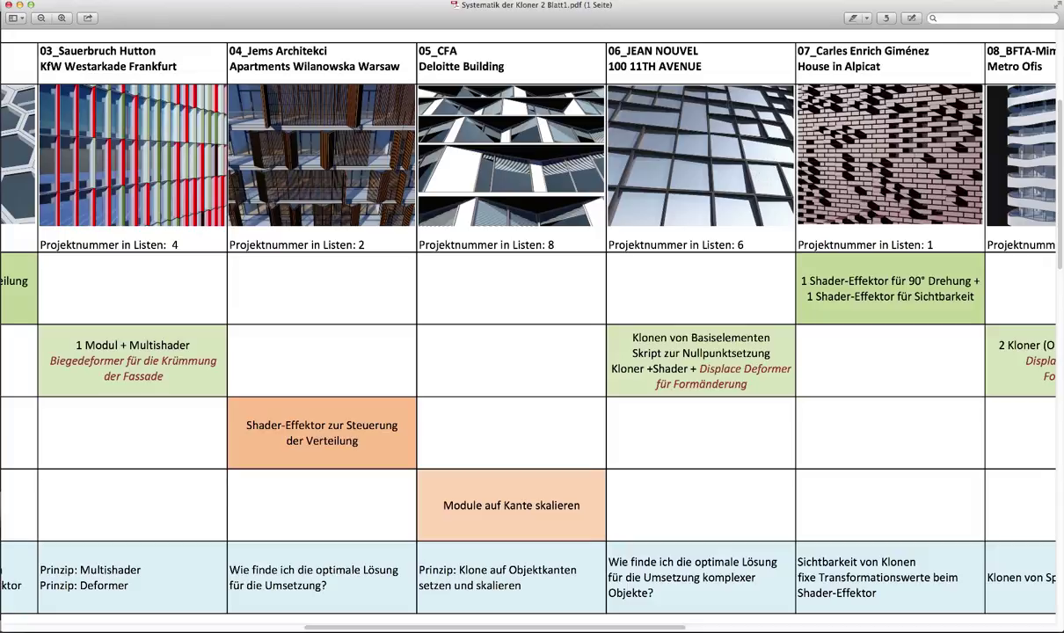
Bring the DEMO Außen 1 glass-facade render to the front from Preview's Window menu
left_click(382, 0)
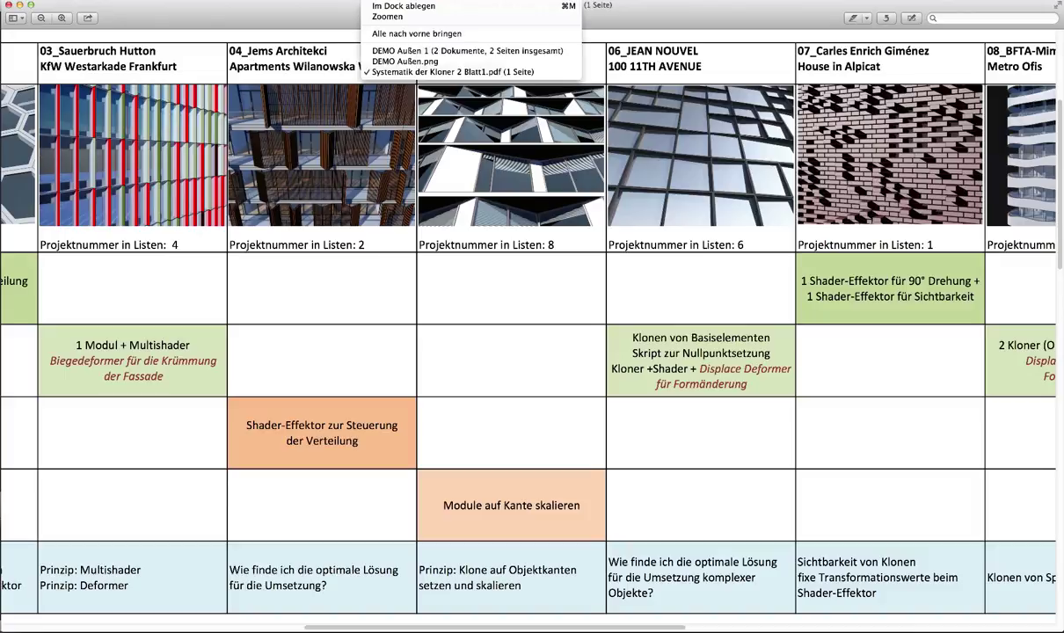
left_click(422, 50)
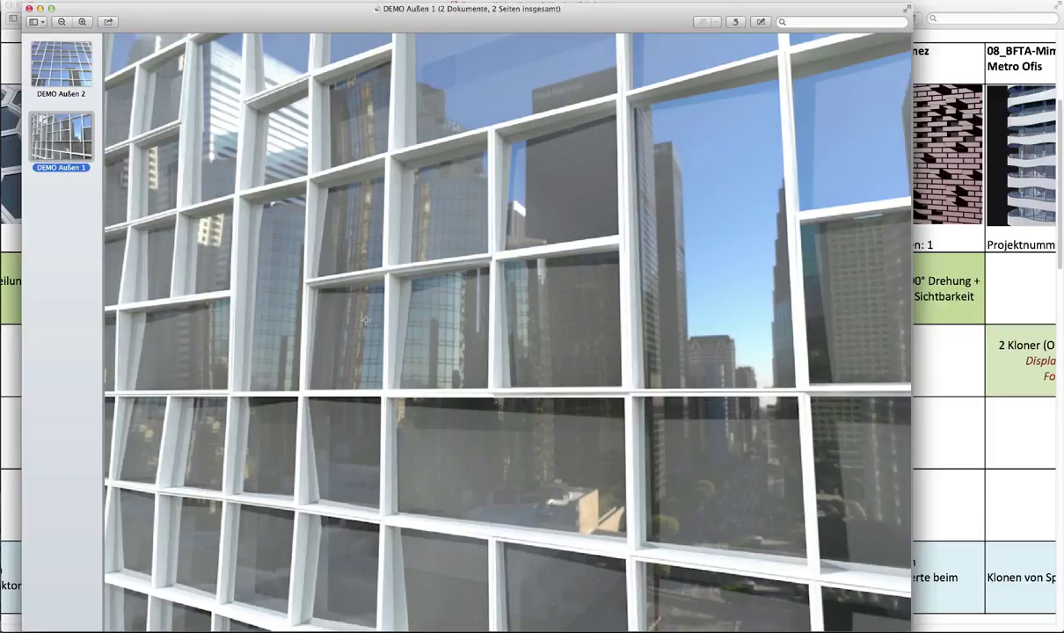
Display the DEMO Außen 2 render, the low-angle facade with an irregular mullion grid
left_click(55, 71)
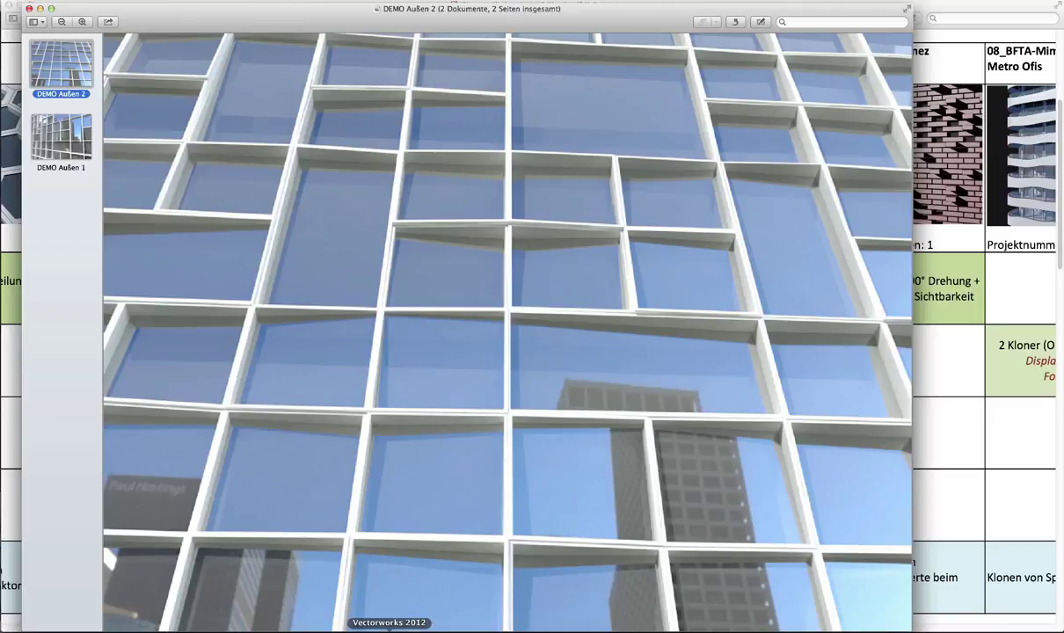
Switch to Cinema 4D showing the AUSSEN-SETTING_DEMO NEU 2.c4d facade scene
left_click(377, 630)
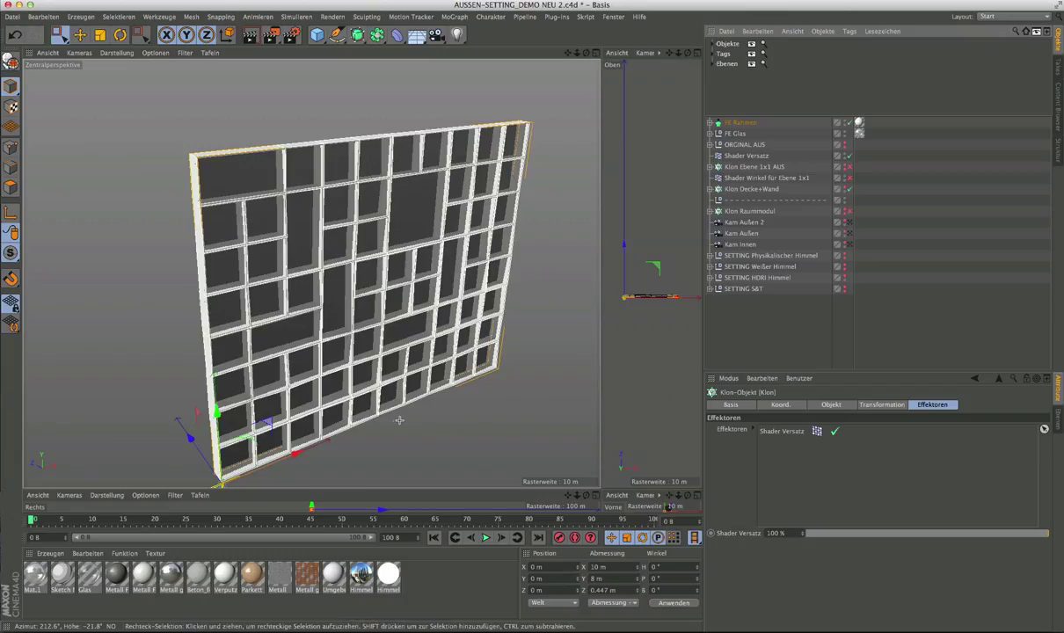
Deselect the facade wall and select Klon Raummodul through SETTING S&T together
left_click(376, 397)
left_click(818, 316)
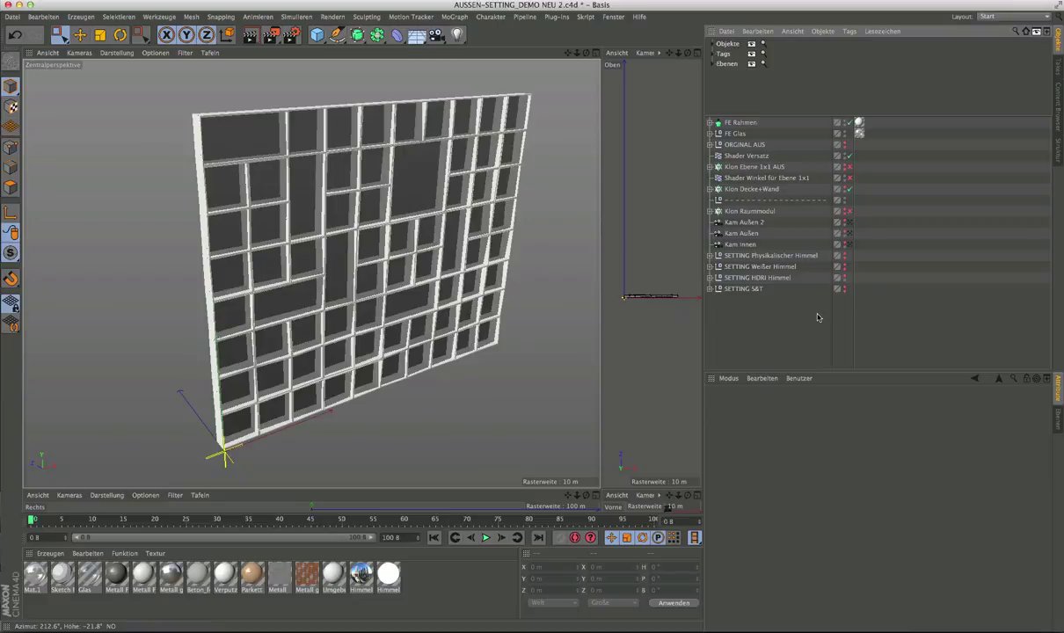
mouse_move(817, 314)
left_mouse_down()
mouse_move(754, 231)
mouse_move(687, 195)
left_mouse_up()
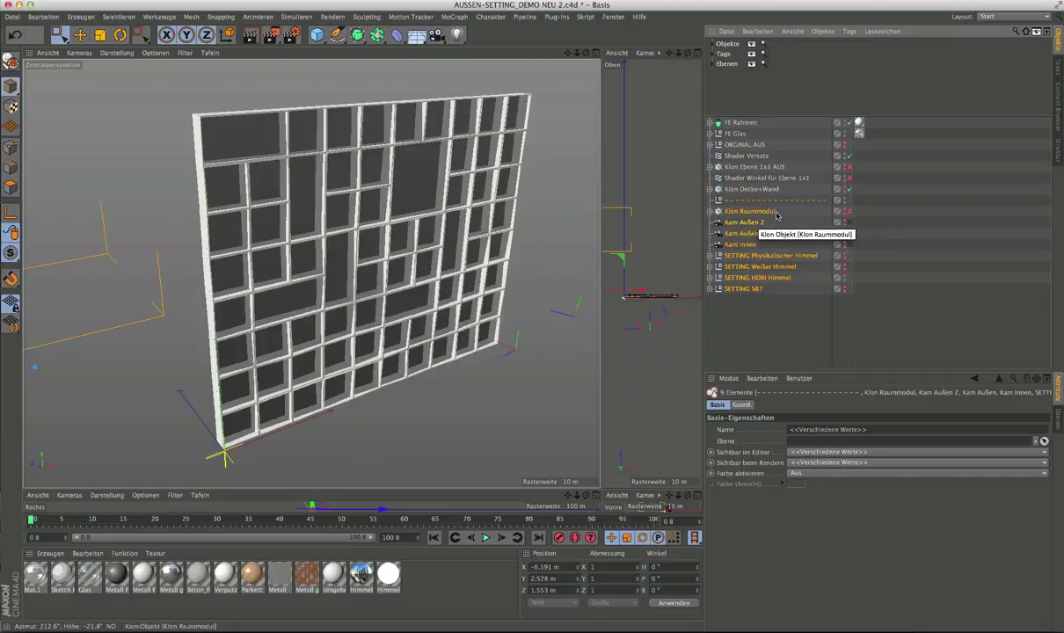
Select Klon Decke+Wand and orbit and zoom around its storey floors and walls
left_click(746, 190)
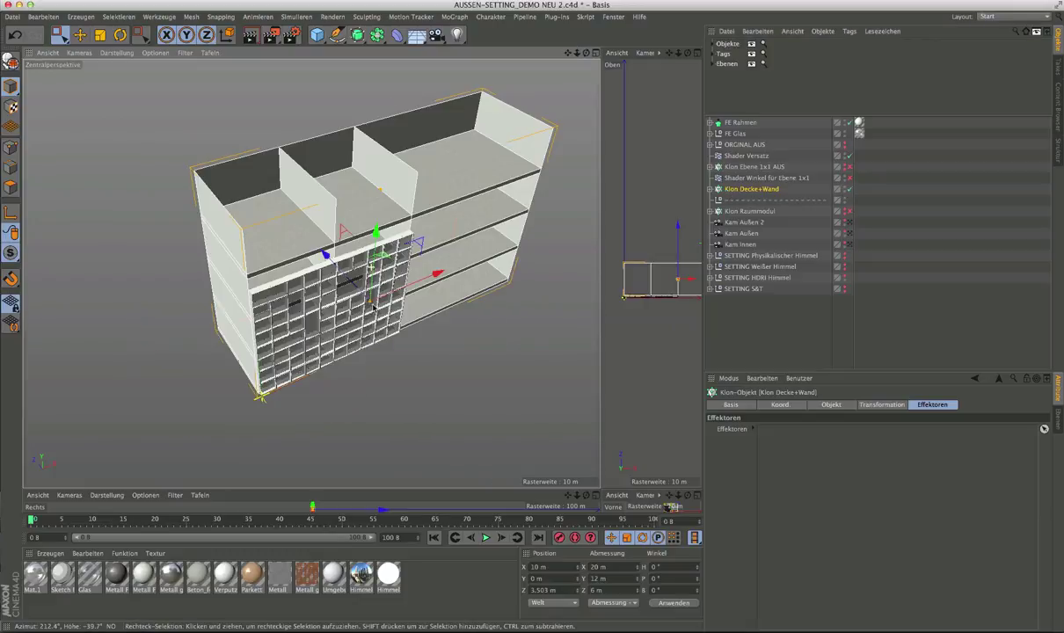
left_click_drag(372, 307, 369, 239, "alt")
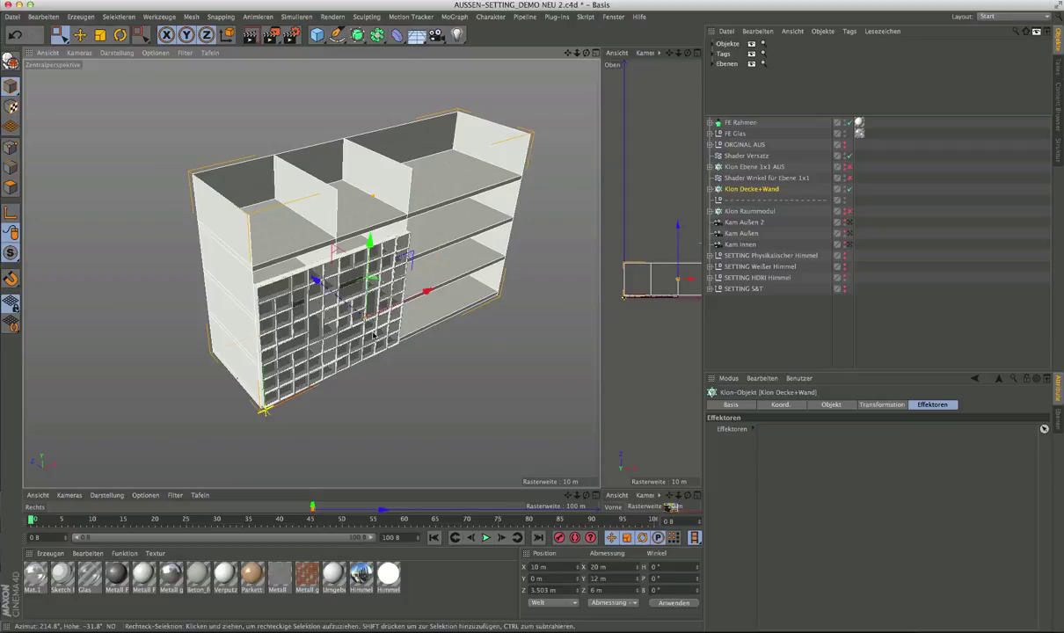
left_click_drag(293, 318, 358, 327, "alt")
scroll(347, 318, "up", 3)
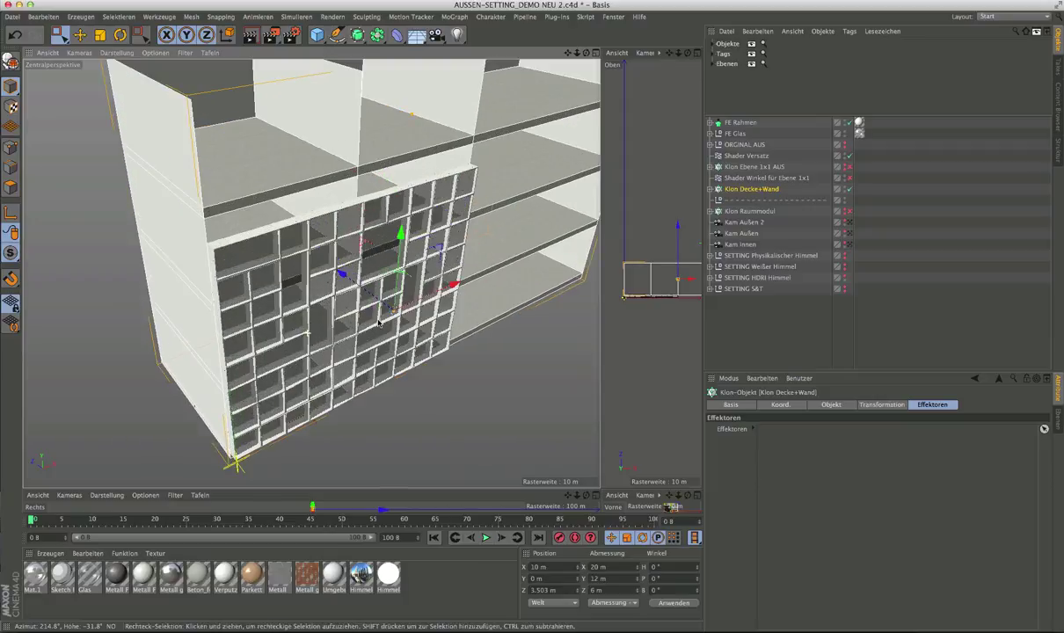
scroll(334, 308, "up", 2)
scroll(303, 286, "up", 2)
scroll(280, 269, "up", 2)
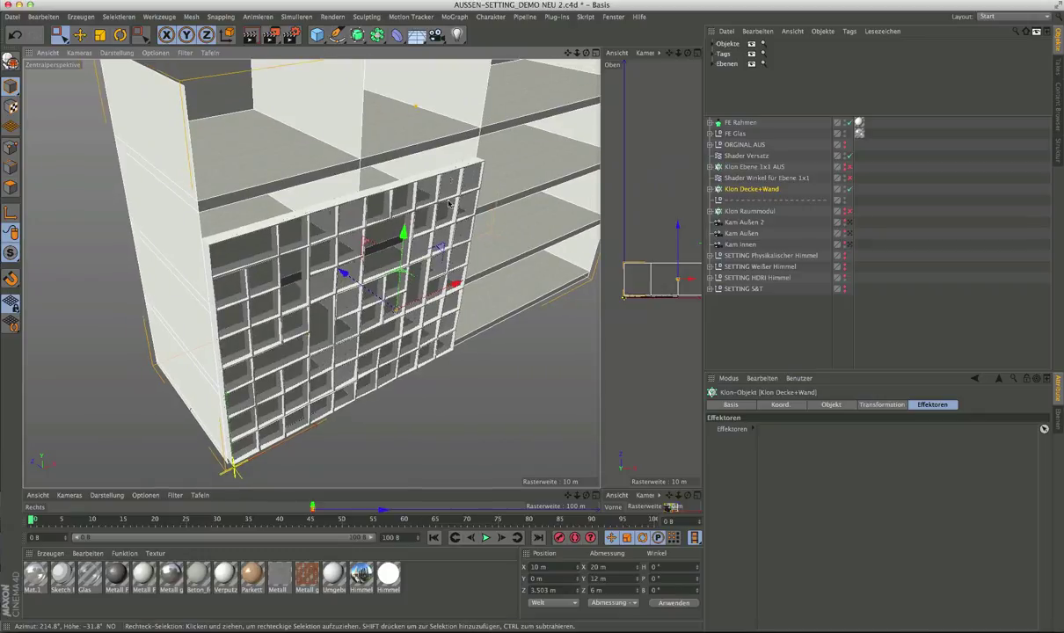
scroll(430, 310, "down", 1)
scroll(429, 309, "down", 2)
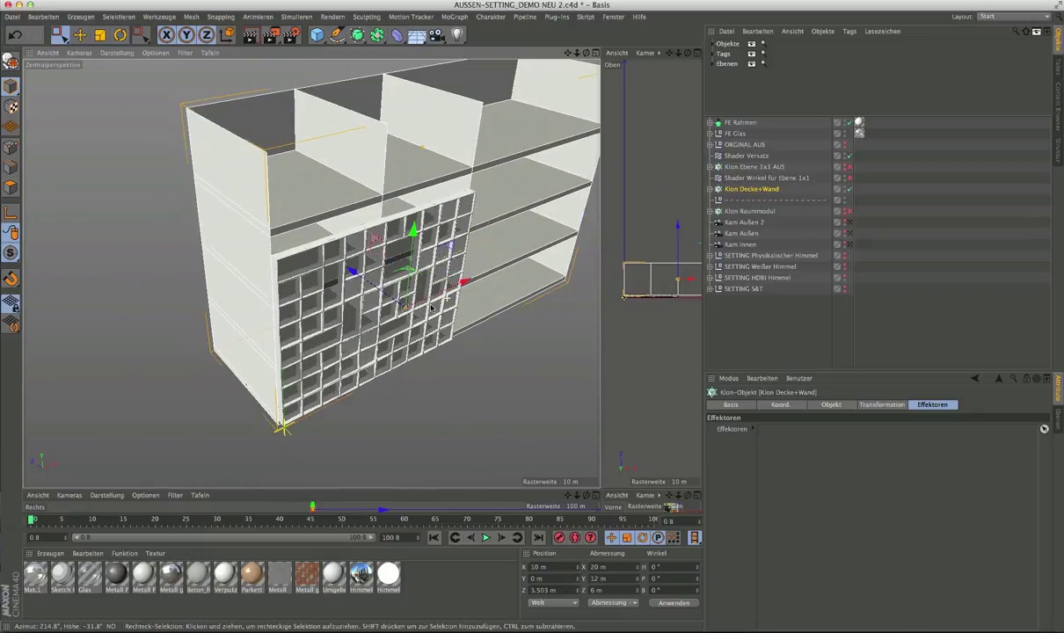
scroll(409, 299, "down", 2)
scroll(387, 319, "down", 1)
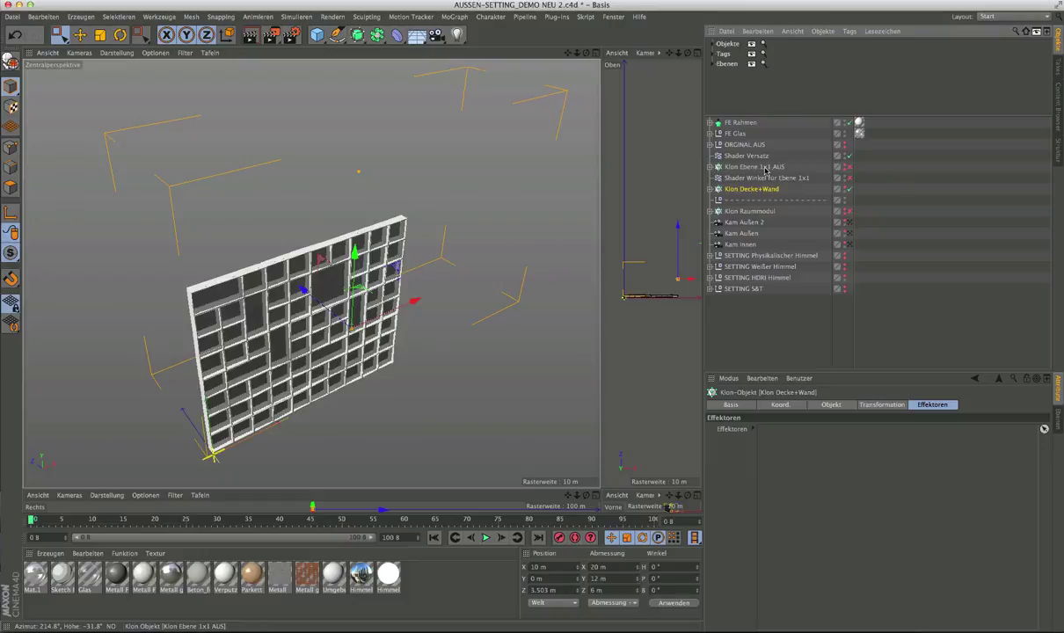
Inspect Klon Ebene 1x1 AUS, its Ebene 1x1 panel and Shader Winkel effector, then reselect the cloner
left_click(772, 168)
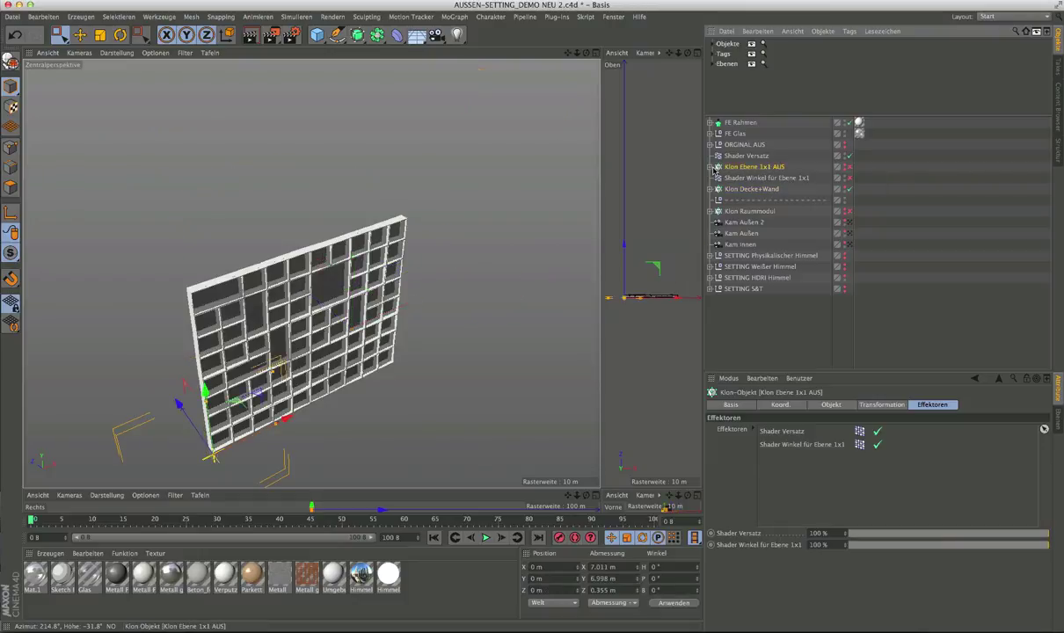
left_click(711, 168)
left_click(746, 178)
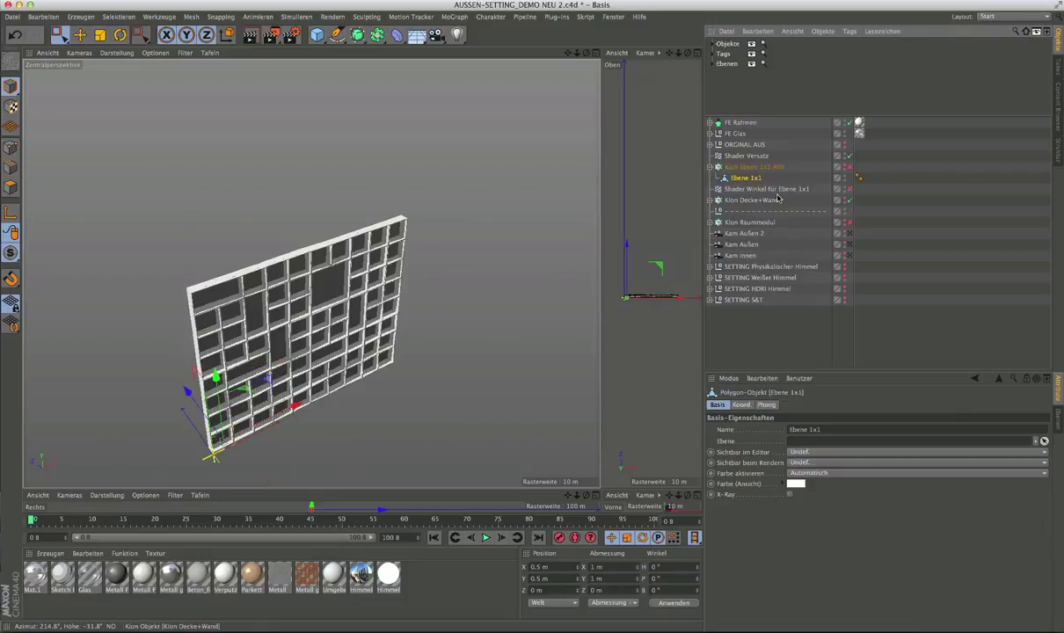
left_click(791, 190)
left_click(710, 167)
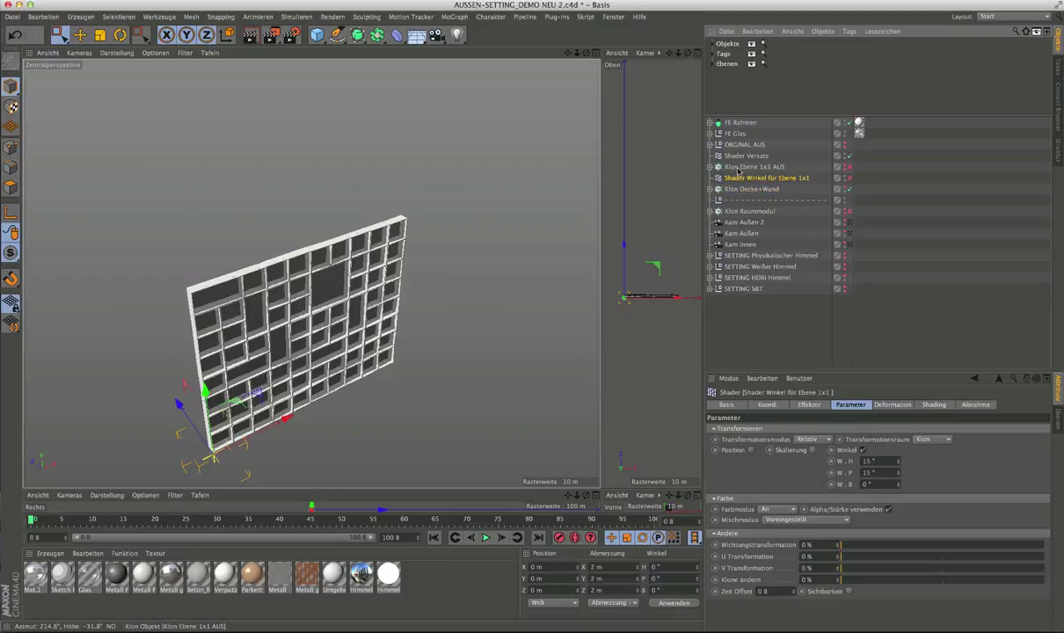
left_click(747, 167)
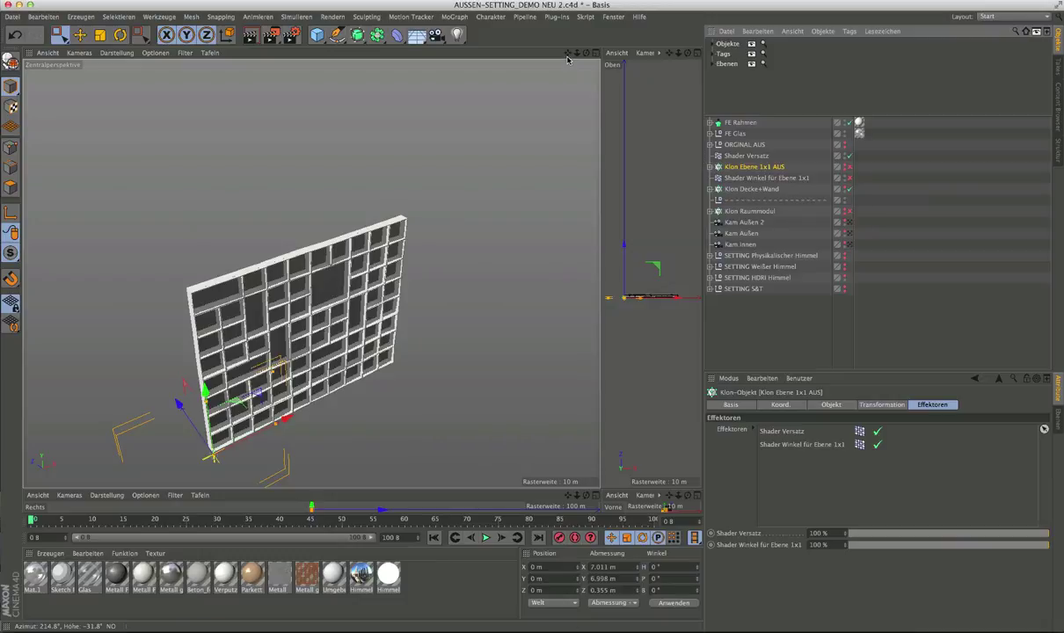
mouse_move(568, 53)
left_mouse_down()
mouse_move(312, 273)
mouse_move(614, 181)
left_mouse_up()
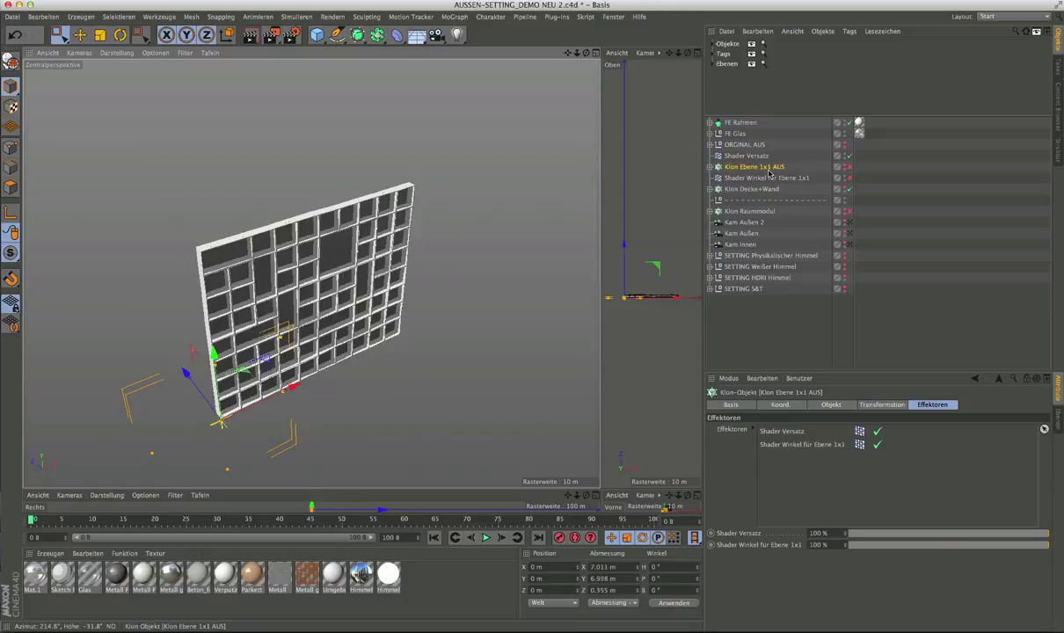
Show the Shader Versatz parameters (0.1 m Z offset) and zoom in close on the grid cells
left_click(743, 156)
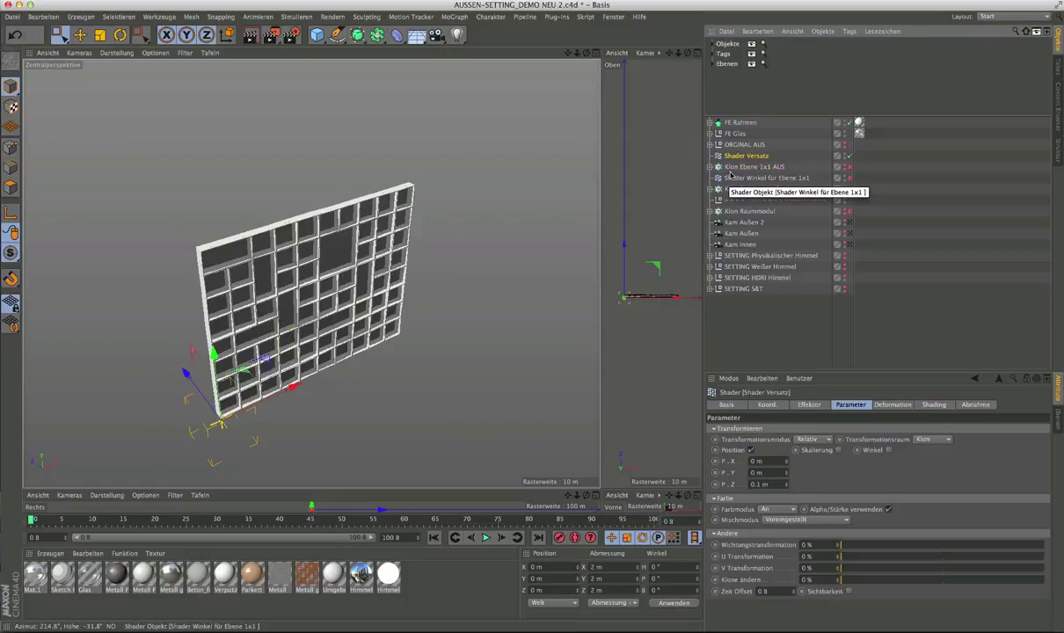
scroll(264, 339, "up", 3)
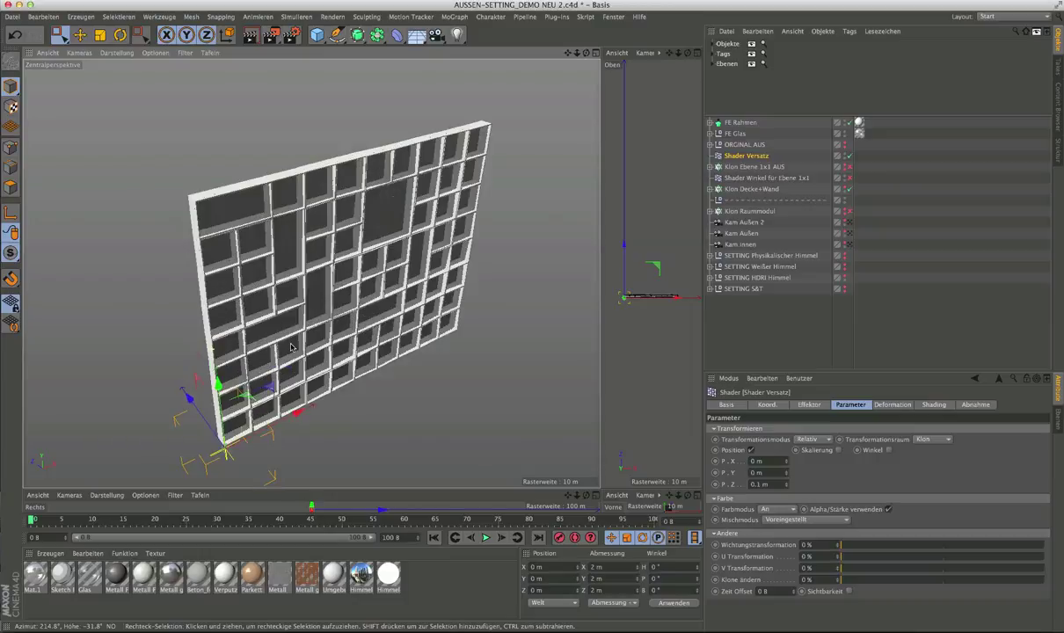
scroll(291, 348, "up", 2)
scroll(290, 264, "up", 2)
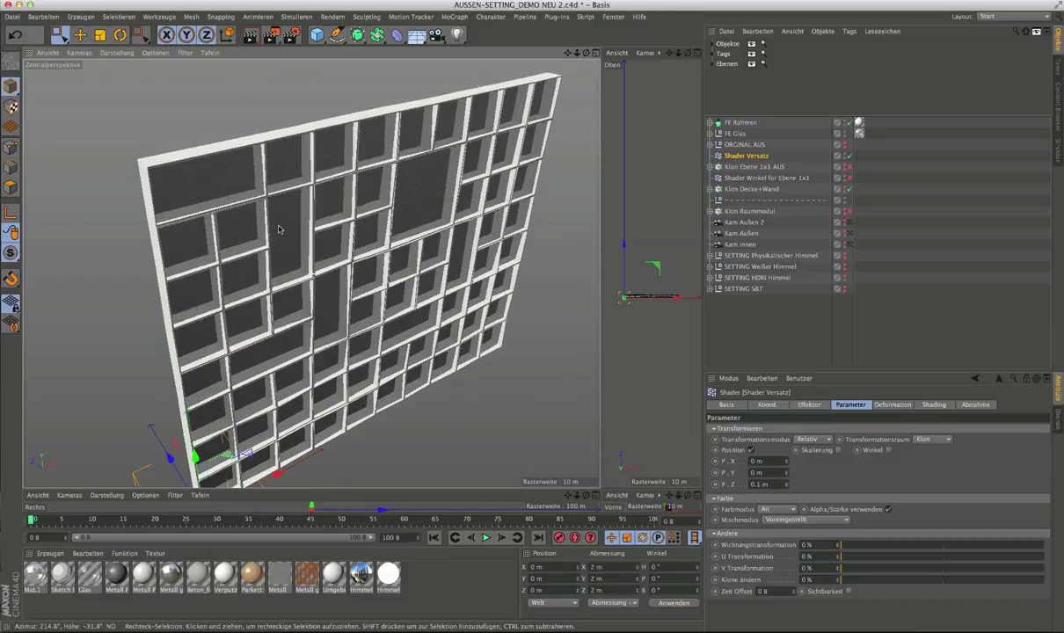
scroll(343, 181, "up", 2)
scroll(350, 180, "up", 2)
scroll(362, 186, "up", 2)
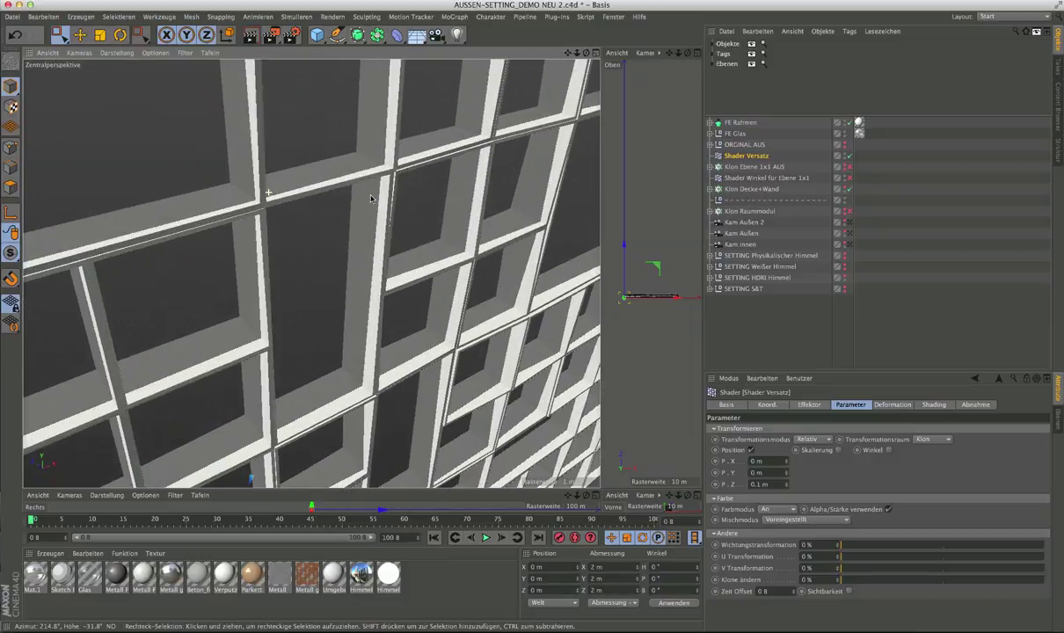
left_click_drag(266, 307, 221, 156, "alt")
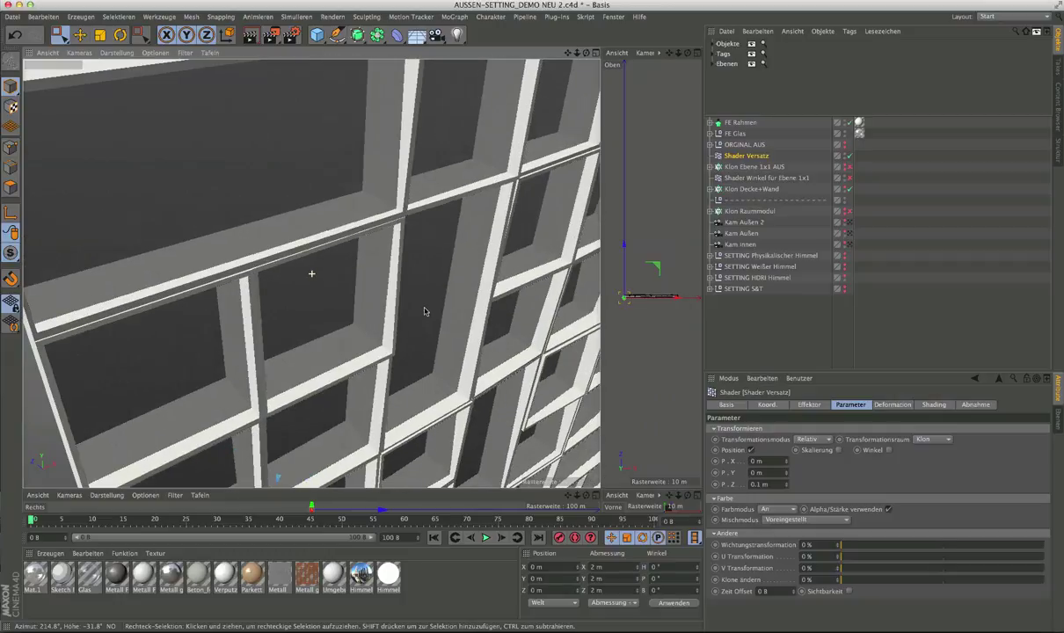
left_click(117, 52)
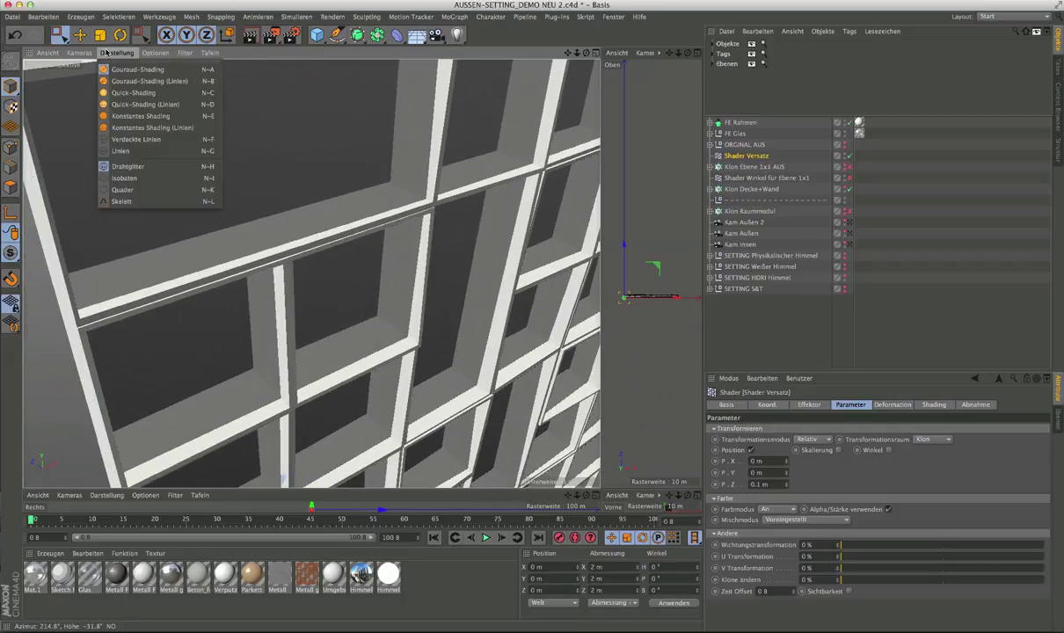
Switch to Gouraud-Shading (Linien) and raise the Shader Versatz P.Z offset to 0.3 m
left_click(145, 88)
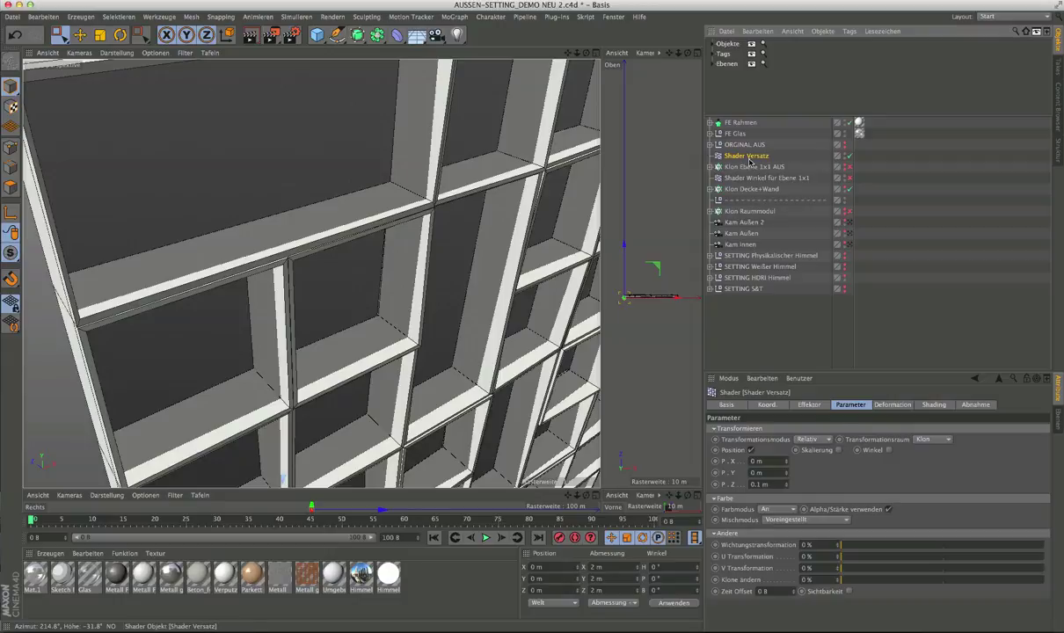
left_click(758, 484)
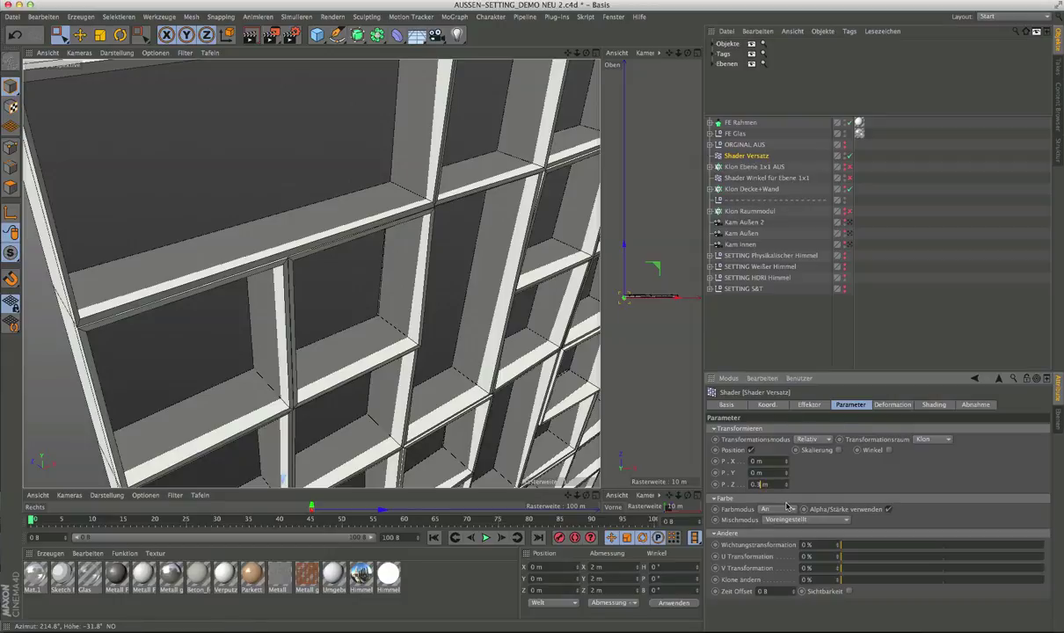
type(".3")
key("Return")
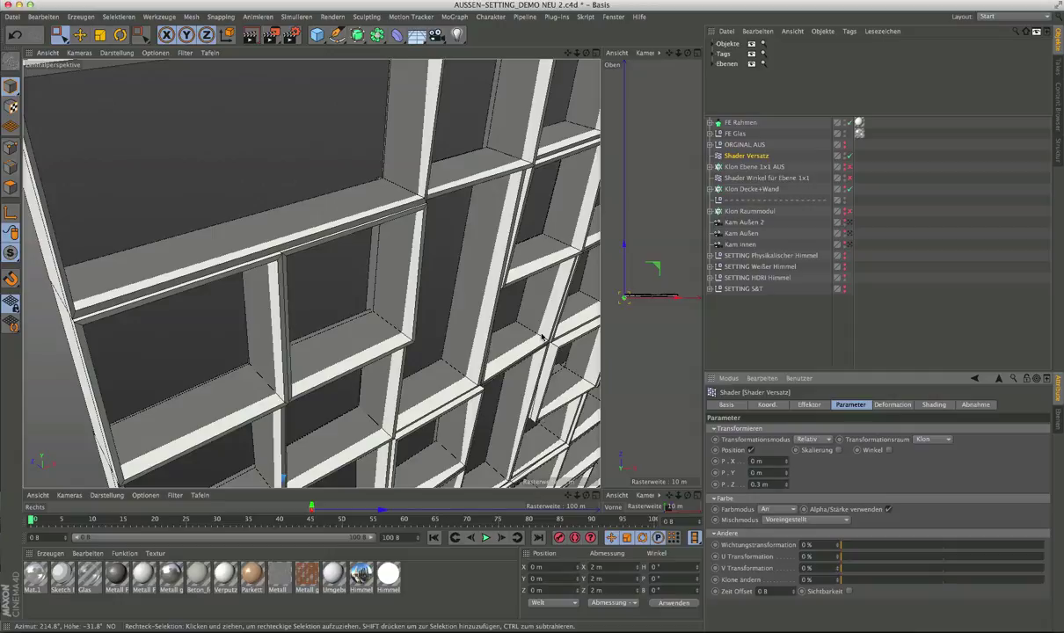
scroll(591, 281, "down", 3)
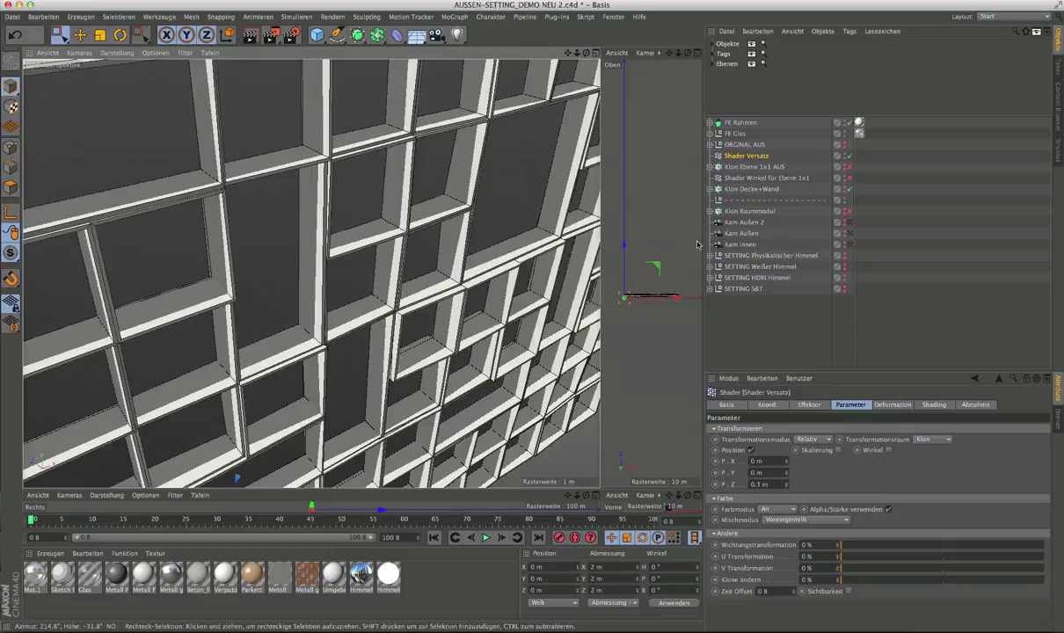
Expand FE Glas to reveal its Klon of Ebene glass planes, collapsing the long plane list
left_click(741, 145)
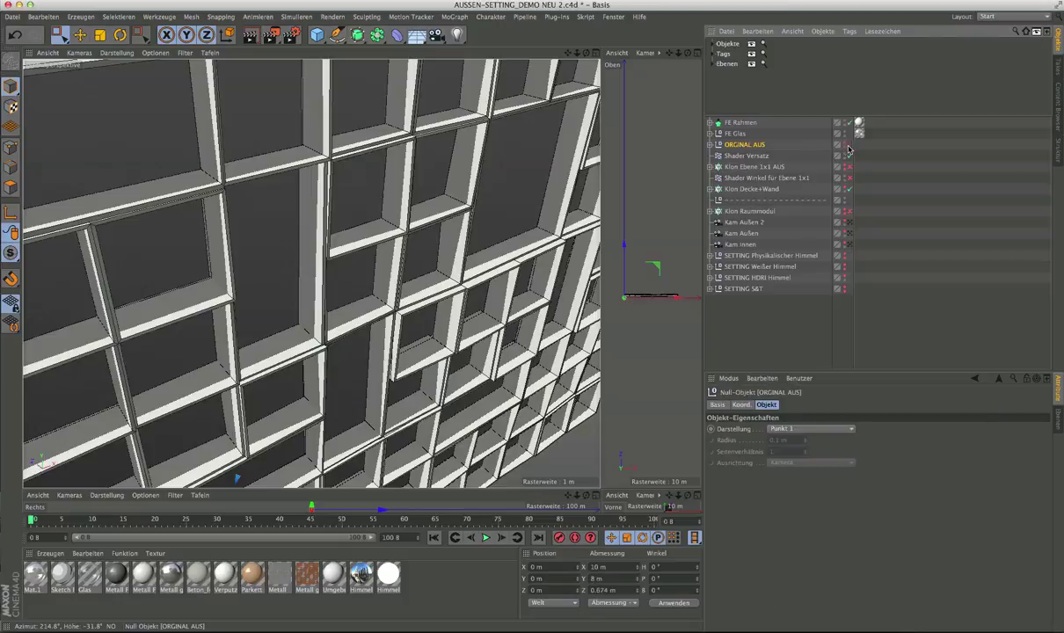
left_click(711, 145)
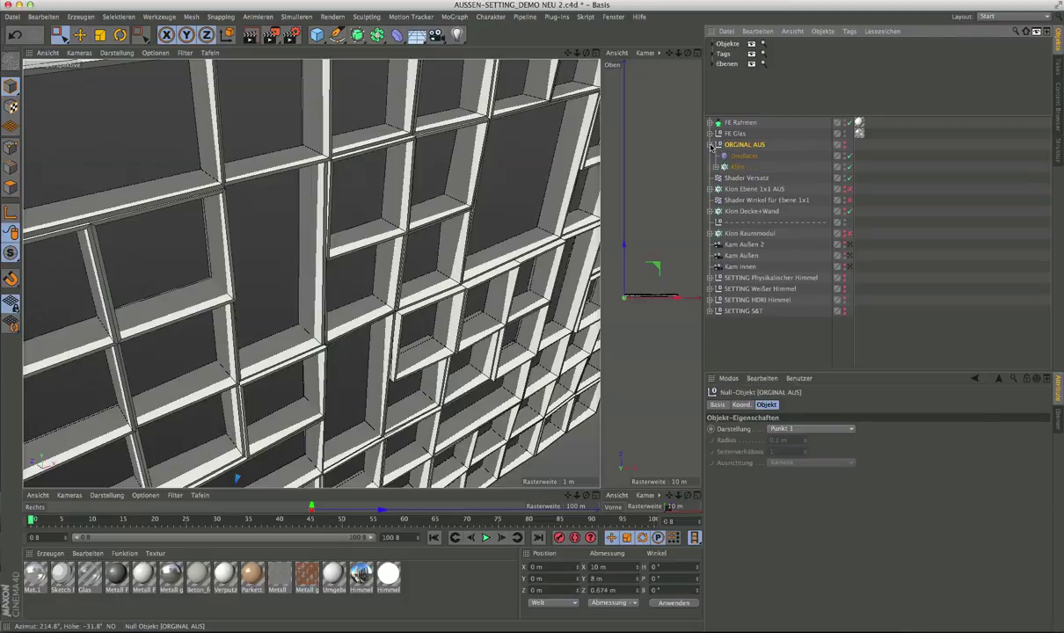
left_click(710, 145)
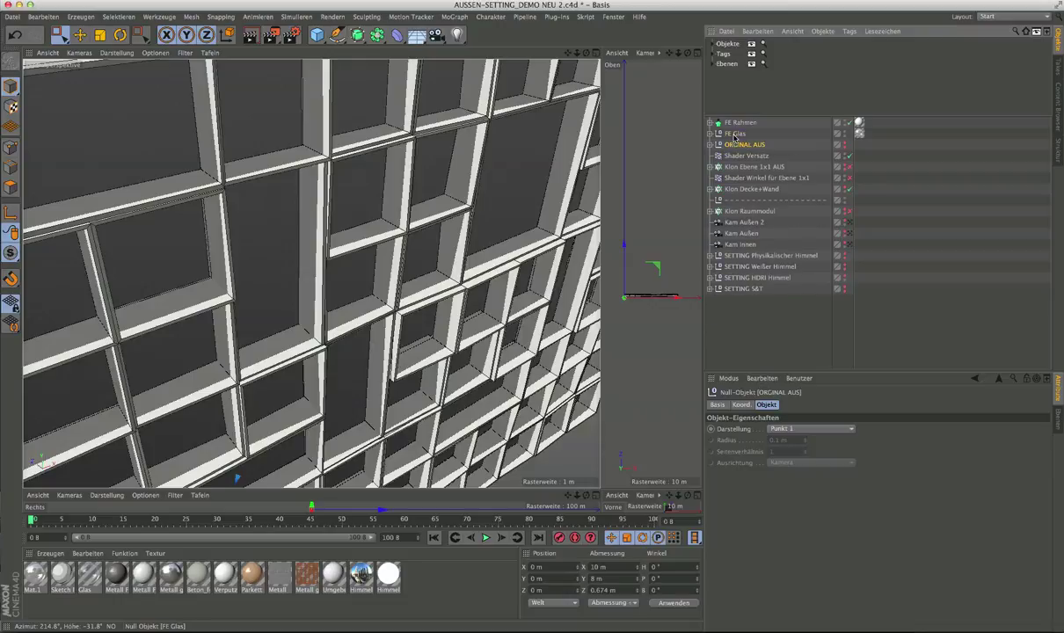
left_click(710, 133)
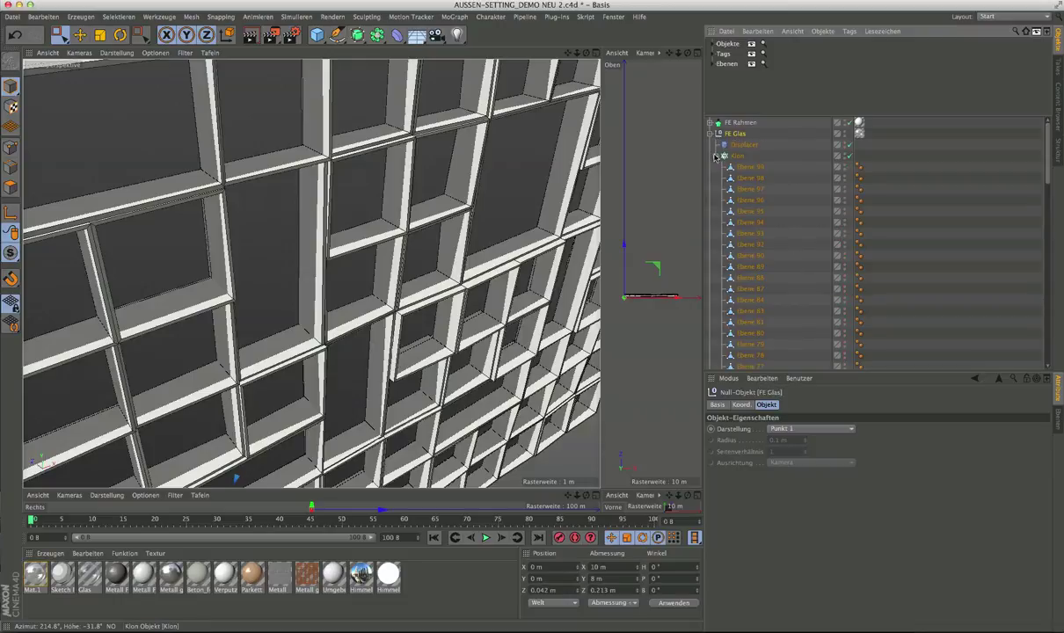
left_click(714, 157)
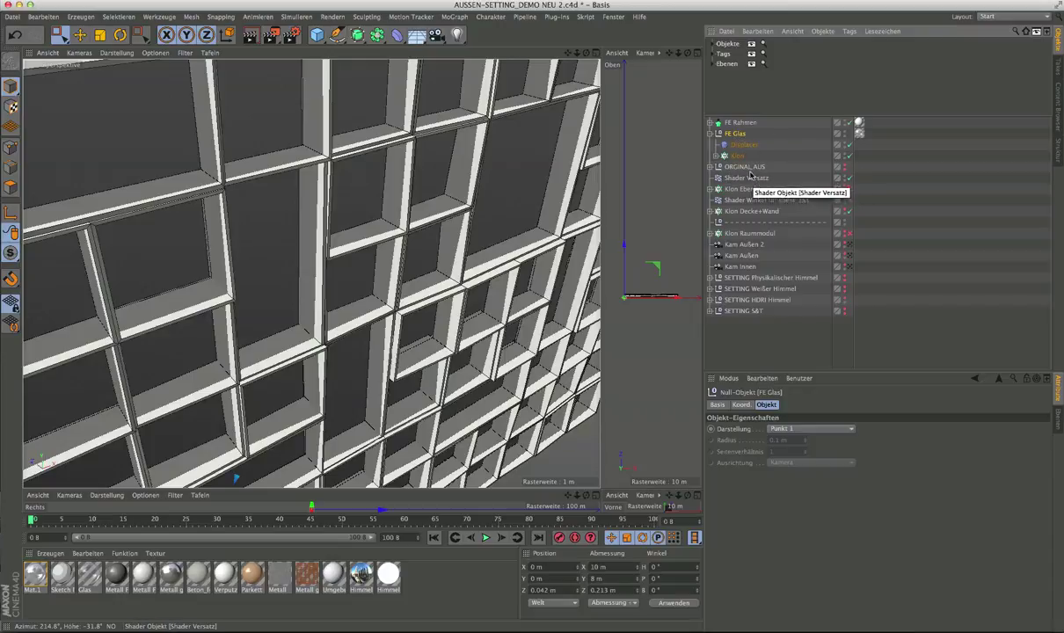
Check the Klon effectors, then toggle the FE Glas Displacer (30%, −0.9 m height) on the glass panels
left_click(735, 155)
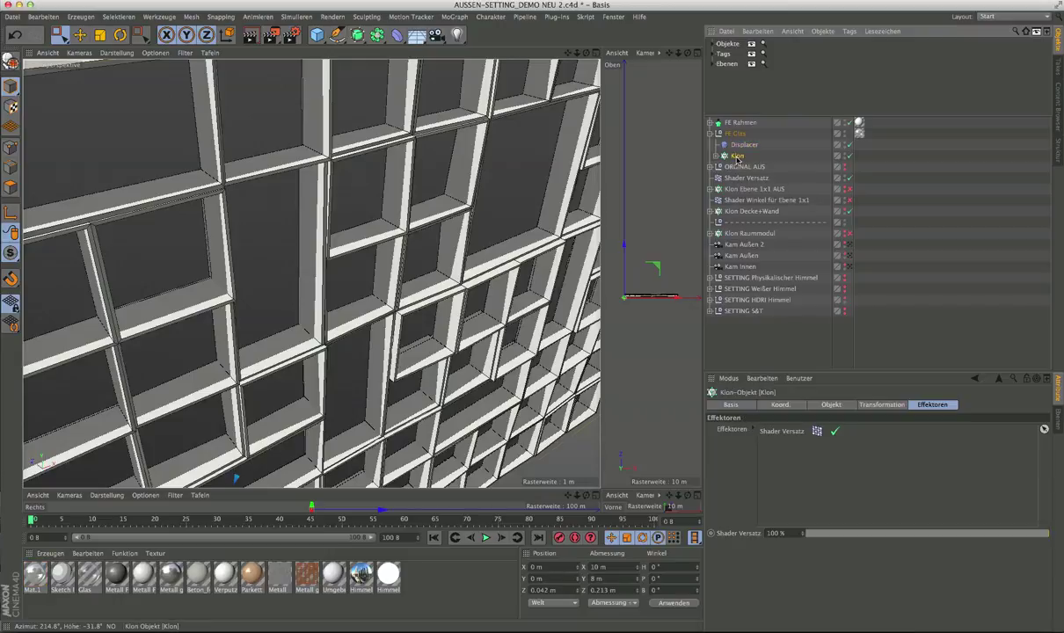
left_click(743, 145)
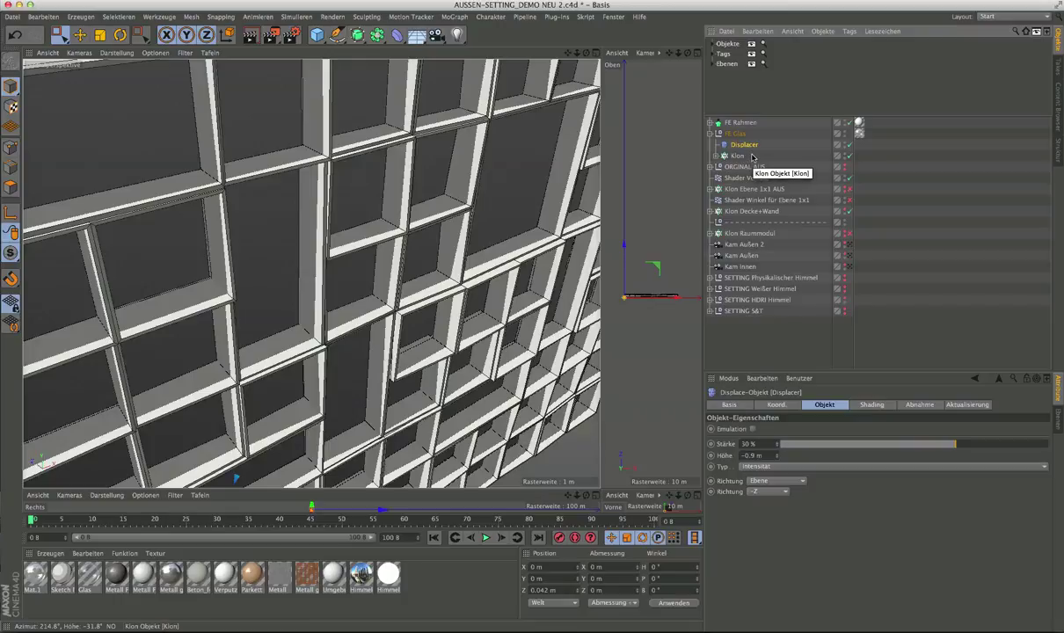
left_click(849, 147)
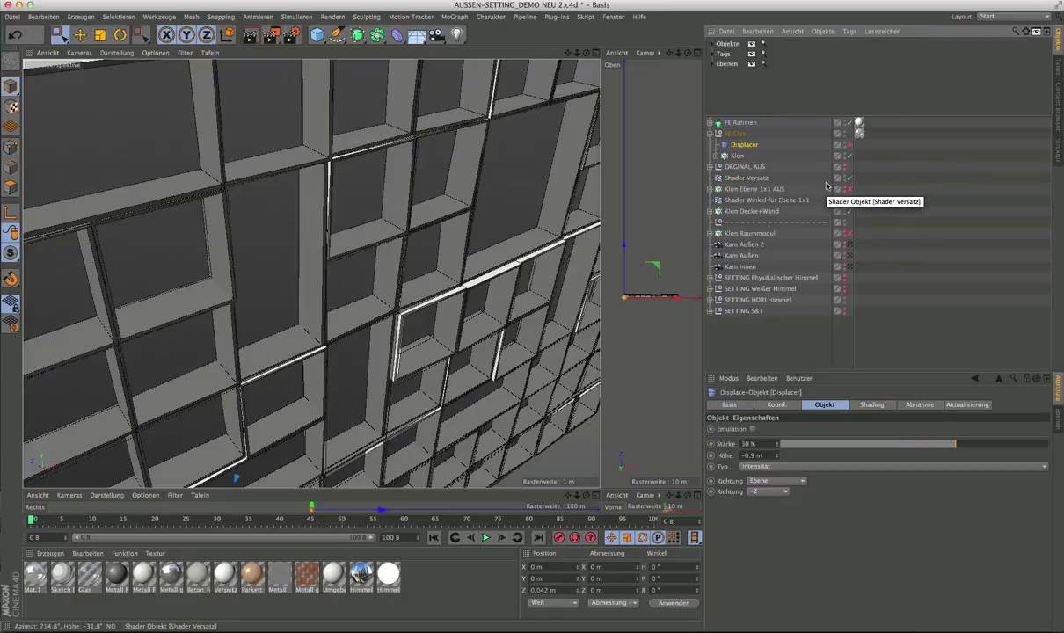
Hide FE Rahmen and Shader Versatz, then toggle the Displacer off and on to compare the glass panels
left_click(845, 123)
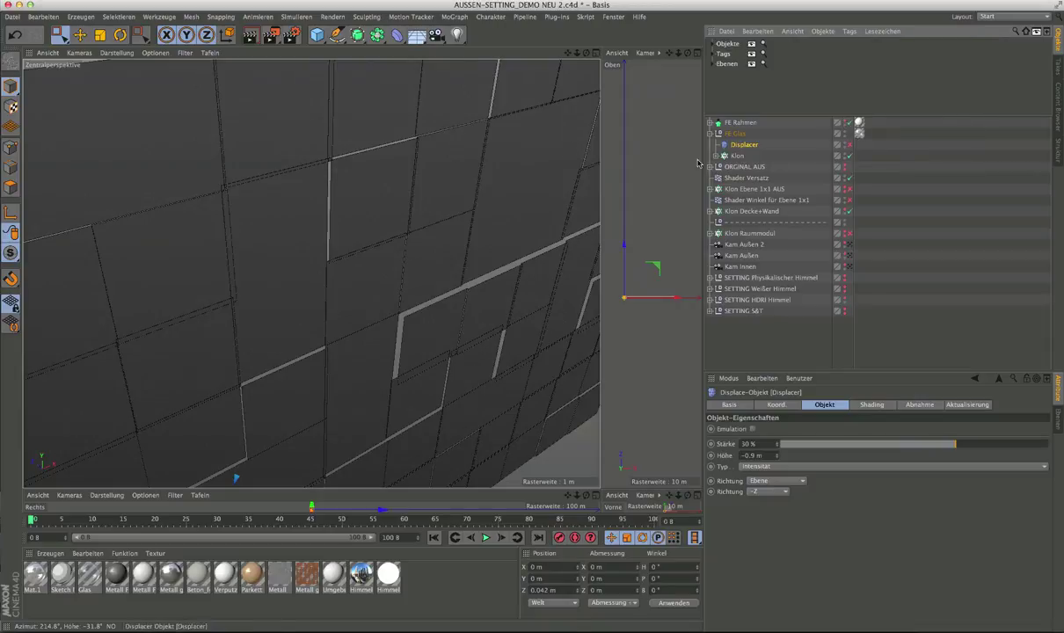
left_click(849, 181)
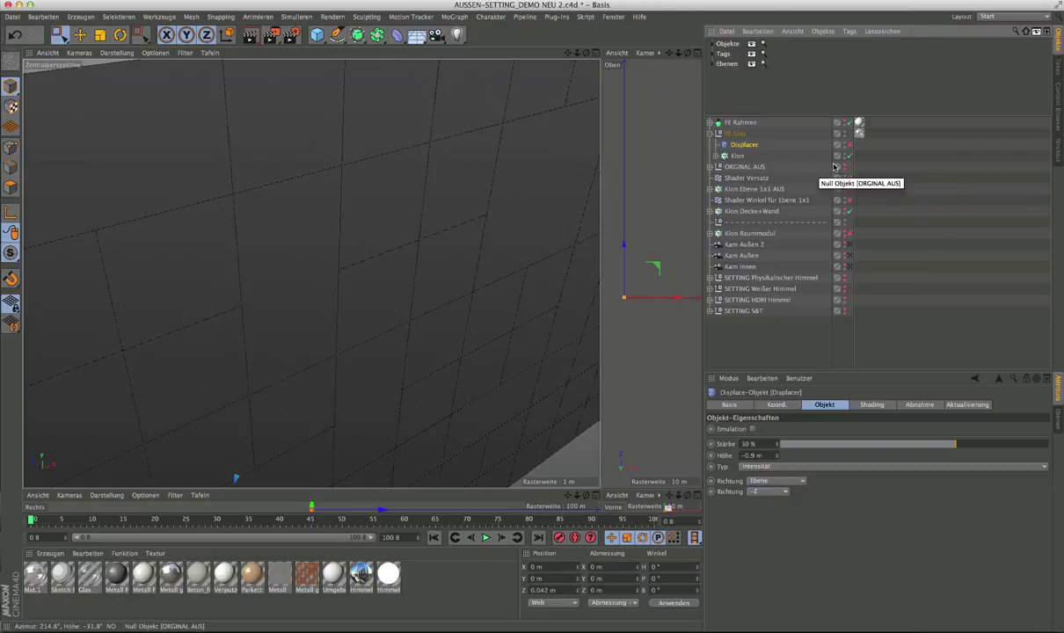
left_click(849, 146)
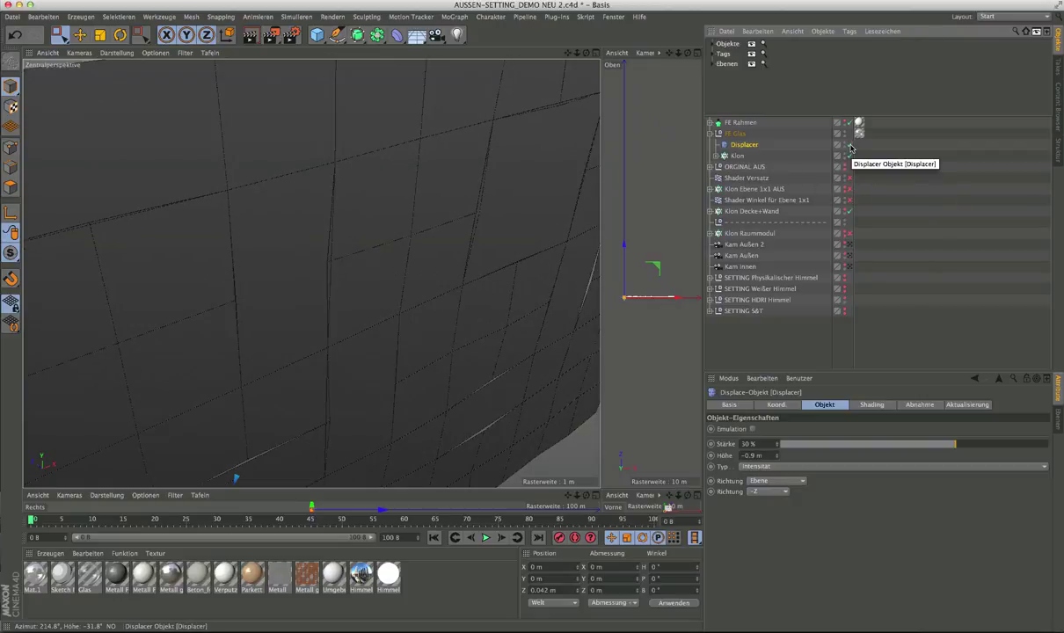
left_click(848, 146)
left_click(849, 146)
left_click(849, 146)
left_click(849, 146)
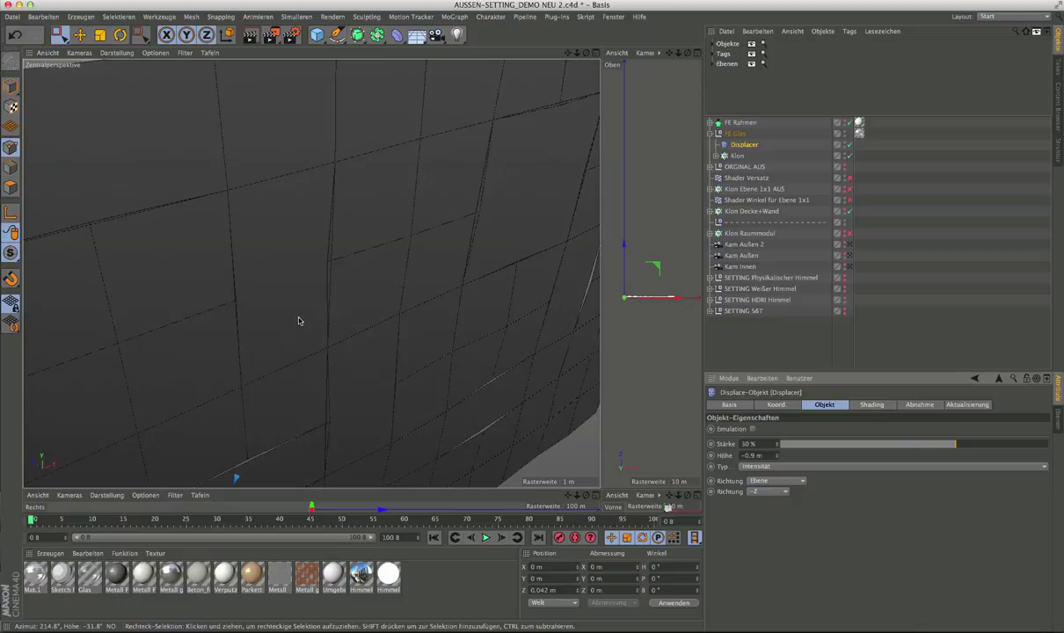
Drag the FE Glas Displacer's Stärke to 100%, then check the Klon cloner's children
left_click_drag(956, 448, 1061, 442)
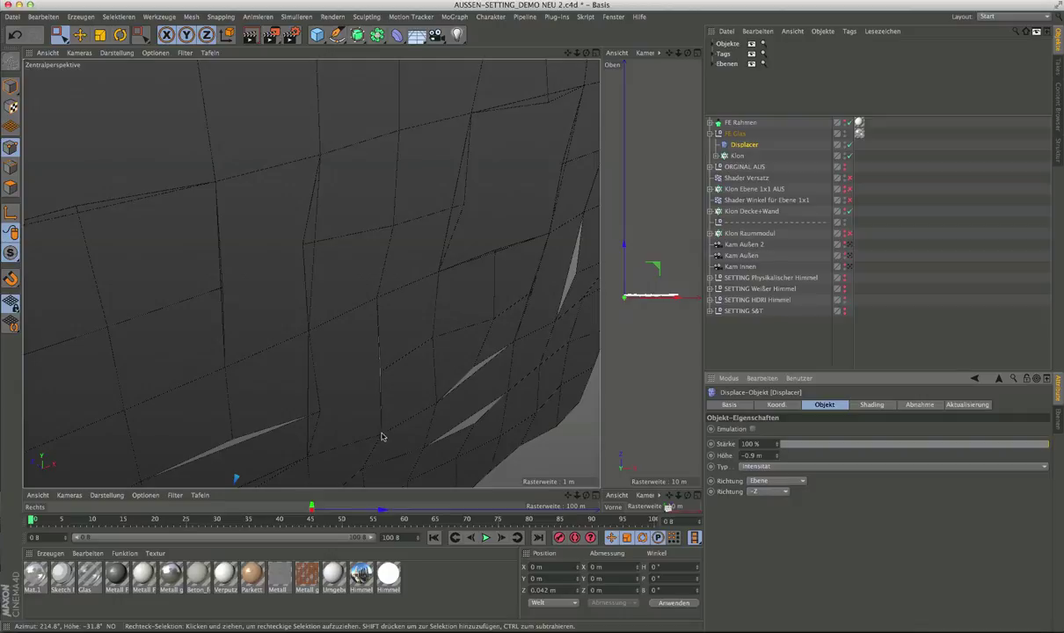
left_click(715, 156)
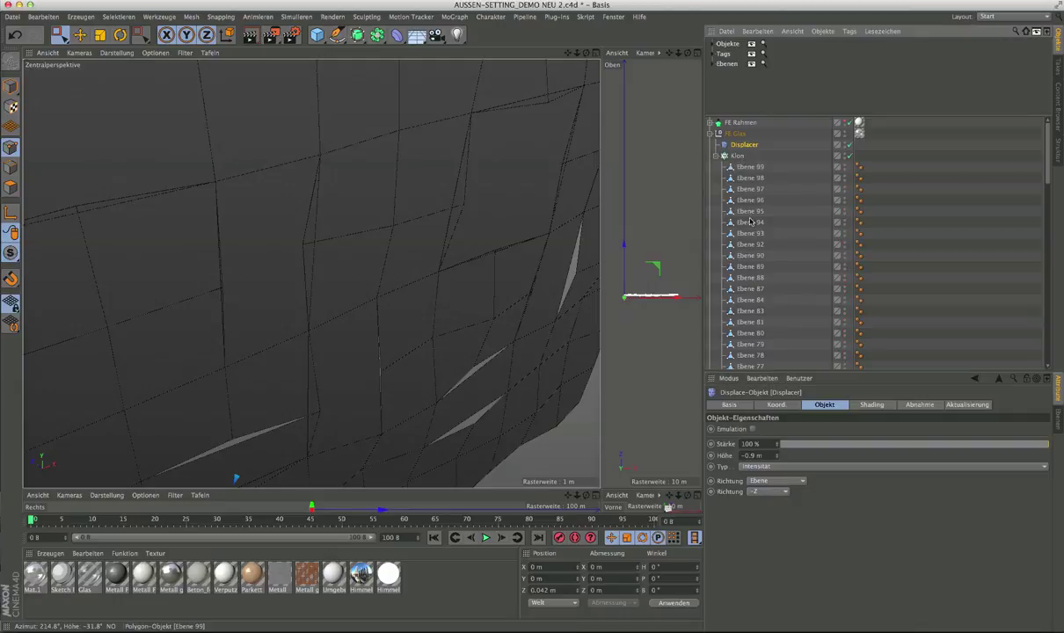
left_click(715, 156)
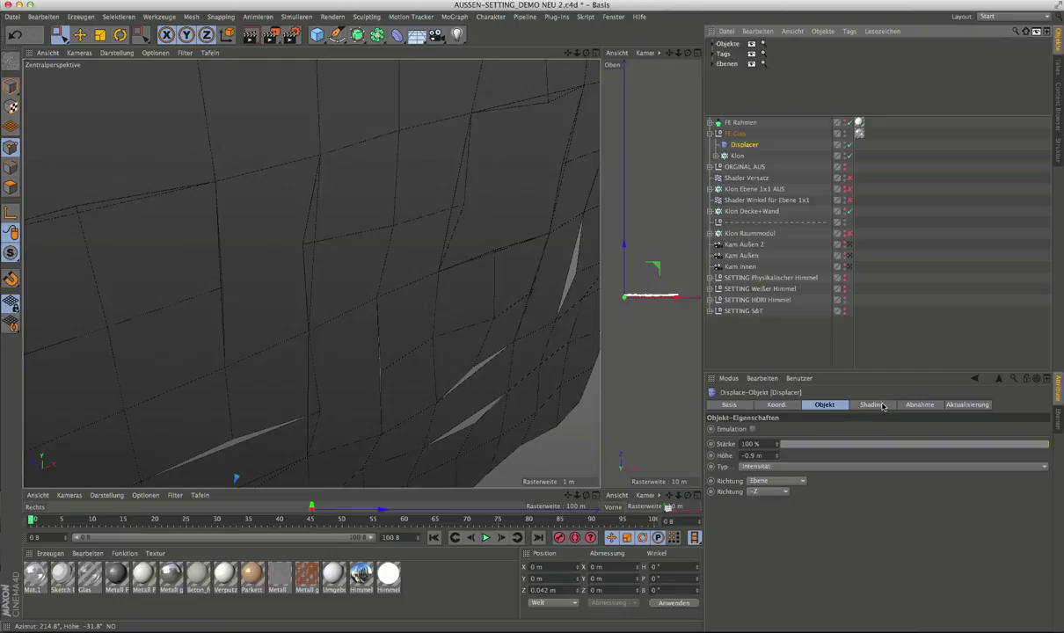
Raise the Displacer's Noise shader seed (Startwert) from 661 to 667
left_click(882, 405)
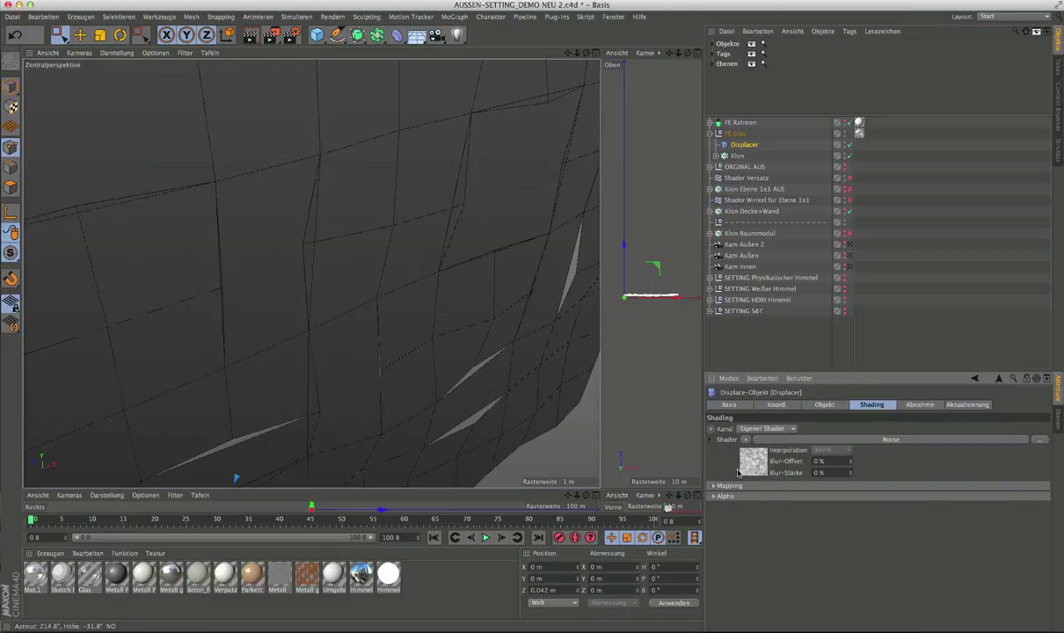
left_click(751, 458)
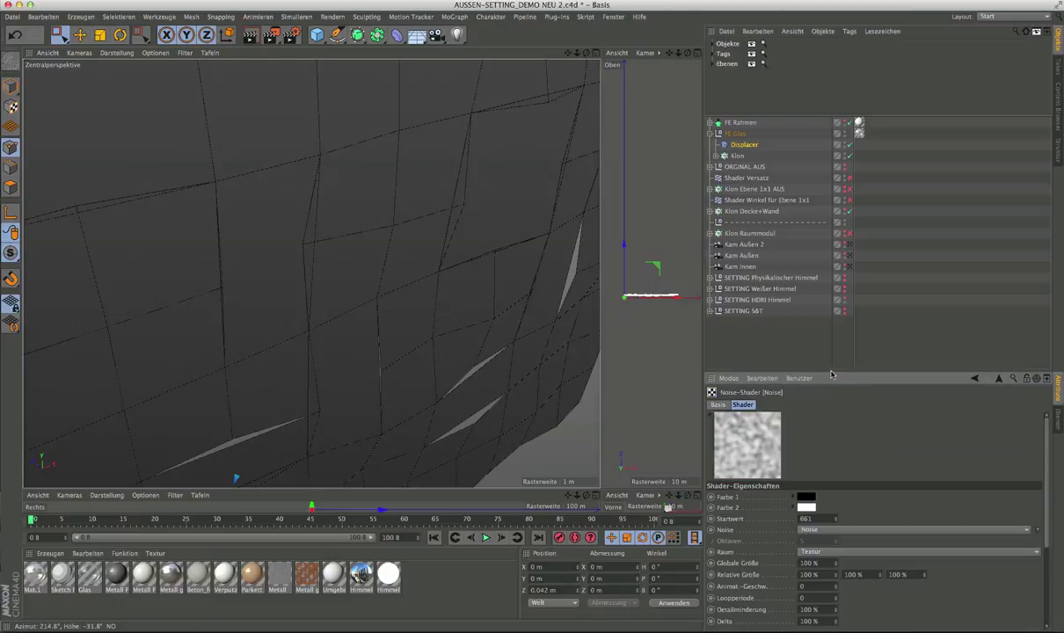
left_click_drag(832, 376, 858, 227)
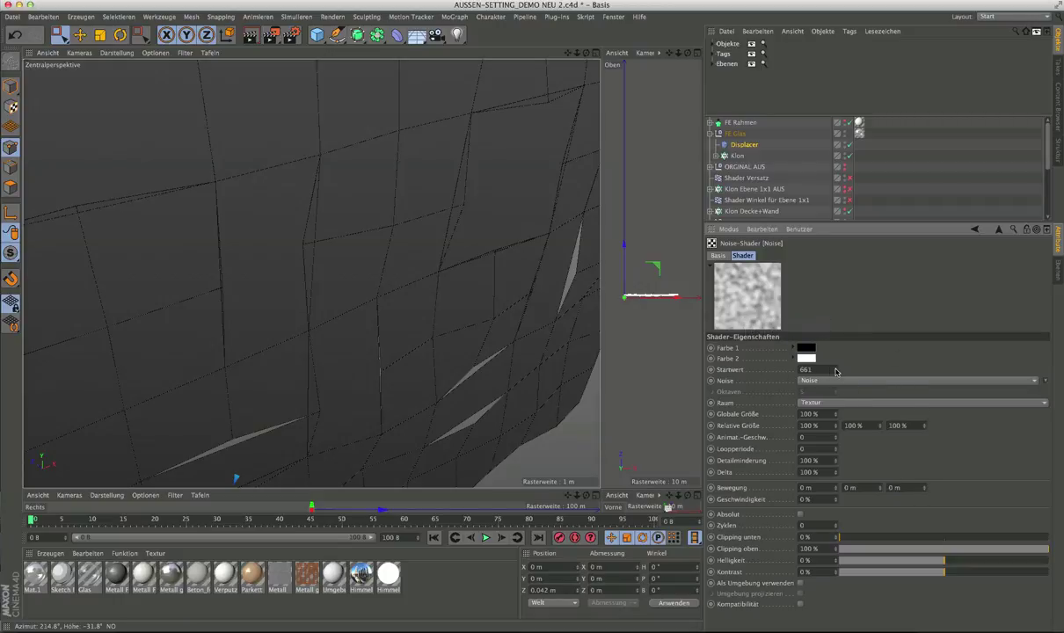
left_click(836, 369)
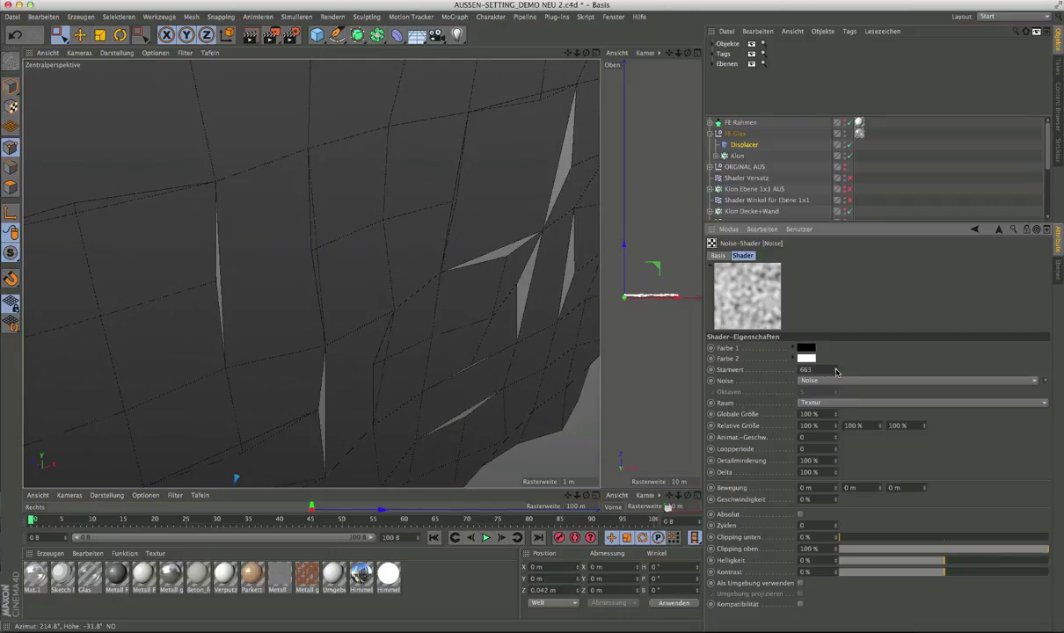
left_click(835, 368)
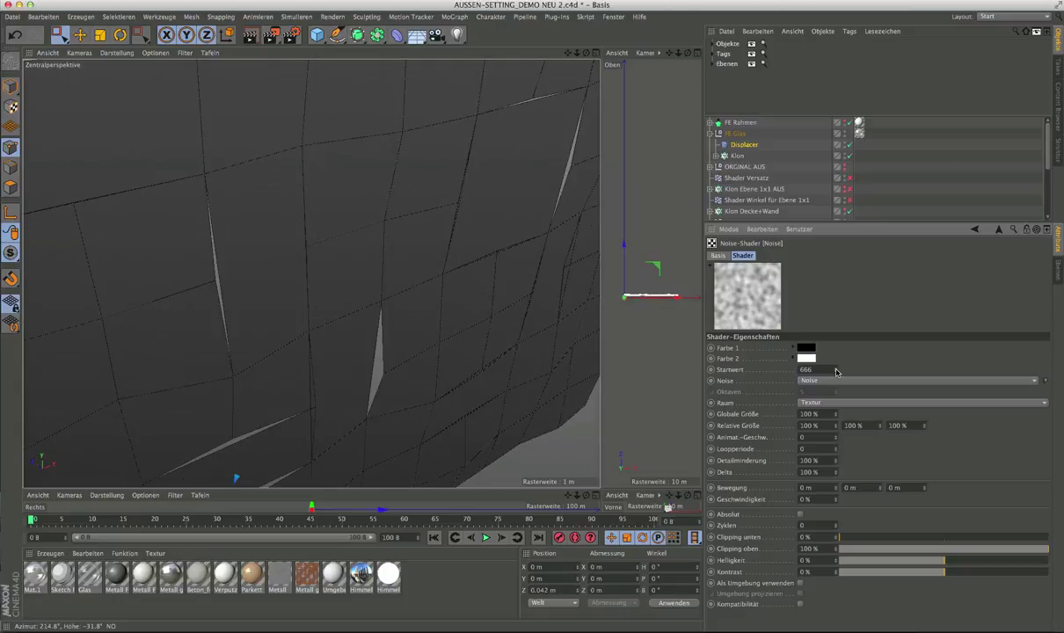
left_click(836, 369)
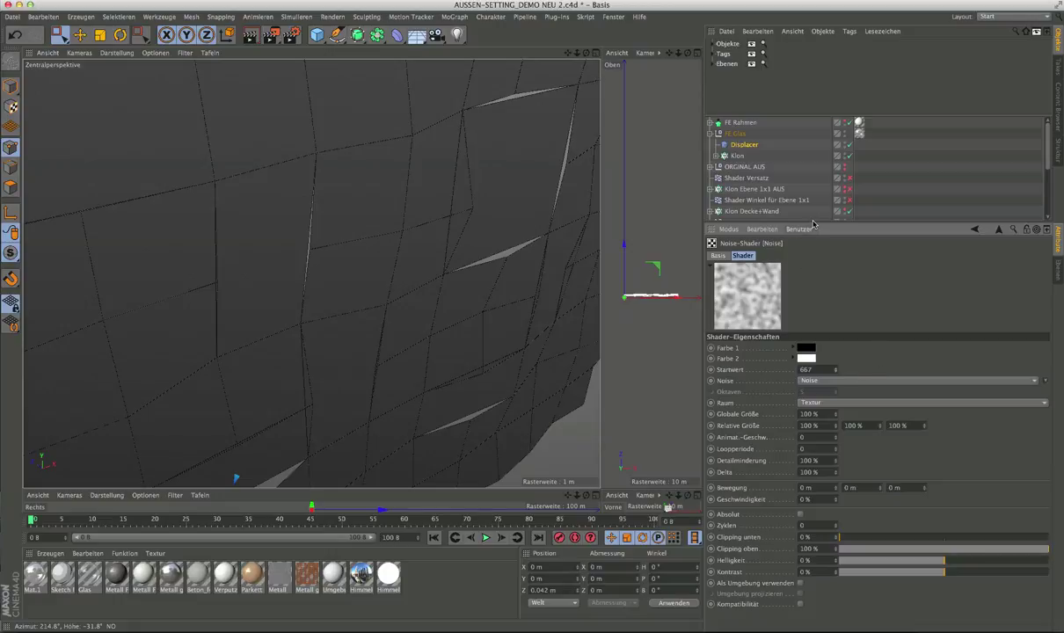
Restore the object list space and orbit to look up at the tilted facade panels
left_click_drag(814, 226, 813, 286)
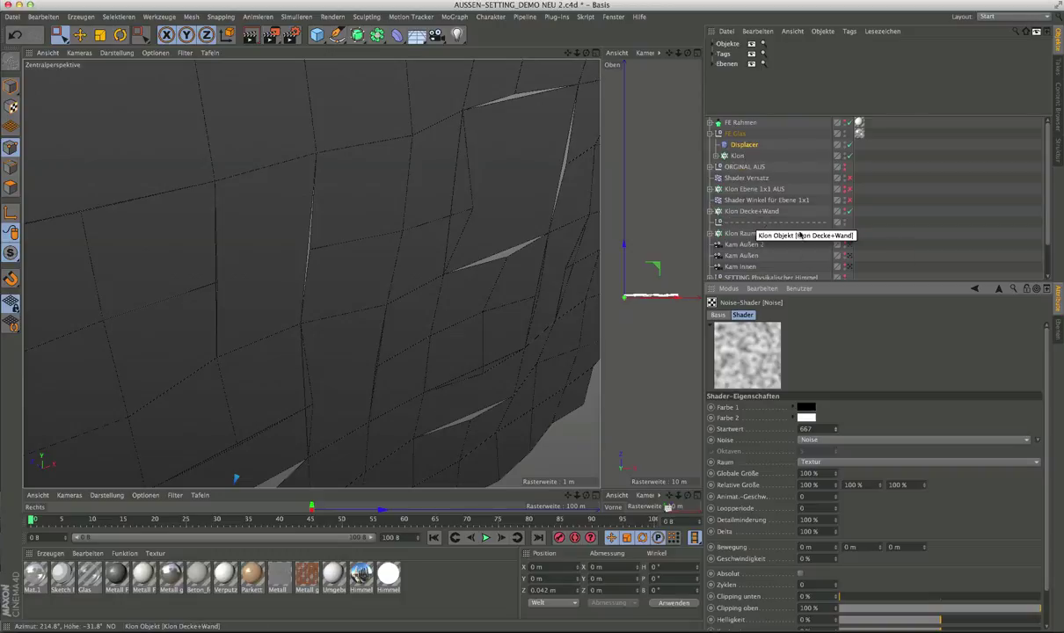
left_click_drag(440, 230, 404, 137, "alt")
left_click(540, 189)
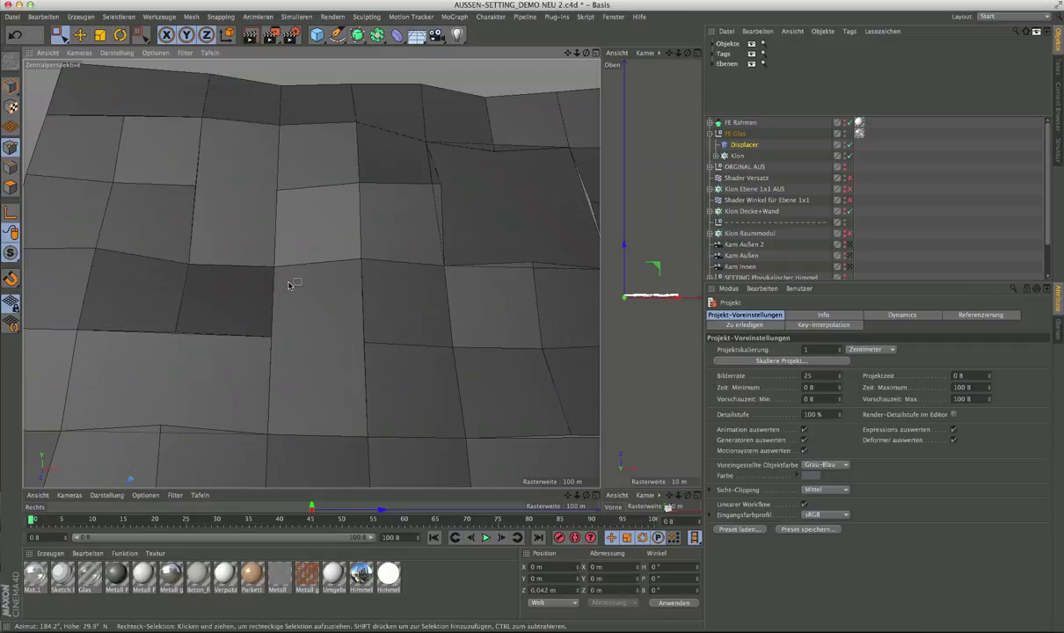
Switch to the Ohne Titel 3 document and lift its plane to 1.252 m
left_click(613, 16)
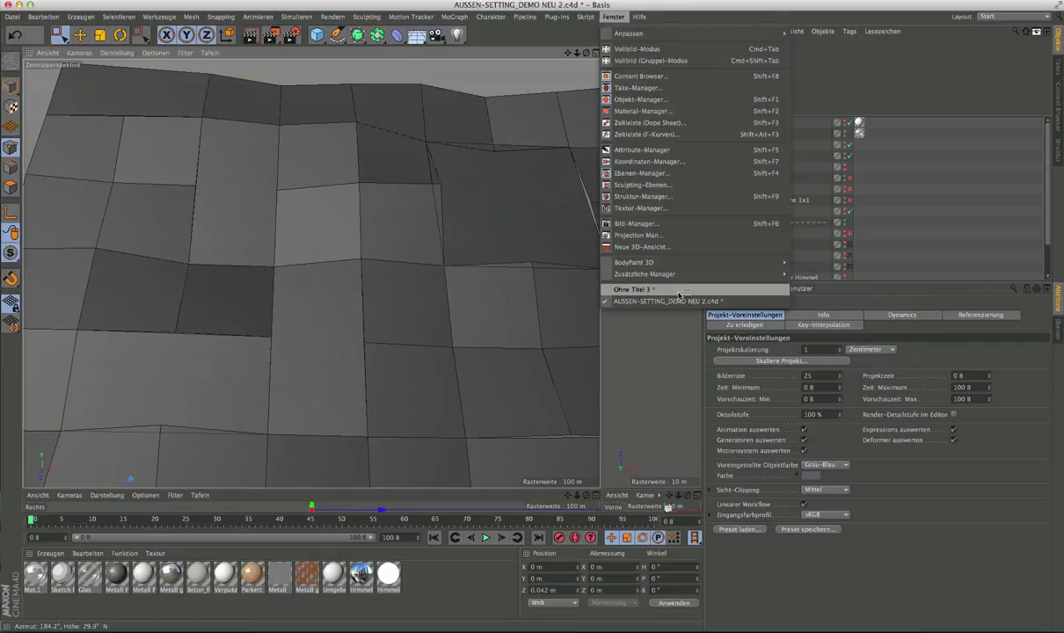
left_click(649, 289)
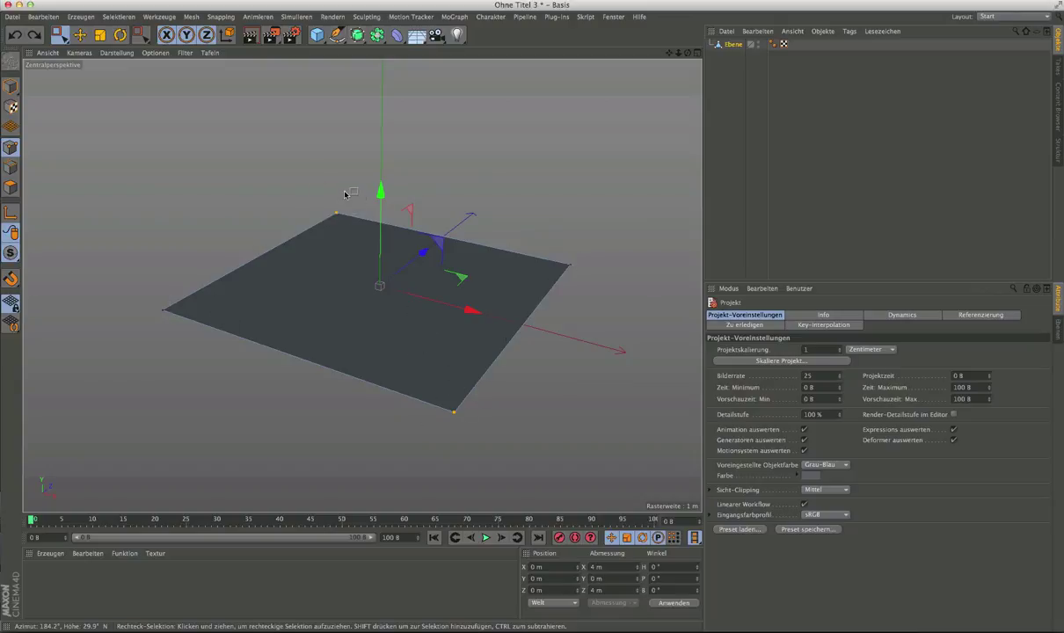
left_click_drag(384, 195, 374, 96)
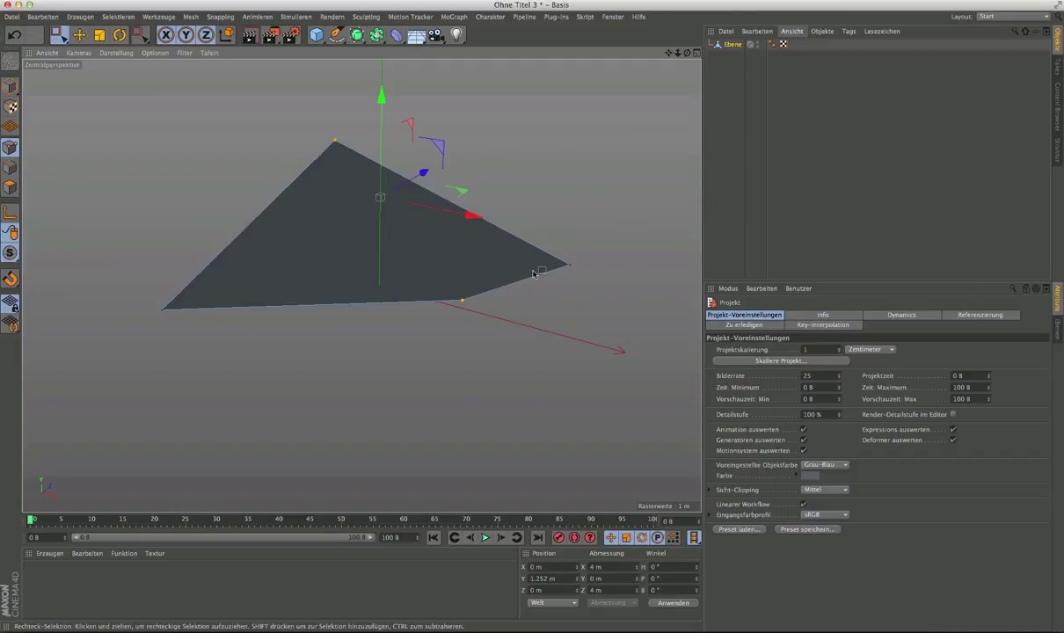
Orbit around the raised plane, then bring up the facade renders in Preview
mouse_move(376, 266)
left_mouse_down("alt")
mouse_move(444, 274)
mouse_move(511, 247)
mouse_move(525, 223)
mouse_move(499, 216)
left_mouse_up("alt")
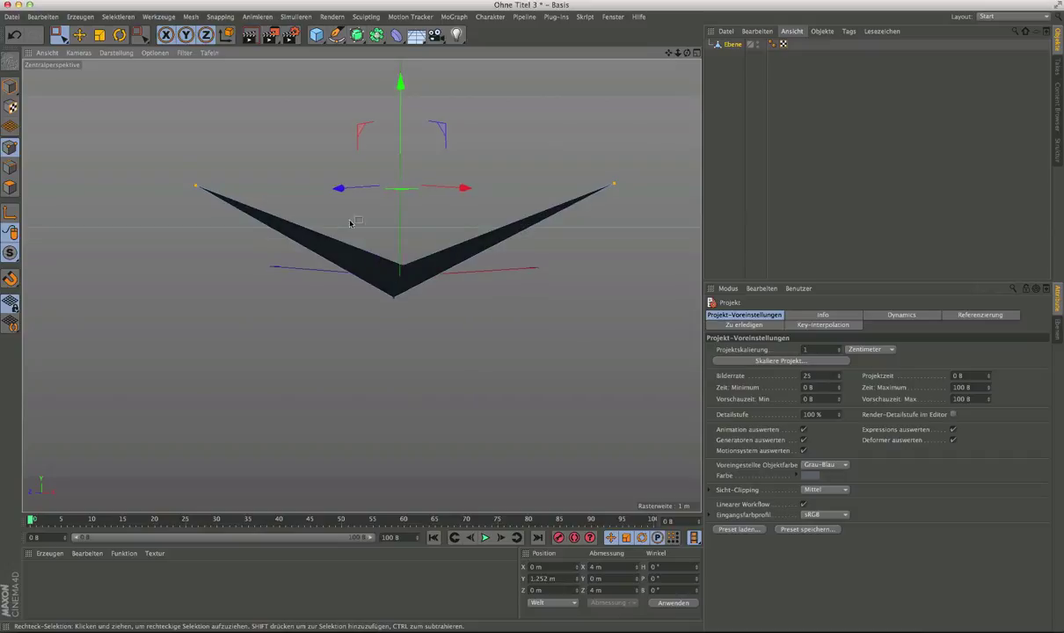
mouse_move(471, 271)
left_mouse_down("alt")
mouse_move(456, 255)
mouse_move(368, 356)
mouse_move(307, 329)
left_mouse_up("alt")
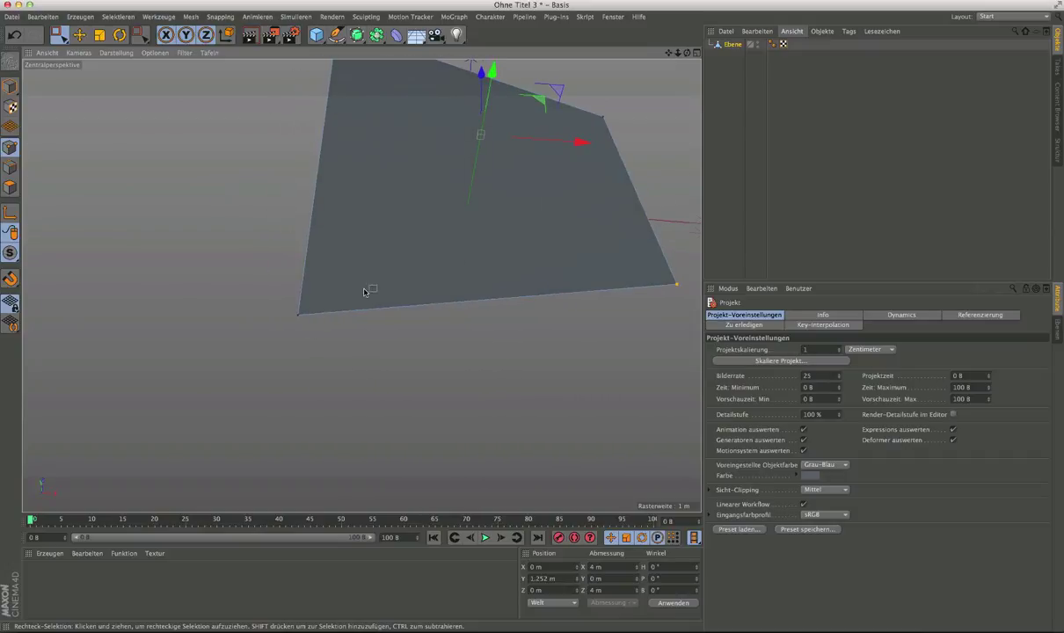
left_click_drag(350, 275, 255, 369, "alt")
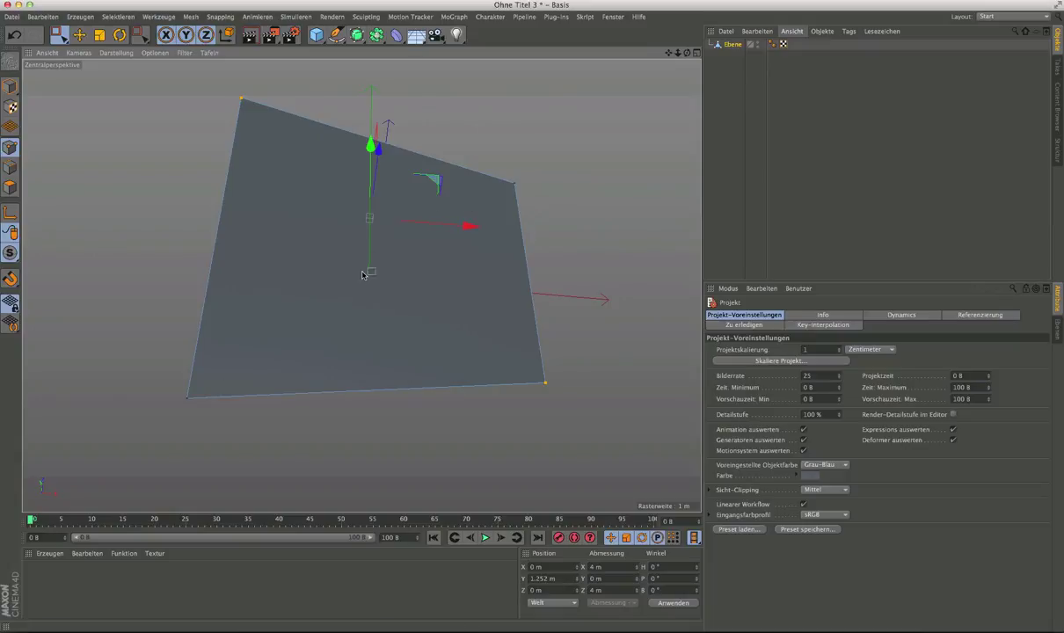
mouse_move(404, 274)
left_mouse_down("alt")
mouse_move(434, 257)
mouse_move(404, 222)
mouse_move(373, 273)
left_mouse_up("alt")
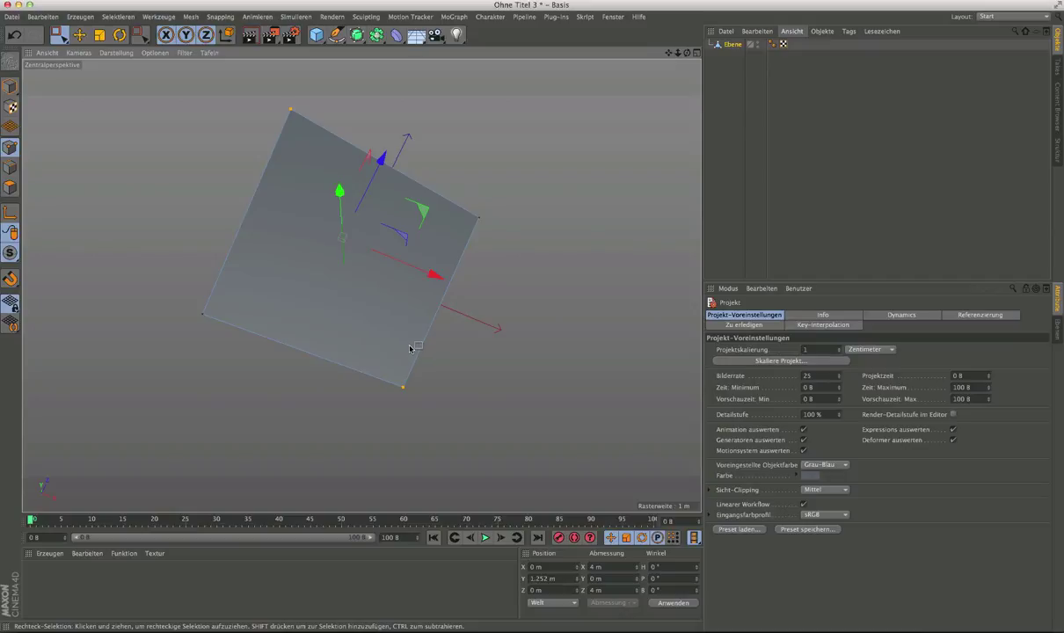
left_click(427, 628)
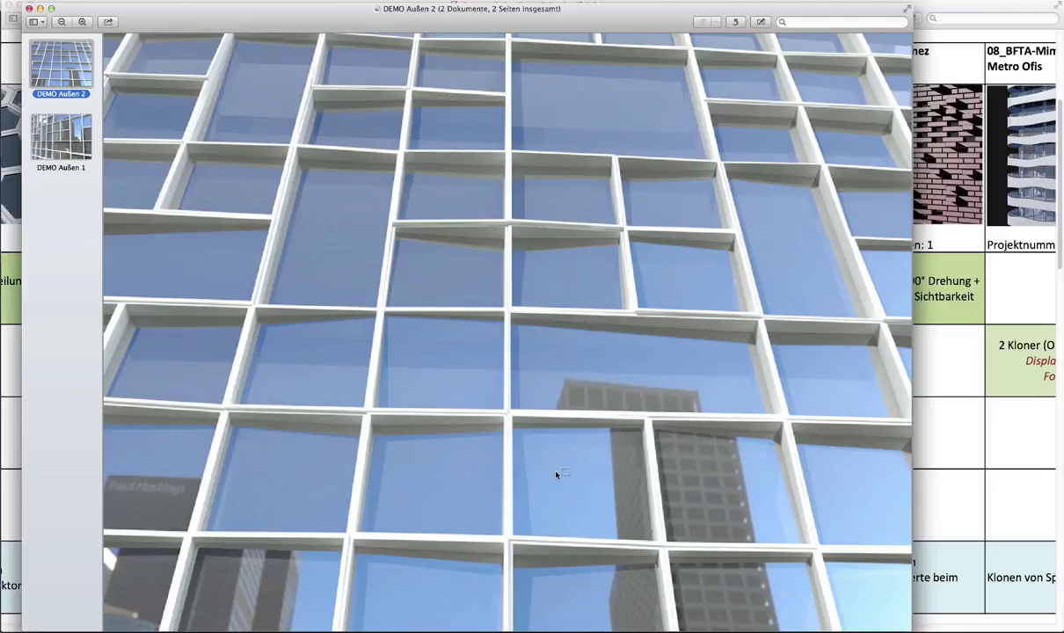
View the DEMO Außen 1 render, then return to Cinema 4D from the Dock
left_click(64, 145)
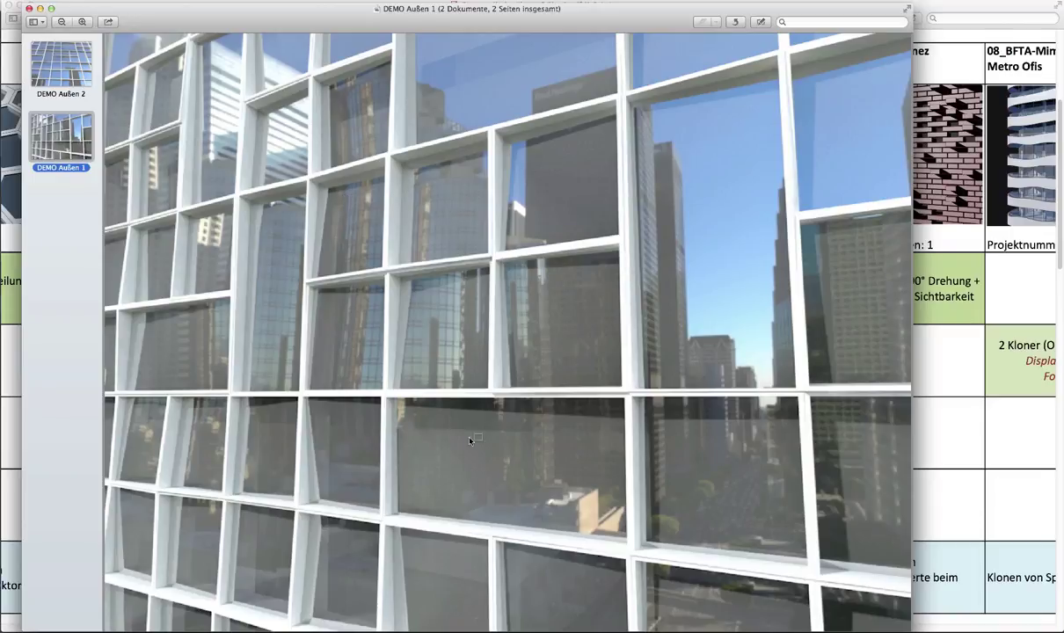
right_click(378, 620)
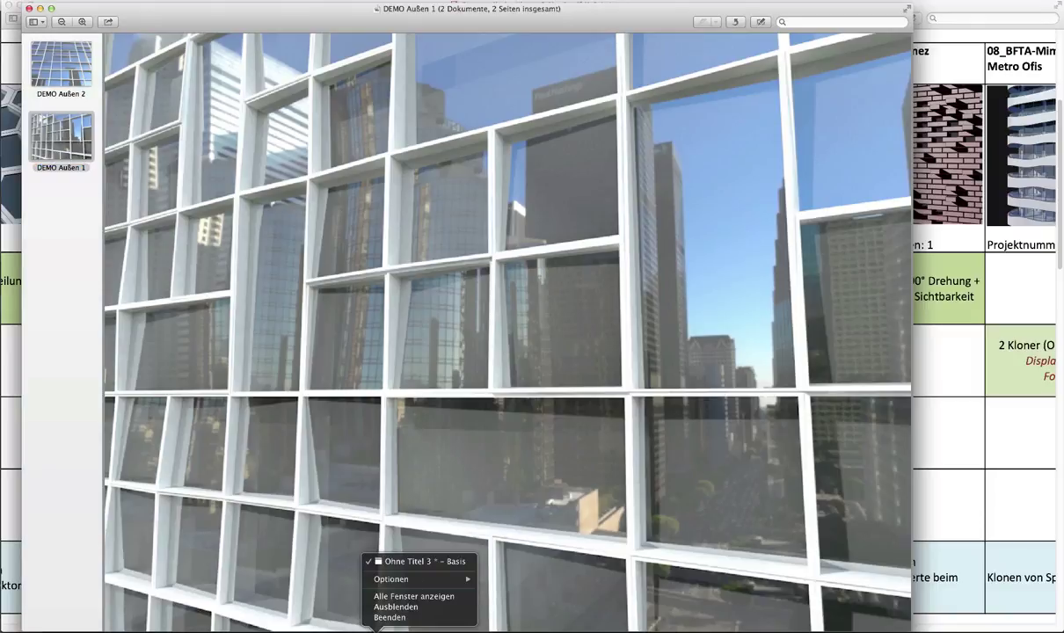
key("Escape")
left_click(378, 628)
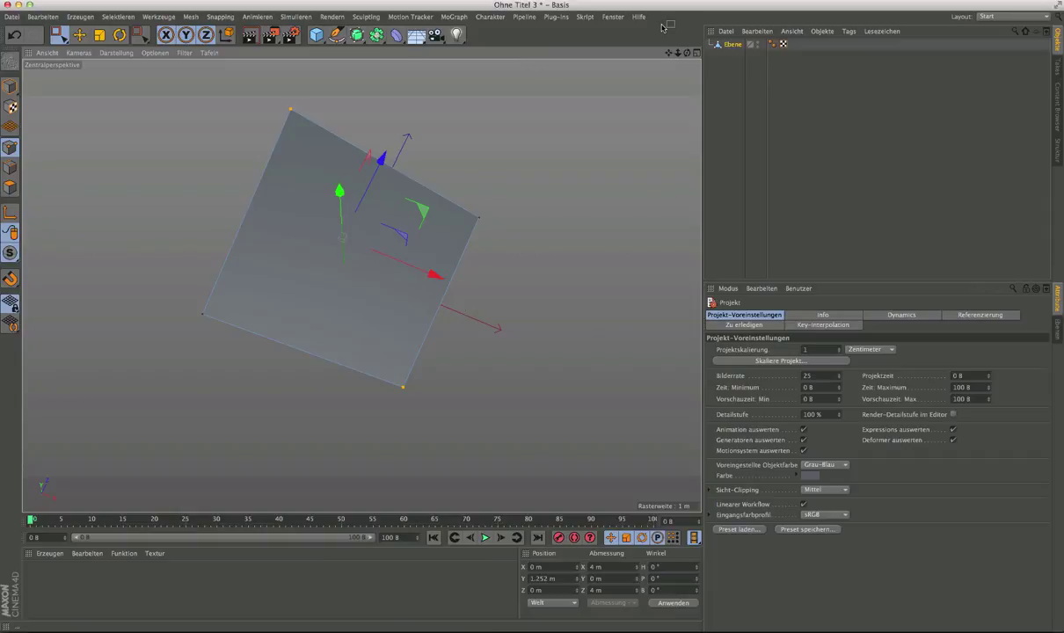
Switch to the AUSSEN-SETTING_DEMO NEU 2 document and view the panel wall at an angle
left_click(613, 17)
left_click(669, 300)
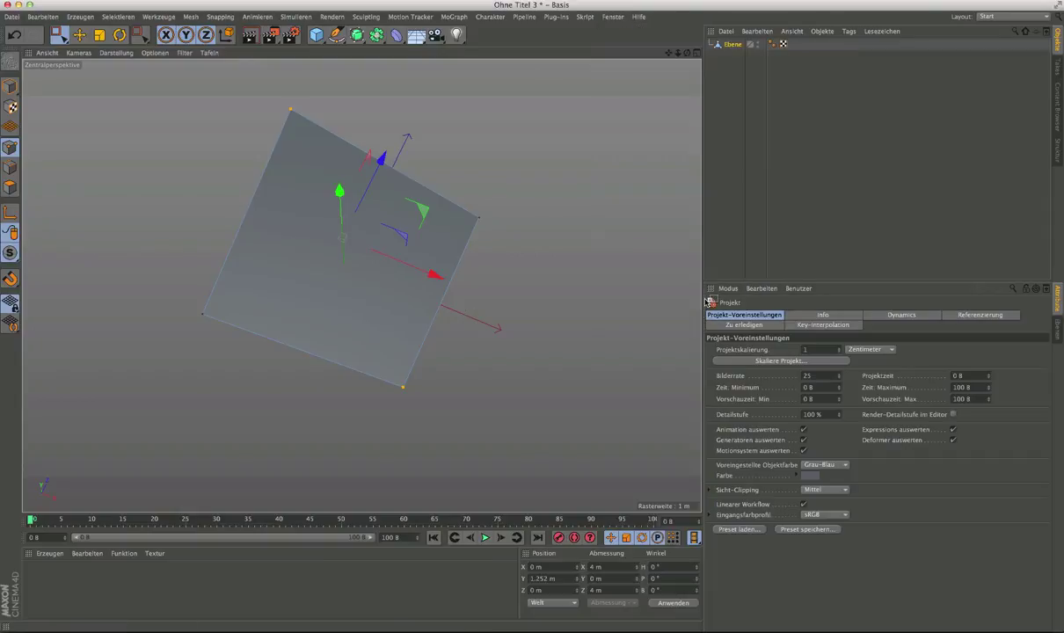
left_click_drag(269, 305, 305, 371, "alt")
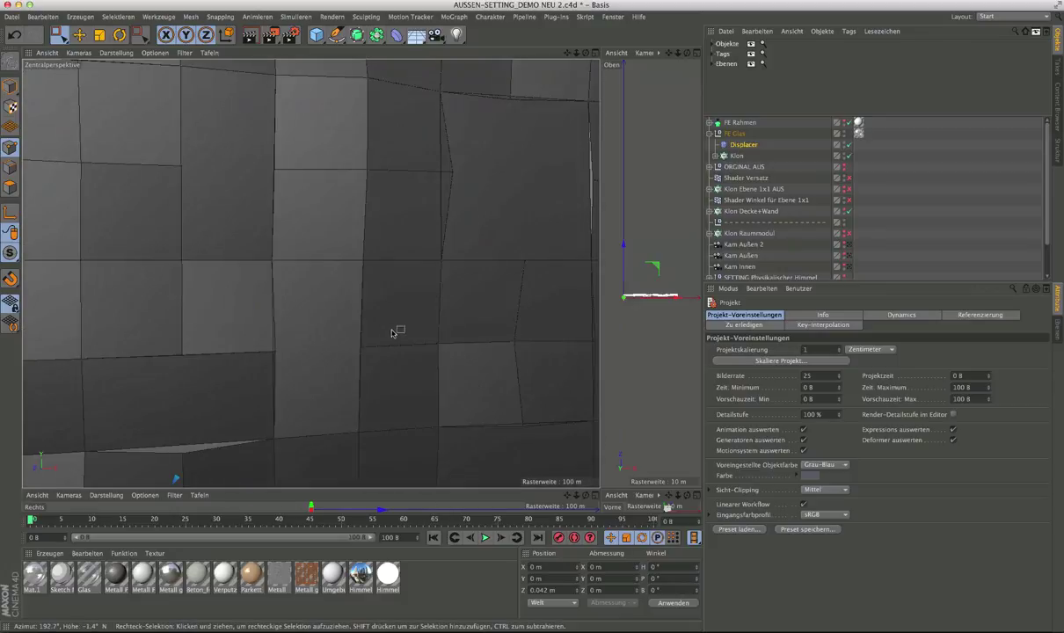
scroll(397, 332, "down", 3)
scroll(357, 351, "down", 2)
scroll(399, 356, "down", 2)
left_click_drag(328, 305, 387, 337, "alt")
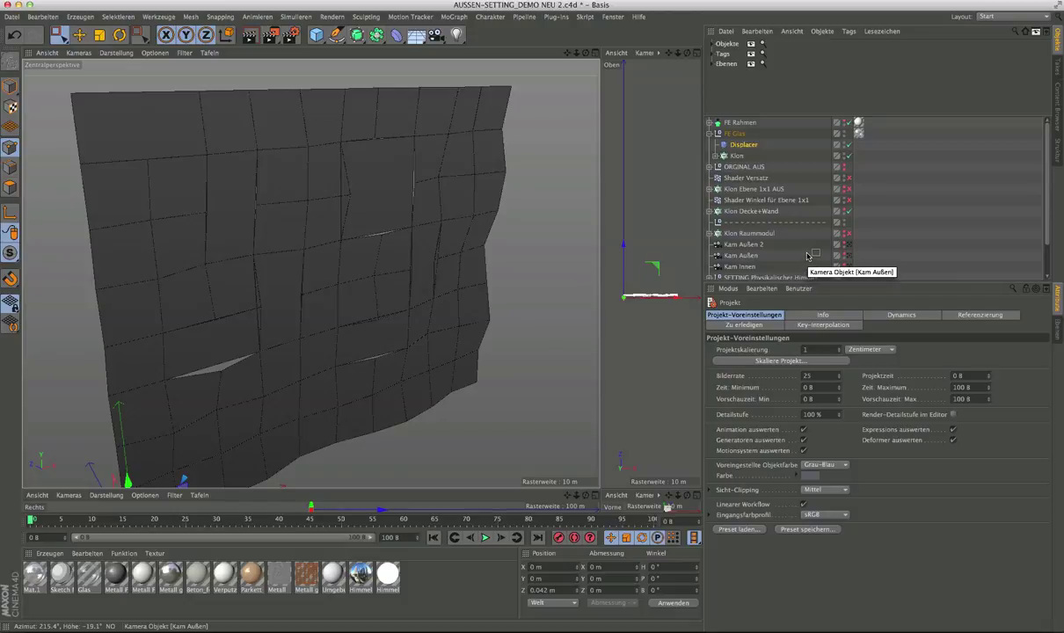
left_click_drag(525, 306, 457, 292, "alt")
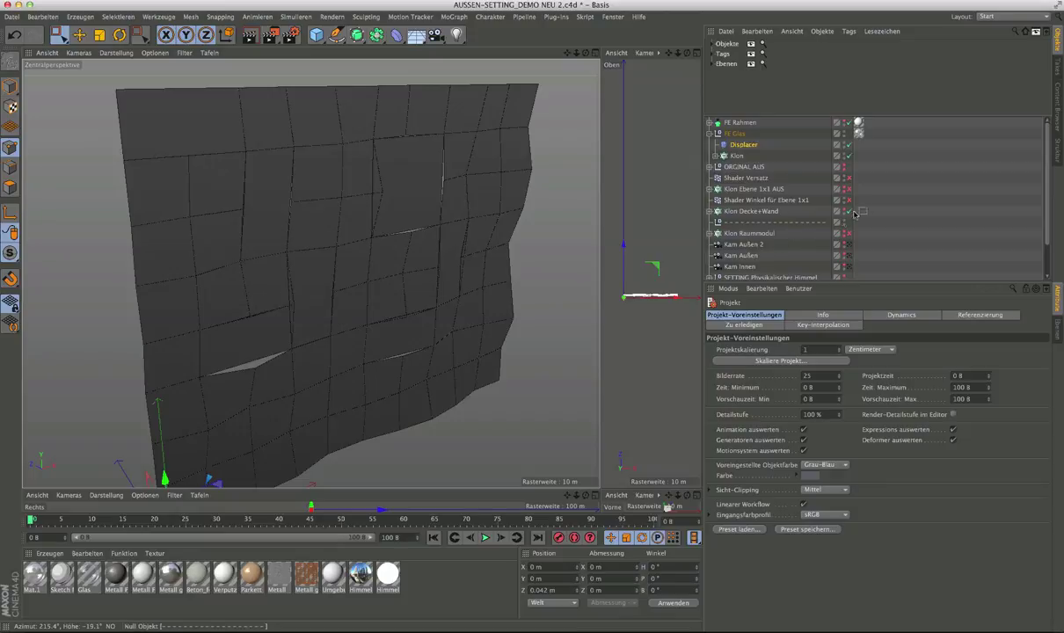
Enable Shader Versatz and orbit to see the rearranged panels from lower down
left_click(850, 179)
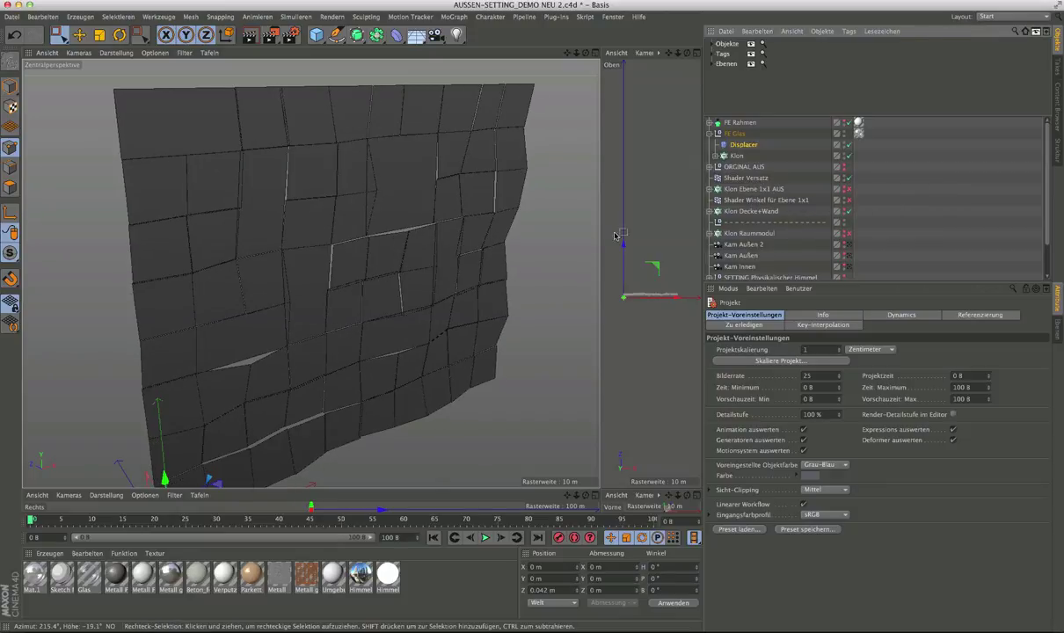
mouse_move(365, 270)
left_mouse_down("alt")
mouse_move(255, 282)
mouse_move(177, 270)
left_mouse_up("alt")
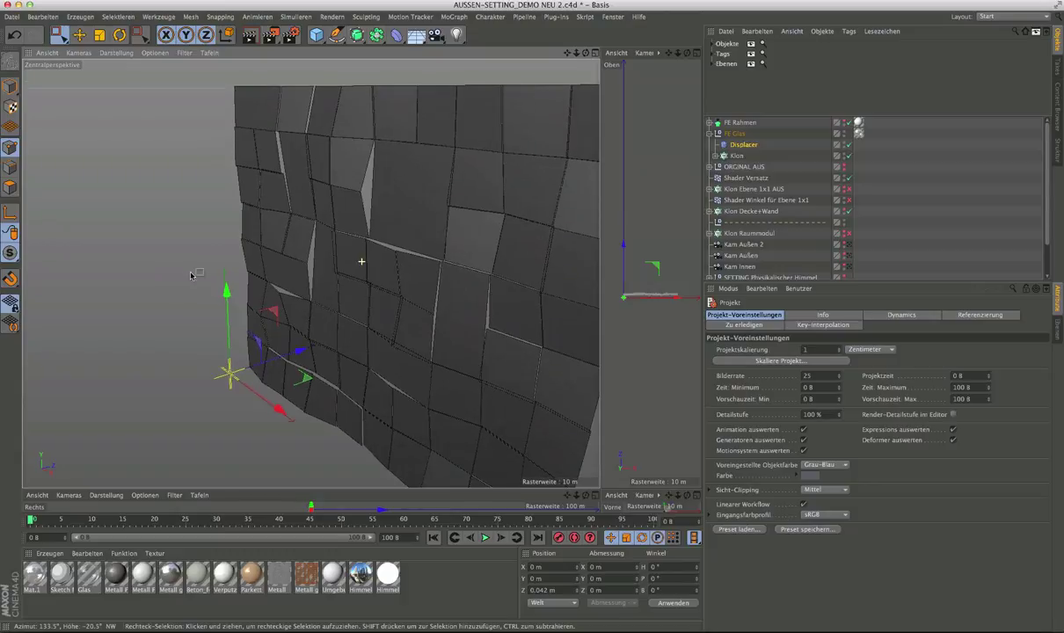
mouse_move(176, 270)
left_mouse_down("alt")
mouse_move(233, 310)
mouse_move(397, 293)
left_mouse_up("alt")
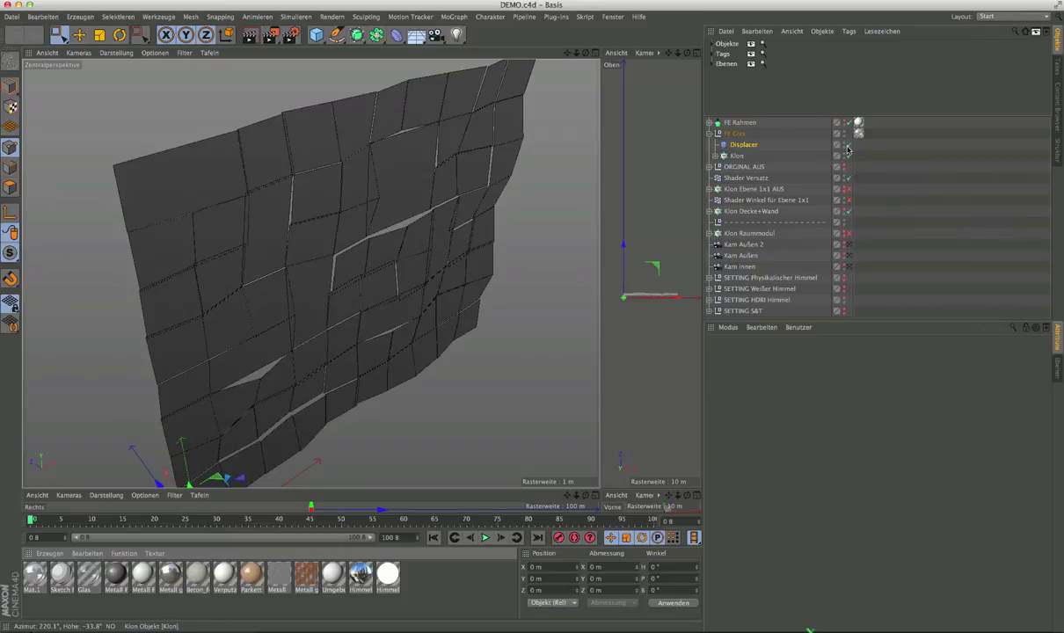
Hide FE Glas, show FE Rahmen, zoom onto the frame grid, and expand FE Rahmen's children
left_click(844, 134)
left_click(844, 134)
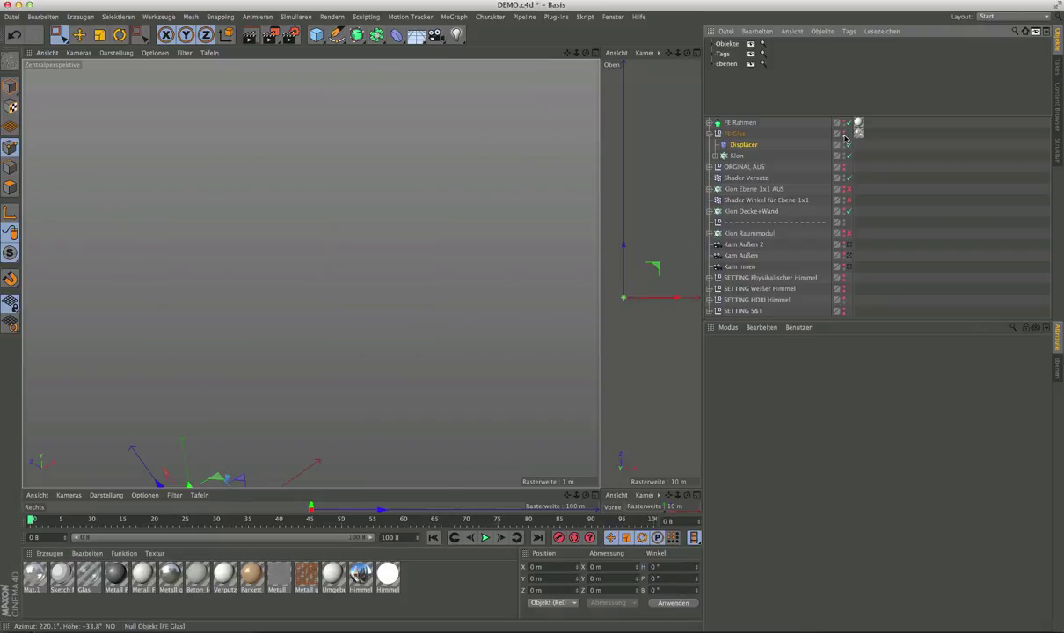
left_click(845, 128)
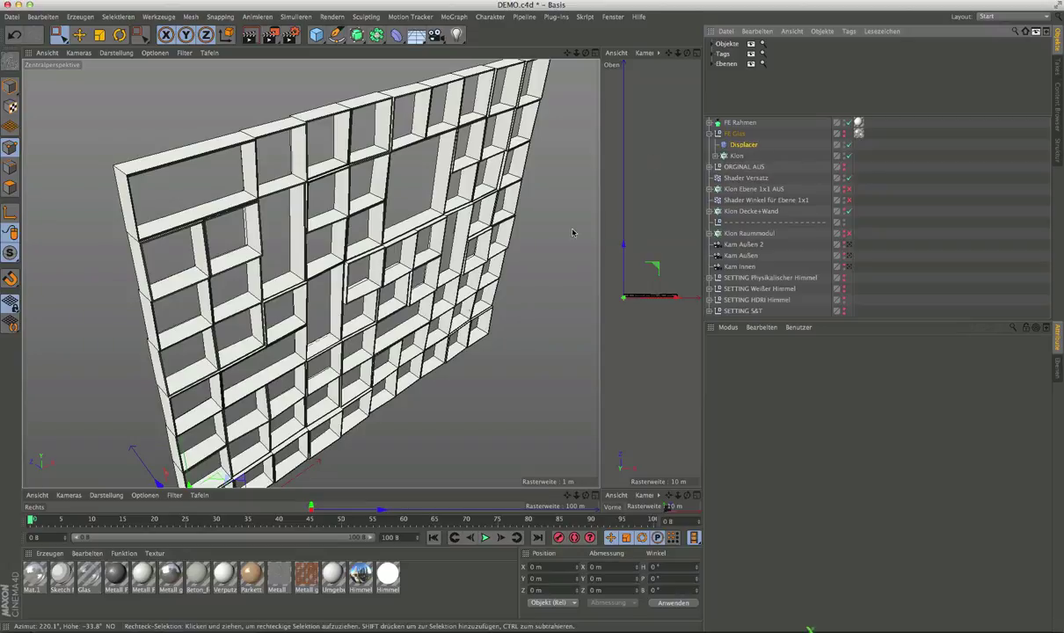
left_click_drag(383, 286, 363, 290, "alt")
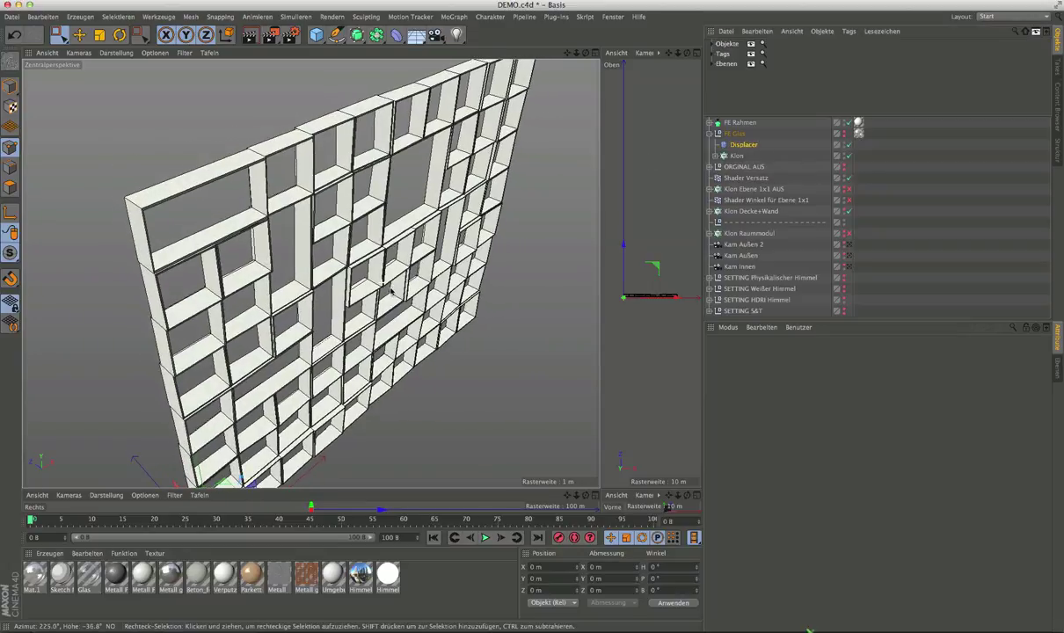
right_click_drag(362, 290, 639, 174, "alt")
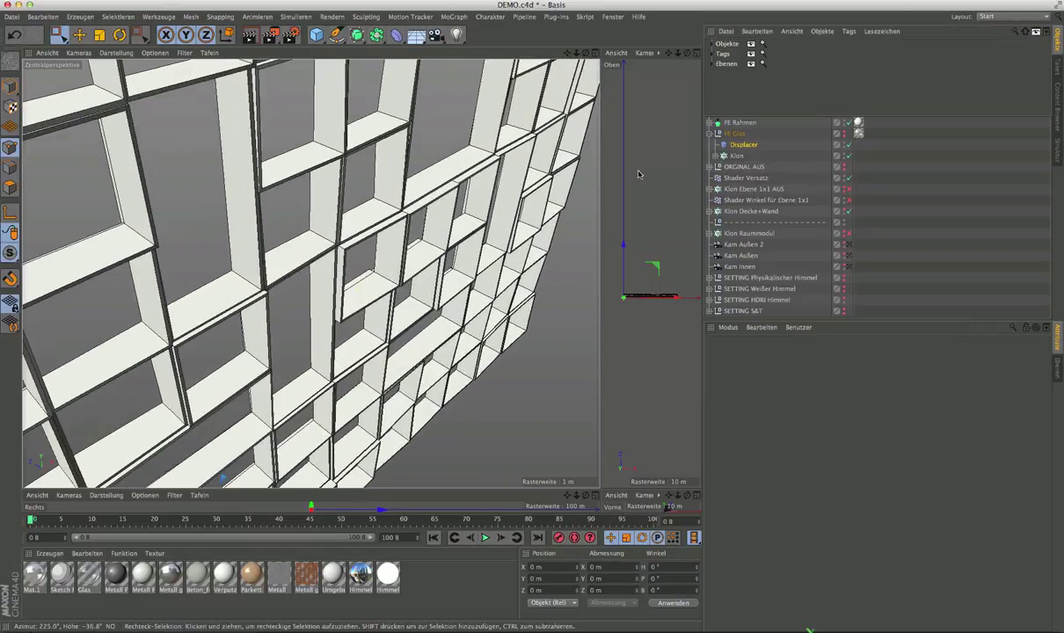
left_click(710, 122)
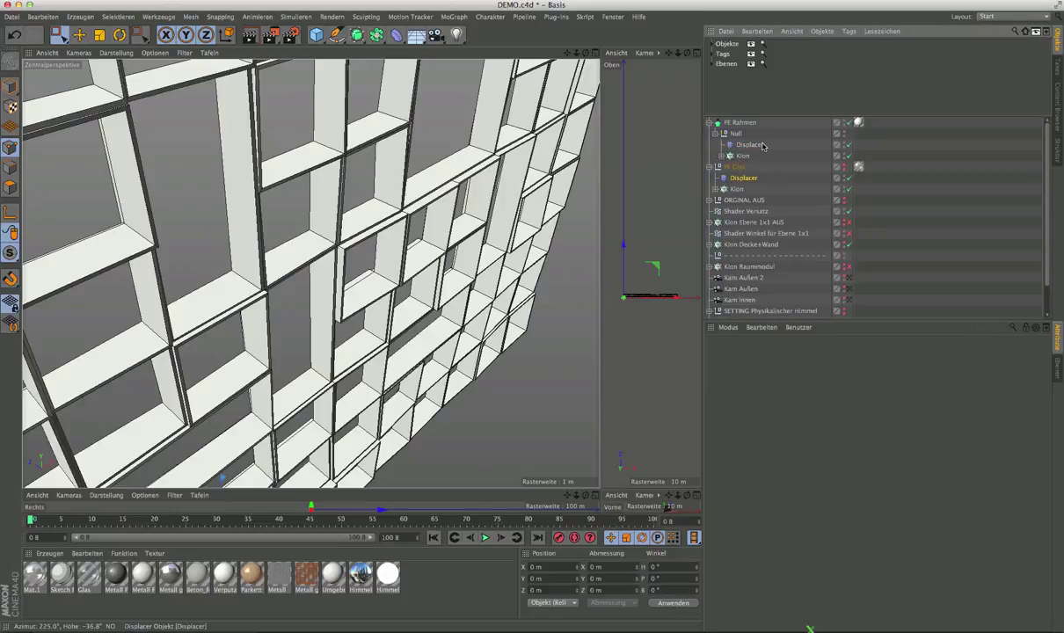
Select the FE Rahmen Displacer and open its Noise shader settings, seed 665
left_click(722, 155)
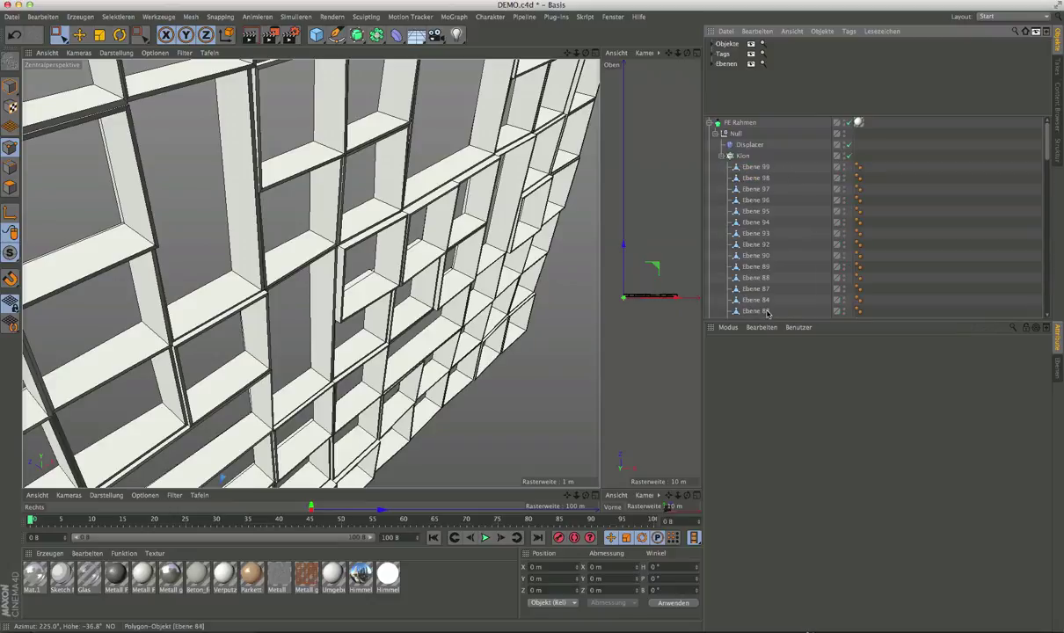
left_click(721, 156)
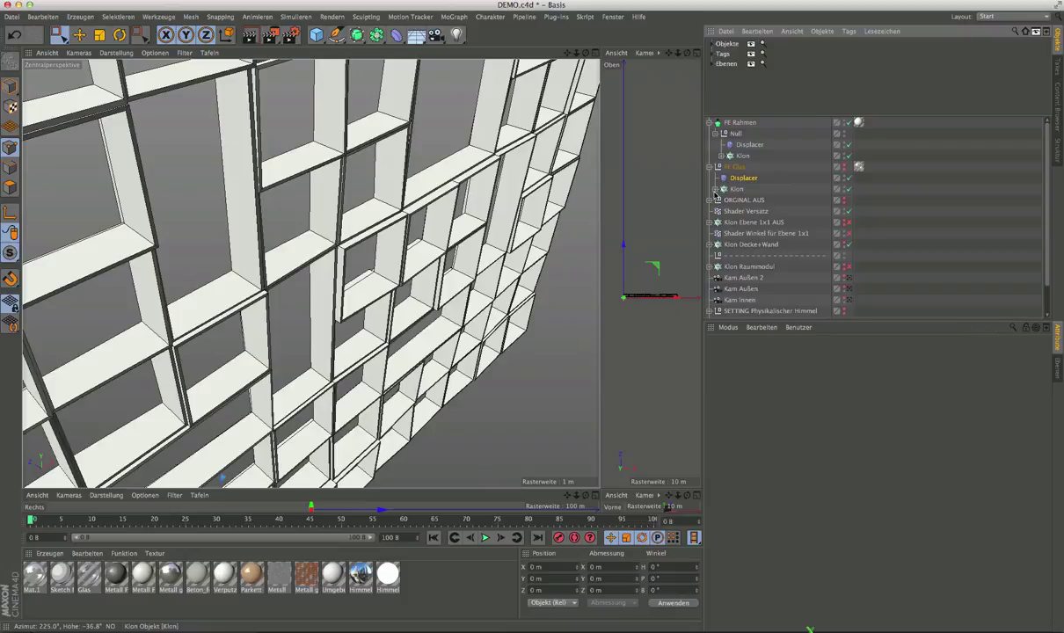
left_click(715, 190)
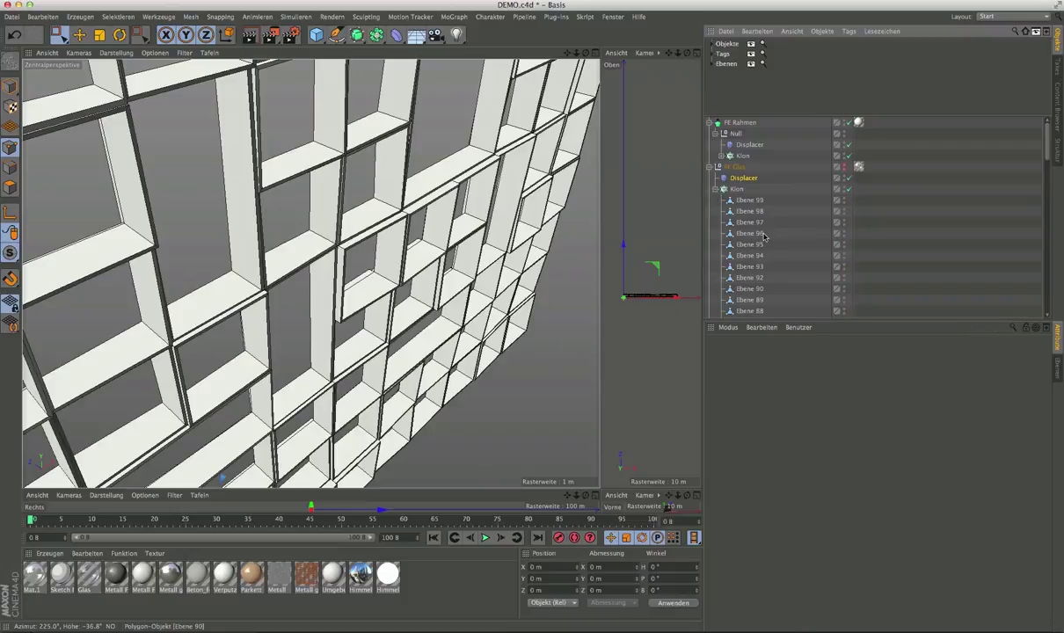
left_click(715, 190)
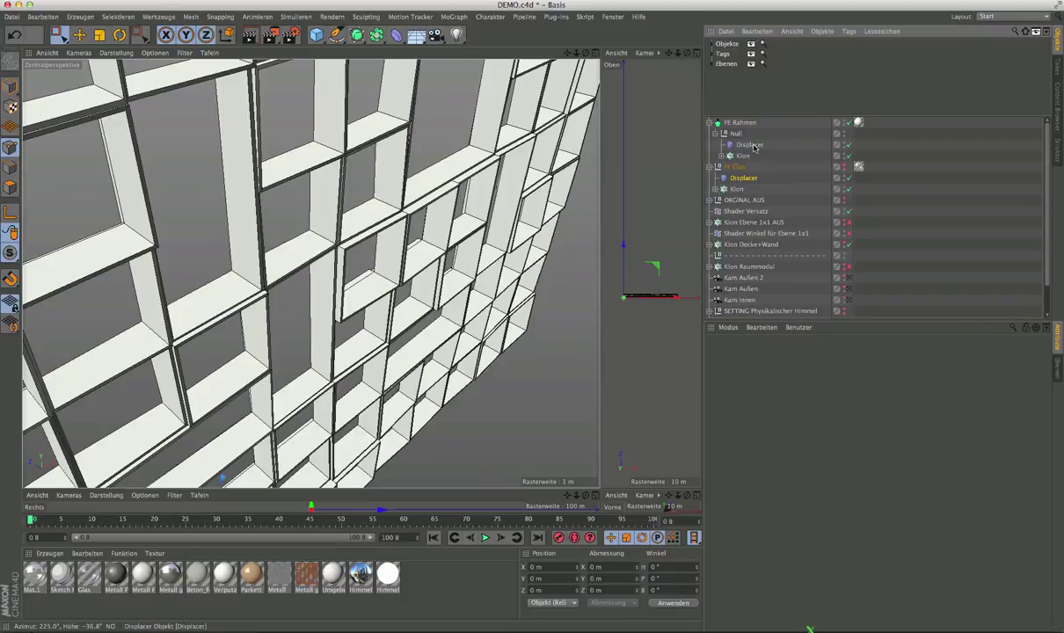
left_click(750, 144)
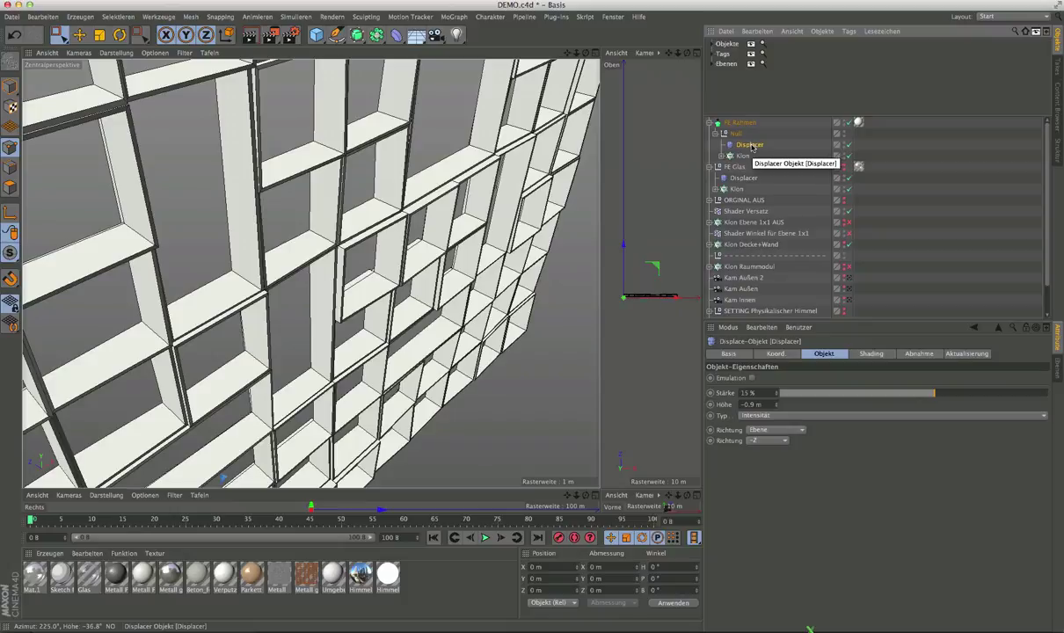
left_click(917, 356)
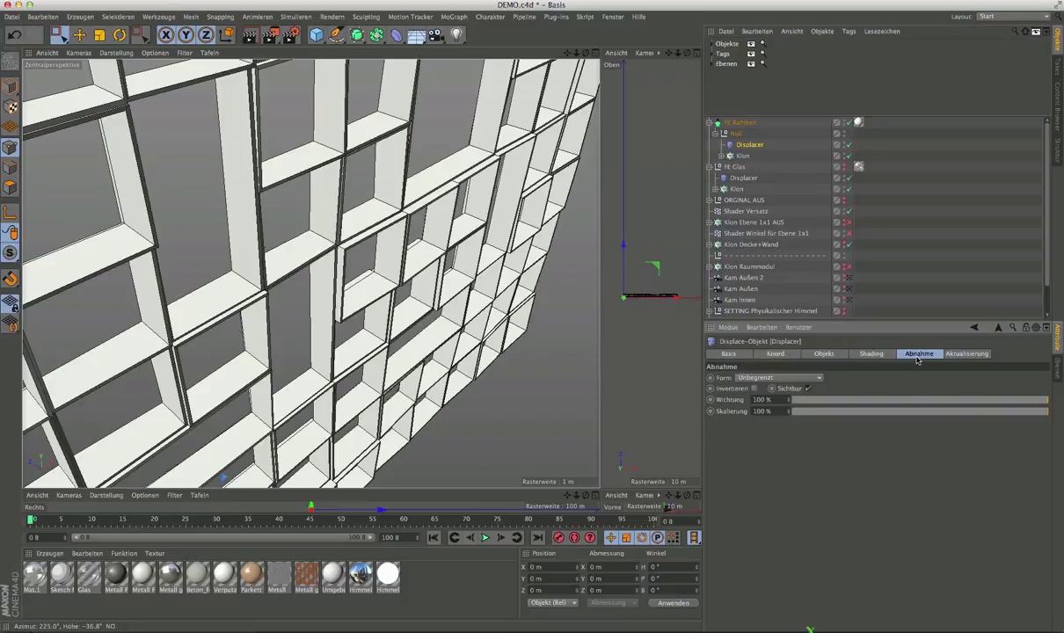
left_click(868, 355)
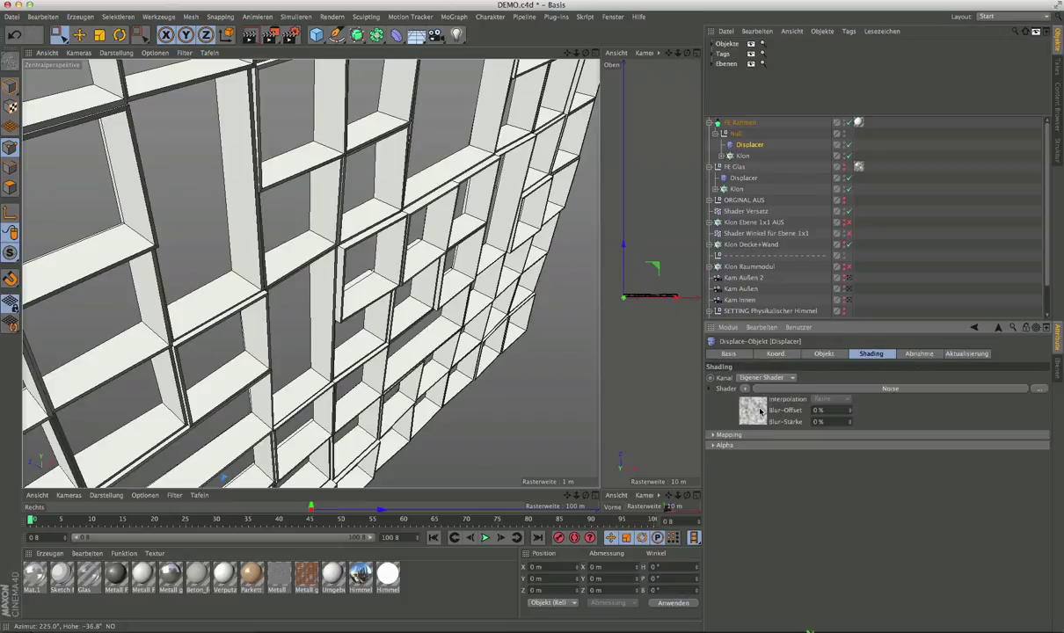
left_click(761, 410)
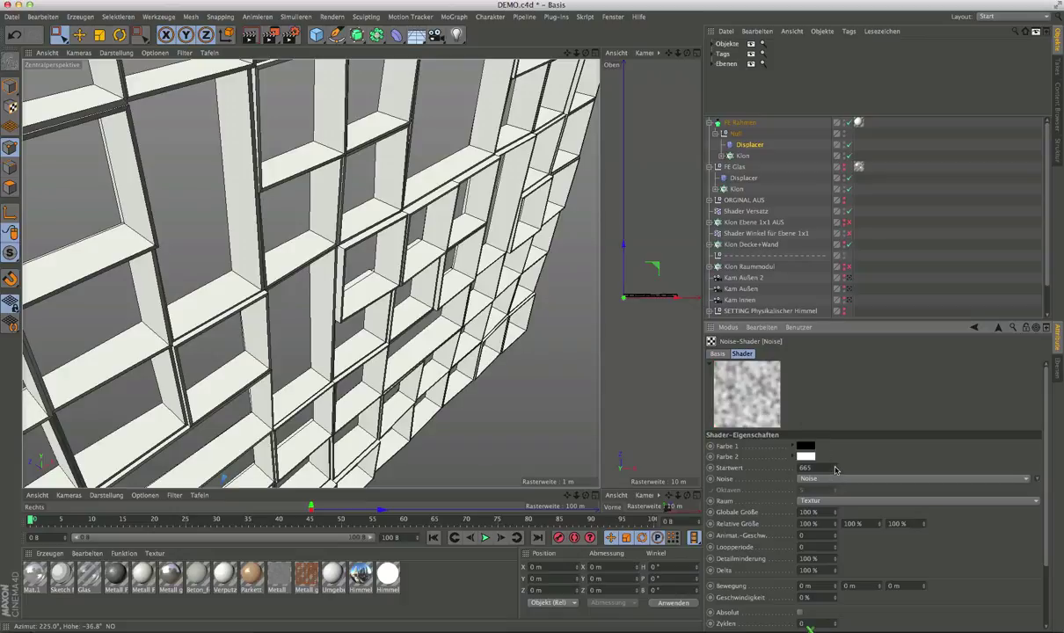
Step the frame Displacer's Noise Startwert up from 665 to 669
left_click(835, 467)
left_click(834, 467)
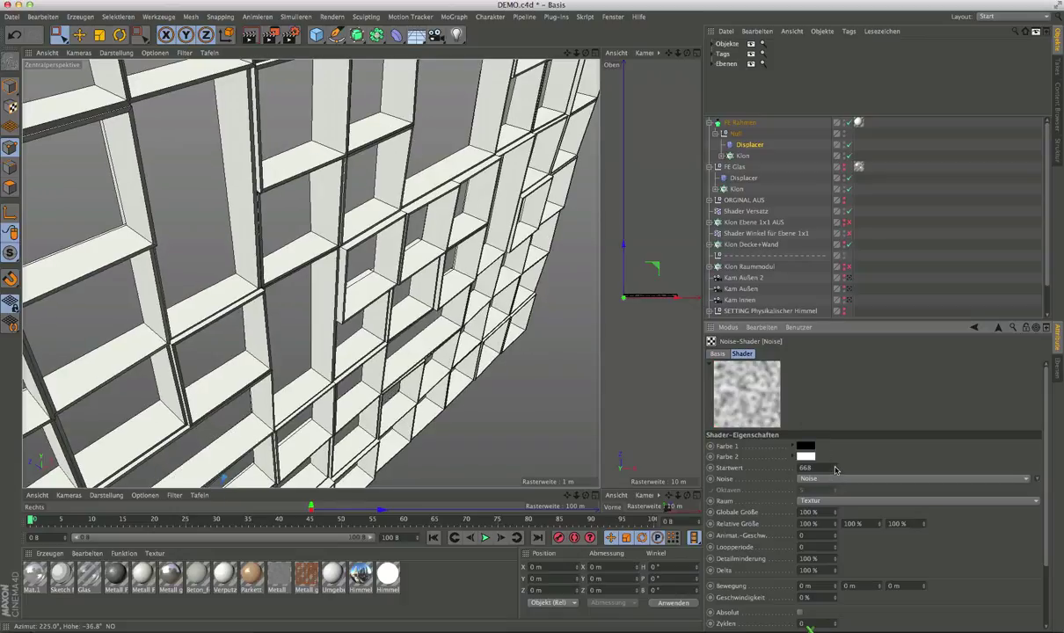
left_click(834, 467)
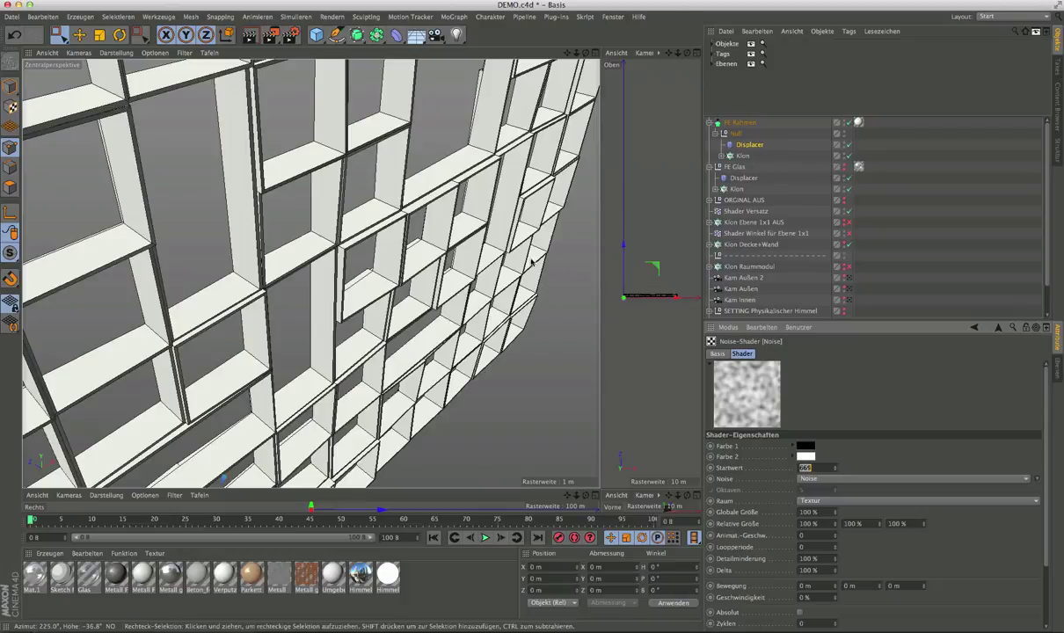
right_click(428, 629)
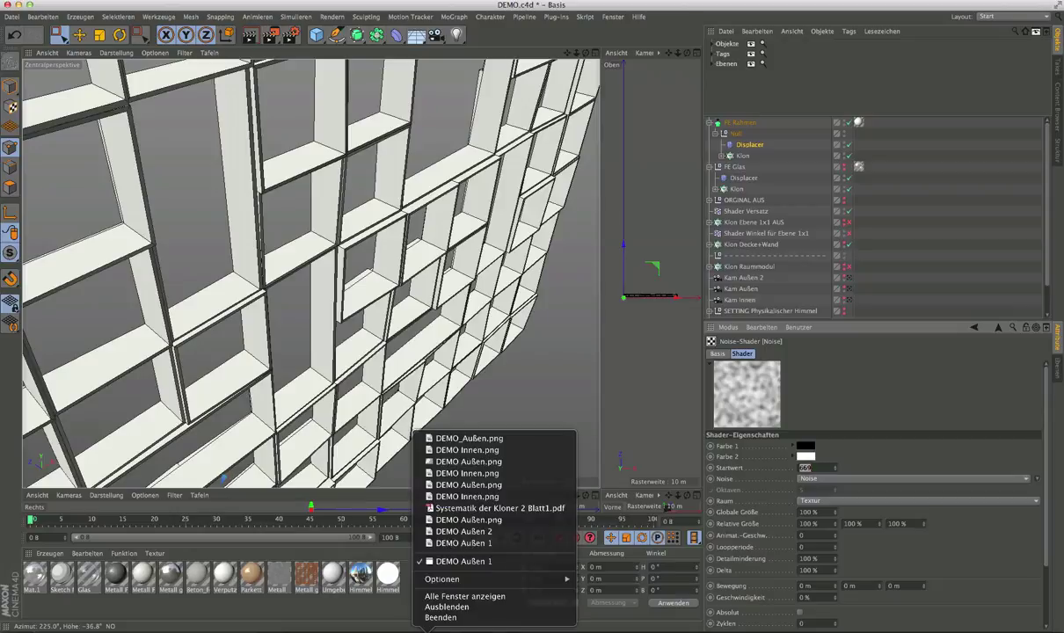
left_click(475, 543)
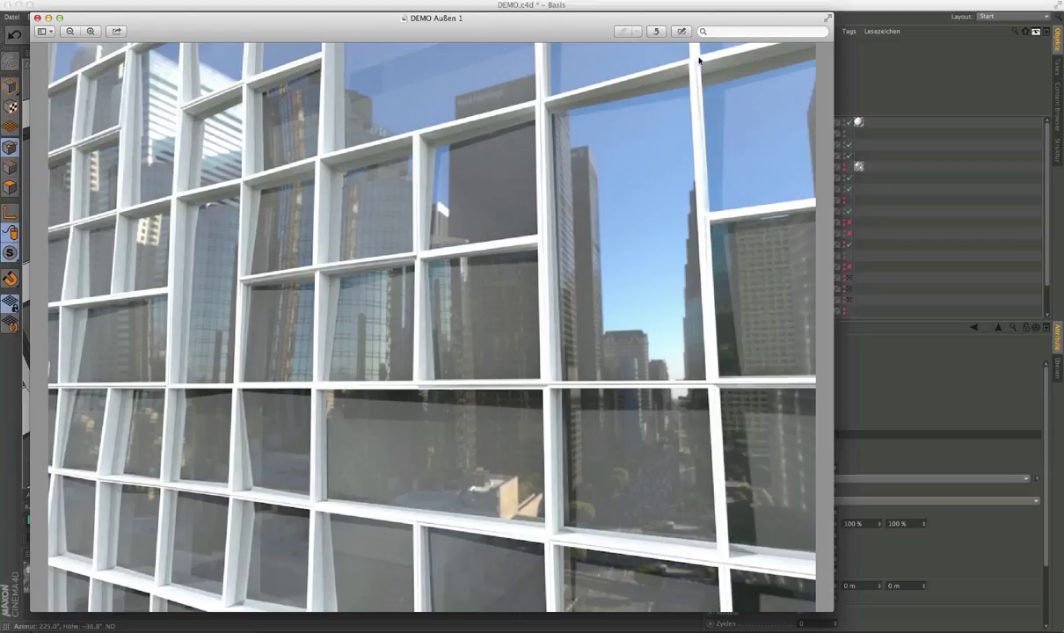
left_click(827, 13)
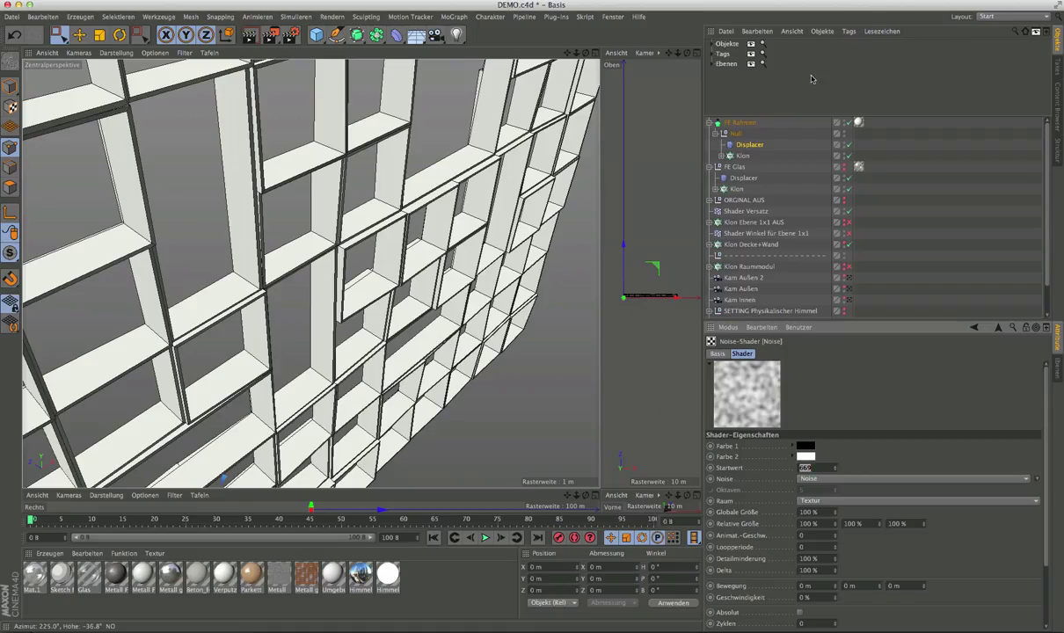
Collapse the Null under FE Rahmen and create the empty document Ohne Titel 2
left_click(716, 133)
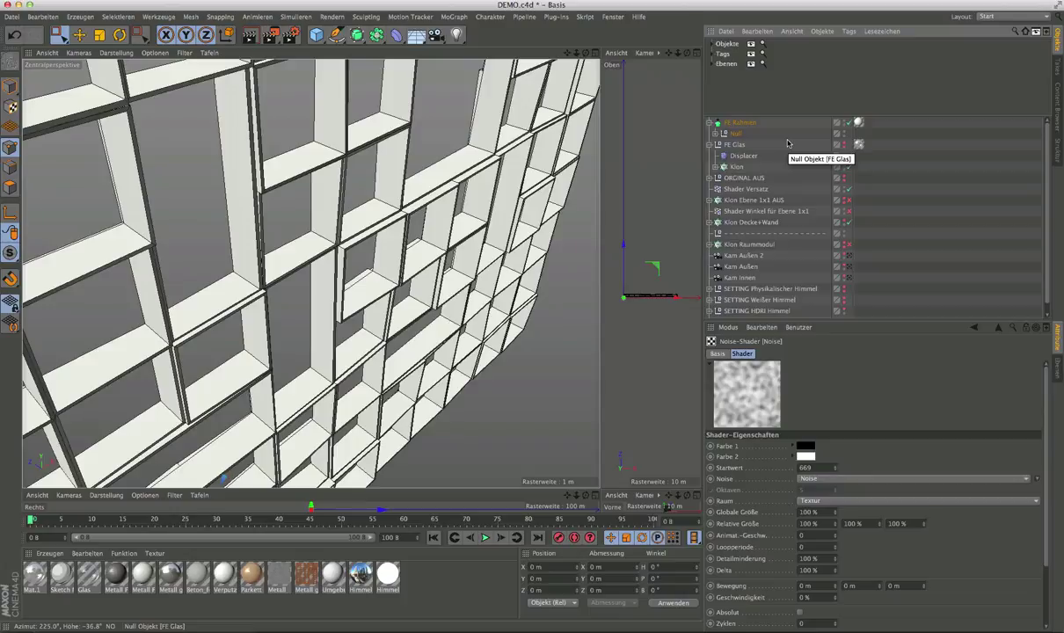
key("ctrl+n")
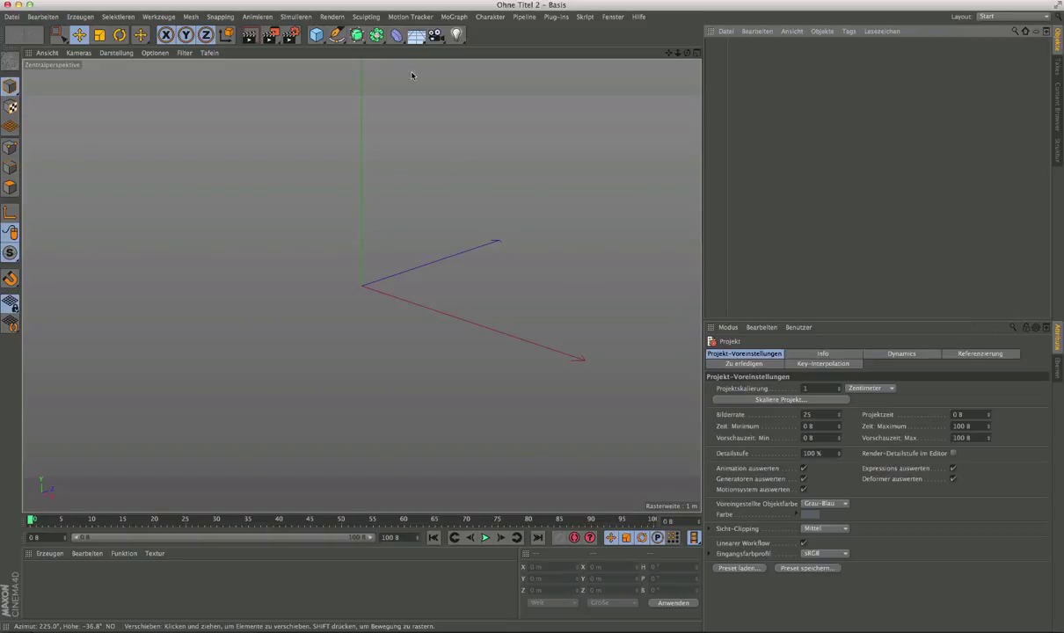
Add a cube and size it into a 20 × 0.3 × 6 m slab
left_click(316, 35)
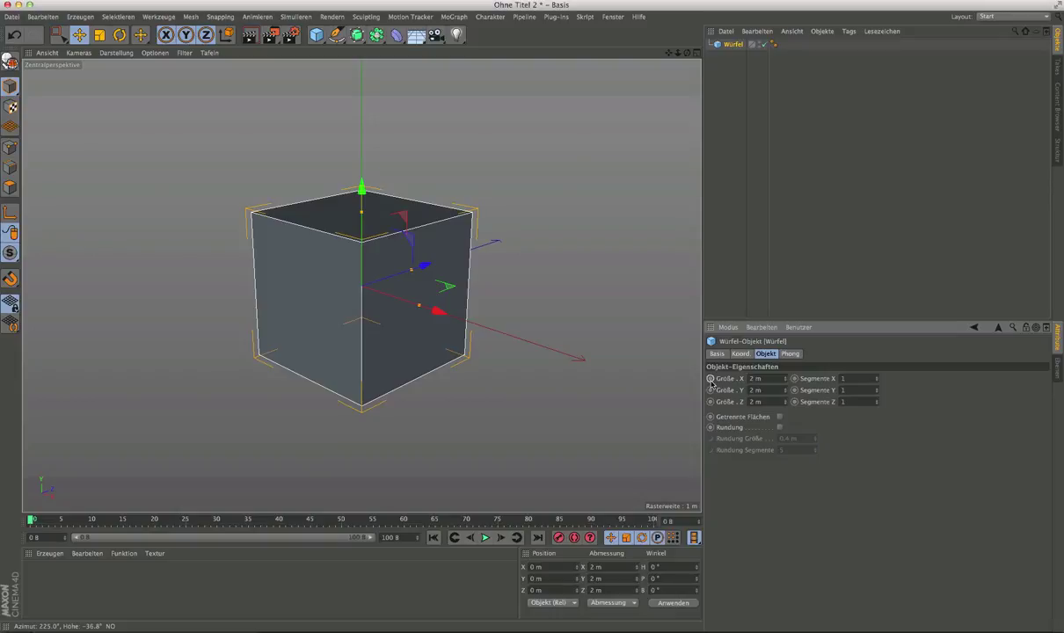
type("0.3")
key("Return")
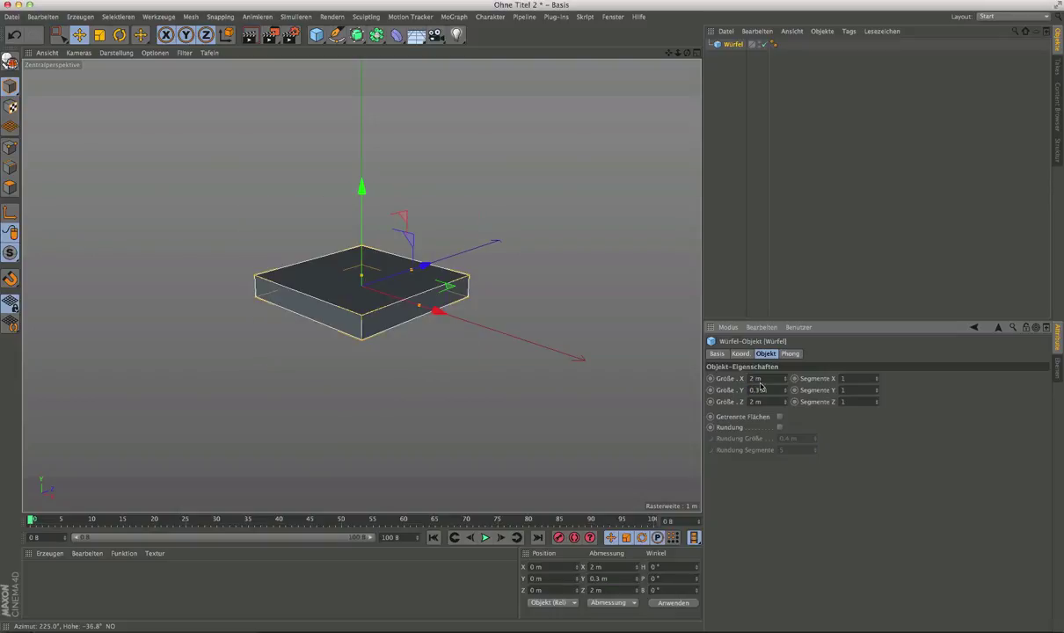
key("shift+Tab")
type("3")
key("Return")
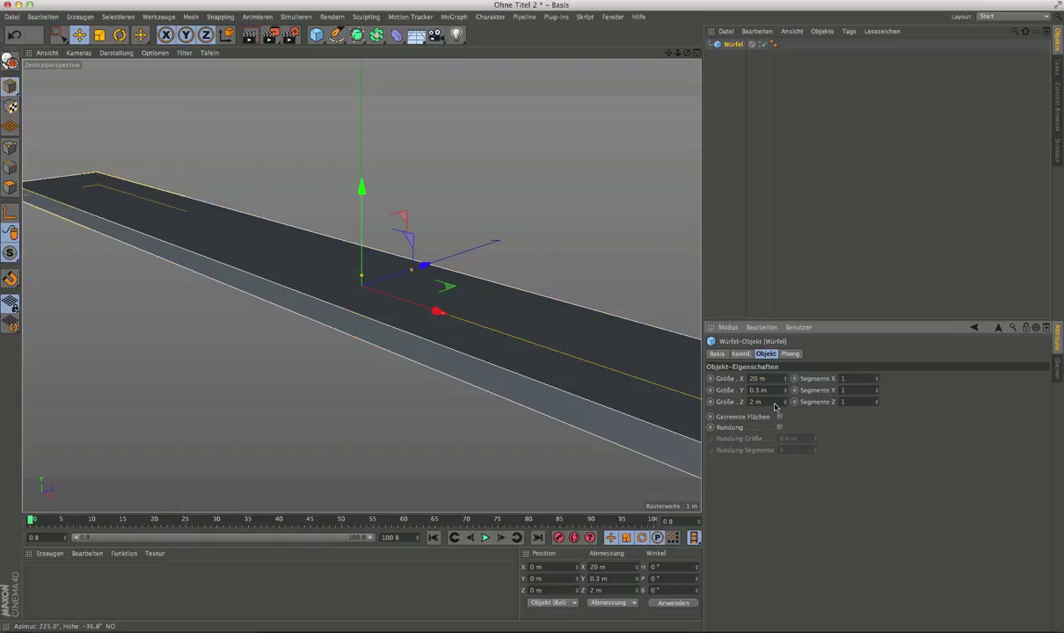
key("Tab")
key("Tab")
type("6")
key("Return")
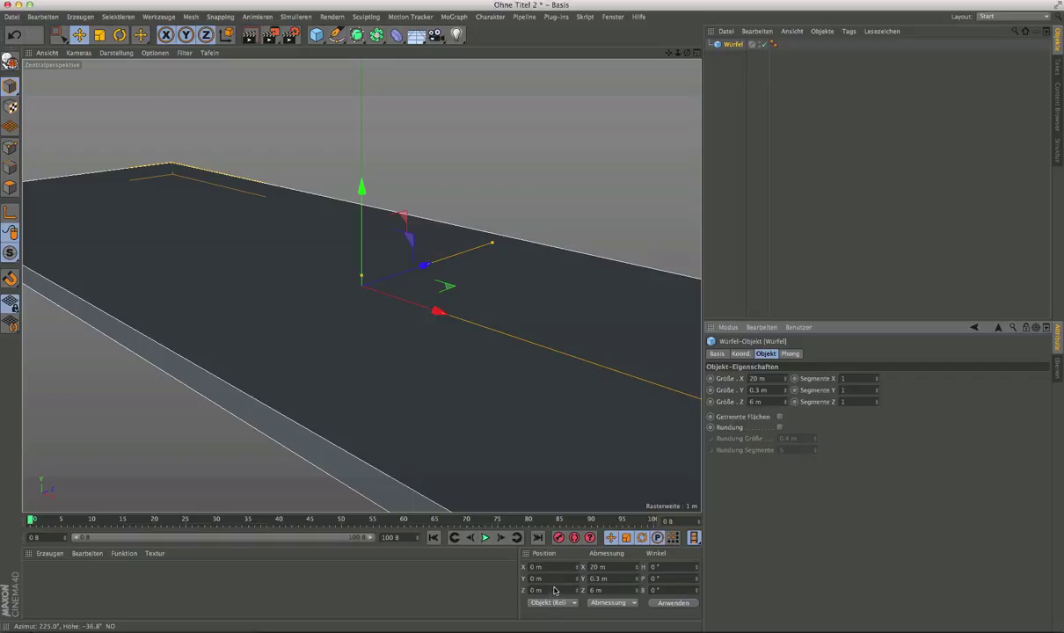
Shift the slab to Z 3 m and convert it to an editable polygon object
left_click(541, 590)
type("6")
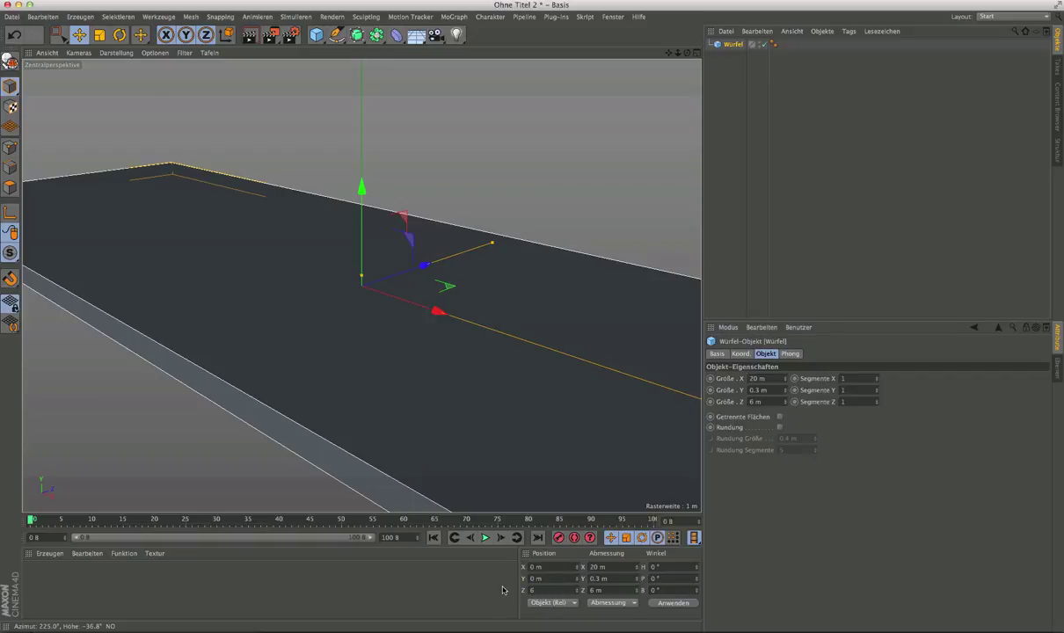
key("Return")
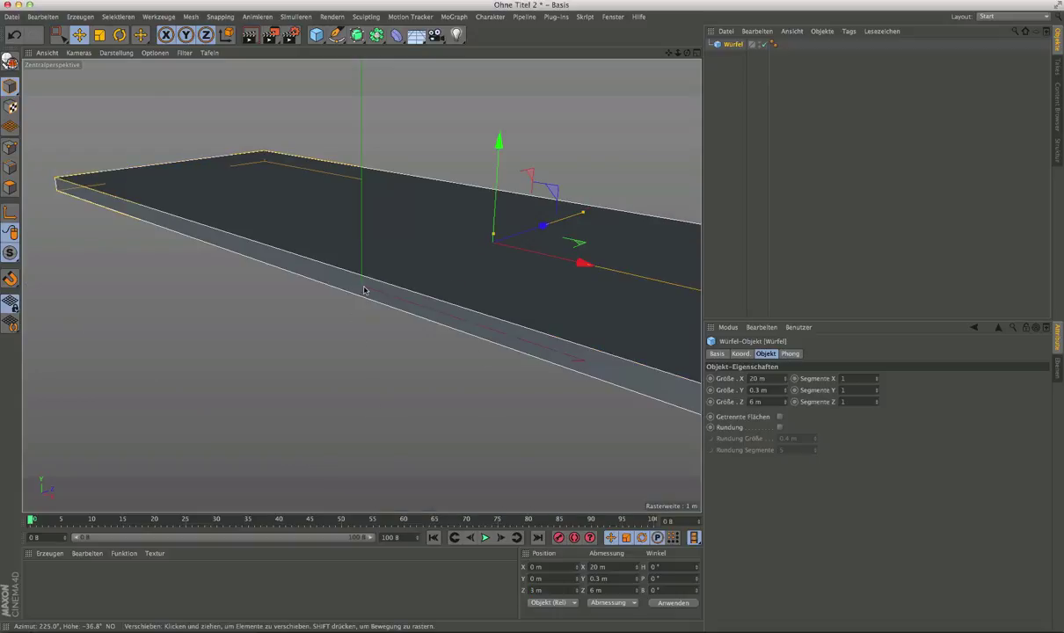
scroll(362, 290, "down", 5)
scroll(362, 290, "down", 3)
scroll(362, 290, "down", 2)
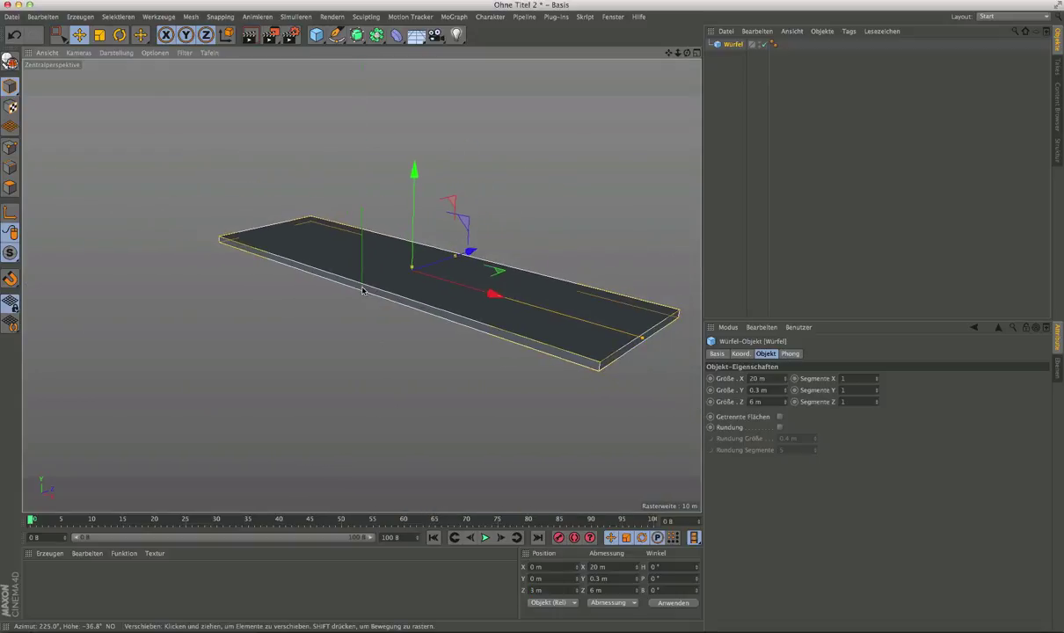
scroll(420, 303, "down", 1)
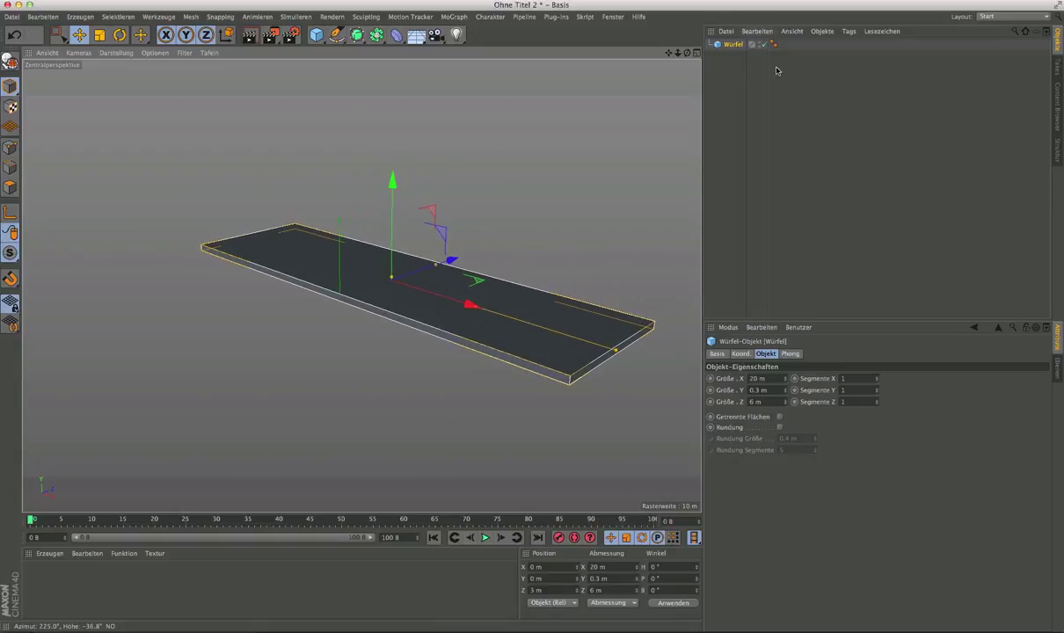
left_click(10, 63)
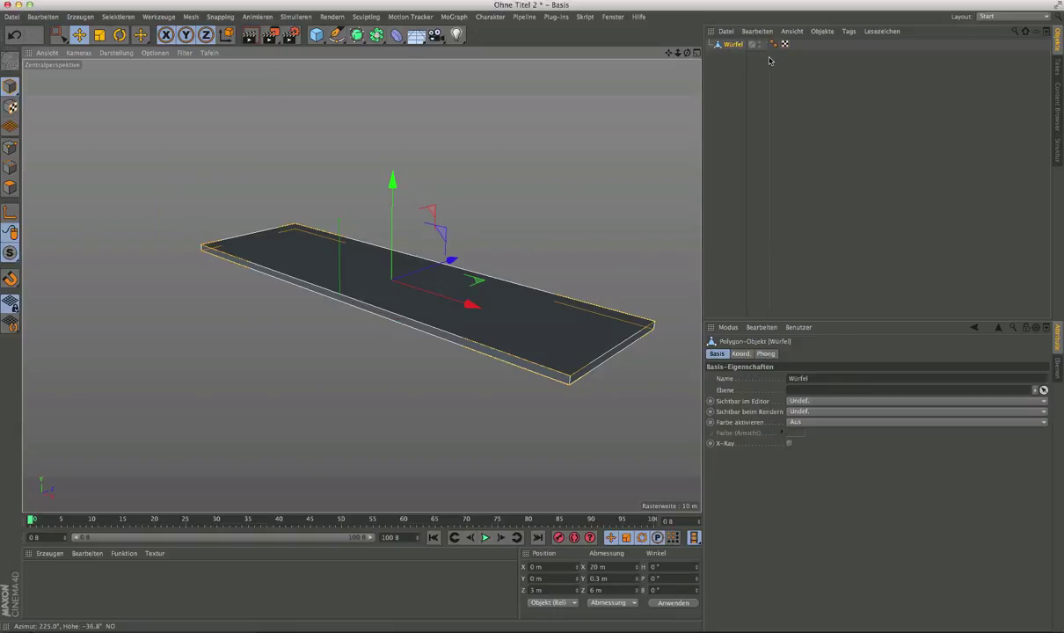
Extrude the slab's top rim edges upward by 2.7 m, after undoing a downward first try
left_click(233, 222)
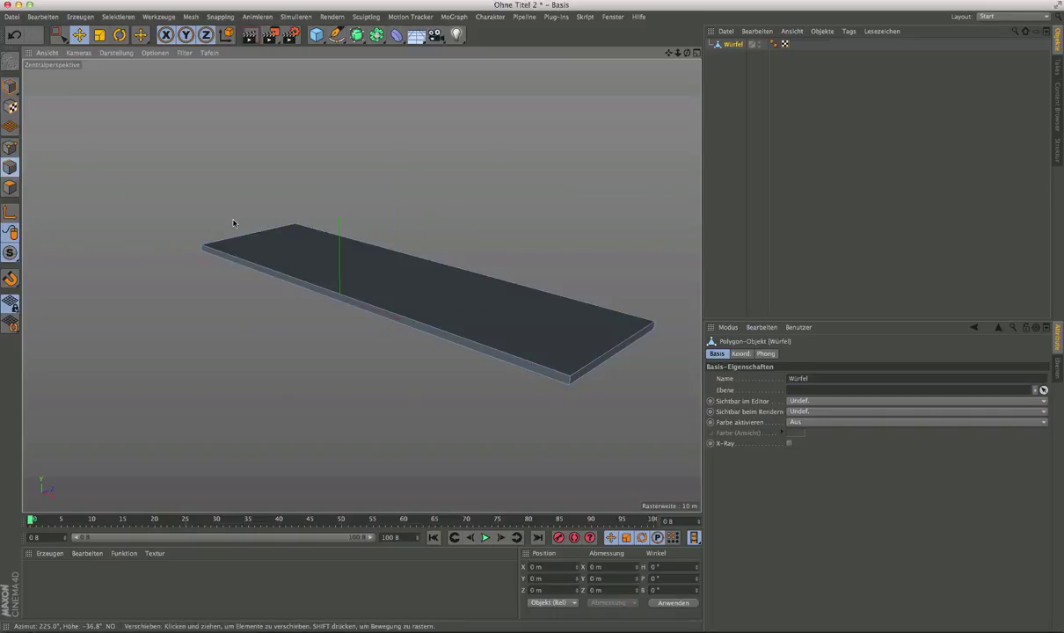
left_click(224, 226)
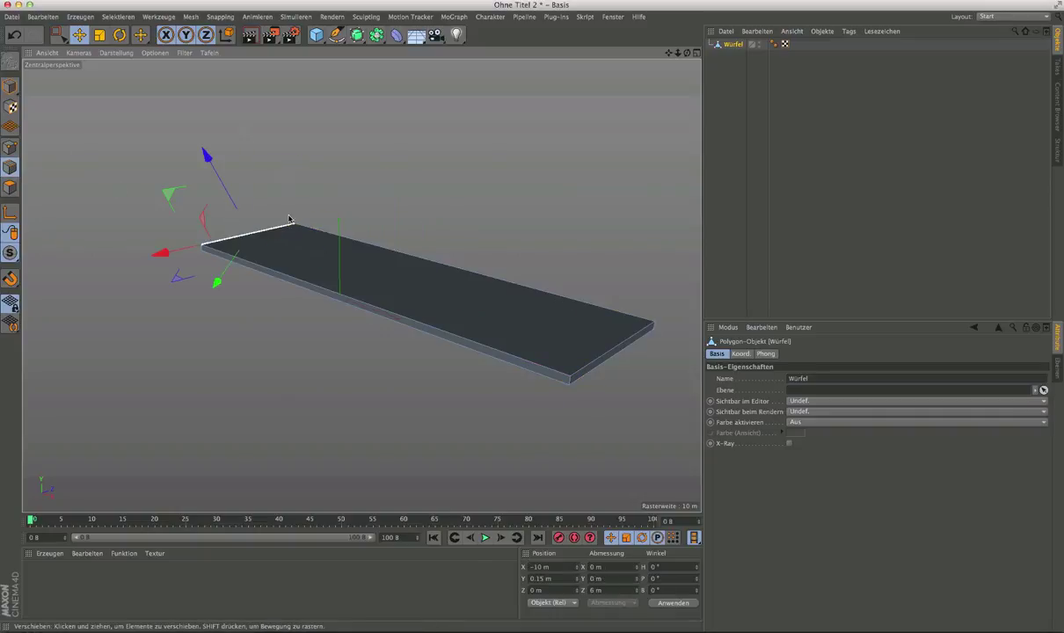
left_click(407, 260)
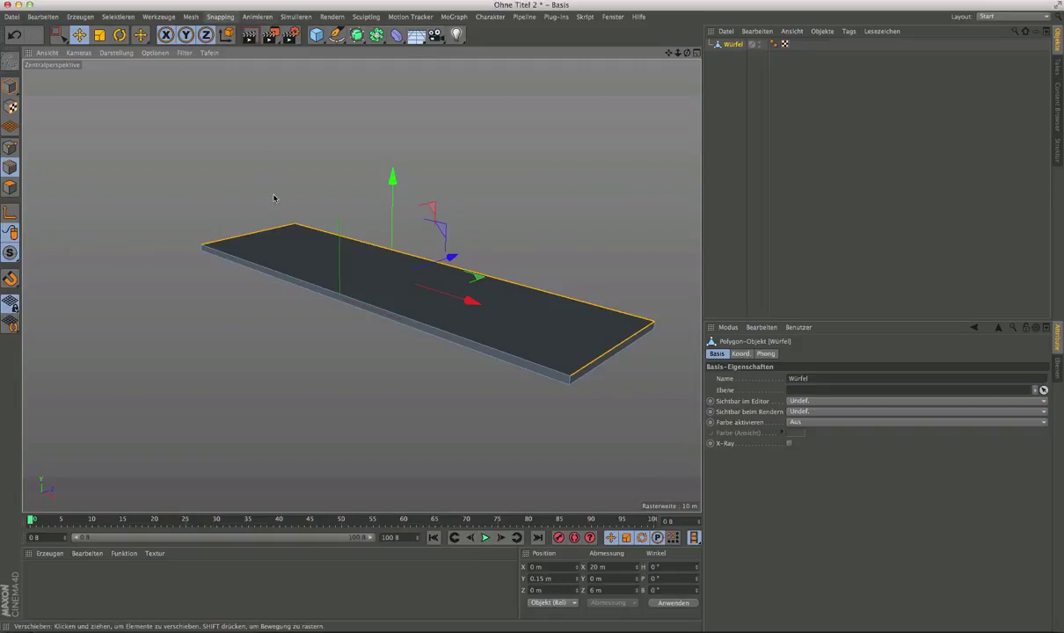
right_click(284, 218)
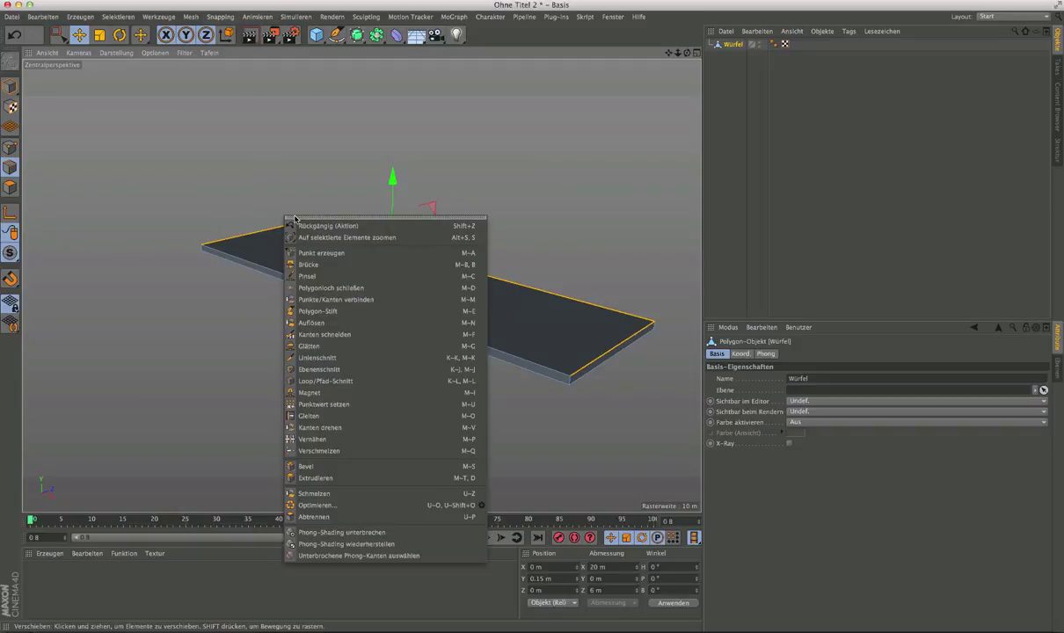
left_click(312, 477)
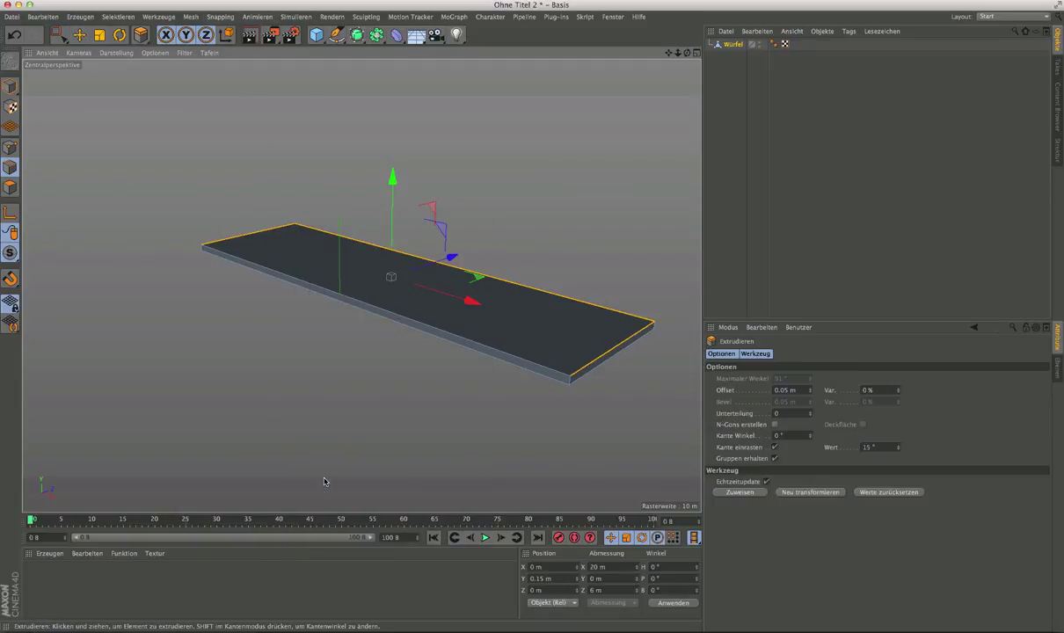
left_click(781, 390)
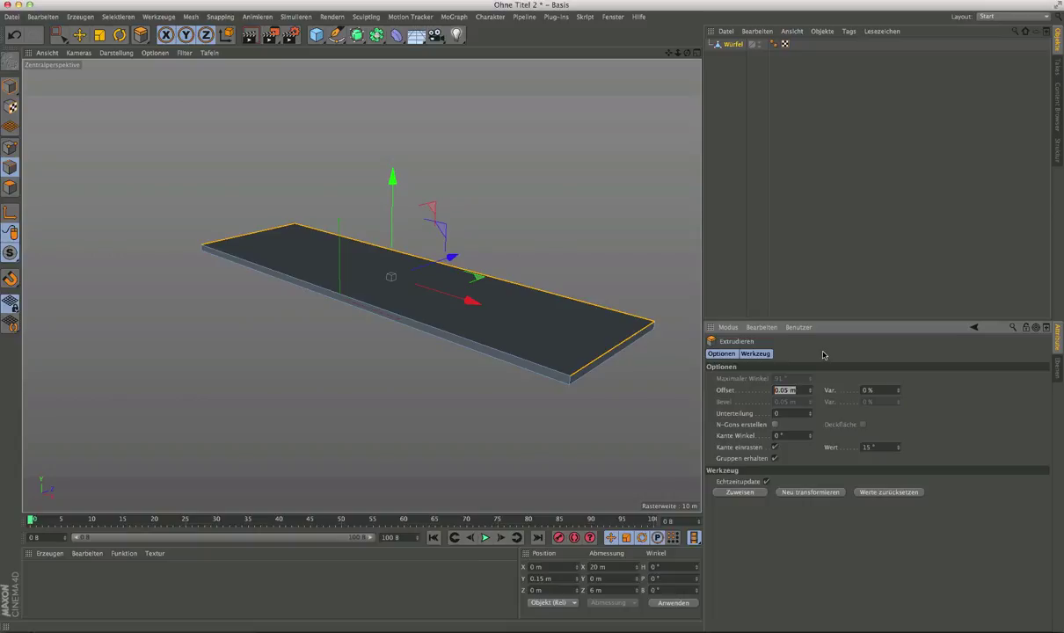
type("2")
key("Return")
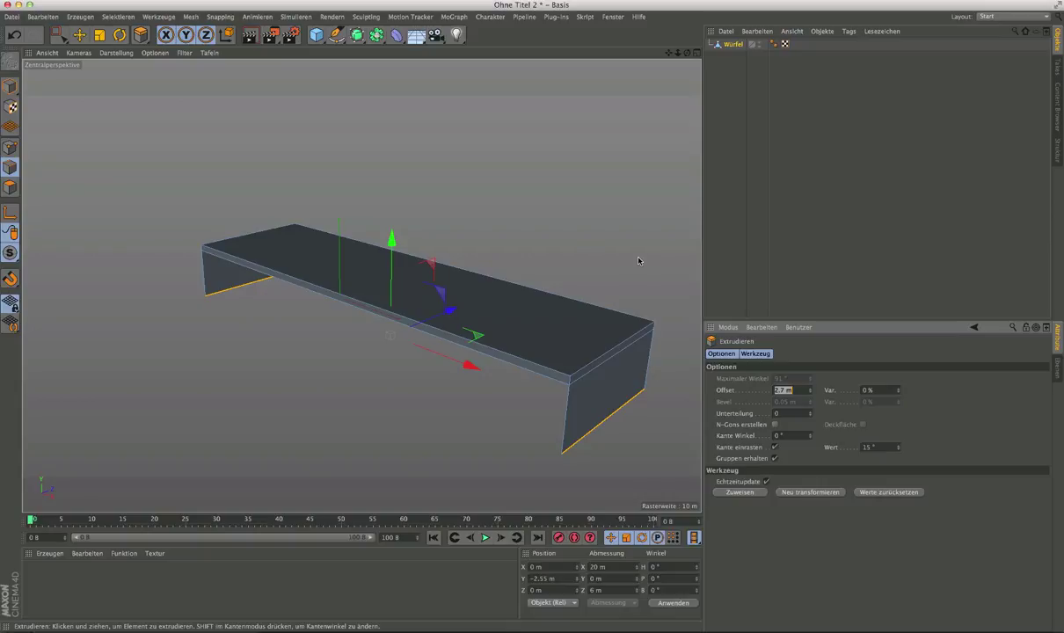
key("ctrl+z")
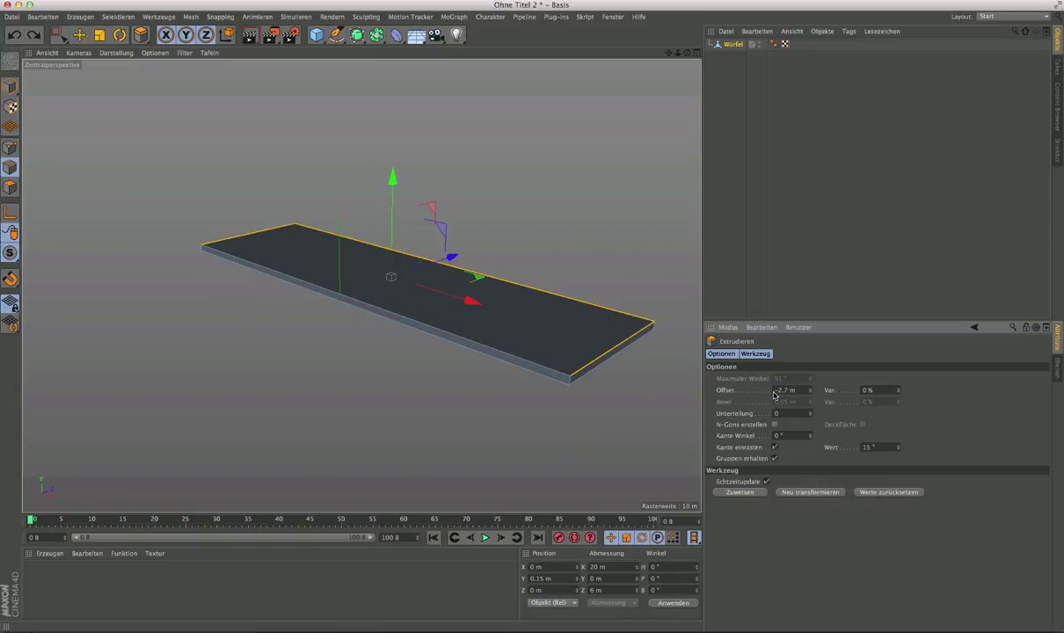
type("-")
key("Return")
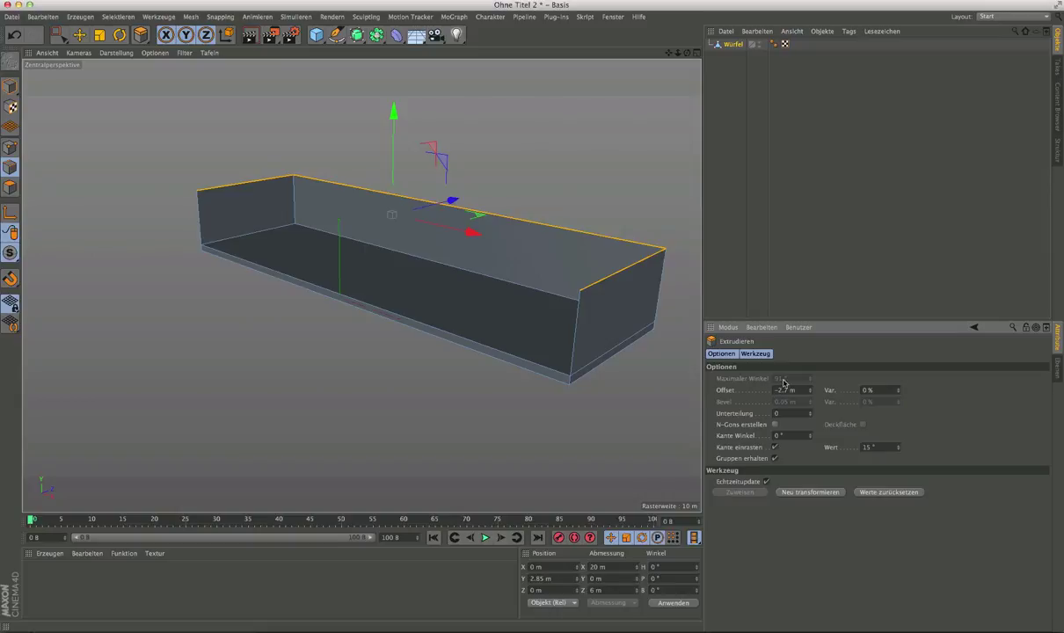
In Model mode with the Move tool, set the walled box's Position Y to −0.15 m
left_click(730, 131)
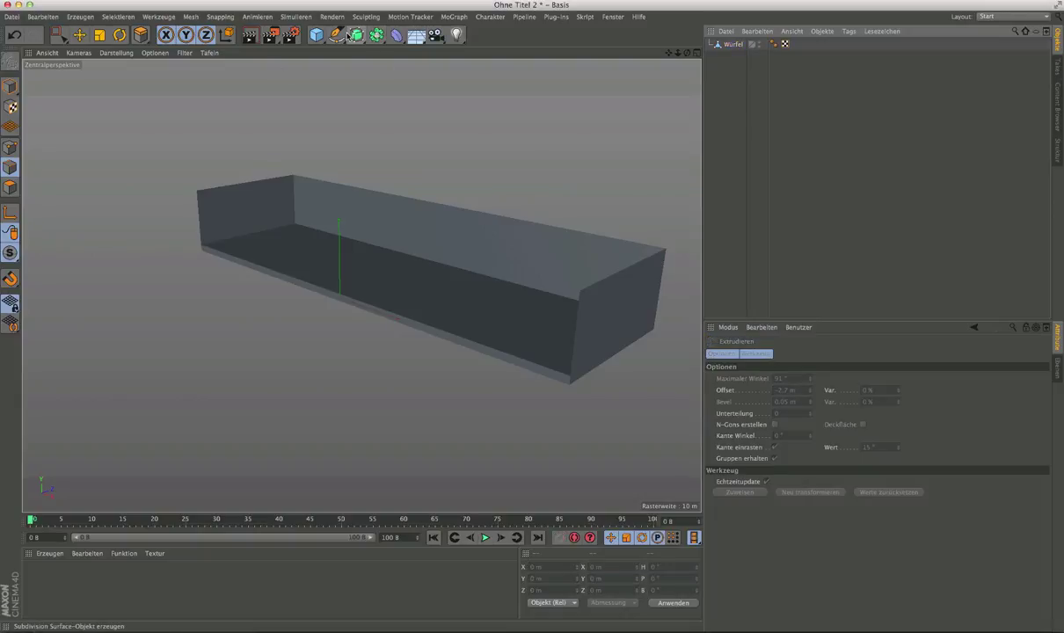
left_click(730, 44)
key("d")
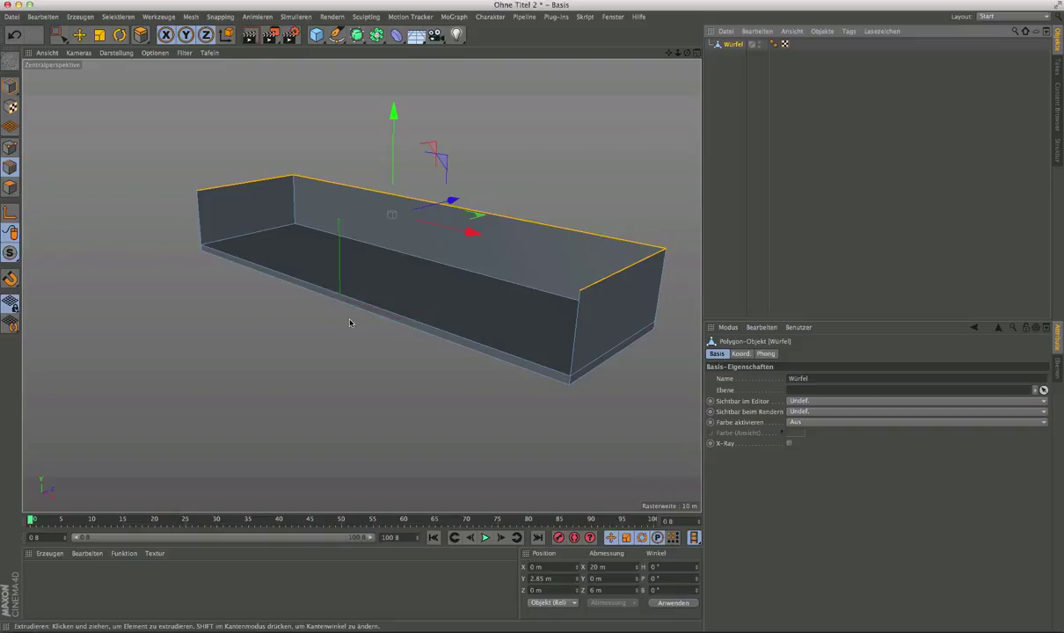
left_click(9, 87)
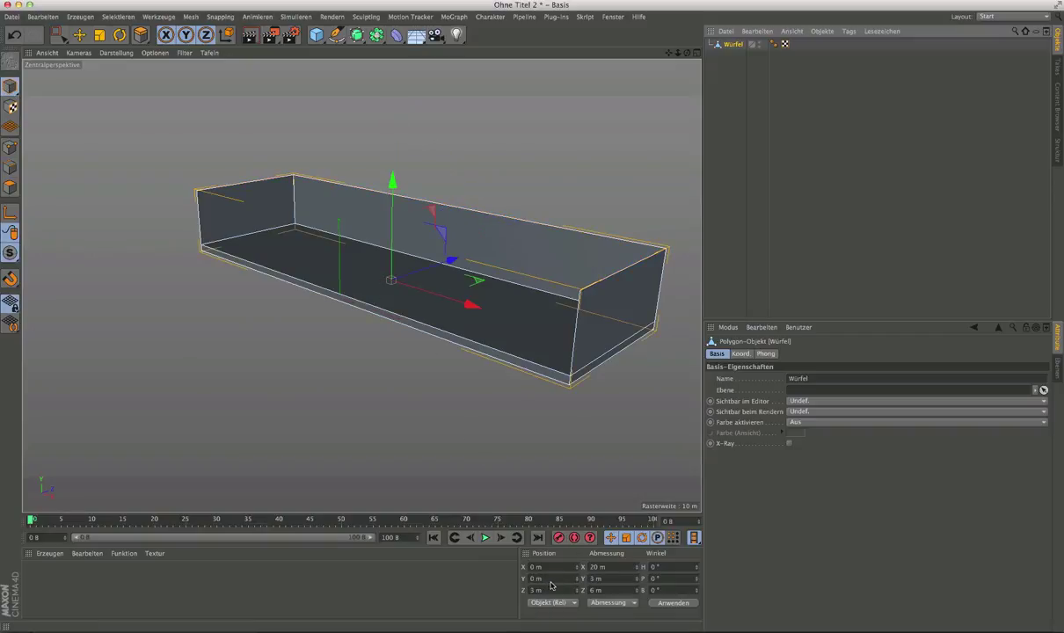
left_click(79, 34)
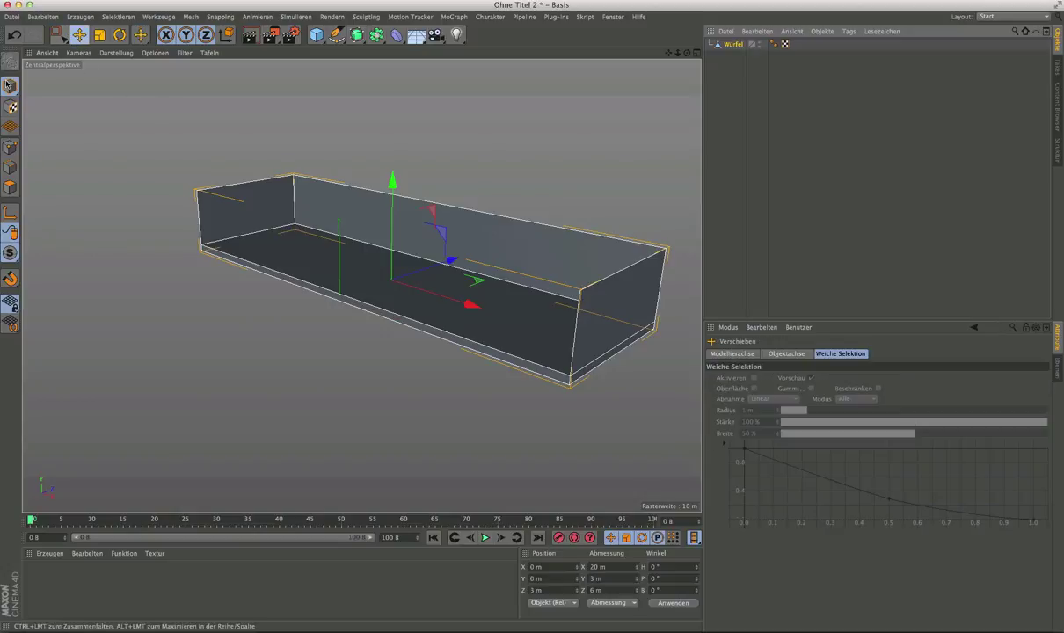
left_click(541, 578)
type("-1,5")
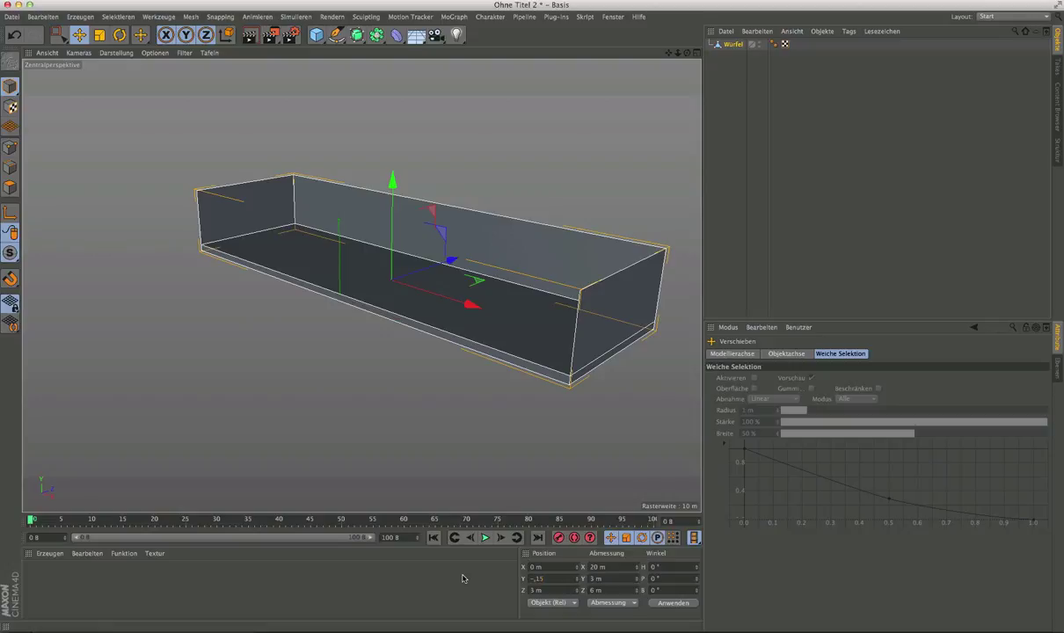
key("Return")
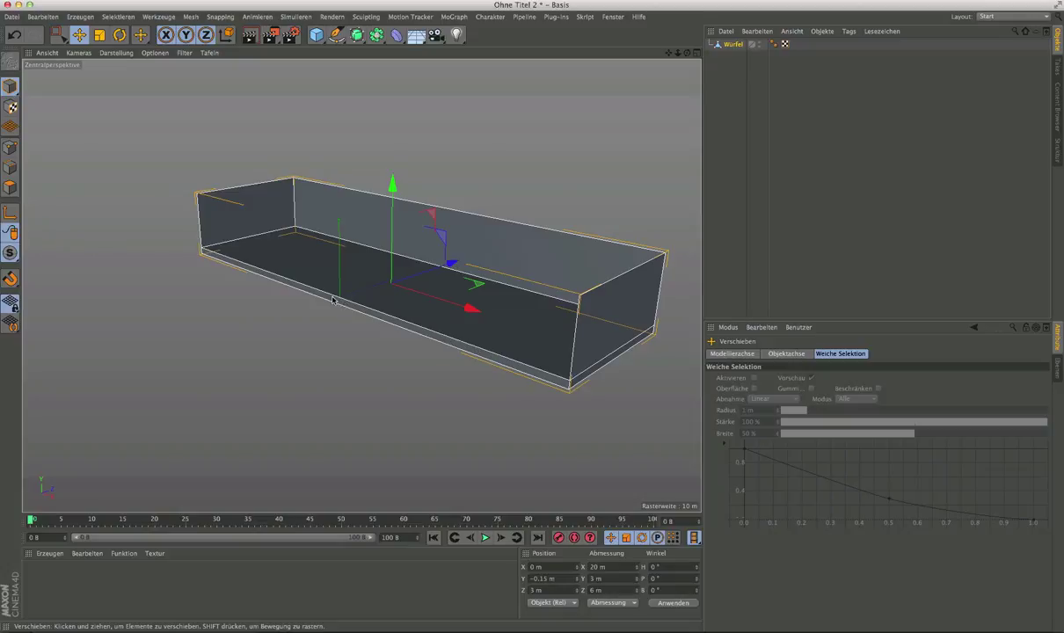
scroll(339, 302, "up", 3)
scroll(340, 302, "up", 3)
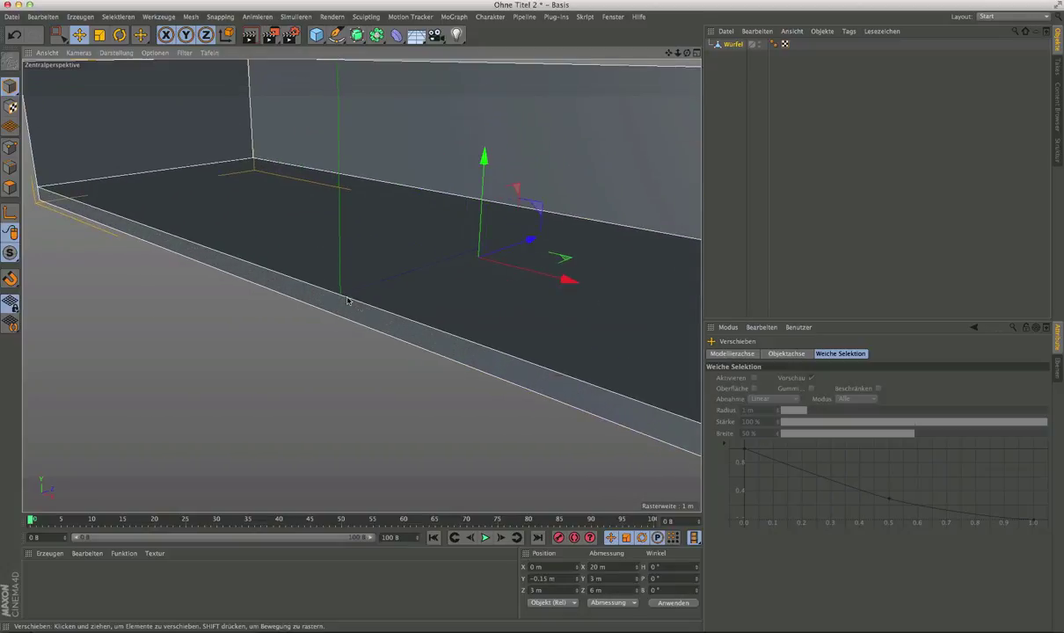
scroll(341, 300, "down", 6)
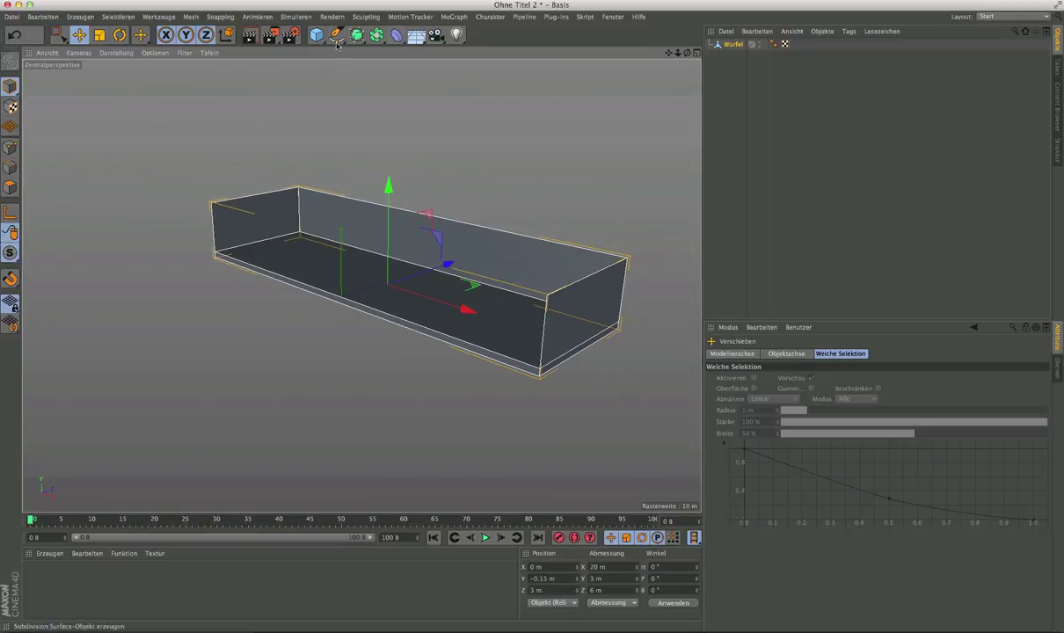
Add a Cloner, rename the box 'Decke + Wand' and nest it under the cloner
left_click(455, 16)
left_click(462, 141)
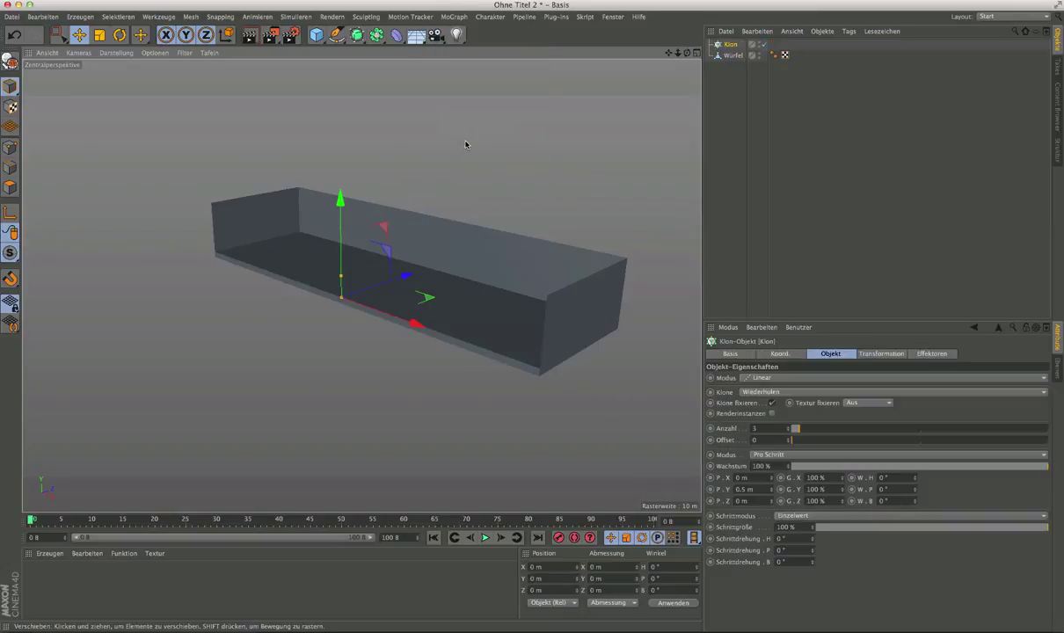
double_click(732, 56)
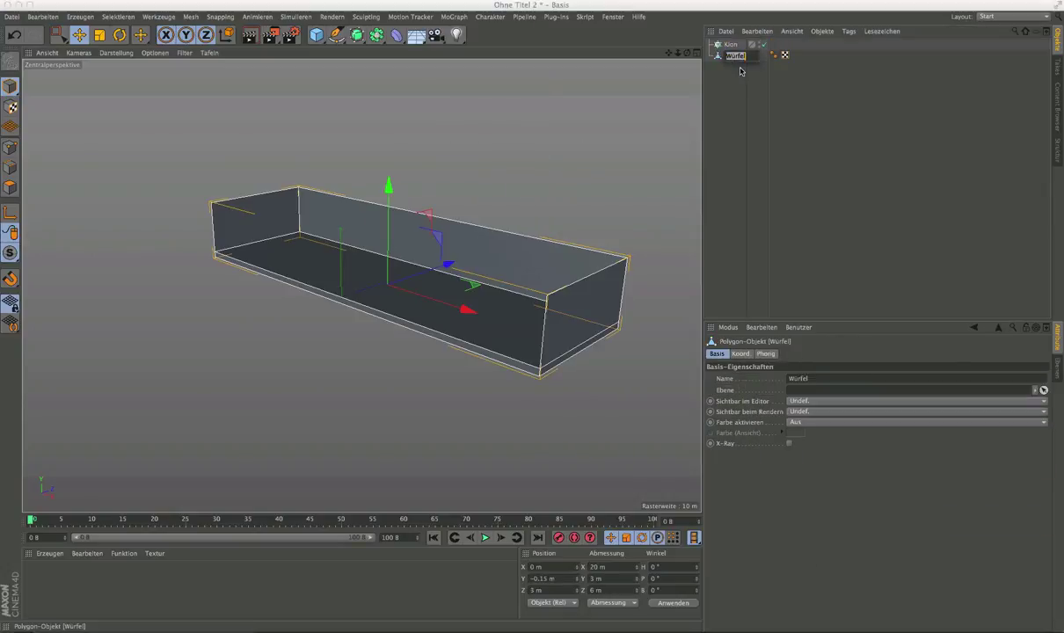
type("B")
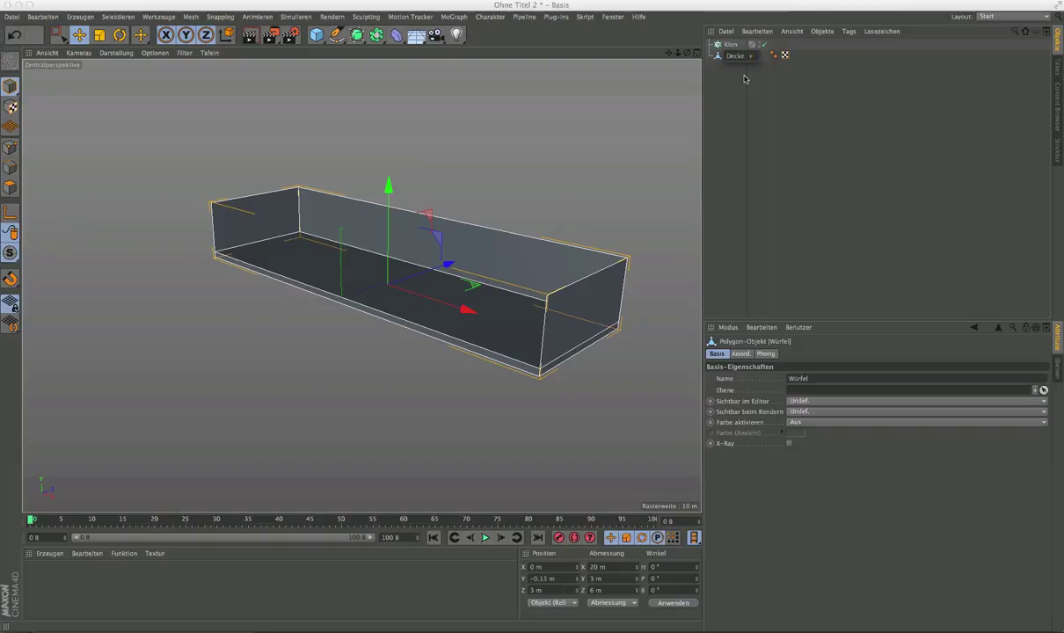
type("Wü")
key("Return")
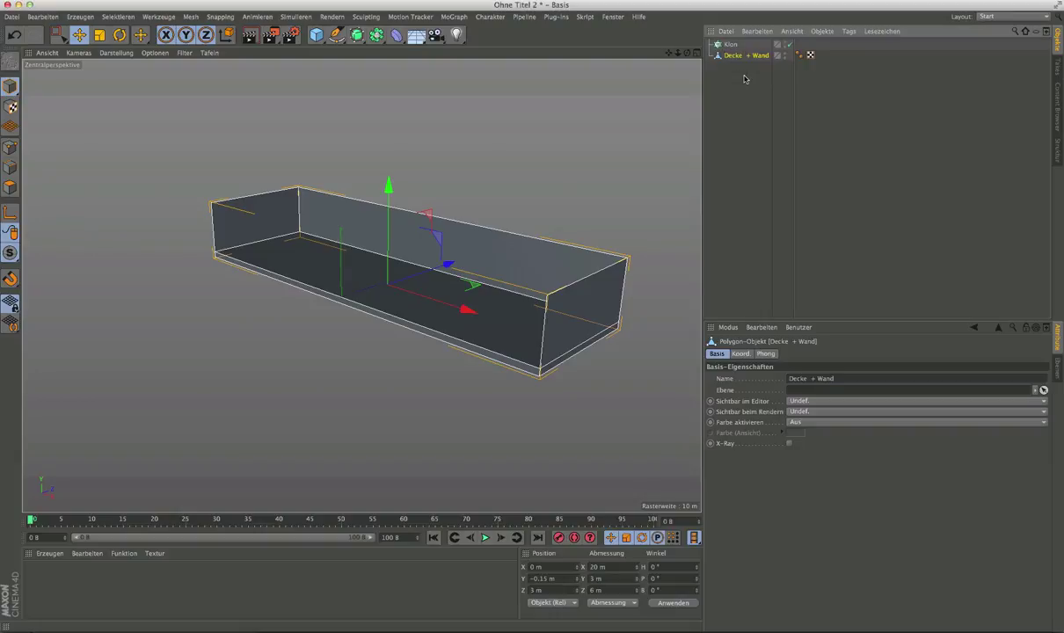
left_click_drag(746, 55, 735, 46)
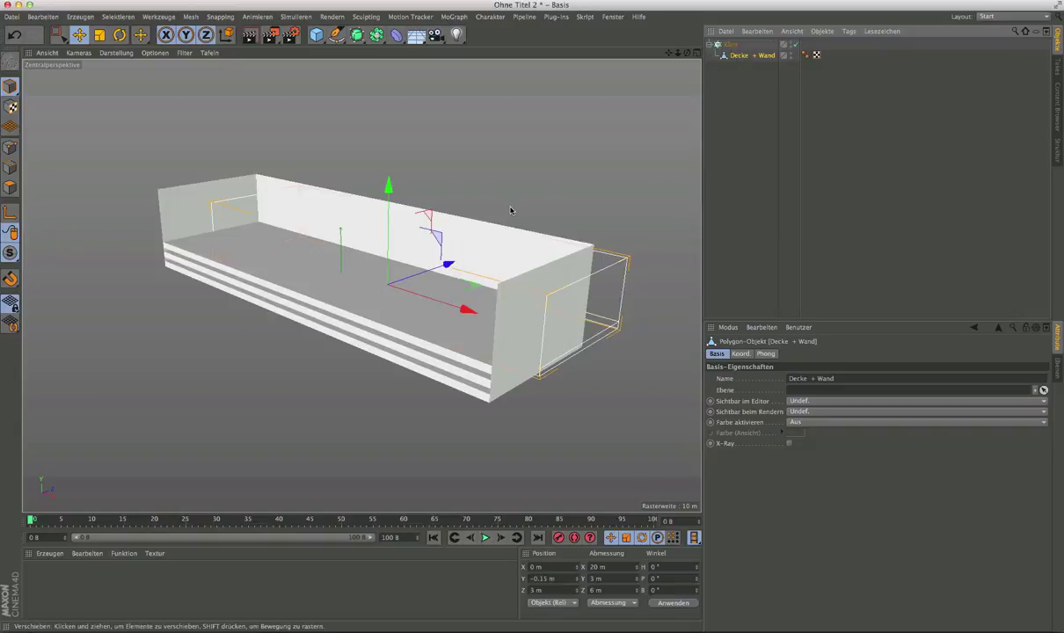
Space the three clones 3 m apart in P.Y, then disable the cloner
left_click(731, 44)
left_click(882, 353)
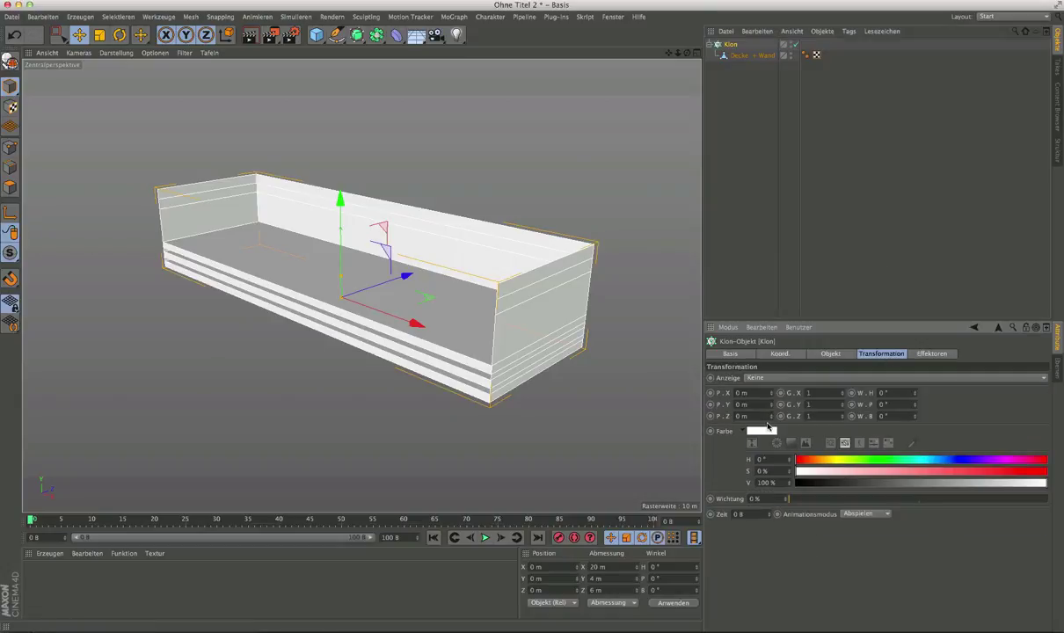
left_click(832, 354)
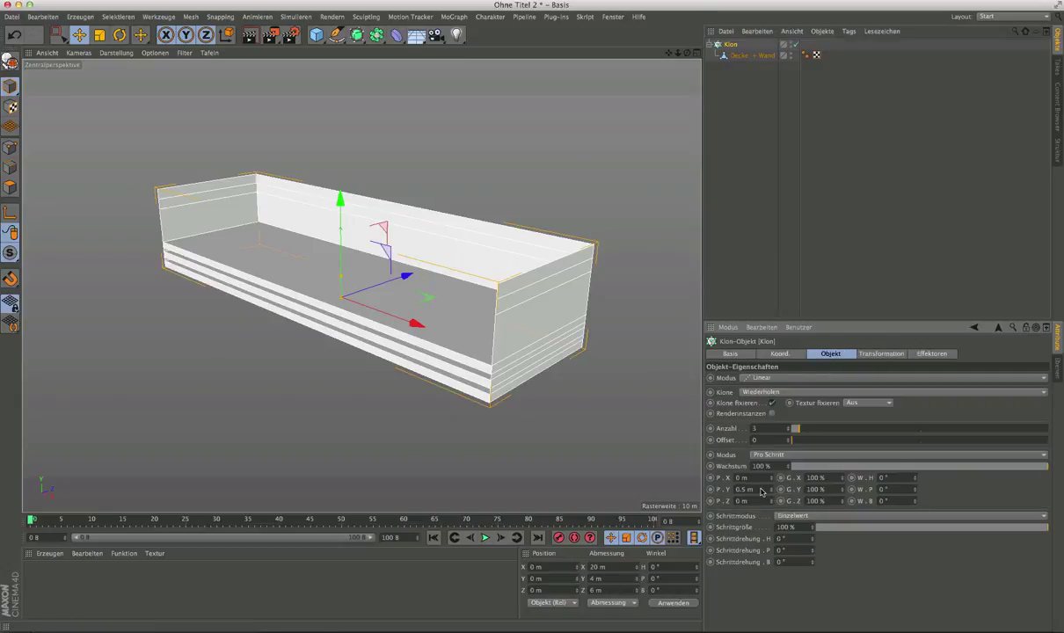
left_click_drag(754, 489, 704, 488)
type("3")
key("Return")
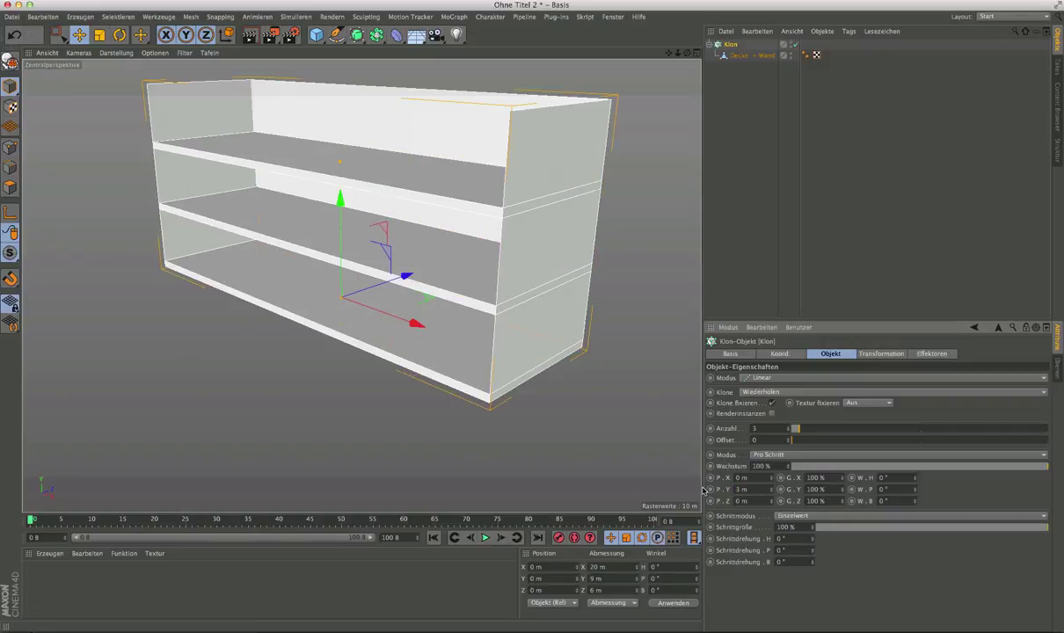
left_click(795, 44)
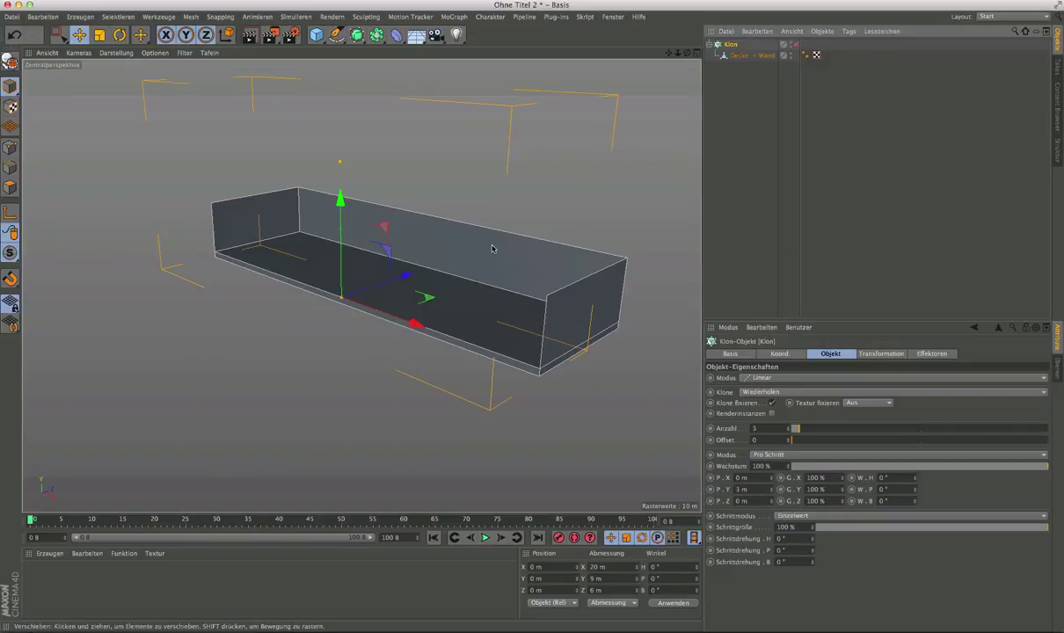
Move the Decke + Wand axis to Z 0 m in Axis mode
left_click(744, 56)
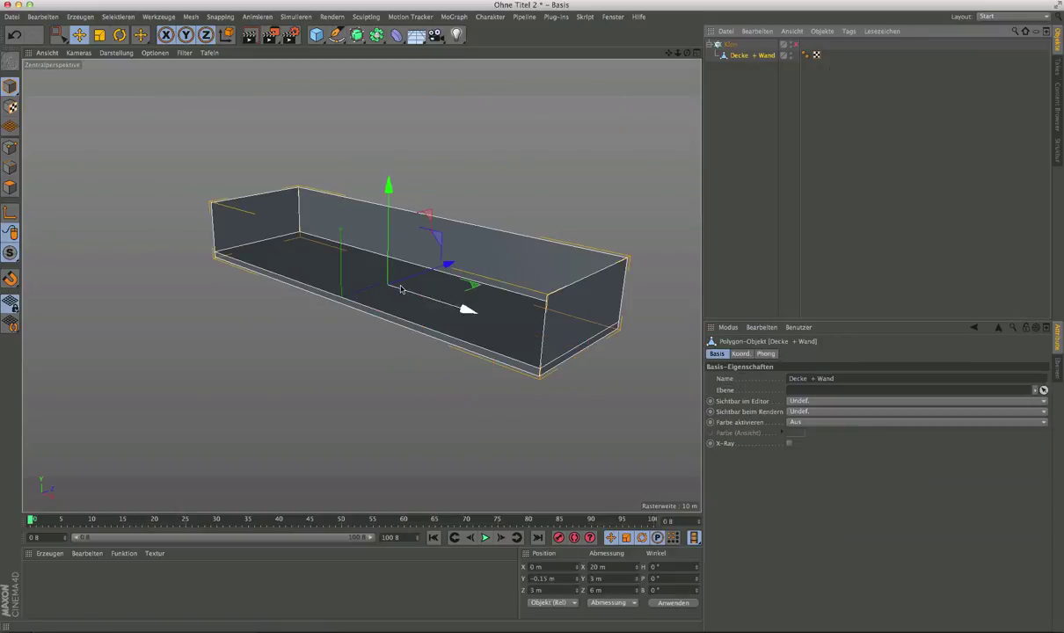
left_click(420, 257)
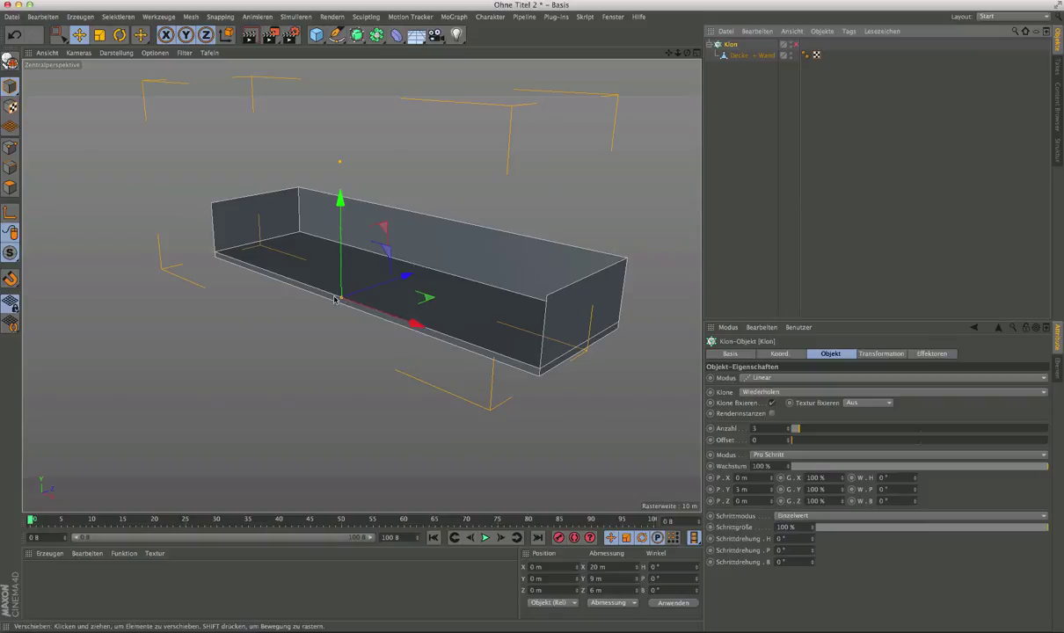
left_click(744, 57)
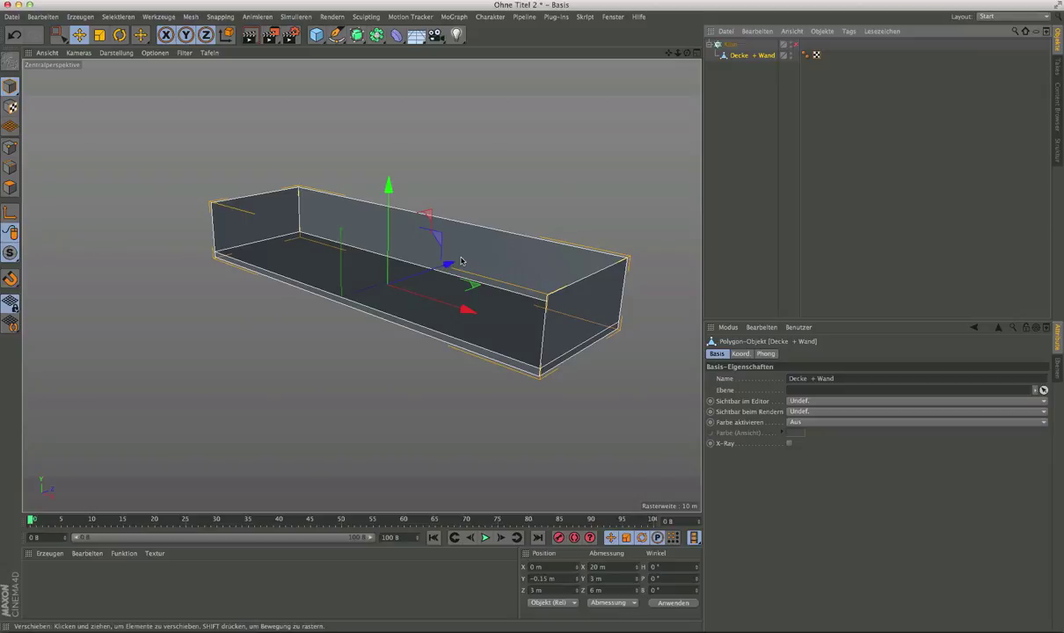
left_click(9, 214)
left_click(555, 591)
type("0")
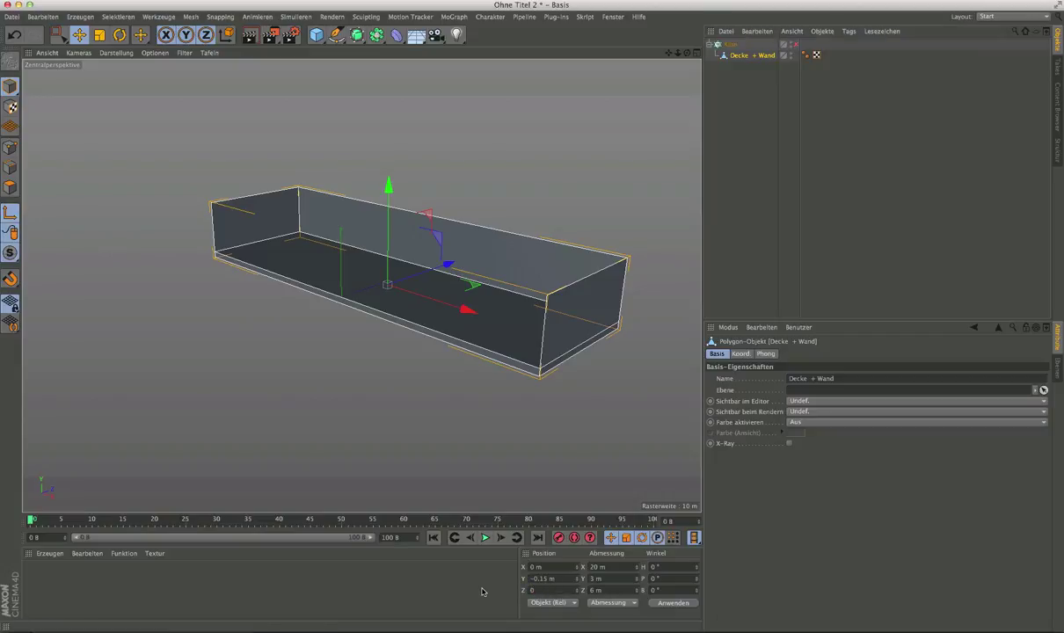
key("Return")
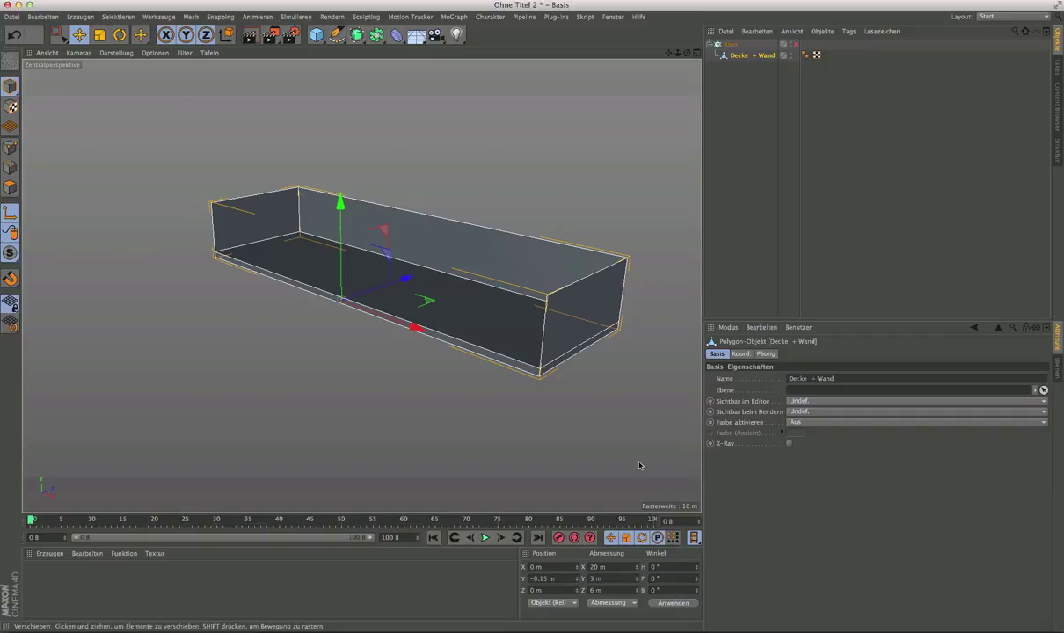
key("e")
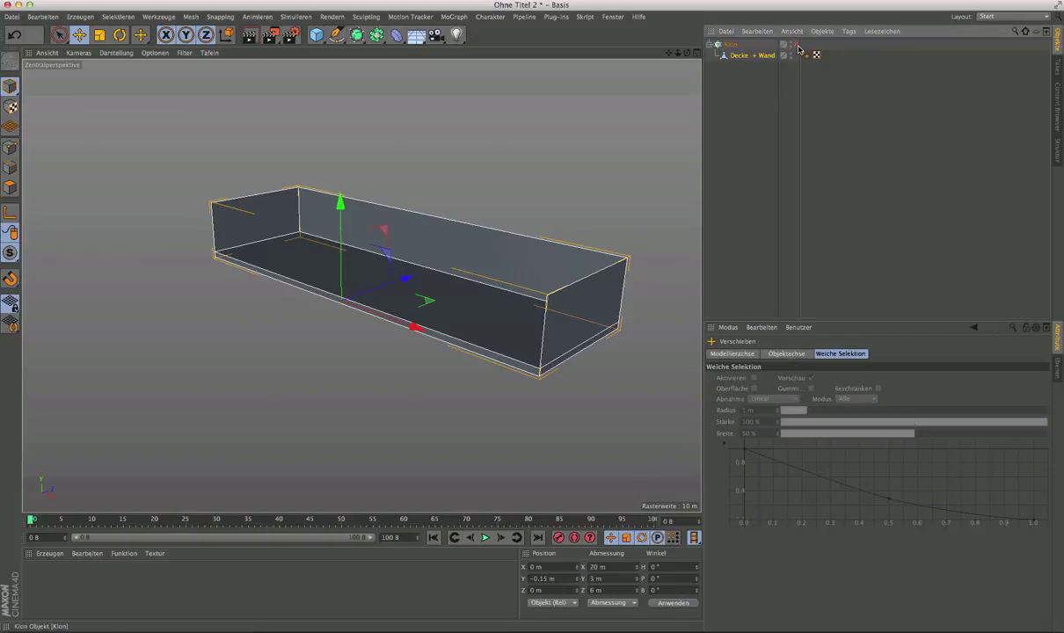
Toggle the clones on and off to compare, leaving the cloner disabled and Polygon mode active
left_click(797, 46)
left_click(797, 45)
left_click(796, 46)
left_click(797, 46)
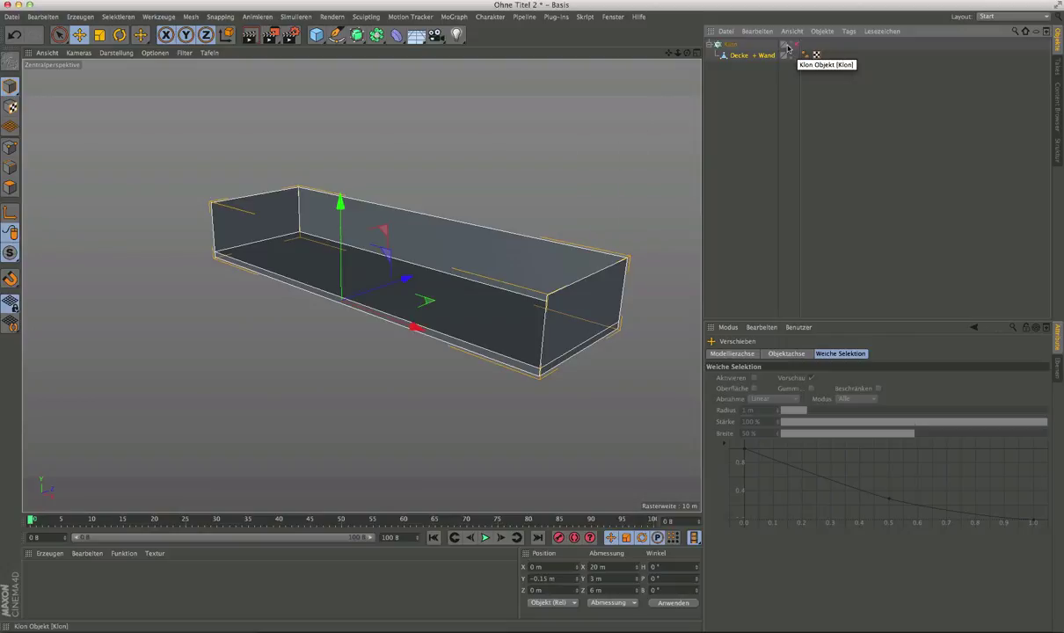
left_click(752, 56)
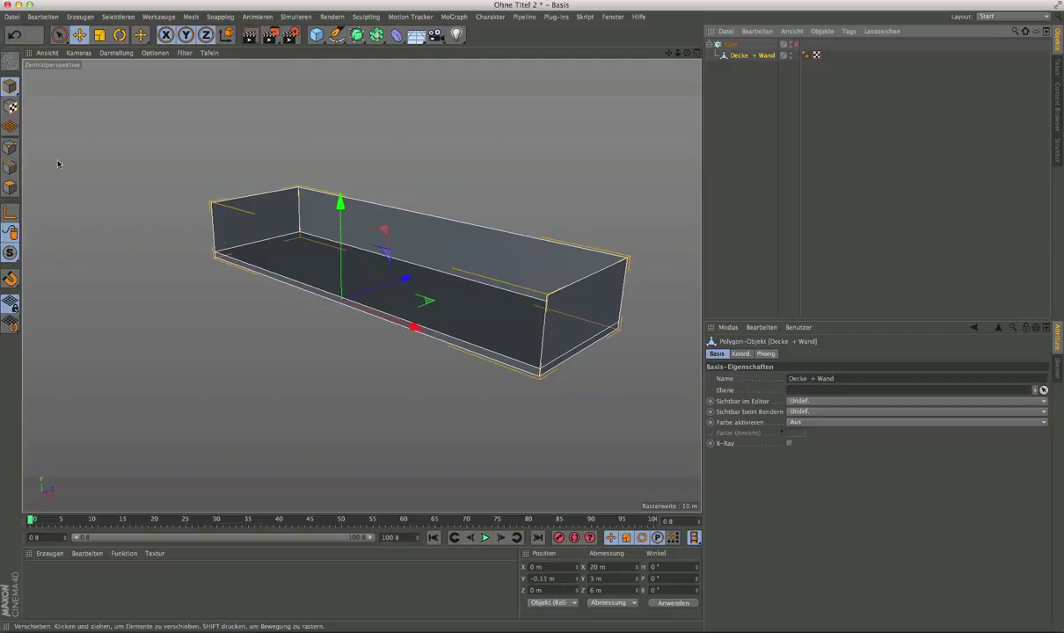
left_click(11, 187)
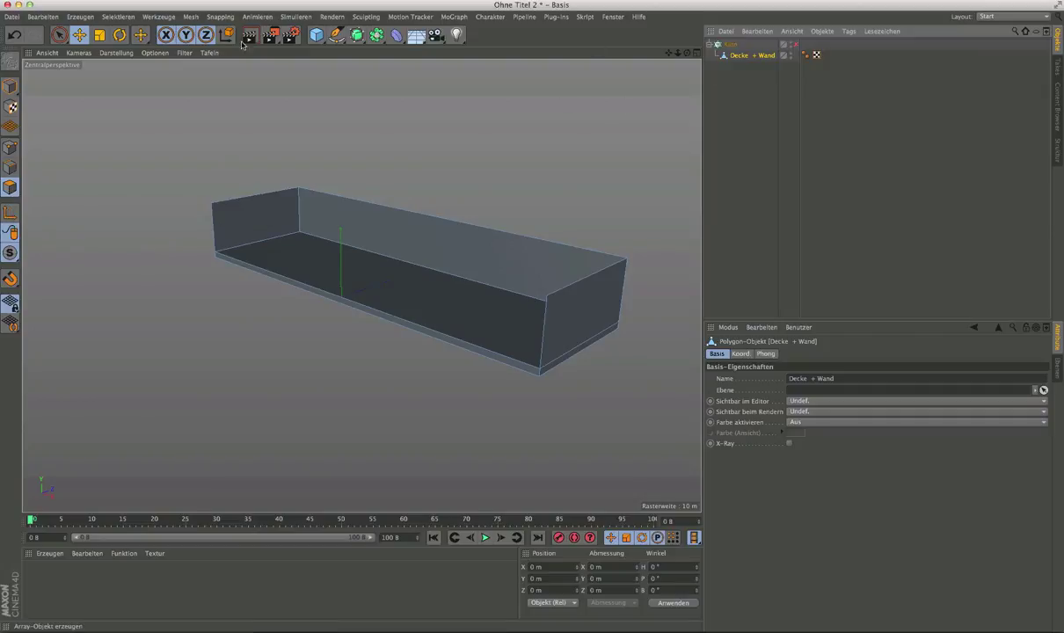
Split the short left wall polygon off with Abtrennen into the new object Decke + Wand.1
left_click(59, 34)
left_click(233, 214)
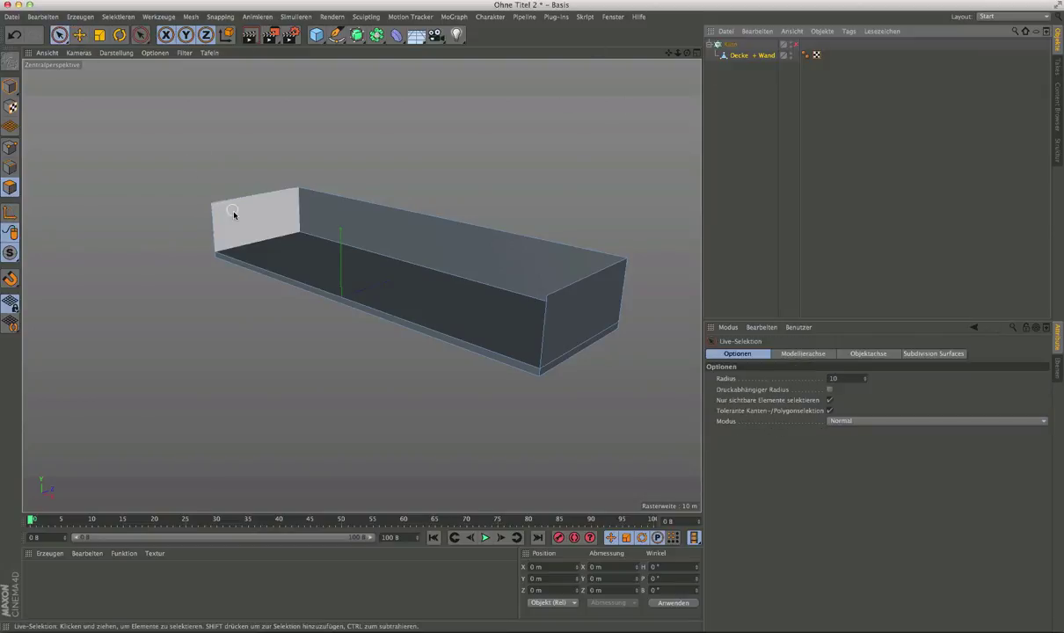
left_click(233, 213)
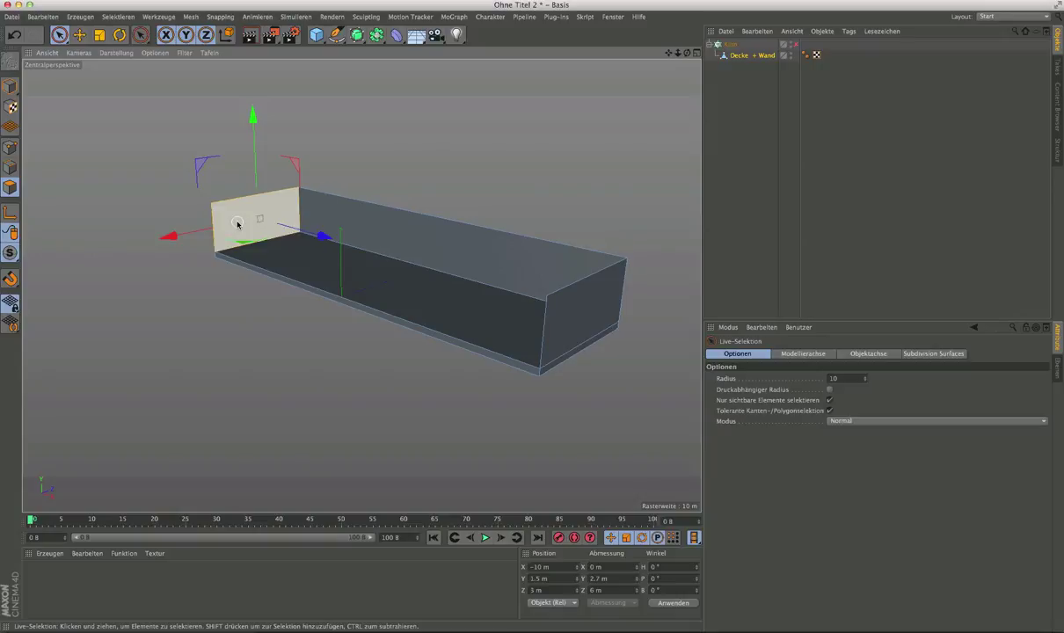
right_click(234, 212)
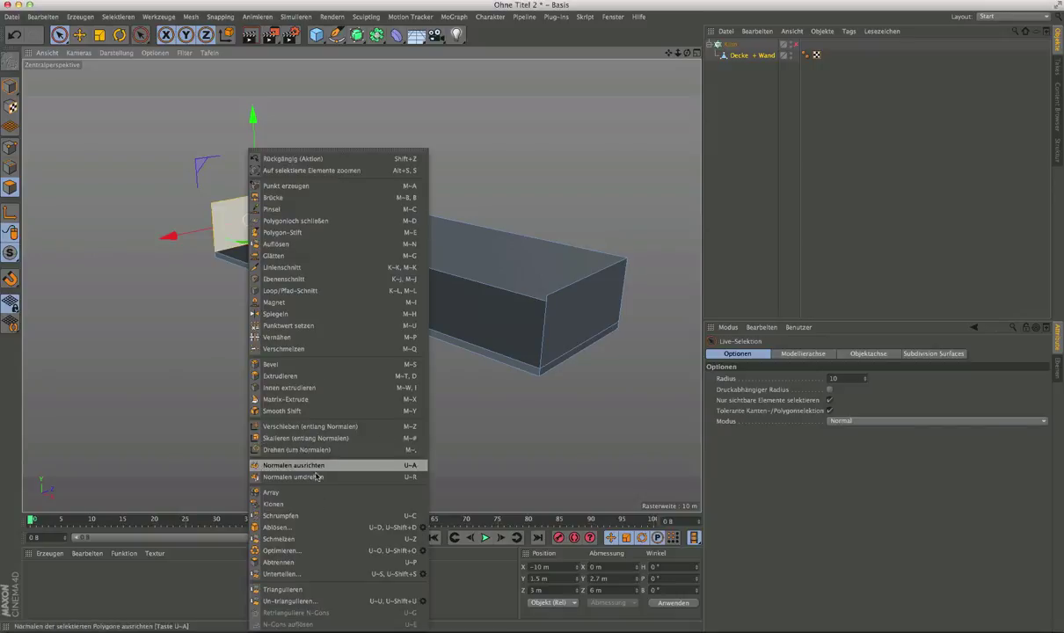
left_click(277, 563)
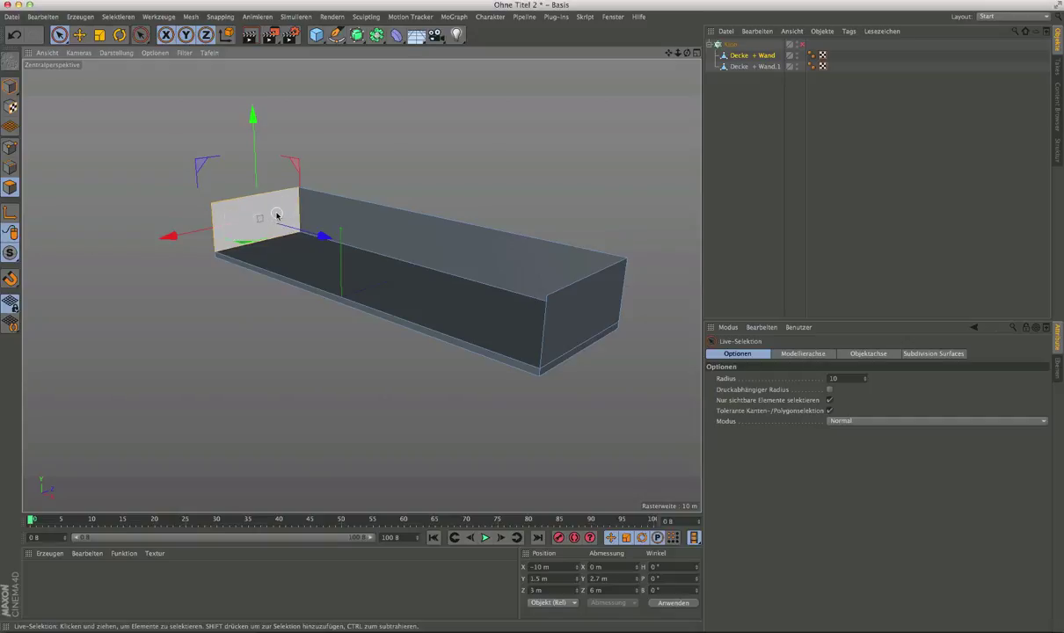
left_click(733, 68)
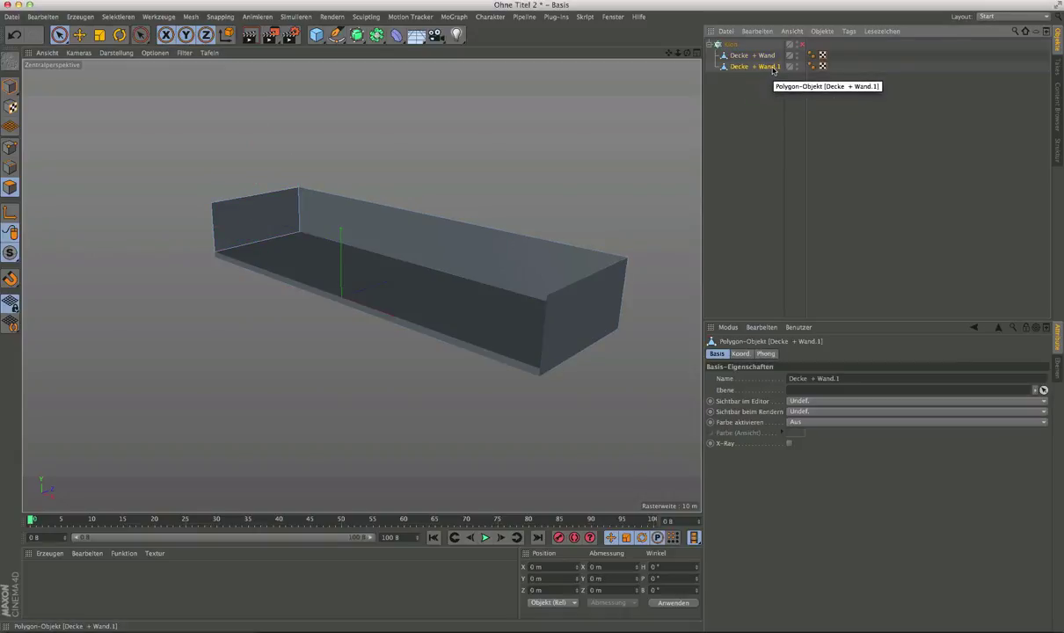
left_click(765, 56)
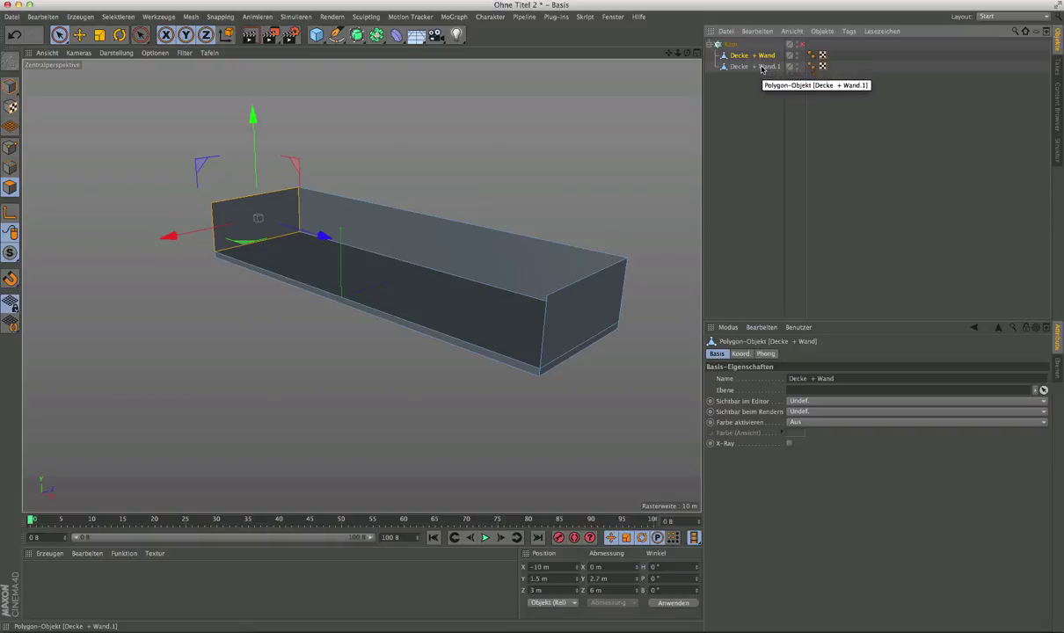
left_click(761, 68)
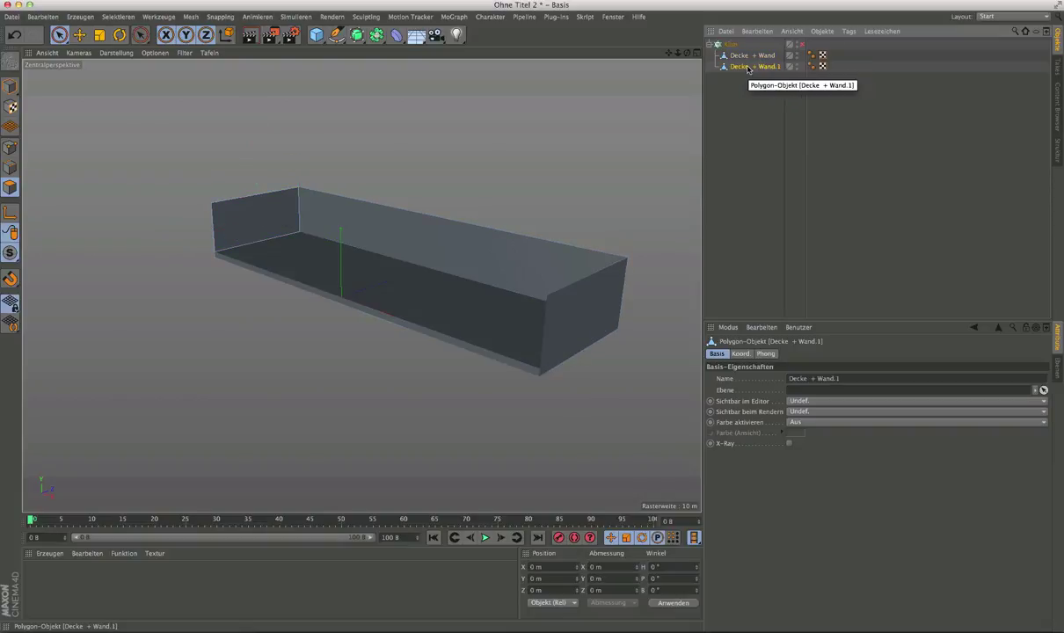
Move the split-off wall to X −5 m
left_click(255, 214)
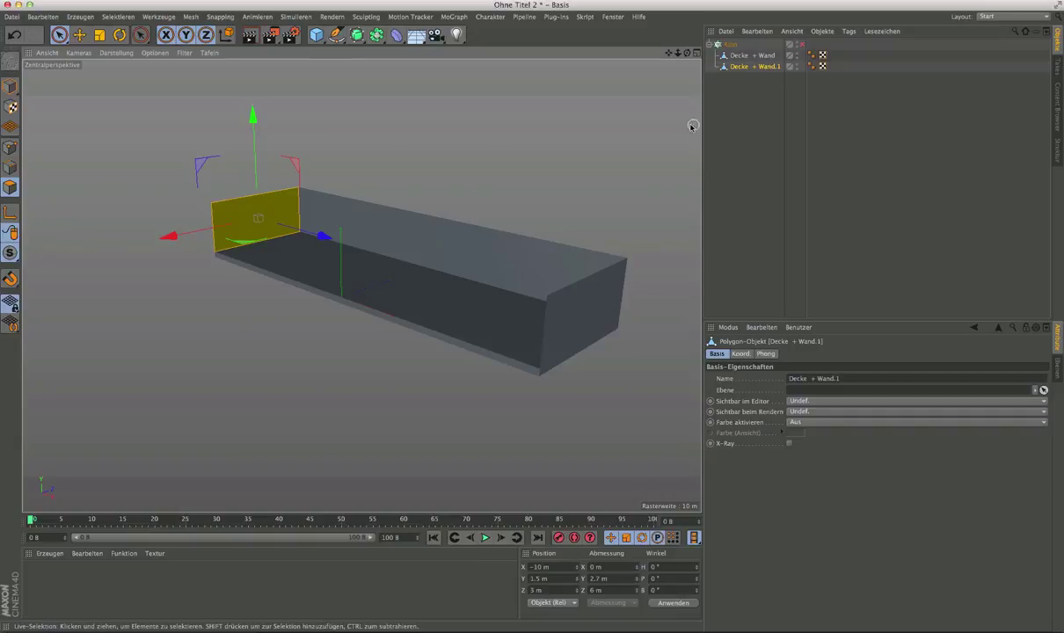
double_click(536, 568)
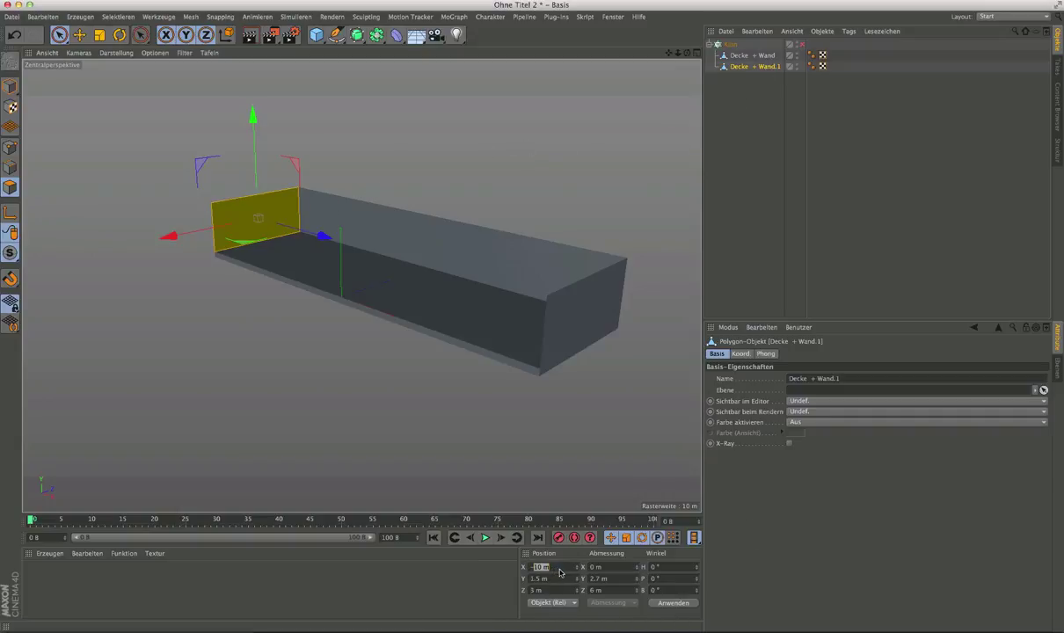
type("-5")
key("Return")
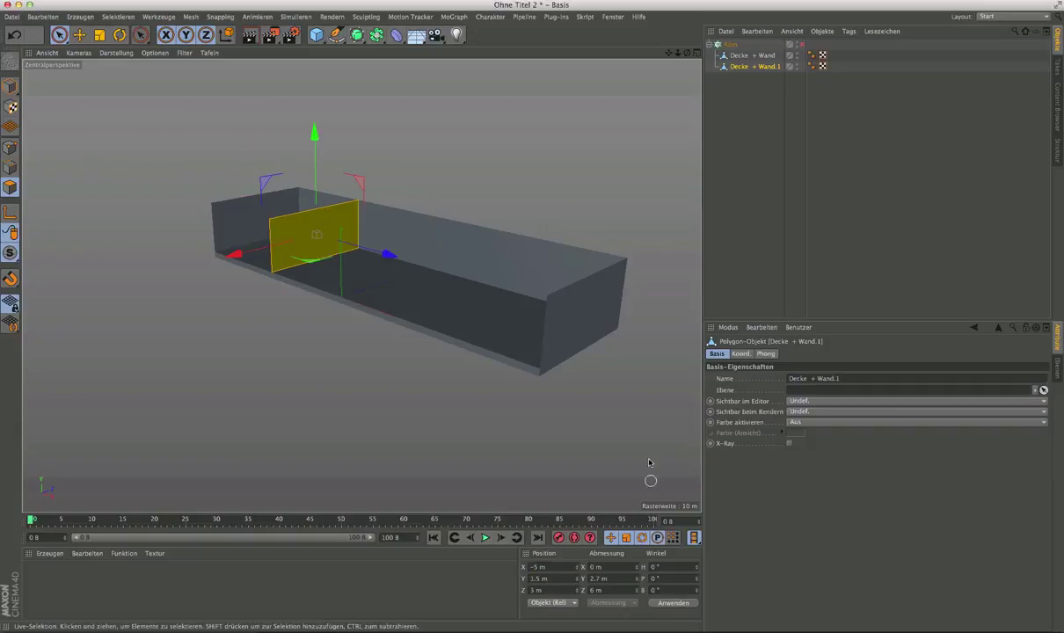
Rename Decke + Wand.1 to 'Innenwand'
left_click(424, 245)
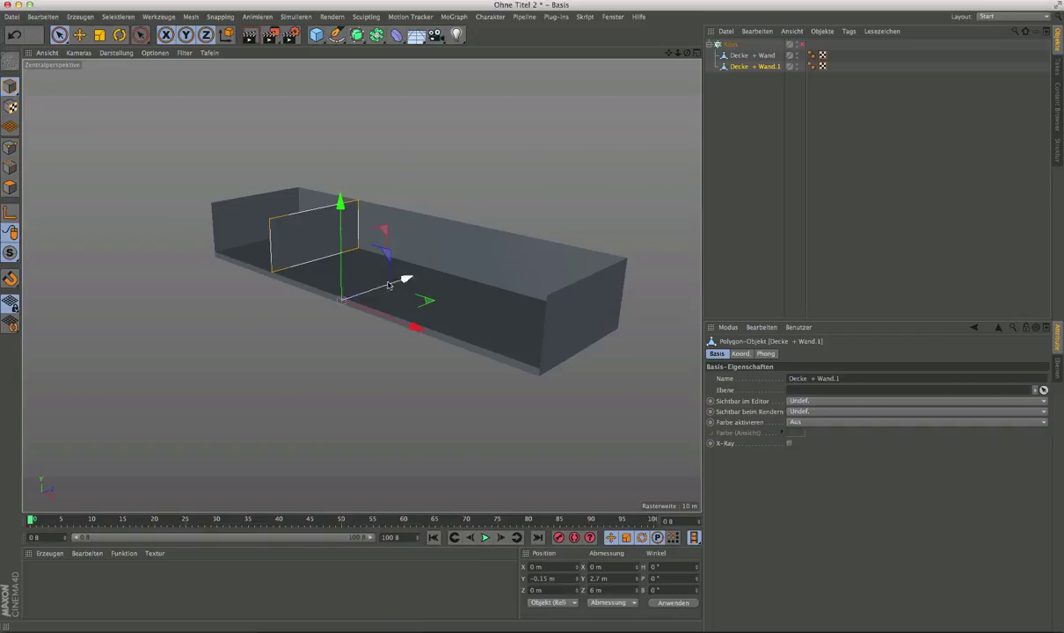
double_click(745, 69)
key("BackSpace")
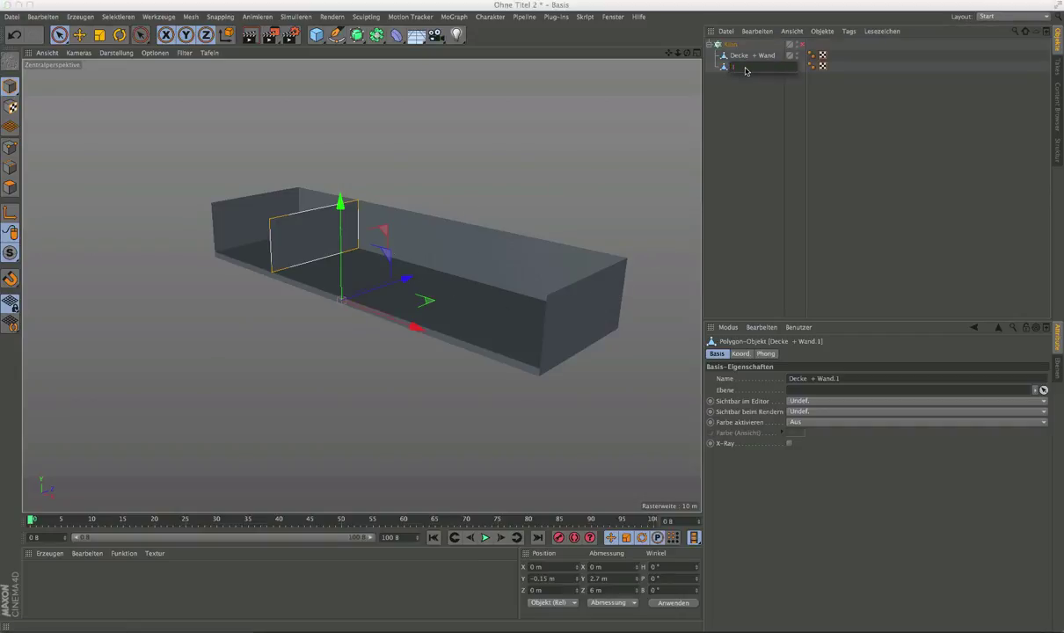
type("Innenwand")
left_click_drag(767, 69, 732, 69)
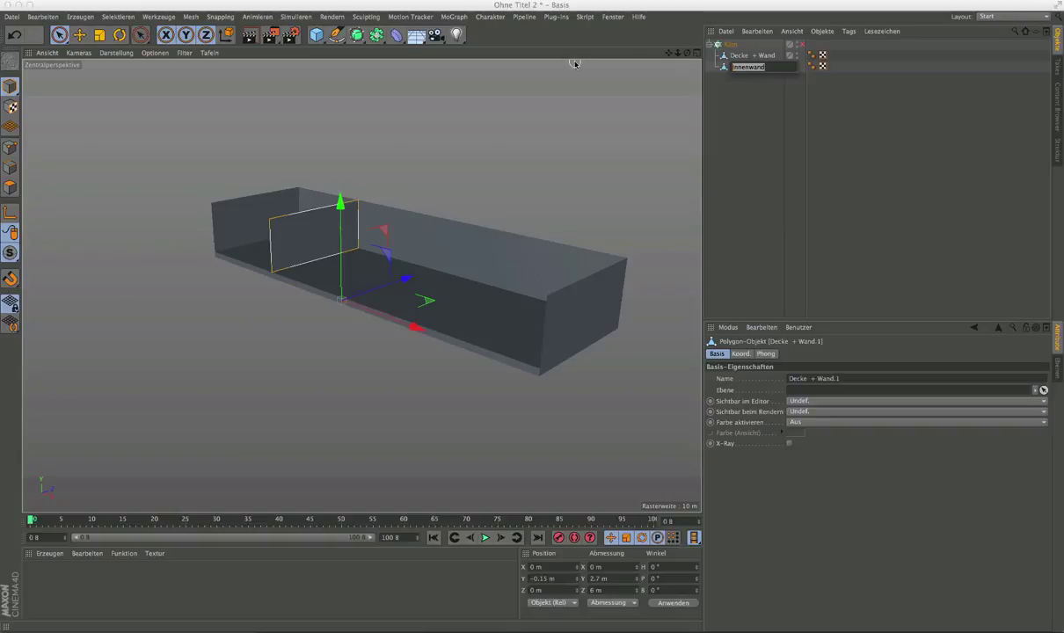
left_click(454, 17)
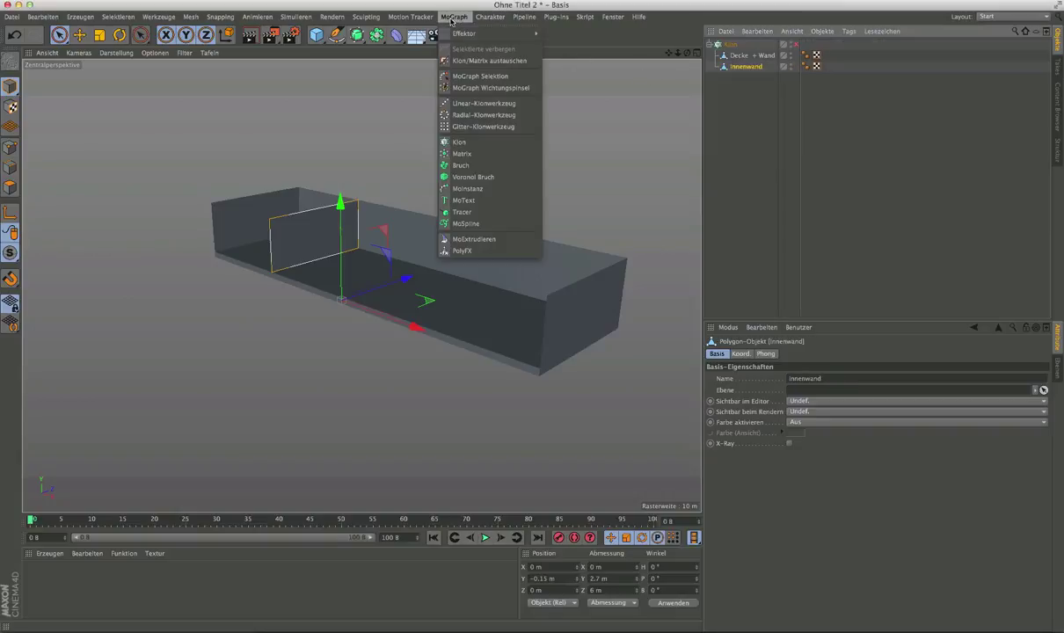
Add a second cloner named 'Innenwand' and put the inner wall inside it
left_click(458, 143)
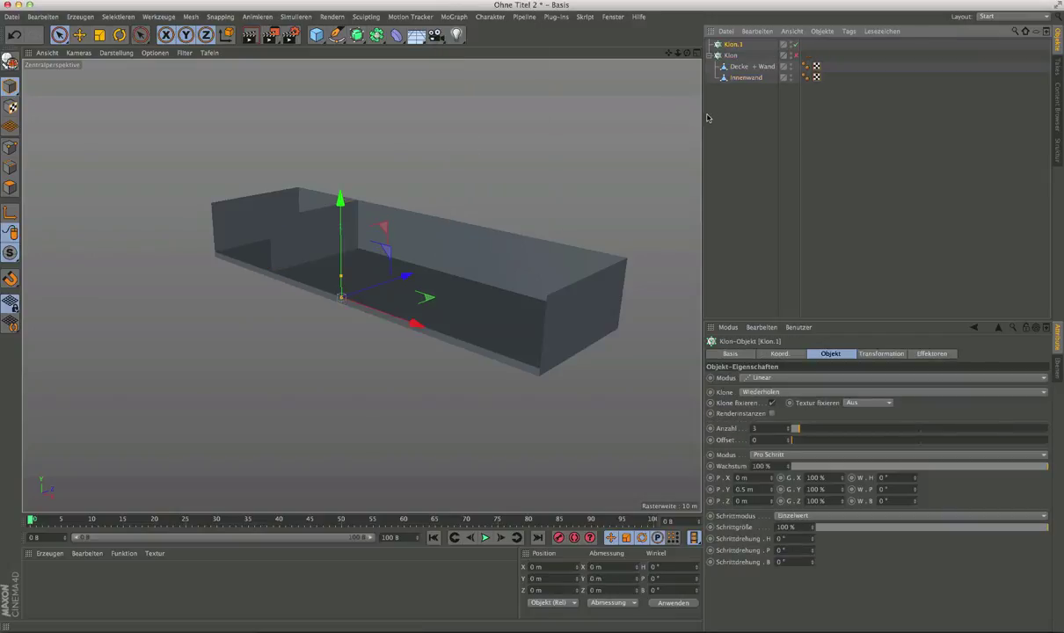
double_click(732, 44)
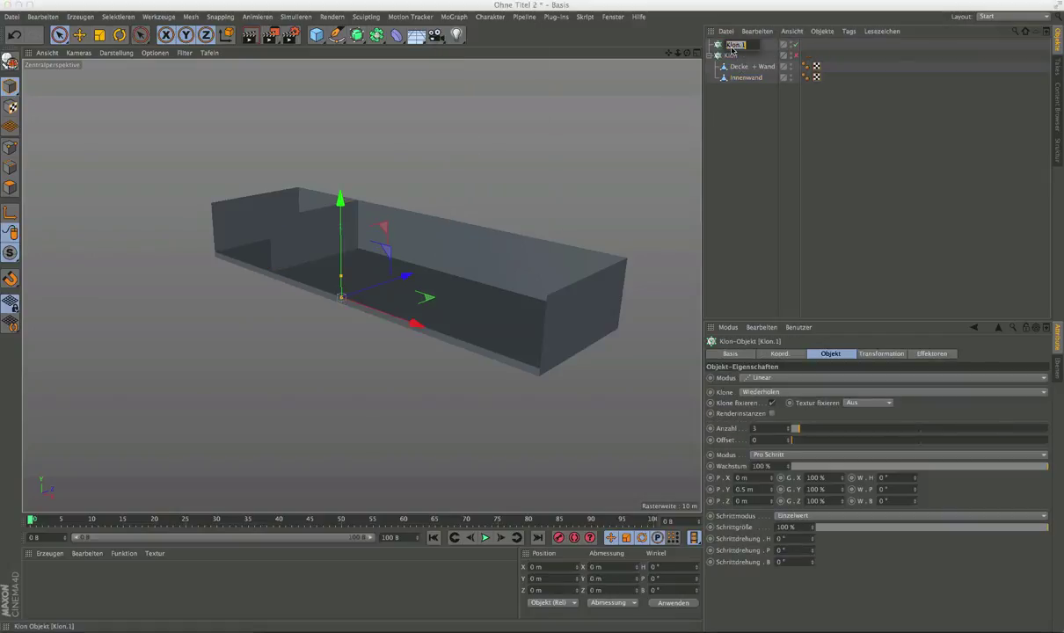
type("Innenwand")
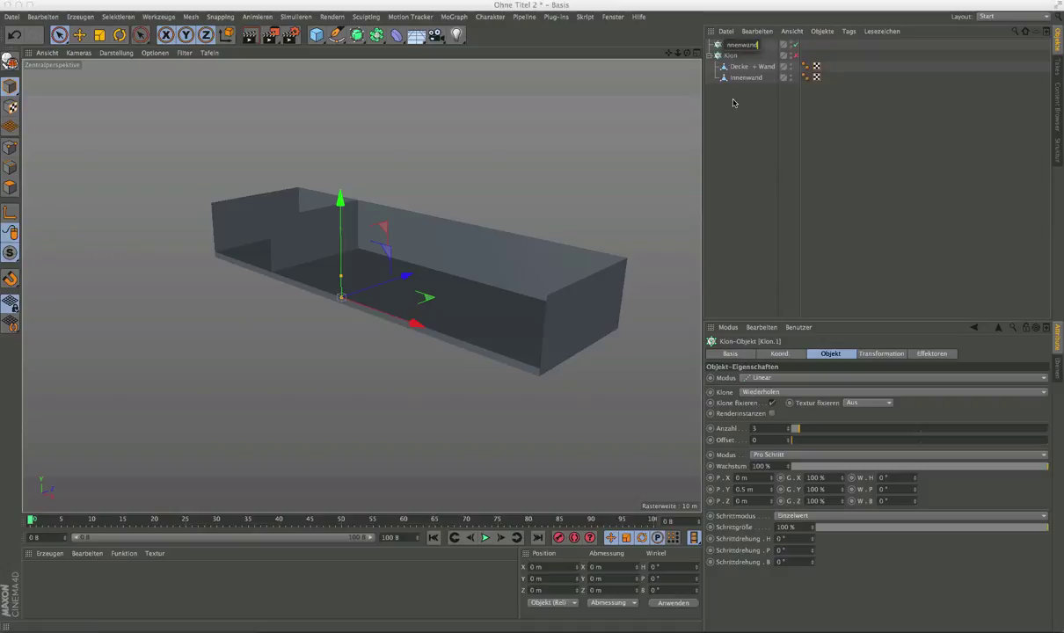
left_click(732, 103)
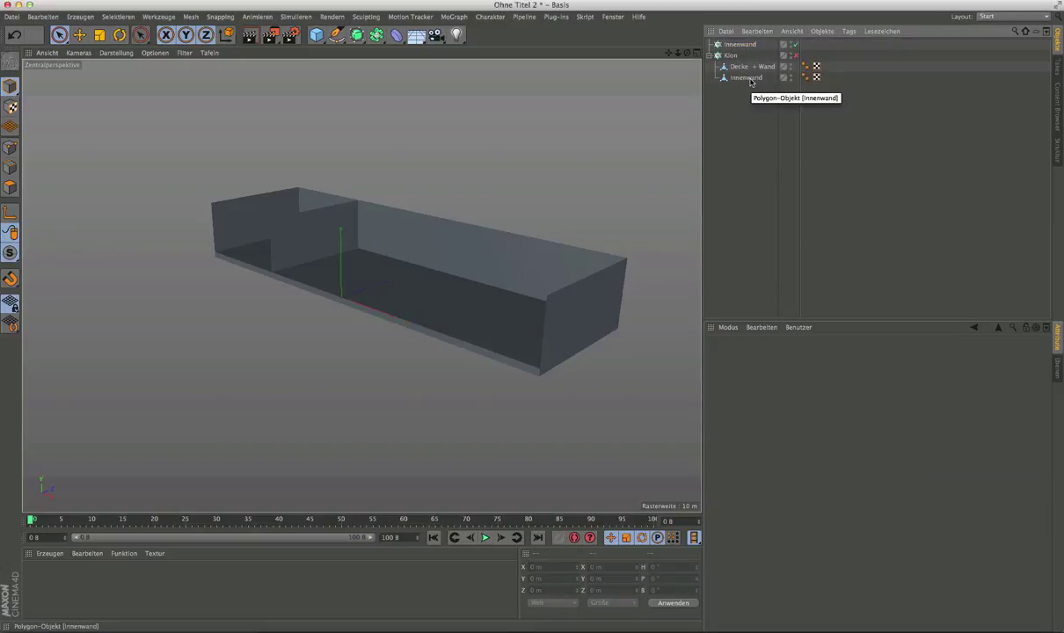
left_click(745, 77)
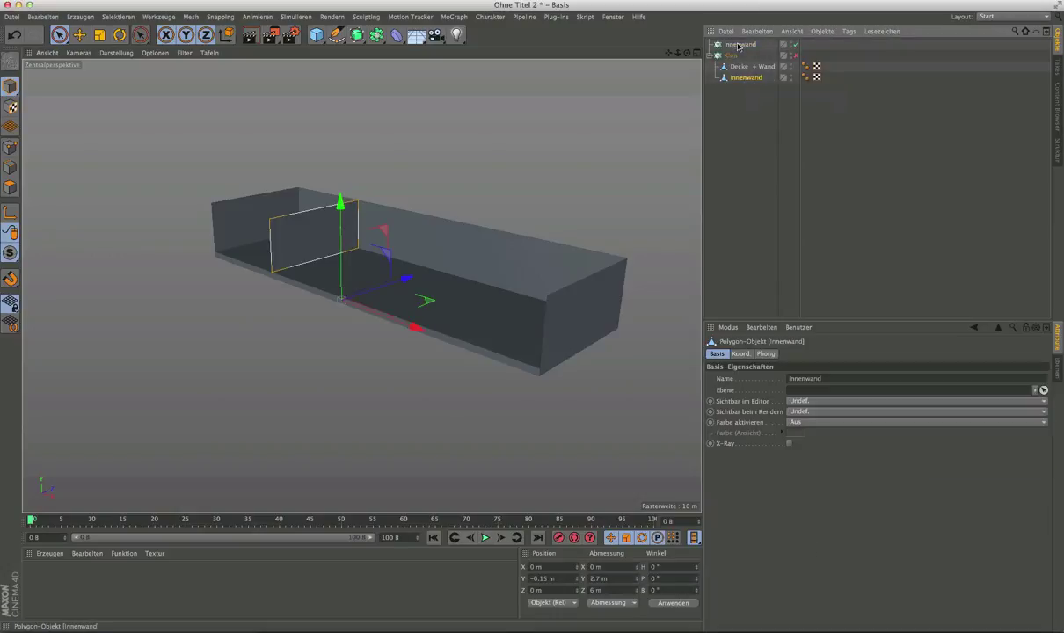
left_click_drag(746, 77, 739, 47)
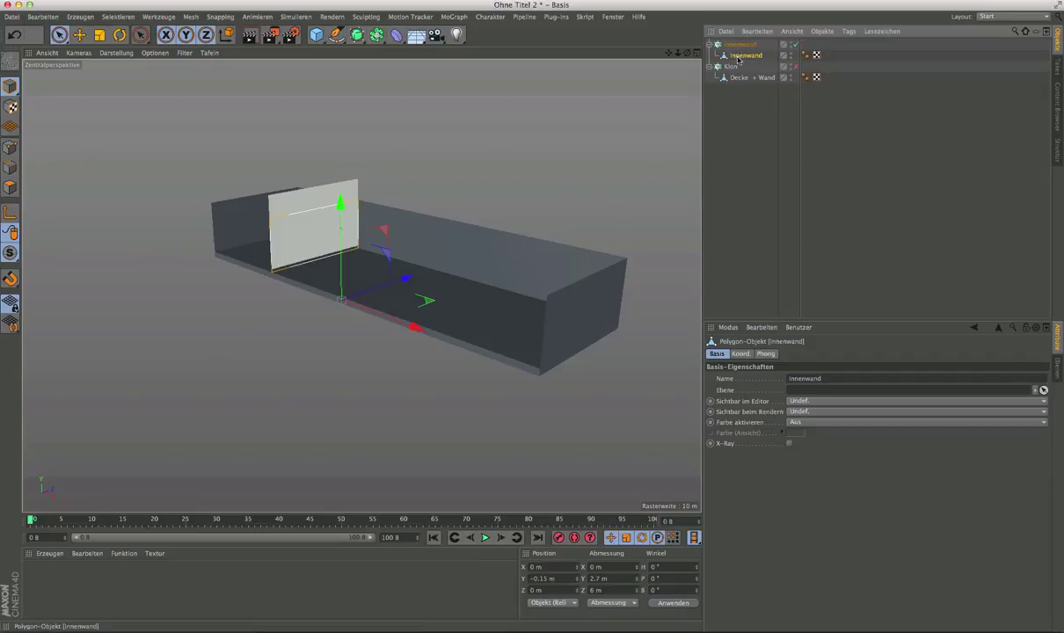
Set the wall cloner's offsets to P.Y 0 m and P.X 5 m
left_click(740, 45)
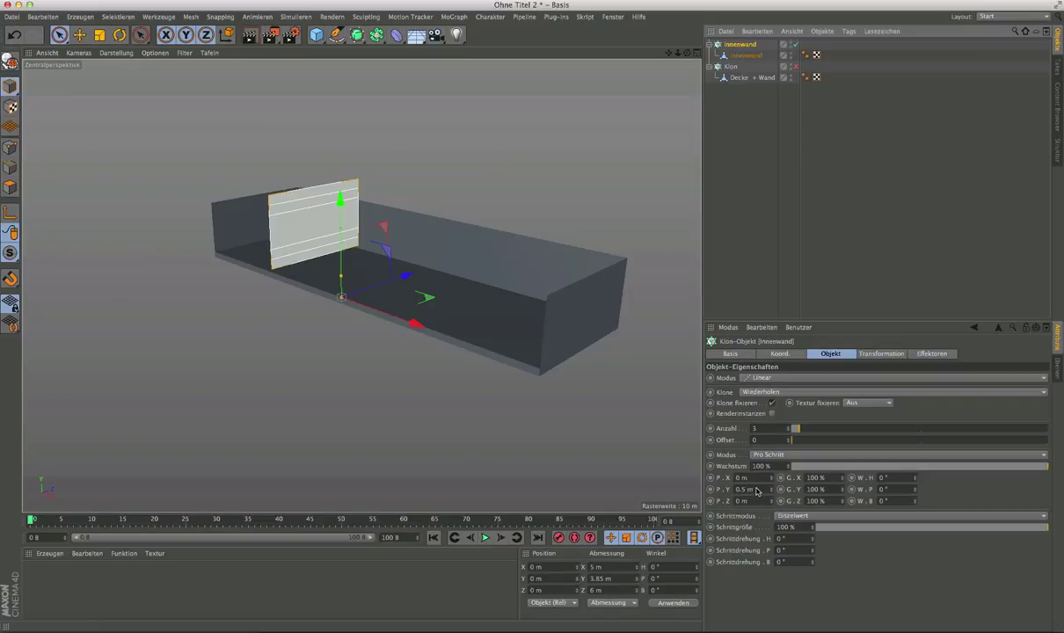
double_click(756, 491)
type("0")
key("Return")
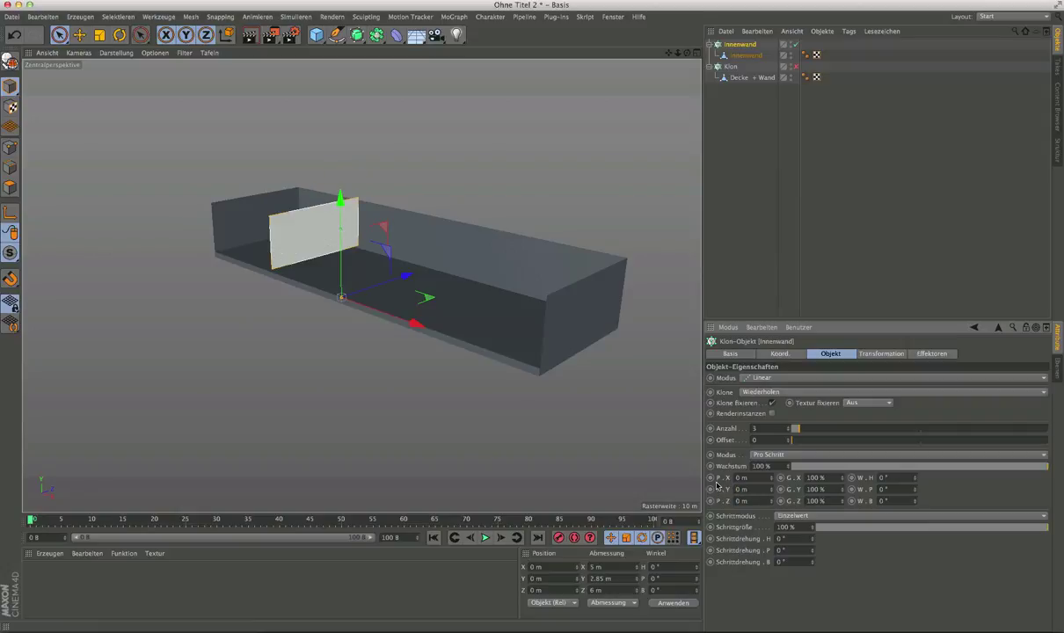
type("5")
key("Return")
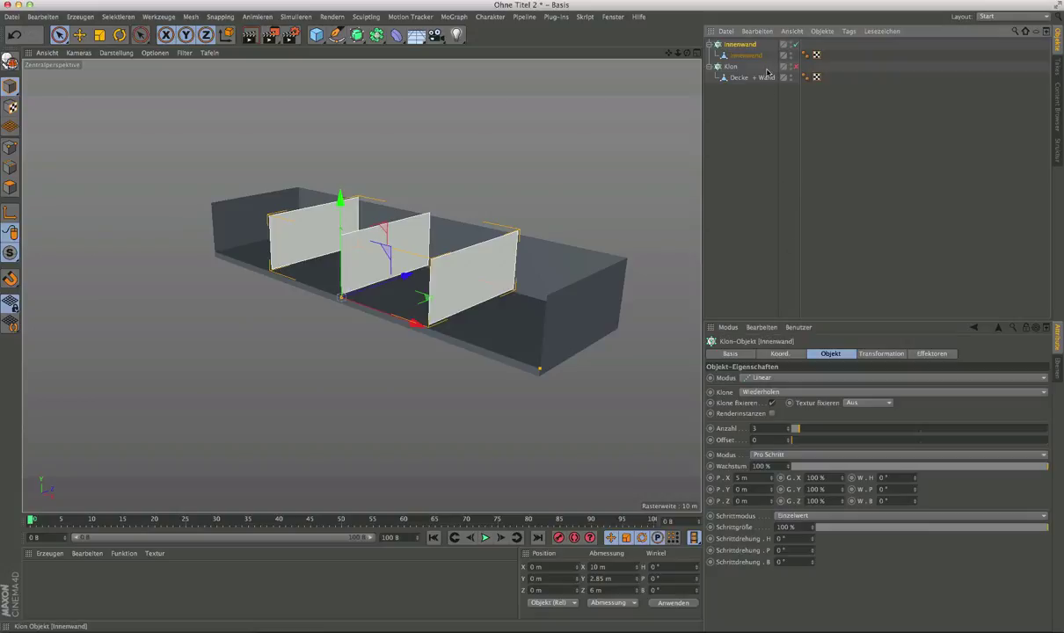
Add a null named 'Container' under Klon holding the wall cloner and the Decke + Wand shell
key("Down")
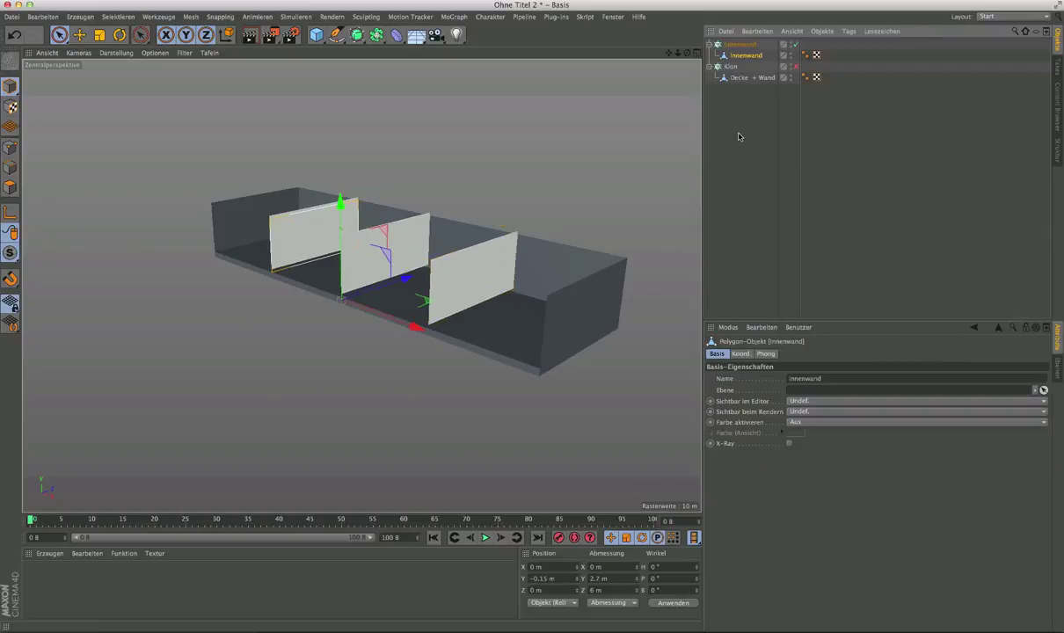
left_click_drag(316, 34, 343, 50)
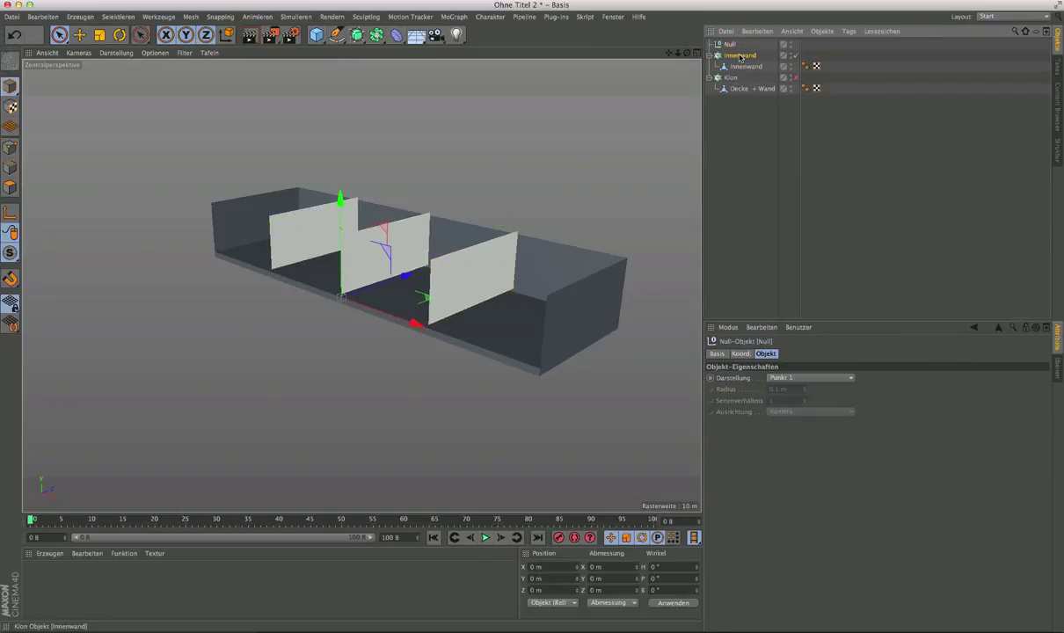
left_click_drag(740, 55, 731, 46)
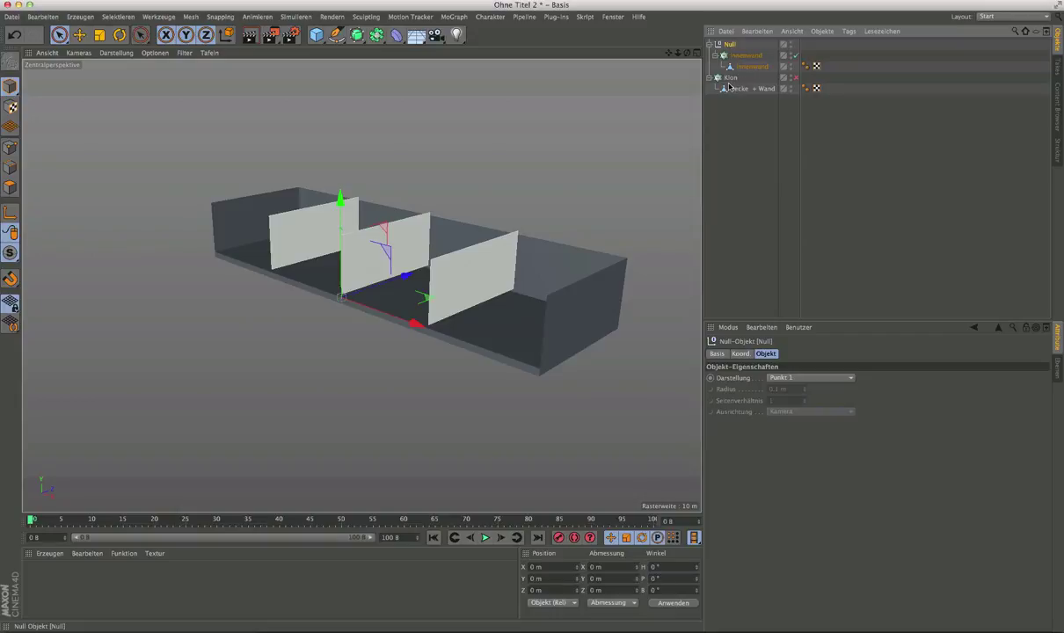
left_click_drag(729, 86, 730, 85)
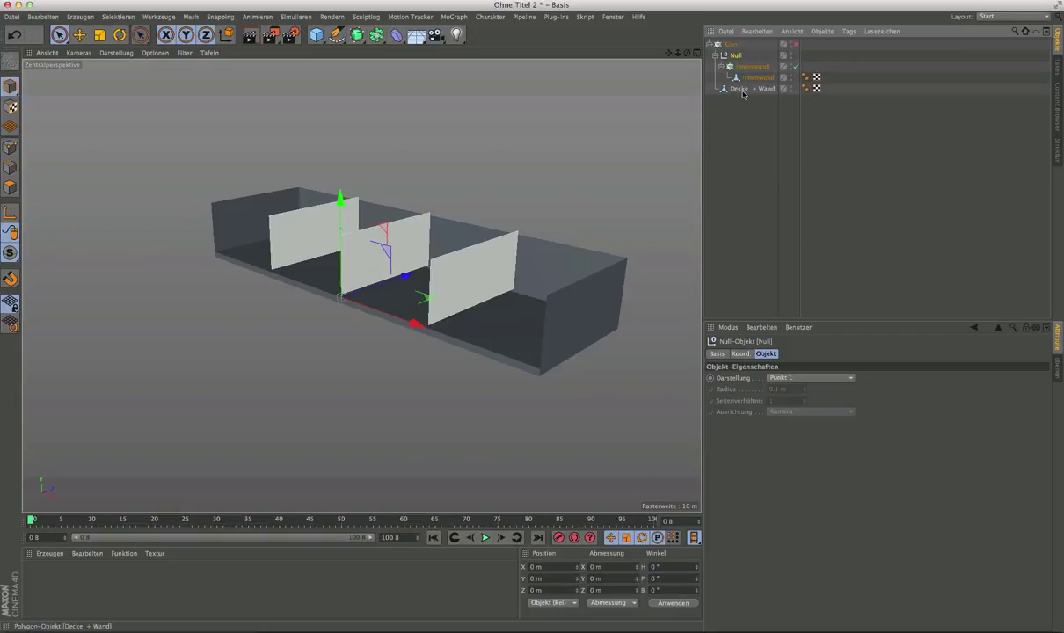
left_click(744, 91)
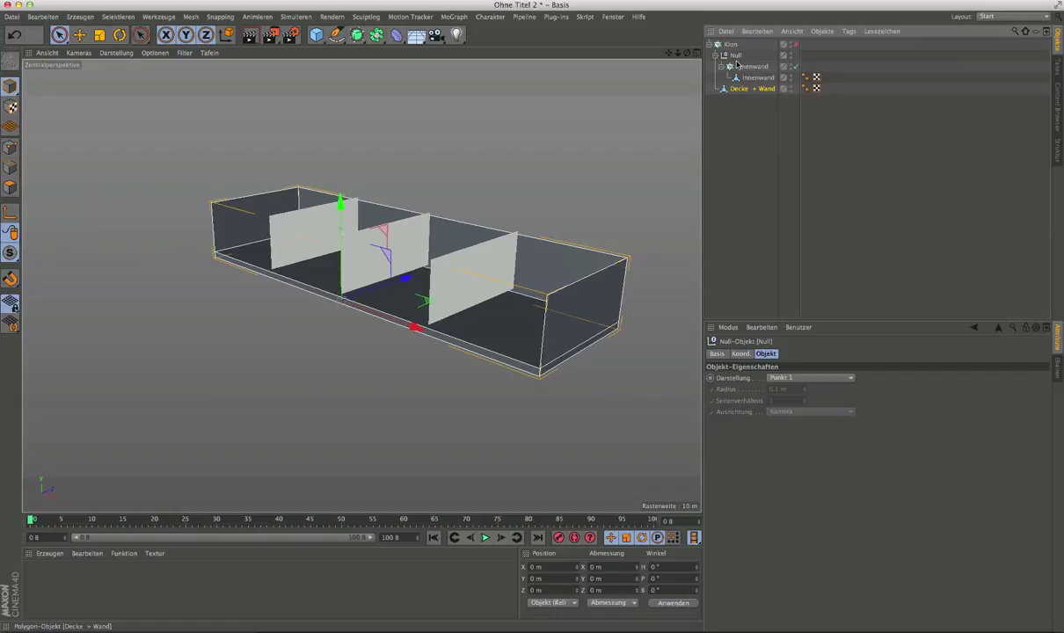
left_click_drag(740, 64, 728, 58)
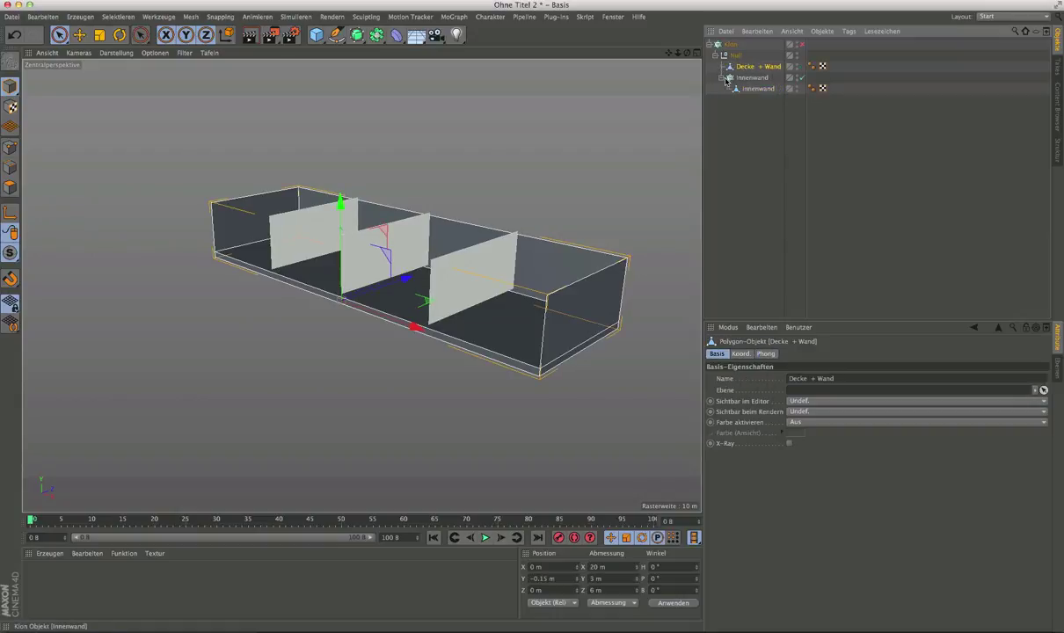
double_click(737, 55)
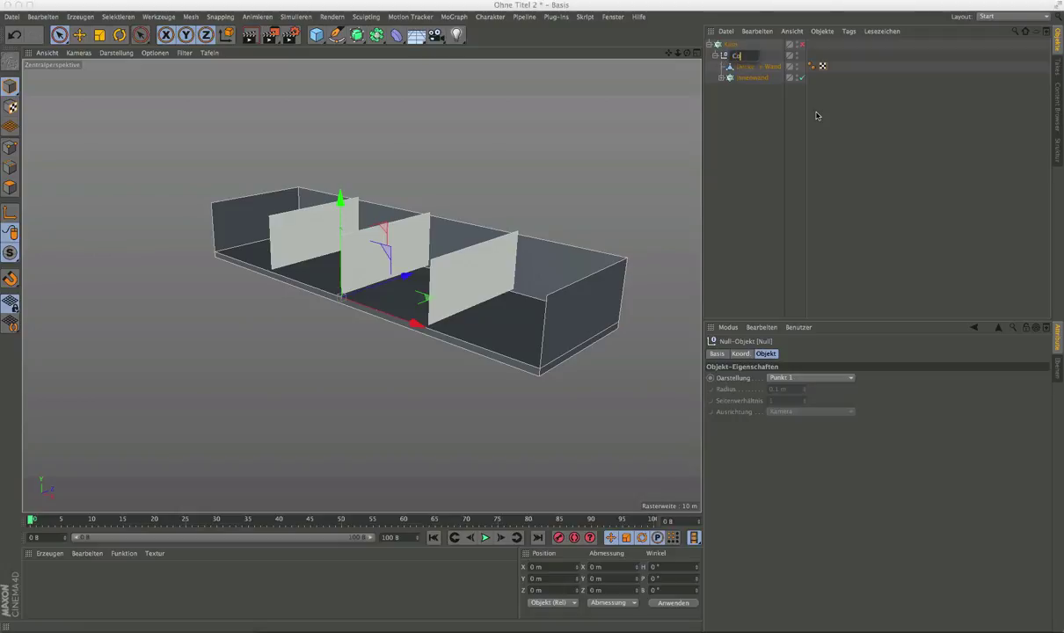
key("Return")
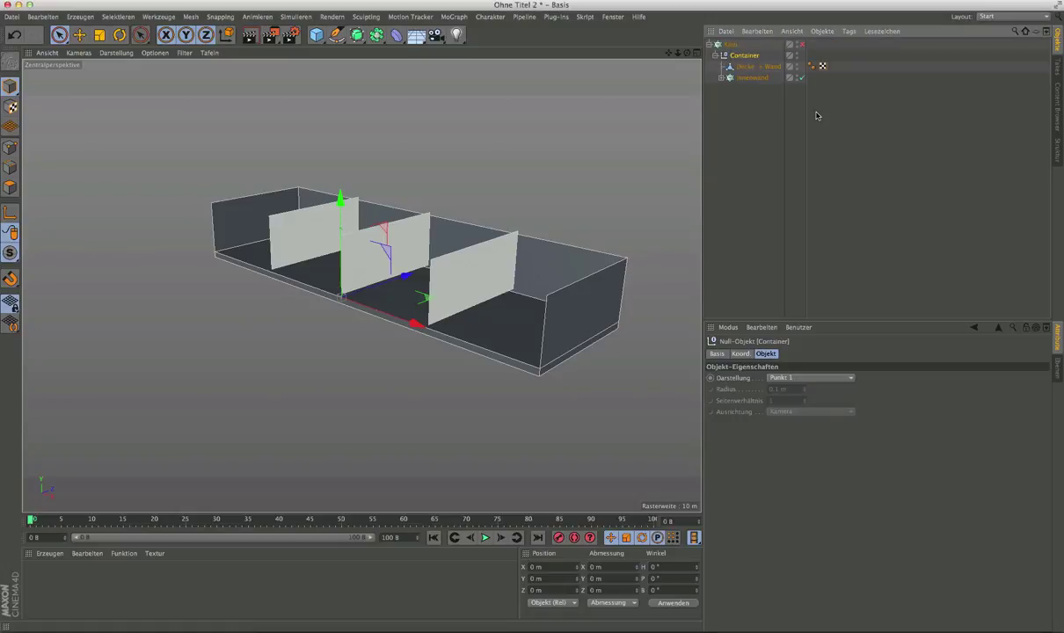
scroll(352, 303, "up", 2)
scroll(373, 296, "up", 5)
mouse_move(456, 290)
left_mouse_down("alt")
mouse_move(373, 237)
mouse_move(352, 237)
mouse_move(384, 236)
mouse_move(388, 268)
mouse_move(369, 252)
mouse_move(397, 230)
mouse_move(384, 257)
left_mouse_up("alt")
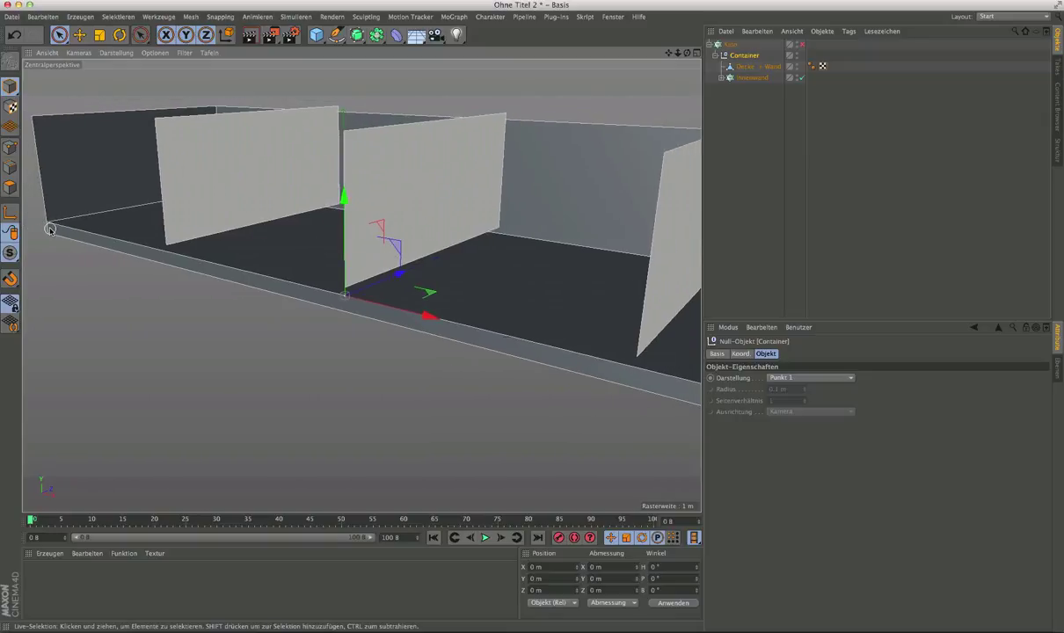
Expand the wall cloner and select the inner wall template
left_click(722, 78)
left_click(752, 89)
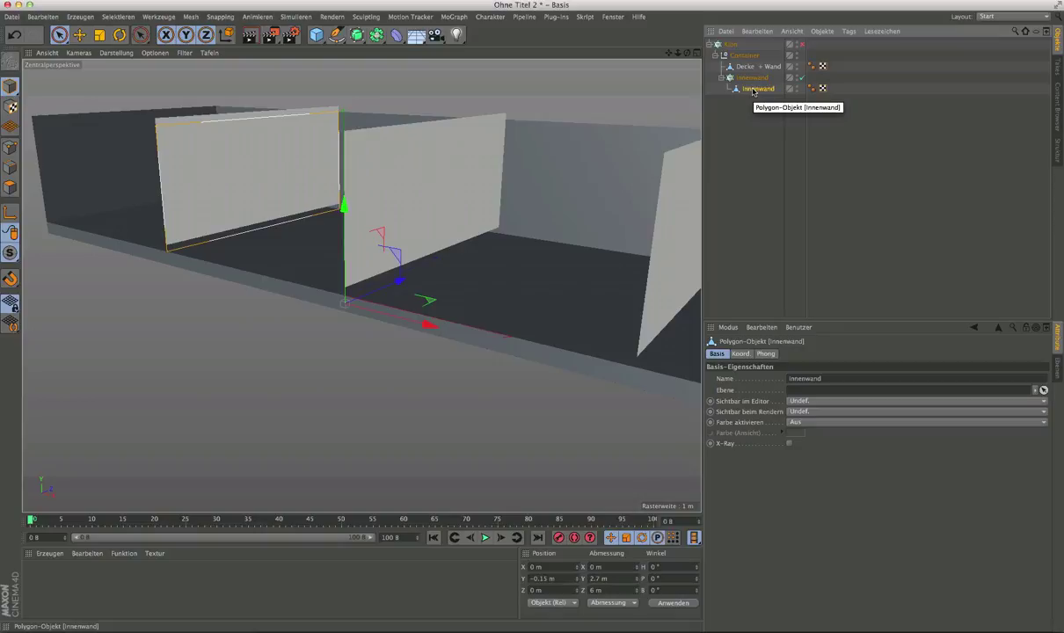
left_click(734, 69)
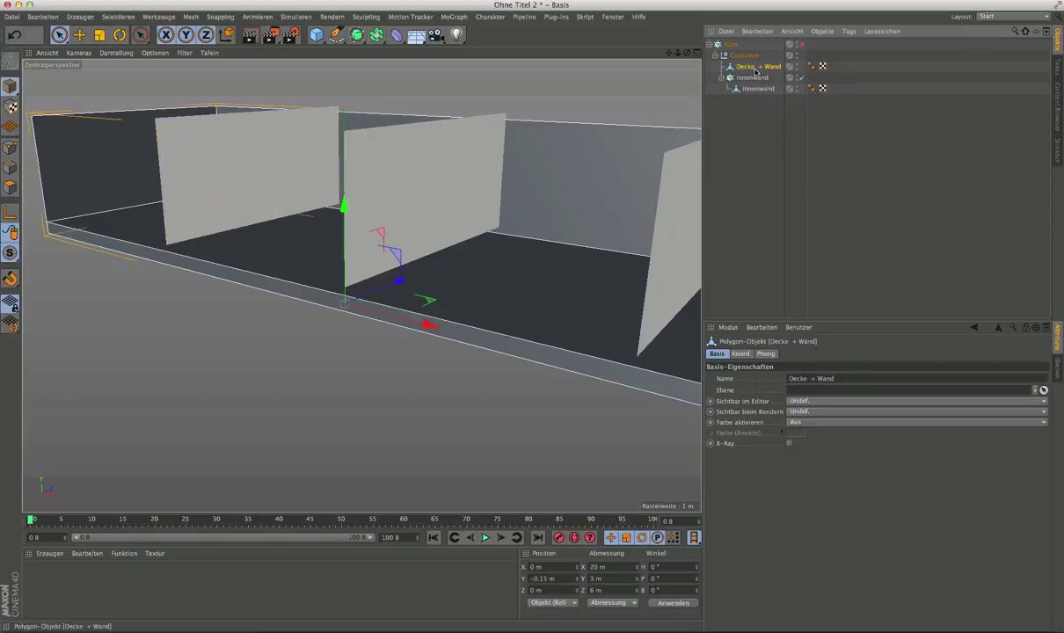
left_click(753, 89)
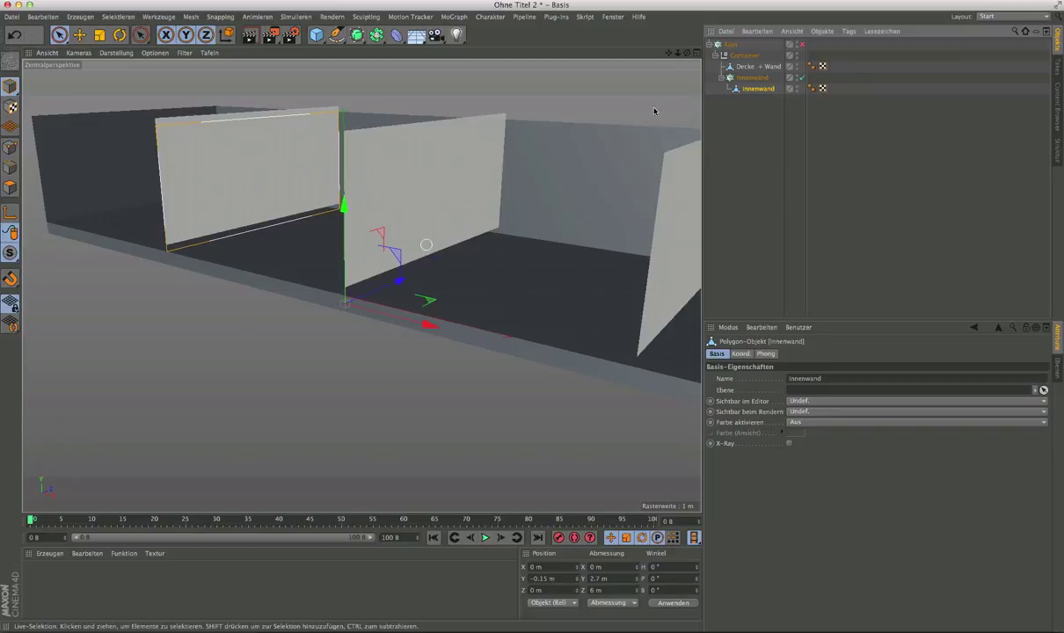
left_click(752, 78)
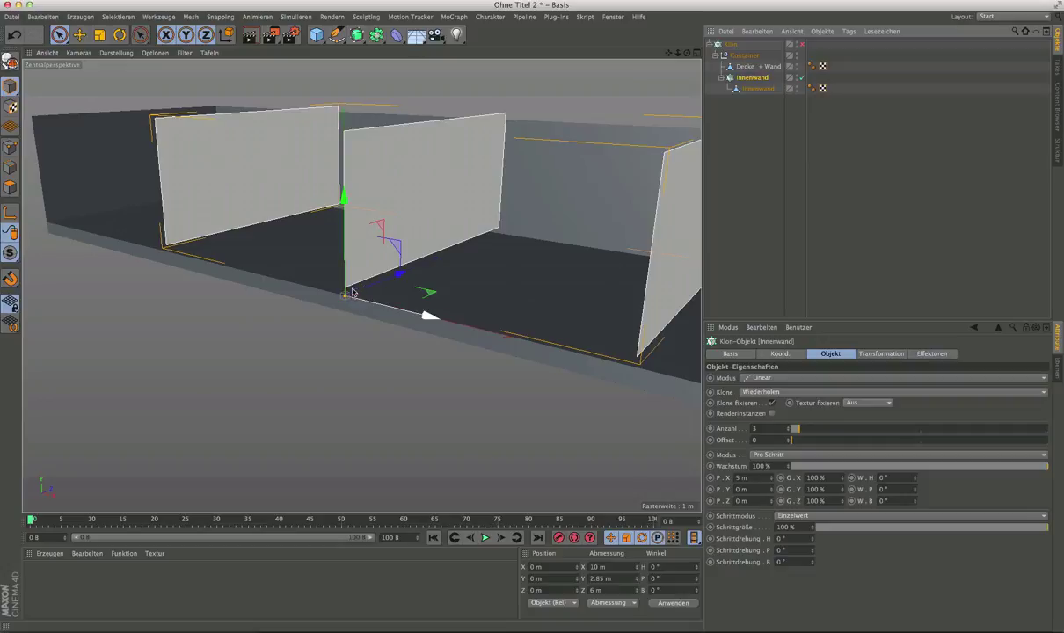
left_click(756, 91)
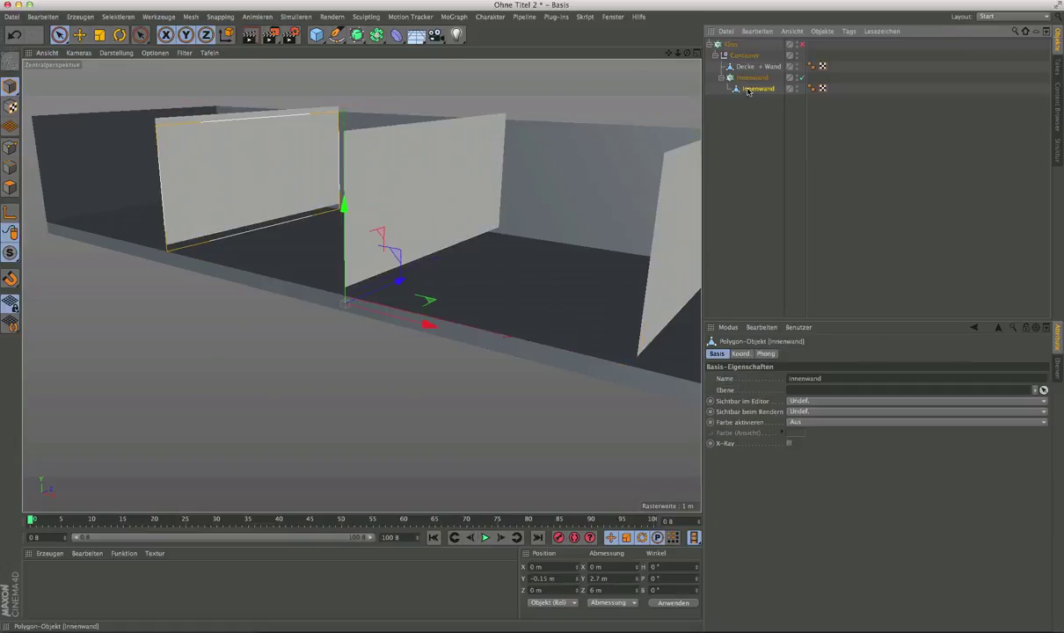
In Axis mode set the inner wall's Y position to 0 m and view the whole box
left_click(9, 215)
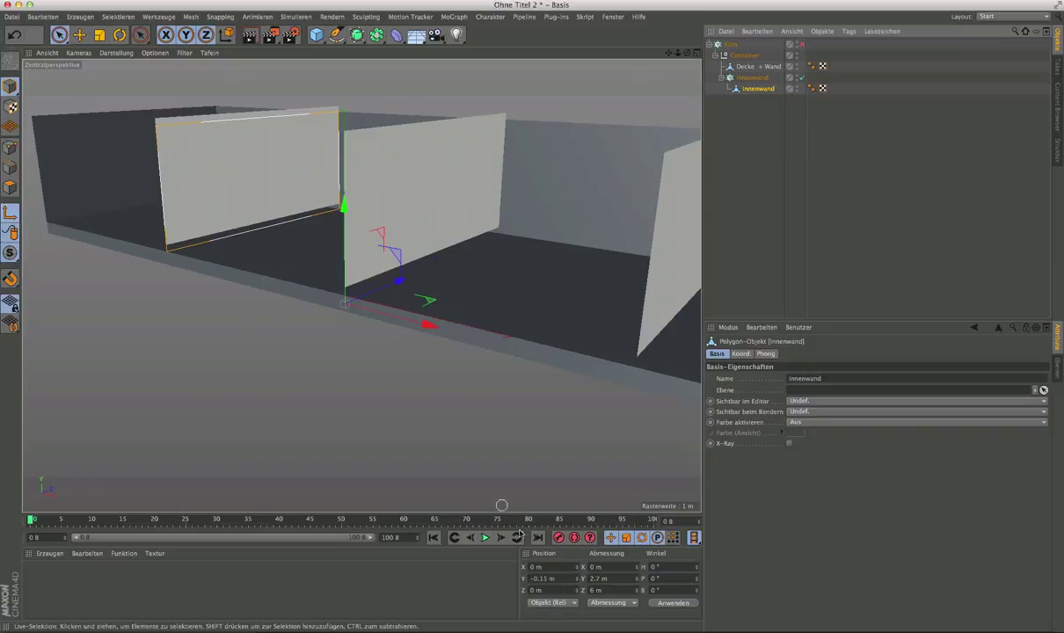
left_click(558, 580)
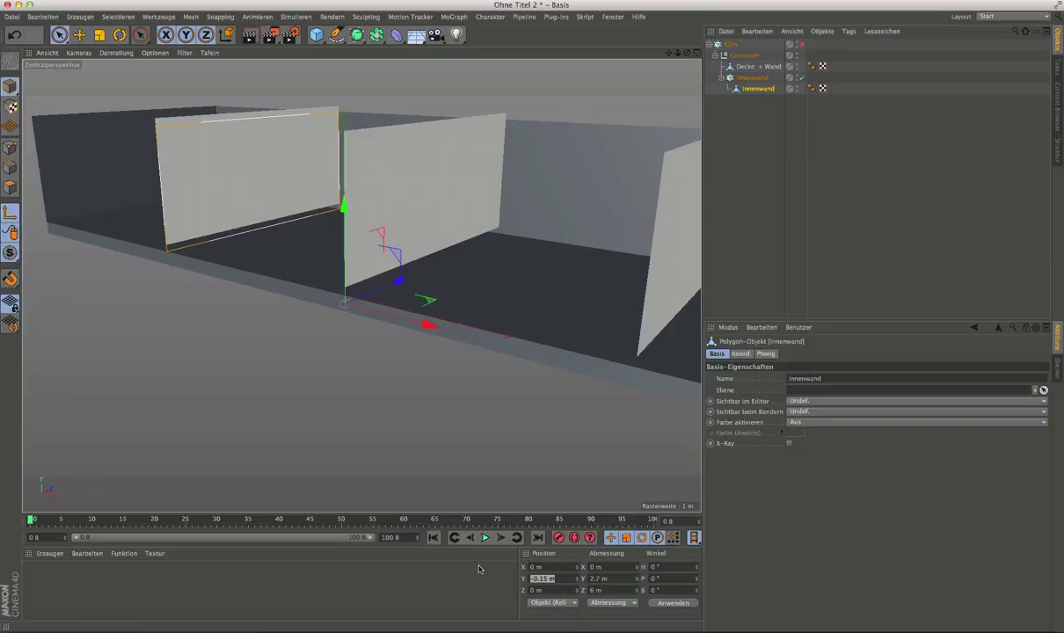
type("0")
key("Return")
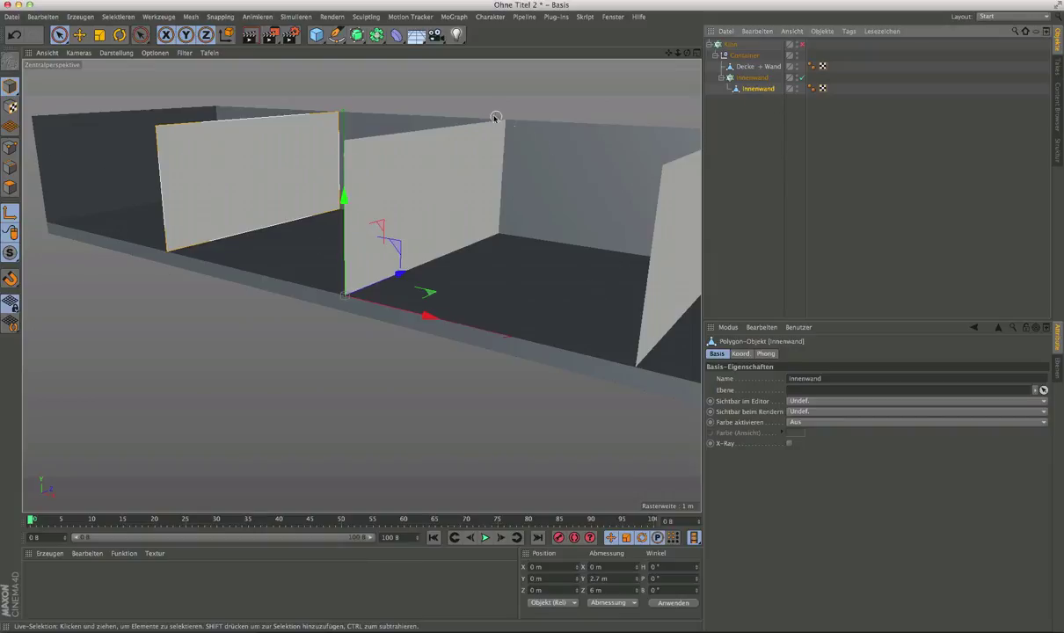
left_click(740, 78)
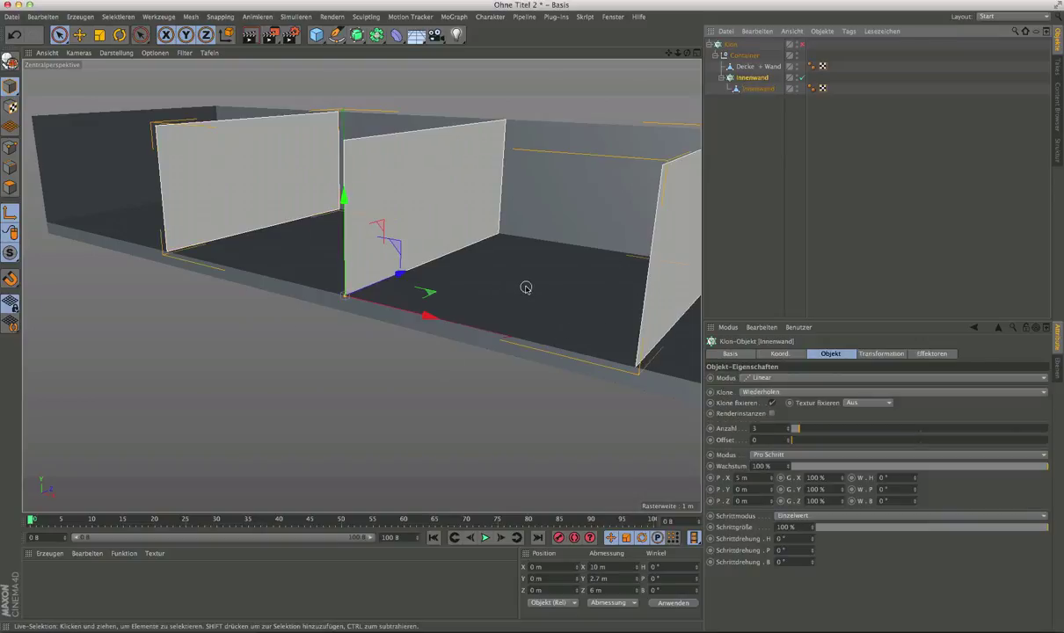
scroll(502, 282, "down", 5)
middle_click_drag(557, 266, 476, 289, "alt")
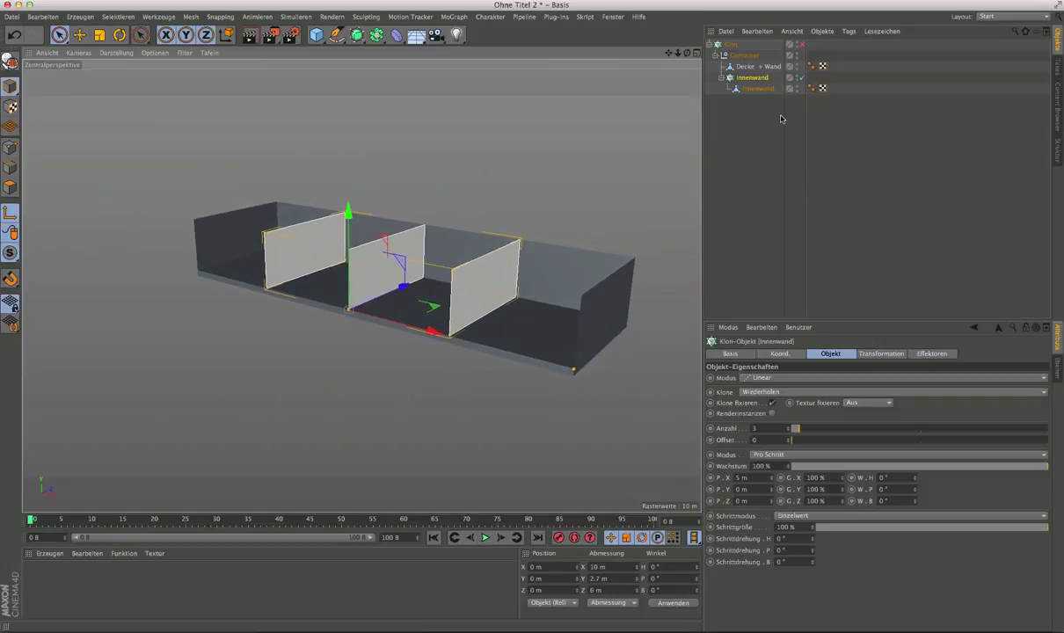
Re-enable the Klon cloner and raise its count from 3 to 4 storeys
left_click(715, 56)
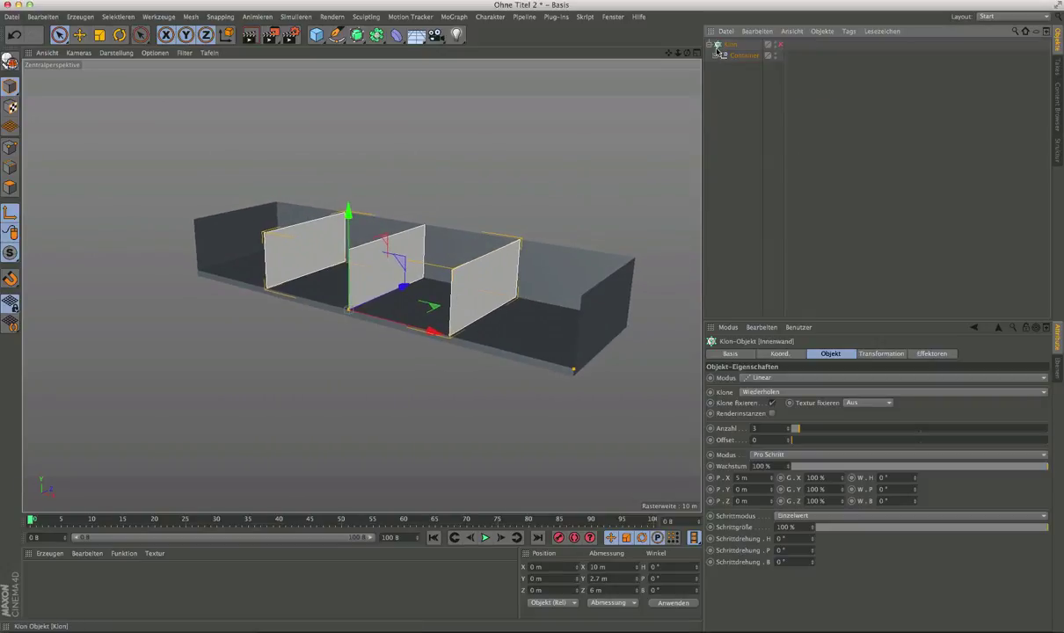
left_click(777, 44)
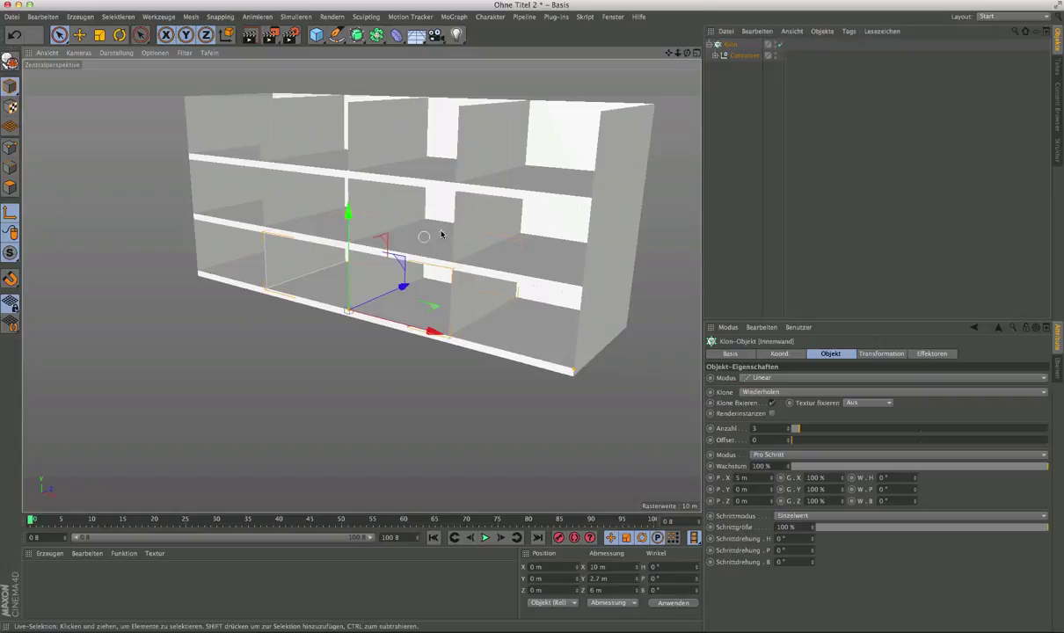
mouse_move(440, 231)
left_mouse_down("alt")
mouse_move(411, 201)
mouse_move(447, 221)
mouse_move(440, 237)
left_mouse_up("alt")
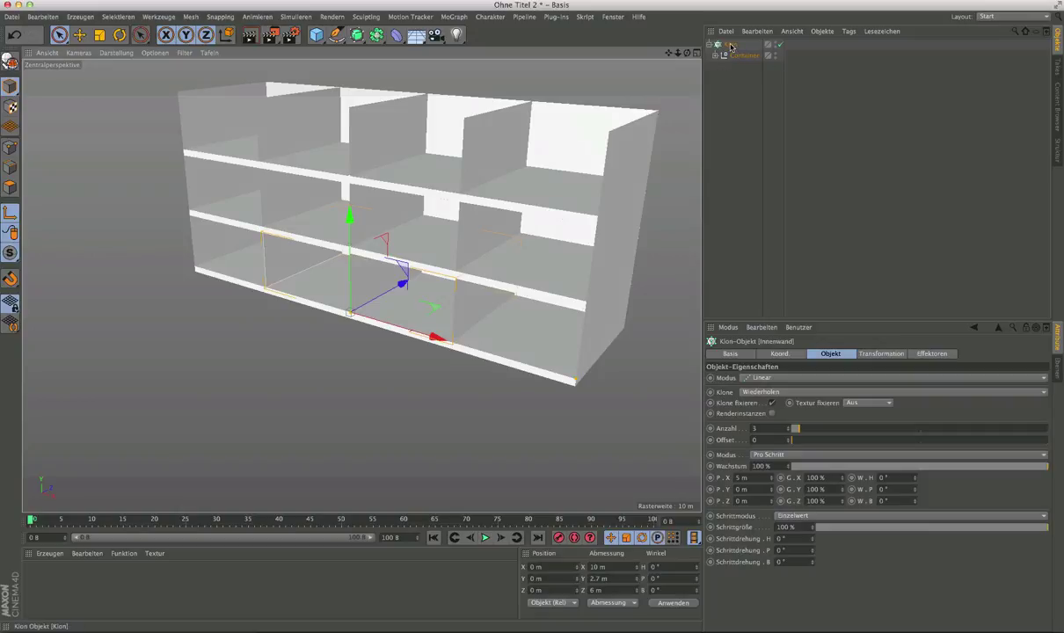
left_click(730, 45)
left_click(794, 429)
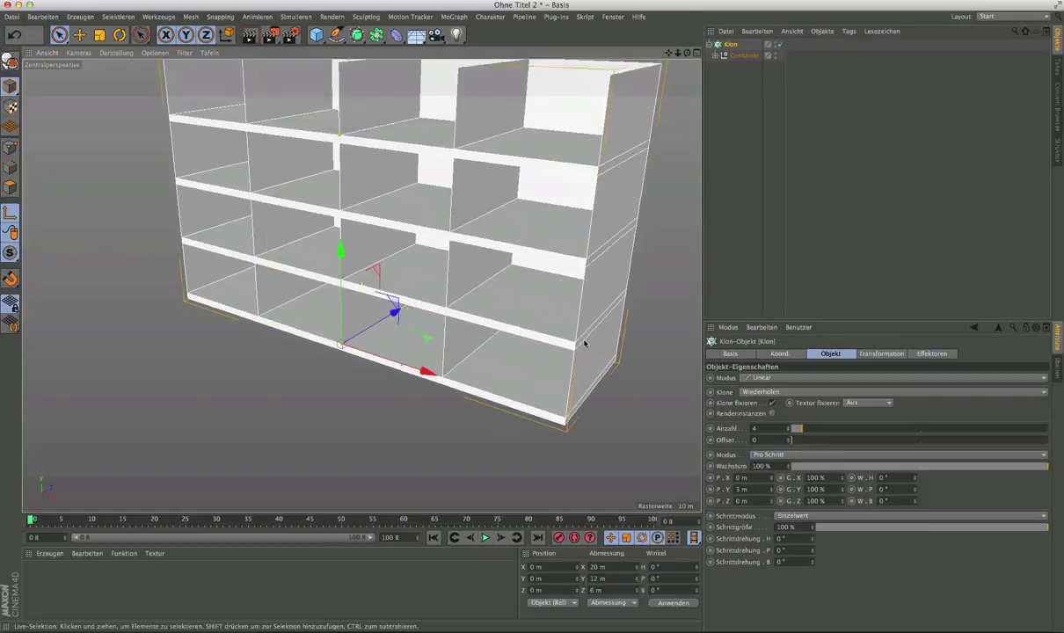
left_click_drag(581, 344, 531, 285, "alt")
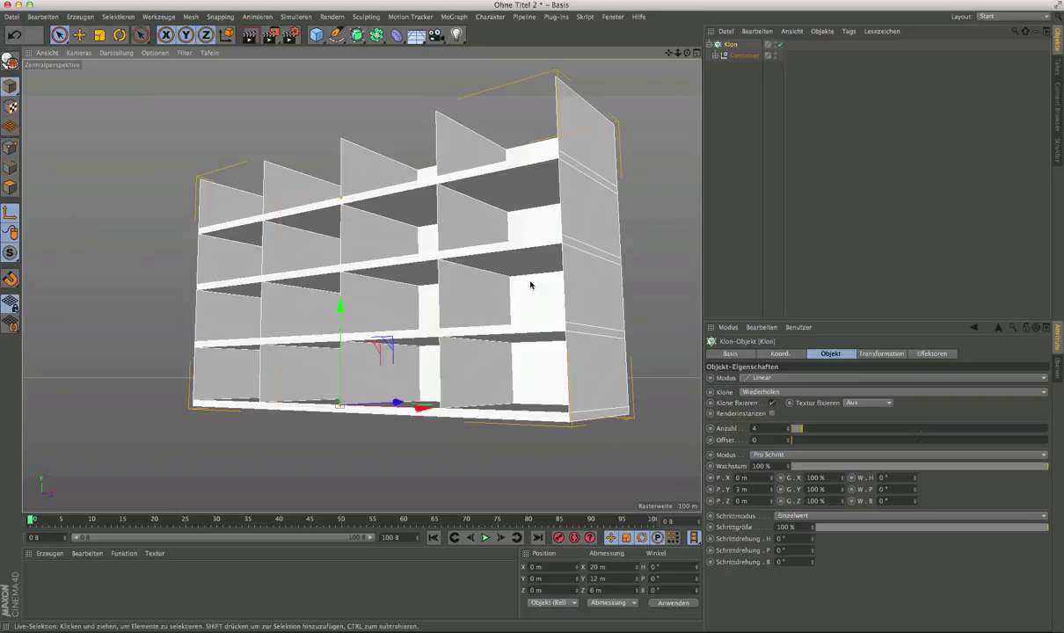
left_click_drag(472, 278, 561, 301, "alt")
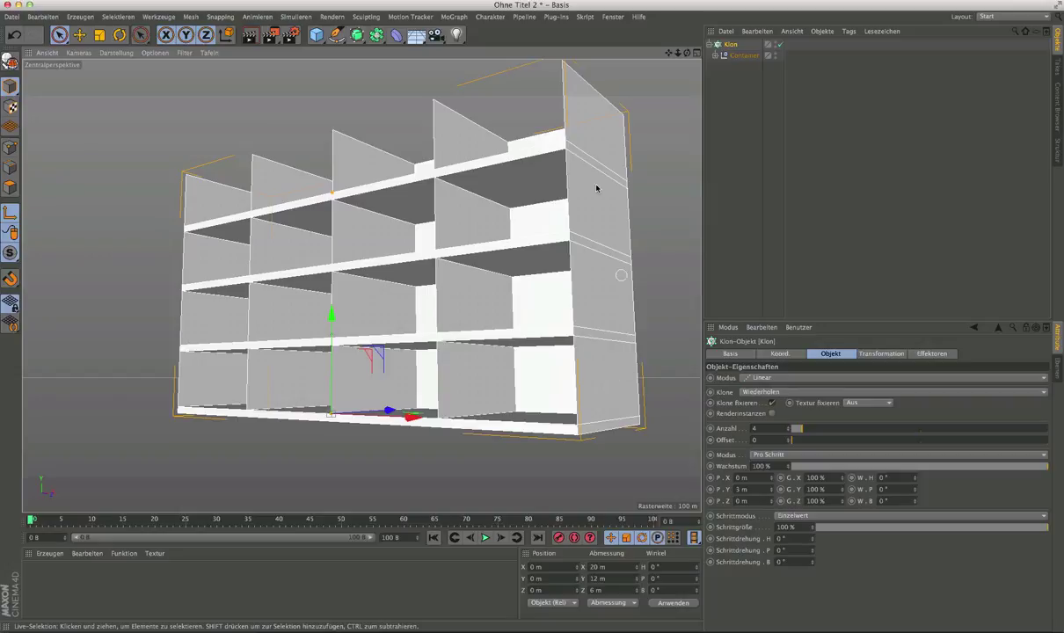
left_click(318, 37)
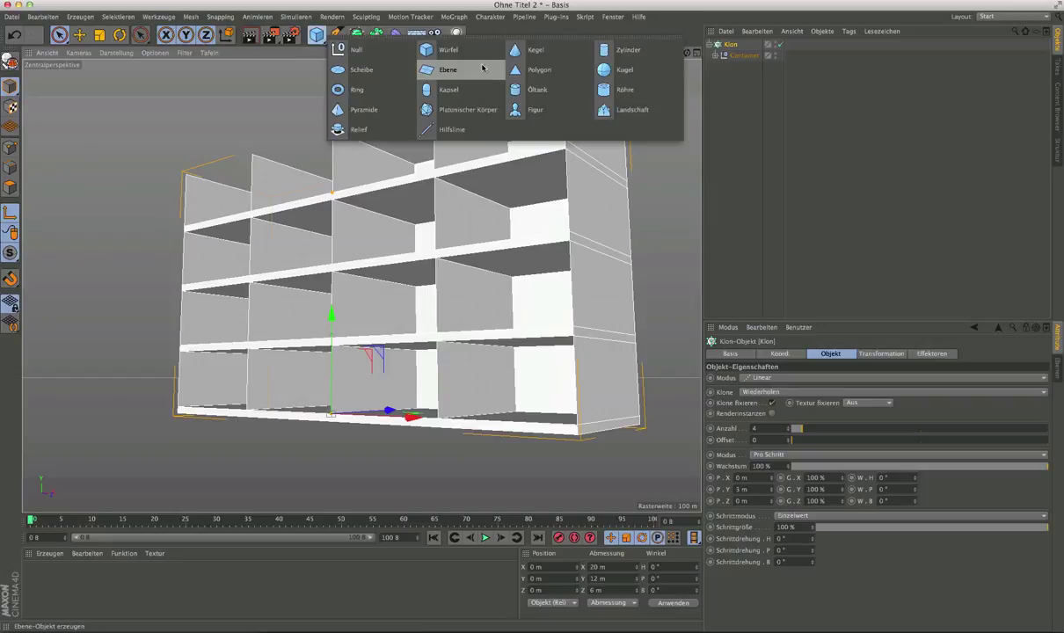
Add a Plane primitive with 1 width segment and 1 height segment
left_click(452, 74)
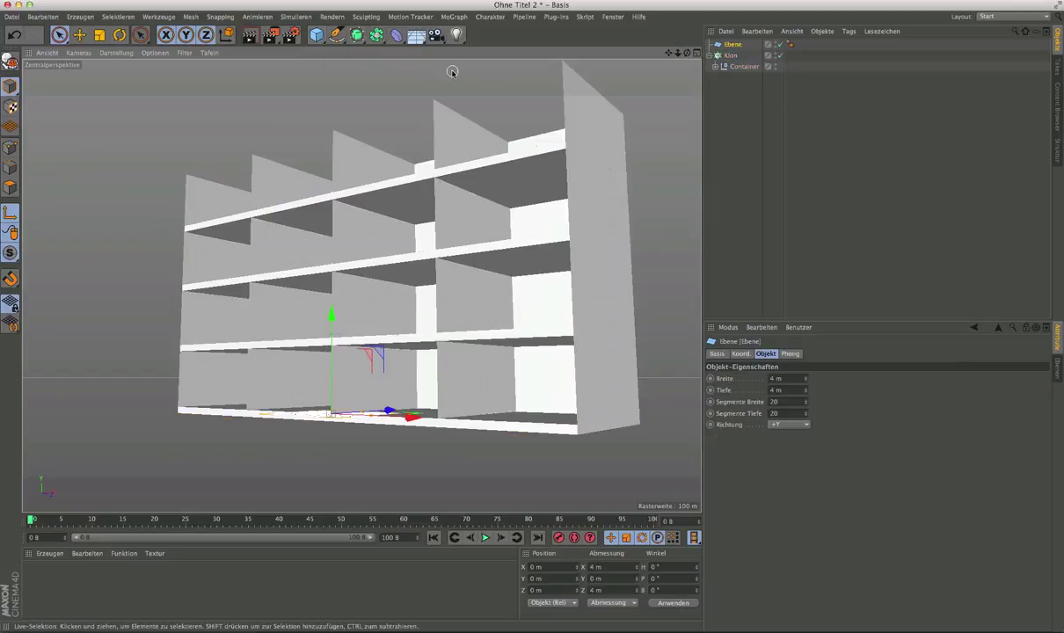
double_click(787, 402)
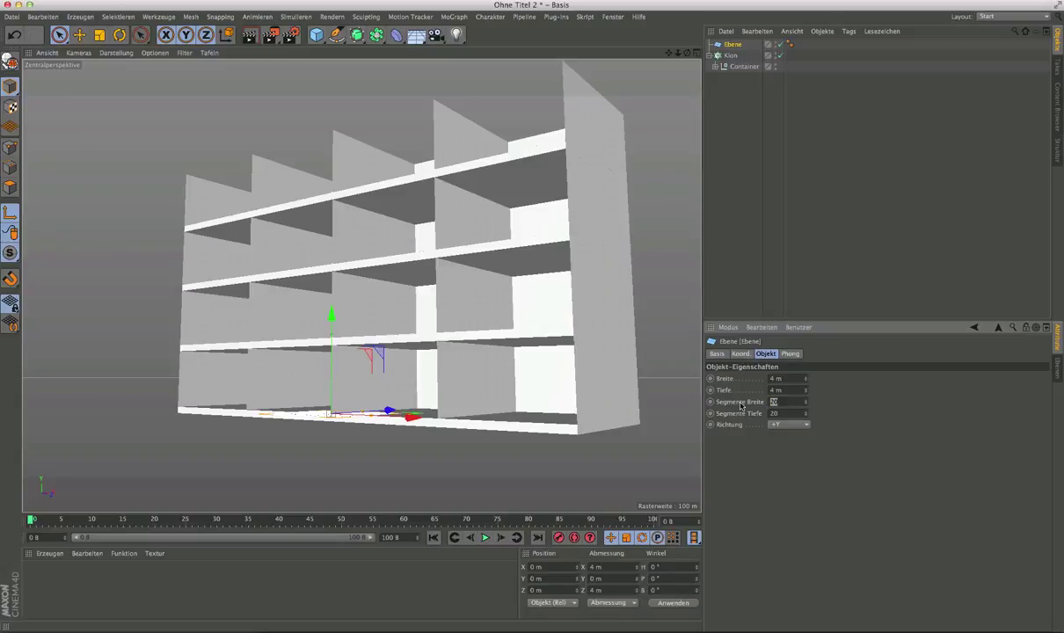
type("1")
key("Tab")
type("1")
key("Tab")
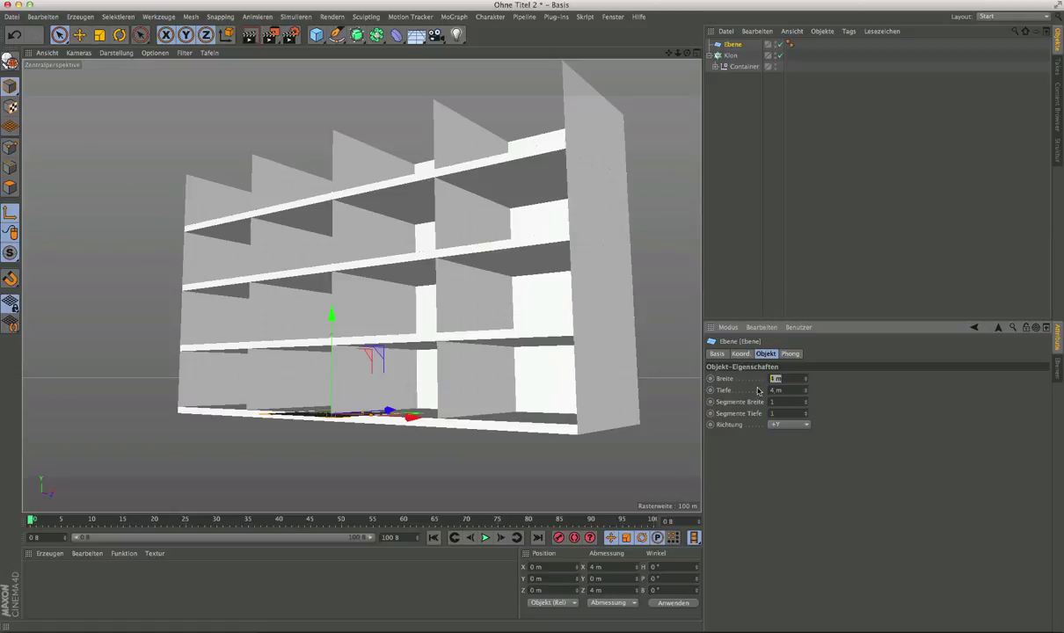
Make the plane 1 m by 1 m and orient it along +Z
type("1")
key("Tab")
type("1")
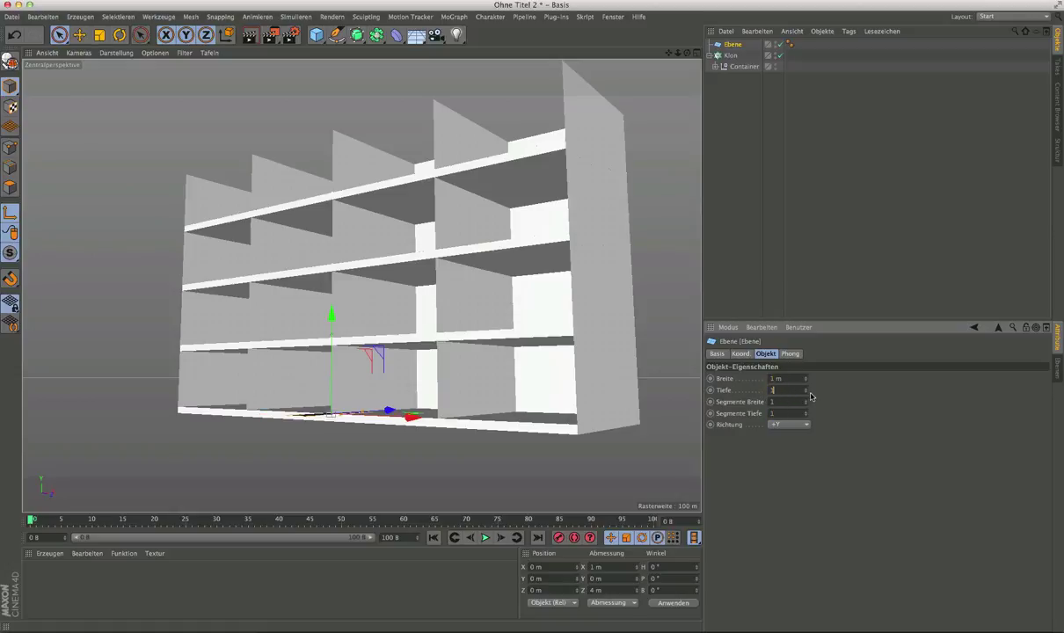
key("Tab")
left_click(794, 423)
left_click(754, 458)
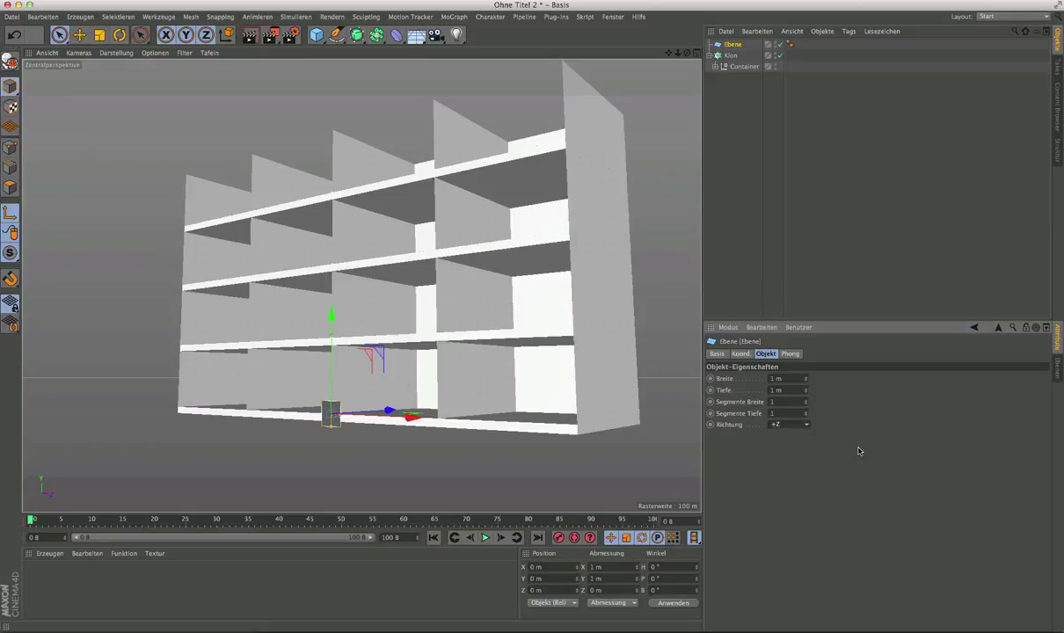
left_click_drag(545, 414, 431, 405, "alt")
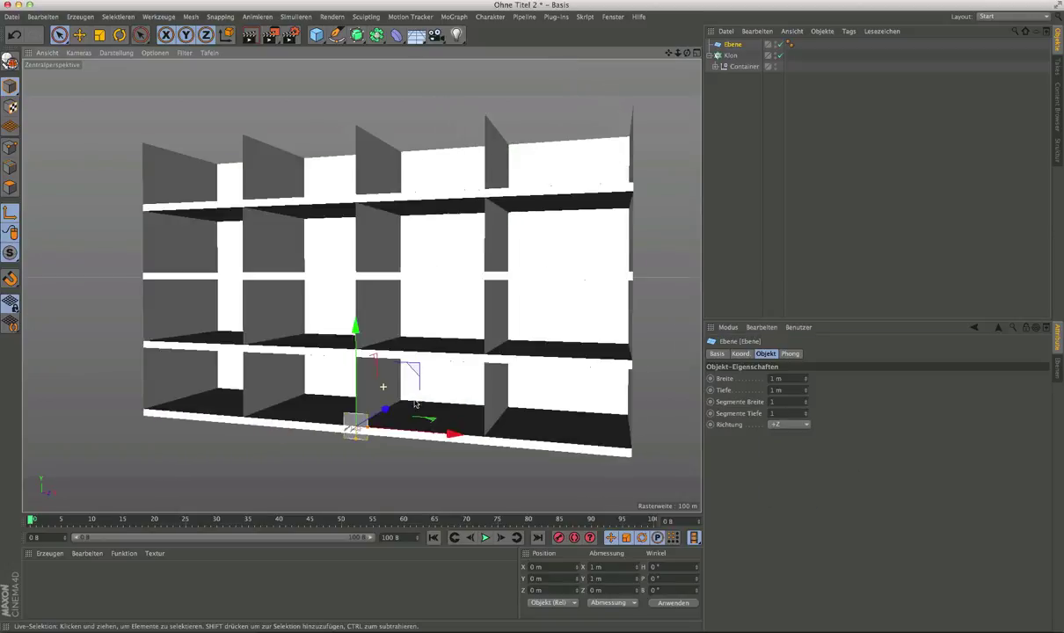
middle_click_drag(430, 404, 360, 284, "alt")
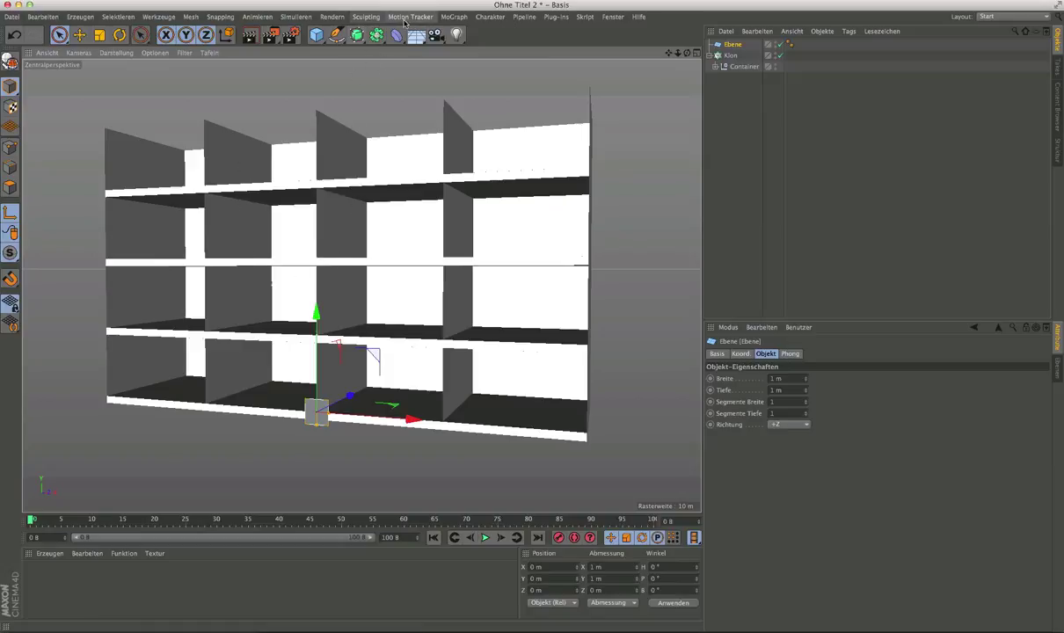
Add a MoGraph Cloner in Grid Array mode with the Plane as its child
left_click(454, 16)
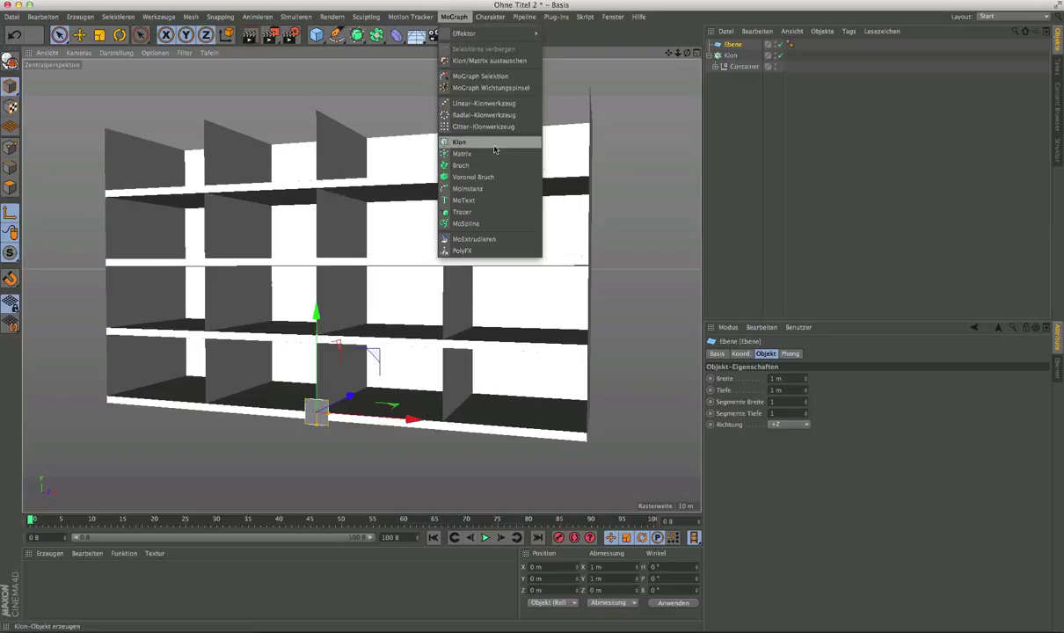
left_click(467, 141)
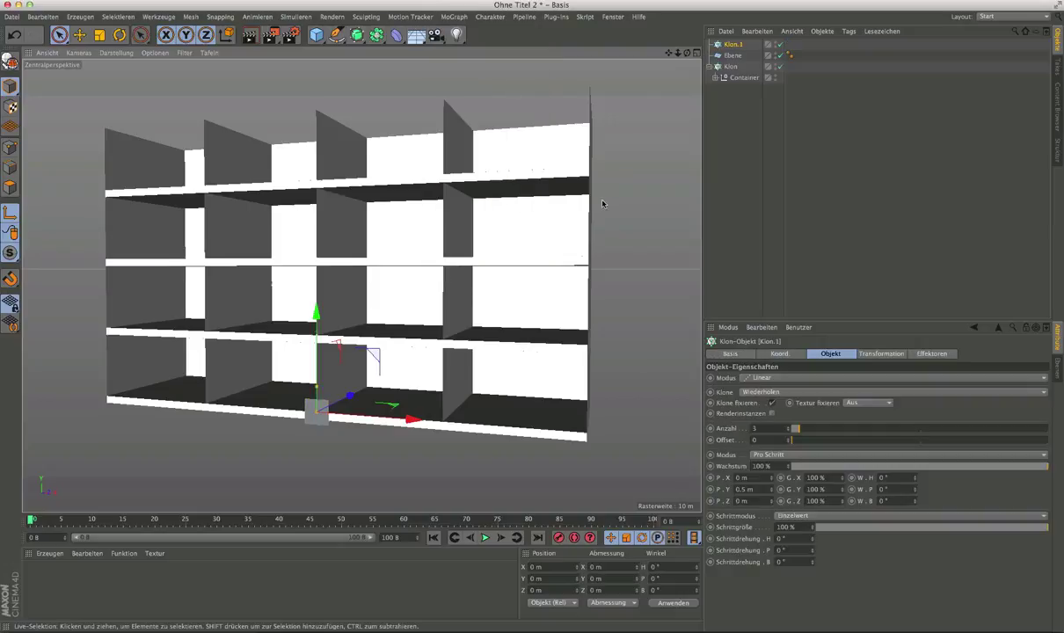
left_click(775, 378)
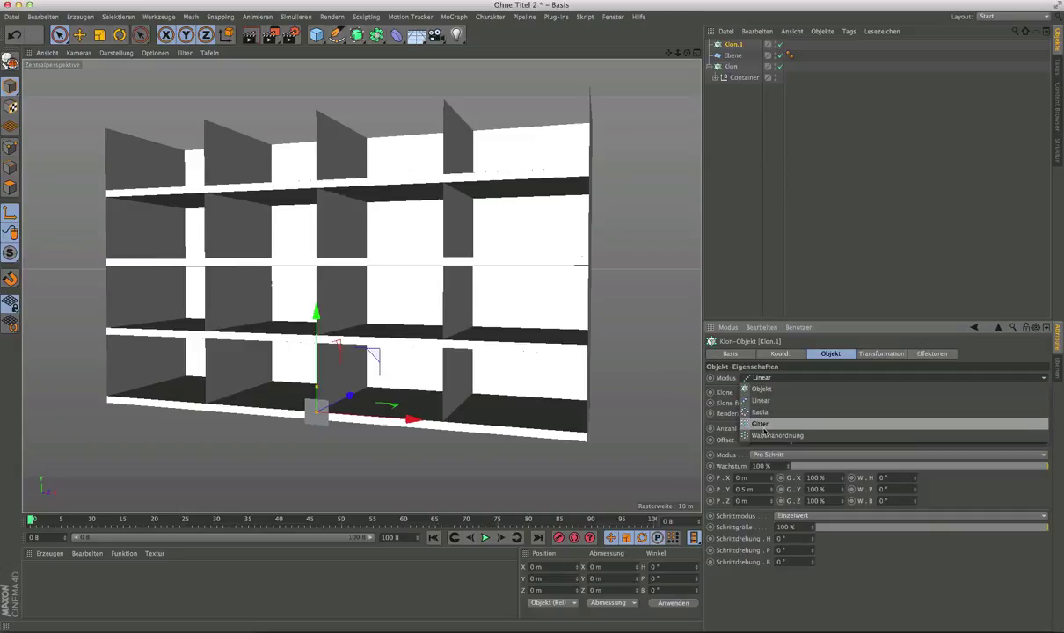
left_click(759, 426)
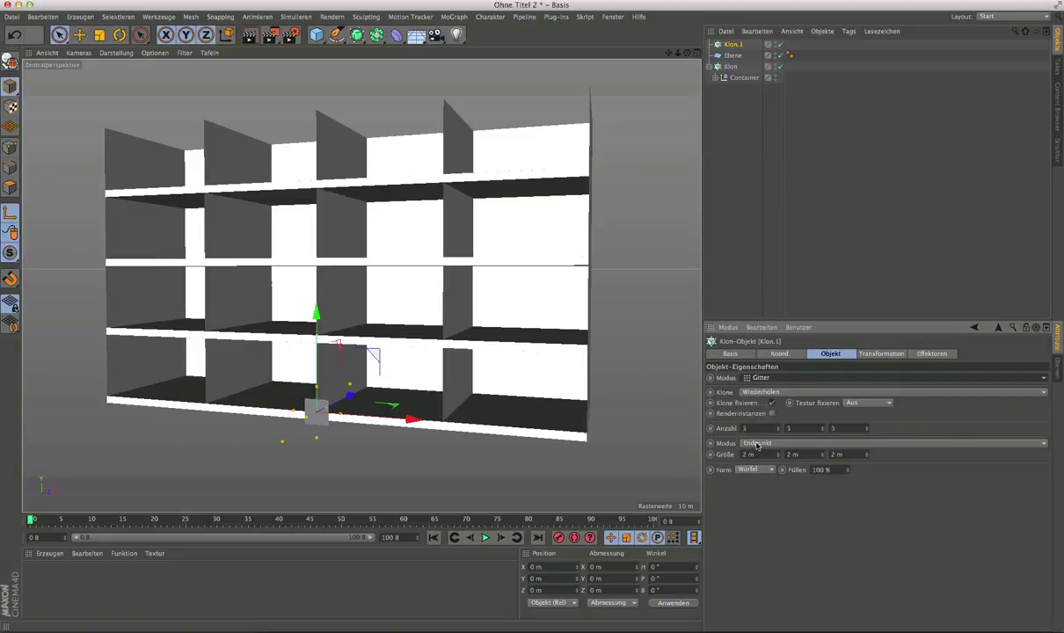
left_click(741, 55)
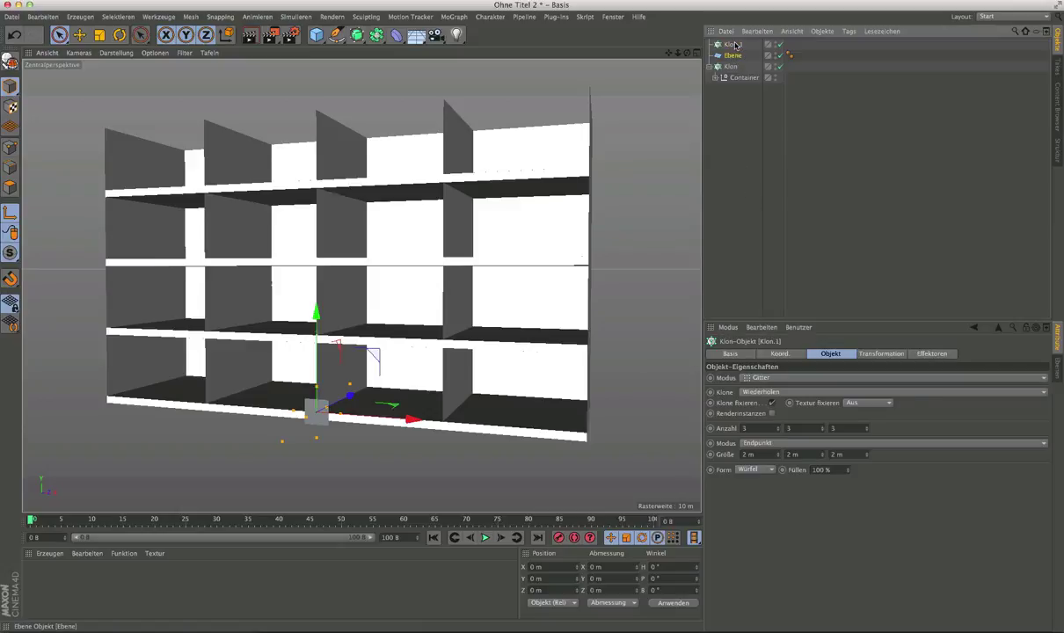
mouse_move(403, 337)
left_mouse_down("alt")
mouse_move(427, 391)
mouse_move(385, 418)
left_mouse_up("alt")
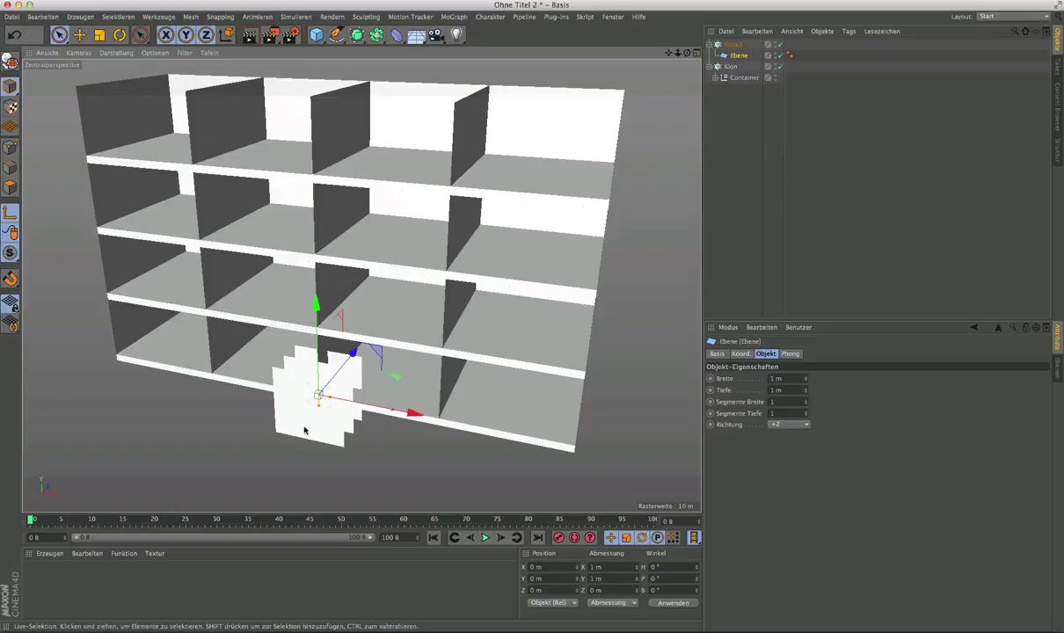
Change the viewport shading mode and orbit to inspect the new cloner
left_click(730, 44)
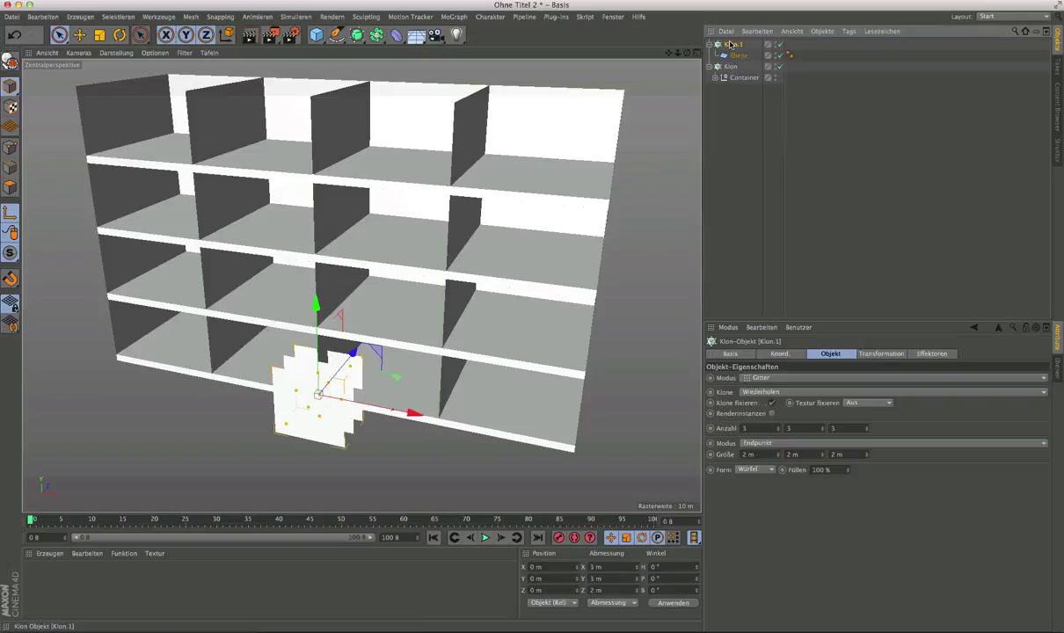
left_click(78, 52)
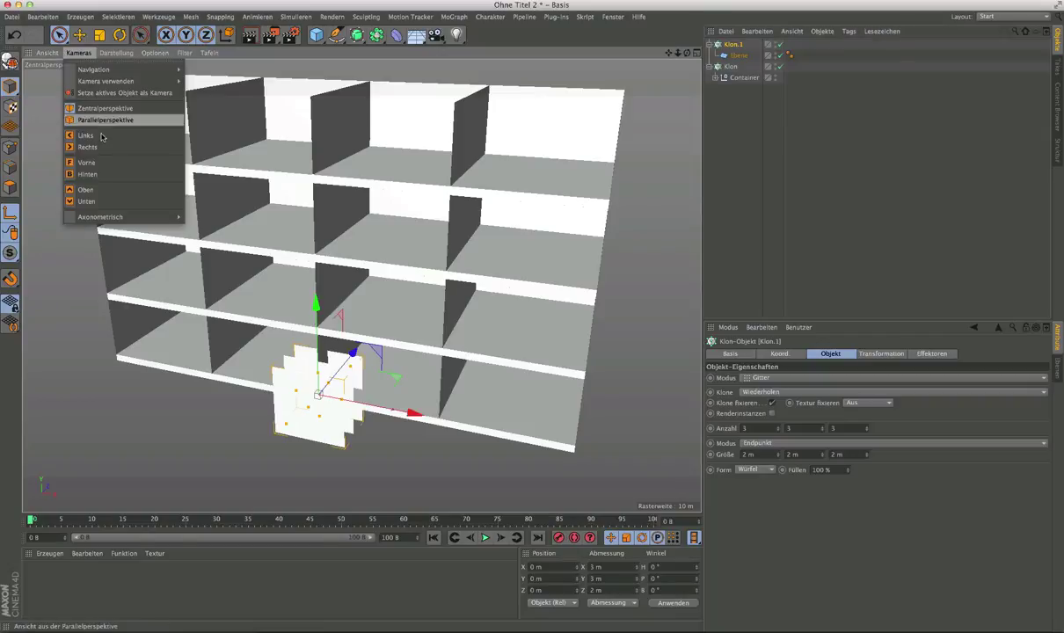
left_click(121, 82)
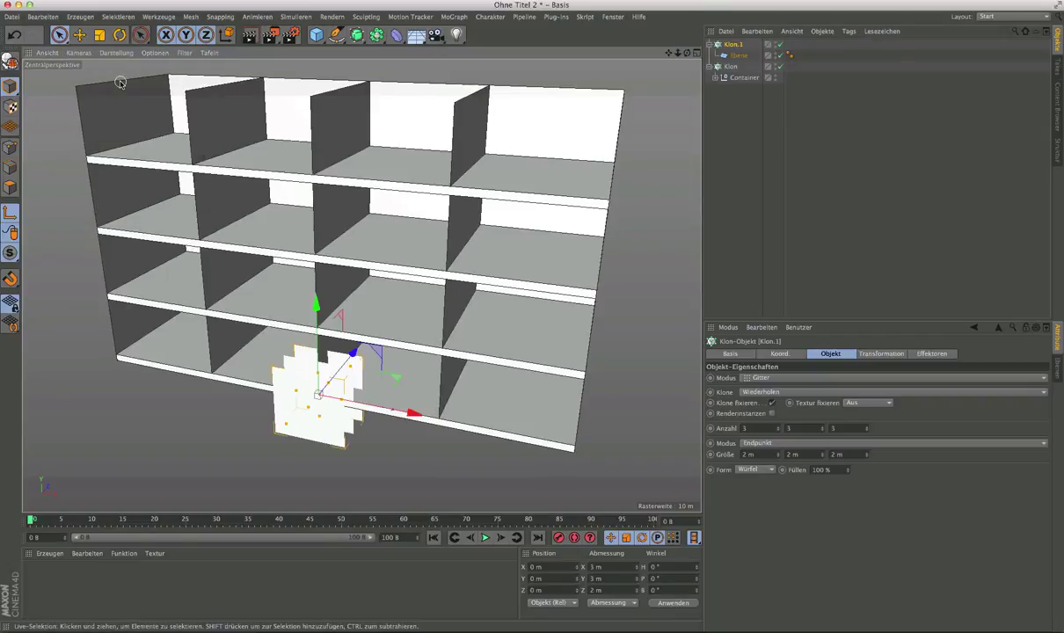
left_click(765, 235)
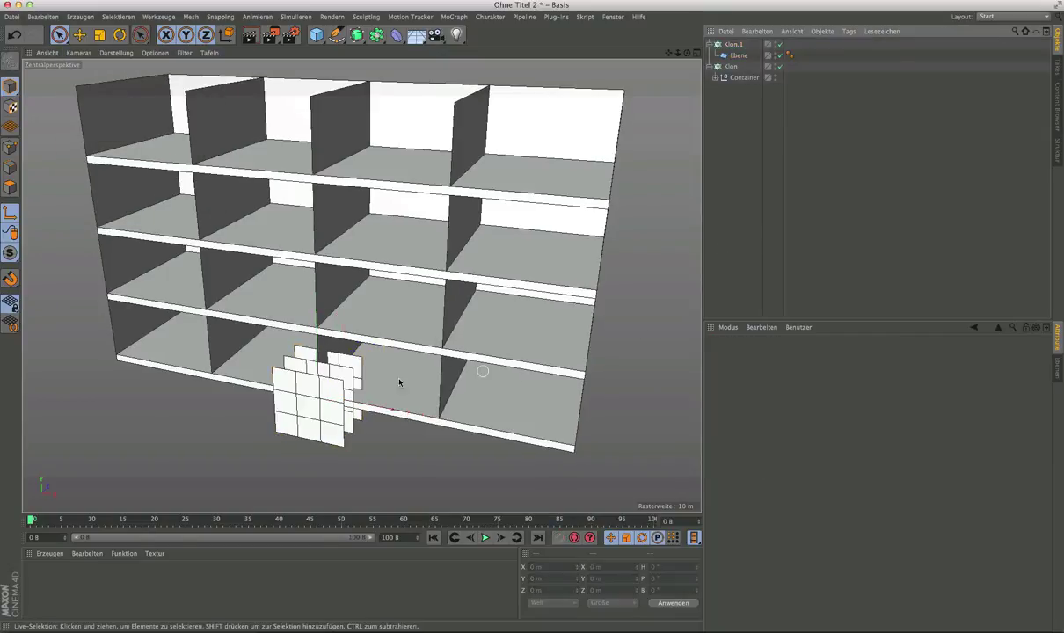
mouse_move(399, 382)
left_mouse_down("alt")
mouse_move(305, 428)
mouse_move(349, 373)
mouse_move(278, 373)
mouse_move(432, 290)
left_mouse_up("alt")
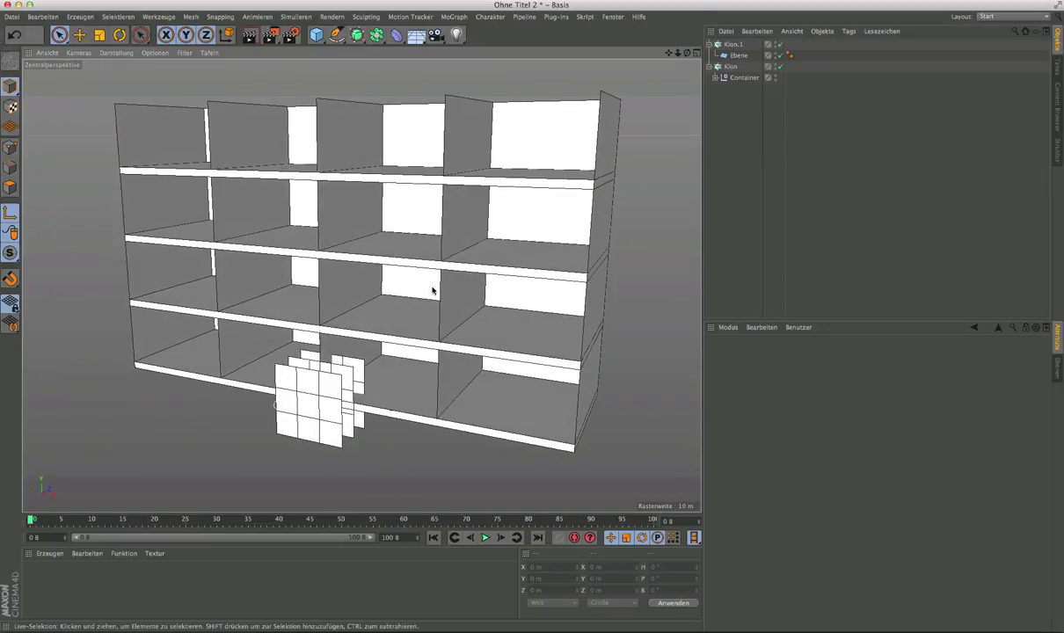
left_click(732, 44)
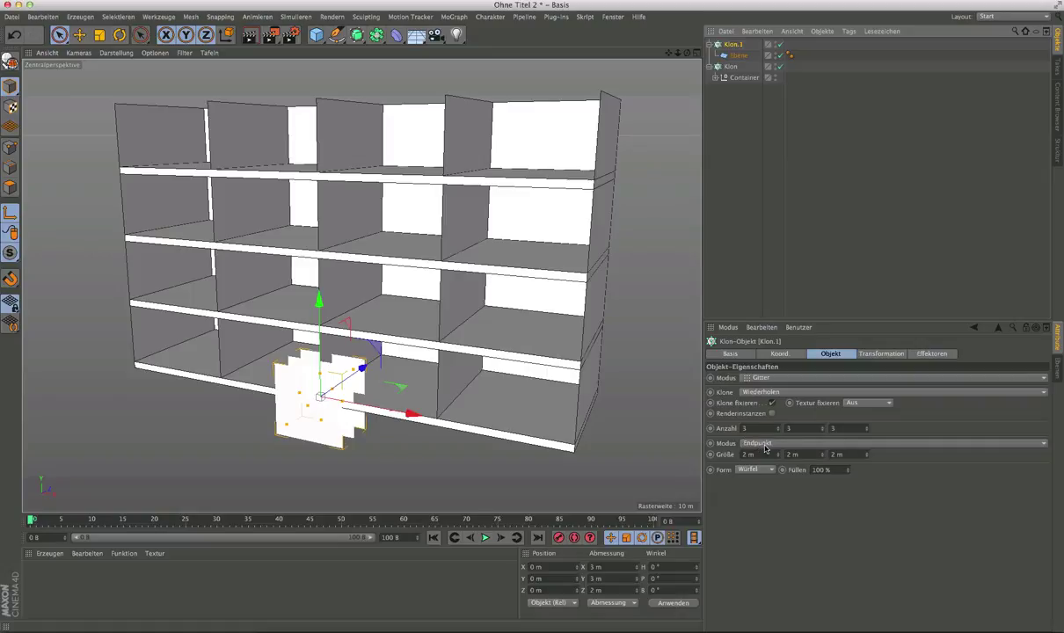
Set the grid to Per Step sizing with counts 20, 12 and 1
left_click(766, 444)
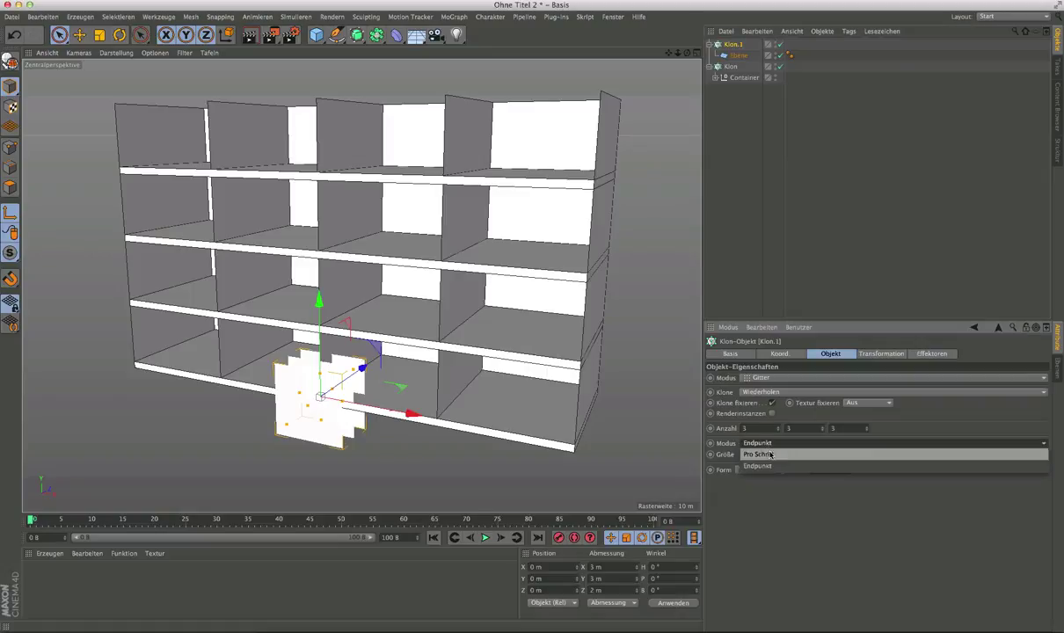
left_click(777, 456)
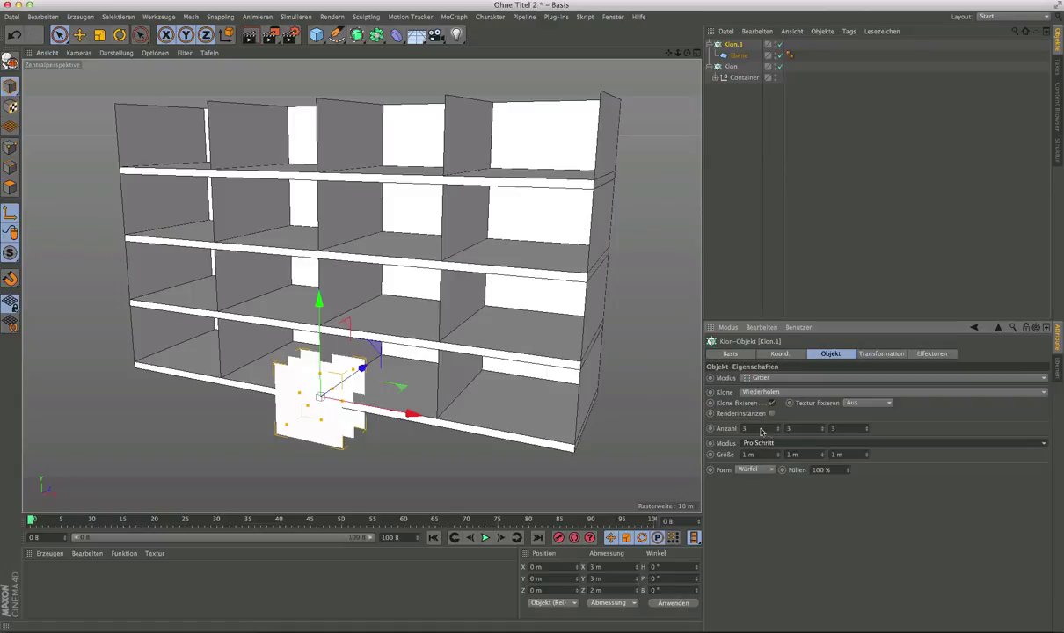
double_click(761, 429)
type("20")
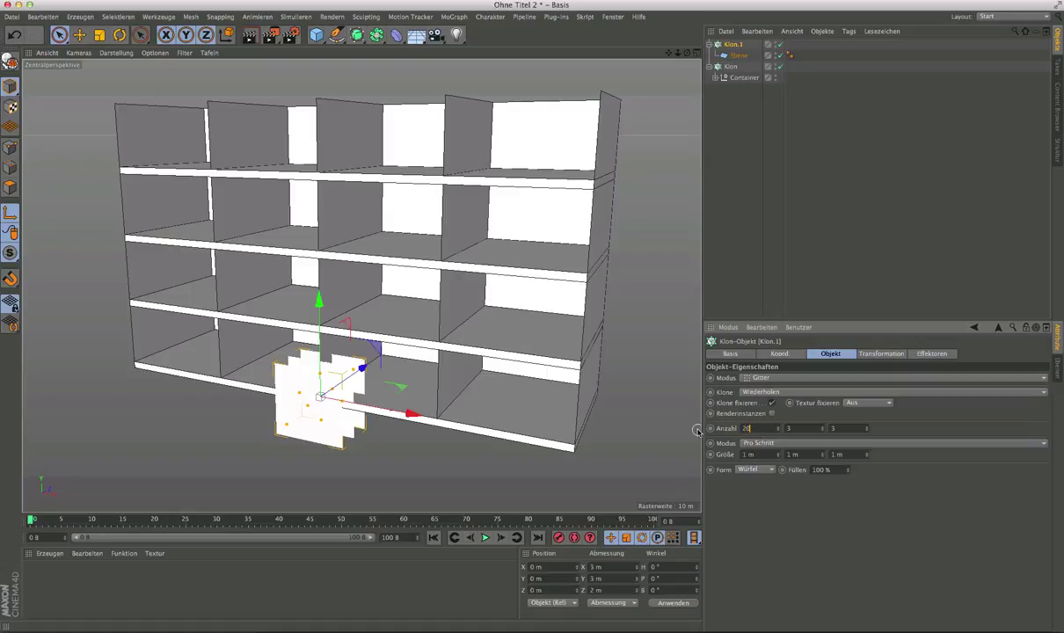
key("Return")
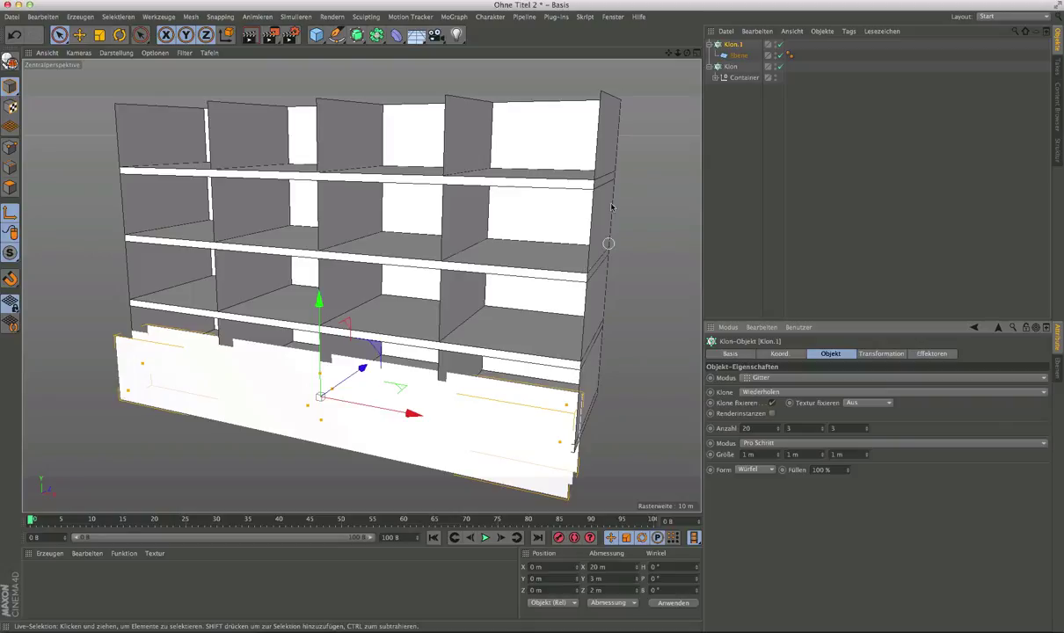
left_click(802, 430)
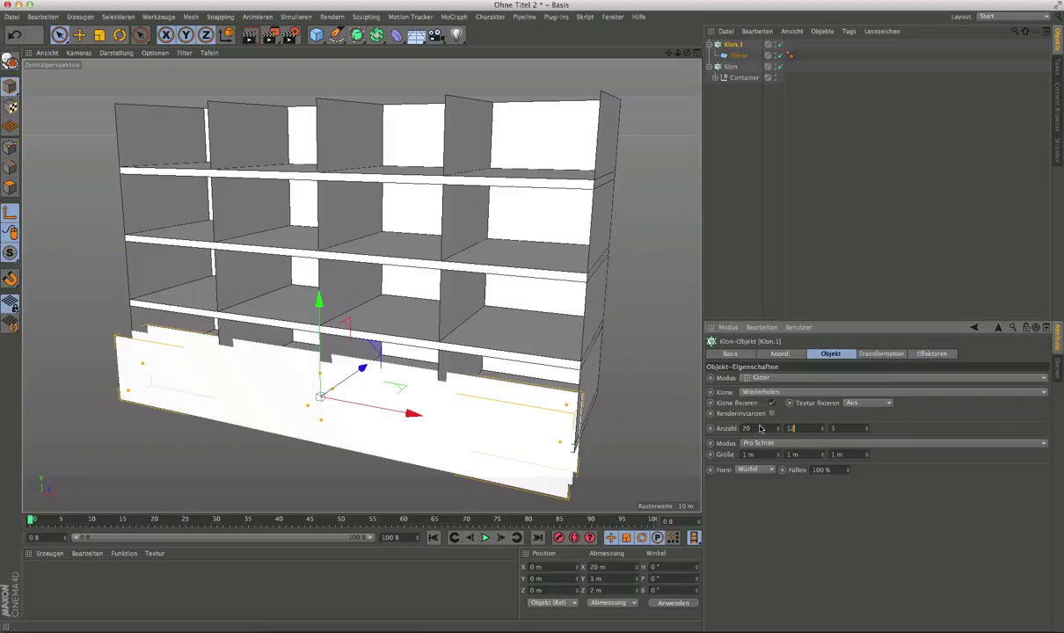
type("12")
key("Return")
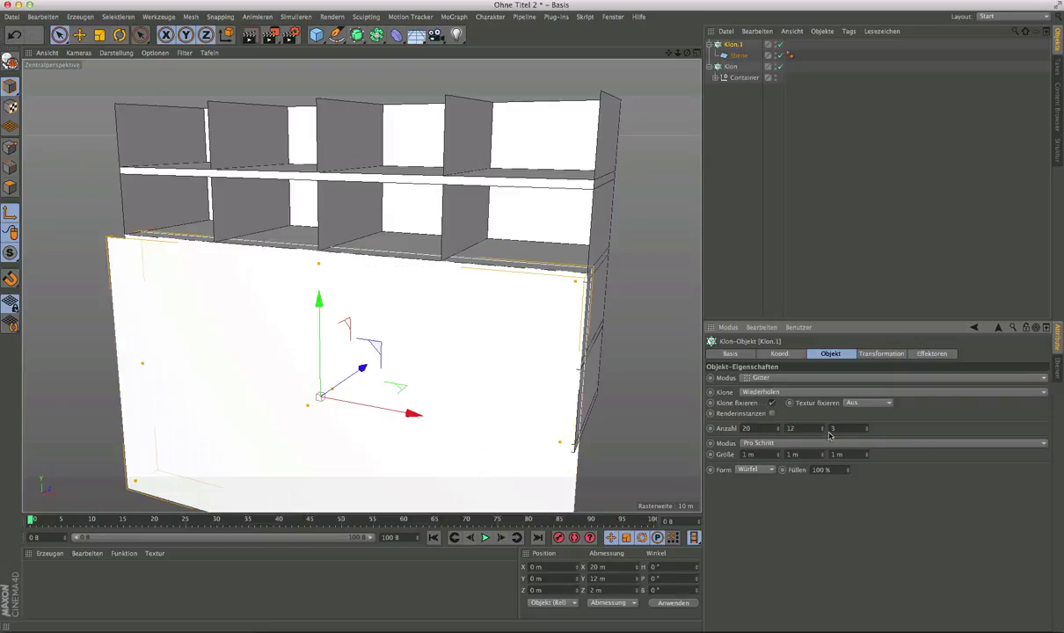
left_click(844, 430)
type("1")
key("Return")
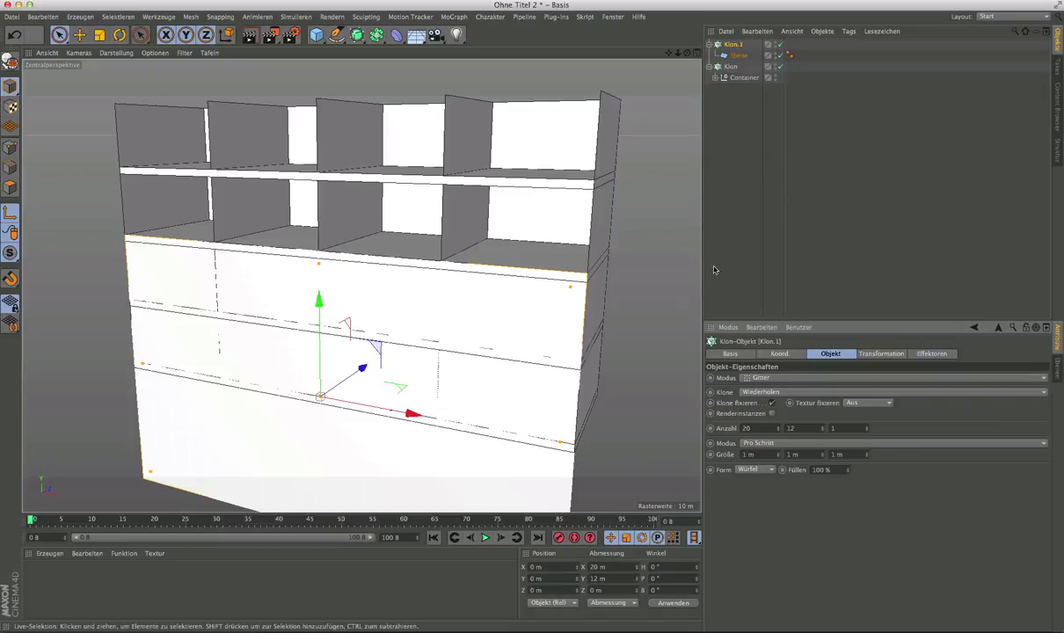
Zoom in on the panel grid and reselect Klon.1 to edit its position
left_click(734, 264)
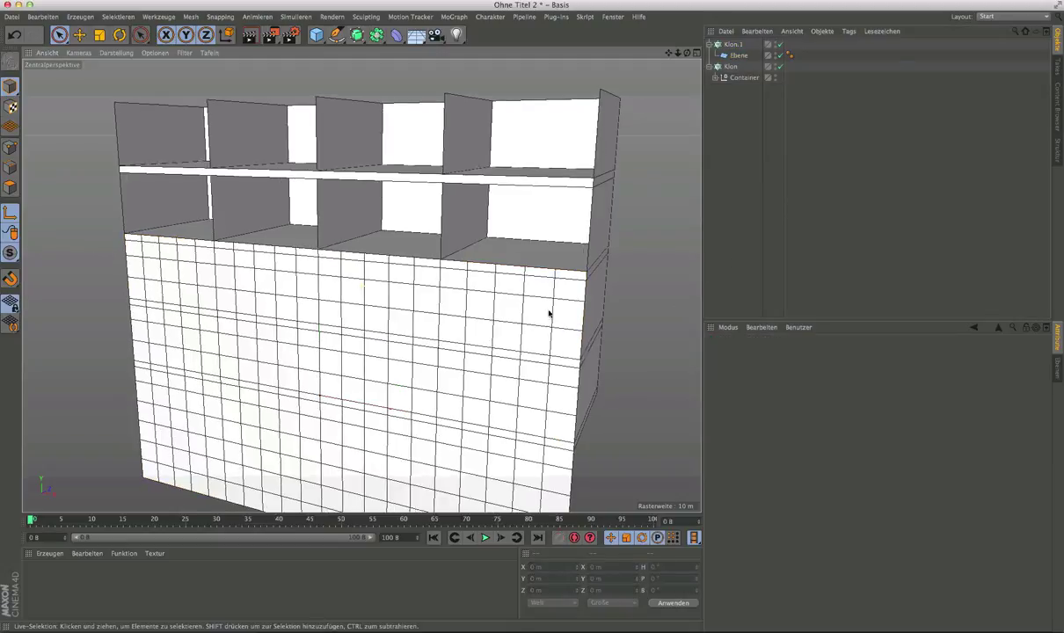
scroll(550, 264, "up", 3)
scroll(549, 251, "up", 1)
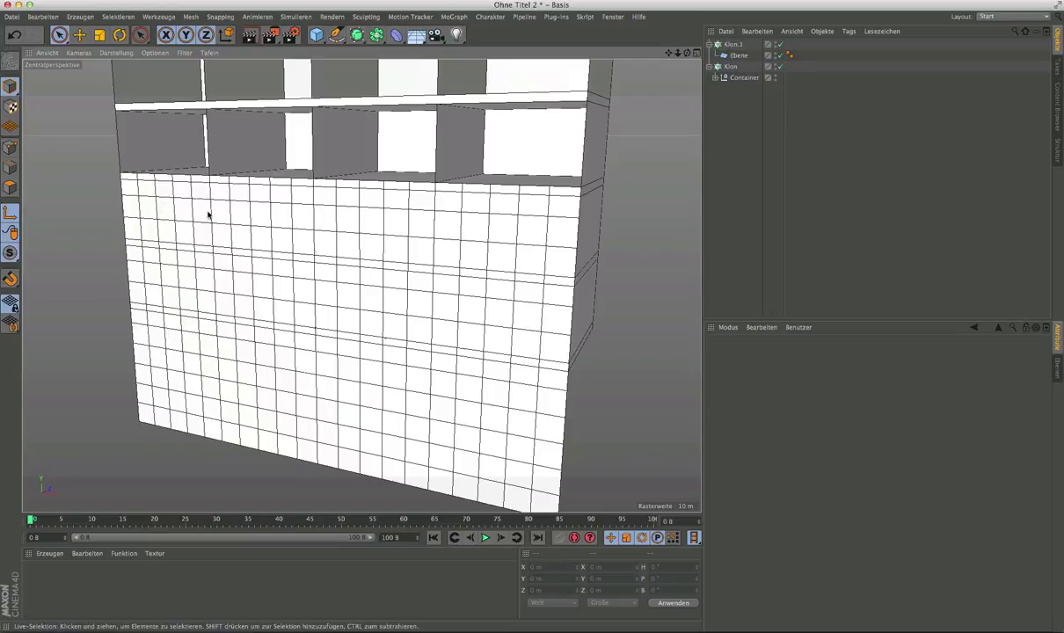
left_click(731, 44)
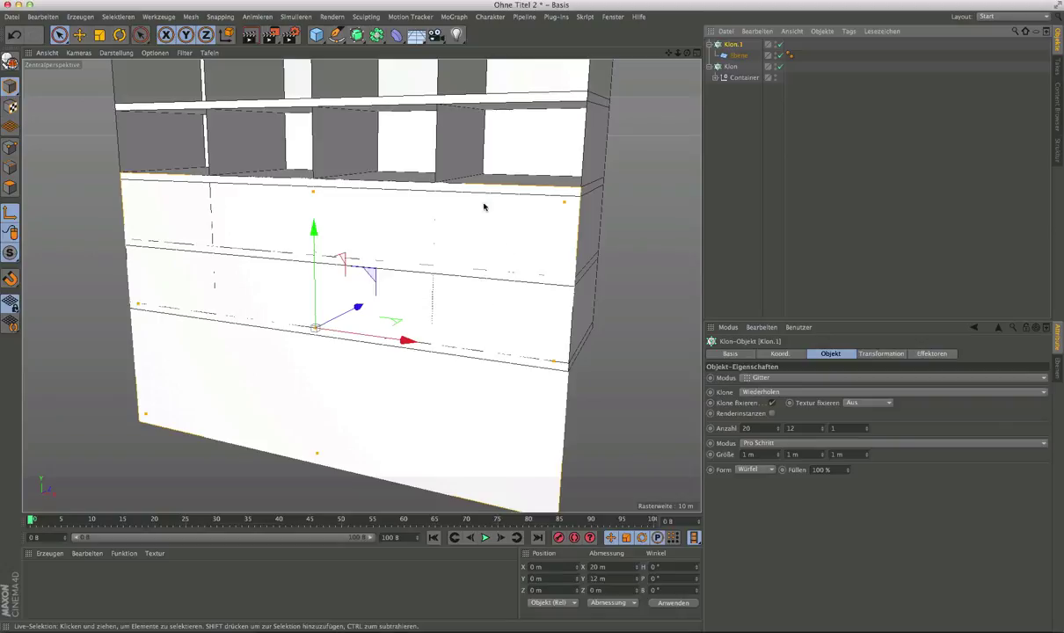
left_click(536, 579)
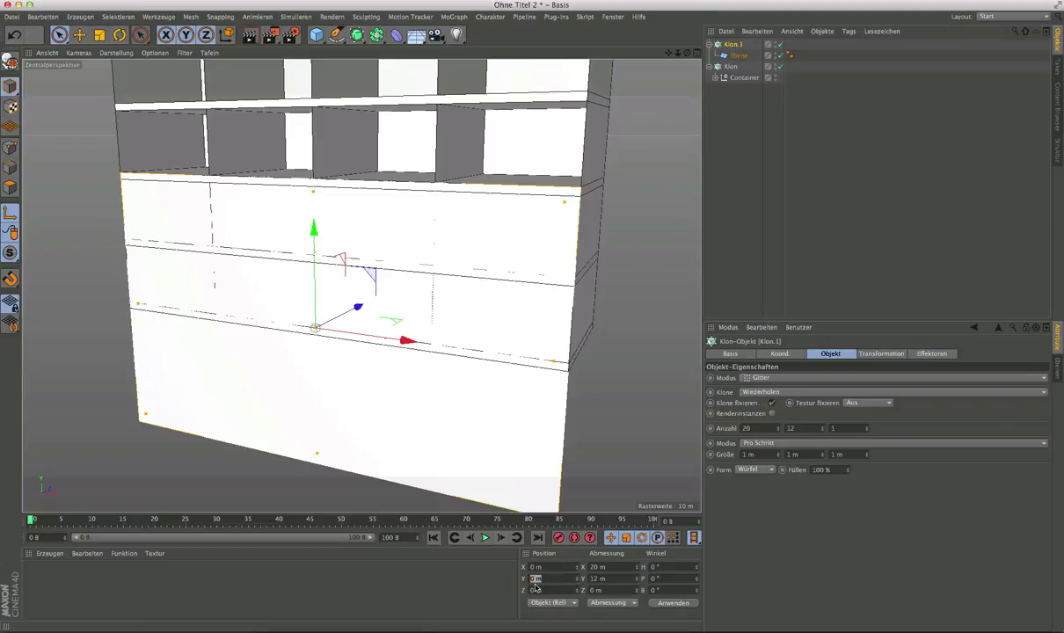
Set Klon.1's Y position to 6 m, zoom to check the wall, then reselect Klon.1
type("6")
key("Return")
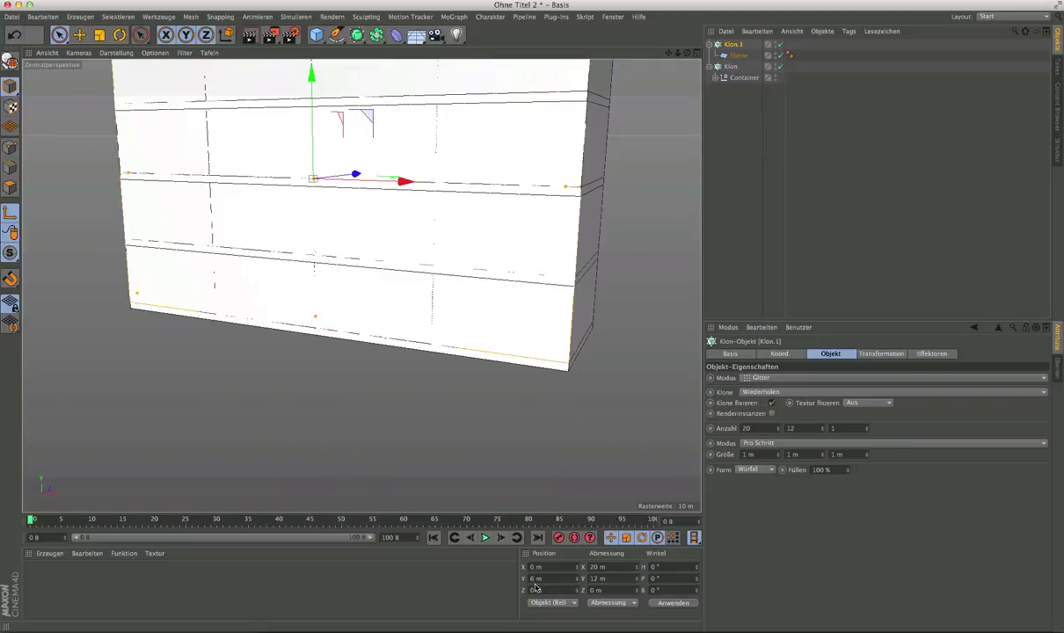
scroll(453, 376, "down", 3)
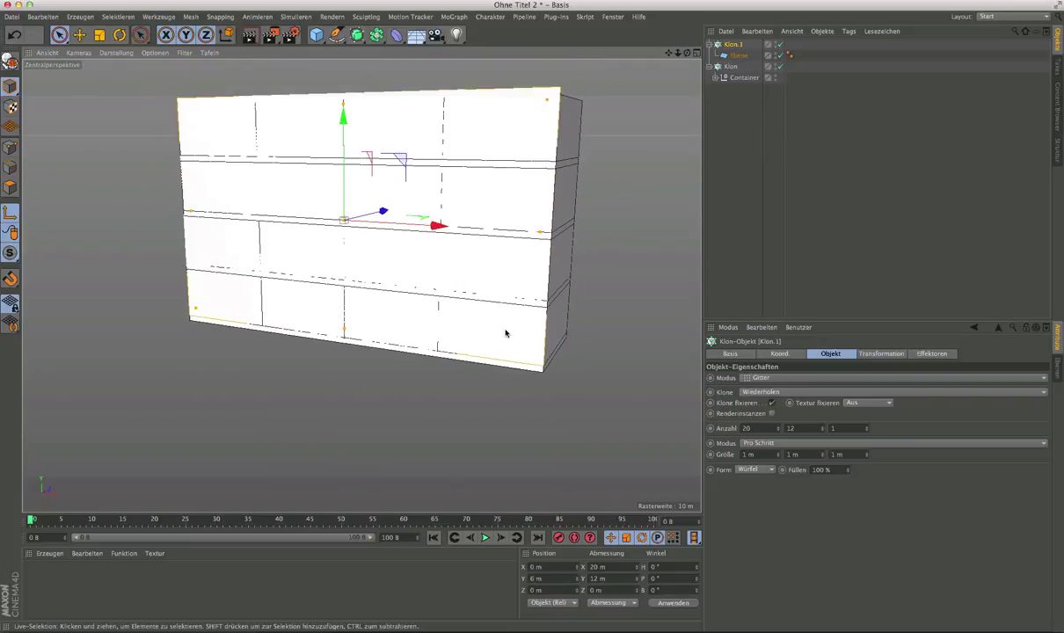
scroll(517, 292, "up", 3)
left_click(728, 264)
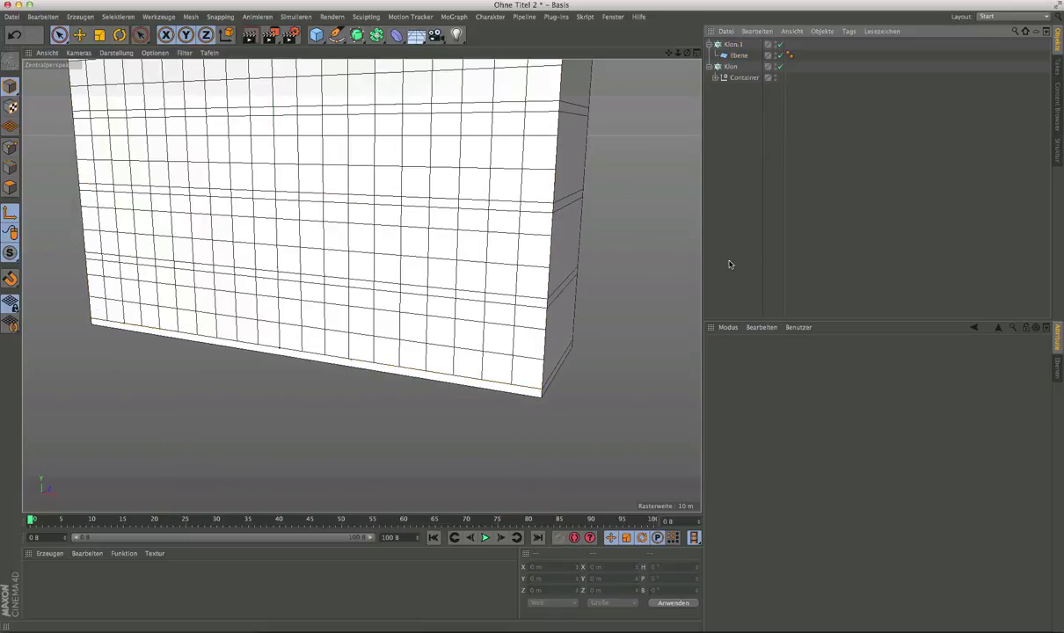
scroll(563, 350, "down", 2)
scroll(518, 338, "down", 2)
scroll(523, 325, "down", 2)
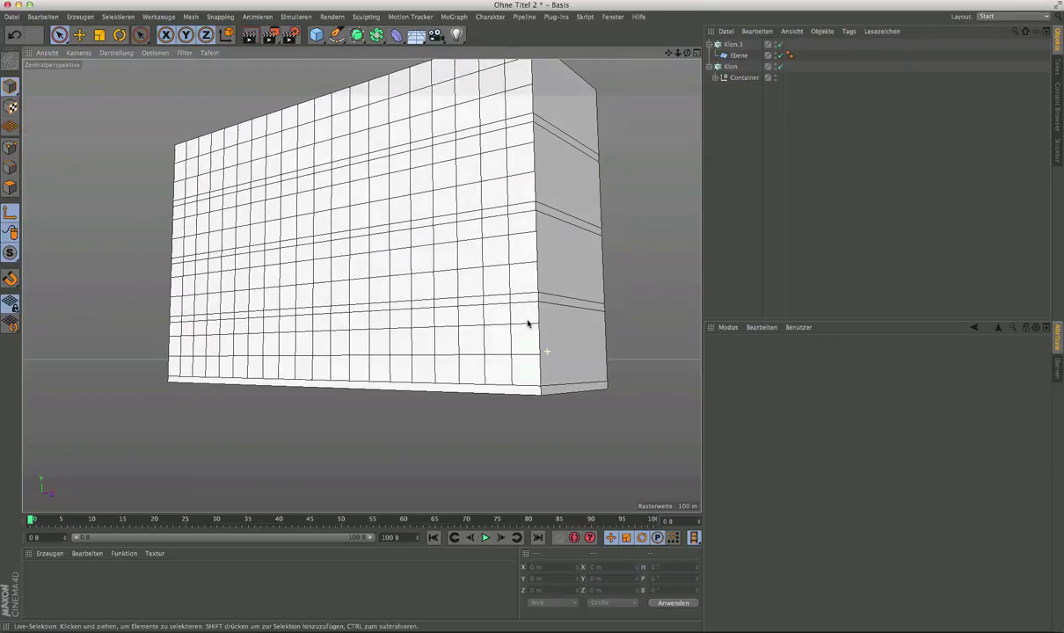
scroll(519, 317, "down", 1)
scroll(510, 327, "up", 2)
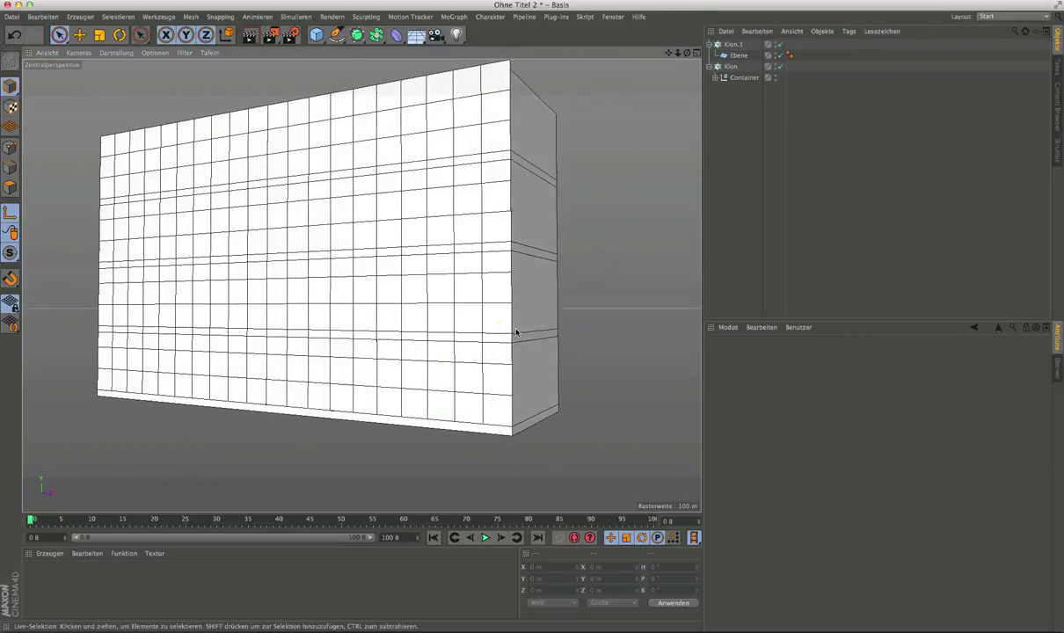
scroll(516, 332, "up", 1)
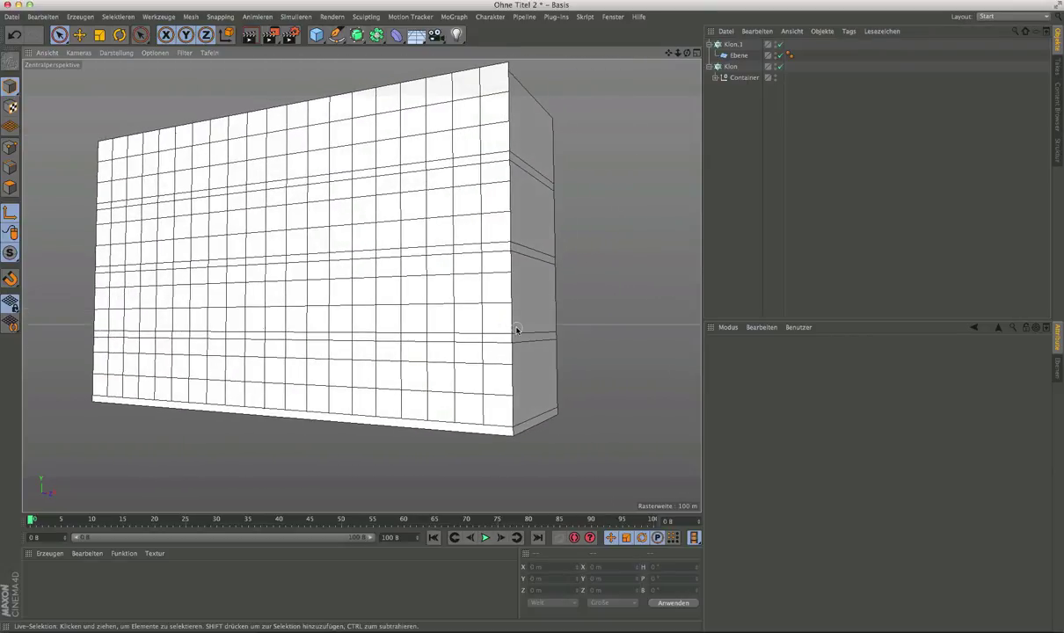
left_click(733, 45)
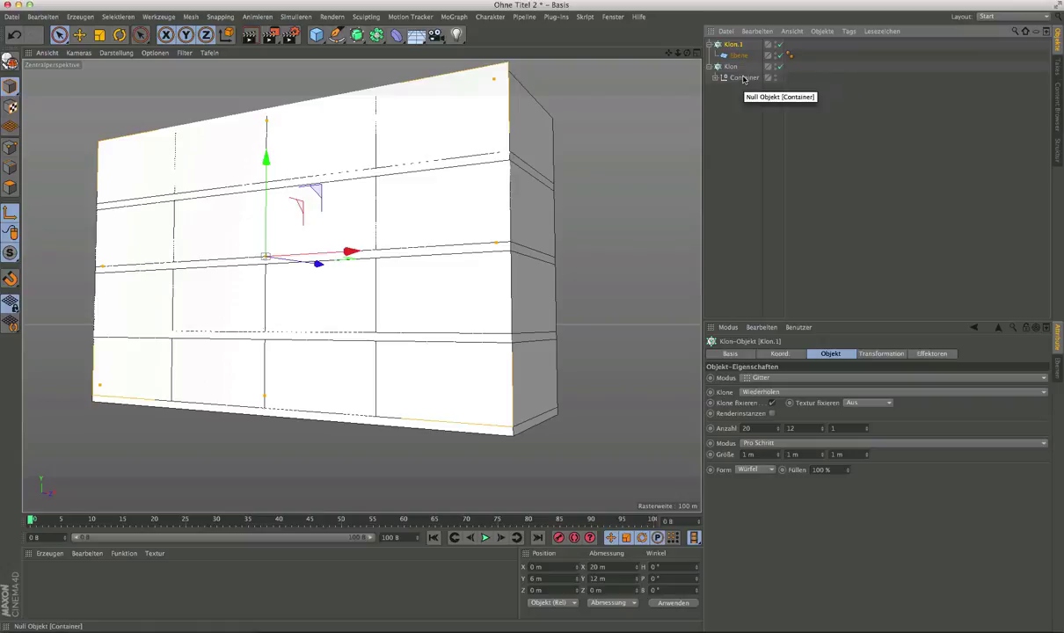
Rename the storey cloner 'Klon Wand + Decke', hide it in the editor, then reselect Klon.1
left_click(732, 67)
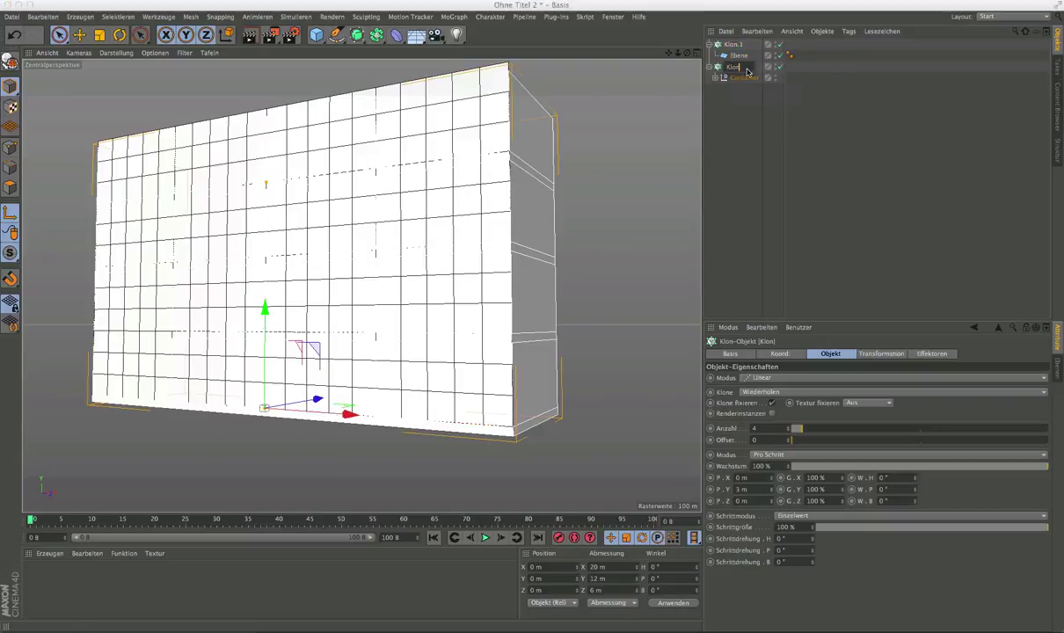
type("Wand")
type(" +")
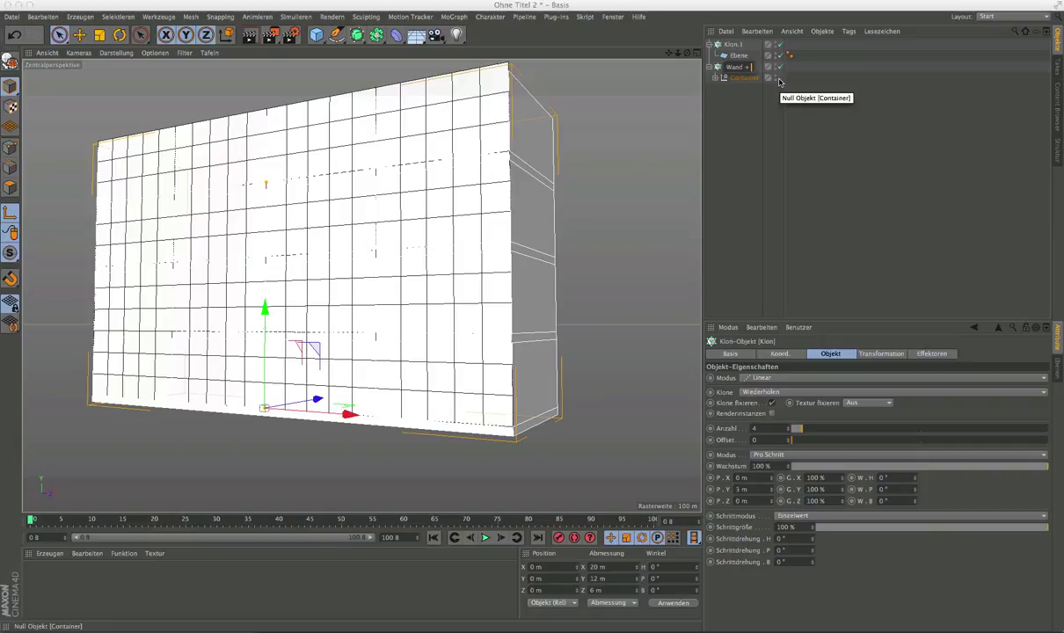
type(" Decke")
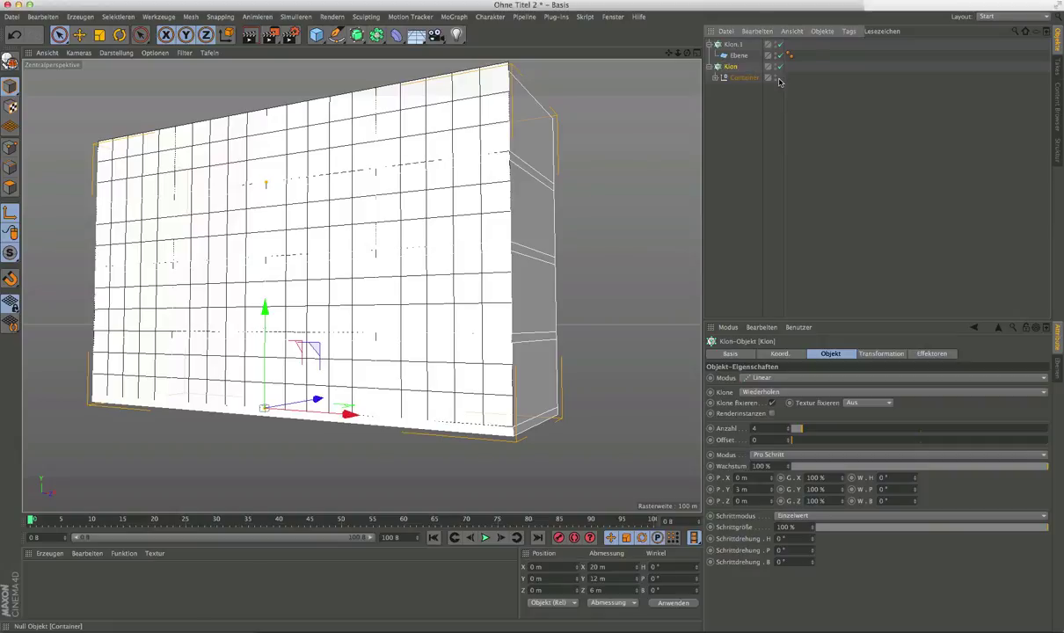
key("Return")
left_click(801, 68)
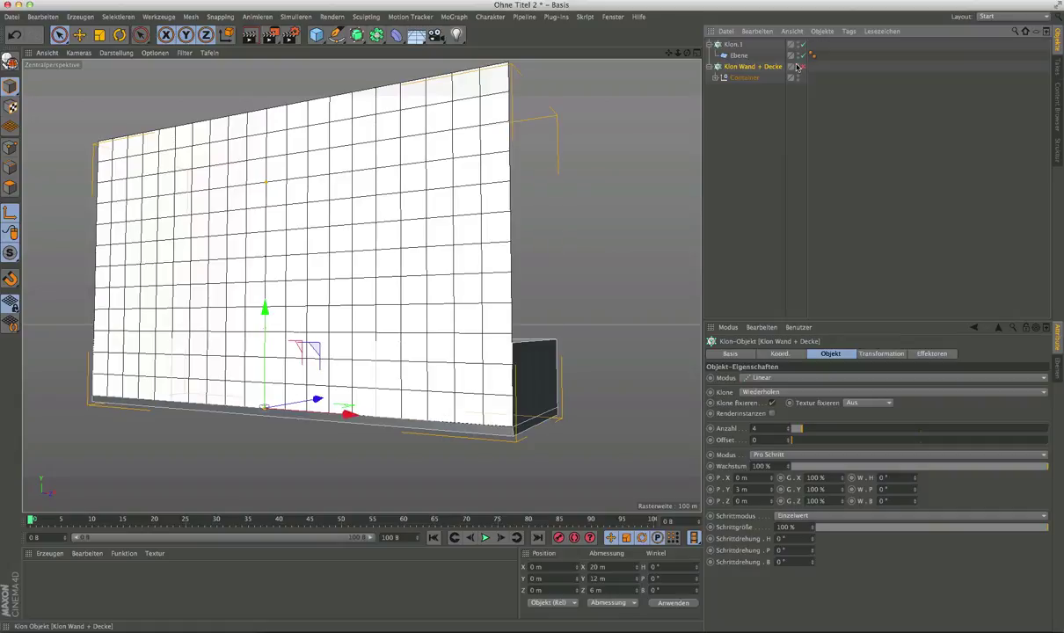
left_click(636, 248)
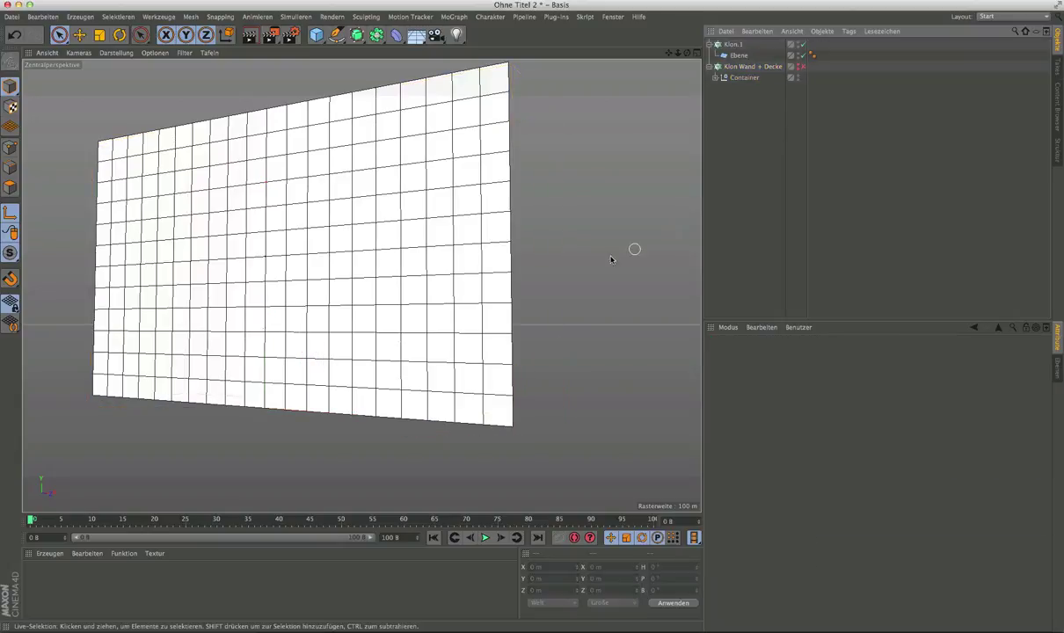
mouse_move(636, 249)
left_mouse_down("alt")
mouse_move(514, 285)
mouse_move(530, 284)
left_mouse_up("alt")
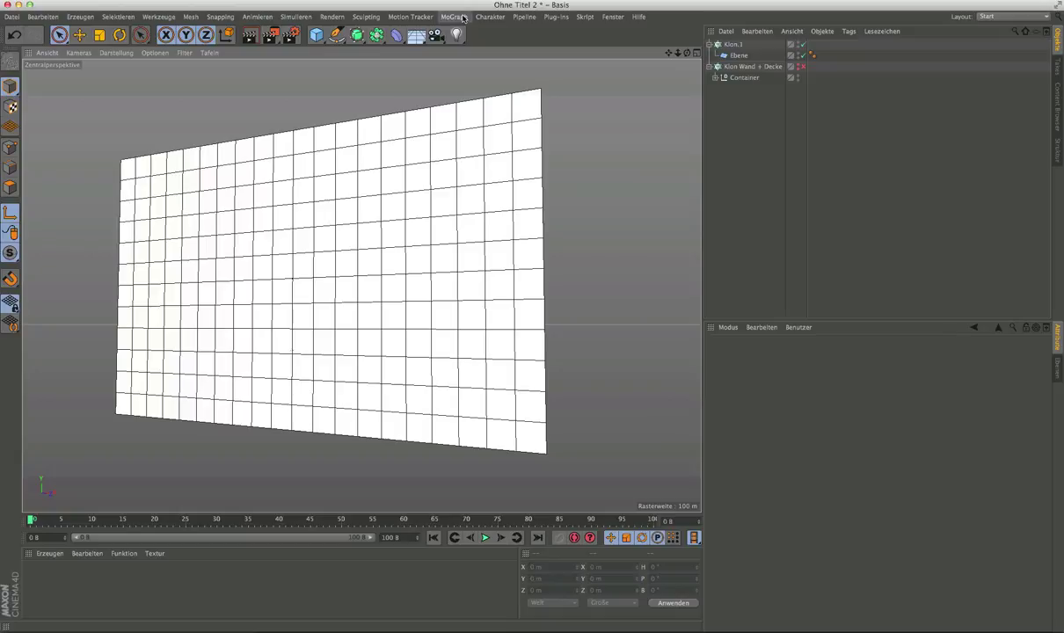
left_click(735, 46)
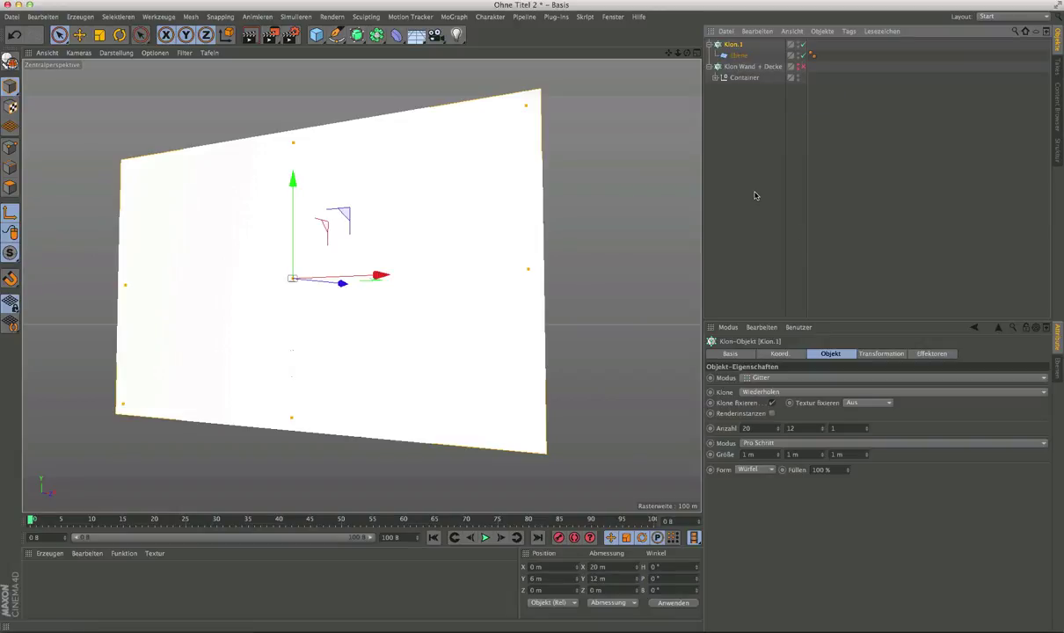
Add a Zufall random effector with Position off, Rotation on, and raised heading rotation
left_click(455, 16)
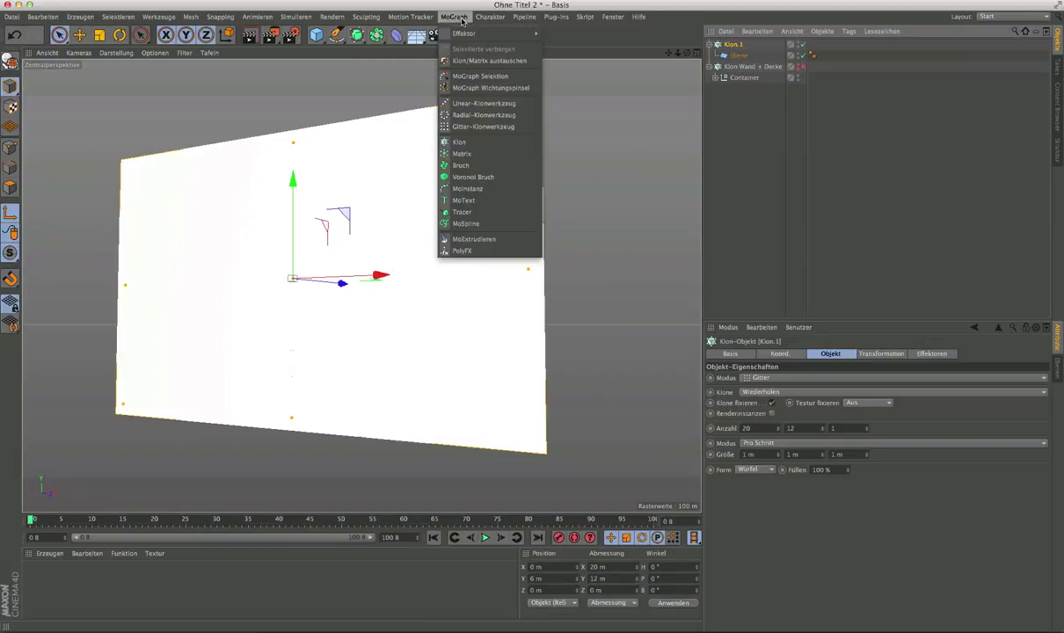
mouse_move(483, 34)
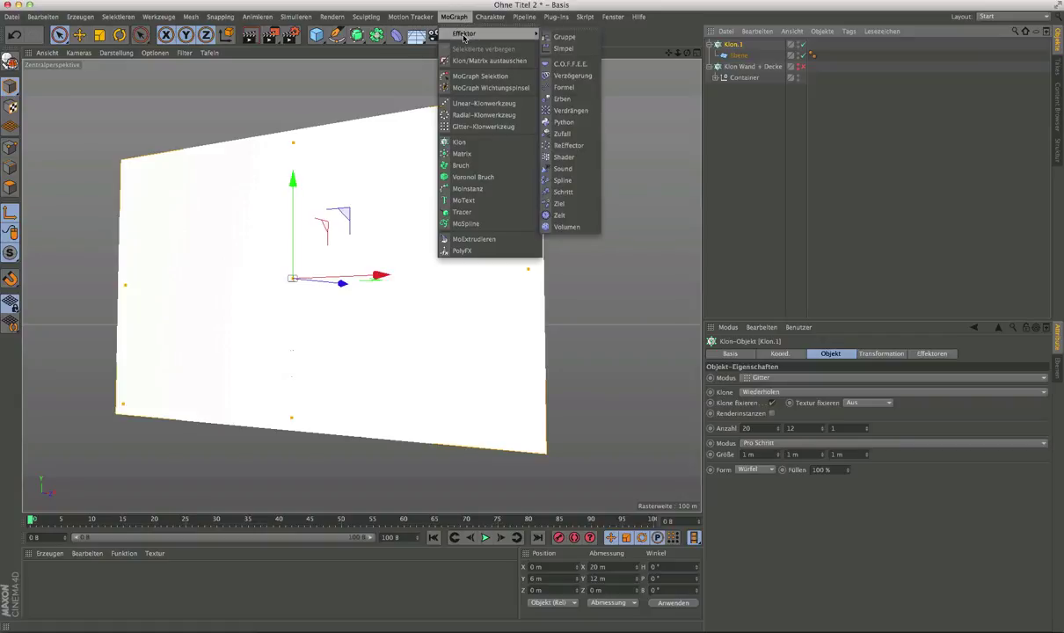
left_click(563, 136)
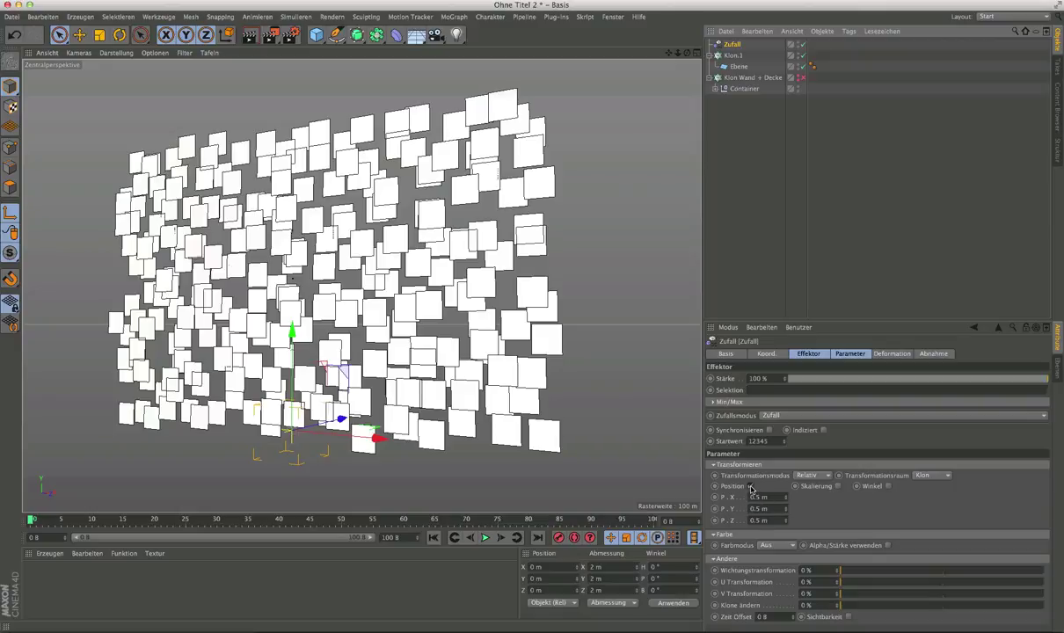
left_click(750, 486)
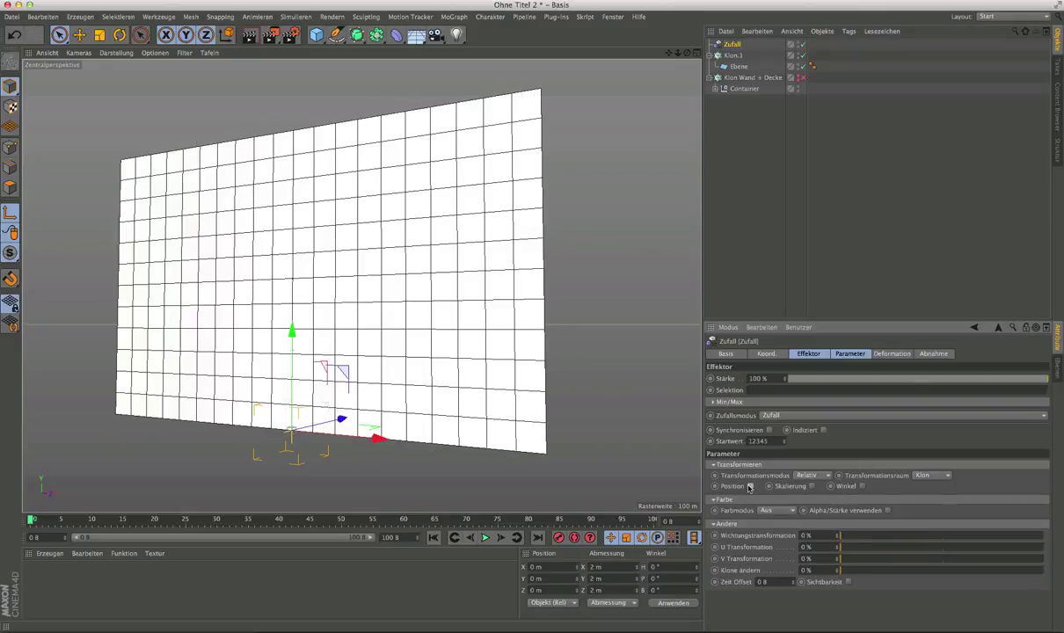
left_click(861, 486)
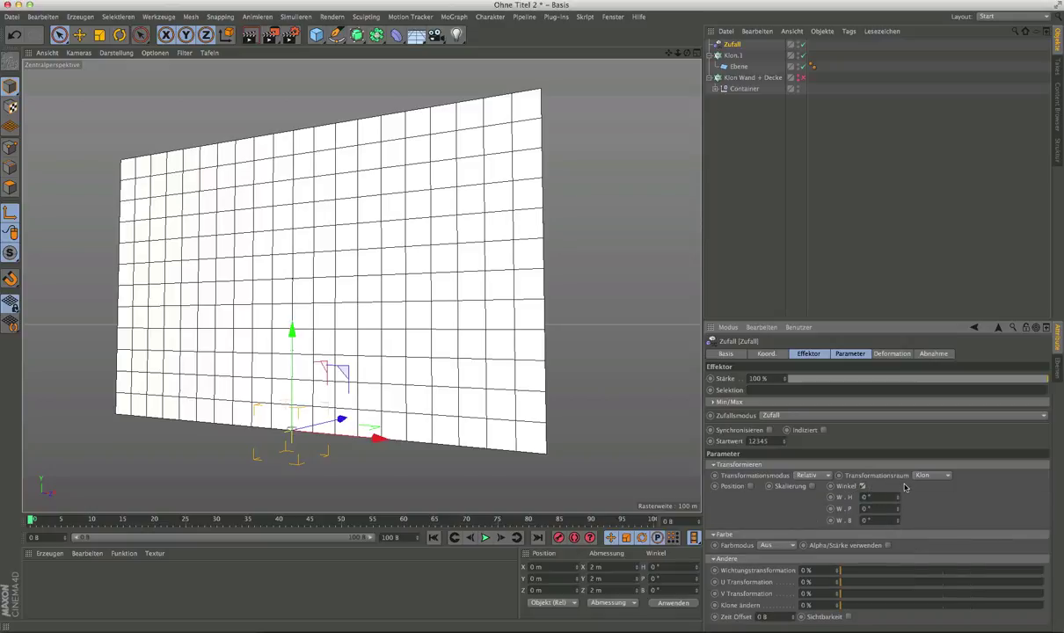
mouse_move(897, 498)
left_mouse_down()
mouse_move(919, 498)
mouse_move(901, 498)
mouse_move(913, 509)
left_mouse_up()
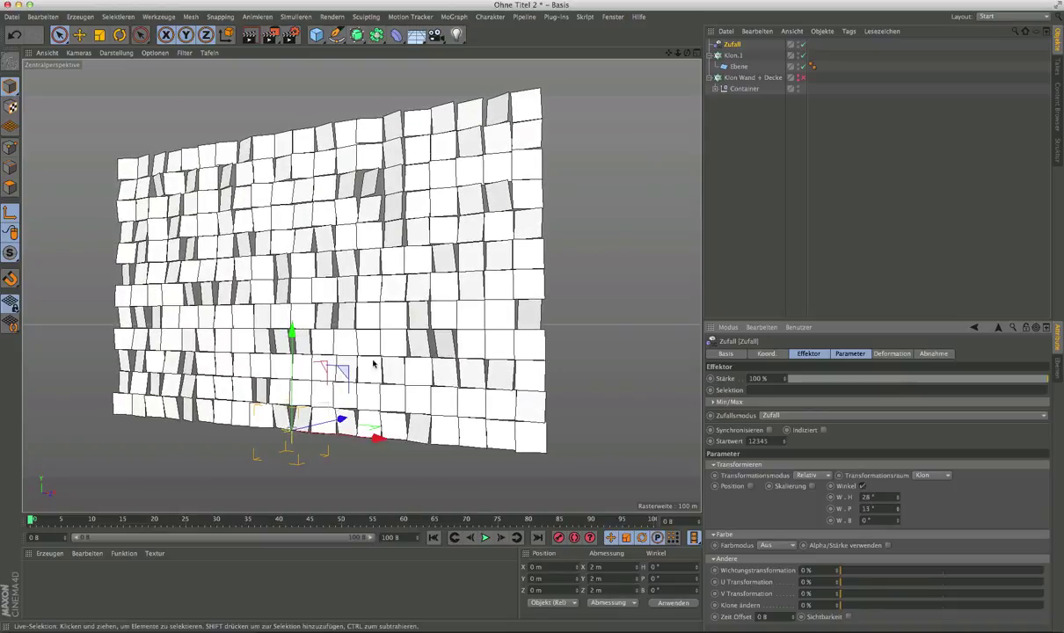
Zoom and orbit to inspect the randomly tilted panels, then reselect Klon.1
scroll(363, 351, "up", 4)
mouse_move(294, 315)
left_mouse_down("alt")
mouse_move(471, 298)
mouse_move(306, 283)
mouse_move(286, 420)
mouse_move(359, 339)
mouse_move(360, 221)
mouse_move(349, 351)
left_mouse_up("alt")
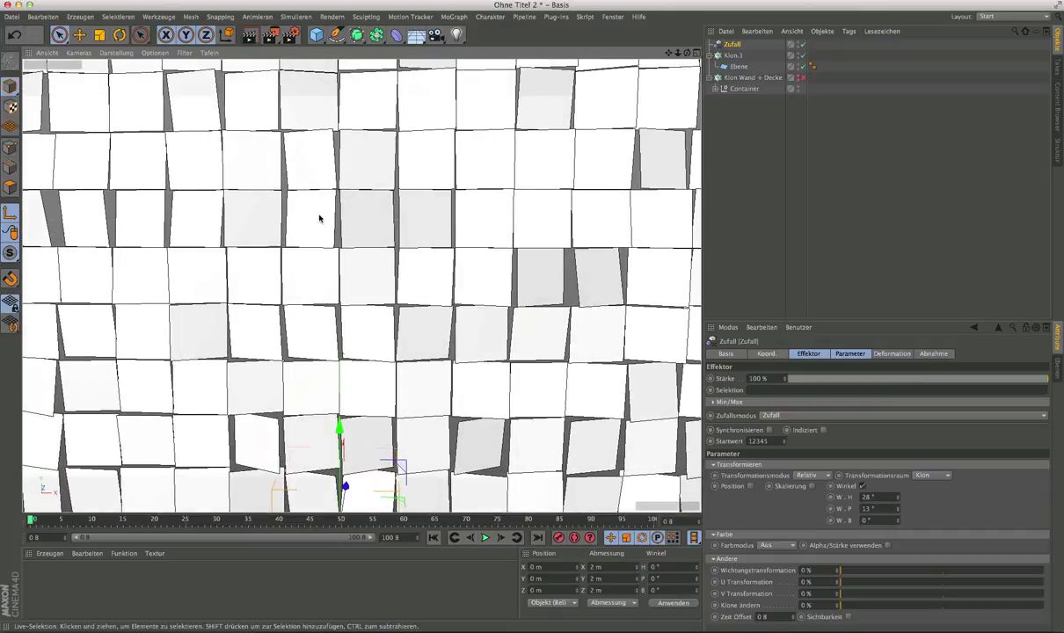
scroll(319, 218, "up", 3)
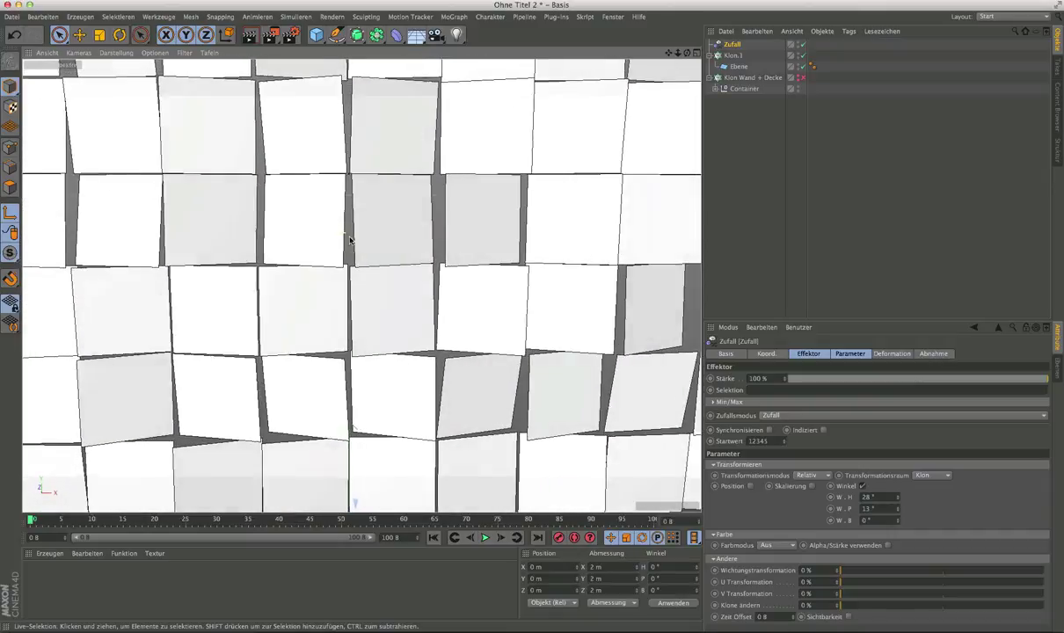
mouse_move(349, 238)
left_mouse_down("alt")
mouse_move(328, 244)
mouse_move(321, 261)
mouse_move(328, 292)
mouse_move(380, 247)
left_mouse_up("alt")
scroll(380, 247, "up", 2)
left_click(733, 54)
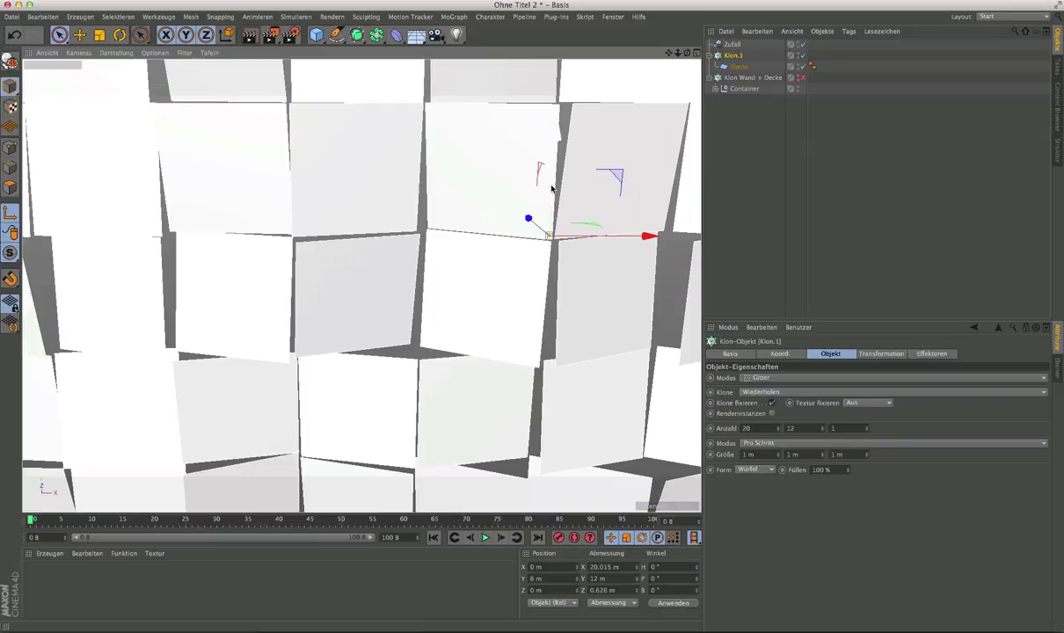
scroll(514, 184, "down", 2)
scroll(513, 184, "down", 3)
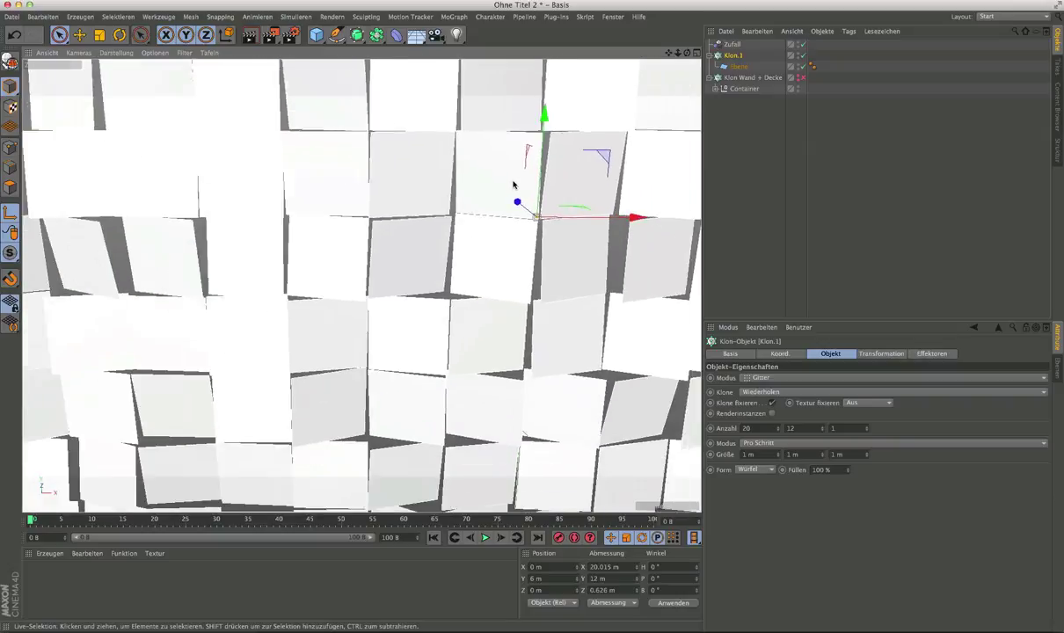
scroll(514, 184, "down", 3)
scroll(514, 184, "down", 3)
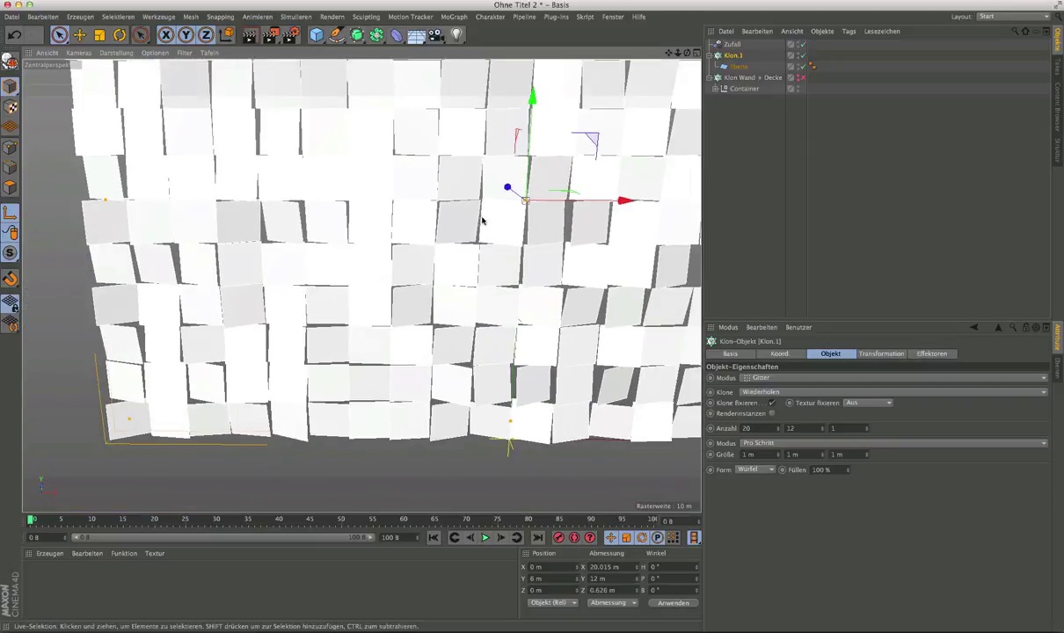
middle_click_drag(482, 221, 432, 284, "alt")
mouse_move(432, 283)
left_mouse_down("alt")
mouse_move(463, 249)
mouse_move(404, 263)
mouse_move(449, 259)
left_mouse_up("alt")
scroll(435, 287, "down", 2)
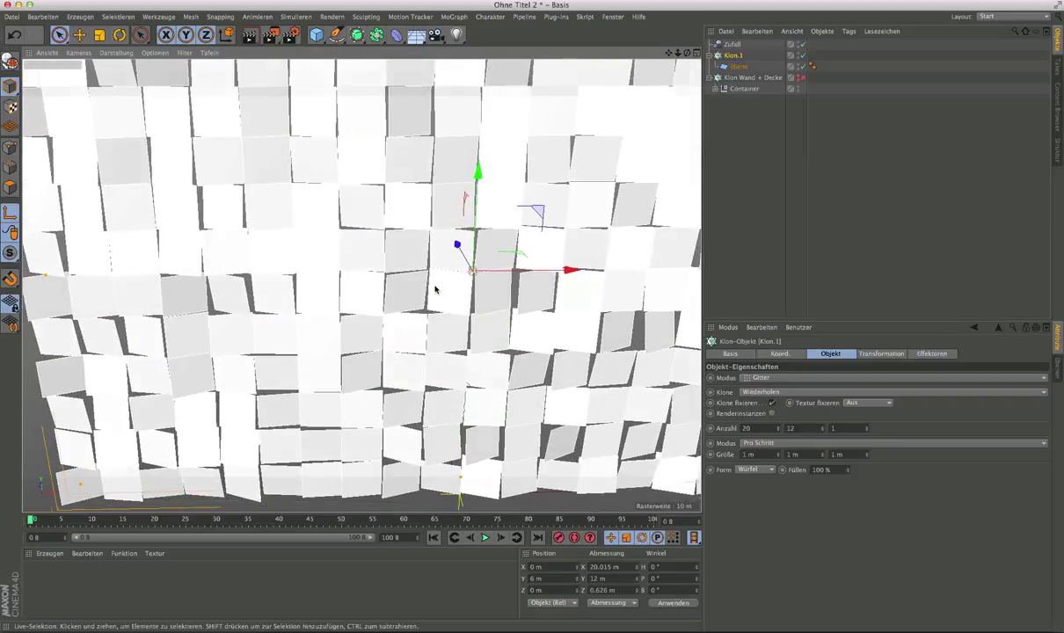
scroll(435, 288, "down", 1)
scroll(434, 288, "down", 2)
scroll(419, 290, "down", 2)
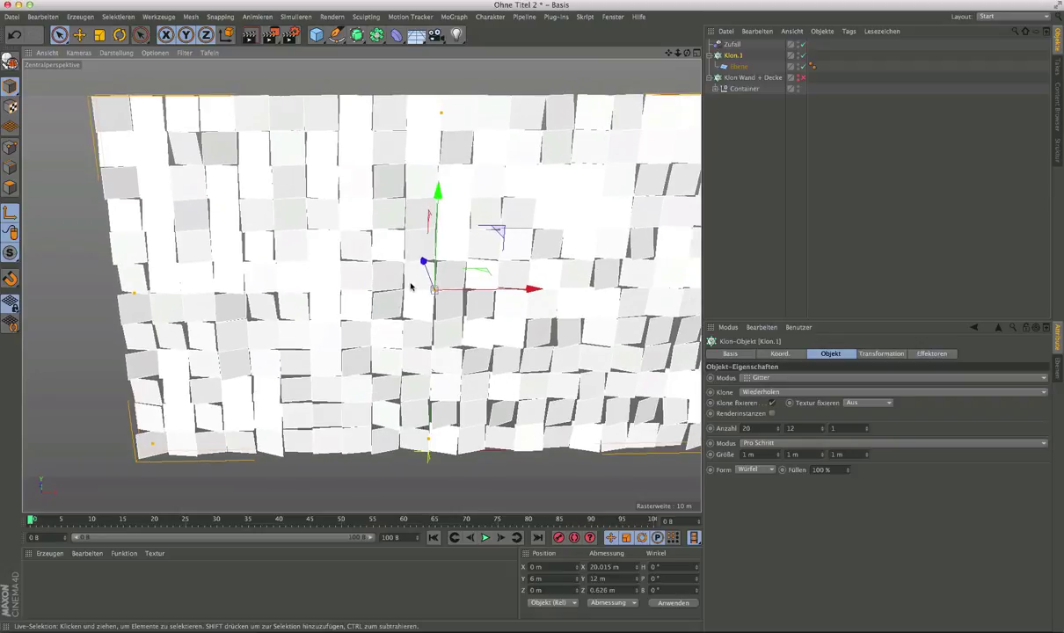
left_click_drag(413, 287, 415, 293, "alt")
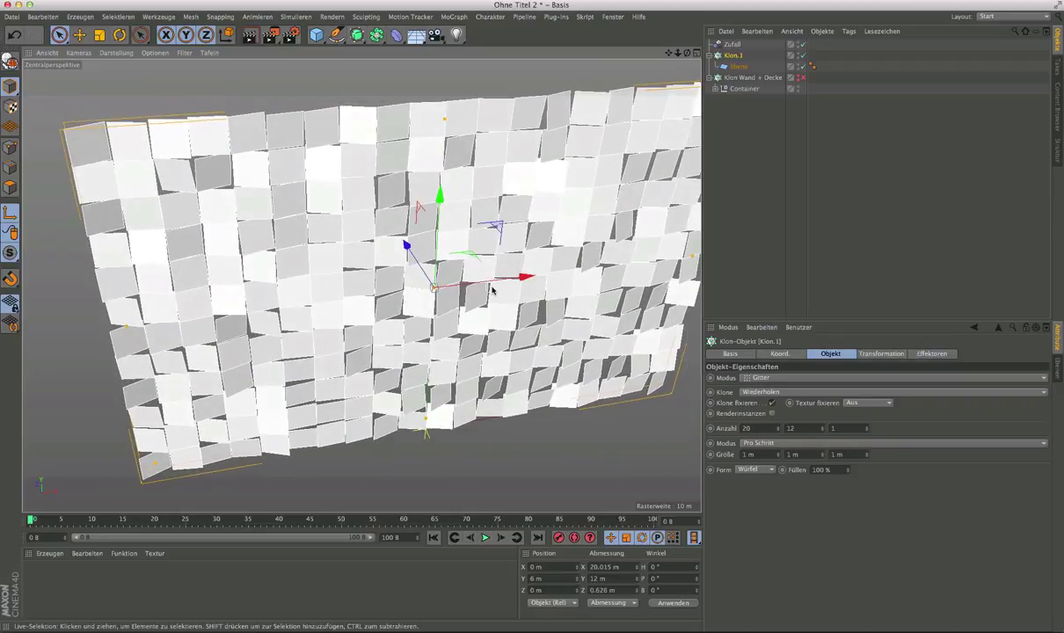
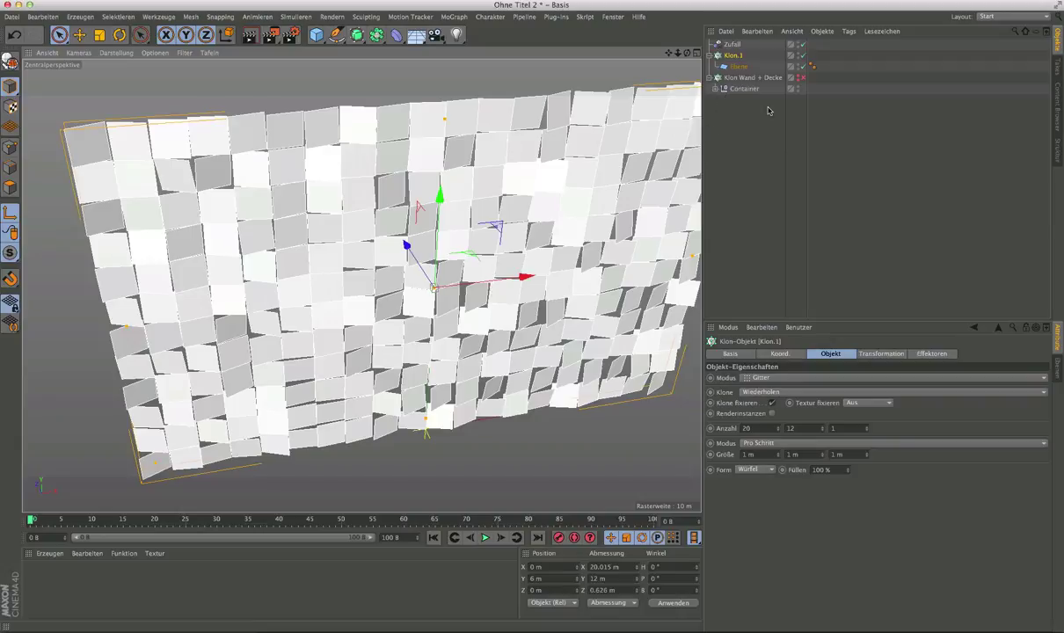
Delete the Zufall effector and convert Klon.1's current state into an object ('Akt. Zustand in Objekt wandeln')
left_click(734, 45)
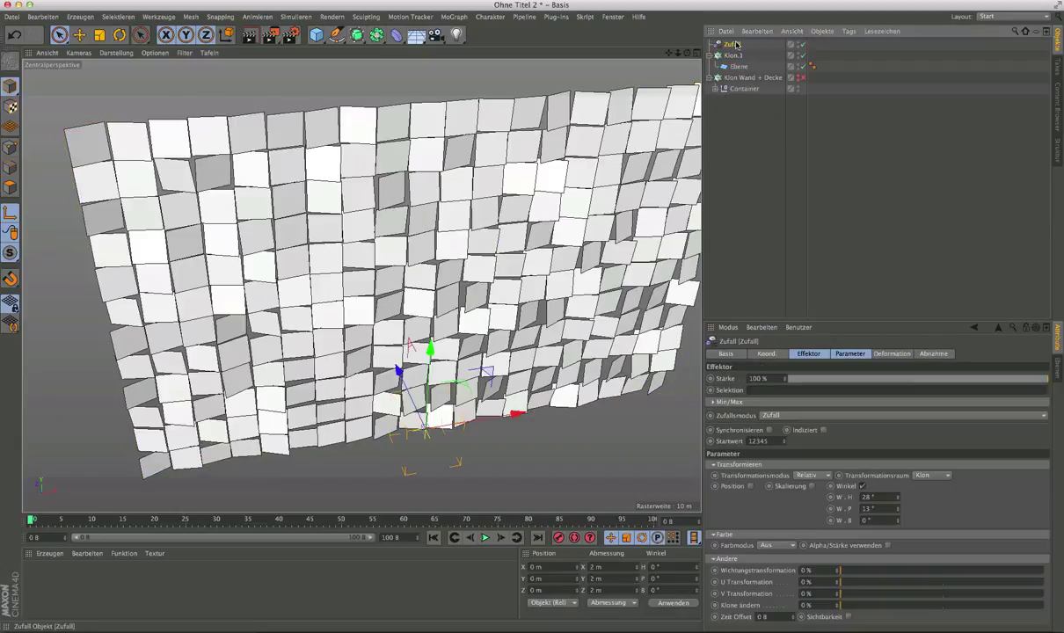
key("Delete")
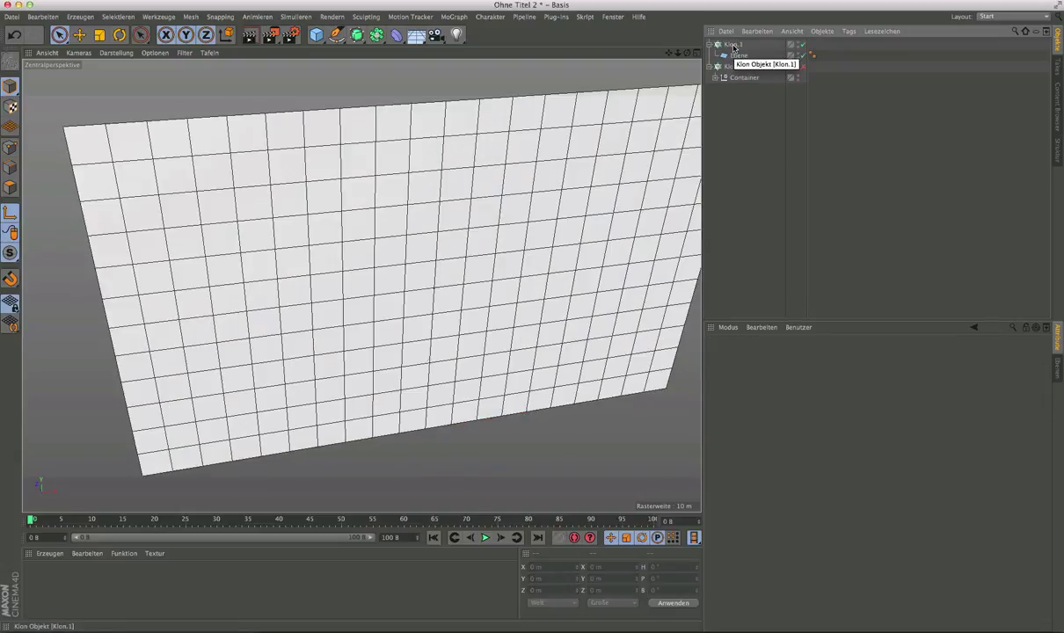
left_click(731, 46)
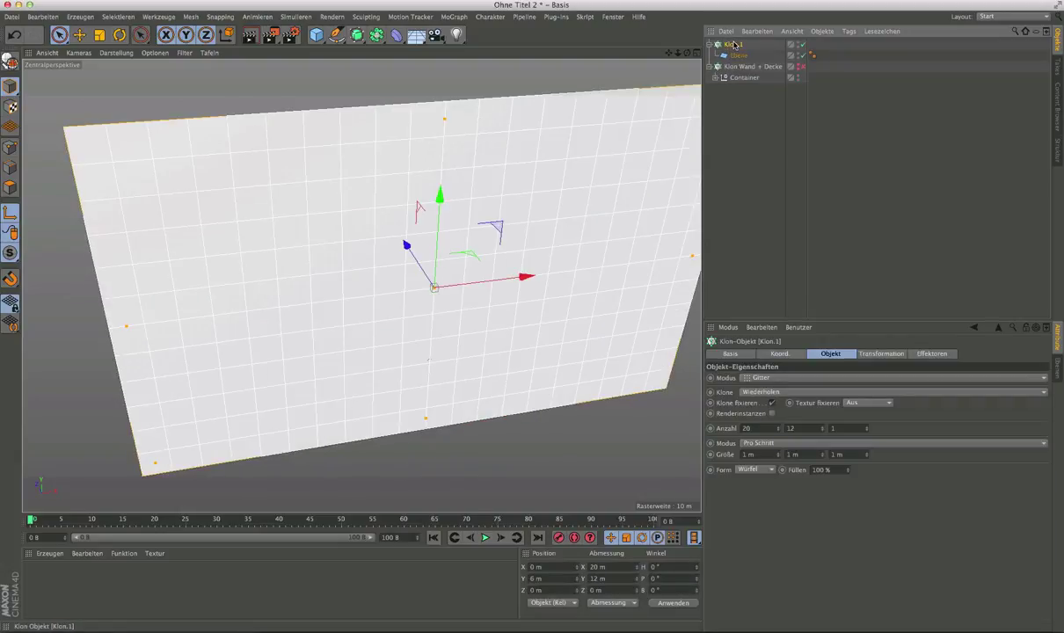
right_click(730, 45)
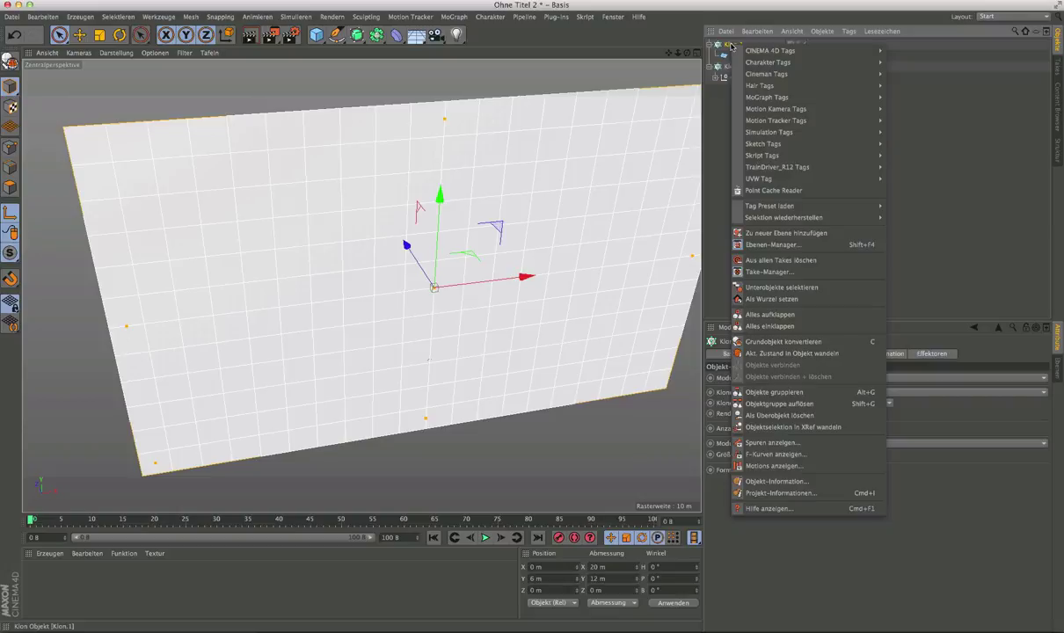
left_click(788, 354)
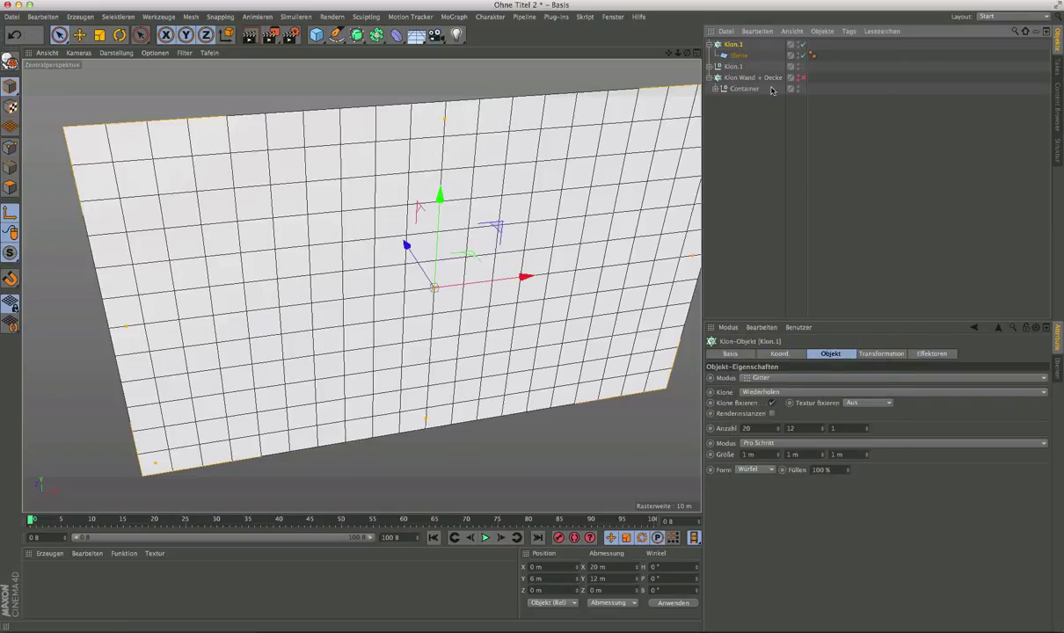
Move the new Klon.1 group above the original cloner and hide the cloner in the viewport
left_click(732, 68)
left_click_drag(729, 41, 728, 41)
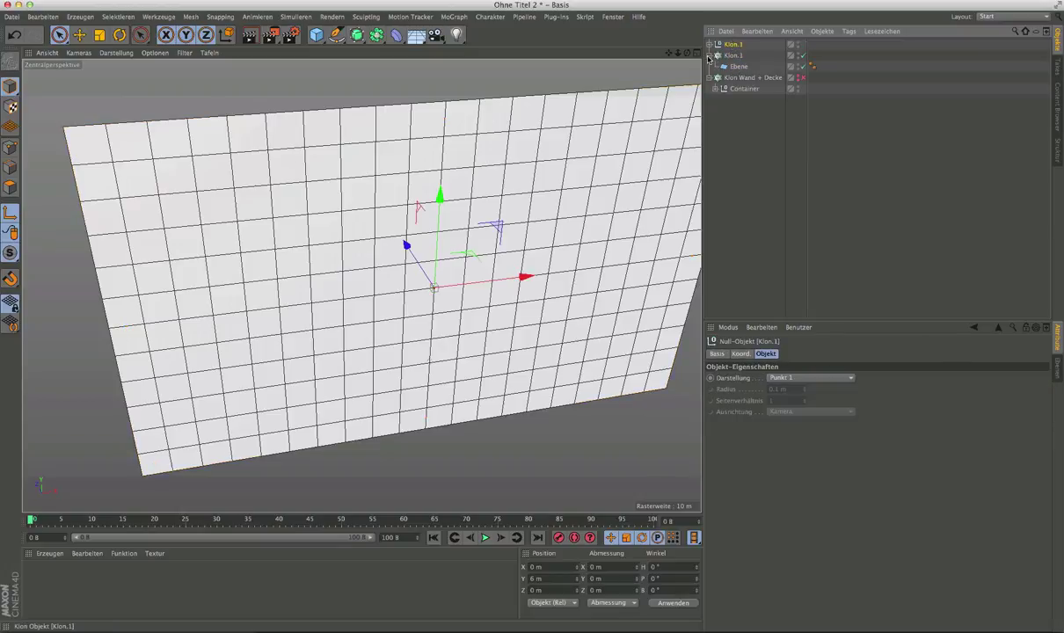
left_click(709, 56)
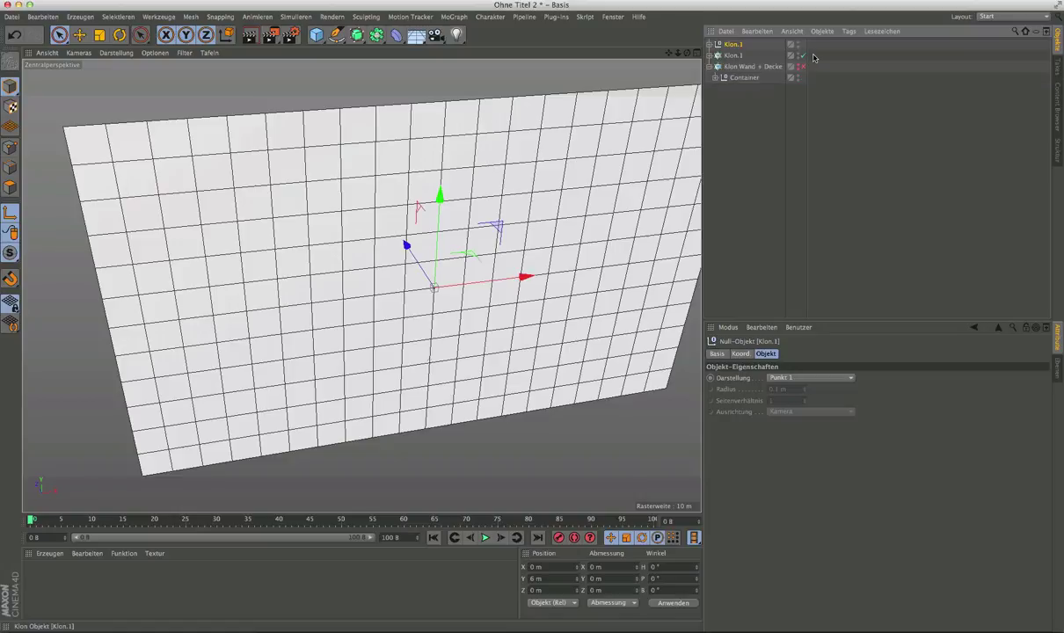
left_click(802, 59)
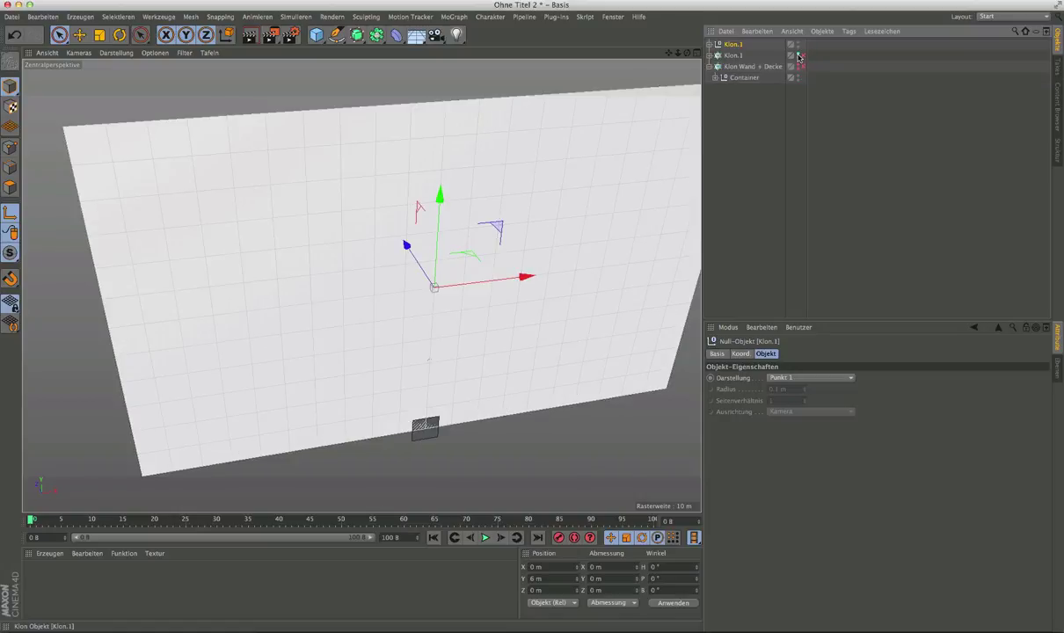
left_click(800, 56)
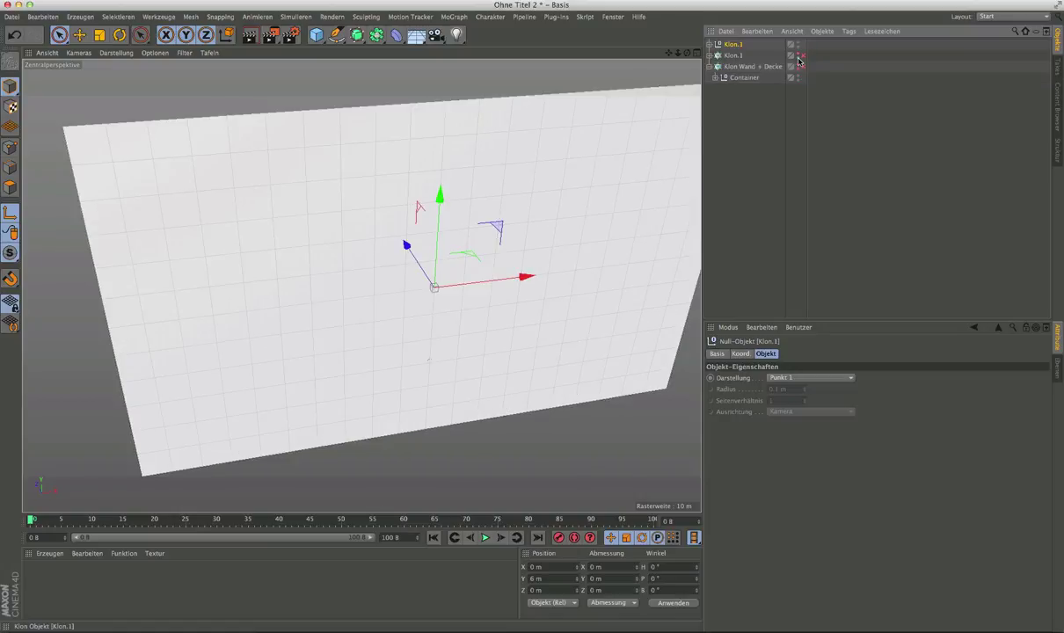
left_click(709, 44)
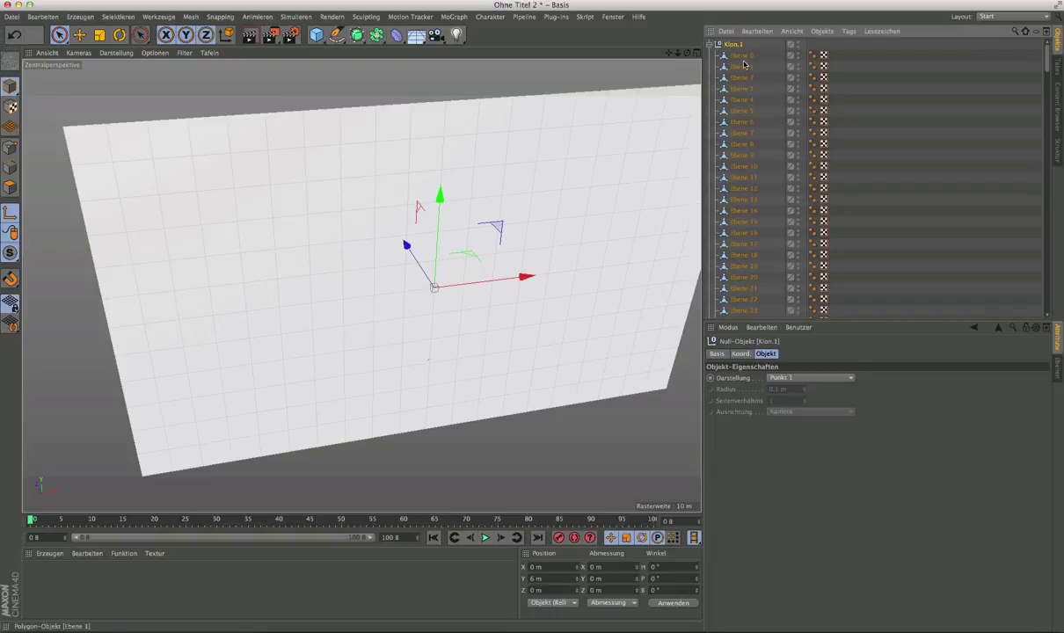
left_click(744, 56)
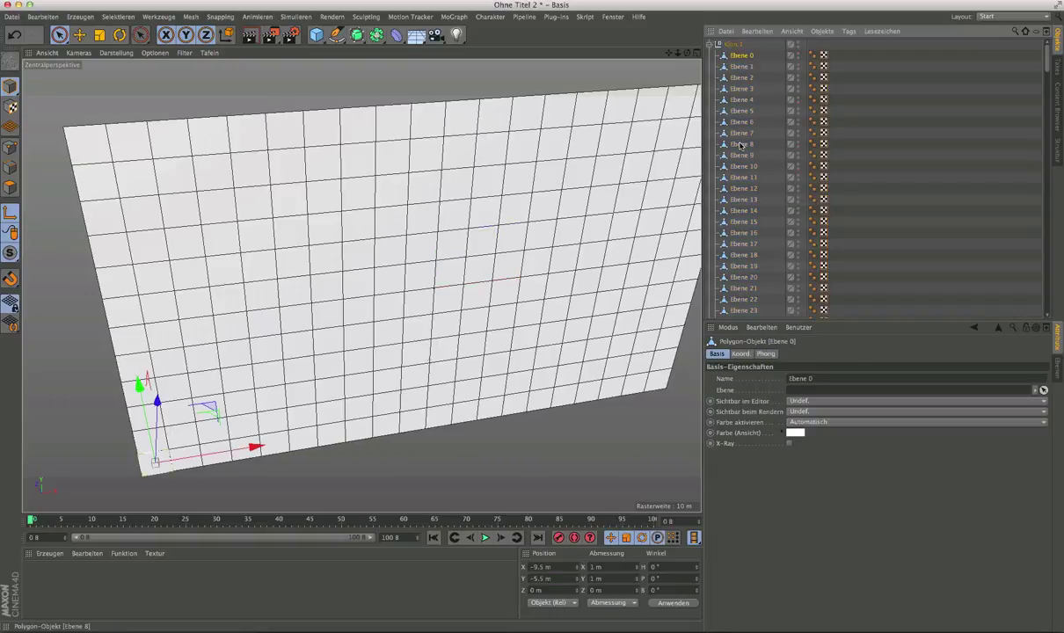
scroll(757, 220, "down", 20)
left_click(767, 281, "shift")
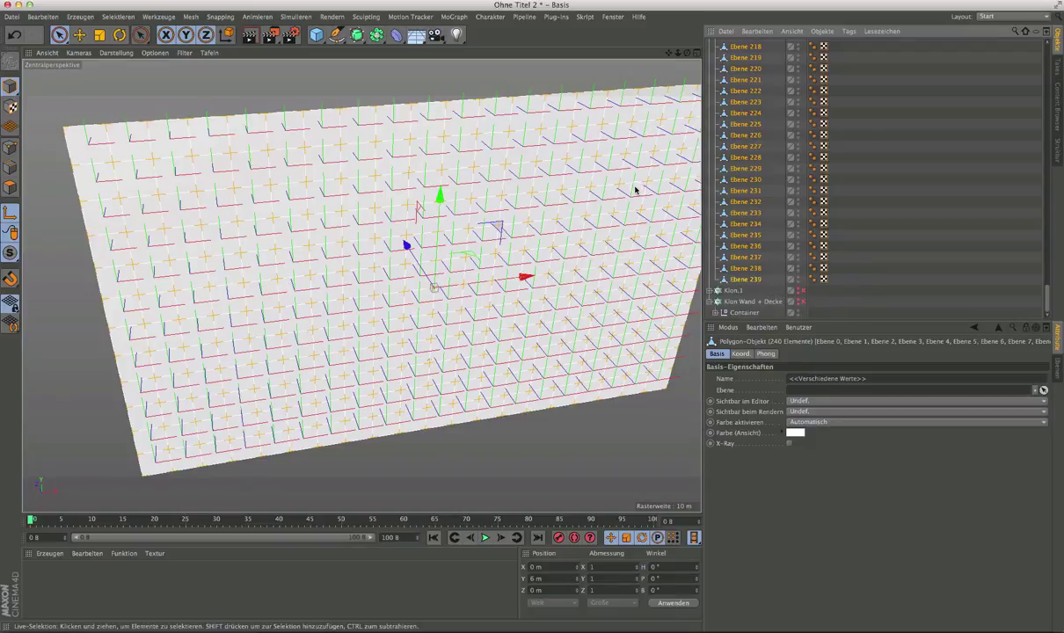
left_click(709, 90)
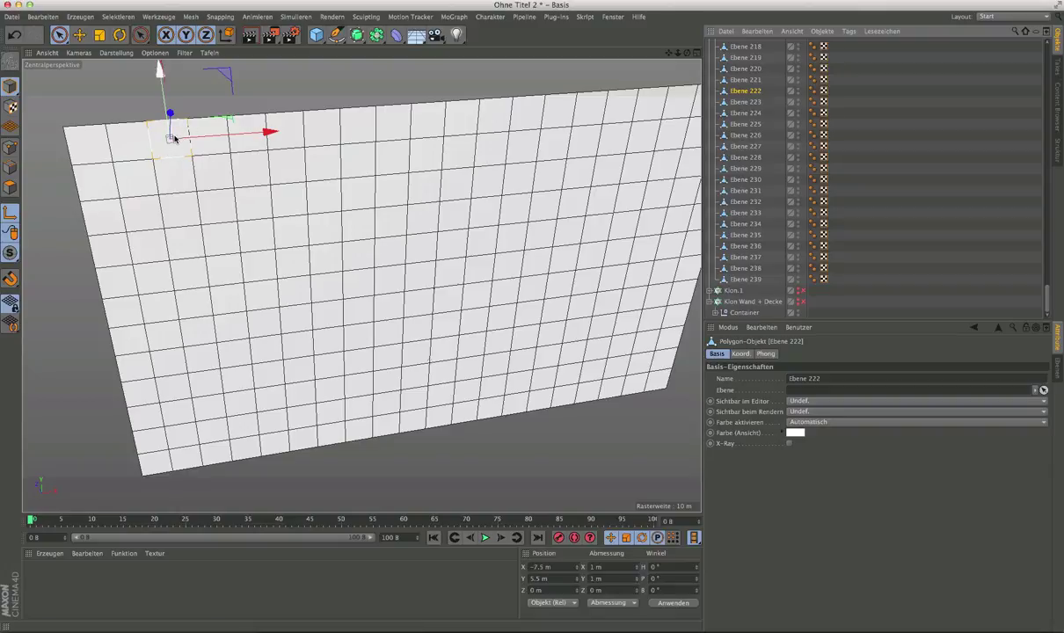
left_click(327, 233)
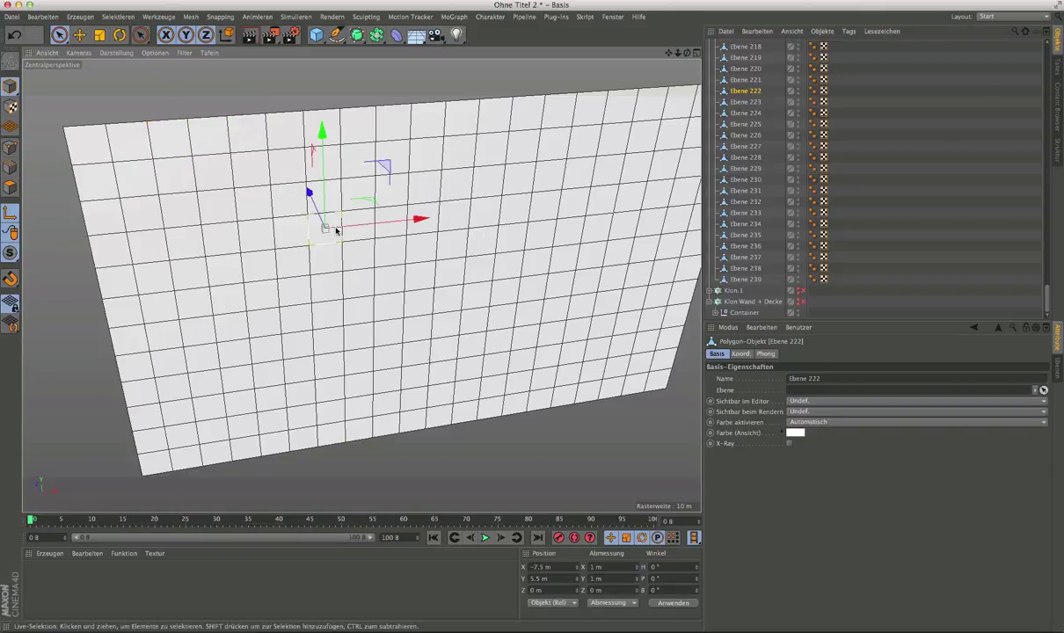
left_click(453, 275)
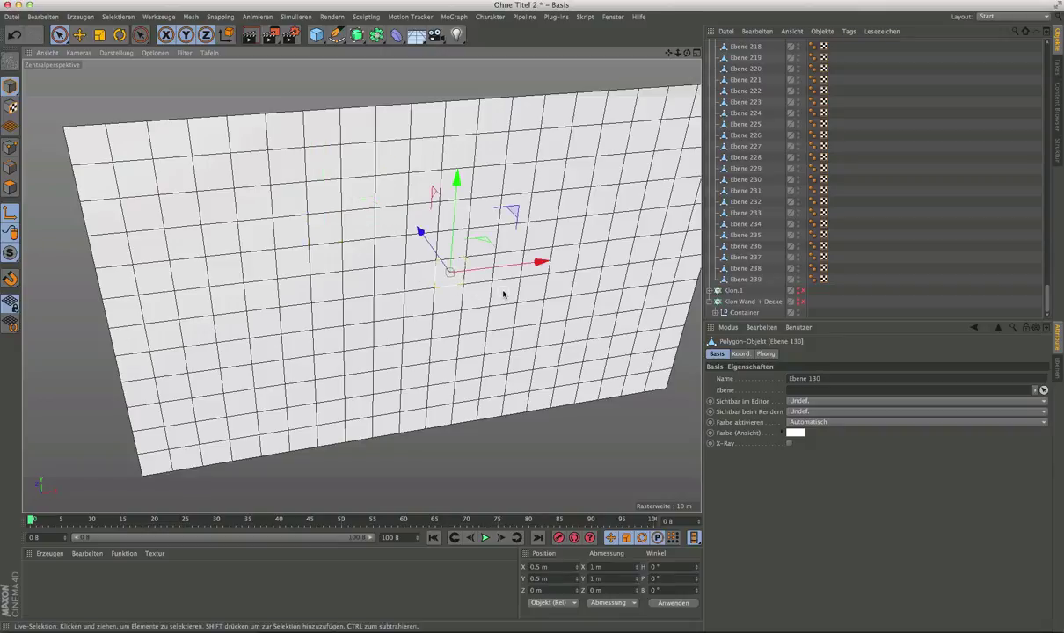
scroll(711, 131, "up", 20)
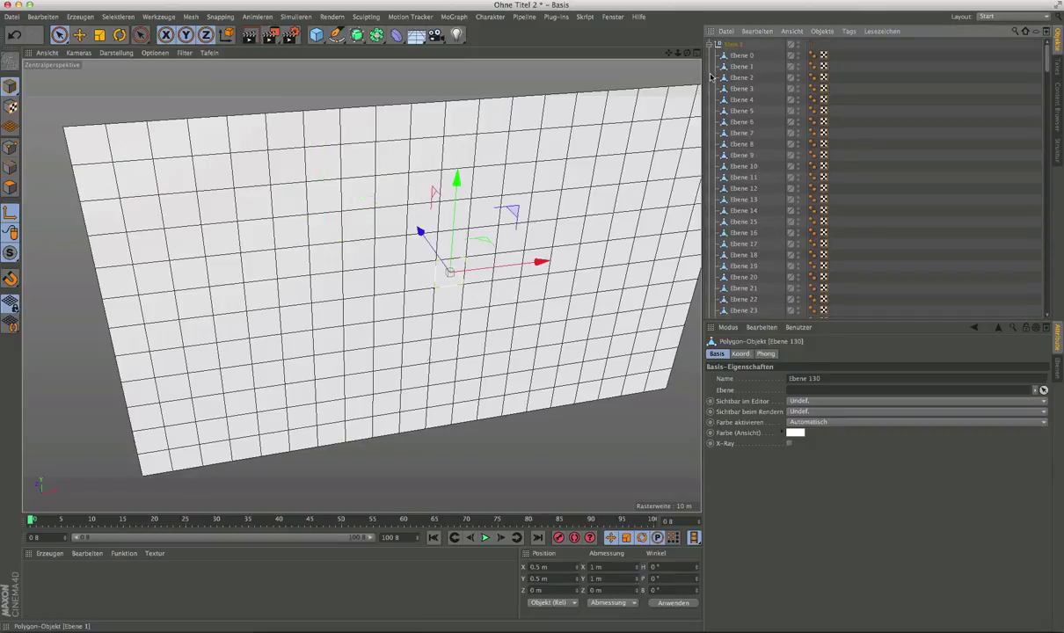
left_click(712, 44)
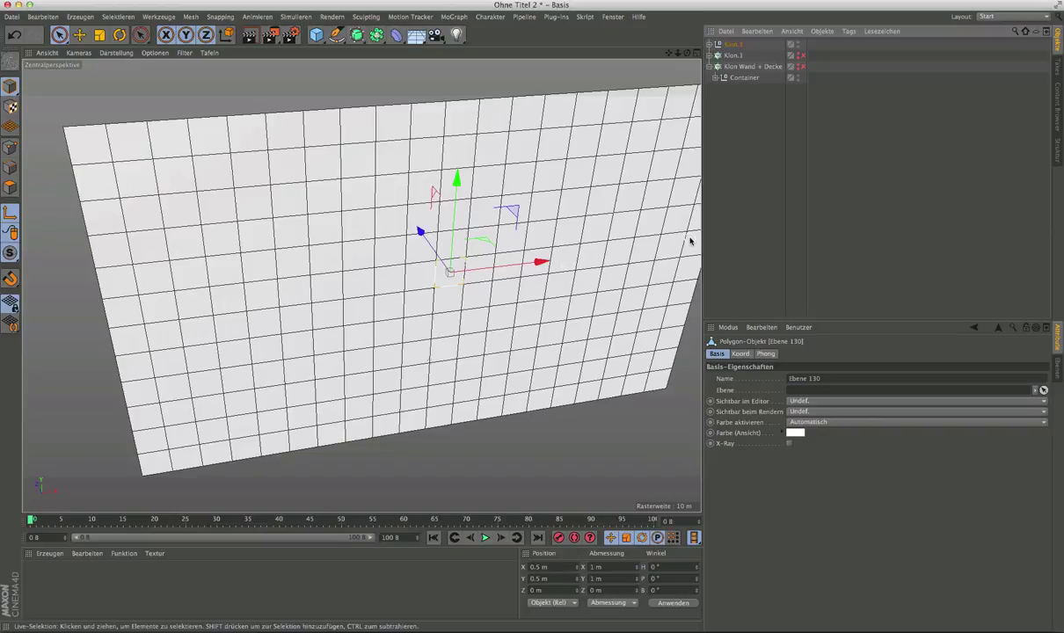
left_click(736, 172)
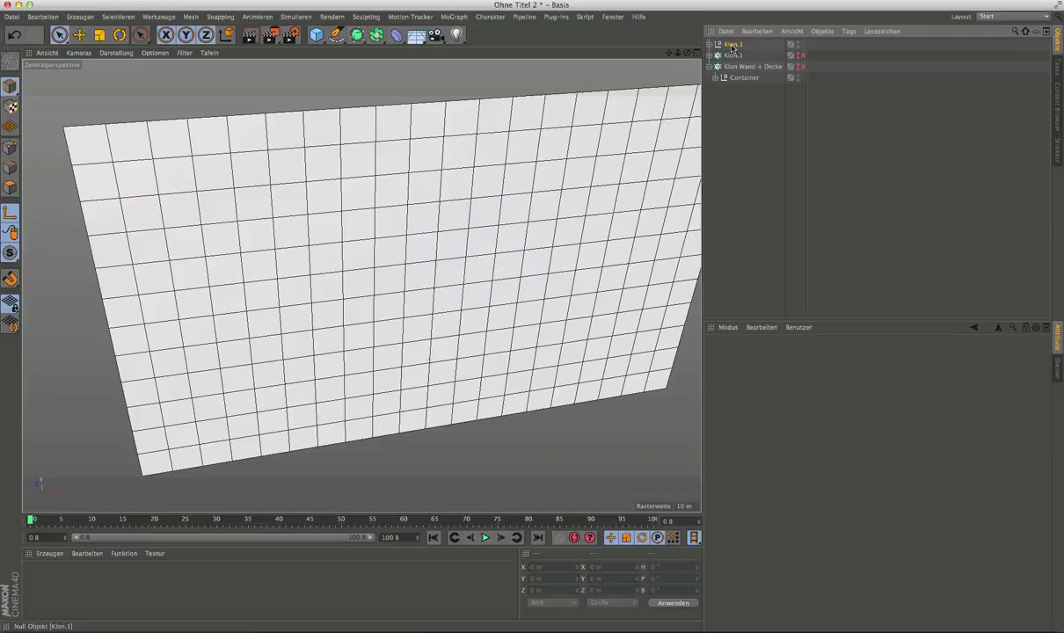
Create a new material Mat and apply it to the Klon.1 group
left_click(731, 45)
left_click(746, 111)
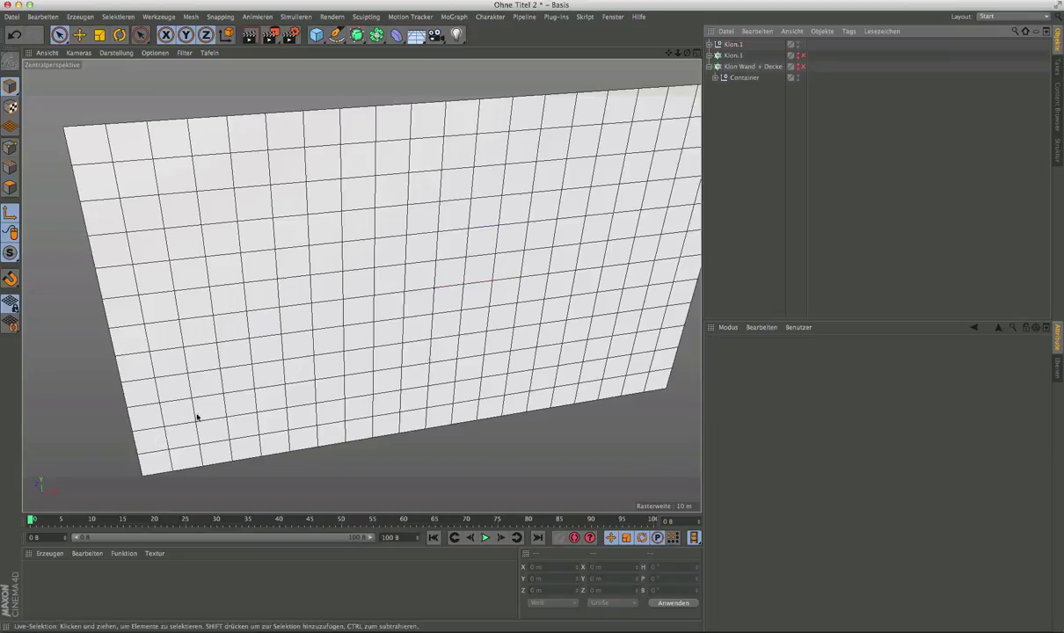
left_click(49, 553)
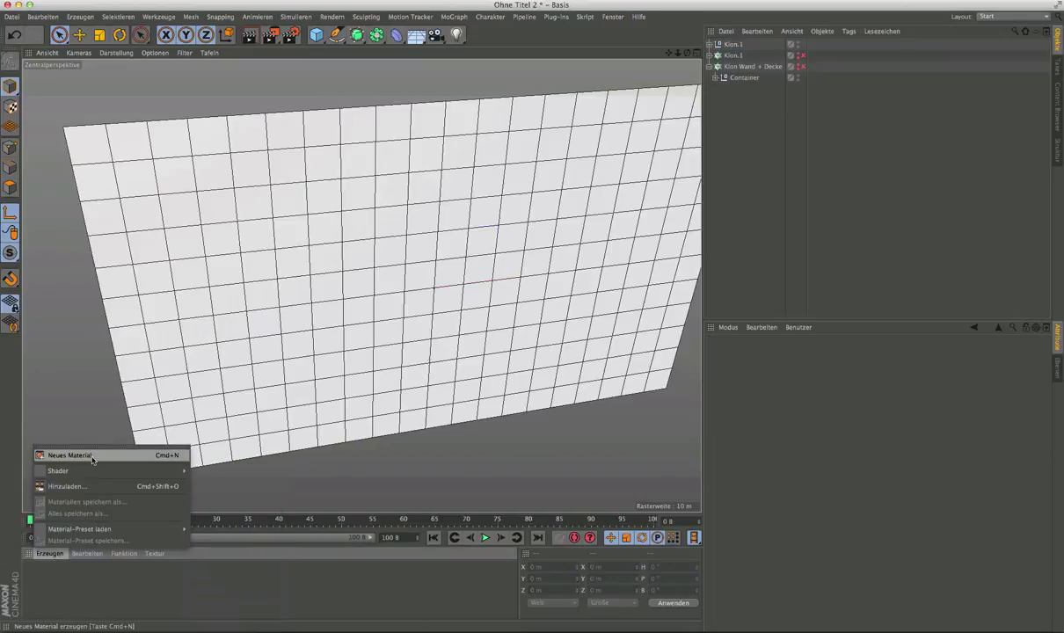
left_click(69, 455)
left_click_drag(33, 576, 730, 44)
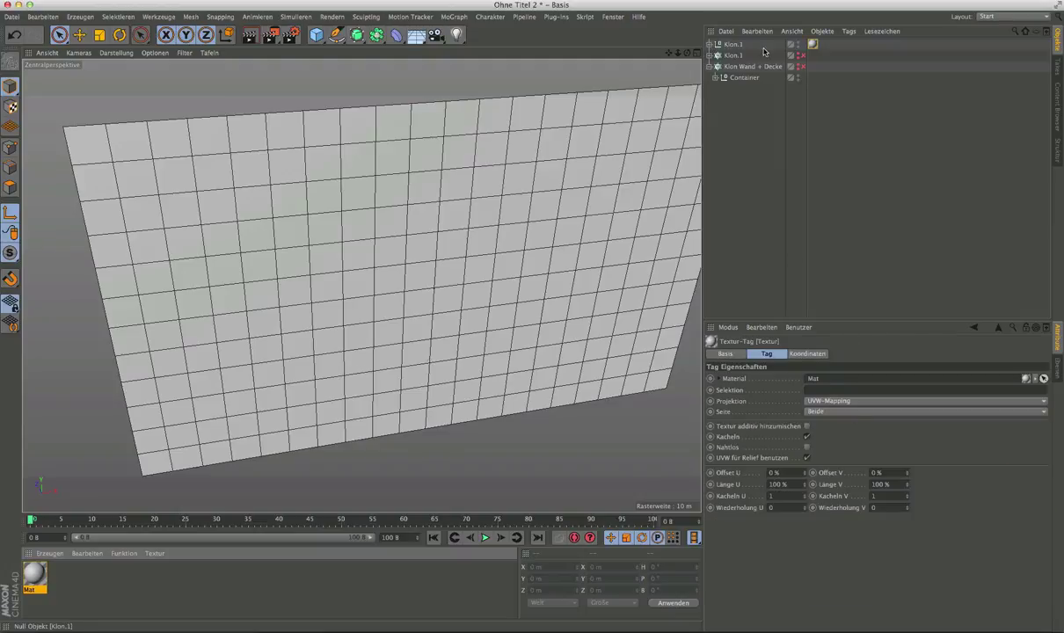
Set the Mat colour to hue 220° and saturation 71%, turning the wall blue
double_click(826, 378)
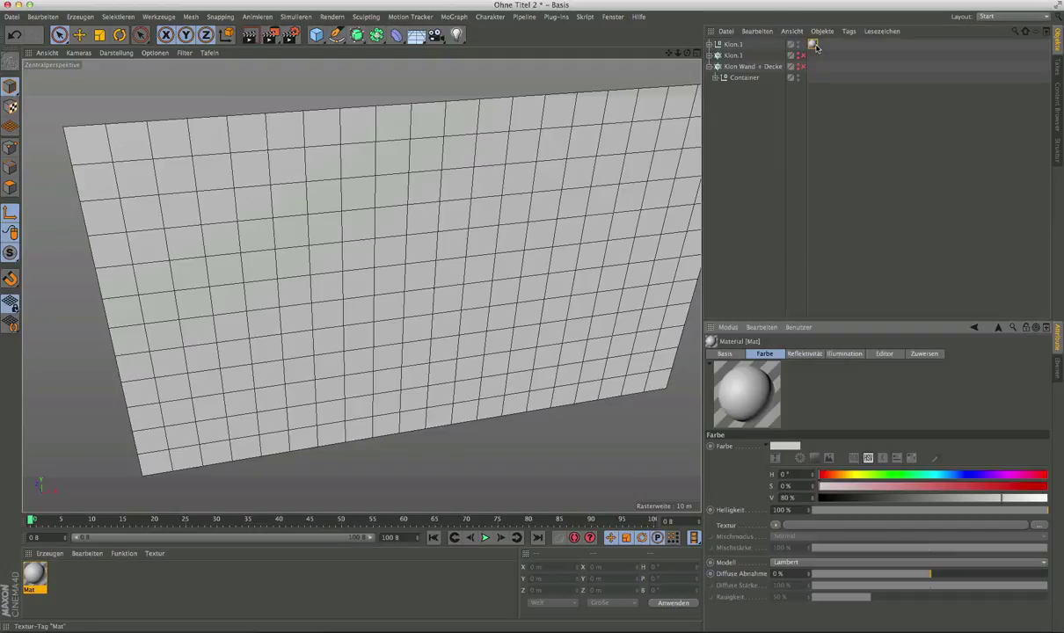
left_click(959, 476)
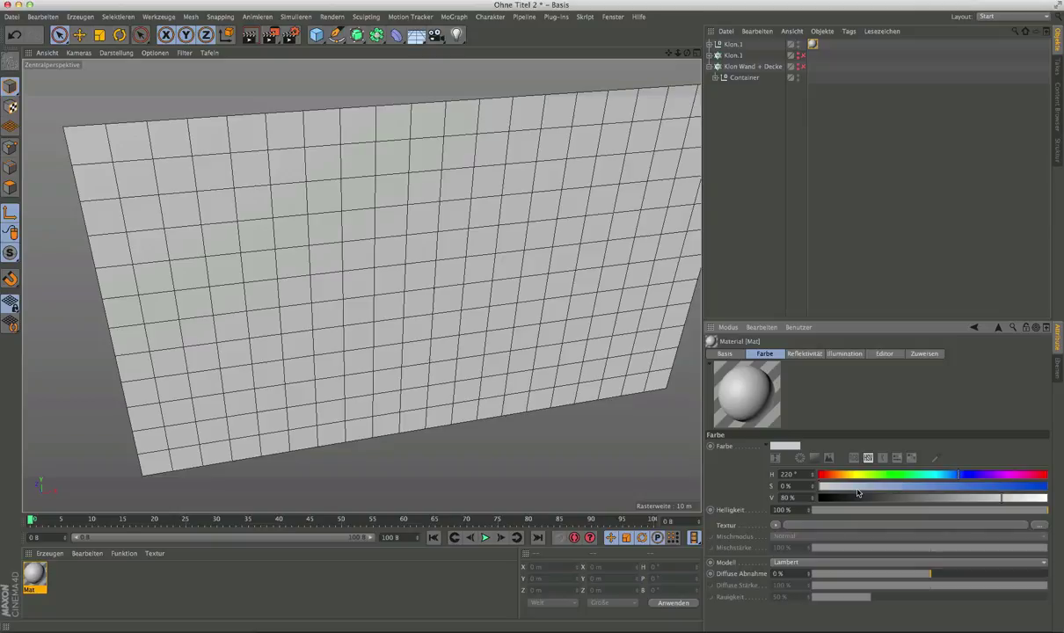
left_click(983, 486)
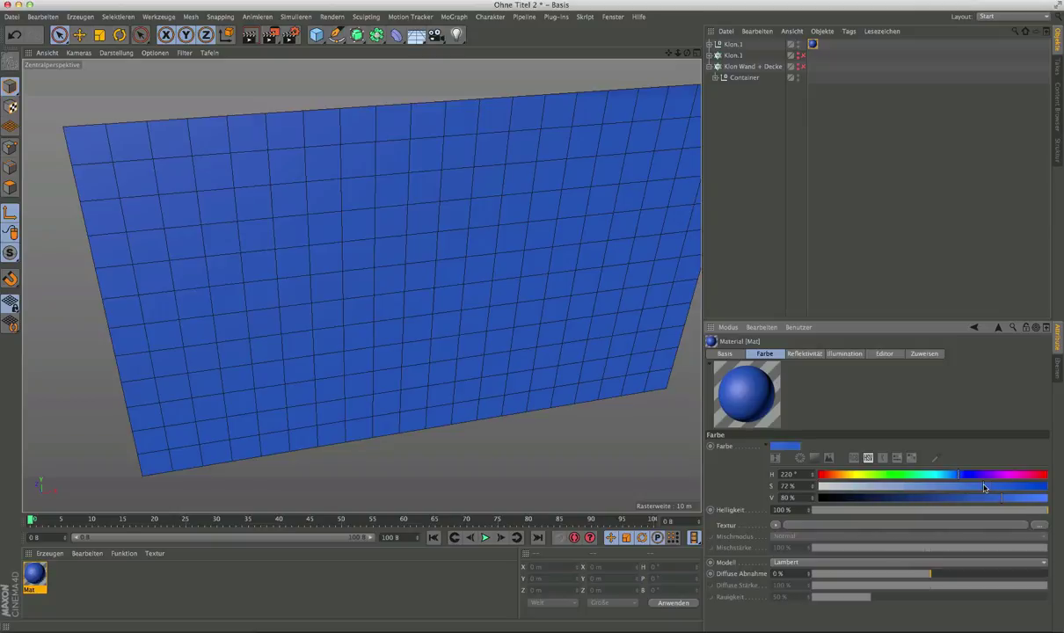
left_click_drag(983, 487, 981, 486)
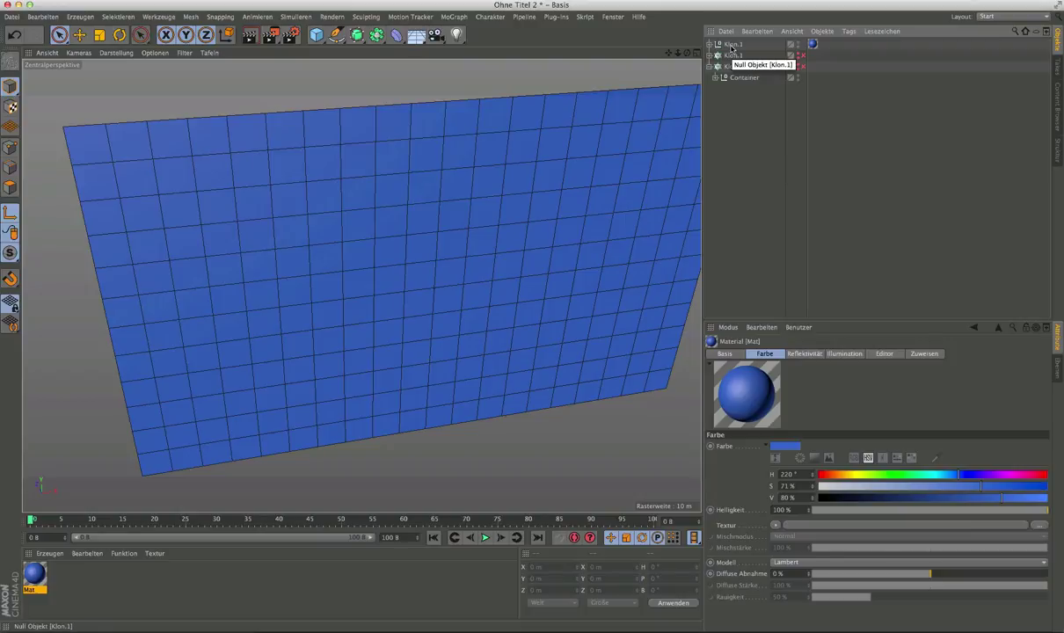
Add a Displacer deformer to the scene
left_click(396, 36)
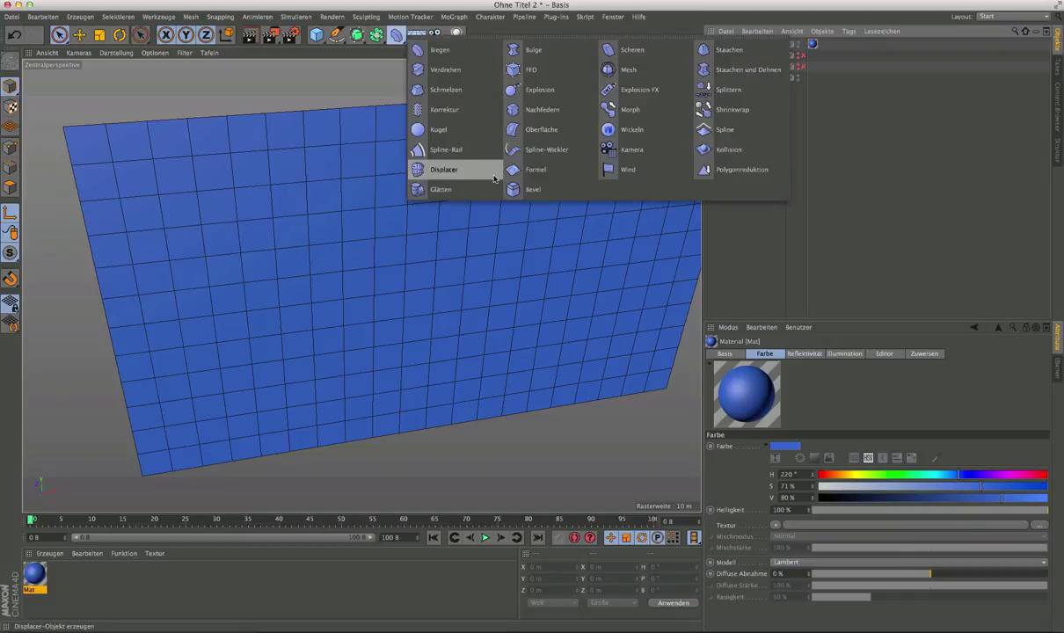
left_click(445, 171)
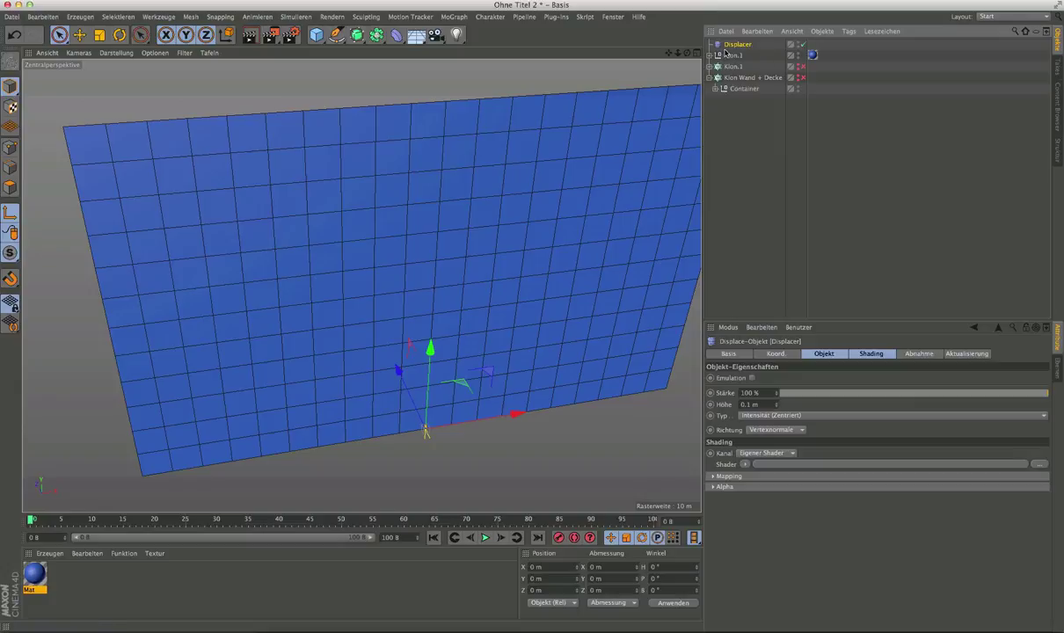
mouse_move(451, 323)
left_mouse_down("alt")
mouse_move(442, 330)
mouse_move(459, 317)
left_mouse_up("alt")
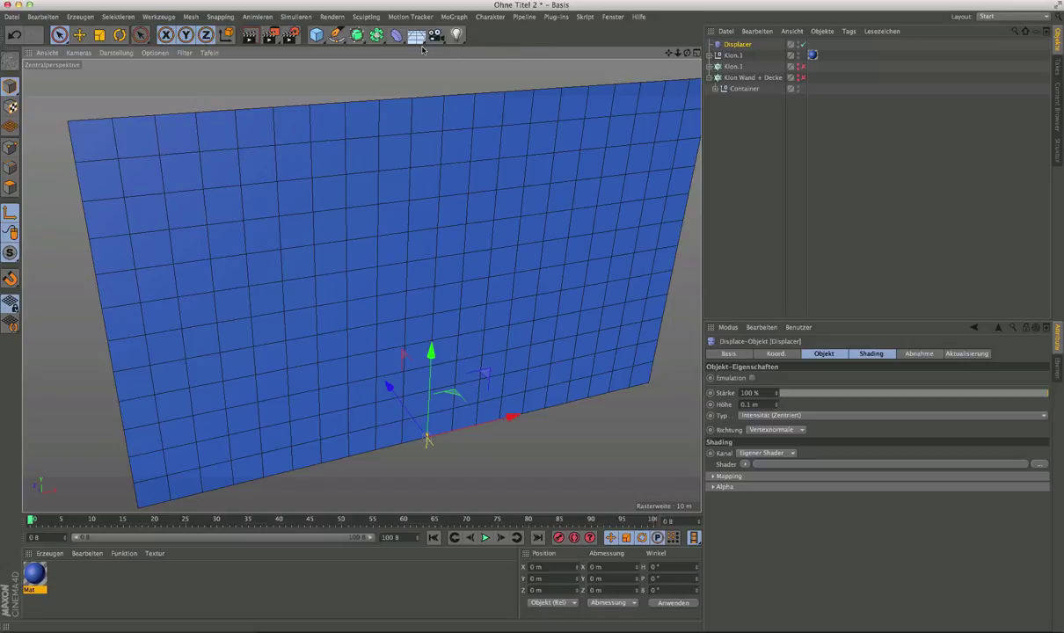
Create a Null object and place the Displacer and Klon.1 under it
left_click(317, 35)
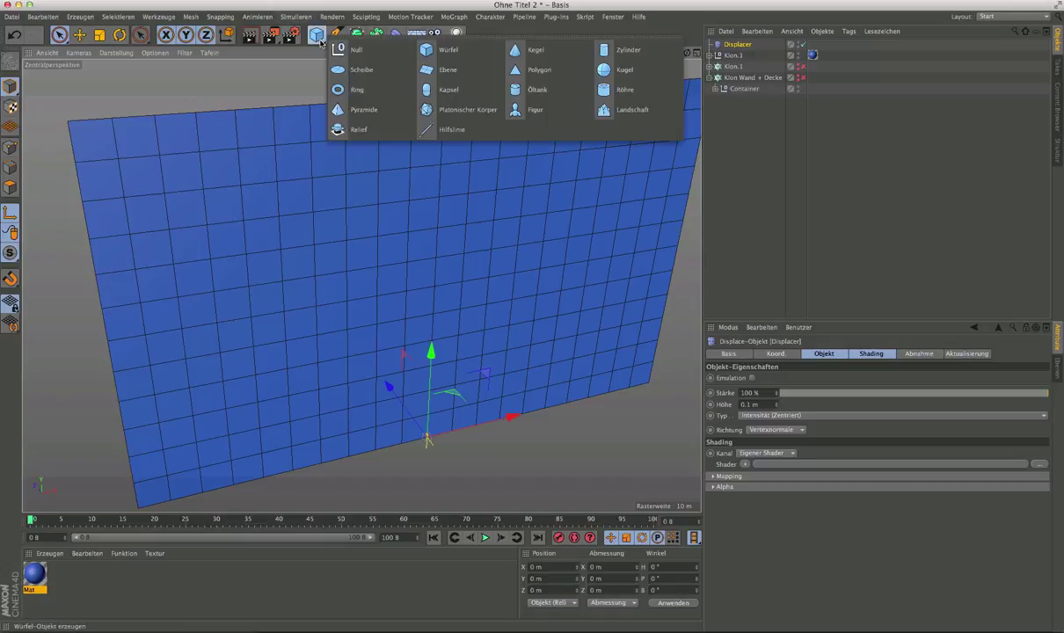
left_click(367, 55)
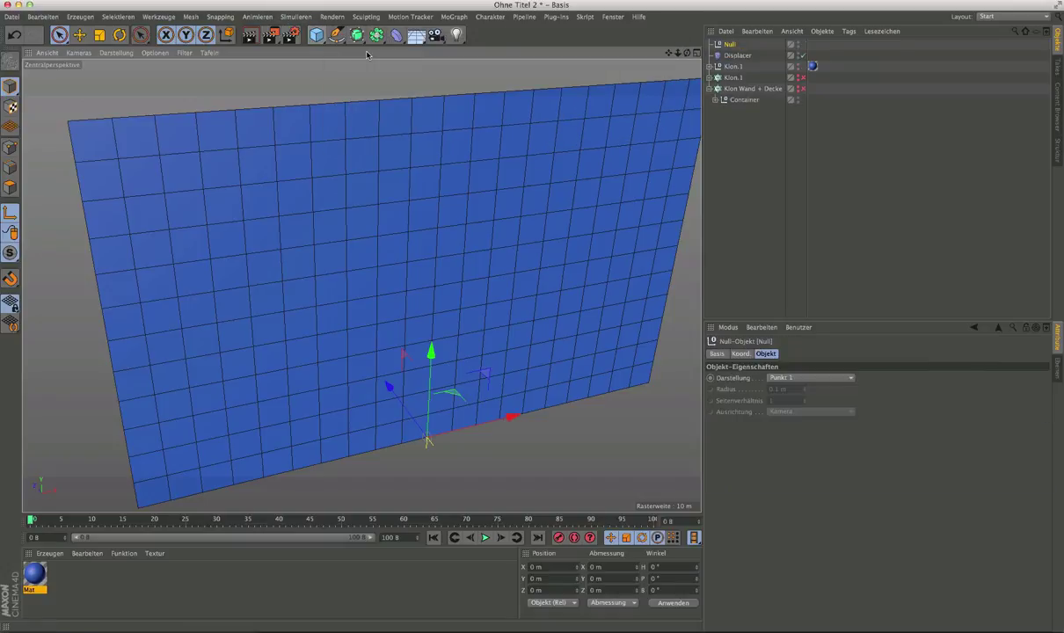
left_click(739, 57)
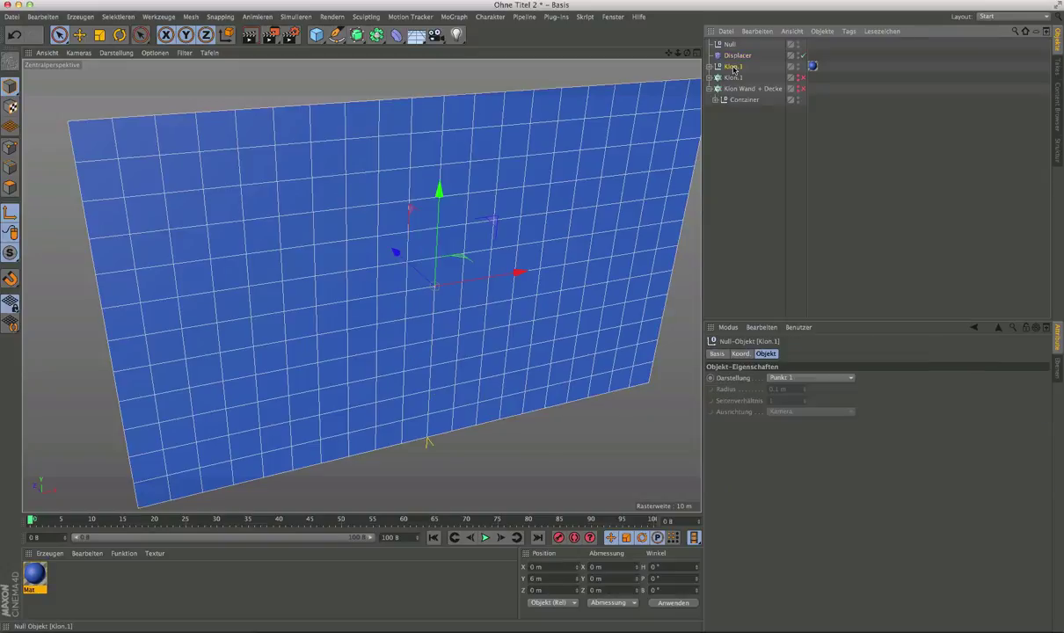
left_click(735, 67)
left_click(735, 56, "ctrl")
left_click_drag(734, 46, 733, 46)
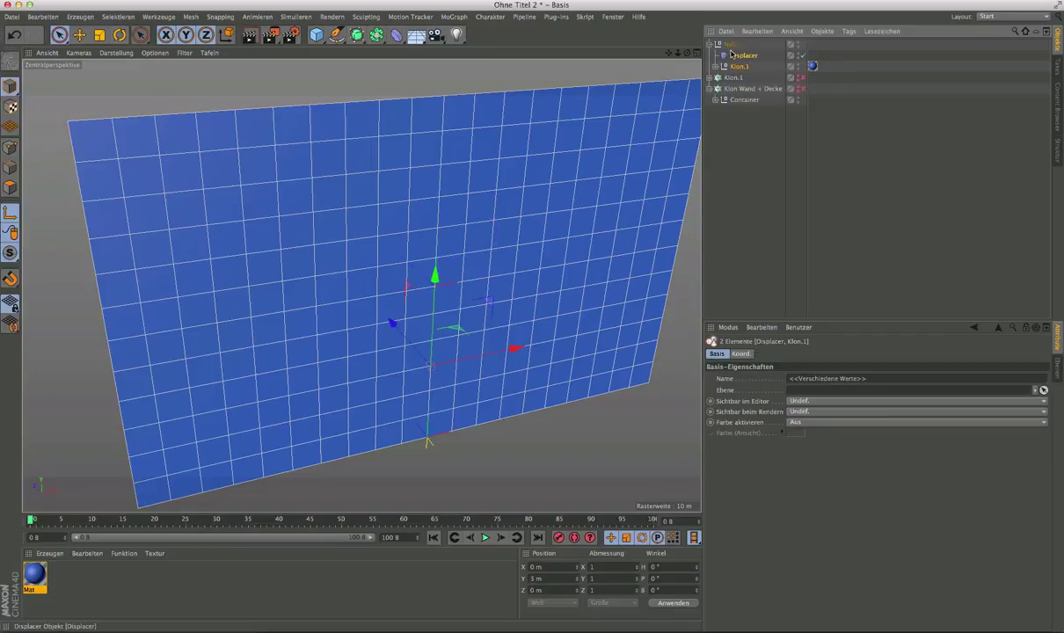
left_click(753, 56)
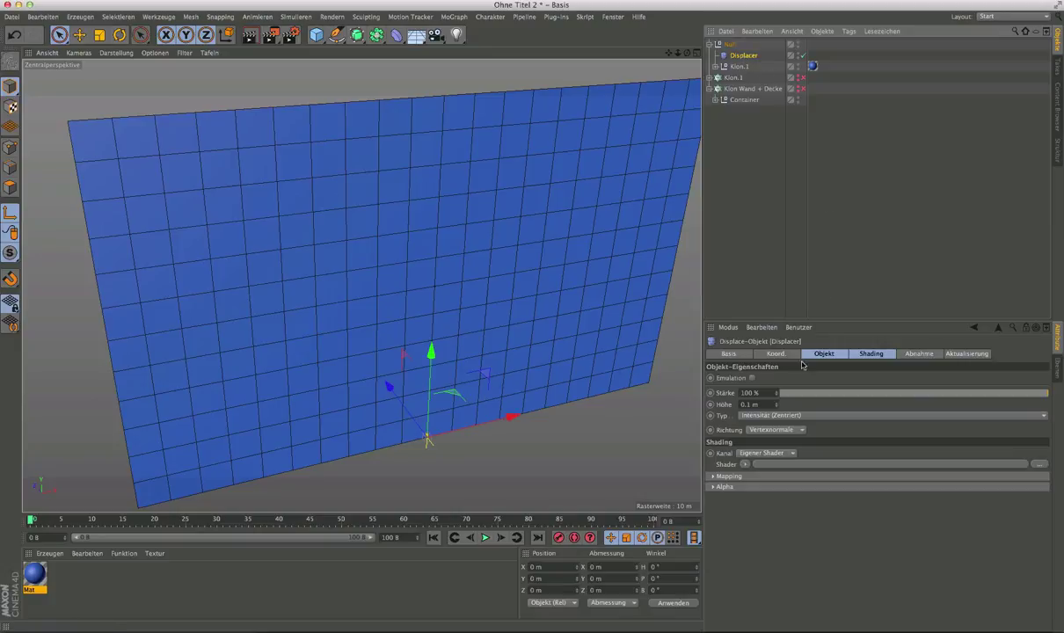
Set the Displacer's Höhe to 1 m and Richtung to Ebene along +Z
left_click(769, 405)
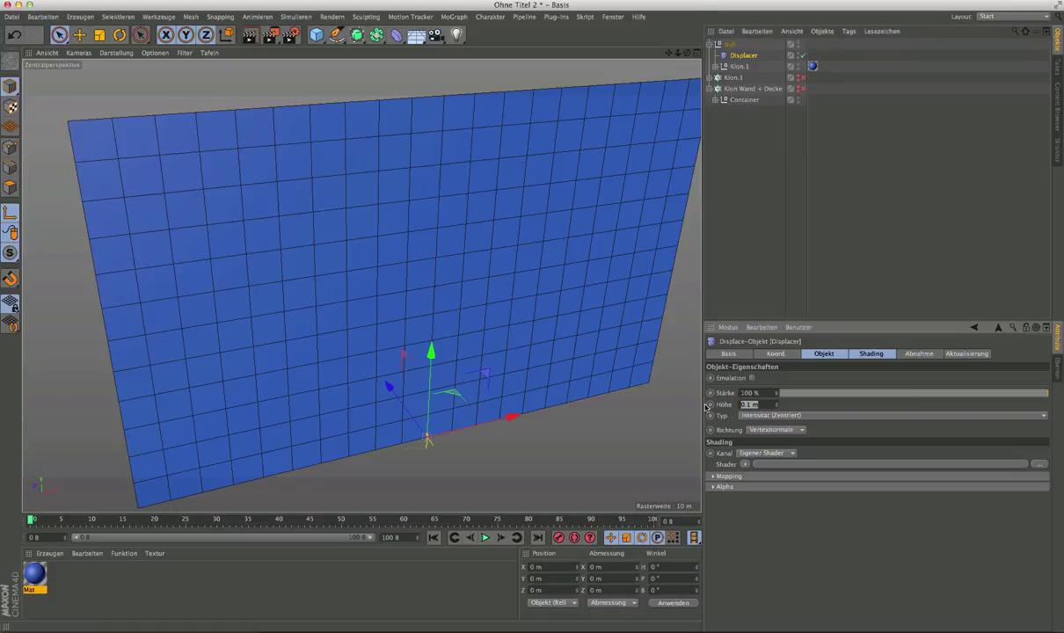
type("1")
left_click(749, 415)
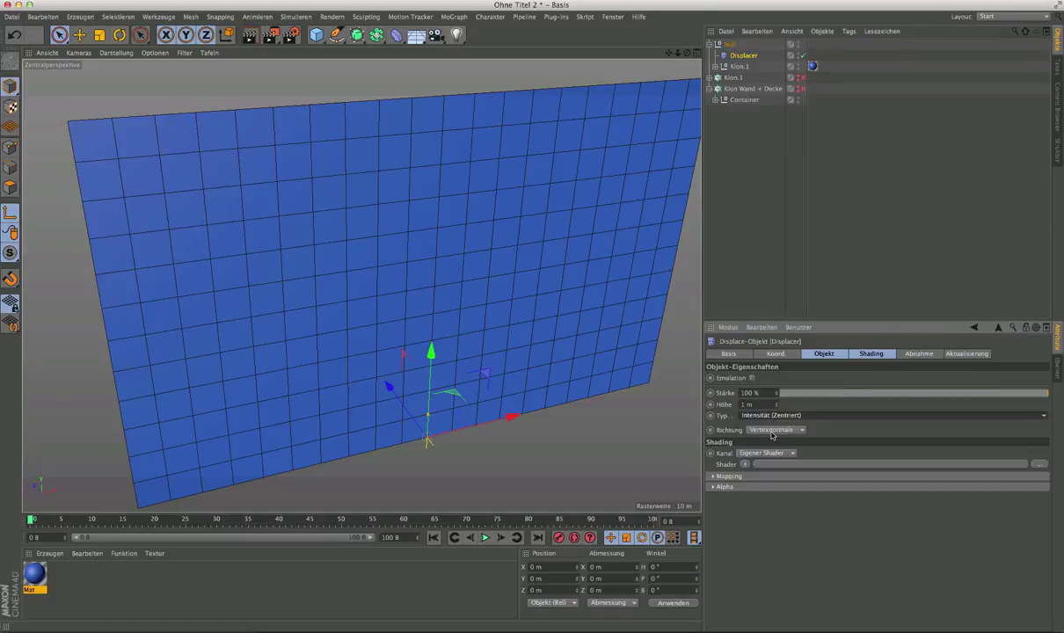
left_click(749, 415)
left_click(777, 430)
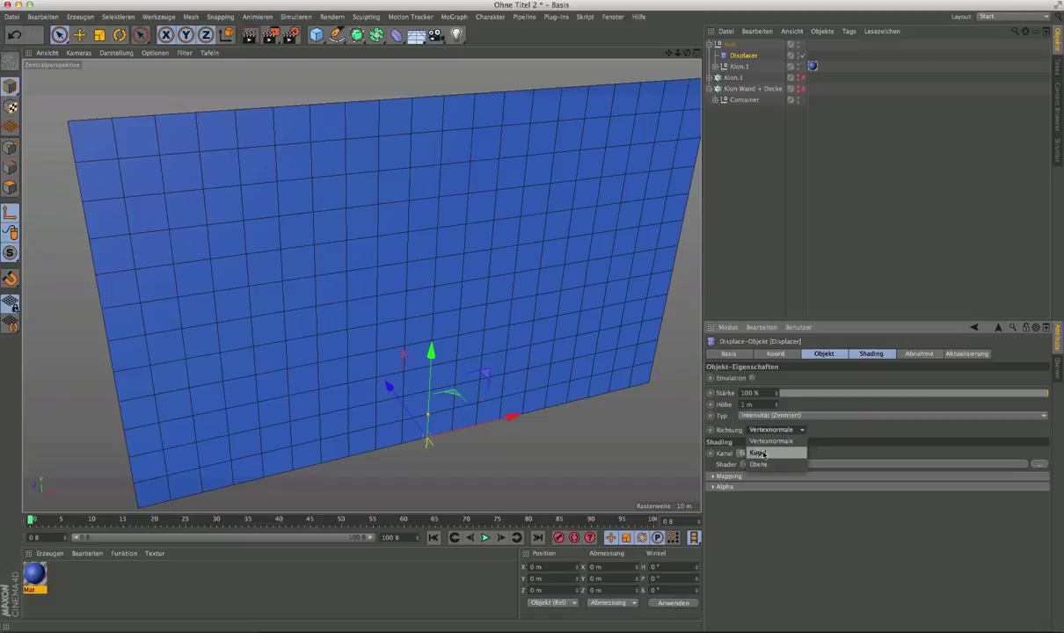
left_click(773, 466)
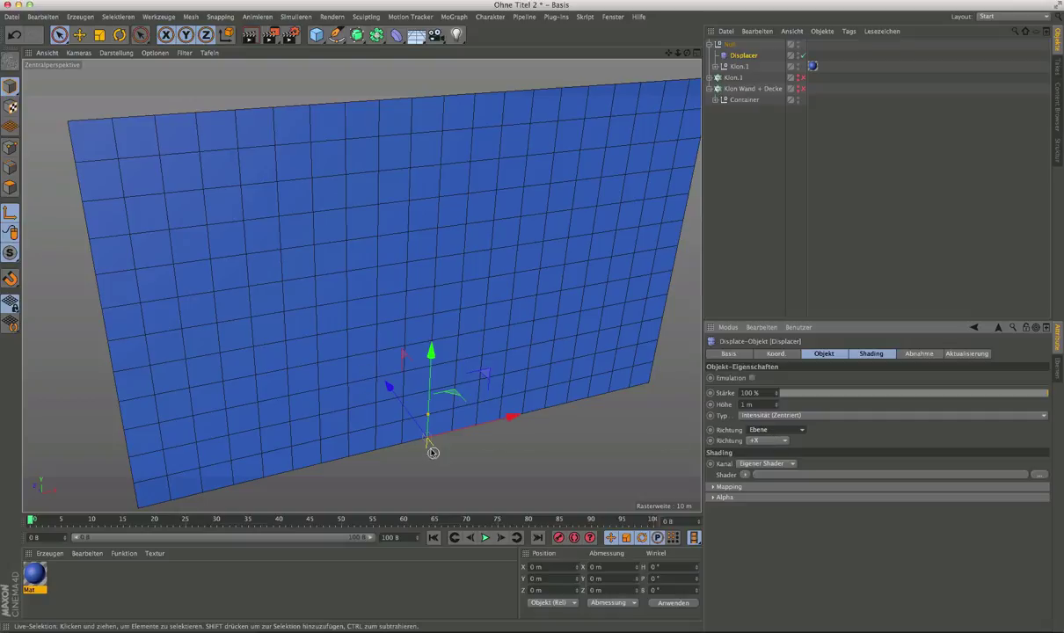
left_click(762, 440)
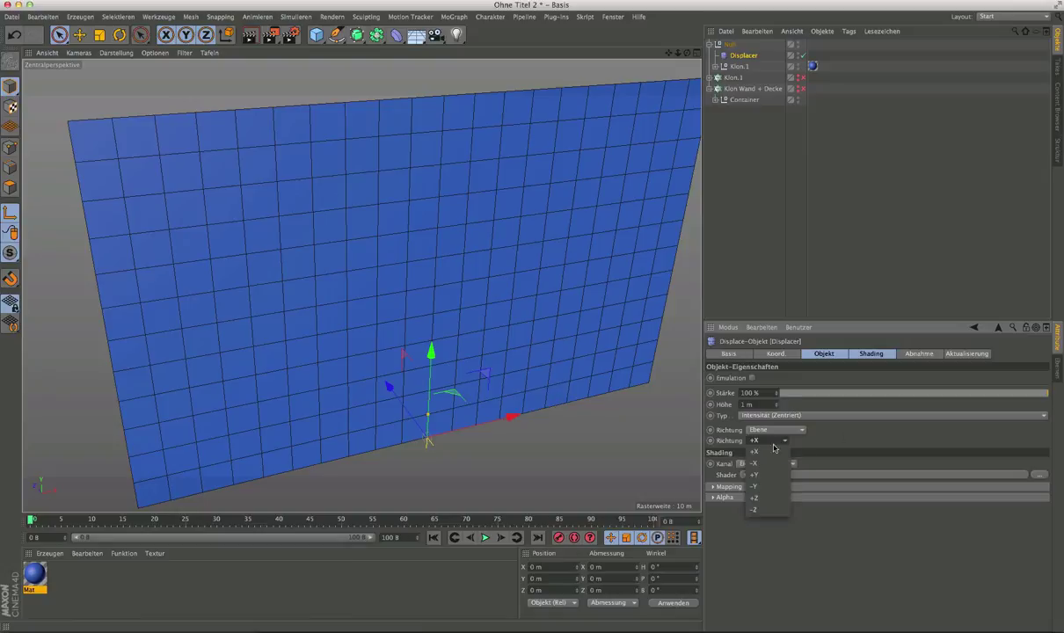
left_click(755, 498)
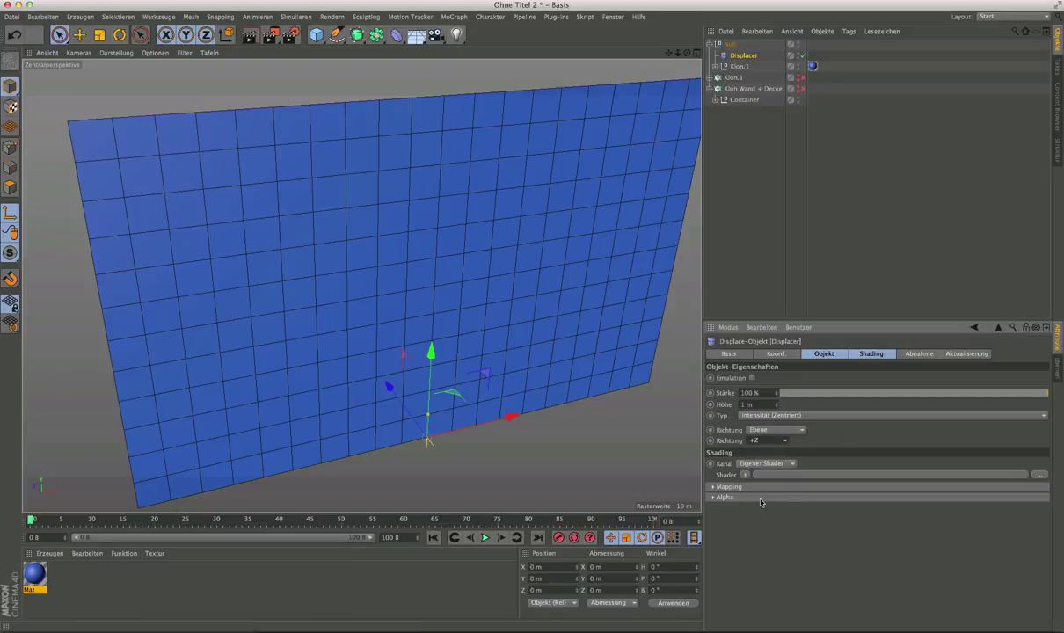
left_click(886, 355)
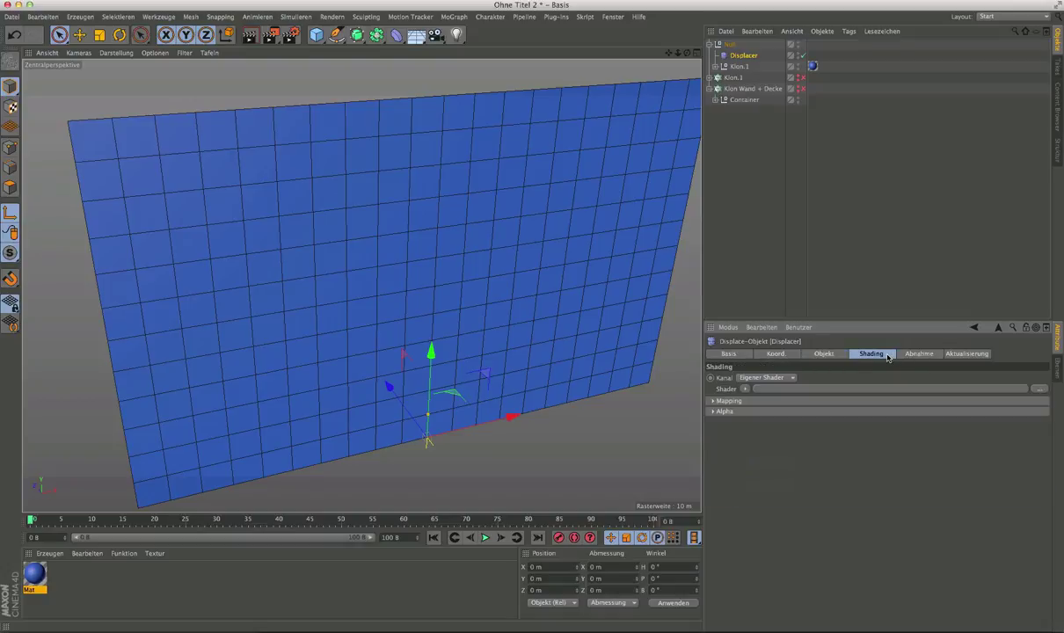
Drive the Displacer with a Noise shader and open the shader's settings
left_click(746, 389)
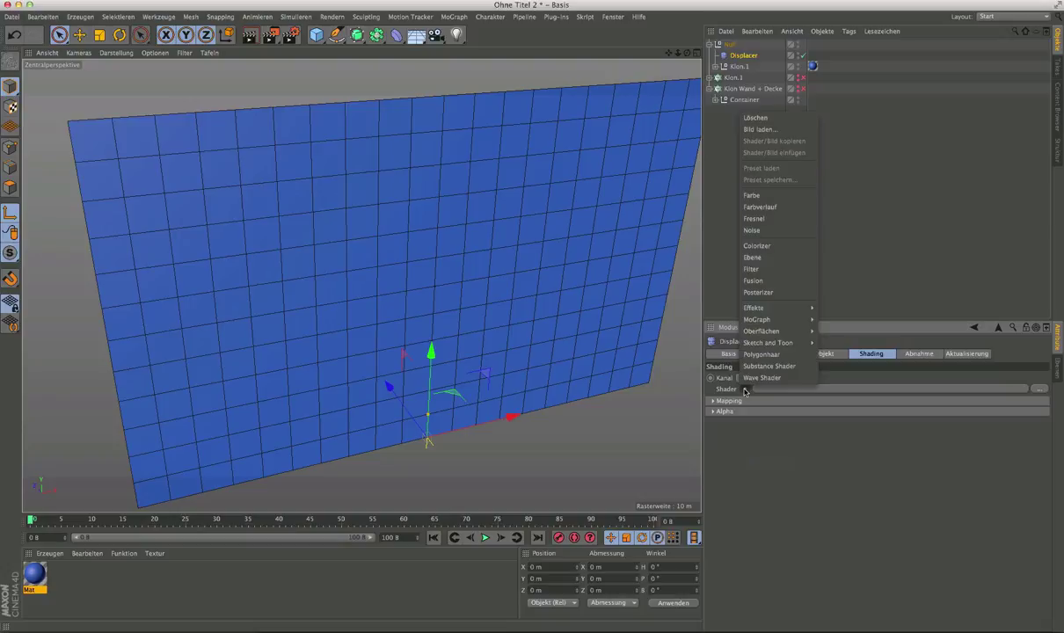
left_click(753, 230)
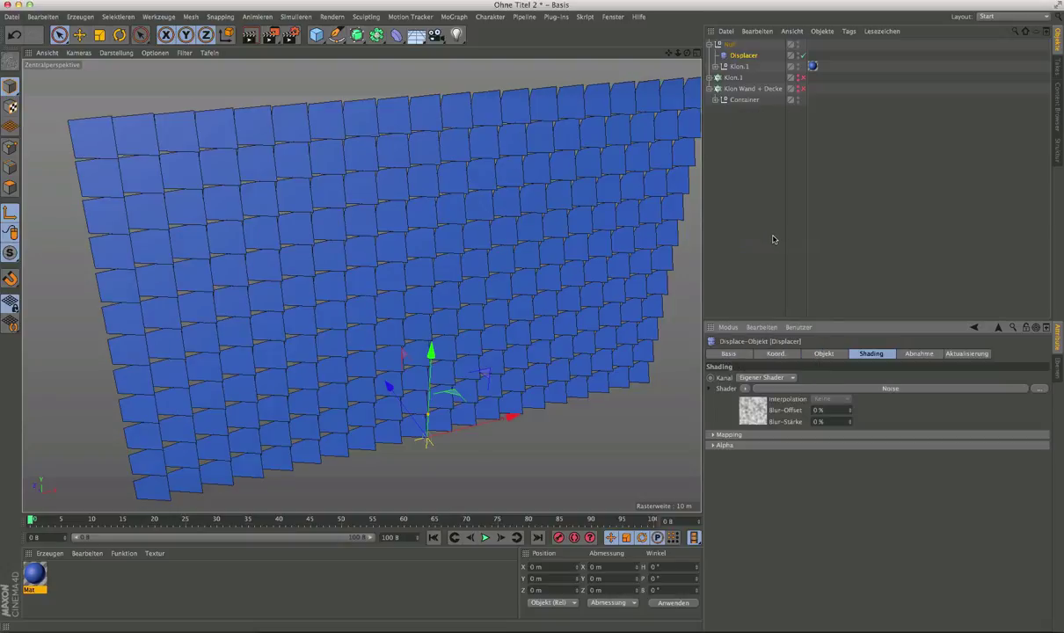
left_click(774, 239)
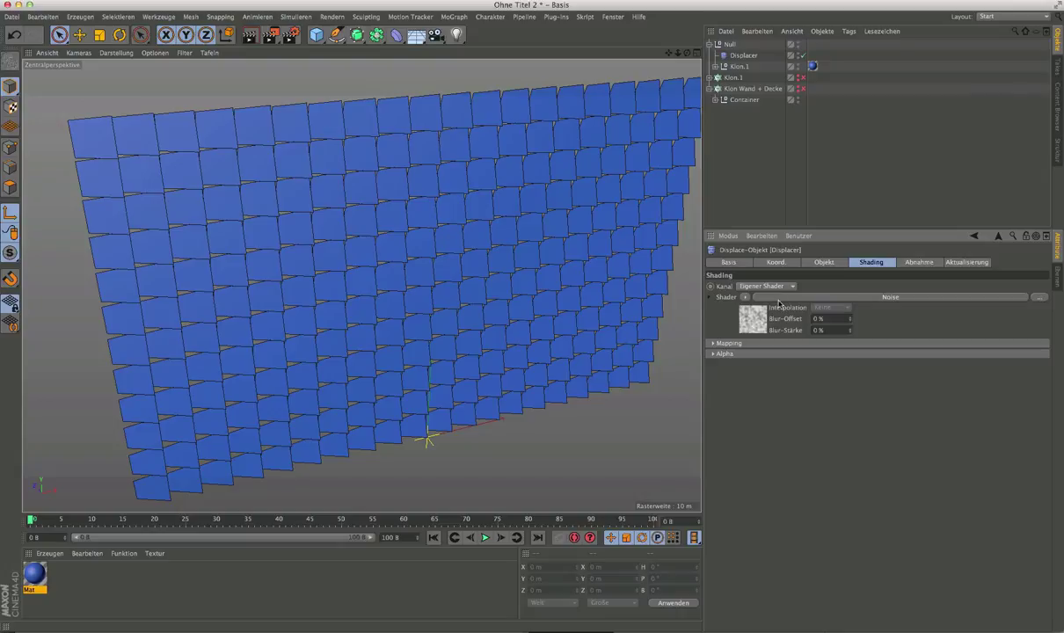
left_click(762, 296)
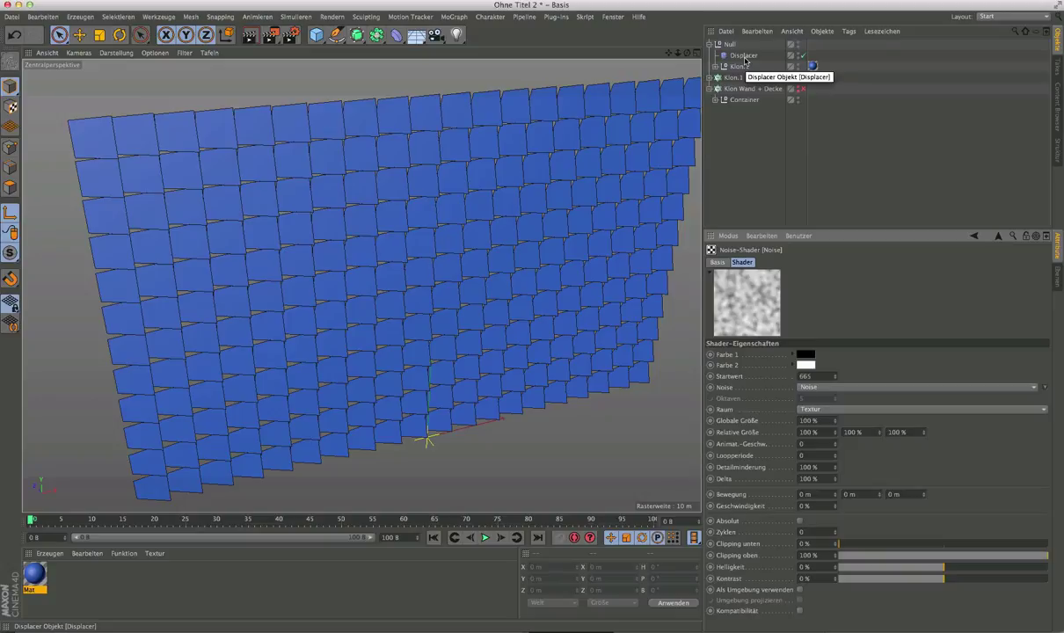
Set the Noise shader's Raum to Welt and show the scene in four views
left_click(830, 410)
left_click(831, 420)
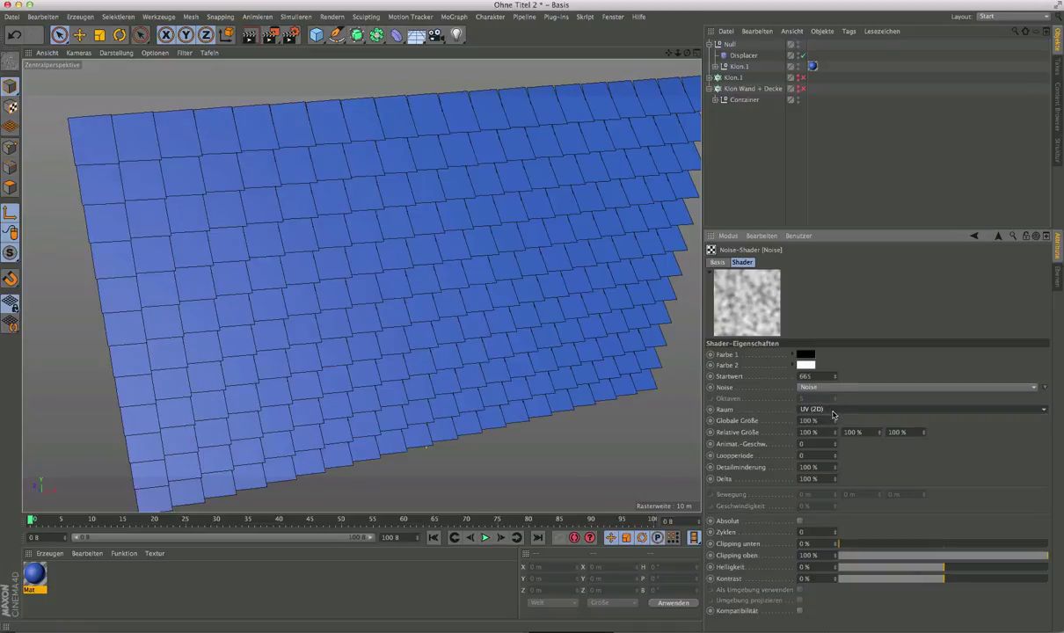
left_click(833, 411)
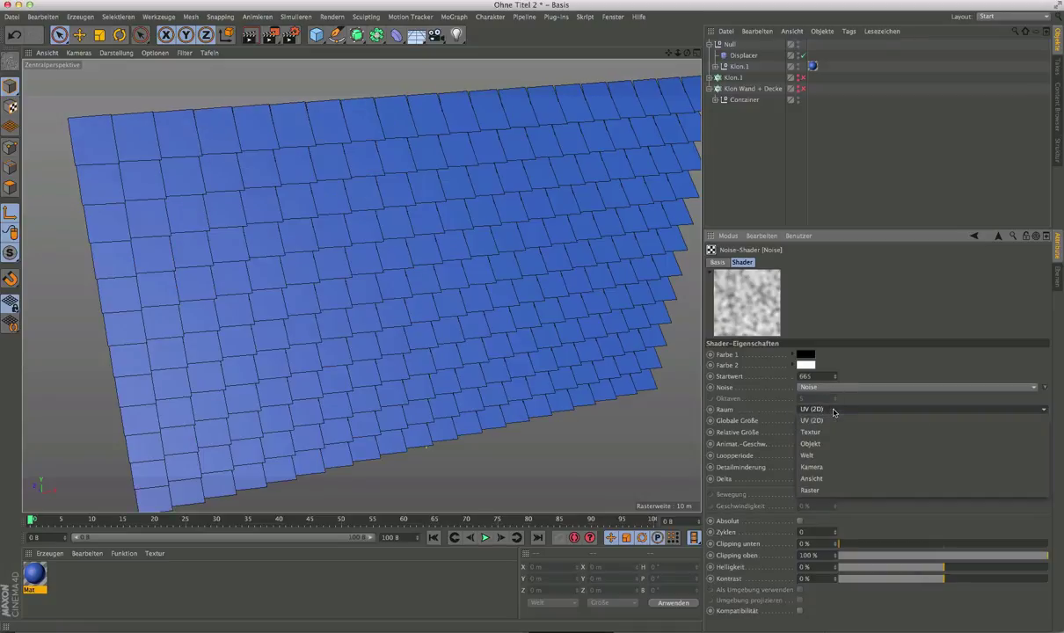
left_click(808, 455)
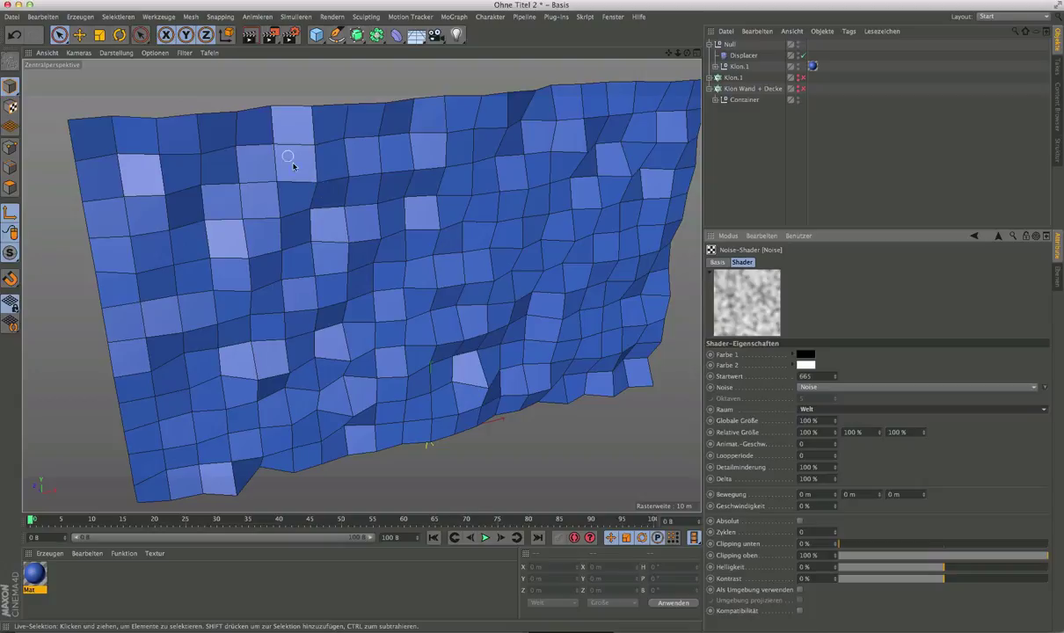
left_click(695, 53)
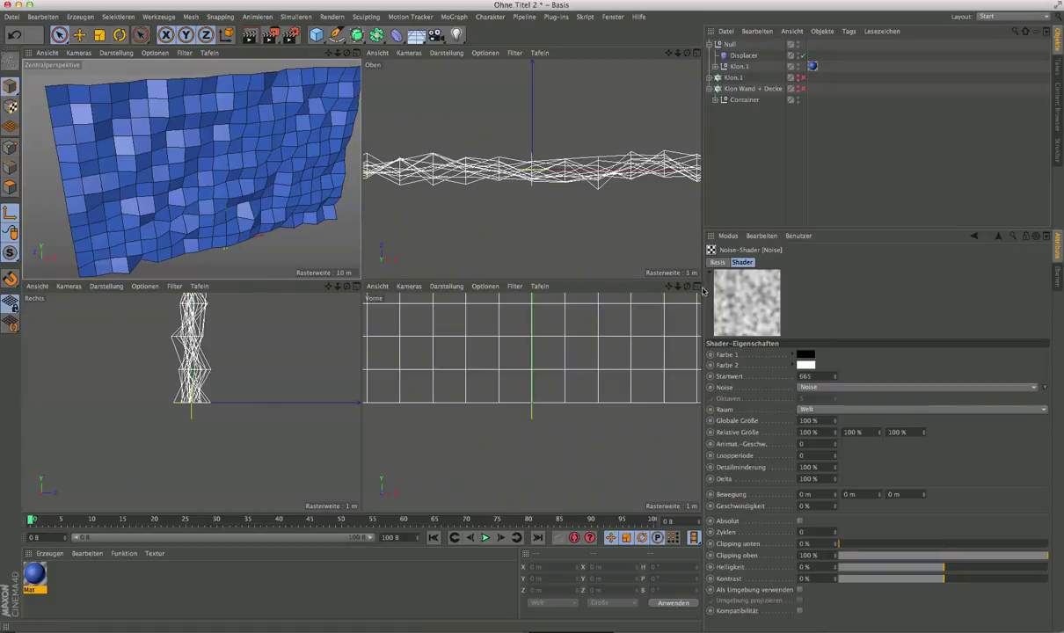
Maximize the Front view, zoom and pan to inspect the wall, then return to four views
middle_click(543, 340)
scroll(554, 356, "down", 3)
scroll(552, 361, "down", 3)
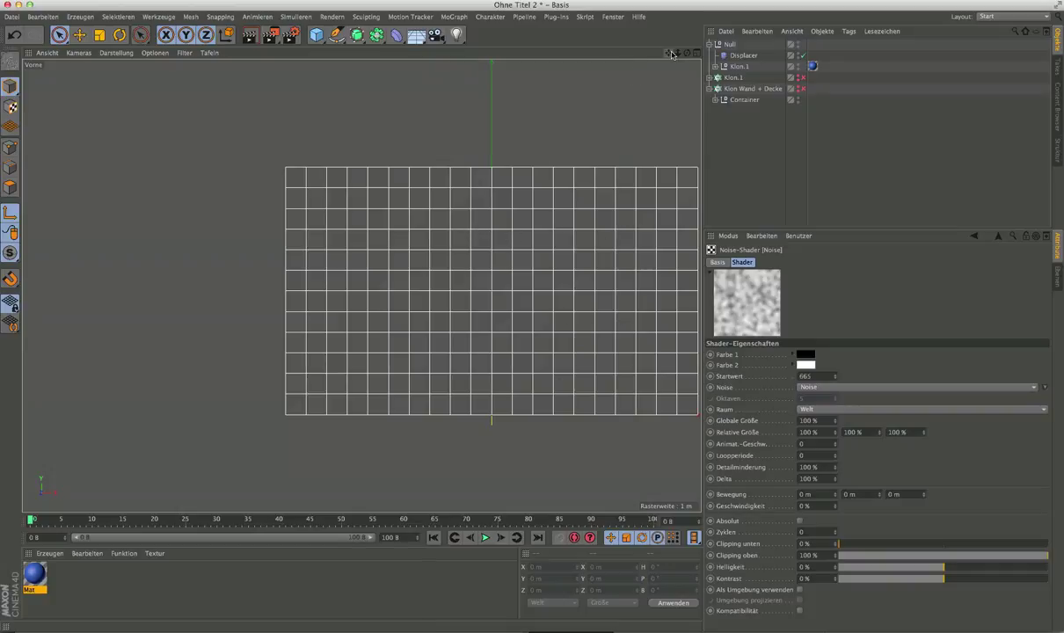
middle_click_drag(654, 179, 619, 182, "alt")
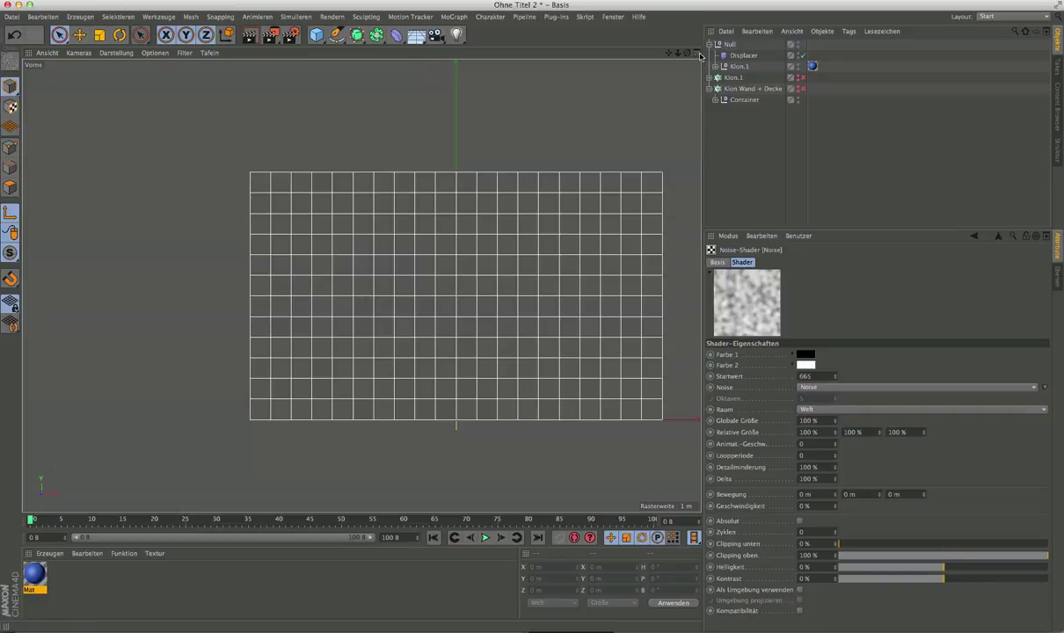
middle_click(656, 50)
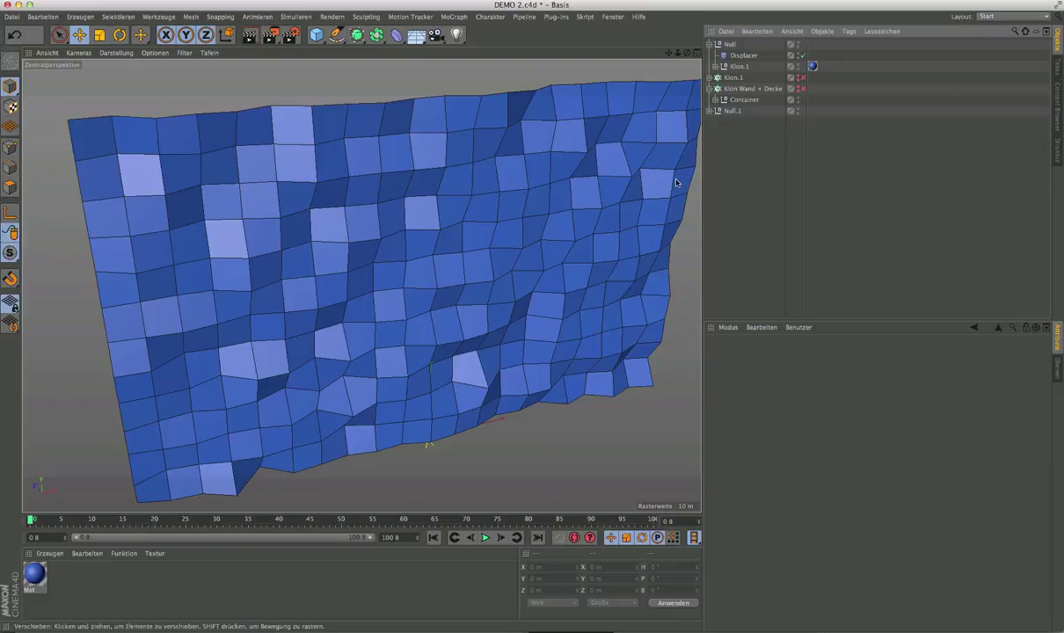
Switch off the Displacer so the wall goes flat, and select two stacked top-left tiles
left_click(804, 55)
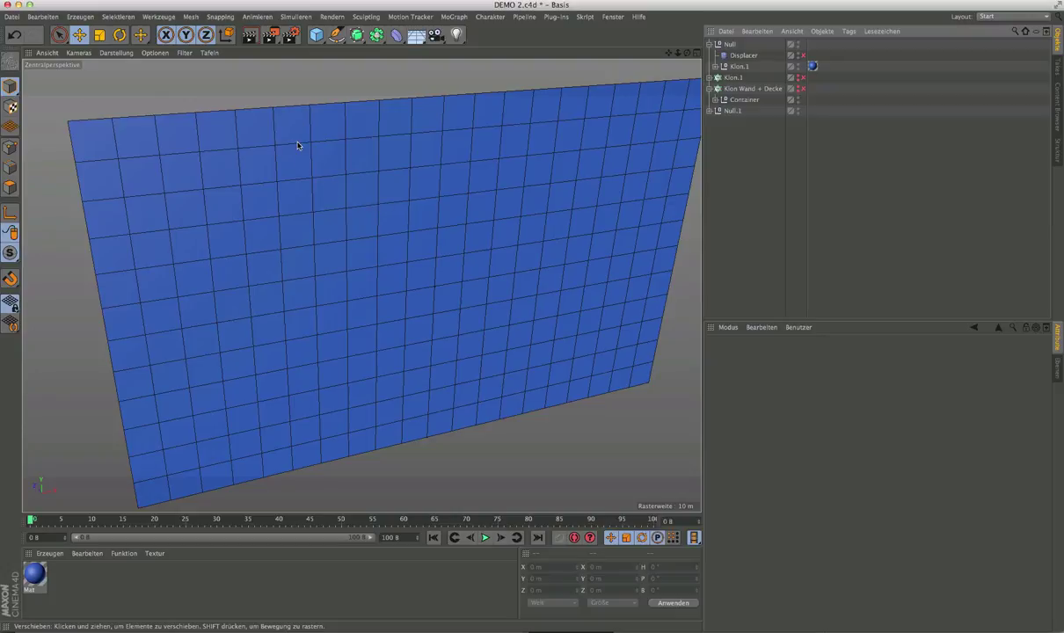
left_click(263, 139)
left_click(254, 158, "shift")
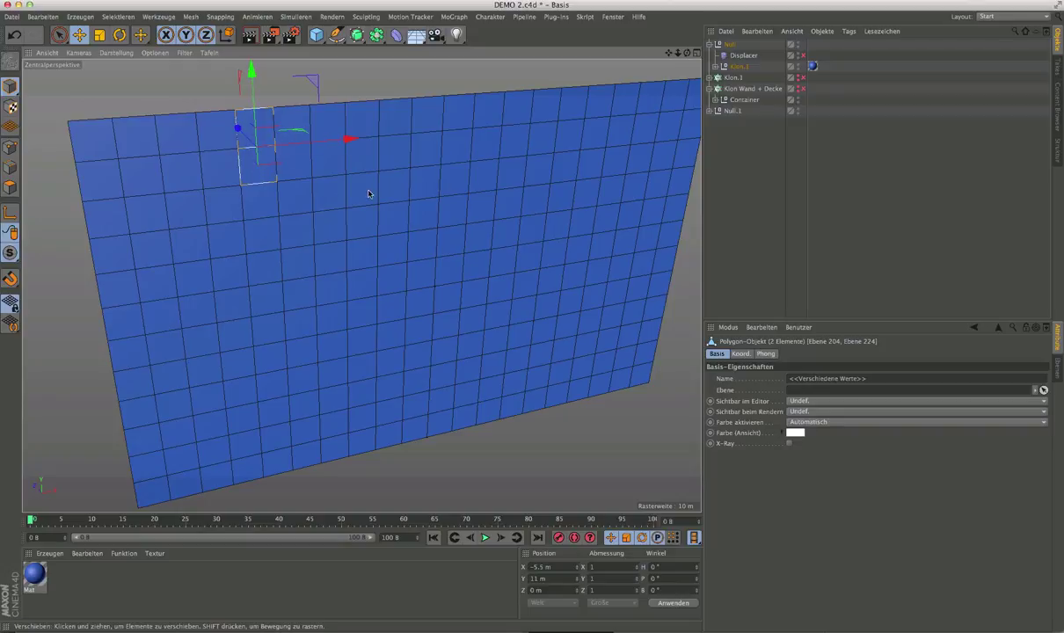
Select four adjacent tiles in the upper wall, then clear the selection
left_click(329, 193)
left_click(362, 202, "shift")
left_click(344, 213, "shift")
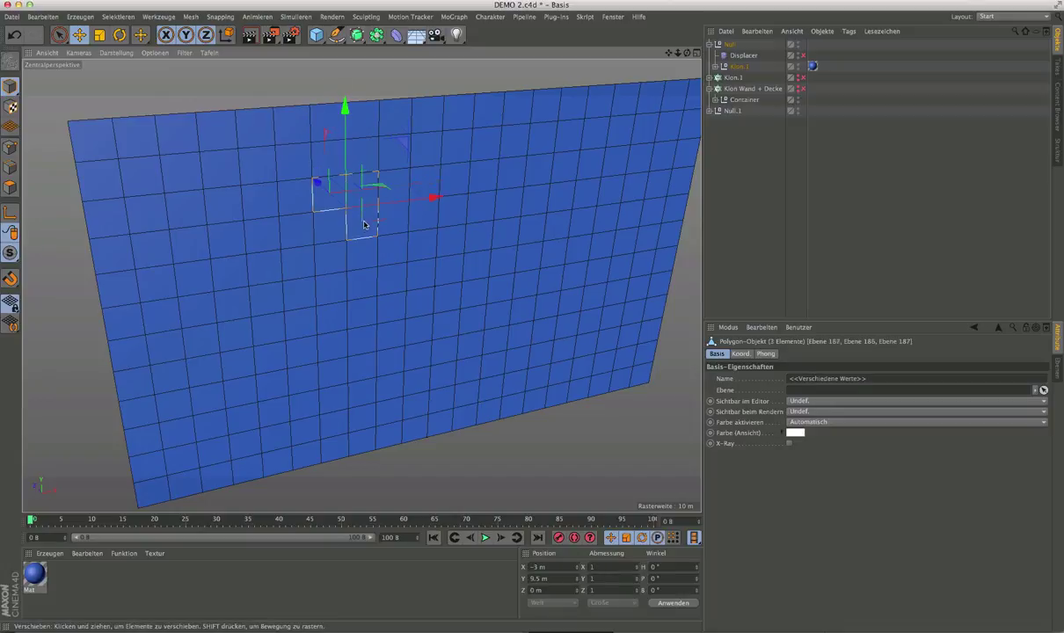
left_click(320, 214, "shift")
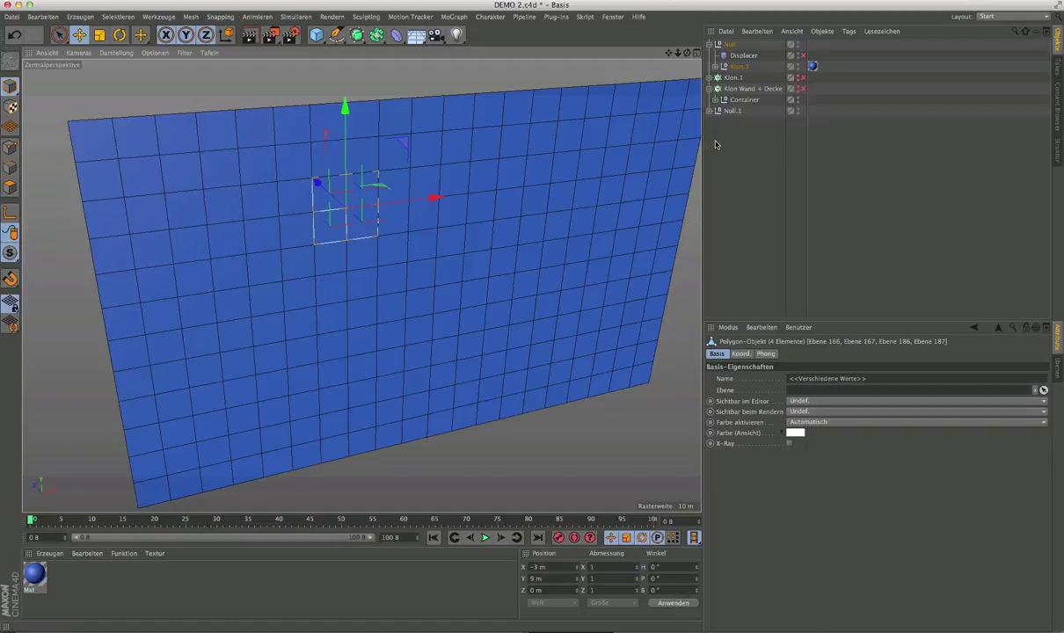
left_click(777, 149)
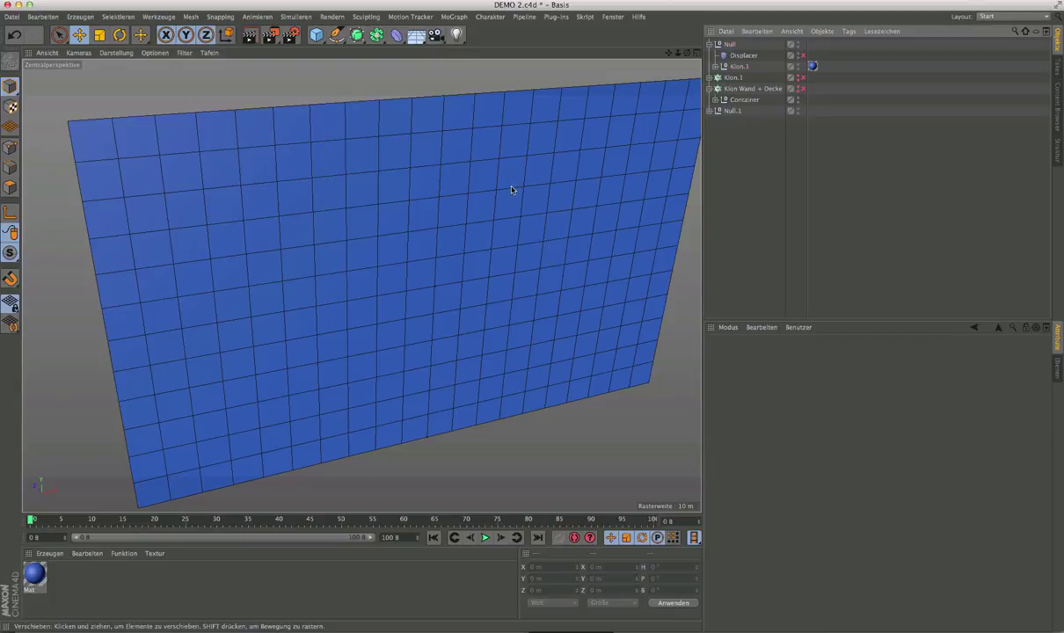
Select all 240 tiles, Ebene 0 through Ebene 239, in the expanded Klon.1 group
left_click(459, 208)
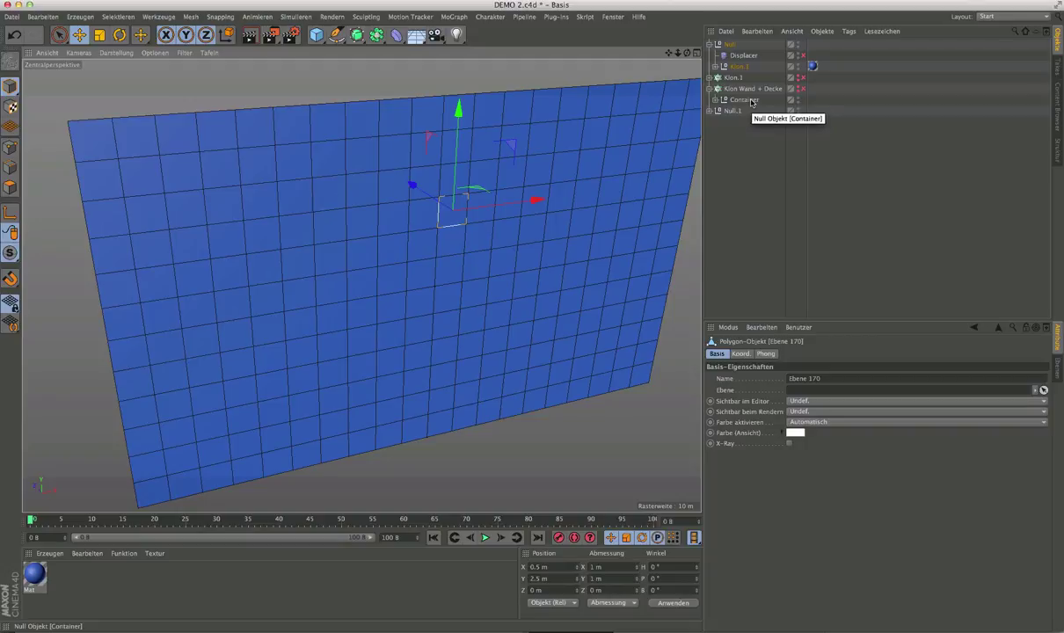
left_click(716, 67)
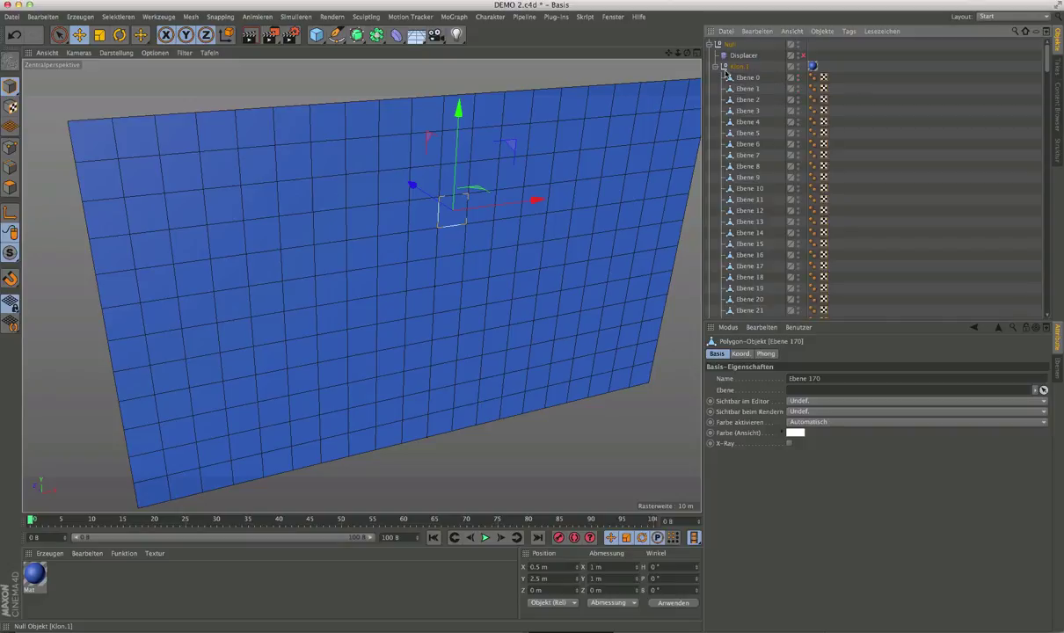
left_click(738, 80)
scroll(756, 176, "down", 15)
scroll(761, 247, "down", 15)
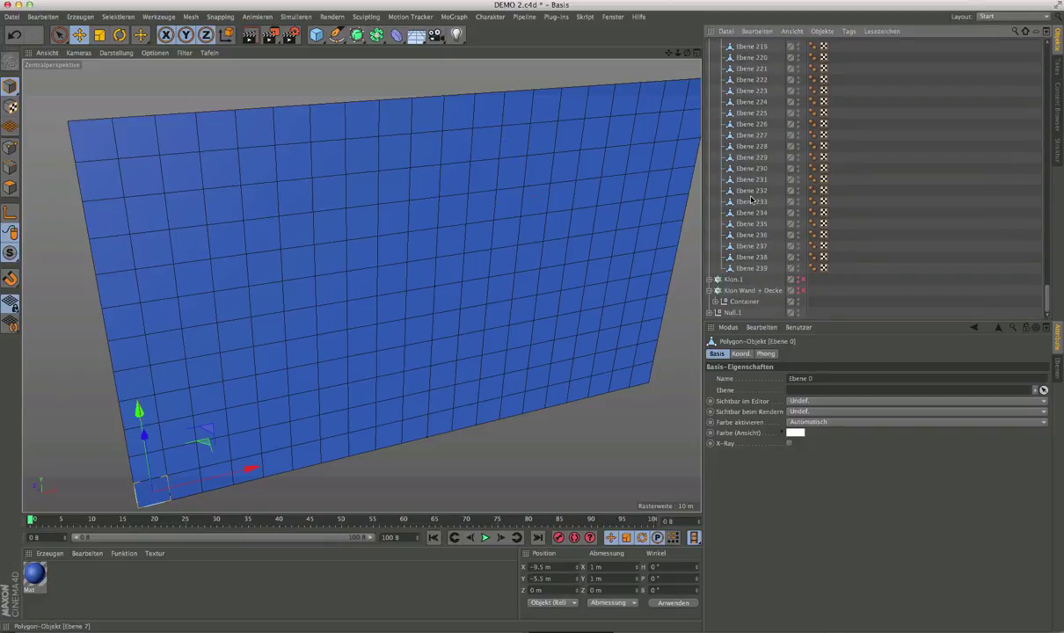
left_click(758, 268, "shift")
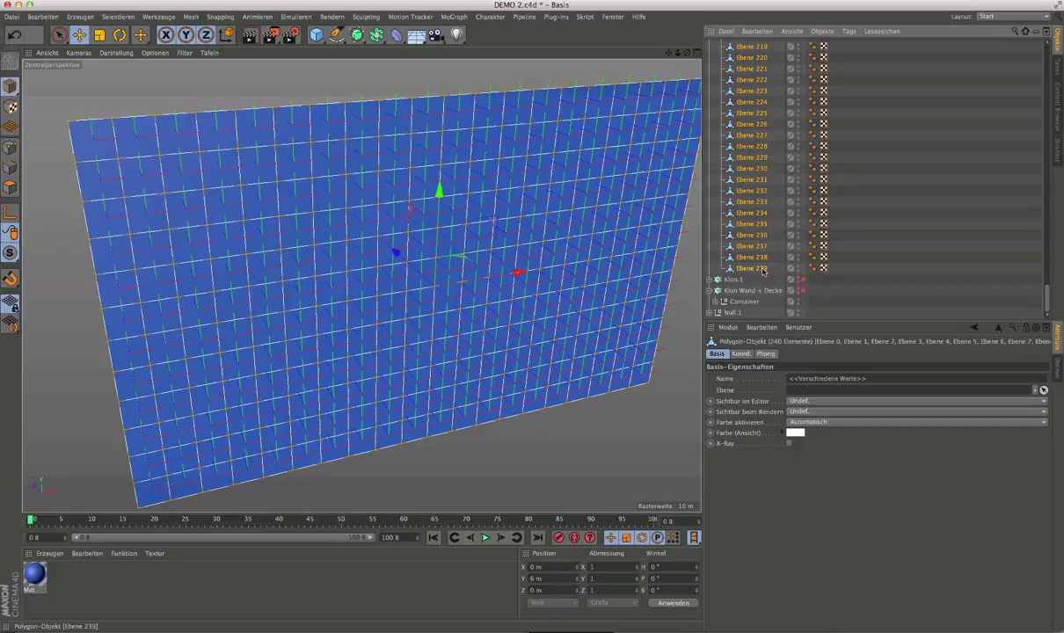
left_click(163, 16)
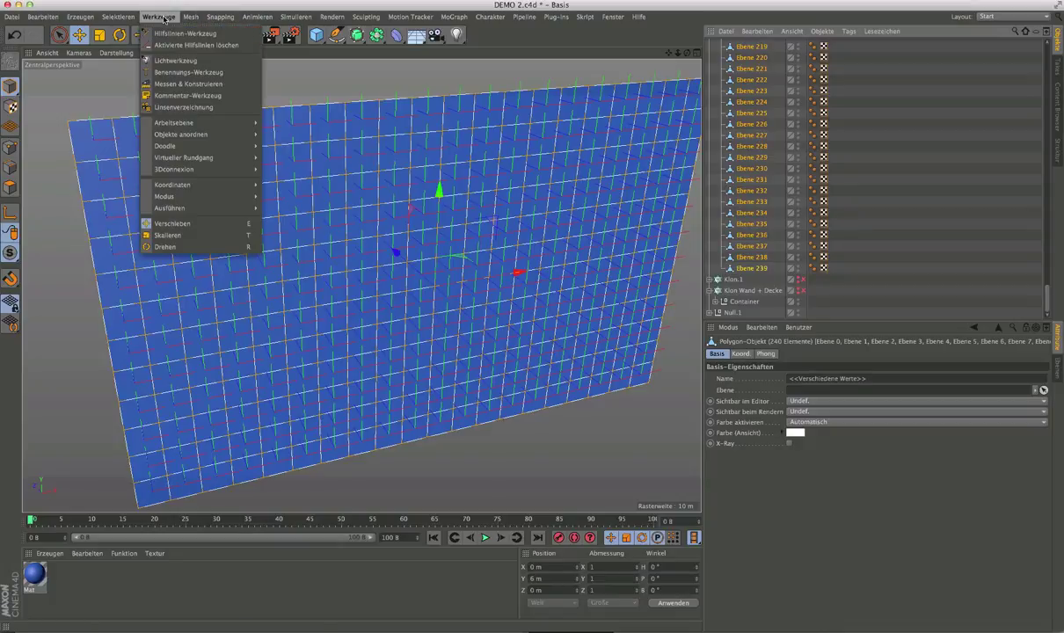
mouse_move(181, 134)
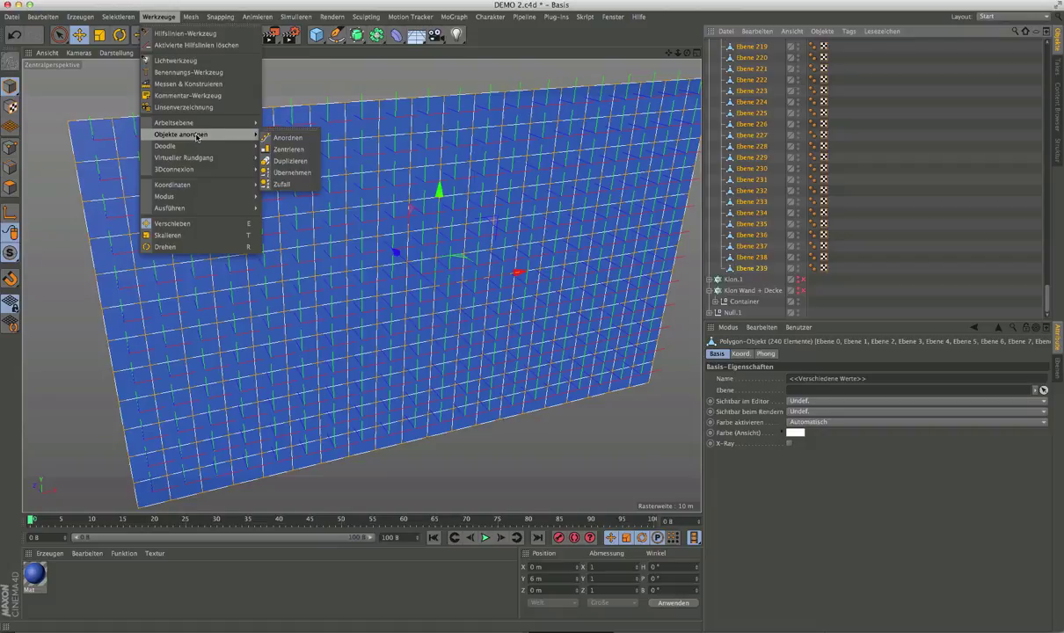
Randomly arrange the tiles with a 0.3 m Verschieben Z offset, re-randomizing several times
left_click(282, 186)
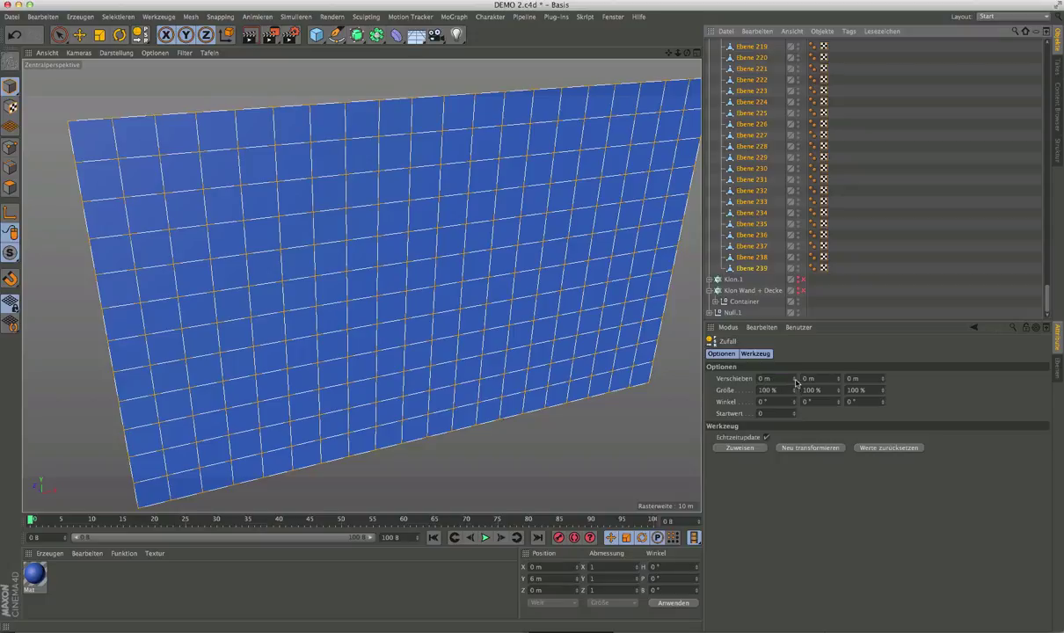
left_click(849, 378)
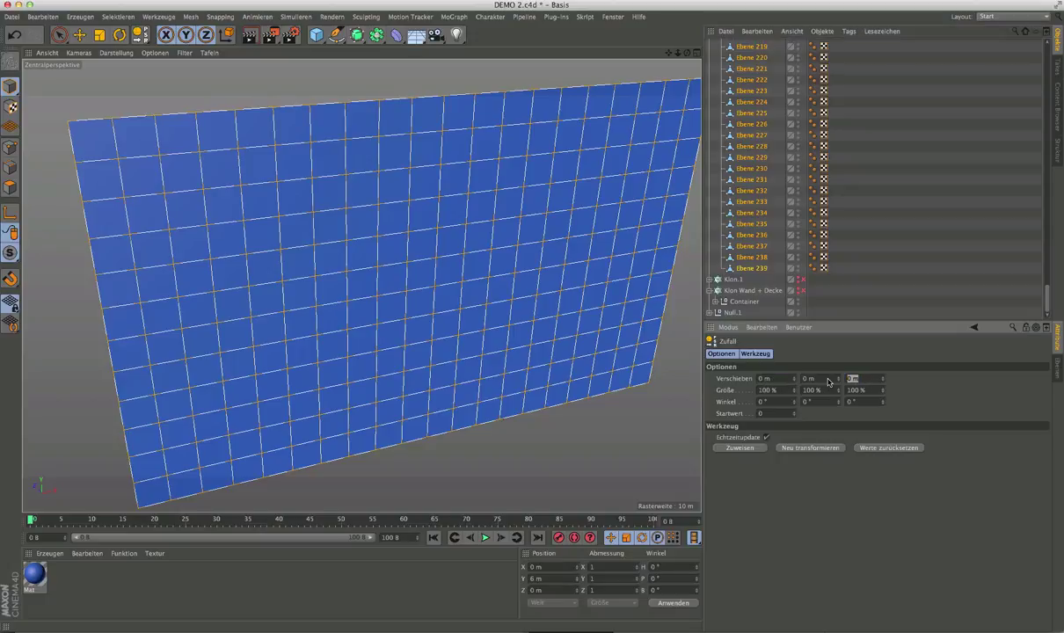
type(",3")
key("Return")
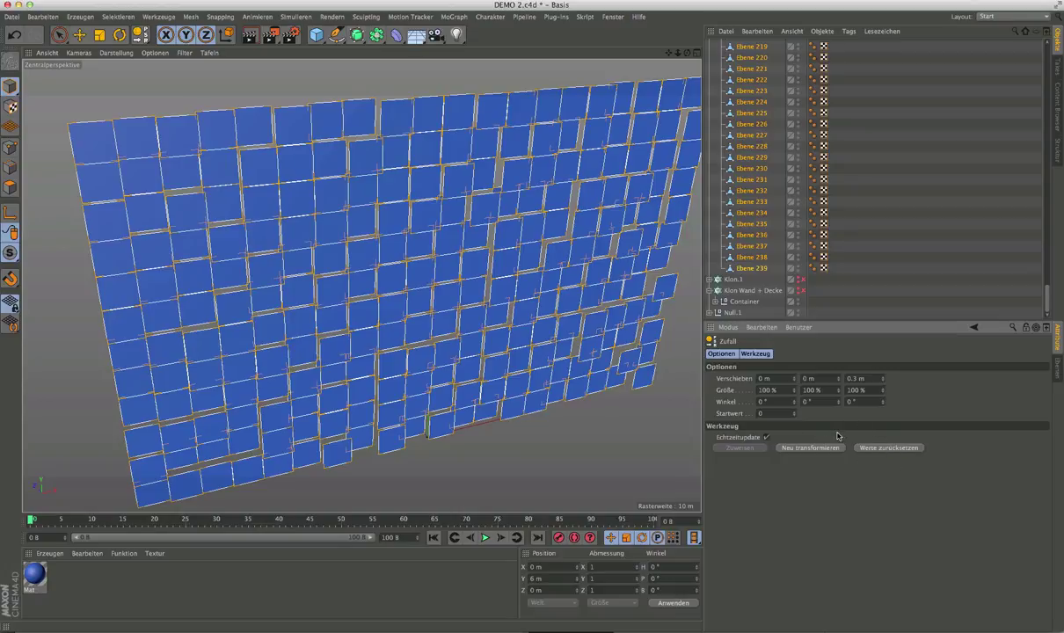
left_click(824, 450)
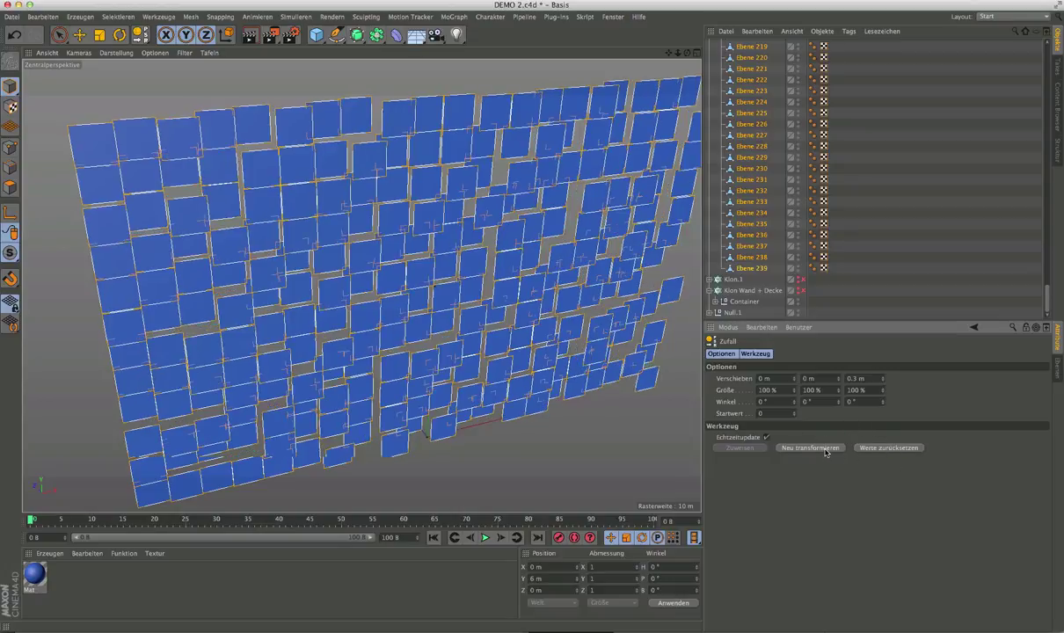
left_click(826, 450)
left_click(825, 450)
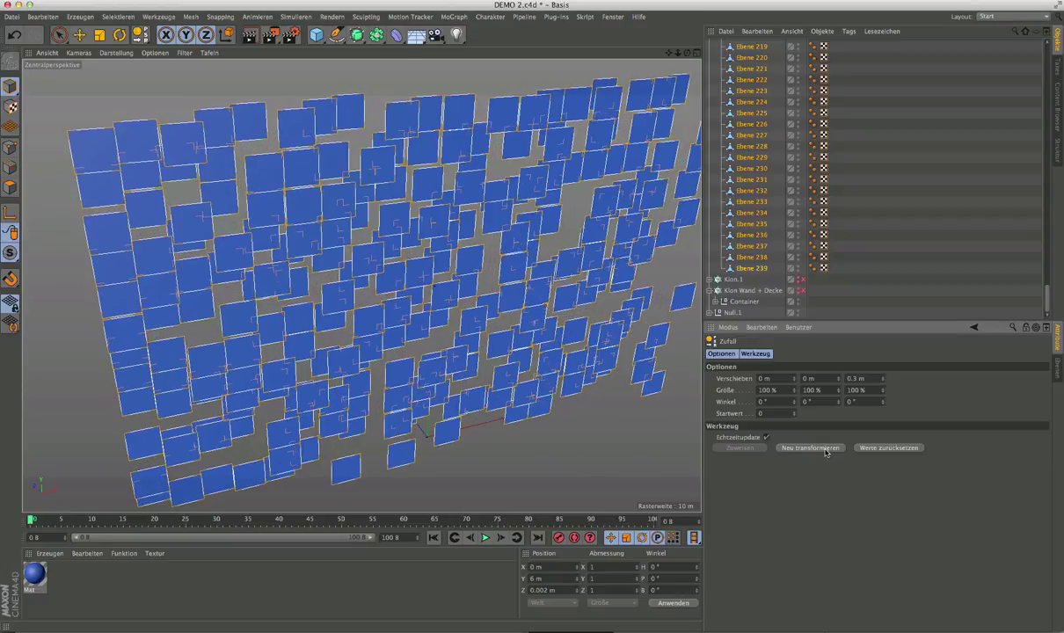
Undo to the flat grid, try a -0.3 m offset, then undo back to flat
key("ctrl+z")
key("ctrl+z")
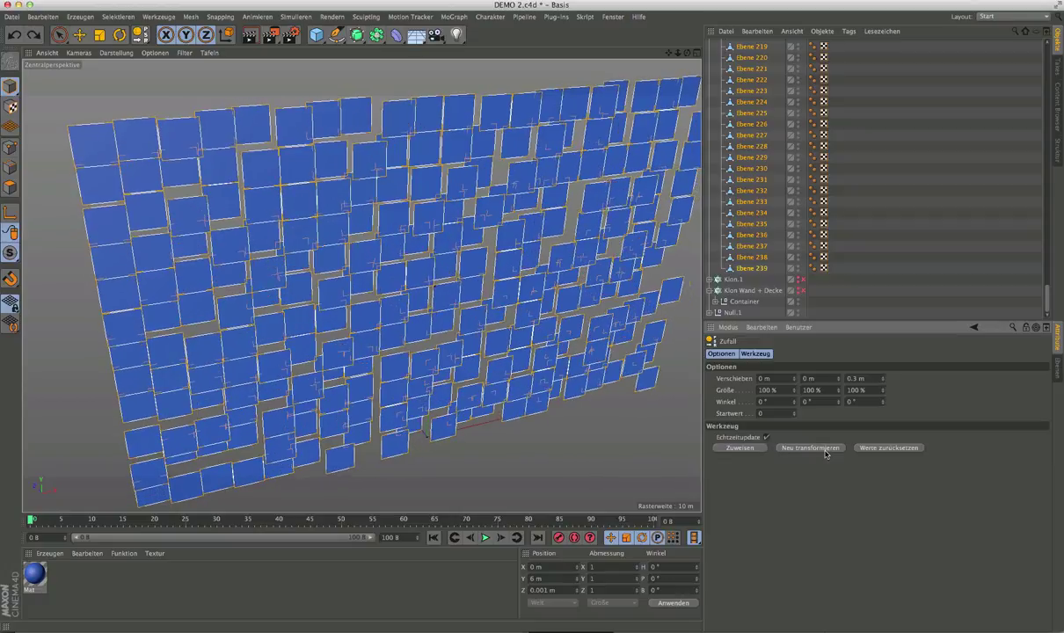
key("ctrl+z")
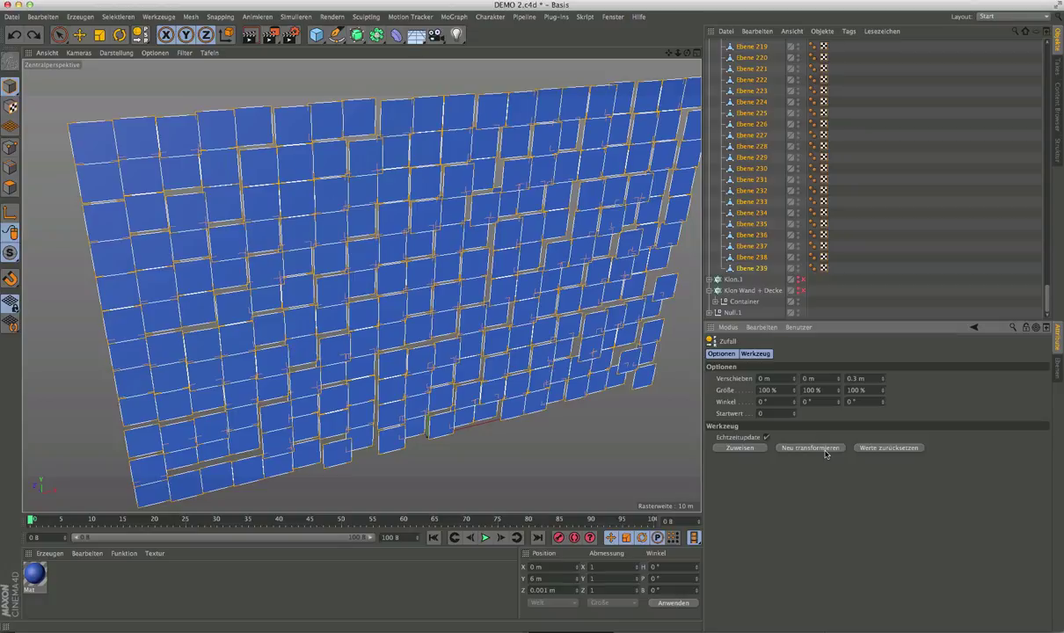
key("ctrl+z")
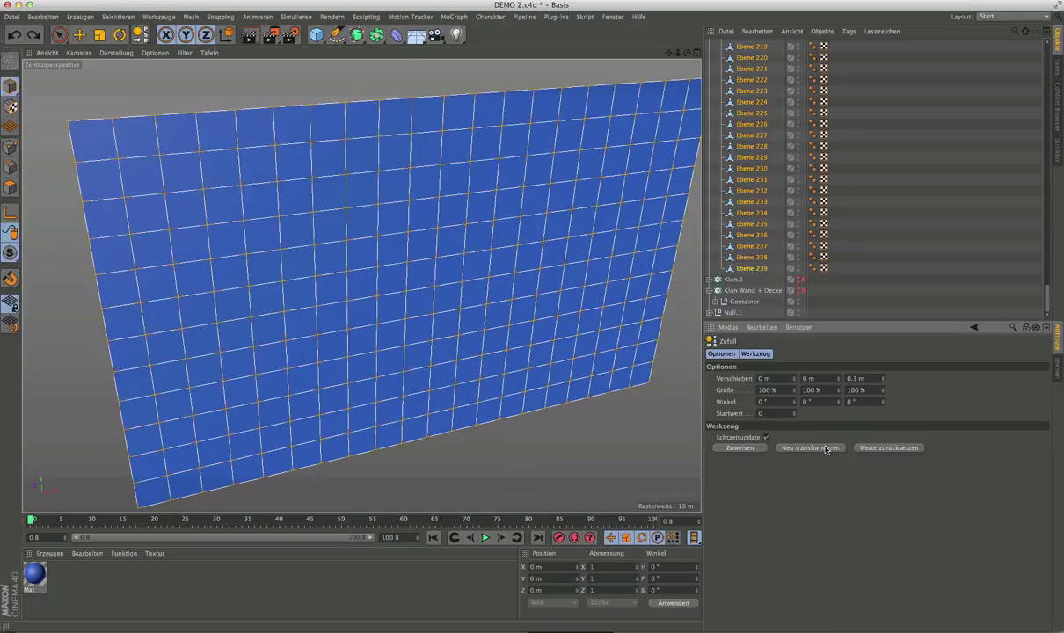
left_click(826, 450)
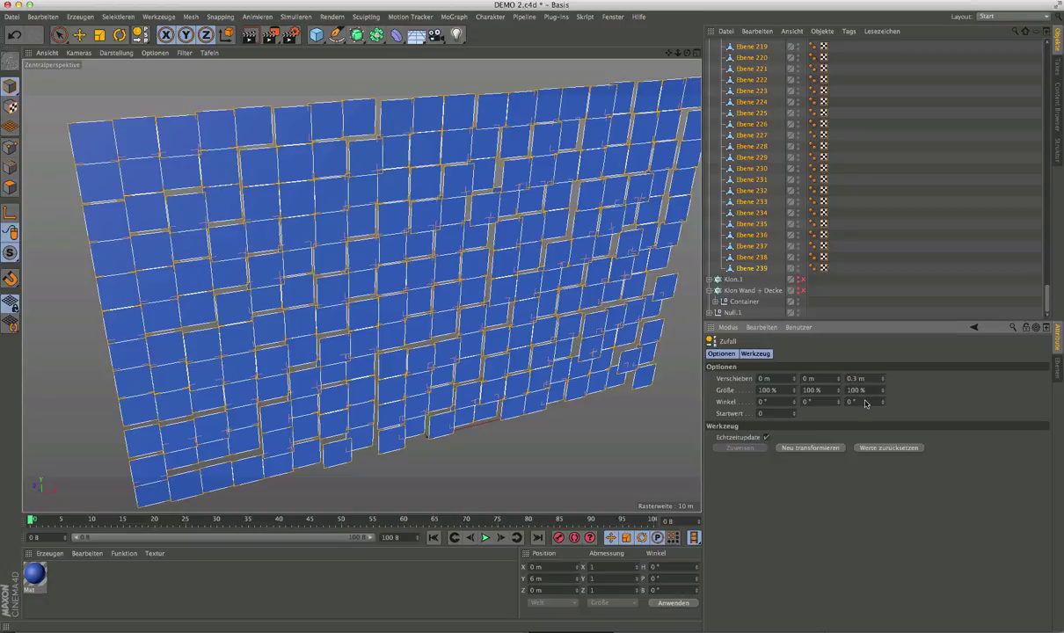
type("-")
key("Return")
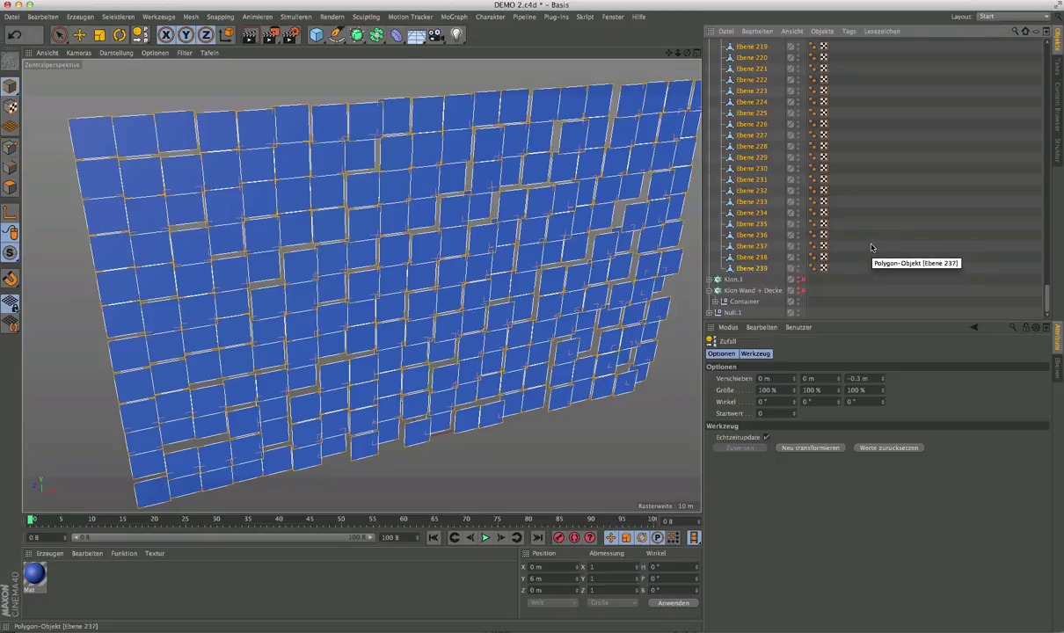
left_click(15, 36)
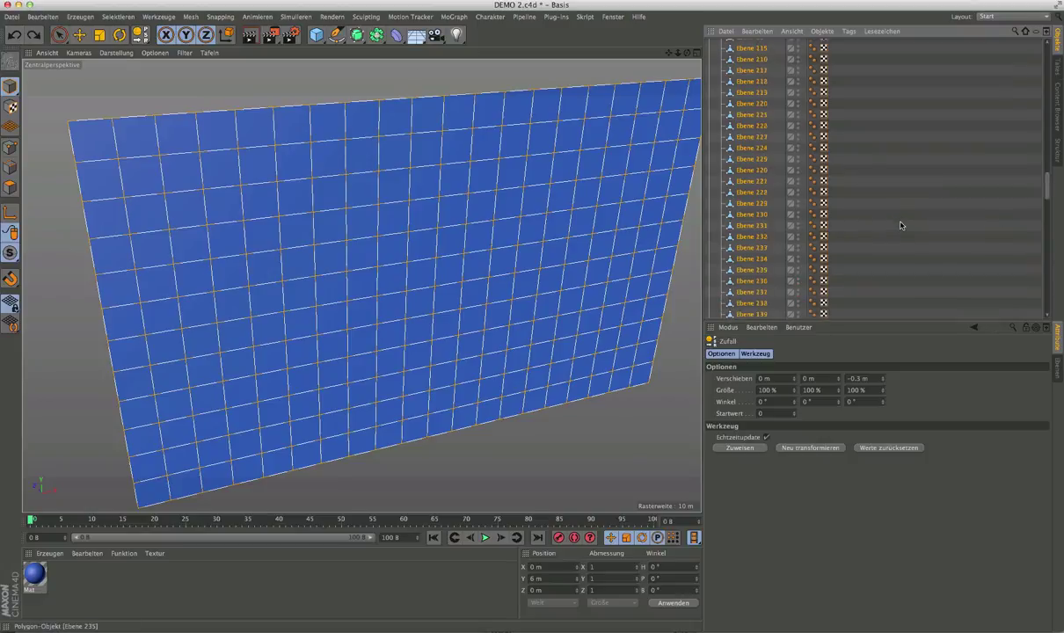
Collapse Klon.1, activate Move, and select two stacked tiles near the wall's top-left corner
left_click(721, 67)
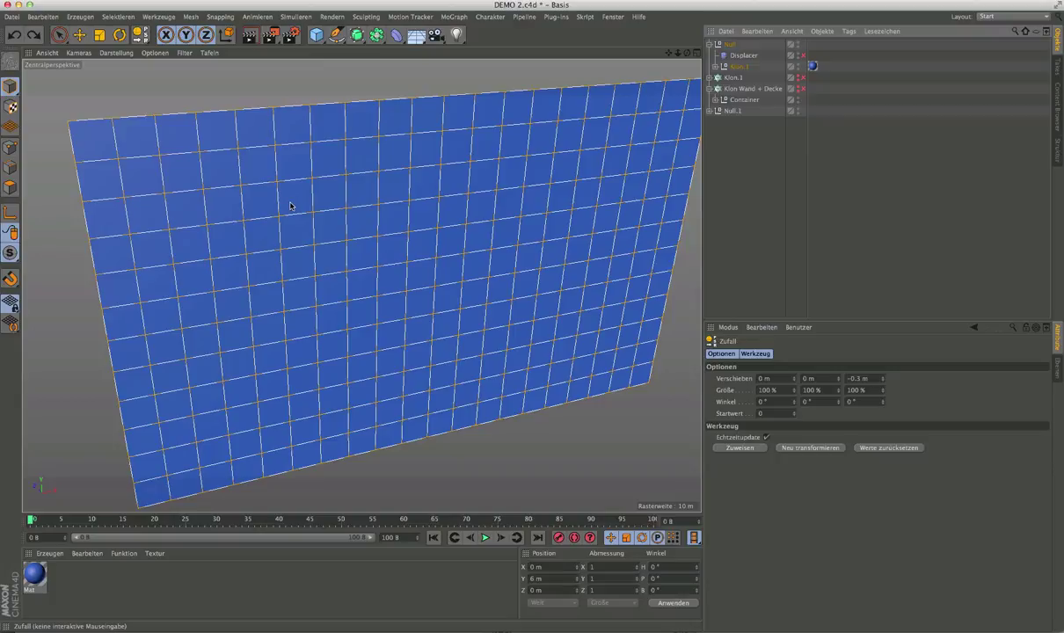
left_click(80, 35)
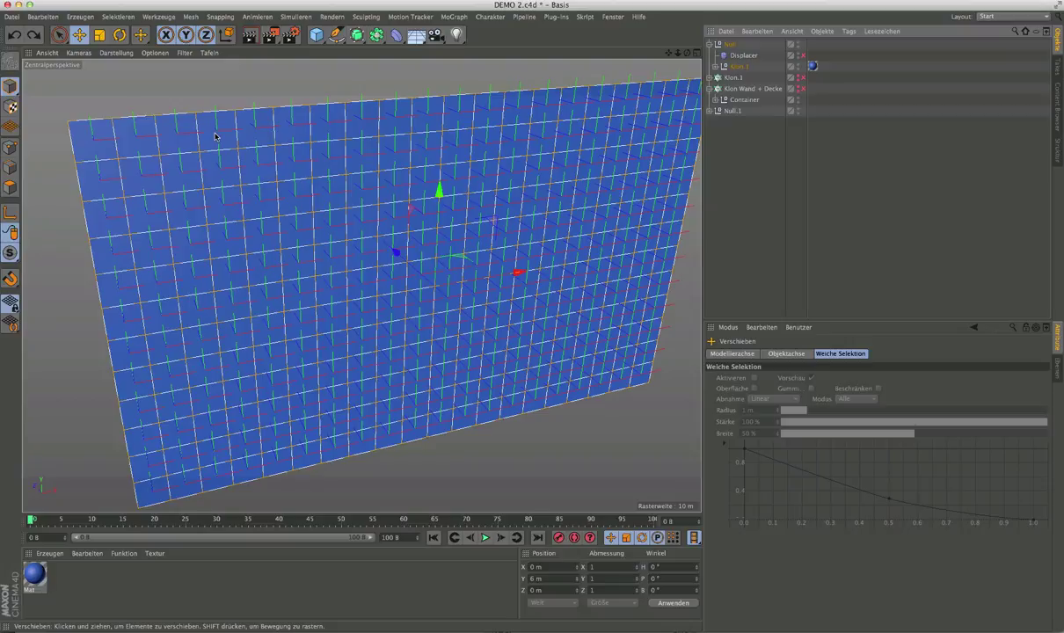
left_click(177, 147)
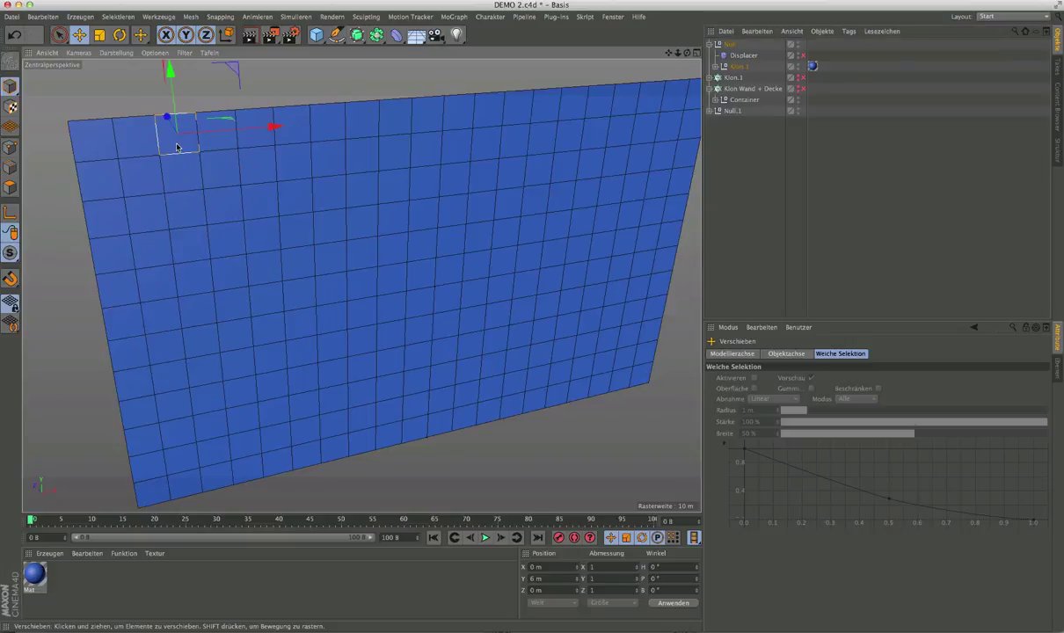
left_click(180, 169, "shift")
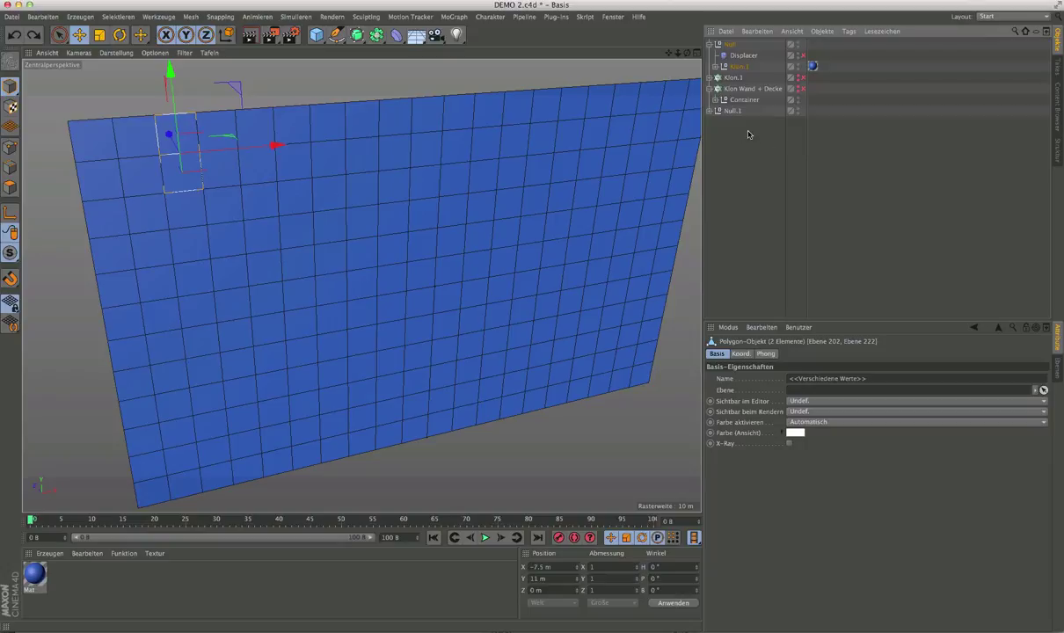
Delete the two selected tiles and stretch the tile below so its top edge sits at world Y 12 m
key("Delete")
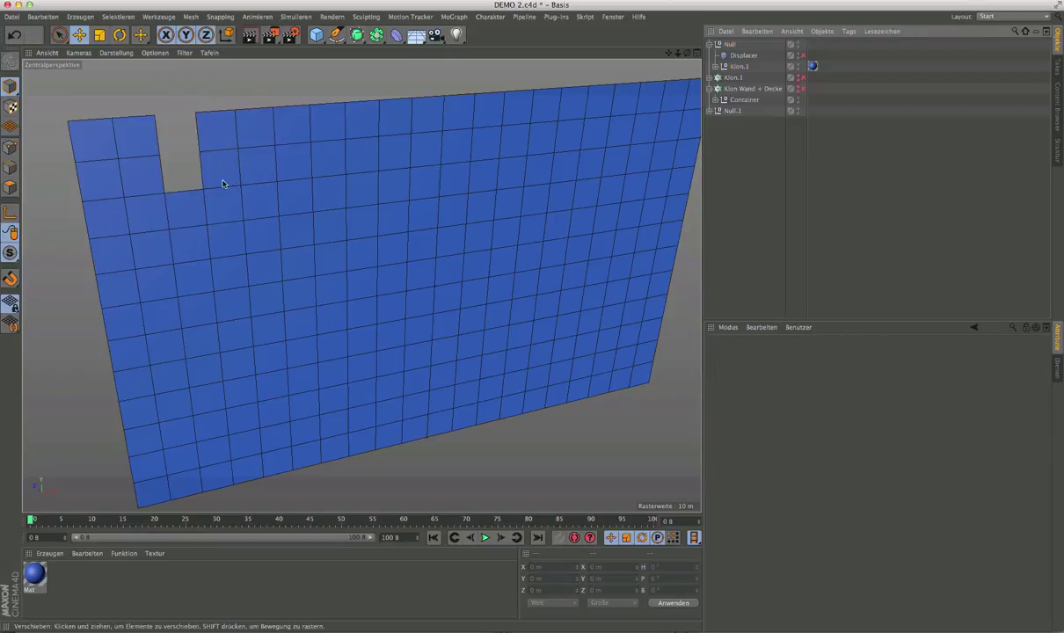
left_click(186, 202)
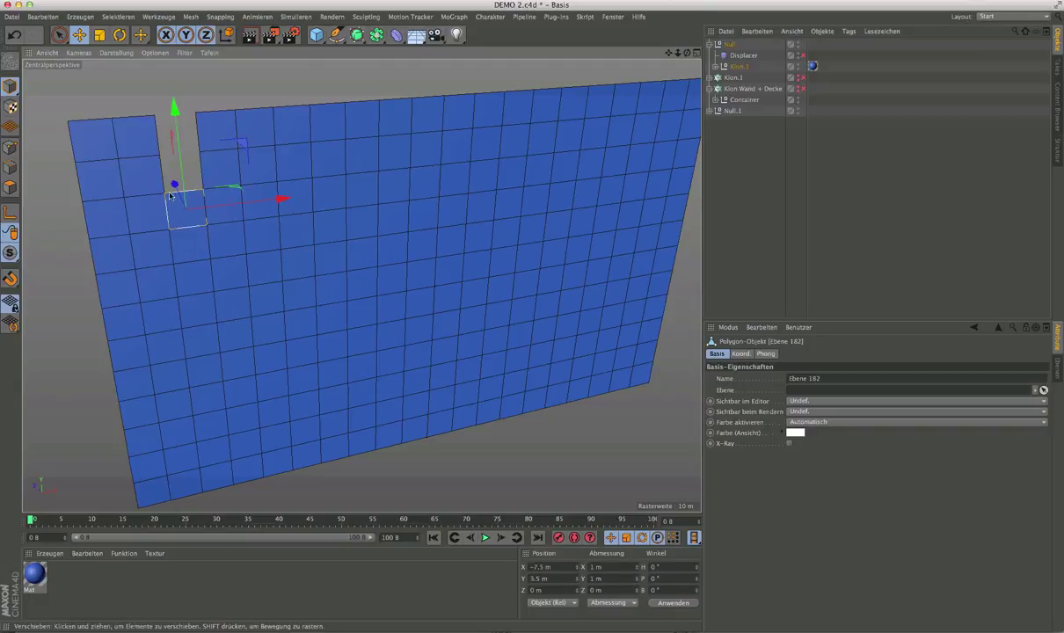
left_click(11, 168)
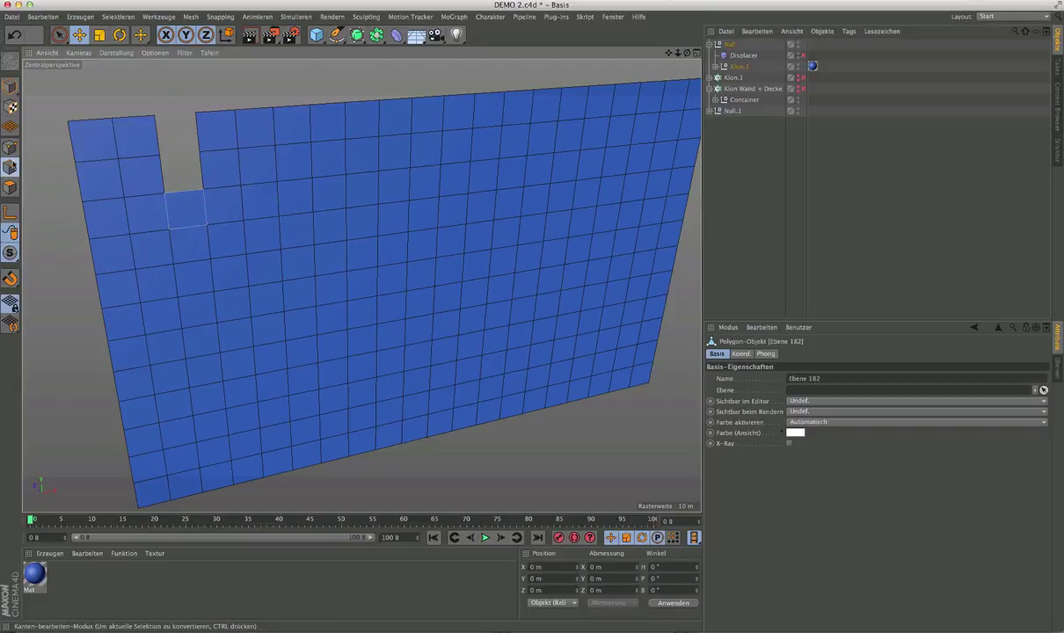
left_click(188, 190)
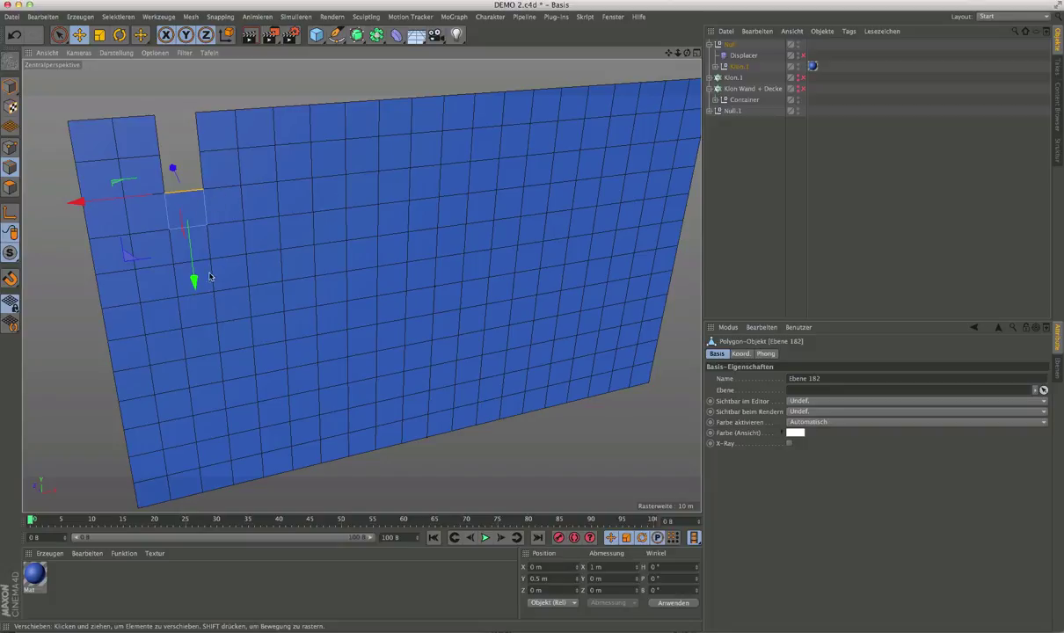
left_click_drag(193, 281, 190, 210)
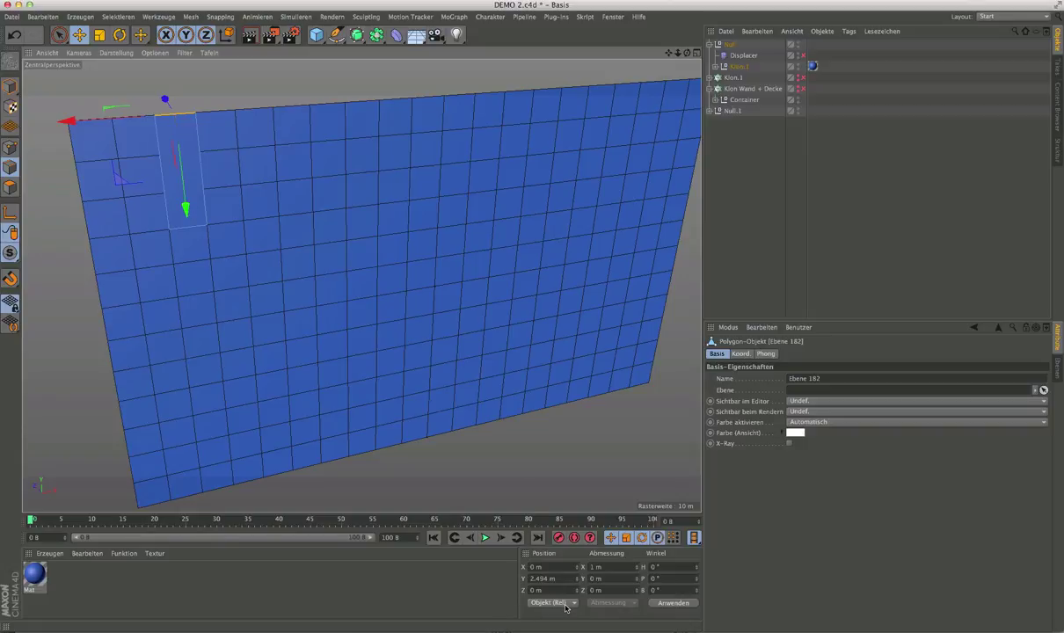
left_click(556, 604)
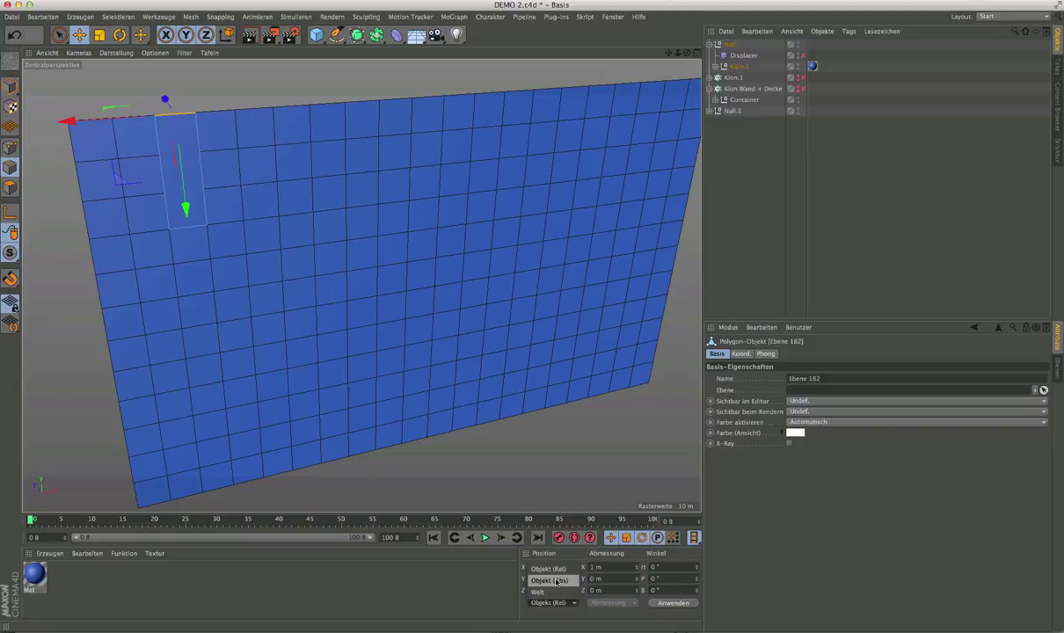
left_click(553, 592)
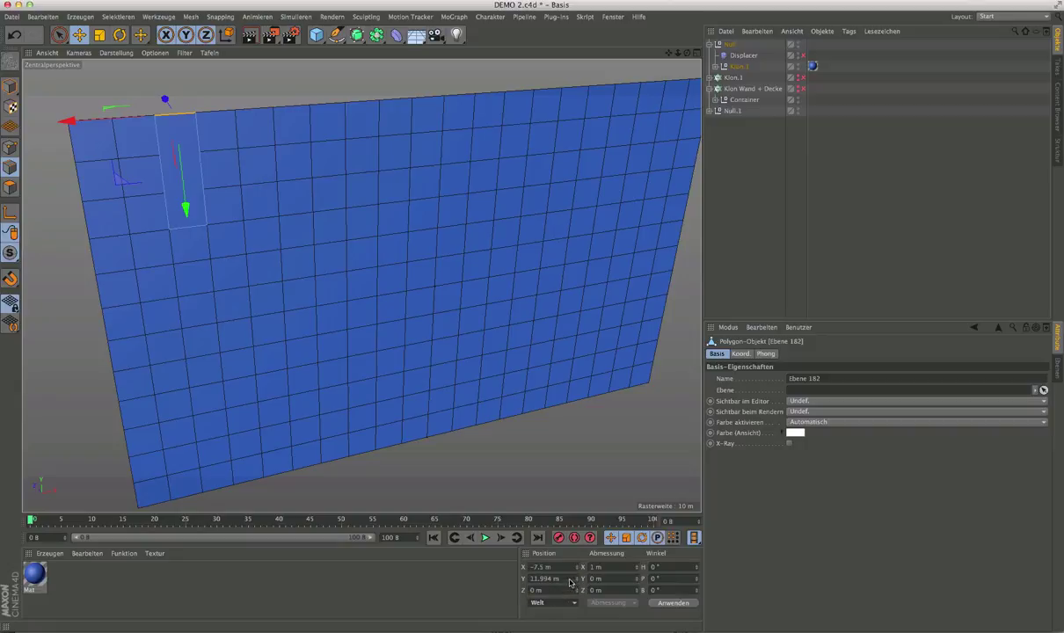
double_click(535, 579)
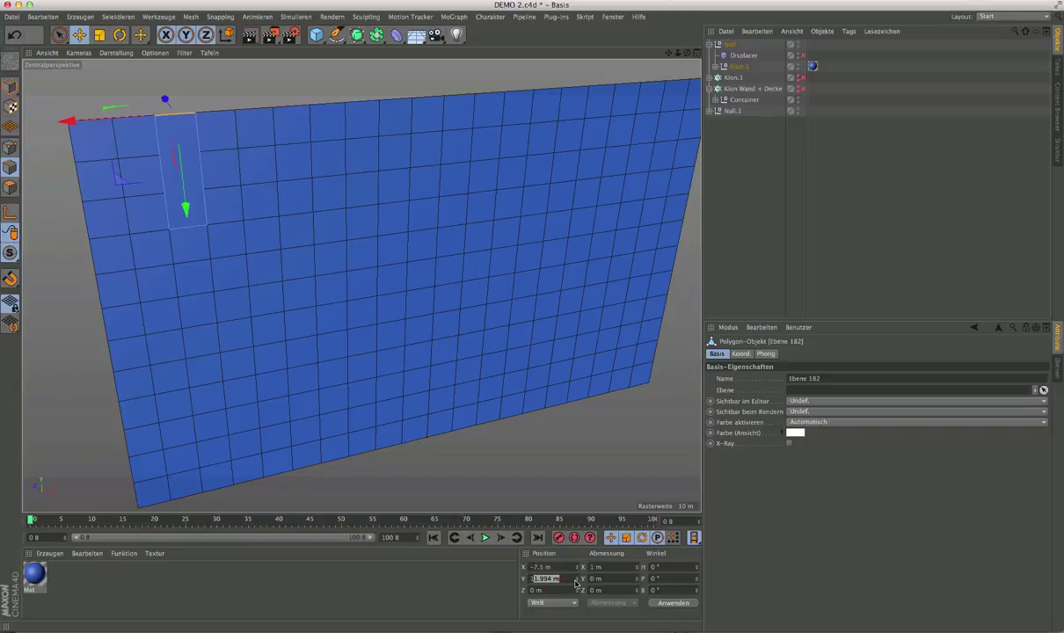
type("12")
key("Return")
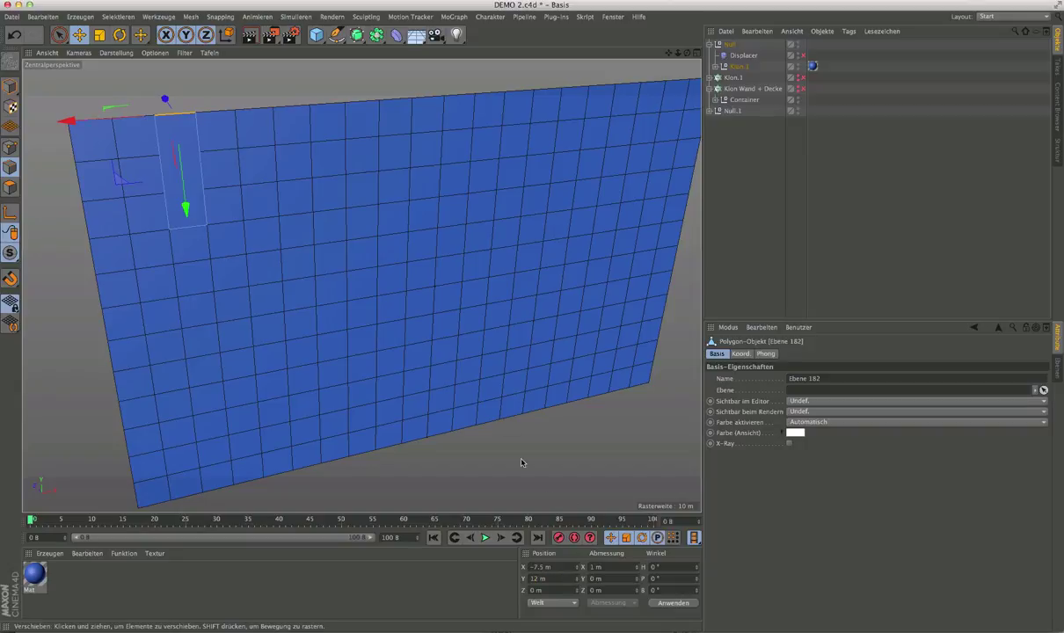
left_click(738, 159)
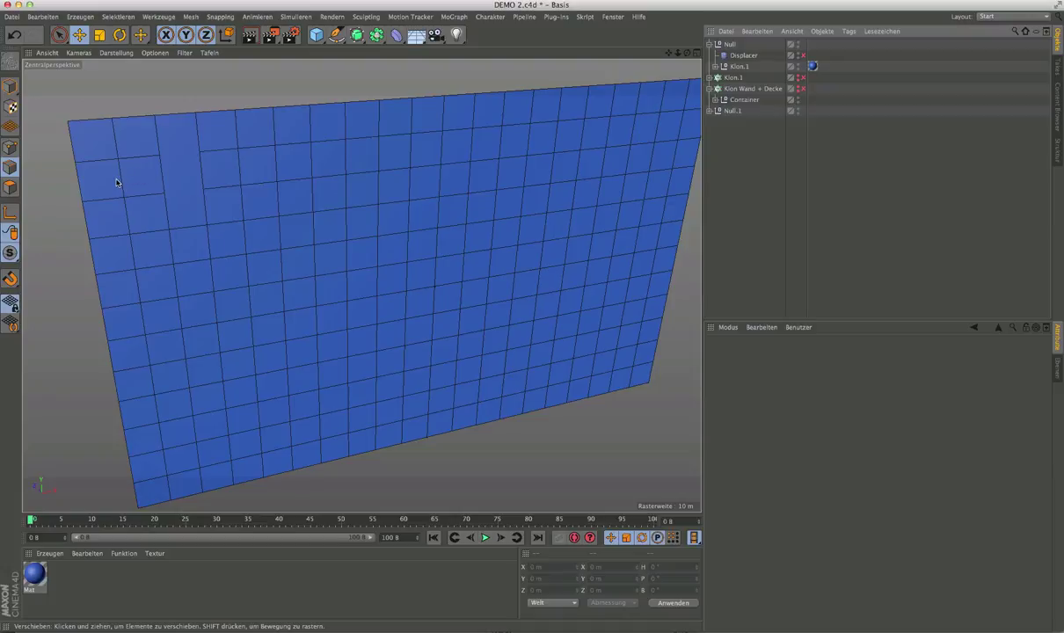
Delete corner tile Ebene 220 and move Ebene 221's left edge to X -10 m
left_click(106, 152)
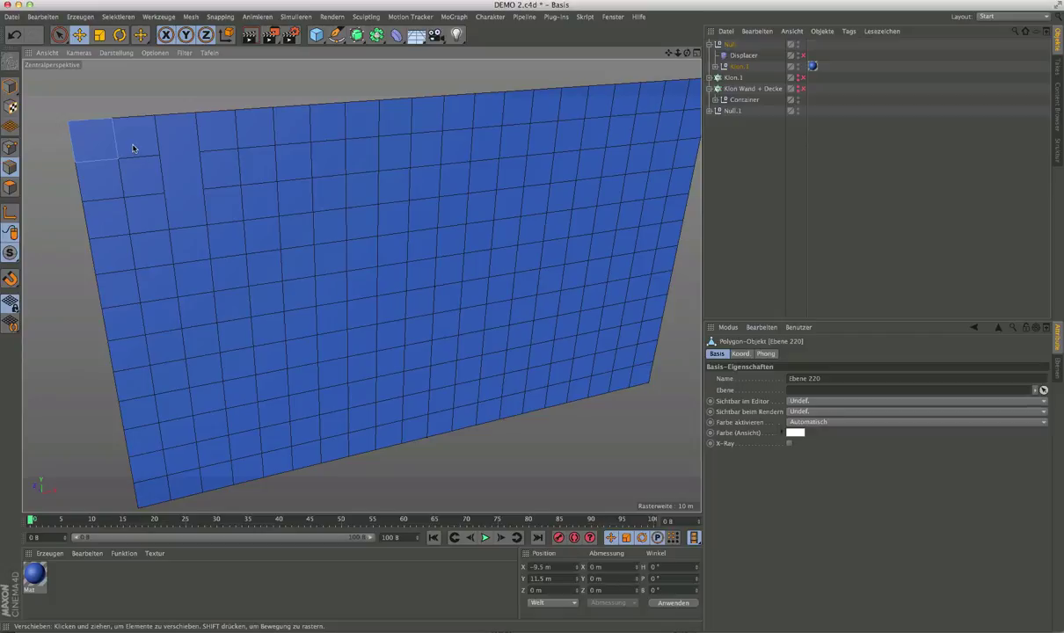
left_click(10, 85)
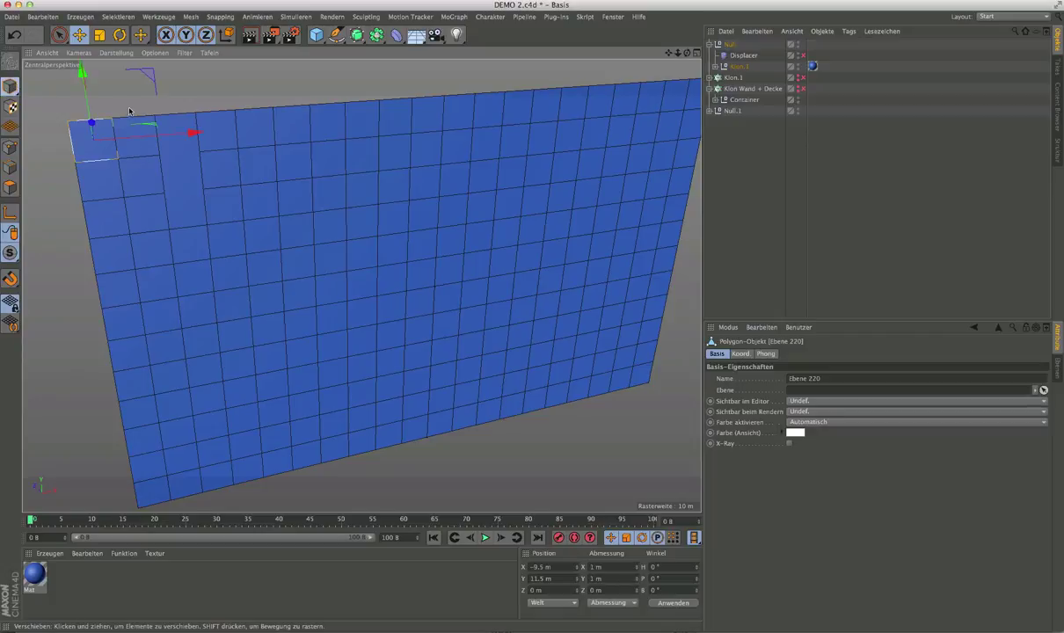
key("Delete")
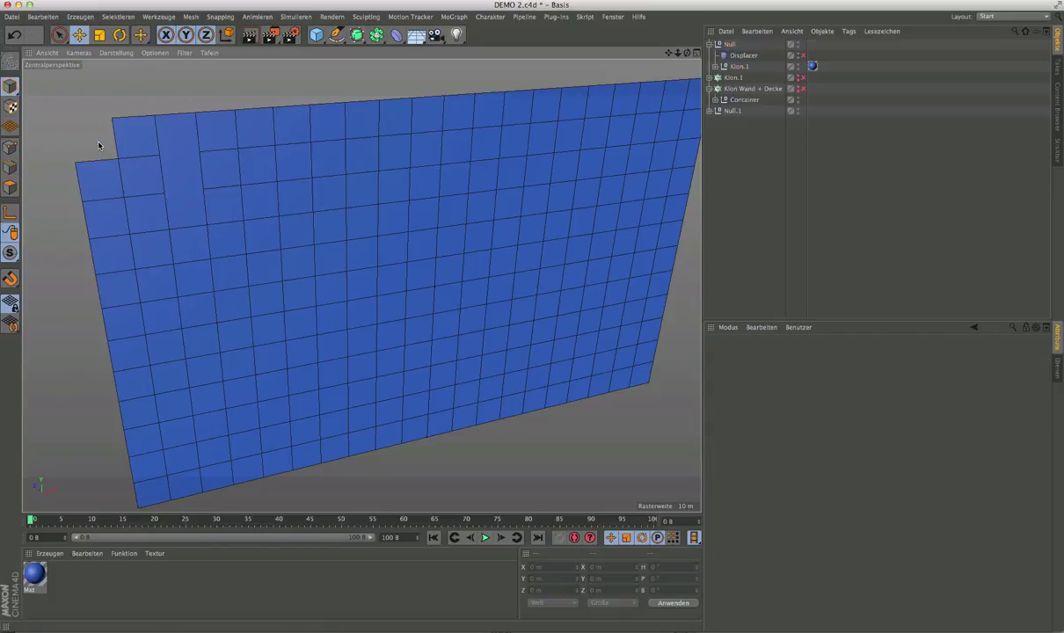
left_click(122, 138)
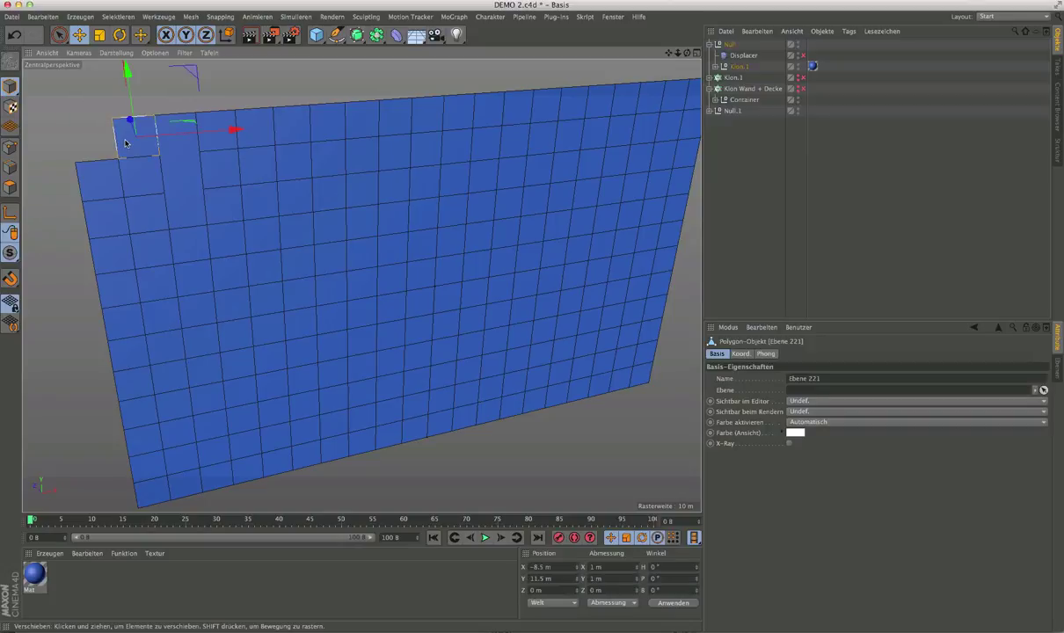
left_click(16, 150)
left_click(113, 141)
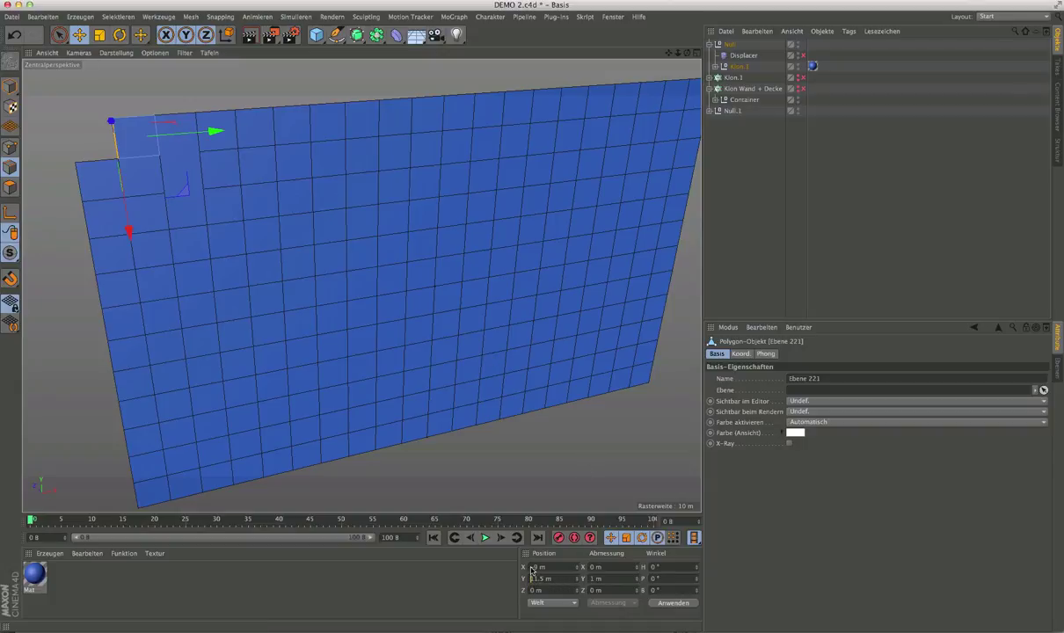
left_click(554, 568)
key("BackSpace")
type("-1")
key("Return")
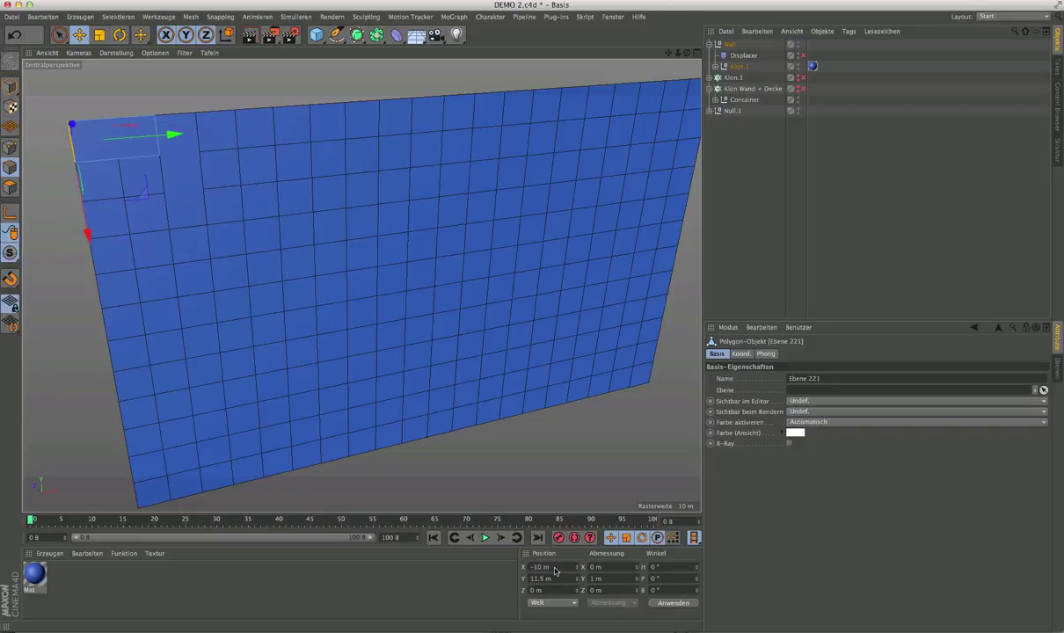
left_click(11, 86)
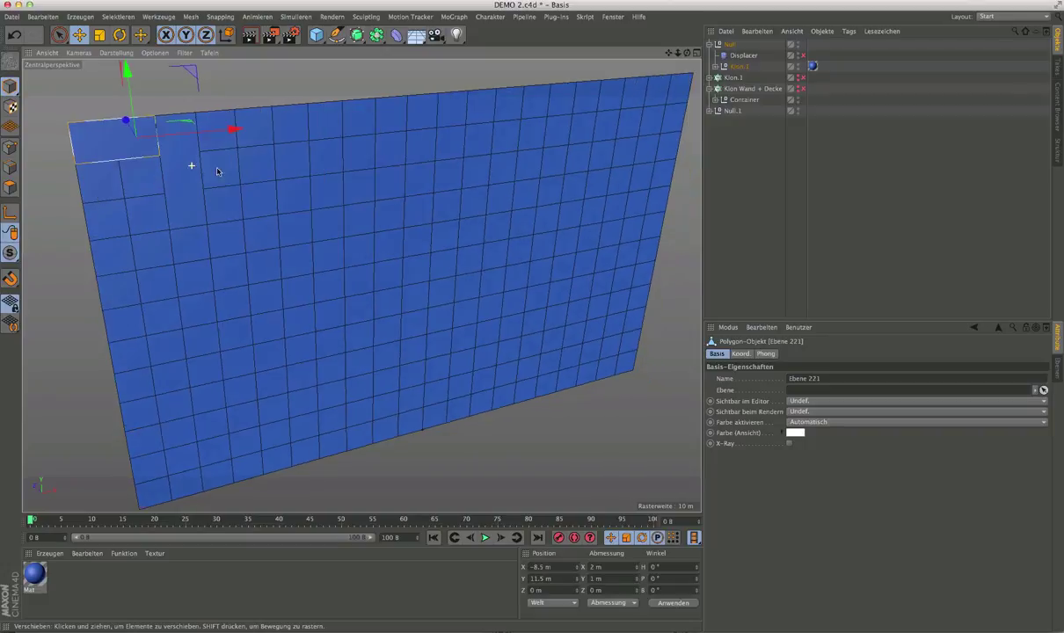
Delete the small tiles near the top edge of the wall
left_click_drag(218, 170, 112, 140, "alt")
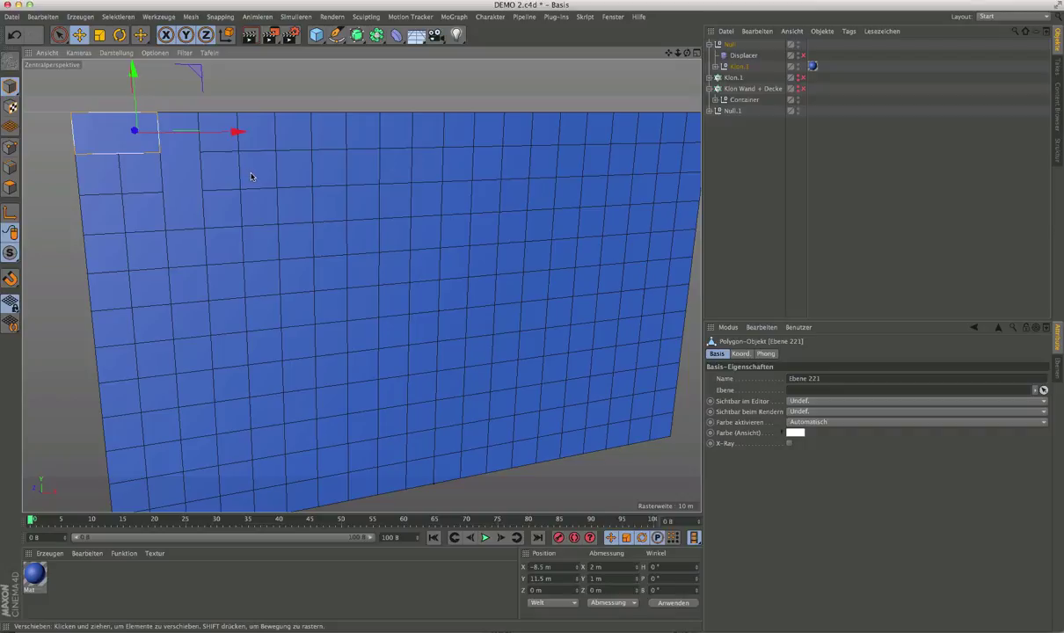
left_click(259, 143)
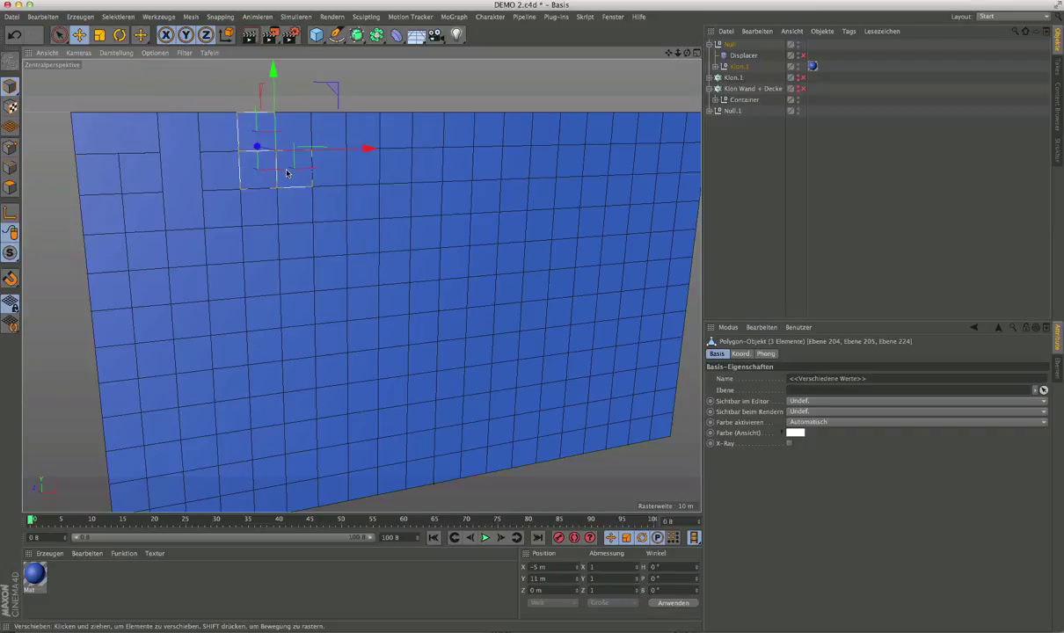
key("Delete")
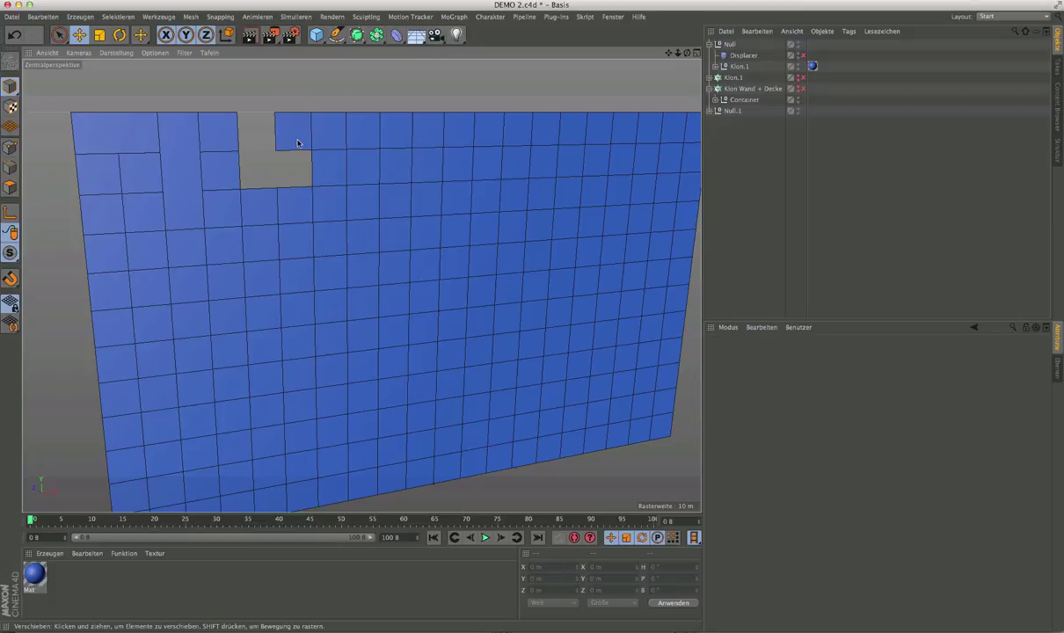
left_click(10, 167)
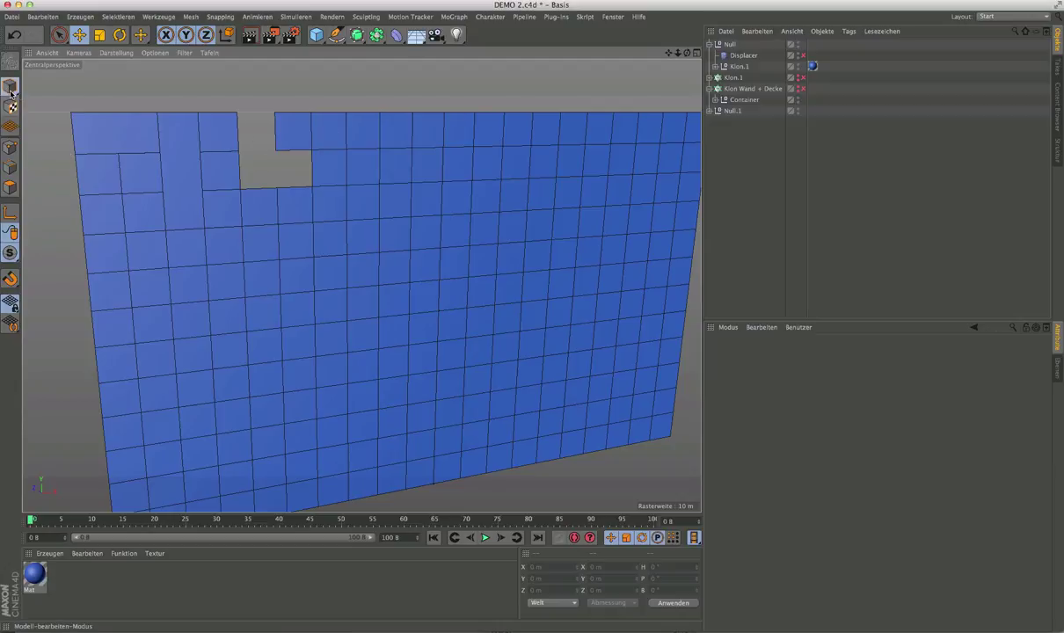
Move Ebene 225's left edge to -6 m and its bottom edge to 0 to close the gap
left_click(308, 137)
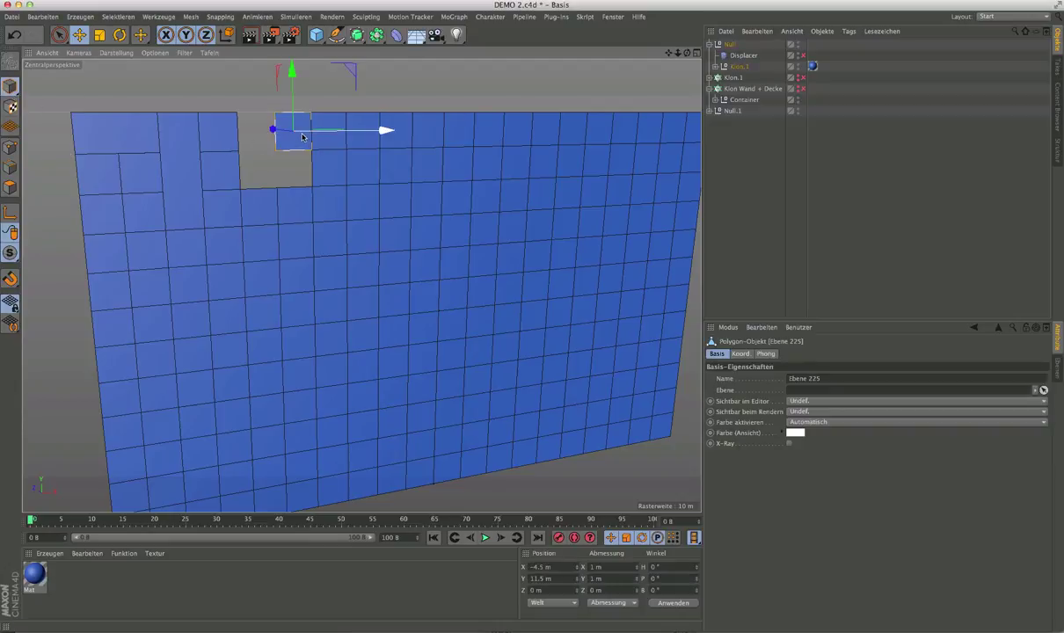
left_click(9, 167)
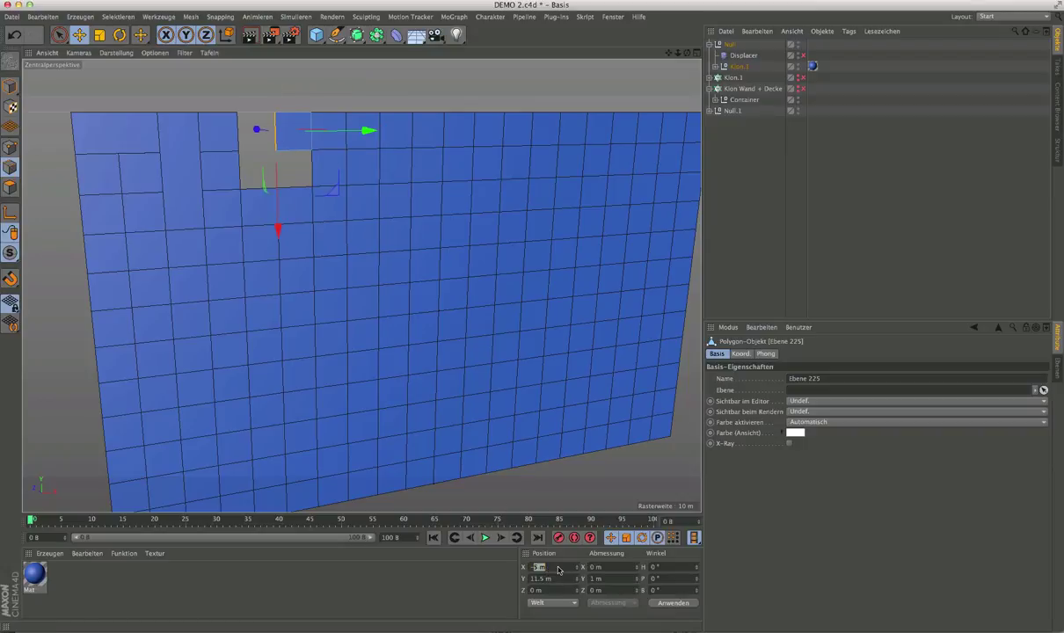
type("-6")
key("Return")
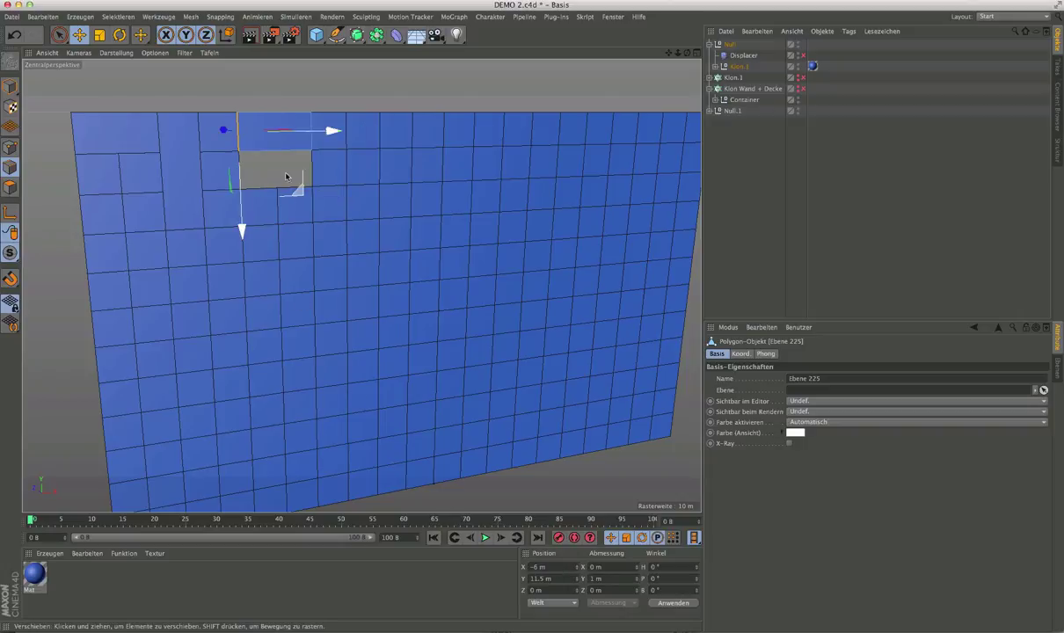
left_click(277, 151)
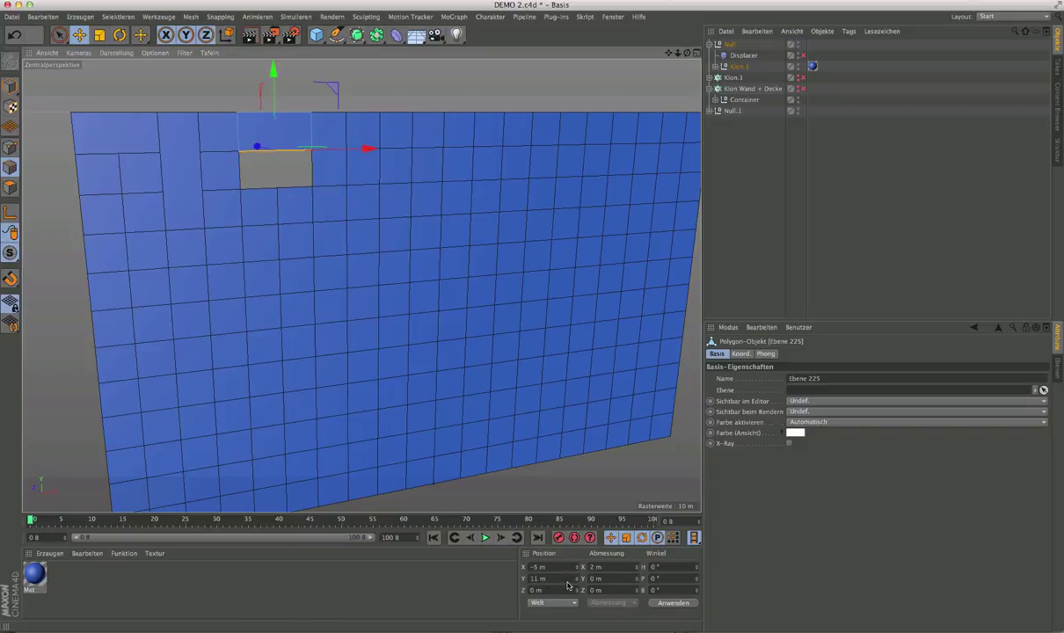
left_click(568, 580)
type("0")
key("Return")
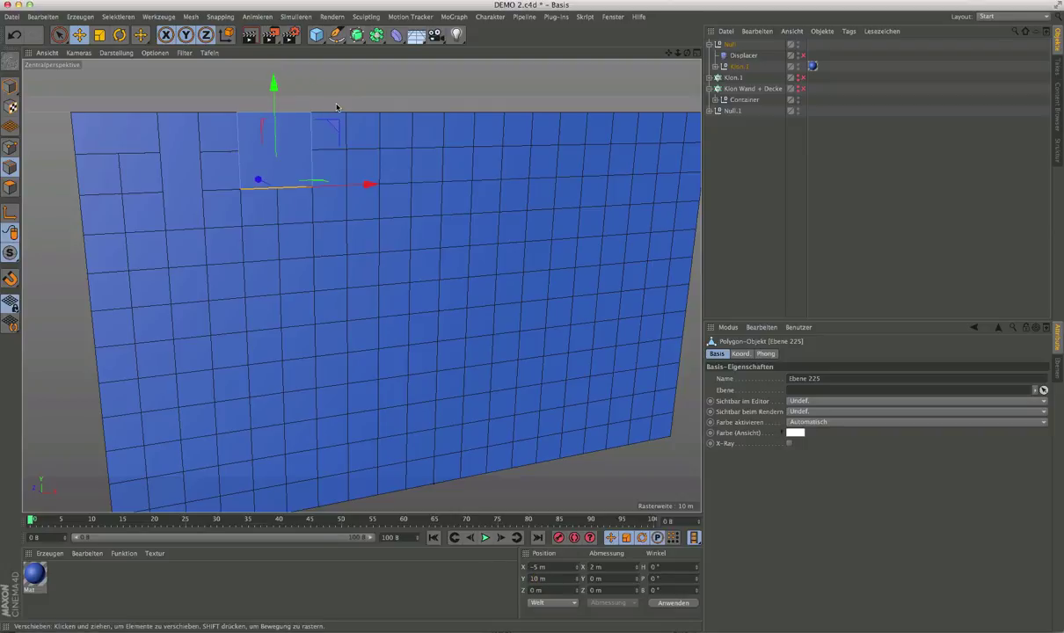
left_click(60, 35)
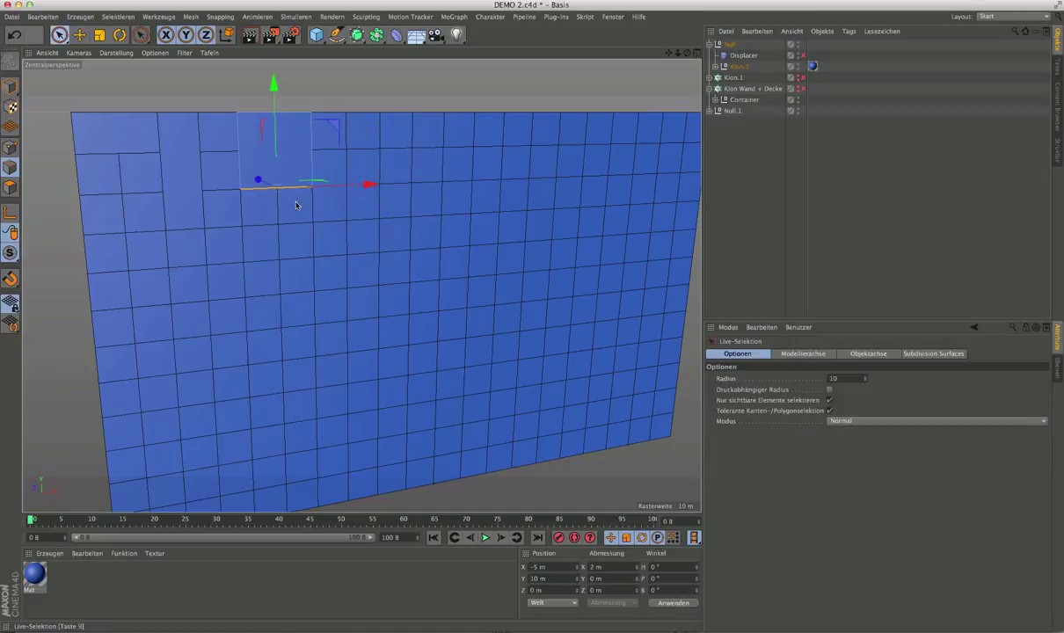
left_click(10, 85)
Delete small tile Ebene 186 and extend the tile above down to fill the hole
left_click(332, 214)
key("Delete")
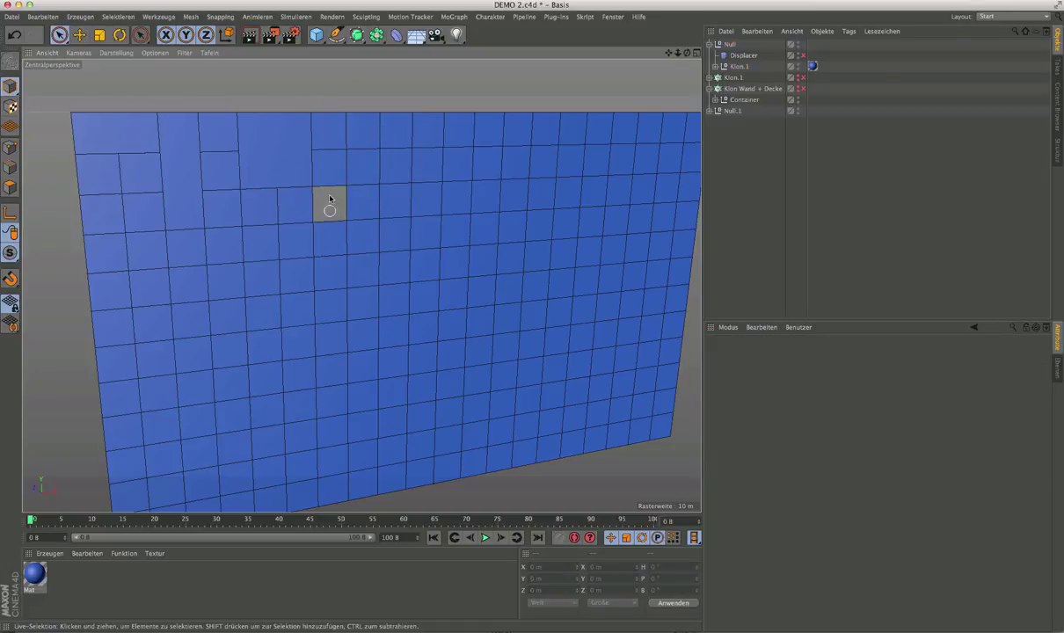
left_click(313, 172)
left_click(10, 182)
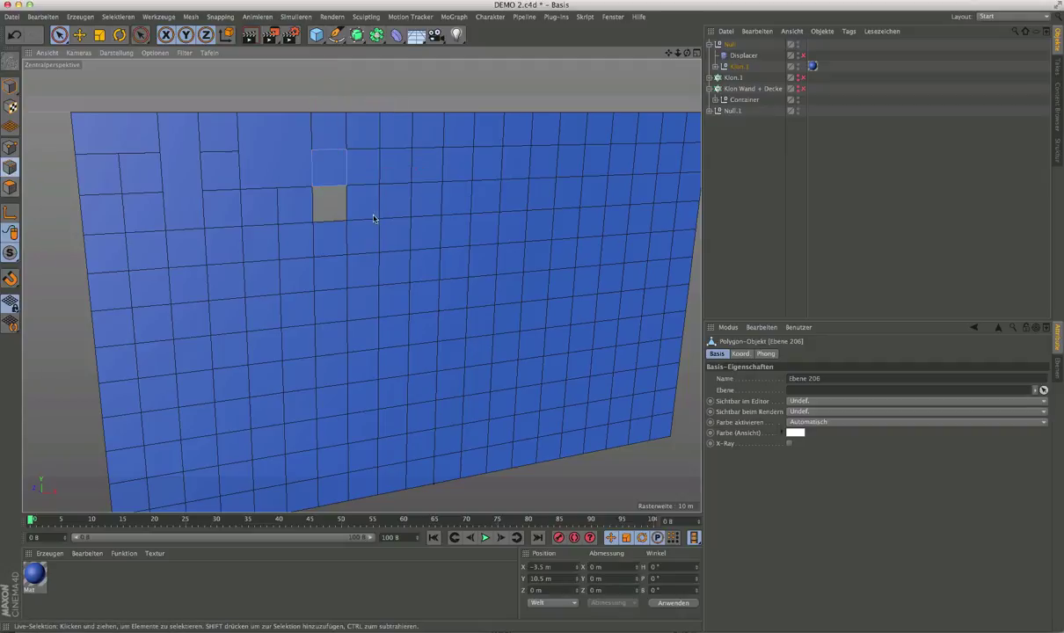
left_click(326, 192)
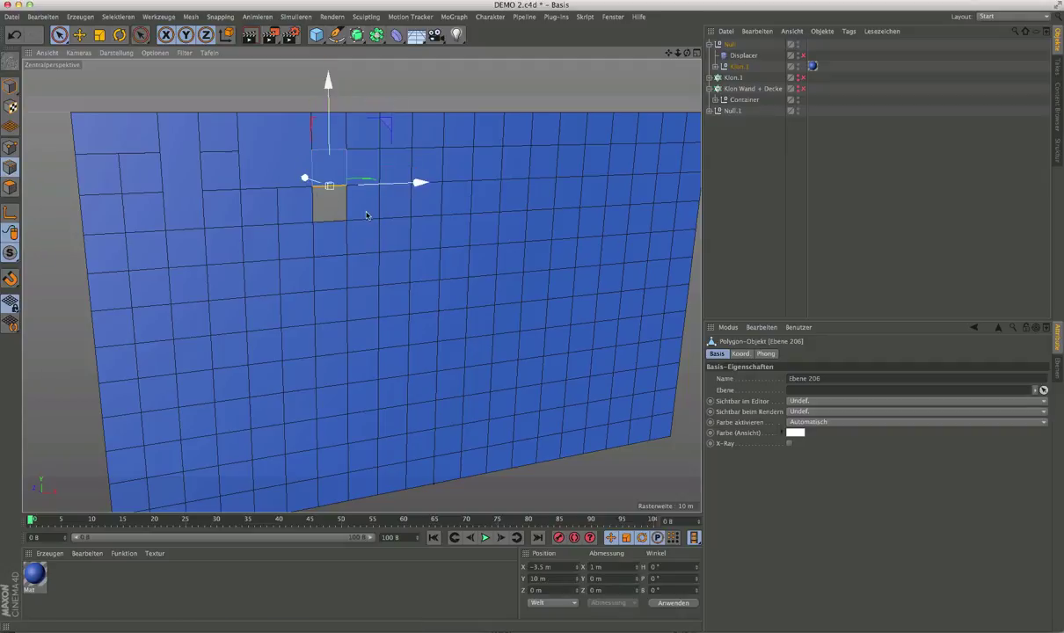
left_click(553, 579)
type("9")
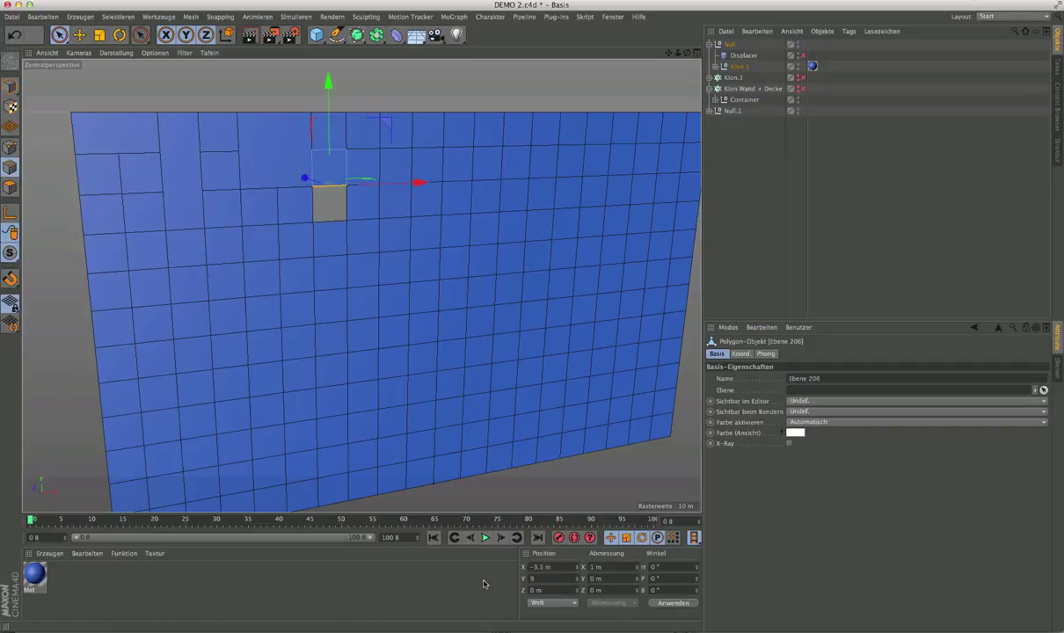
key("Return")
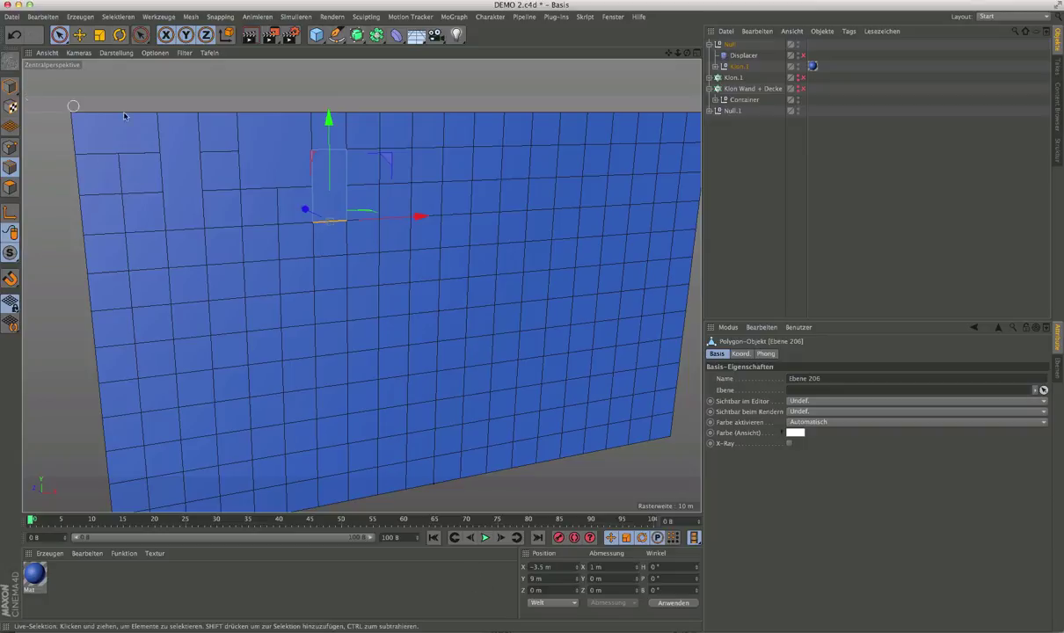
key("e")
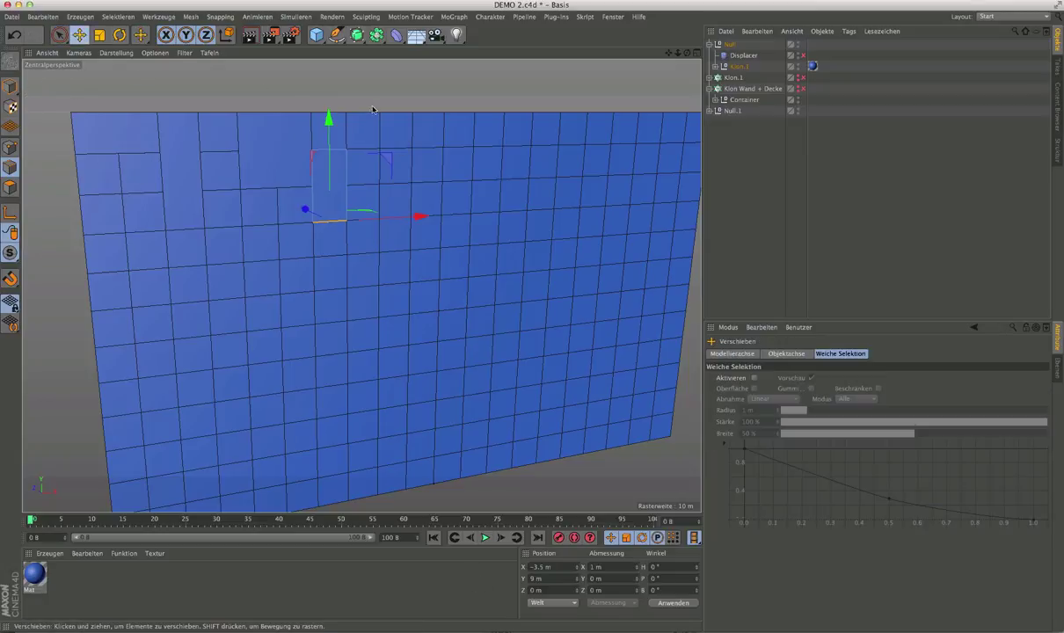
left_click(364, 124)
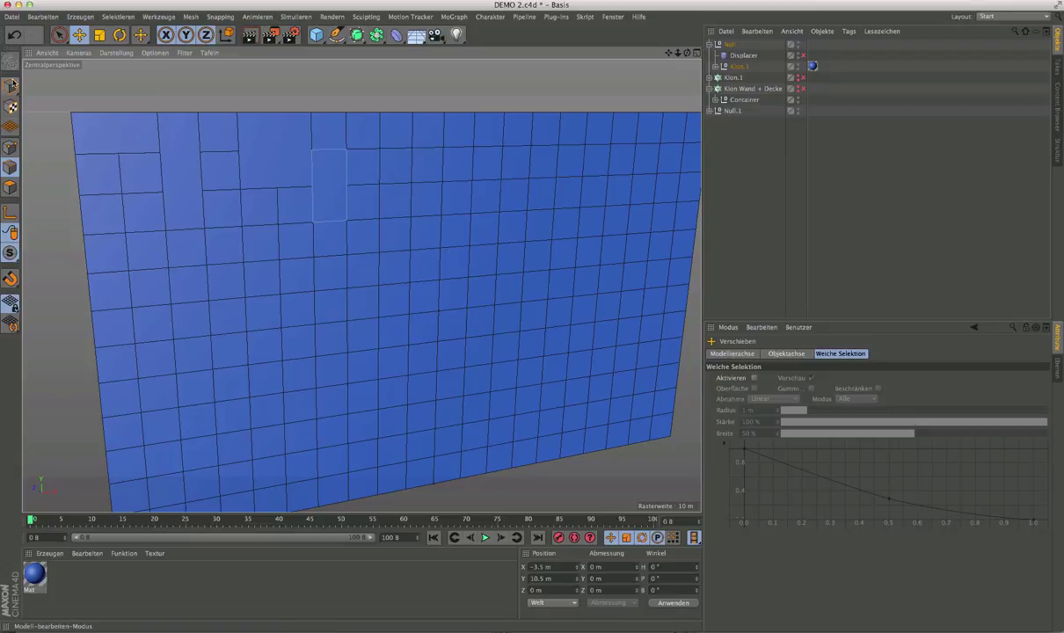
Delete top-row tile Ebene 227 and widen Ebene 226 by moving its right edge to -2 m
left_click(359, 128)
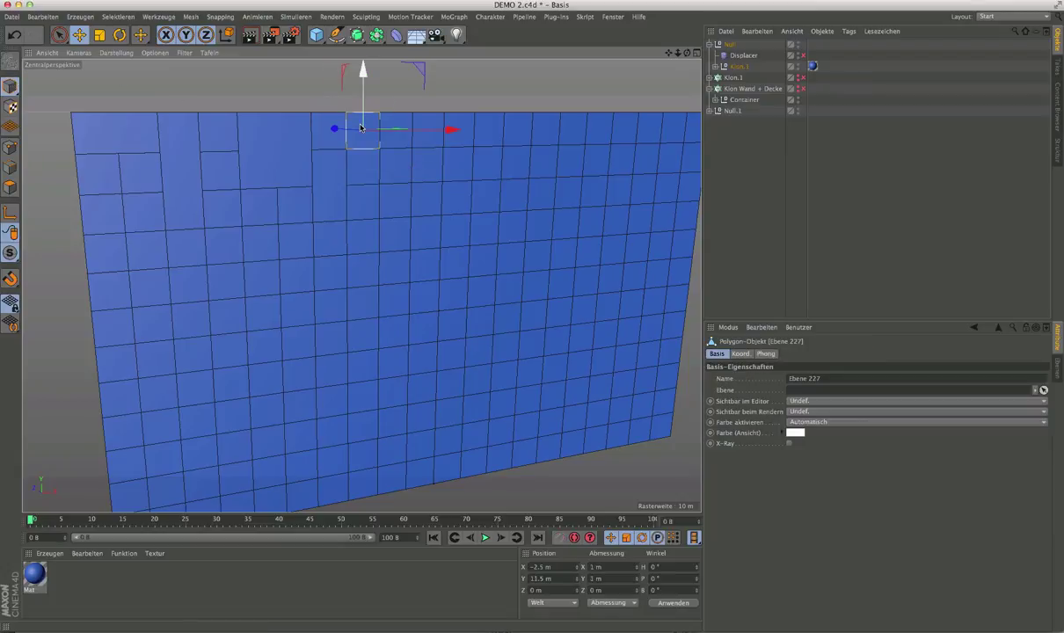
key("Delete")
left_click(331, 123)
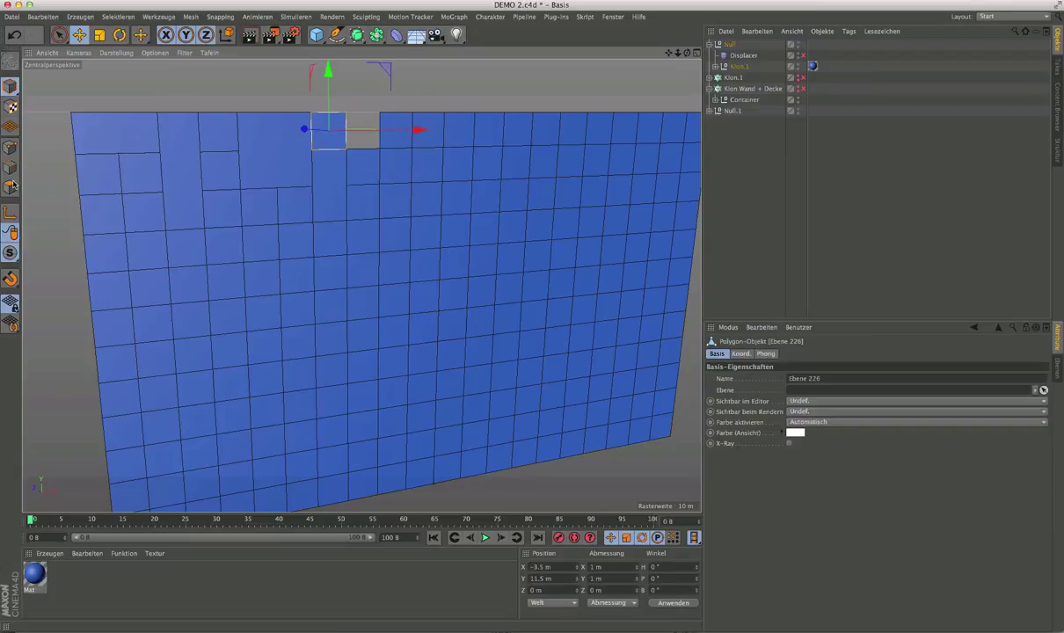
left_click(346, 136)
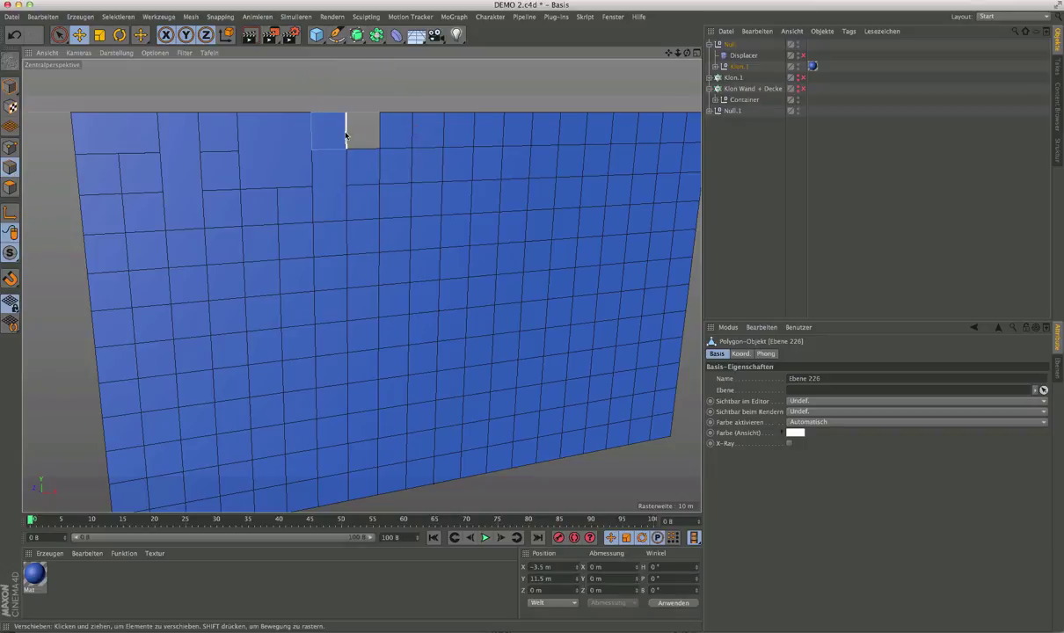
left_click(345, 137)
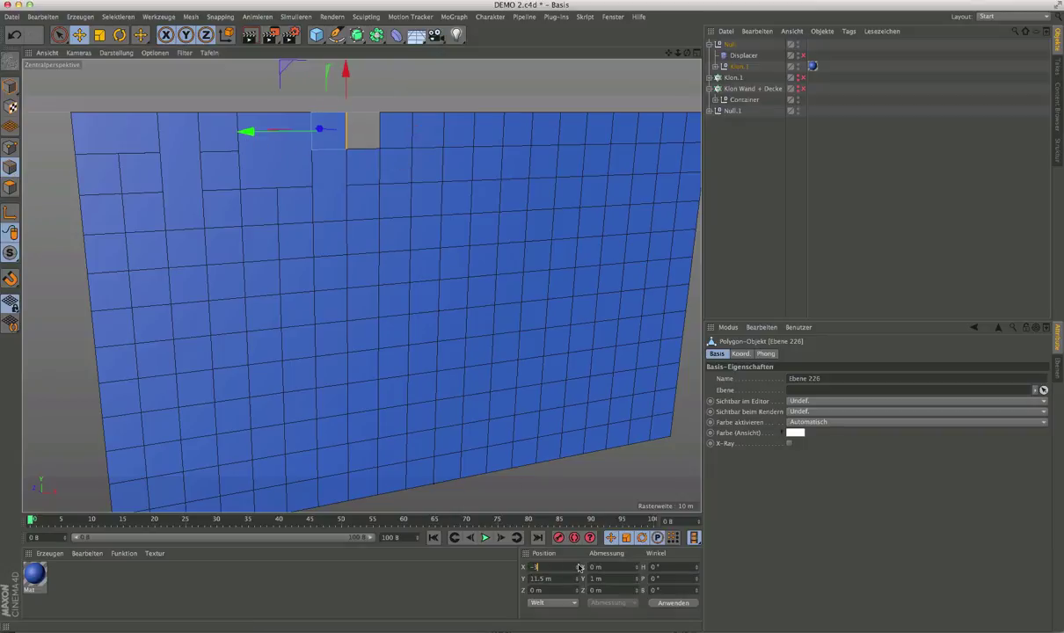
type("-2")
key("Return")
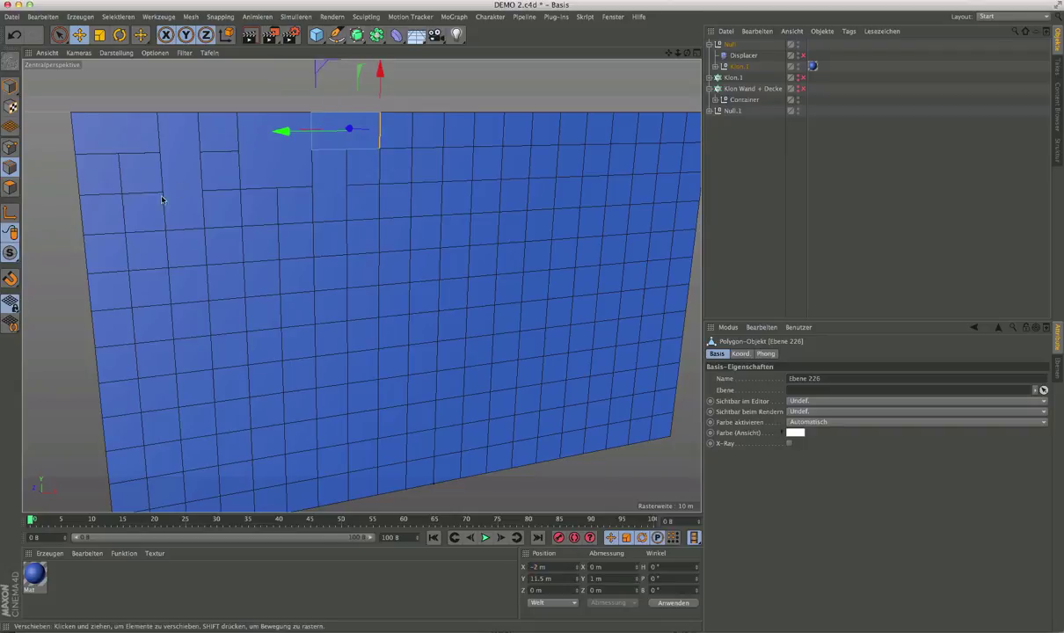
With Live Selection, brush over a top tile and zoom into the top of the wall
left_click(59, 34)
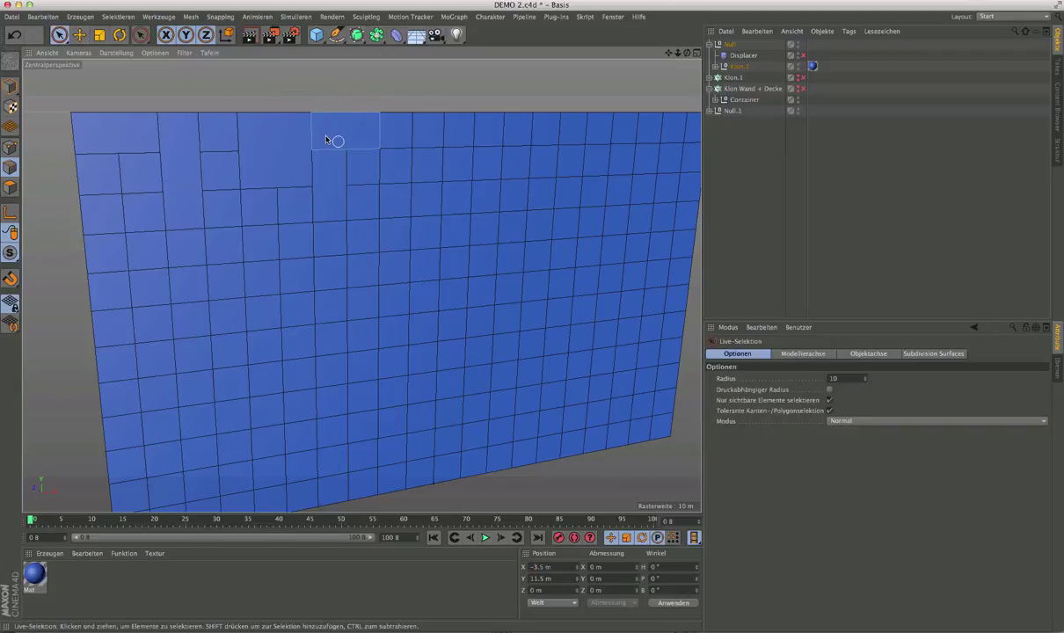
middle_click_drag(335, 140, 356, 143, "alt")
scroll(233, 189, "up", 2)
scroll(233, 187, "up", 2)
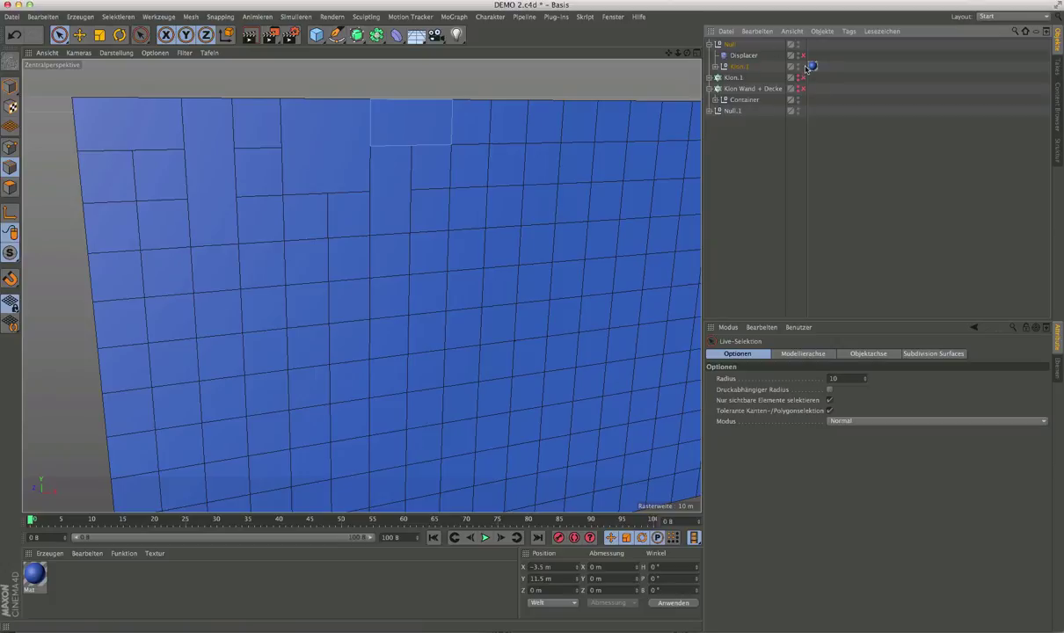
left_click(803, 56)
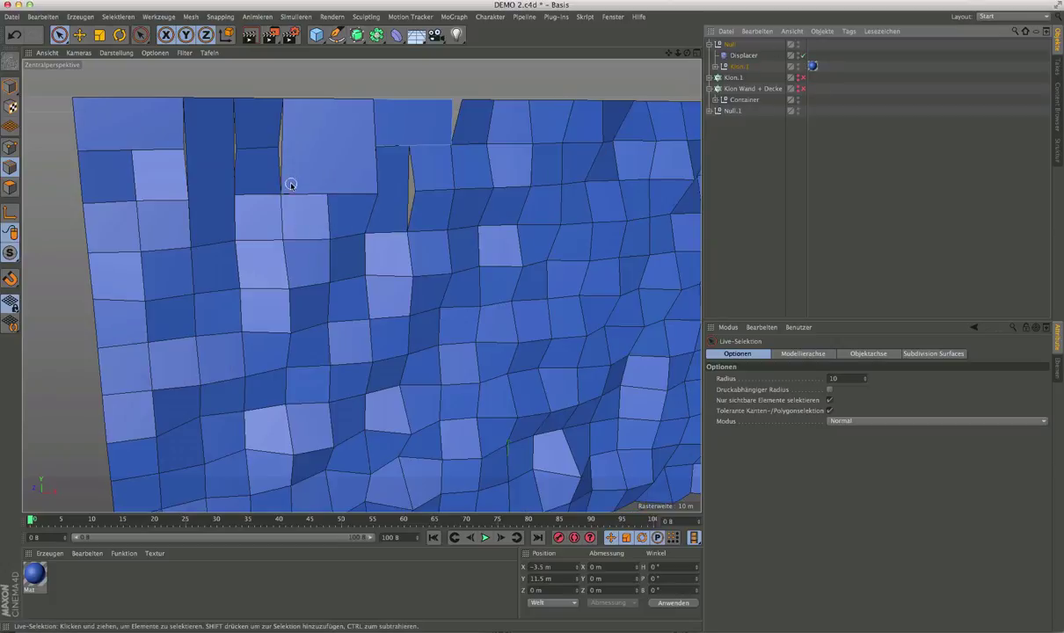
mouse_move(296, 166)
left_mouse_down("alt")
mouse_move(171, 166)
mouse_move(209, 181)
mouse_move(236, 173)
mouse_move(215, 147)
mouse_move(257, 161)
mouse_move(369, 128)
mouse_move(373, 162)
mouse_move(339, 174)
mouse_move(231, 143)
mouse_move(296, 136)
mouse_move(346, 153)
mouse_move(324, 199)
mouse_move(346, 200)
mouse_move(242, 206)
mouse_move(260, 178)
mouse_move(247, 186)
mouse_move(234, 161)
mouse_move(277, 161)
mouse_move(339, 206)
left_mouse_up("alt")
scroll(263, 161, "up", 3)
scroll(282, 161, "up", 3)
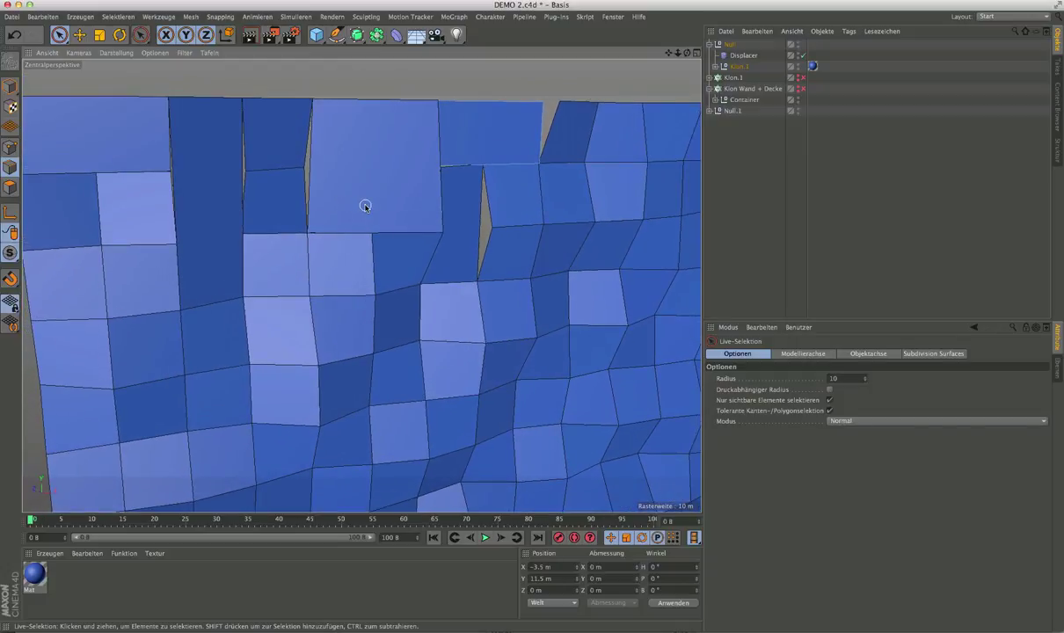
left_click(755, 160)
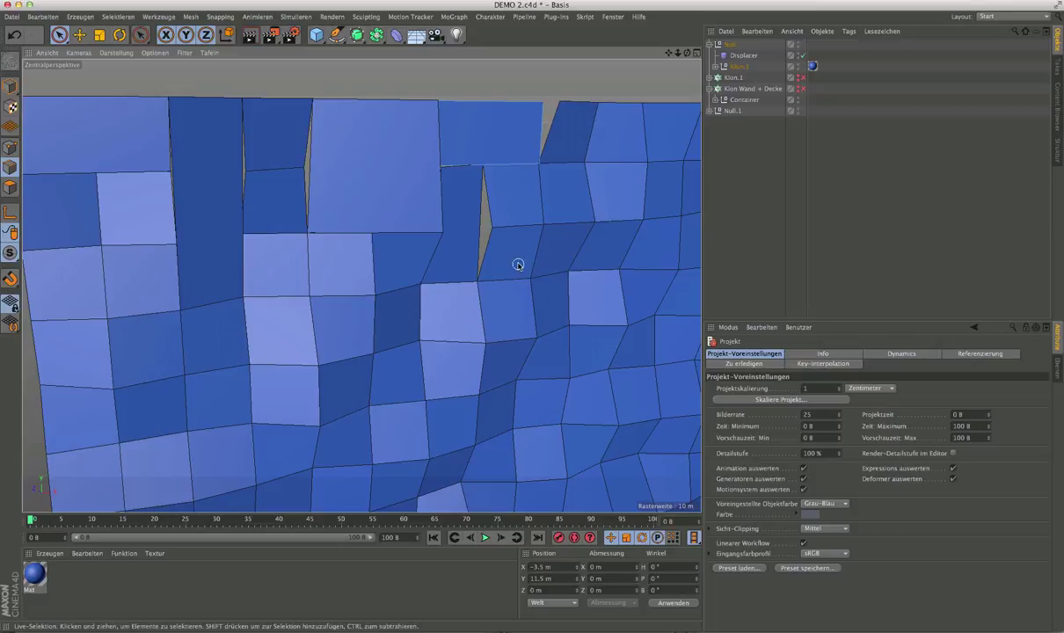
scroll(518, 265, "down", 4)
scroll(518, 263, "down", 3)
mouse_move(546, 292)
left_mouse_down("alt")
mouse_move(362, 282)
mouse_move(391, 236)
mouse_move(370, 237)
left_mouse_up("alt")
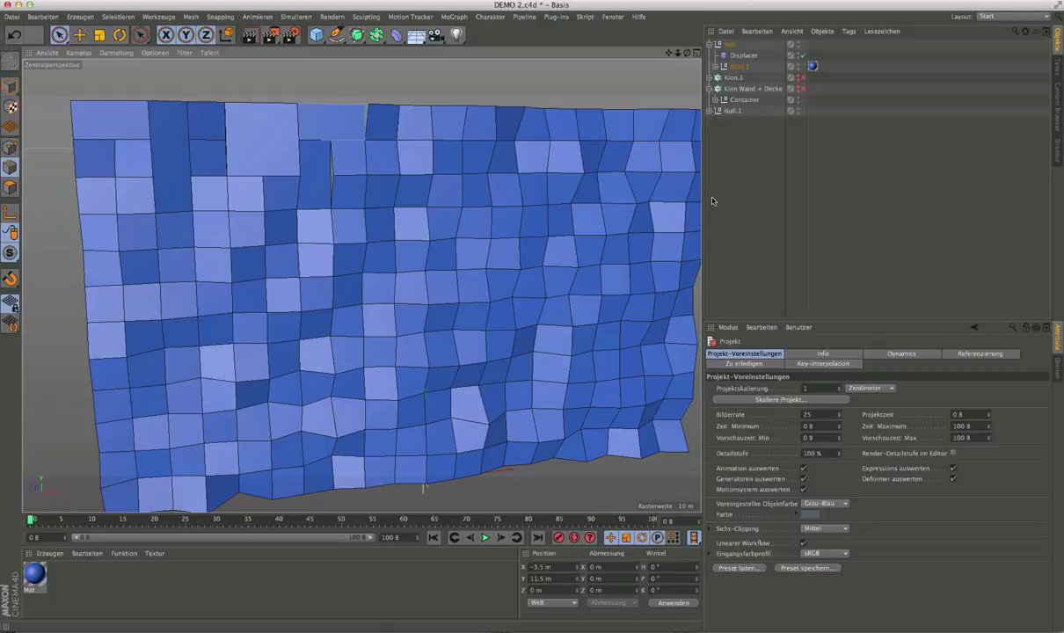
left_click(802, 55)
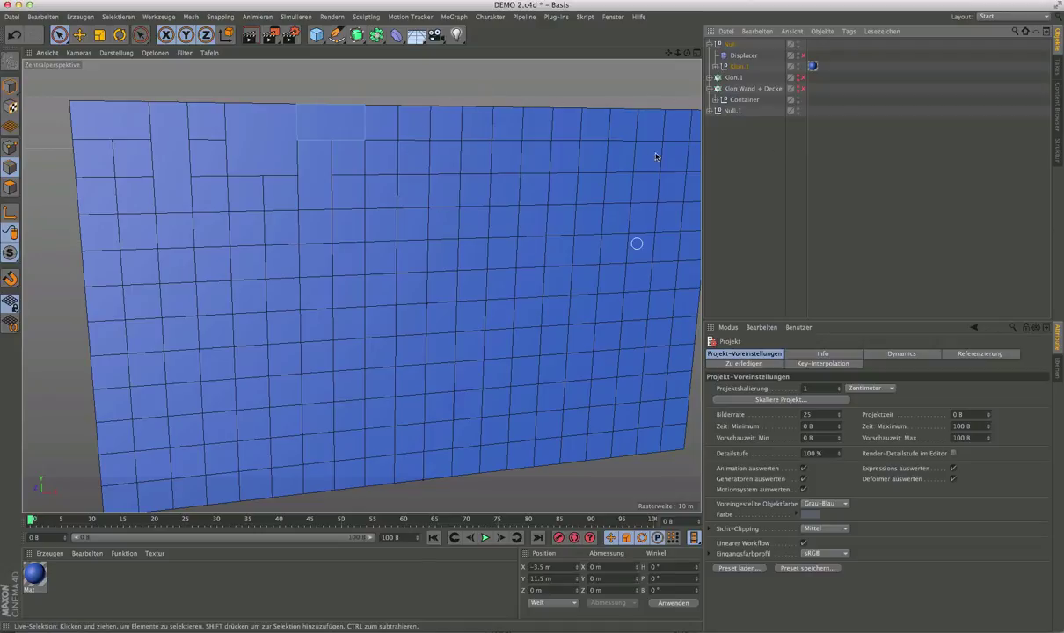
Enable the Klon Wand + Decke cloner and open the Mat material's Basis properties via Klon.1's texture tag
left_click(802, 88)
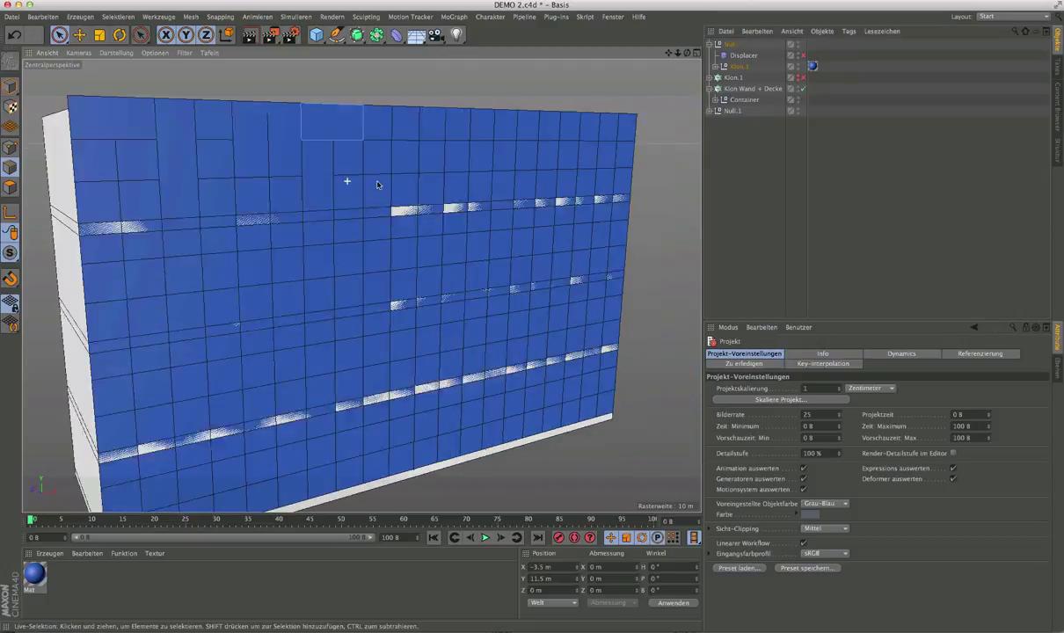
left_click_drag(378, 184, 401, 182, "alt")
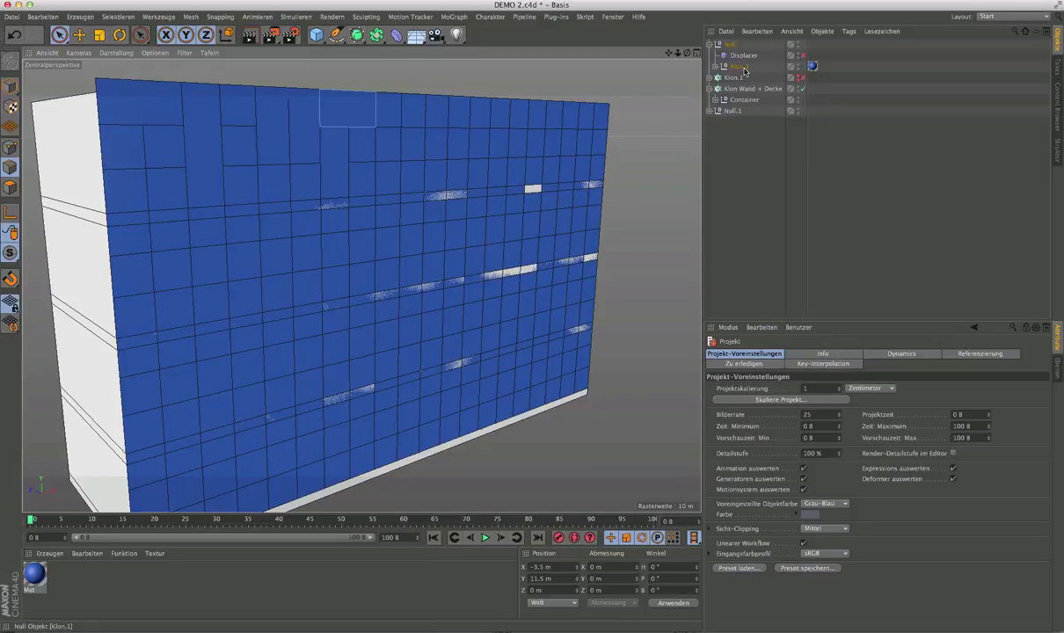
left_click_drag(810, 66, 811, 67)
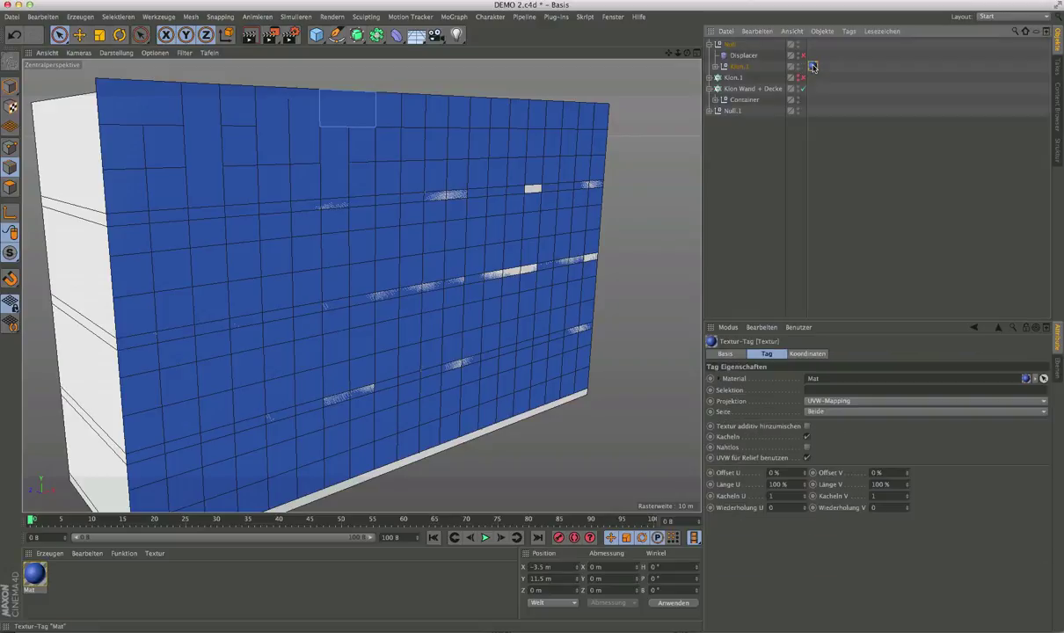
left_click(871, 372)
left_click(725, 355)
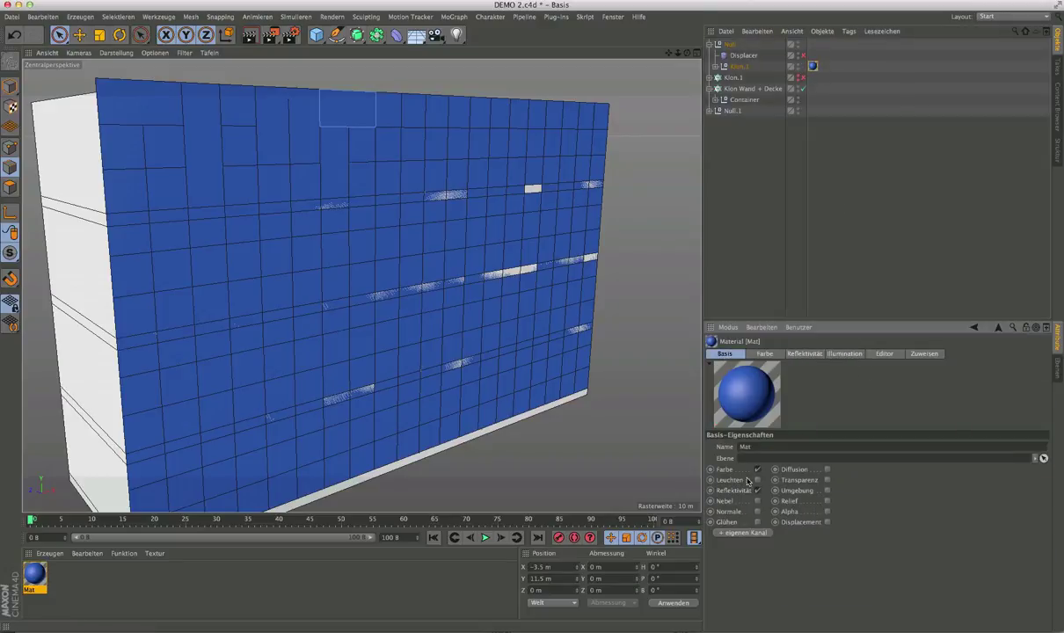
Check Transparenz on the Mat material, deselect all, and view the see-through shelf up close
left_click(826, 480)
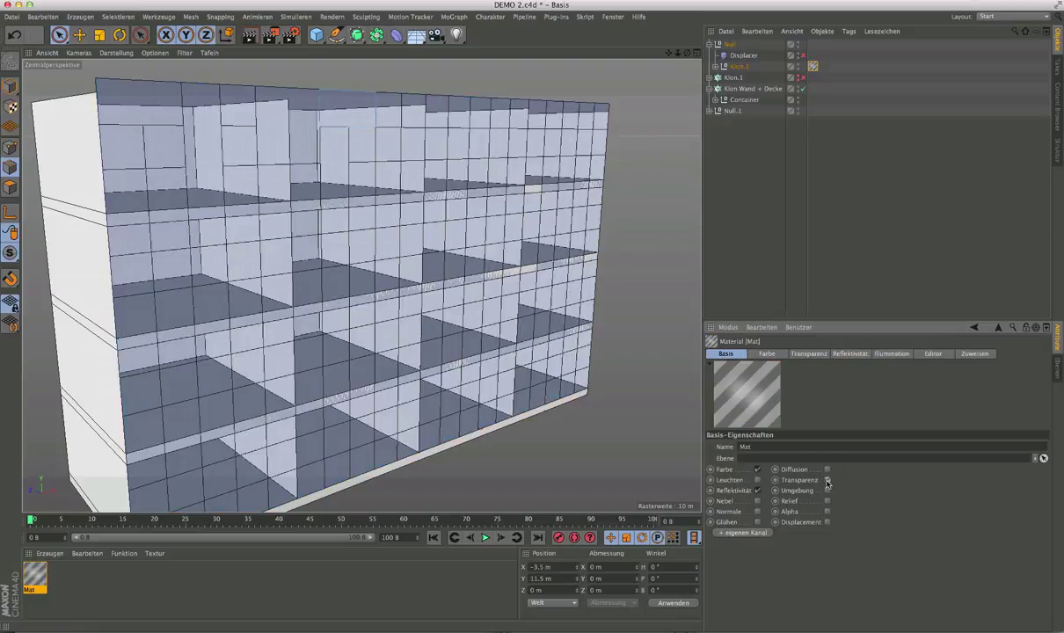
left_click(807, 280)
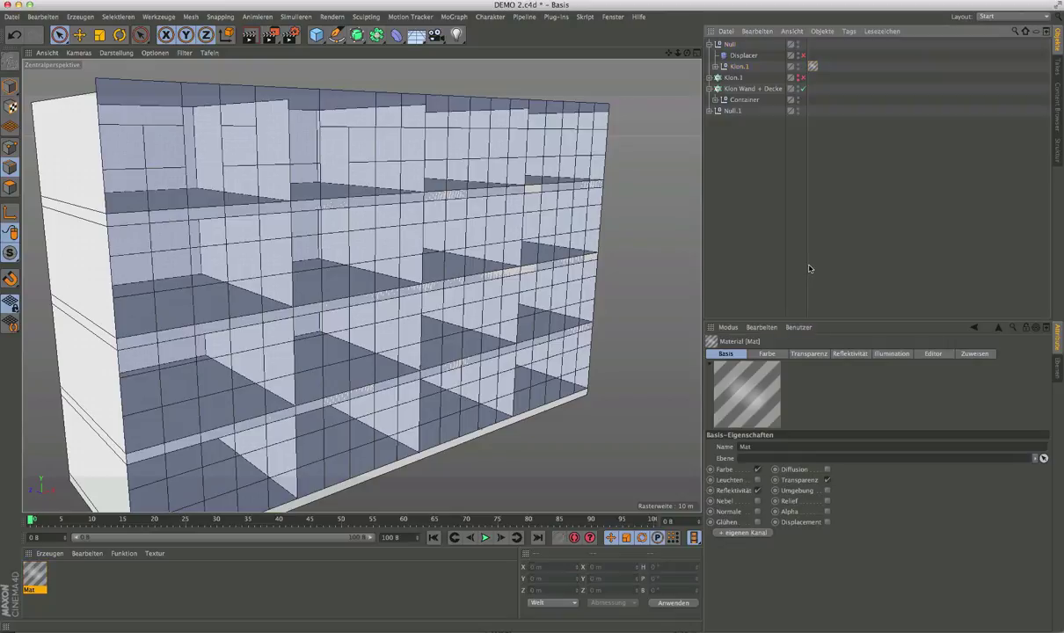
mouse_move(498, 280)
left_mouse_down("alt")
mouse_move(495, 249)
mouse_move(446, 275)
mouse_move(438, 318)
mouse_move(444, 235)
mouse_move(331, 190)
left_mouse_up("alt")
scroll(331, 190, "up", 3)
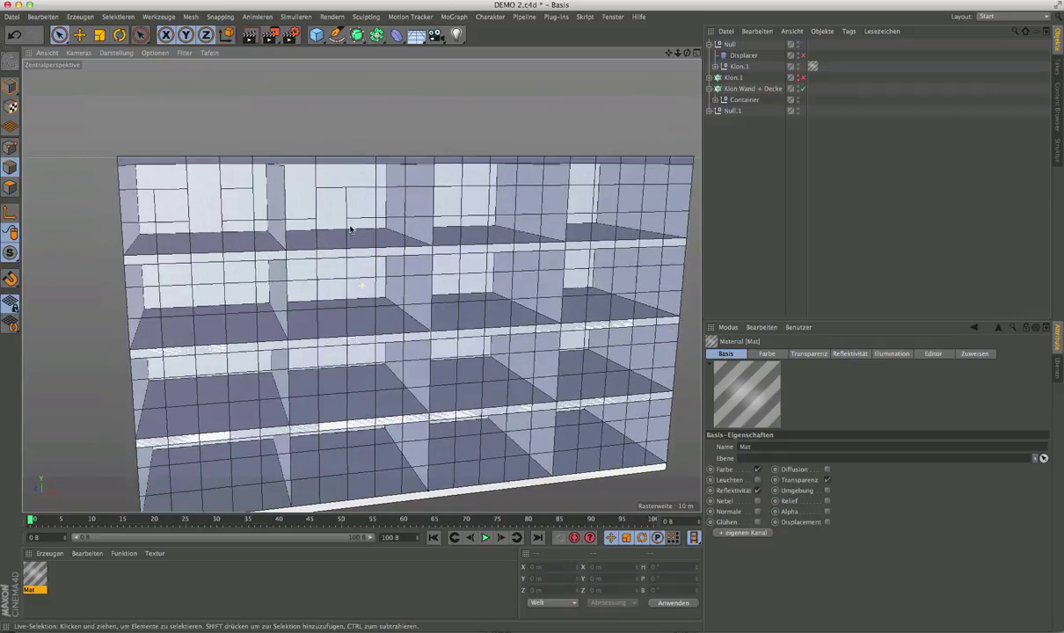
scroll(311, 214, "up", 2)
scroll(366, 214, "up", 3)
scroll(342, 228, "up", 2)
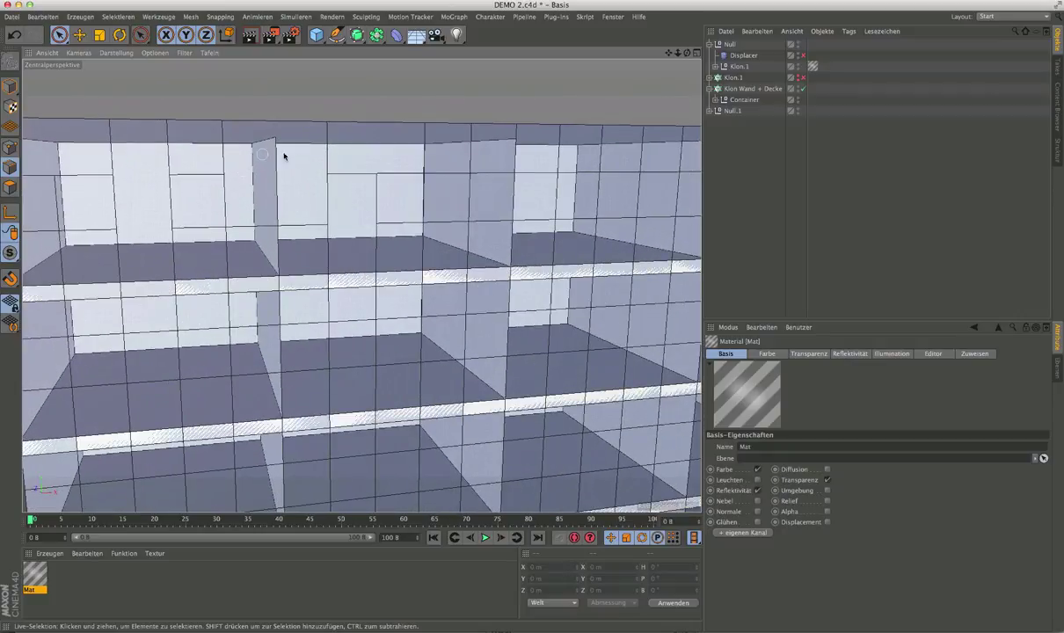
scroll(282, 192, "up", 2)
scroll(261, 195, "up", 2)
scroll(259, 206, "up", 2)
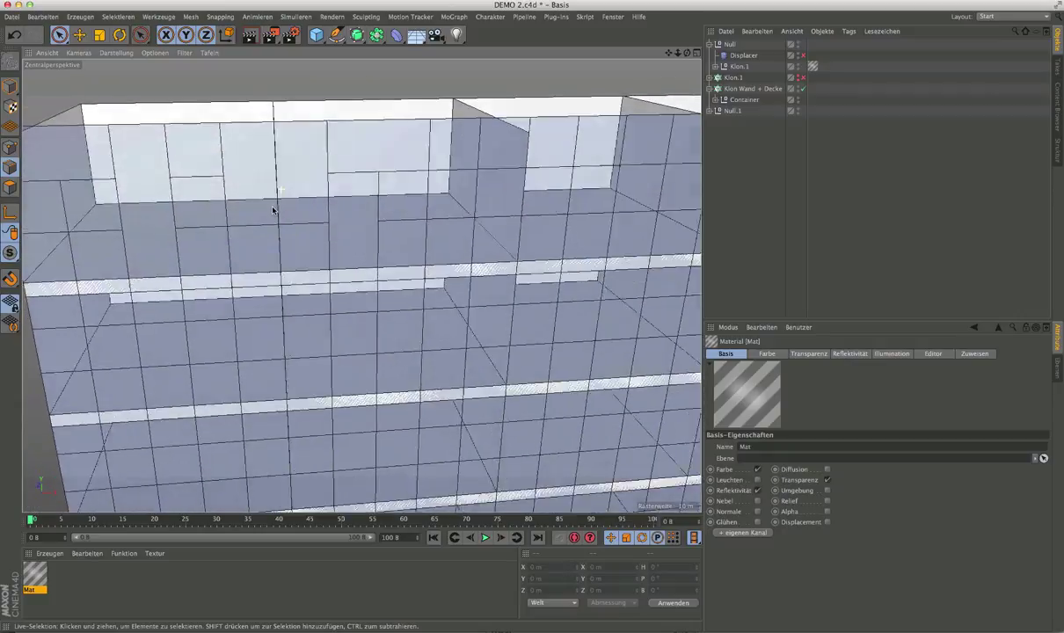
scroll(276, 211, "up", 2)
scroll(272, 215, "down", 2)
scroll(272, 214, "up", 2)
scroll(271, 215, "down", 2)
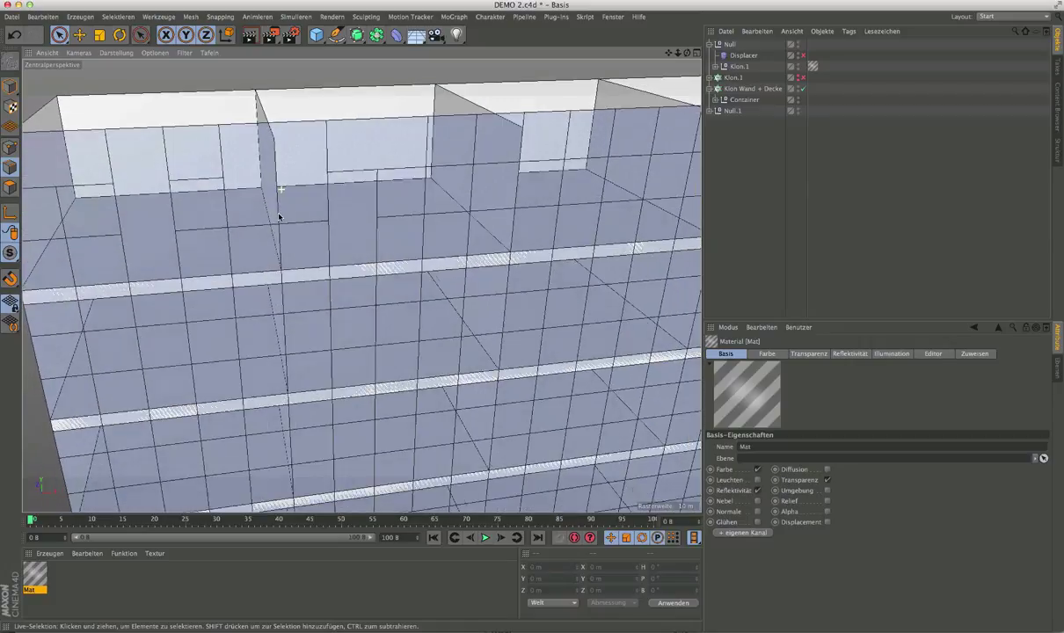
scroll(271, 215, "up", 2)
scroll(233, 207, "down", 3)
scroll(285, 210, "up", 2)
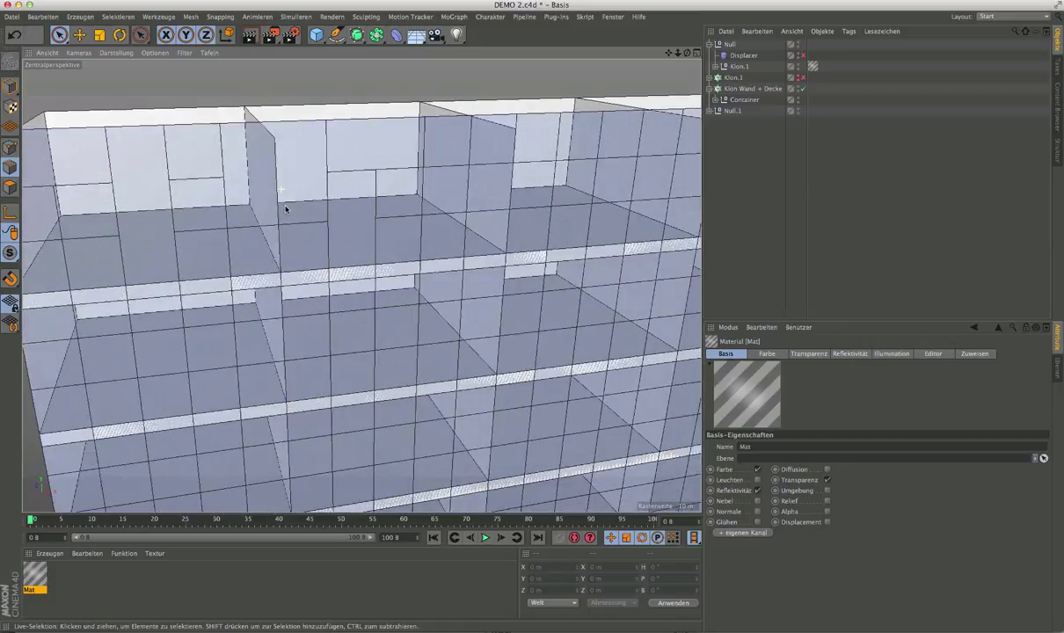
scroll(298, 206, "up", 1)
scroll(298, 207, "up", 1)
middle_click_drag(281, 234, 333, 234, "alt")
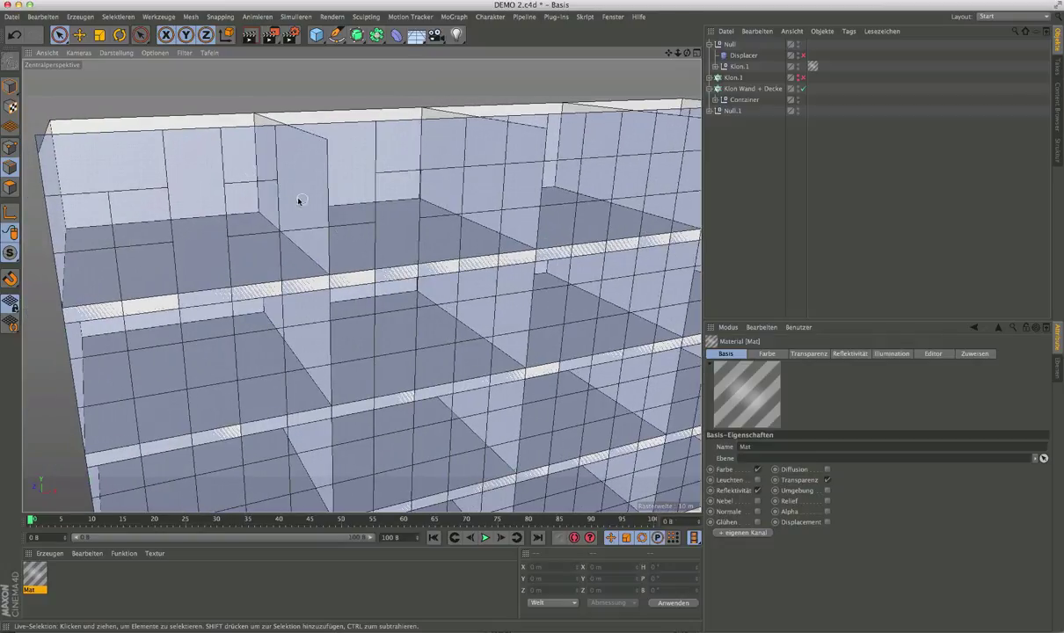
Try moving tile Ebene 225 to X -3.5 m, undo, then set it to X -5.5 m
left_click(79, 34)
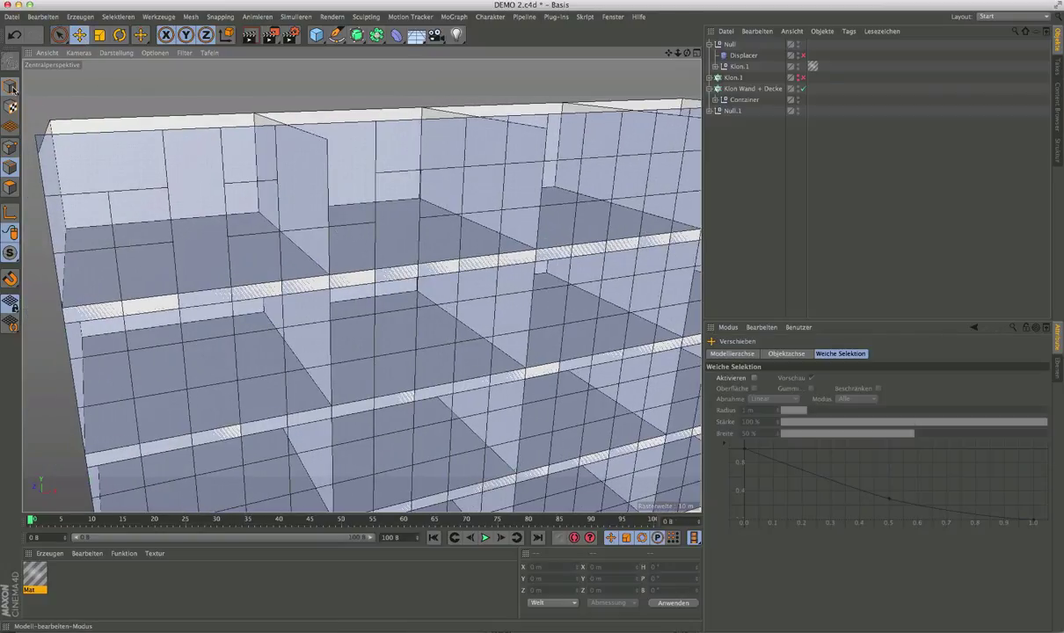
left_click(295, 161)
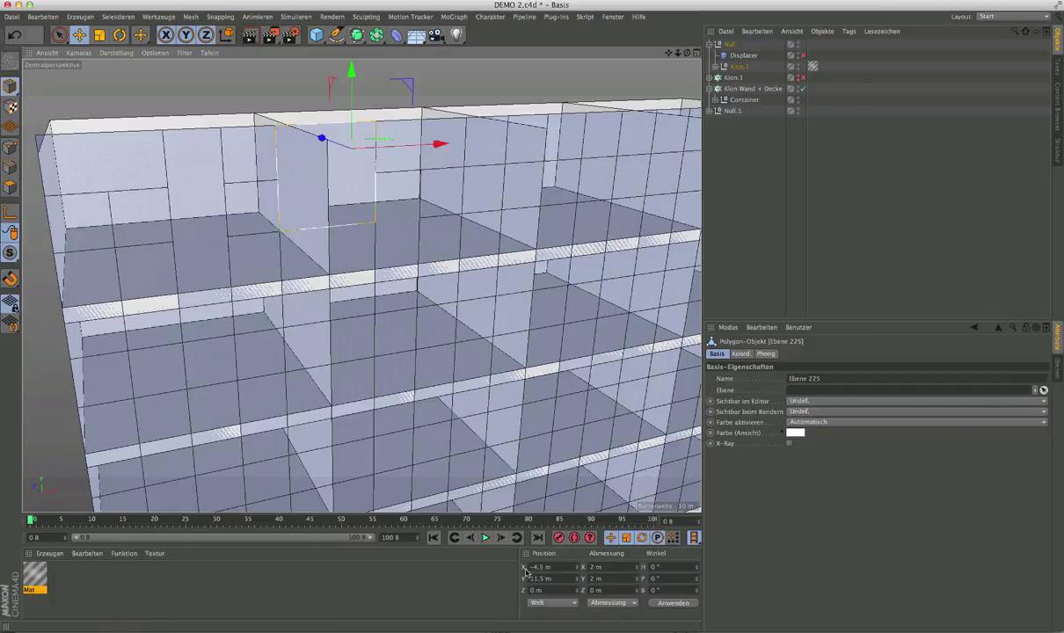
left_click(564, 571)
type("+1")
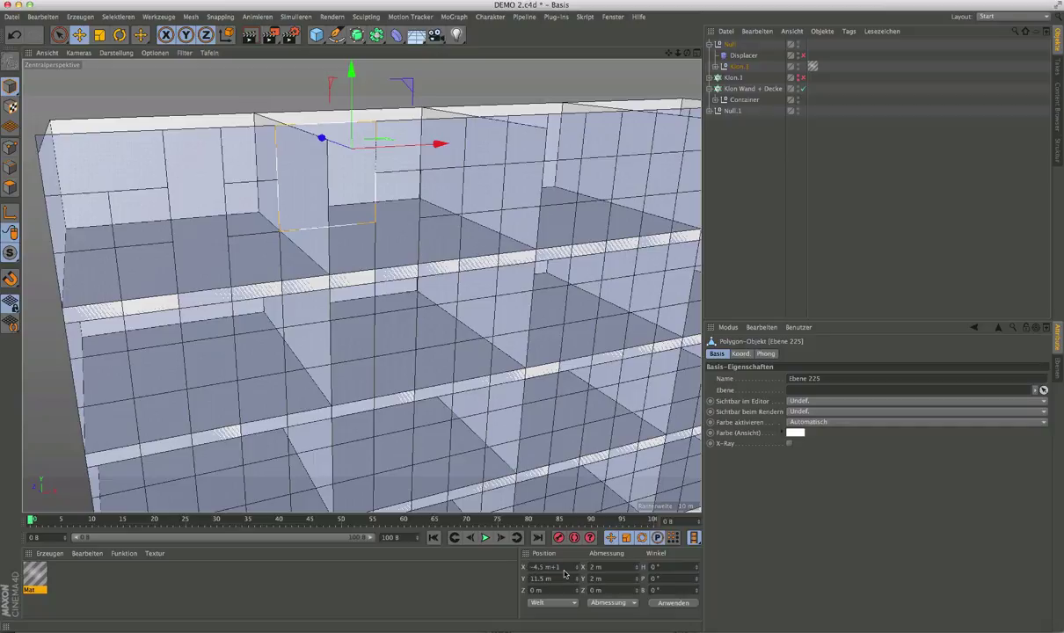
key("Return")
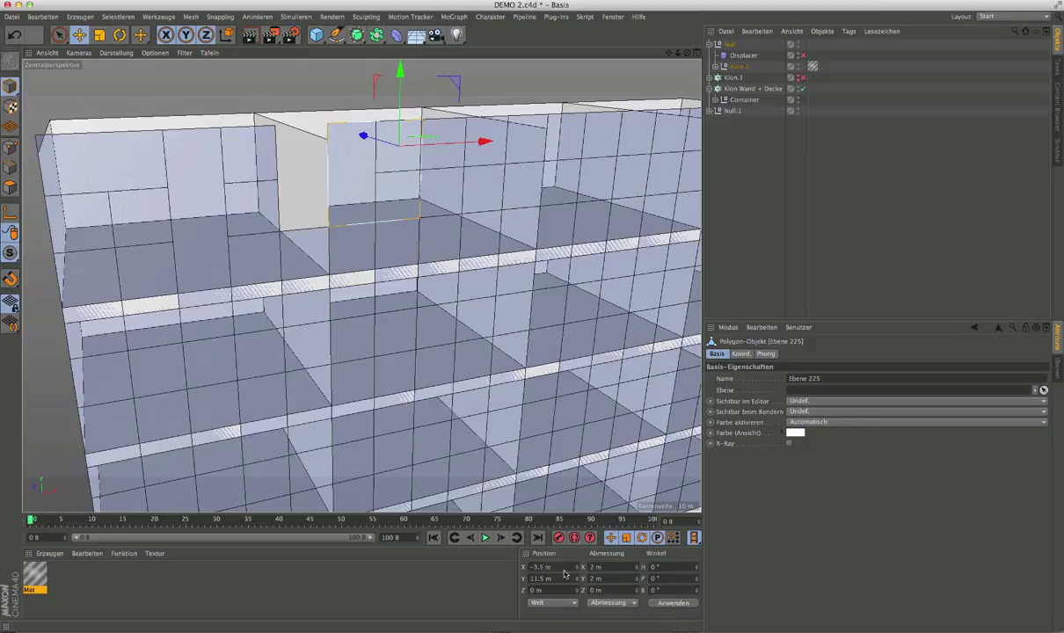
key("ctrl+z")
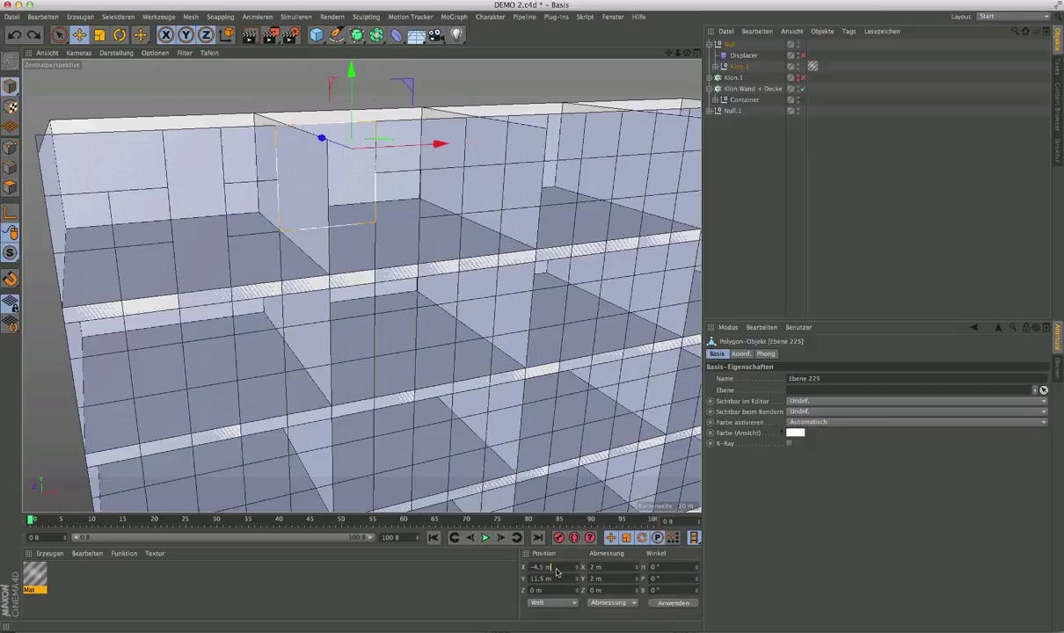
key("Return")
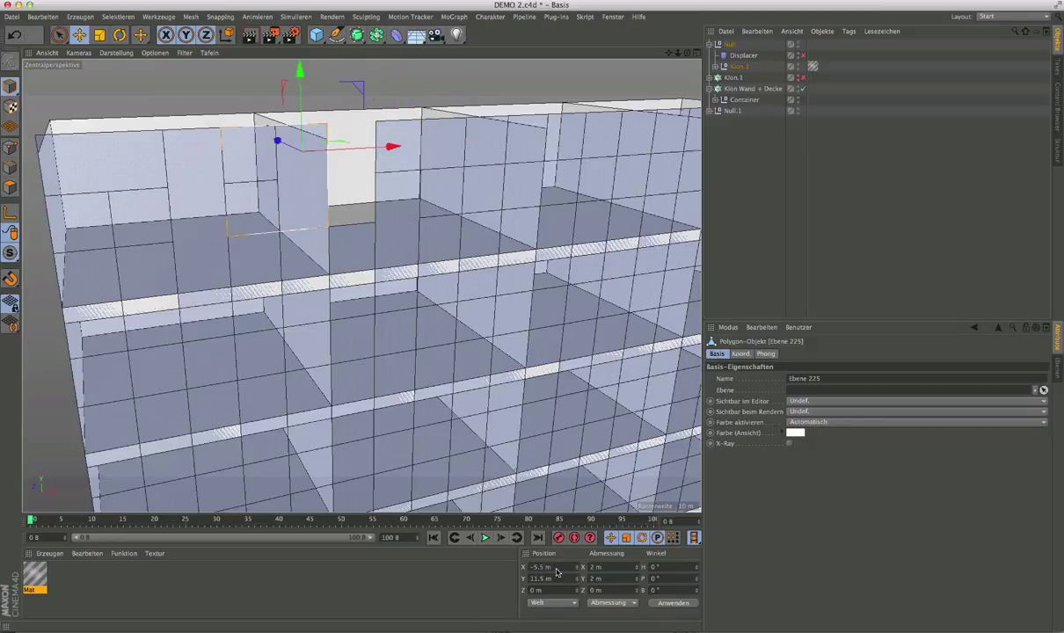
Select Ebene 203 and Ebene 223, set their X position to -4.5 m, then deselect
left_click(267, 185)
left_click(277, 167, "shift")
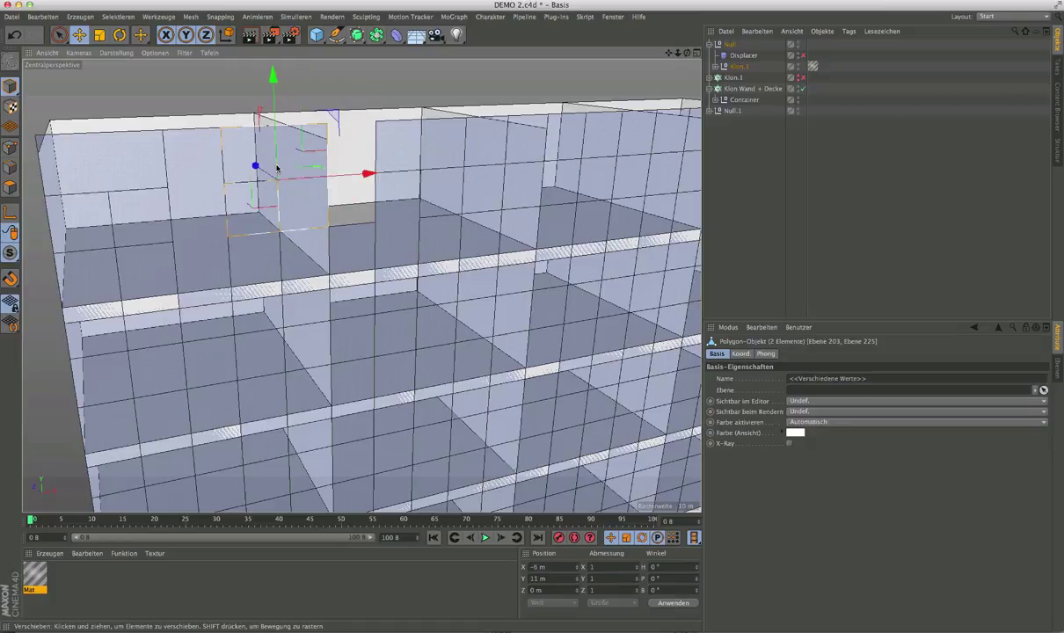
scroll(273, 188, "up", 3)
mouse_move(273, 188)
left_mouse_down("alt")
mouse_move(264, 215)
mouse_move(247, 222)
left_mouse_up("alt")
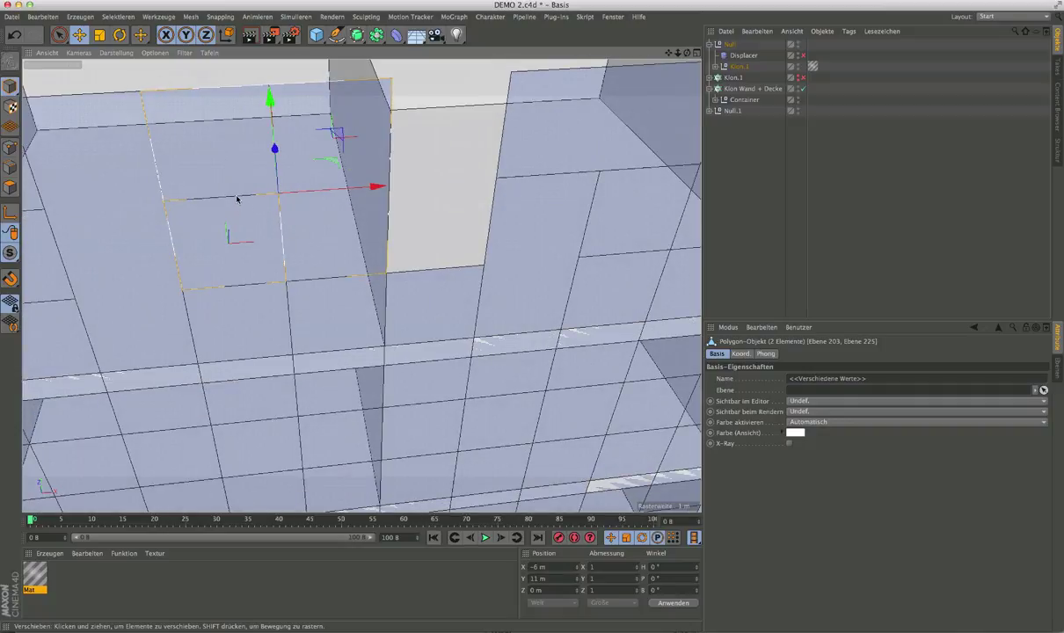
left_click(236, 198)
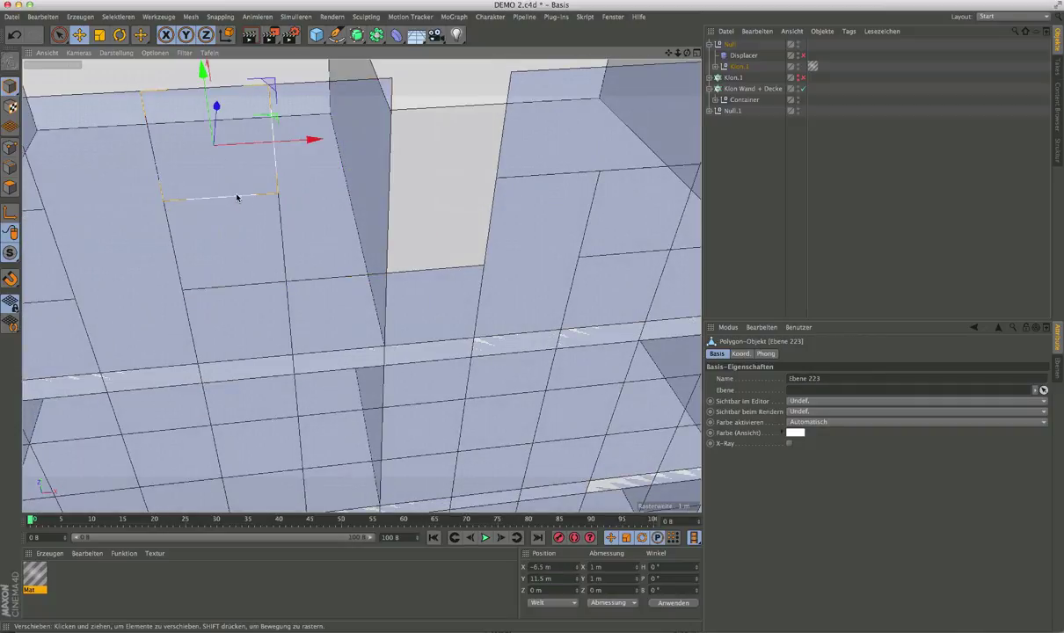
left_click(282, 244, "shift")
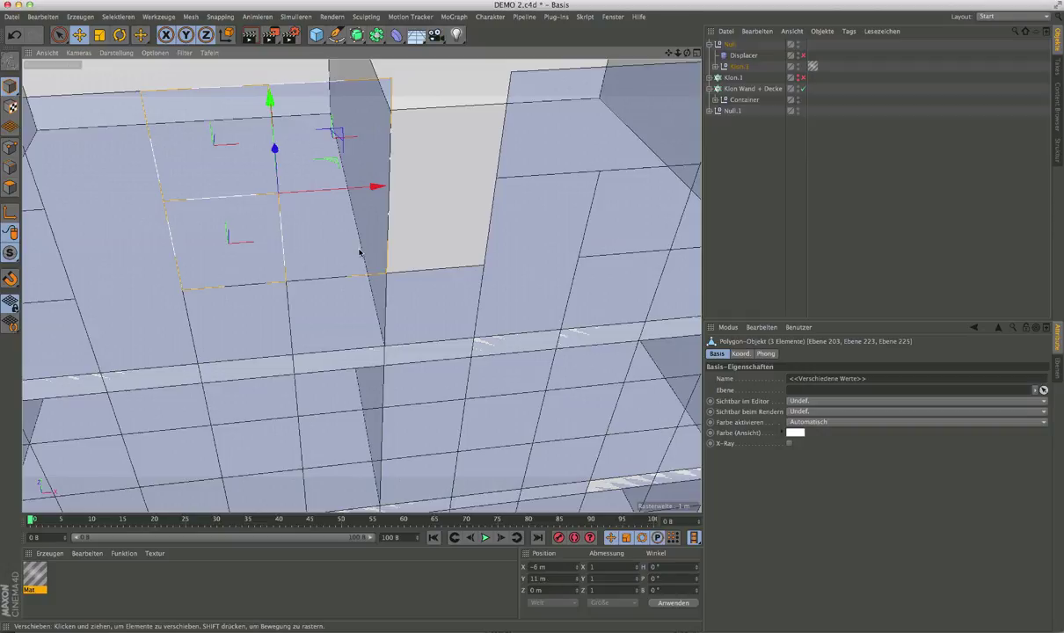
left_click(359, 253, "ctrl")
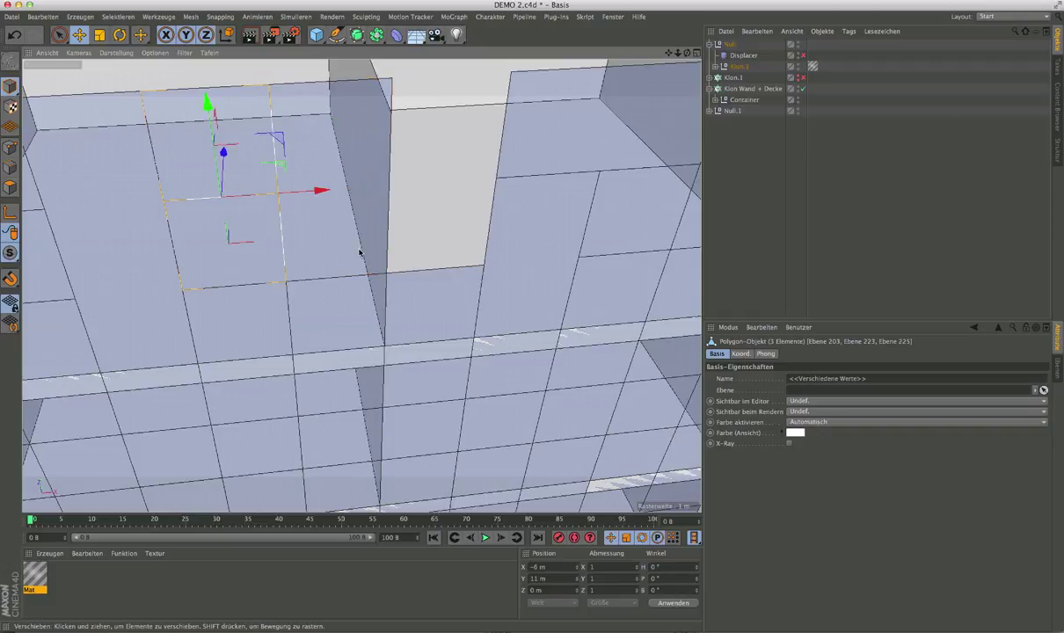
mouse_move(352, 278)
left_mouse_down("alt")
mouse_move(341, 255)
mouse_move(389, 185)
mouse_move(340, 146)
mouse_move(331, 153)
mouse_move(373, 163)
mouse_move(372, 225)
mouse_move(356, 230)
mouse_move(356, 180)
left_mouse_up("alt")
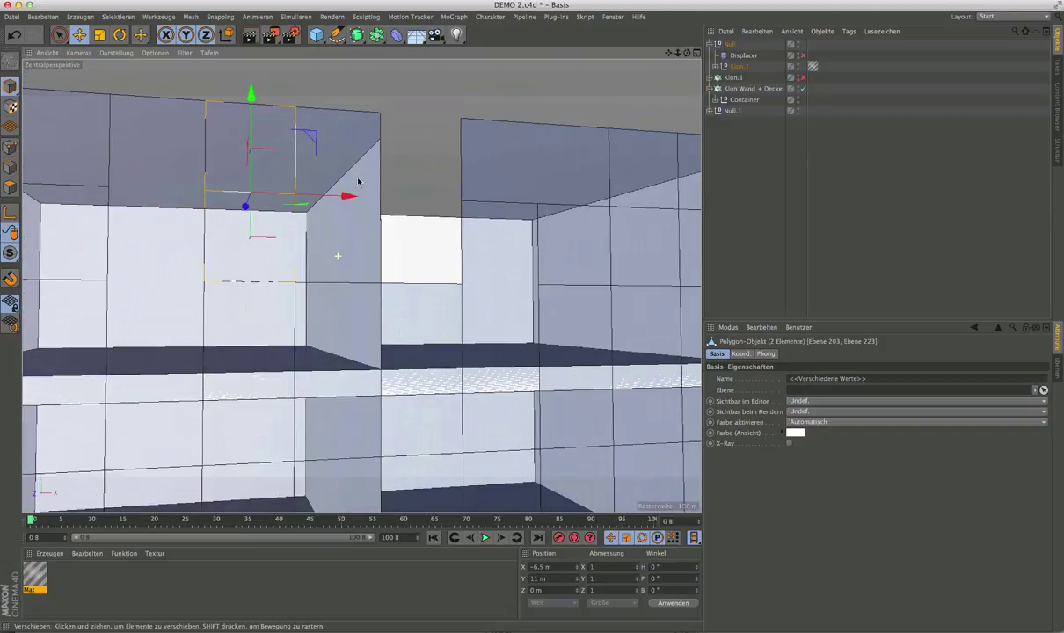
left_click(563, 571)
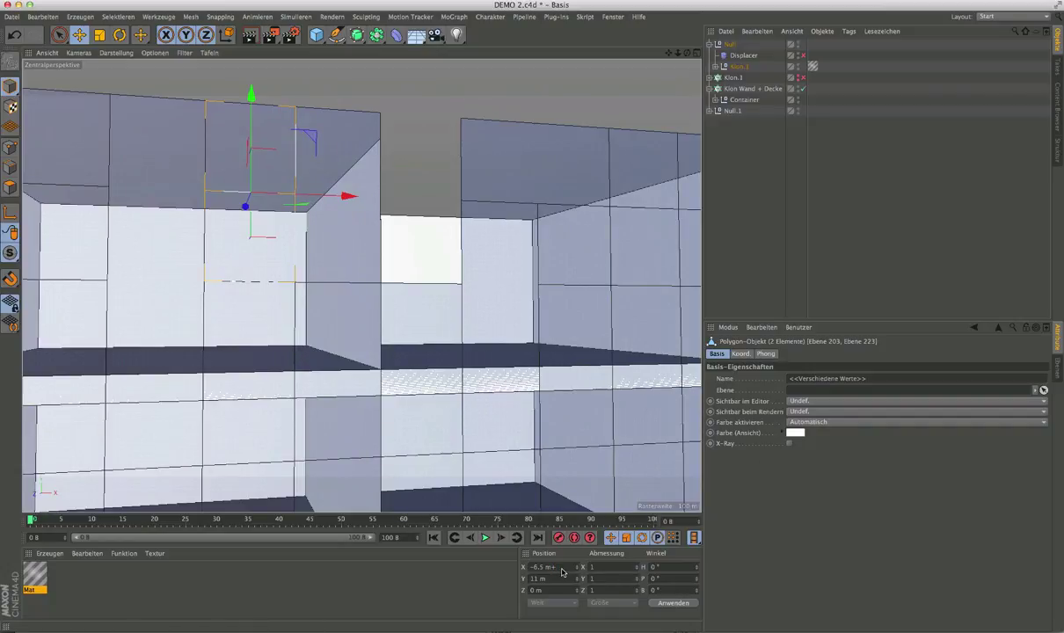
key("Return")
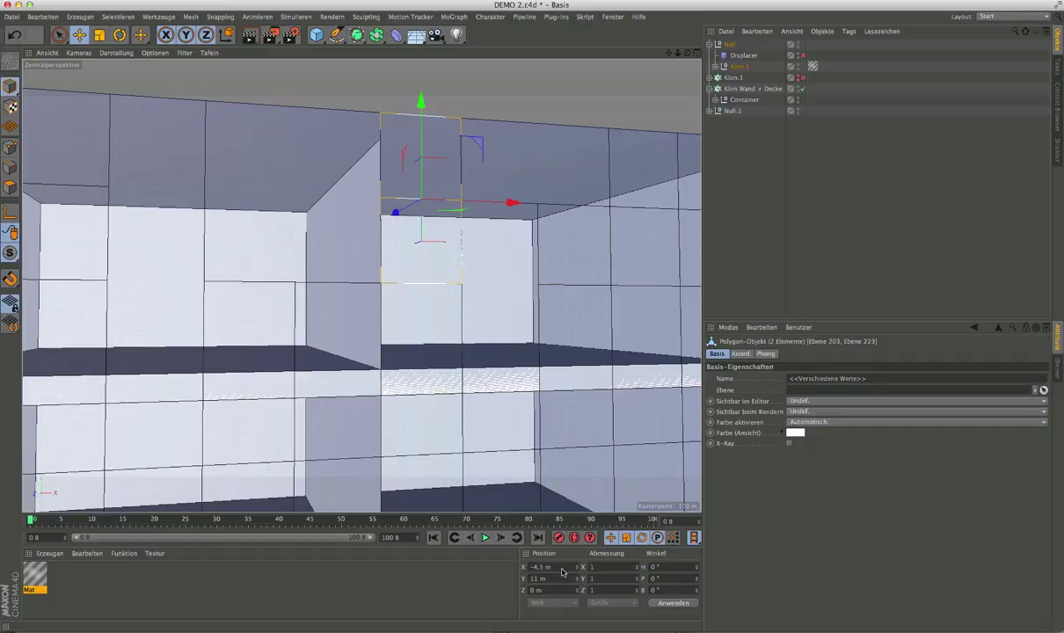
mouse_move(382, 370)
left_mouse_down("alt")
mouse_move(401, 343)
mouse_move(343, 378)
mouse_move(326, 373)
mouse_move(346, 400)
mouse_move(363, 394)
mouse_move(359, 370)
mouse_move(345, 368)
mouse_move(387, 397)
mouse_move(441, 367)
mouse_move(401, 344)
left_mouse_up("alt")
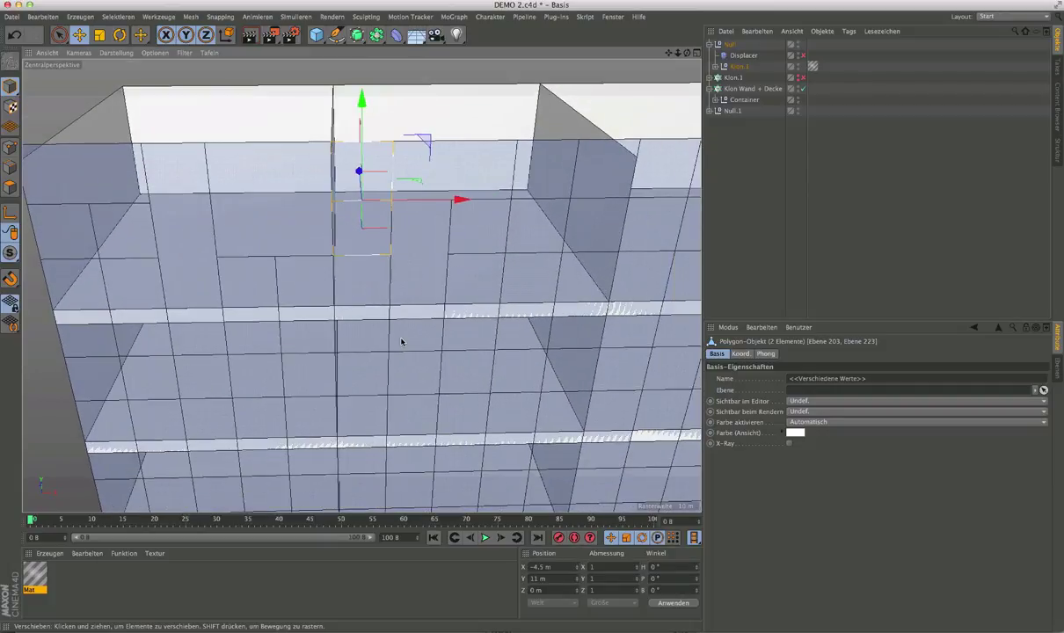
left_click(732, 272)
mouse_move(535, 280)
left_mouse_down("alt")
mouse_move(438, 267)
mouse_move(406, 224)
mouse_move(394, 226)
mouse_move(408, 206)
mouse_move(396, 218)
left_mouse_up("alt")
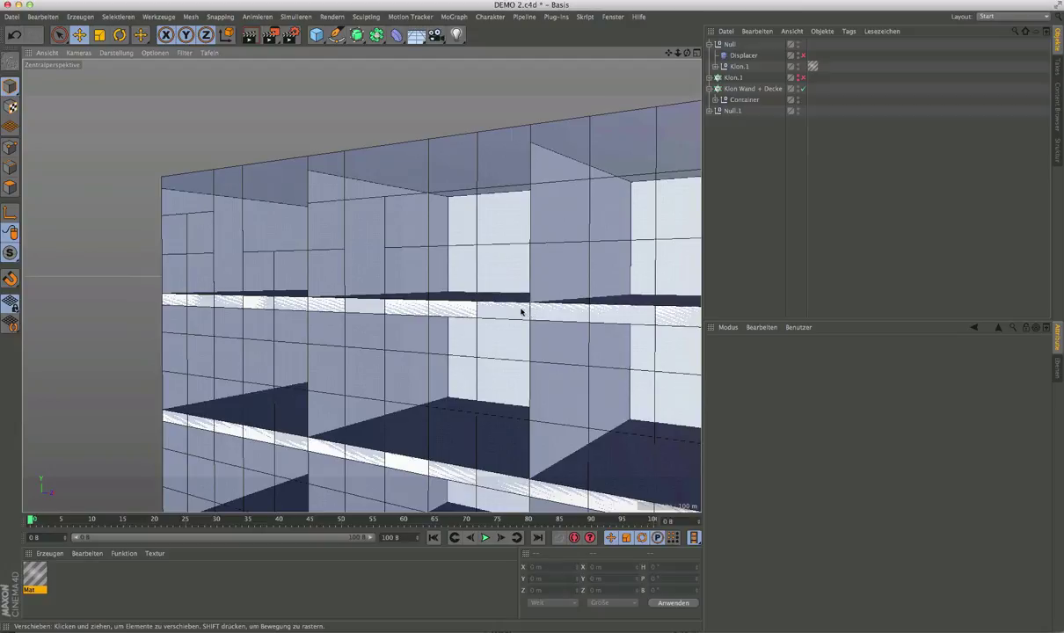
Orbit and zoom around the finished shelf wall, then go to Werkzeuge > Objekte anordnen
mouse_move(519, 311)
left_mouse_down("alt")
mouse_move(437, 292)
mouse_move(460, 236)
mouse_move(513, 221)
mouse_move(513, 207)
mouse_move(458, 240)
mouse_move(494, 245)
left_mouse_up("alt")
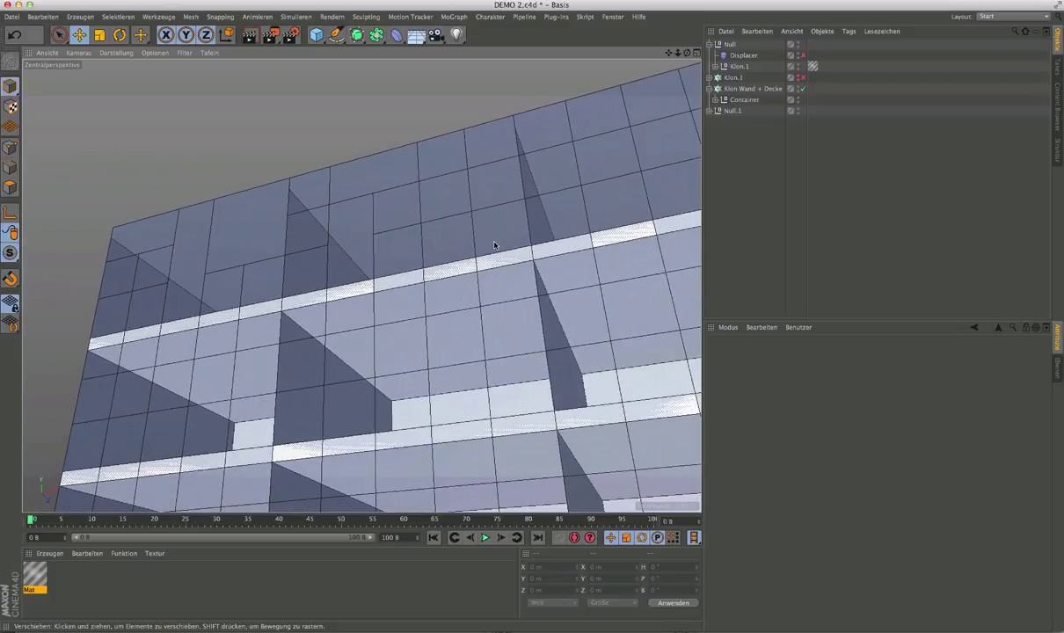
scroll(445, 202, "up", 2)
scroll(444, 202, "up", 3)
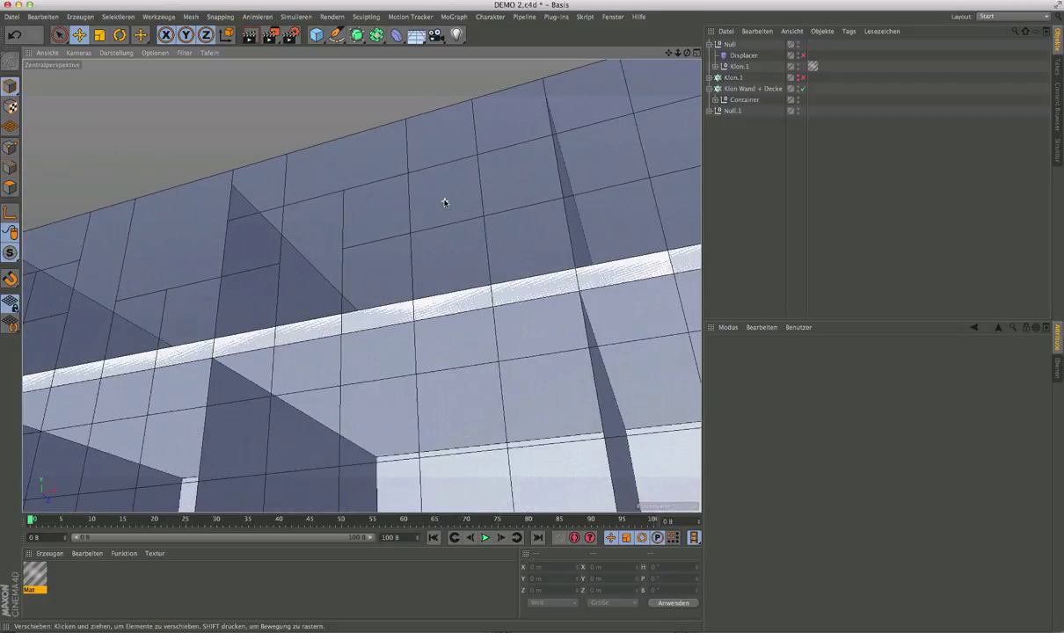
left_click(737, 177)
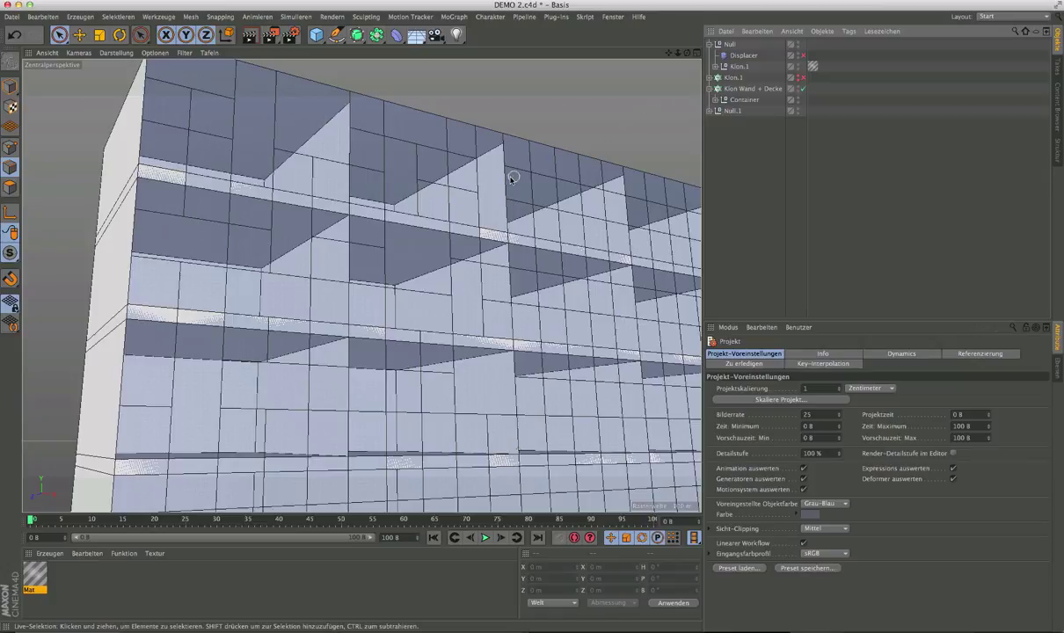
scroll(508, 162, "down", 5)
left_click_drag(510, 165, 447, 165, "alt")
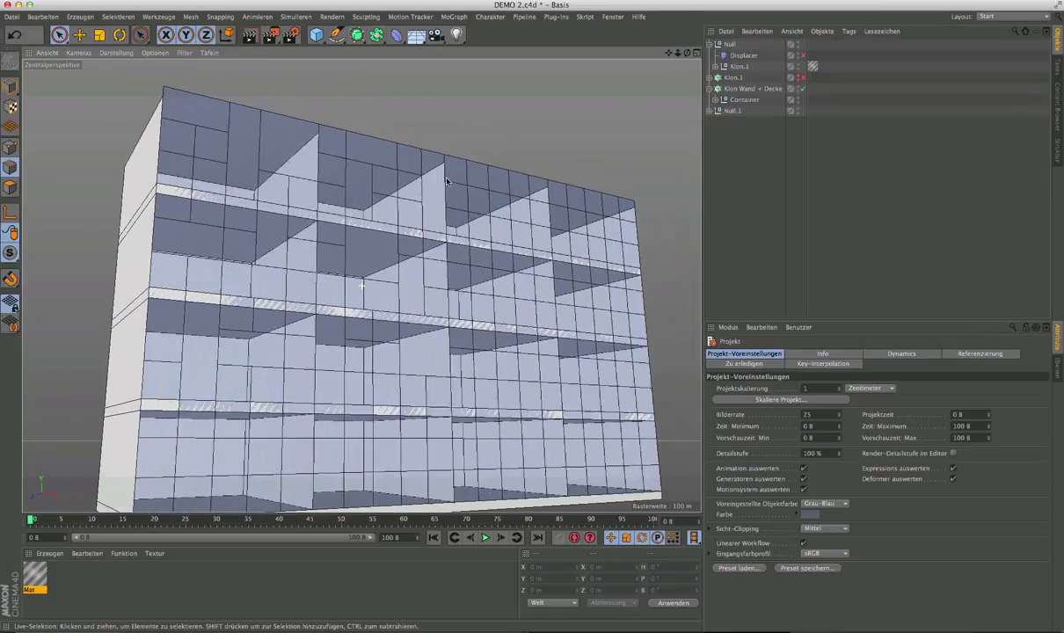
scroll(448, 164, "down", 2)
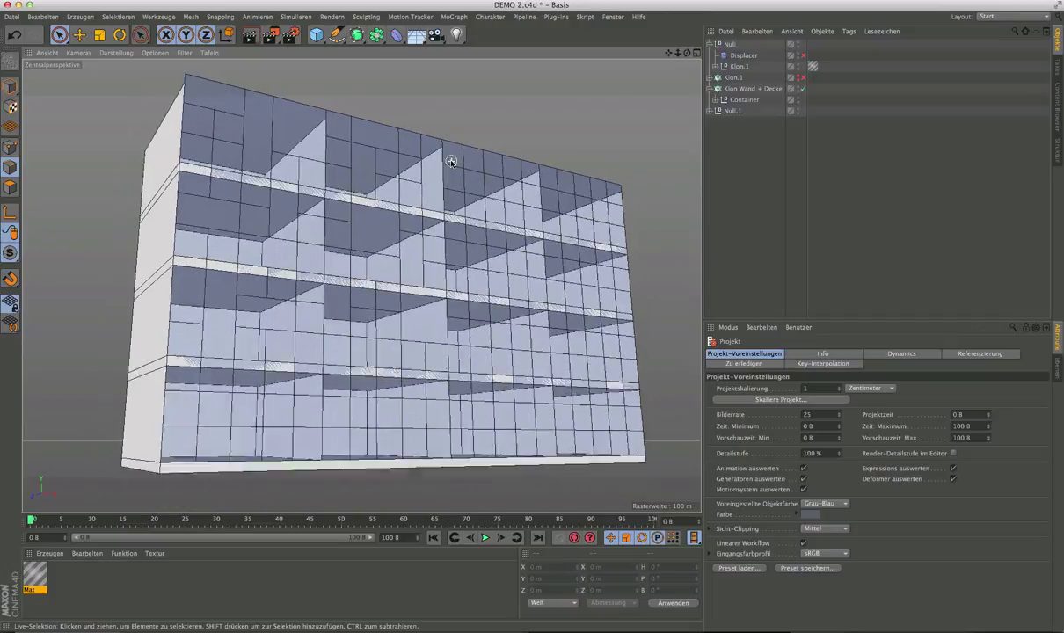
scroll(450, 162, "down", 2)
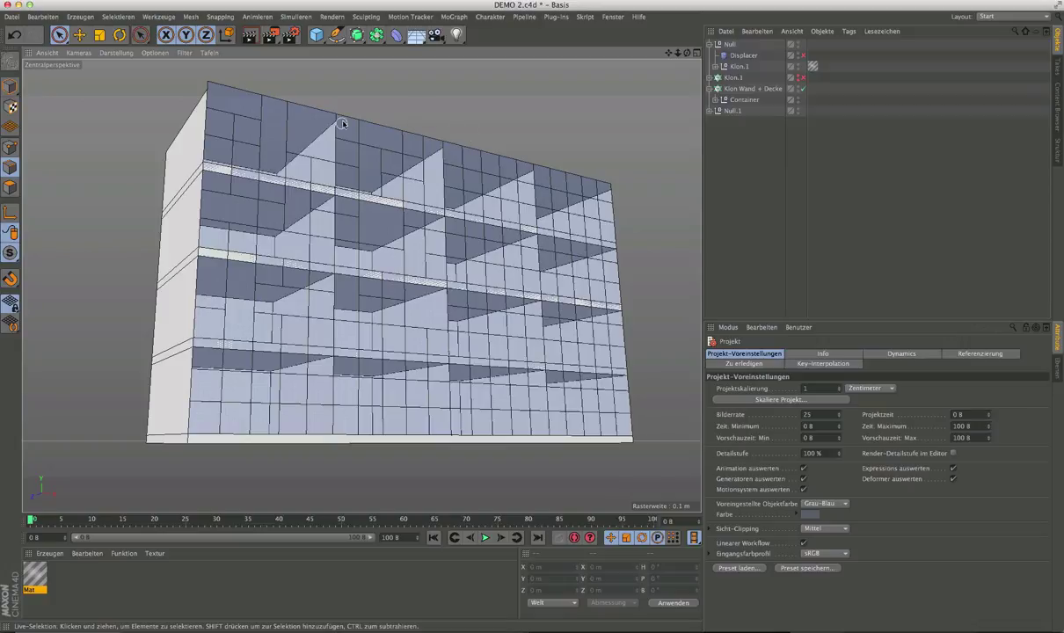
left_click(112, 16)
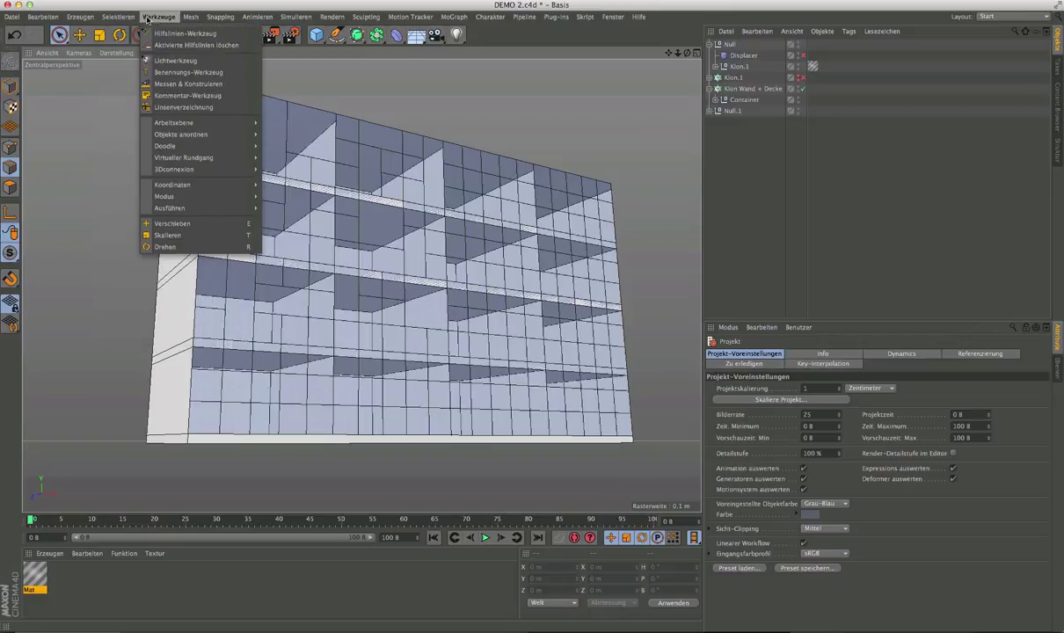
mouse_move(181, 135)
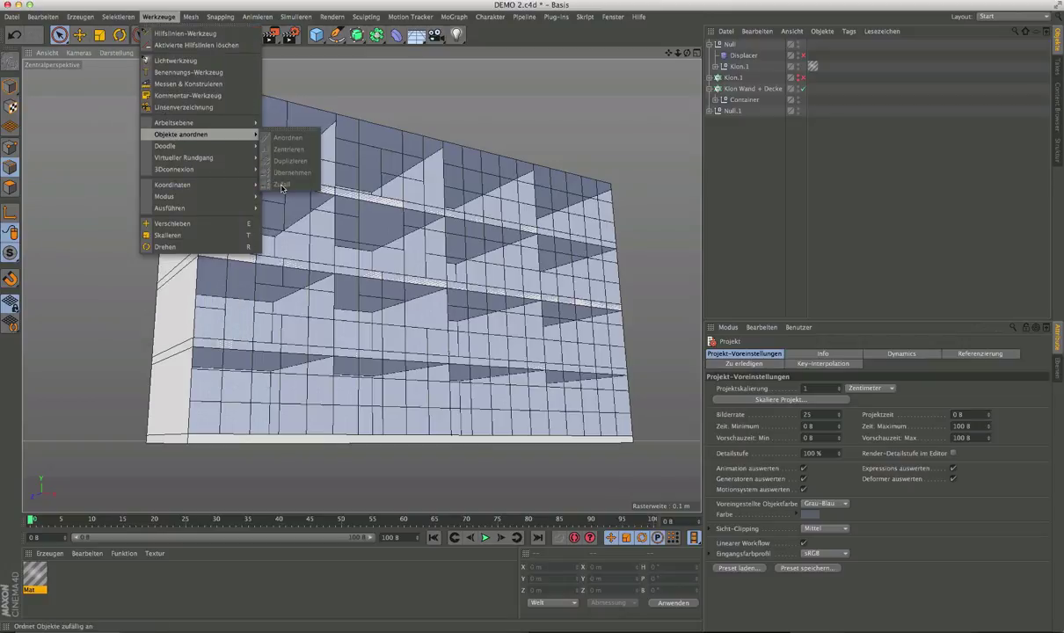
Close the Werkzeuge menu unused and orbit to a near-frontal view of the shelf
left_click(779, 150)
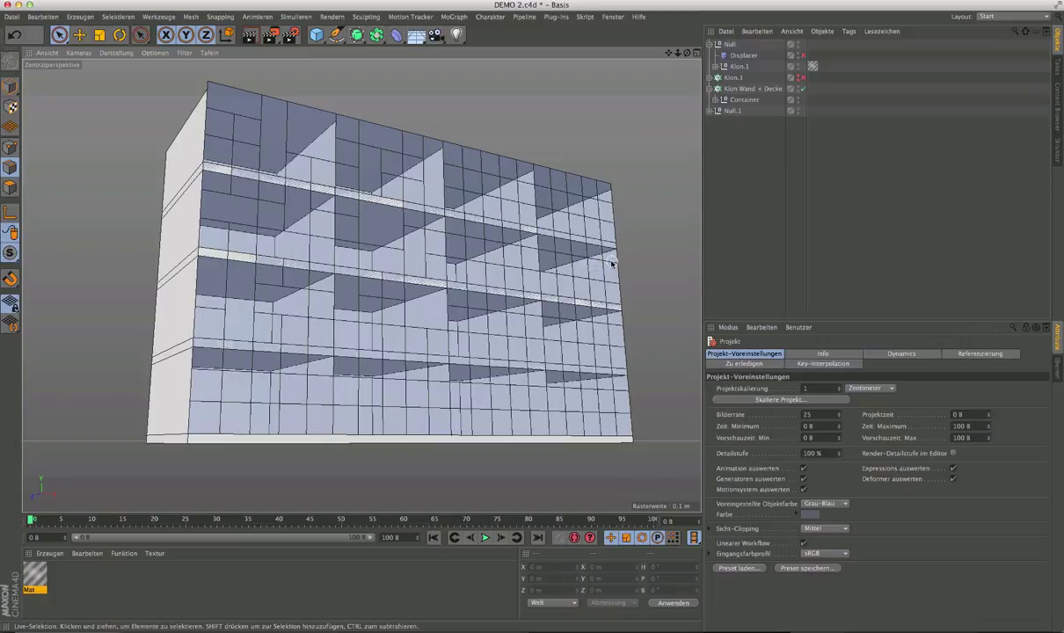
left_click_drag(573, 242, 562, 269, "alt")
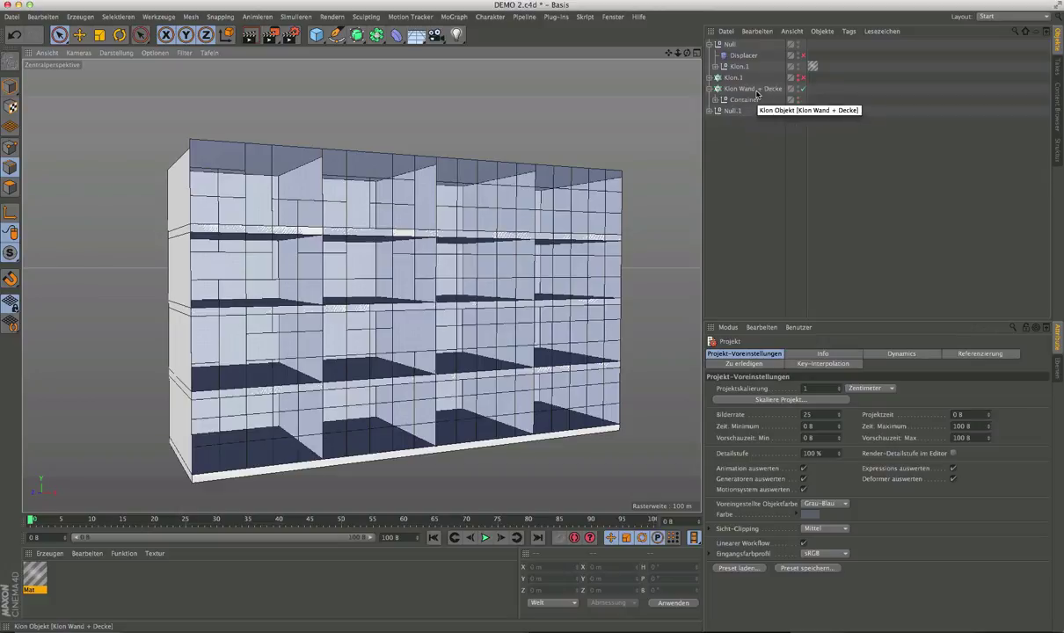
Create a new MoGraph Klon cloner and select tiles Ebene 0 to 239 under Klon.1
left_click(454, 17)
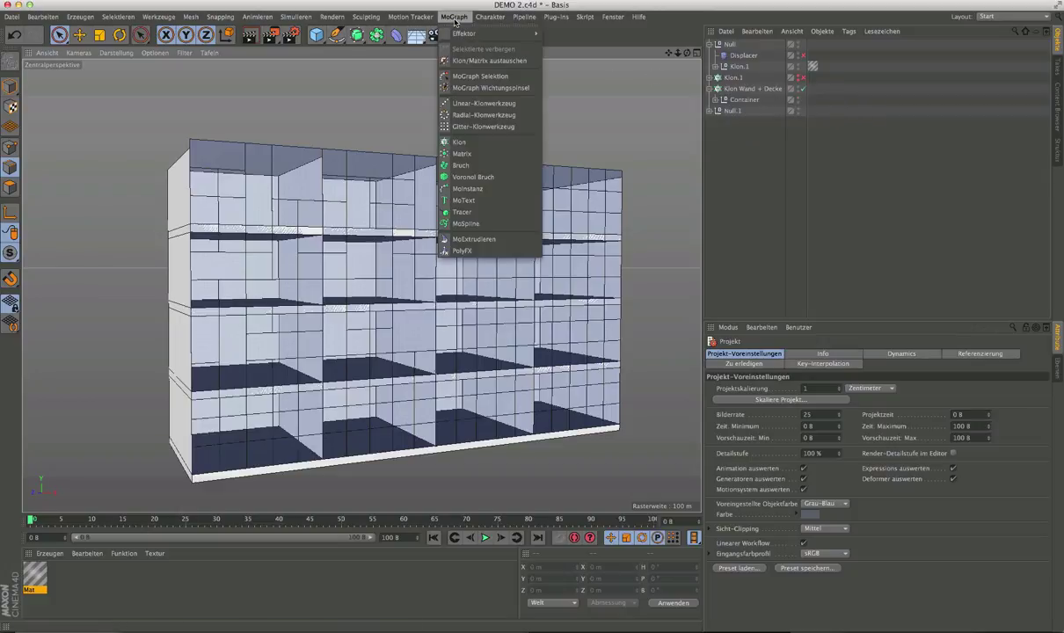
left_click(470, 142)
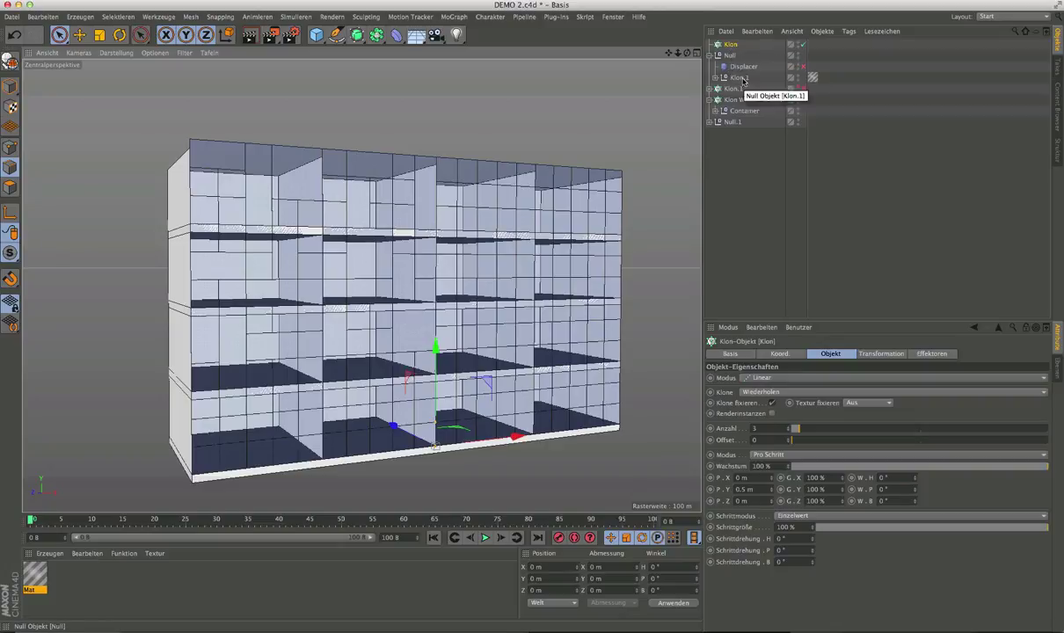
left_click(743, 79)
key("Right")
key("Down")
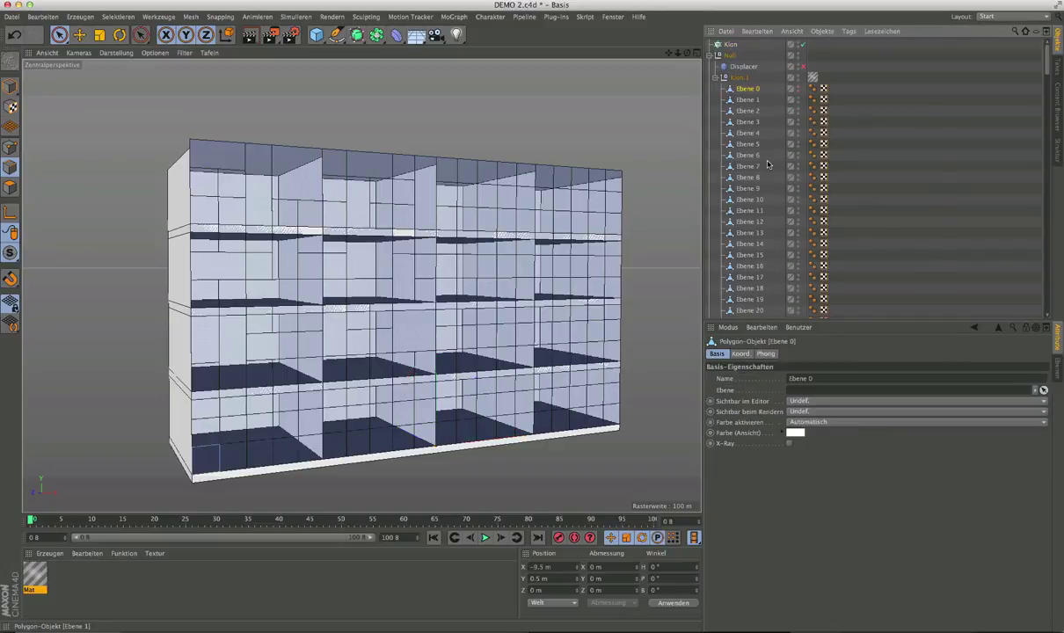
scroll(766, 164, "down", 15)
left_click(764, 249, "shift")
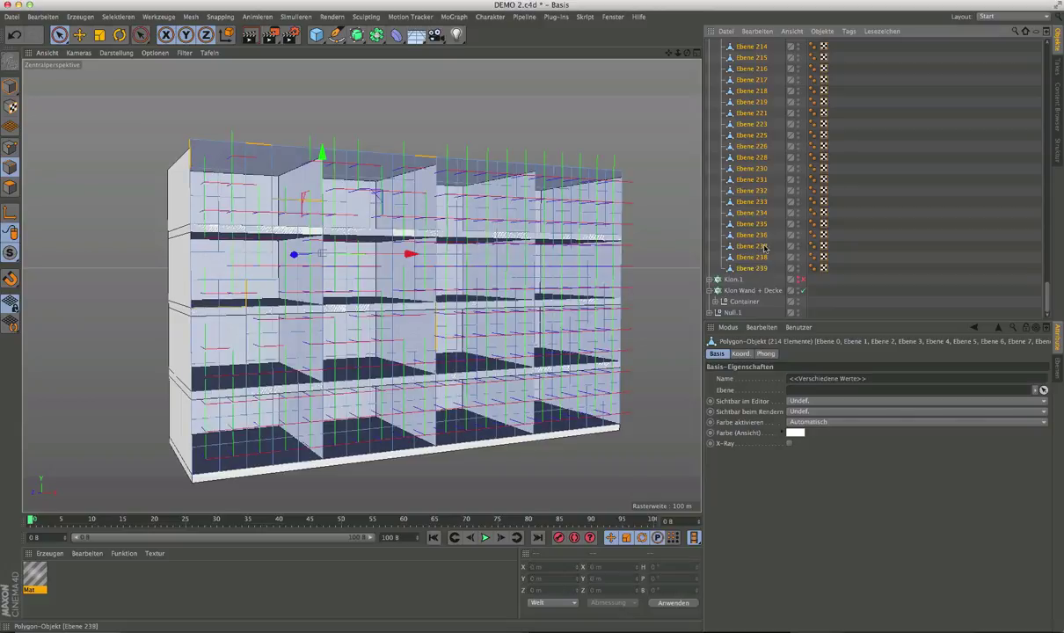
scroll(764, 249, "up", 15)
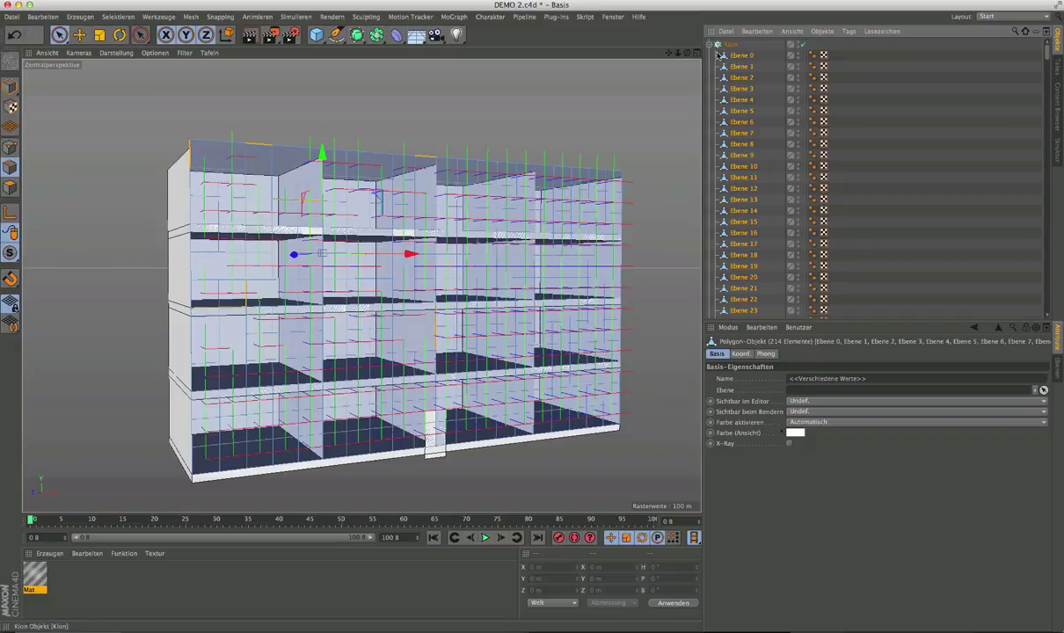
key("ctrl+z")
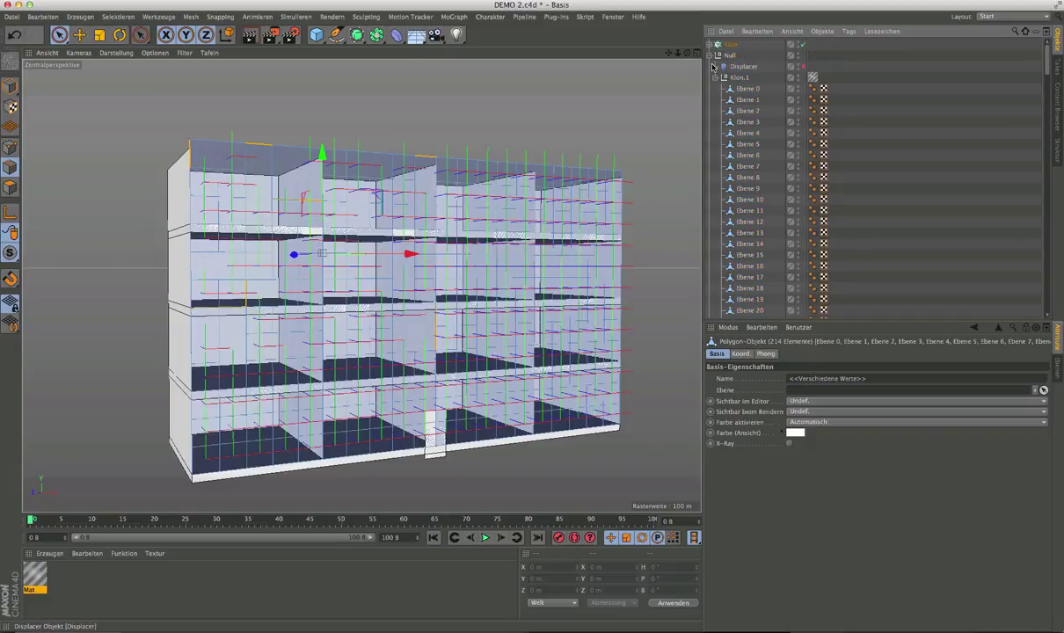
Hide the original Null group in the editor, collapse it and deselect all
left_click(797, 55)
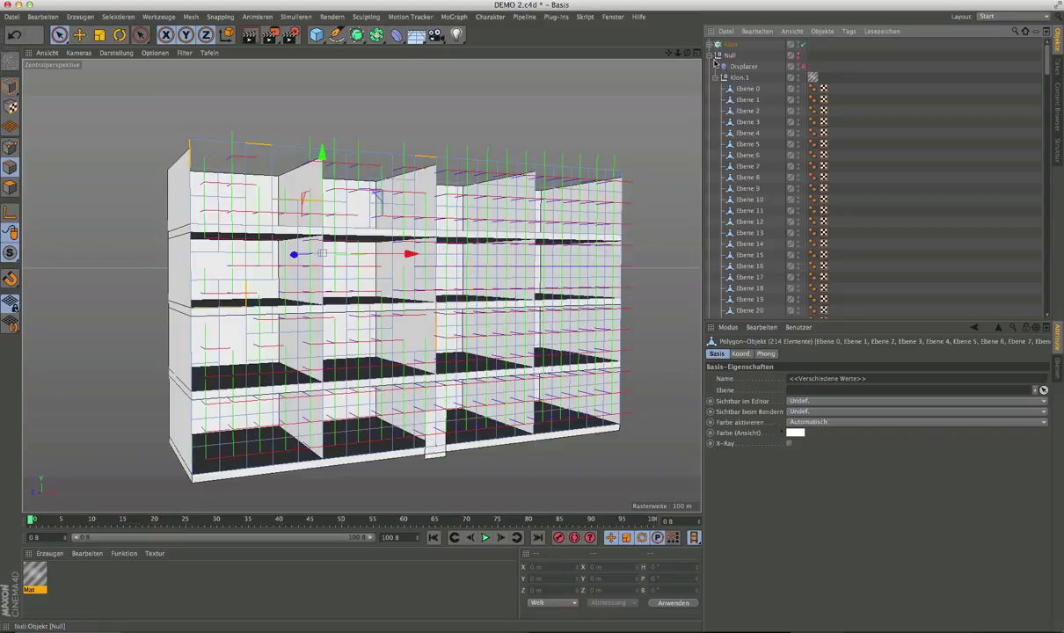
left_click(711, 56)
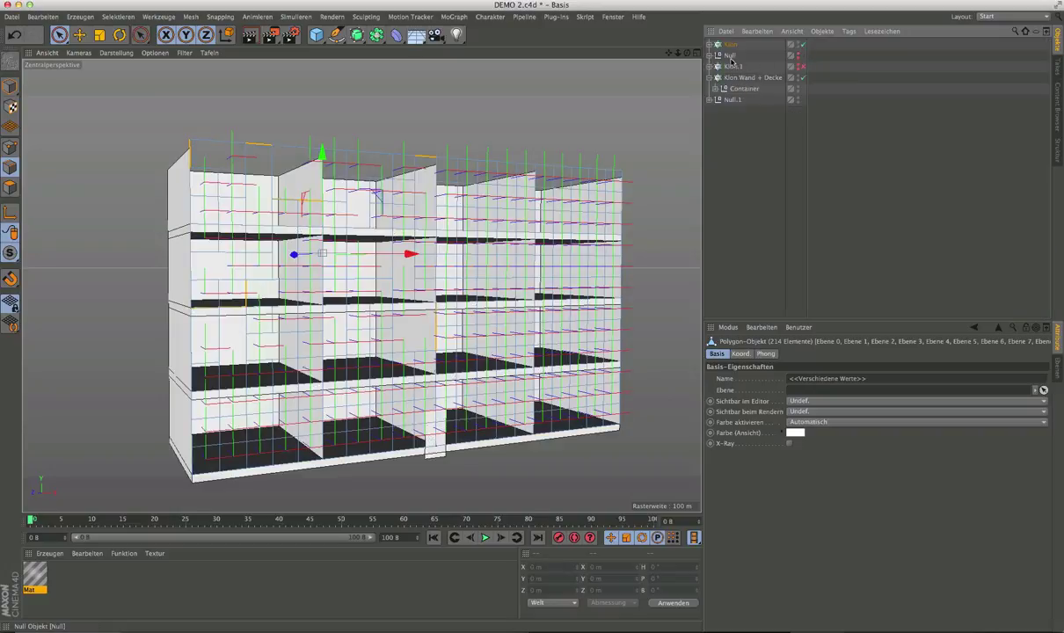
left_click(771, 130)
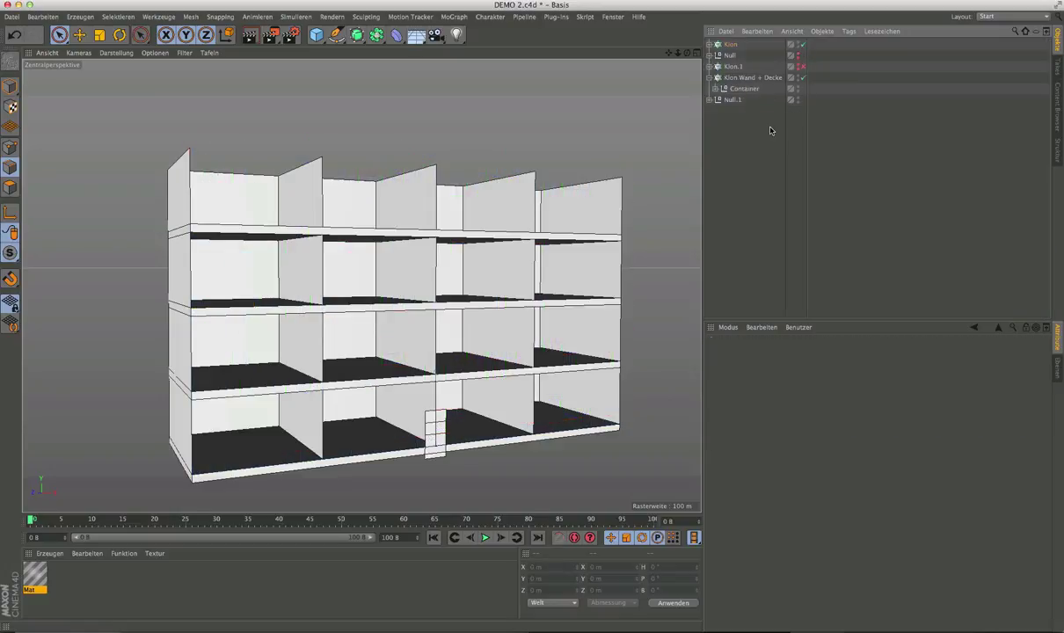
Select the new Klon cloner and drag its clone count up toward a tall tile column
left_click(729, 45)
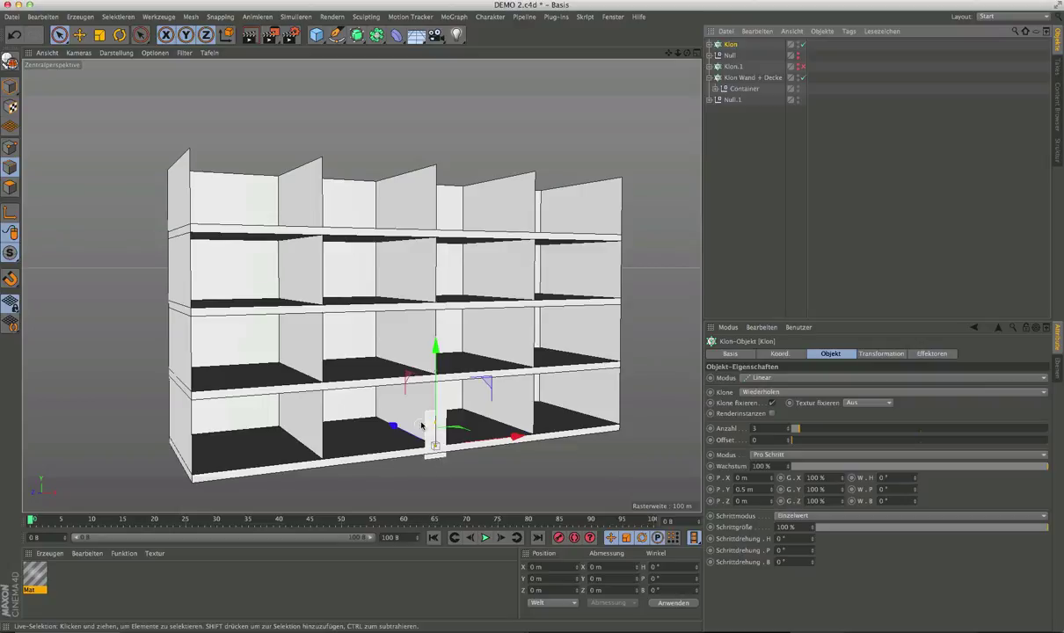
left_click_drag(421, 426, 441, 450)
scroll(456, 458, "up", 1)
scroll(456, 457, "up", 2)
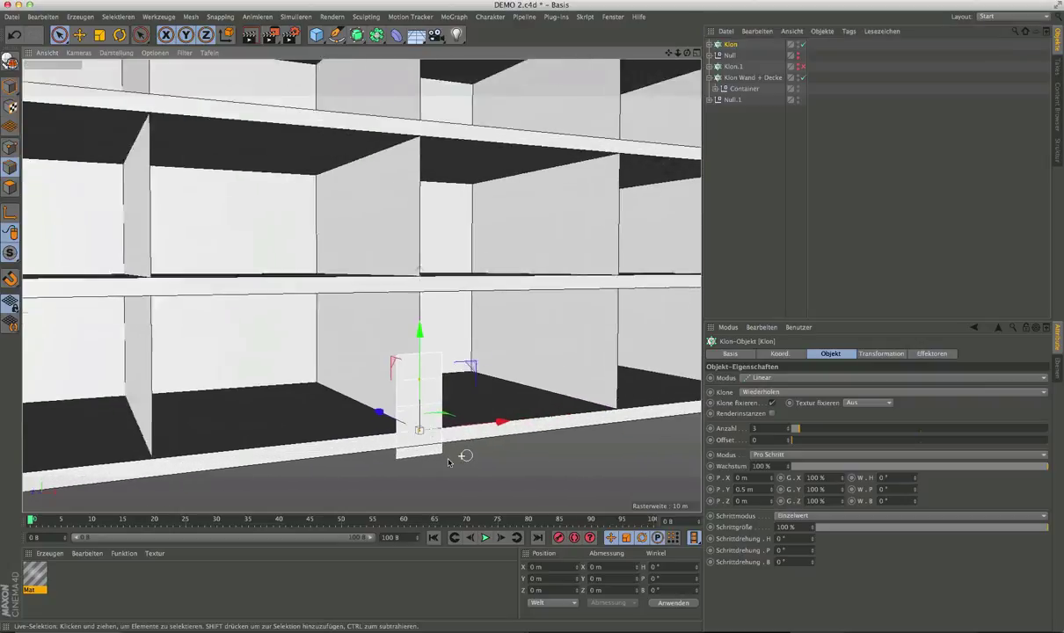
scroll(461, 456, "up", 2)
scroll(418, 429, "up", 2)
scroll(418, 431, "up", 2)
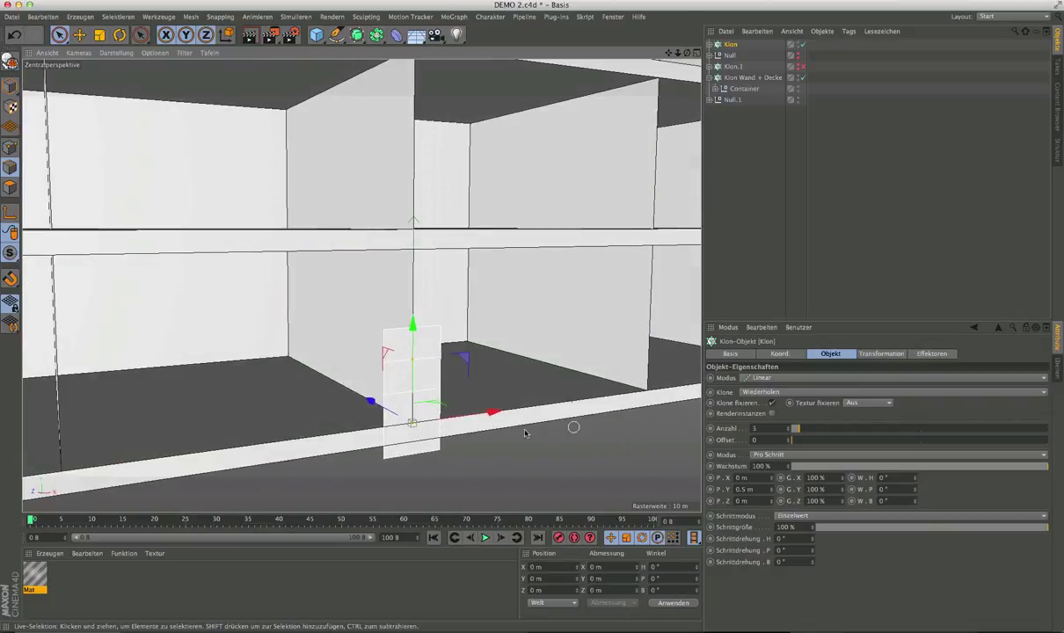
scroll(428, 431, "down", 5)
scroll(563, 444, "down", 1)
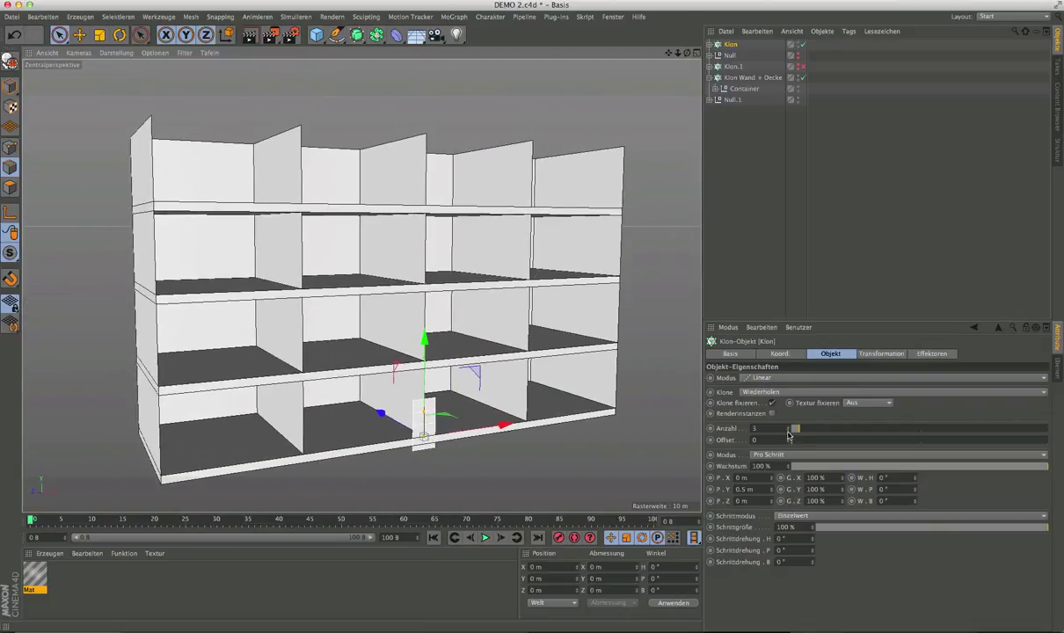
left_click_drag(794, 428, 911, 440)
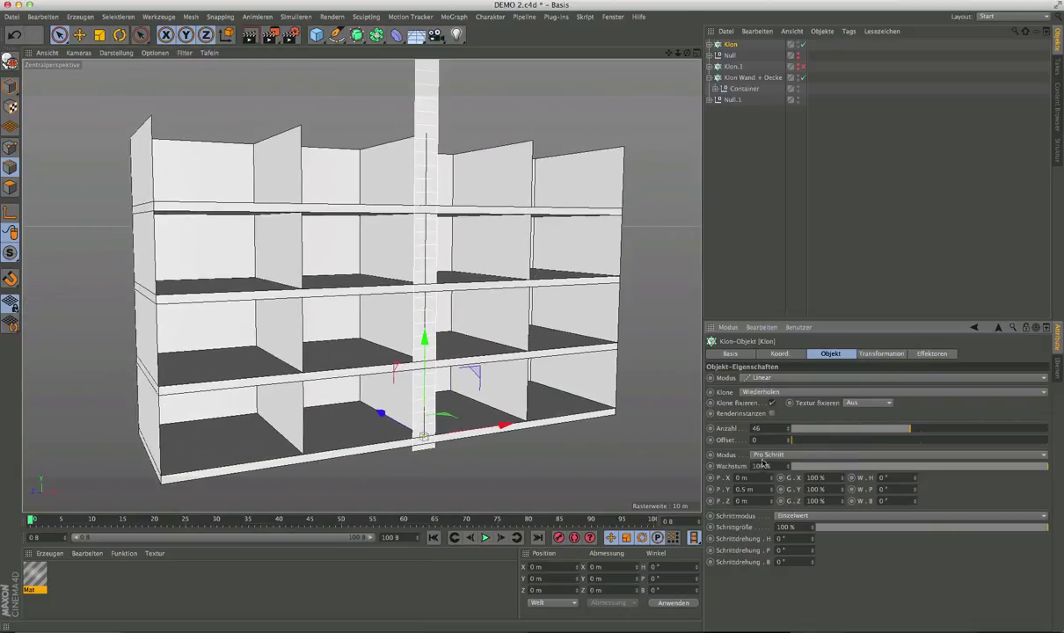
Switch the cloner to random tile picking and set the clone count to 214
left_click(778, 392)
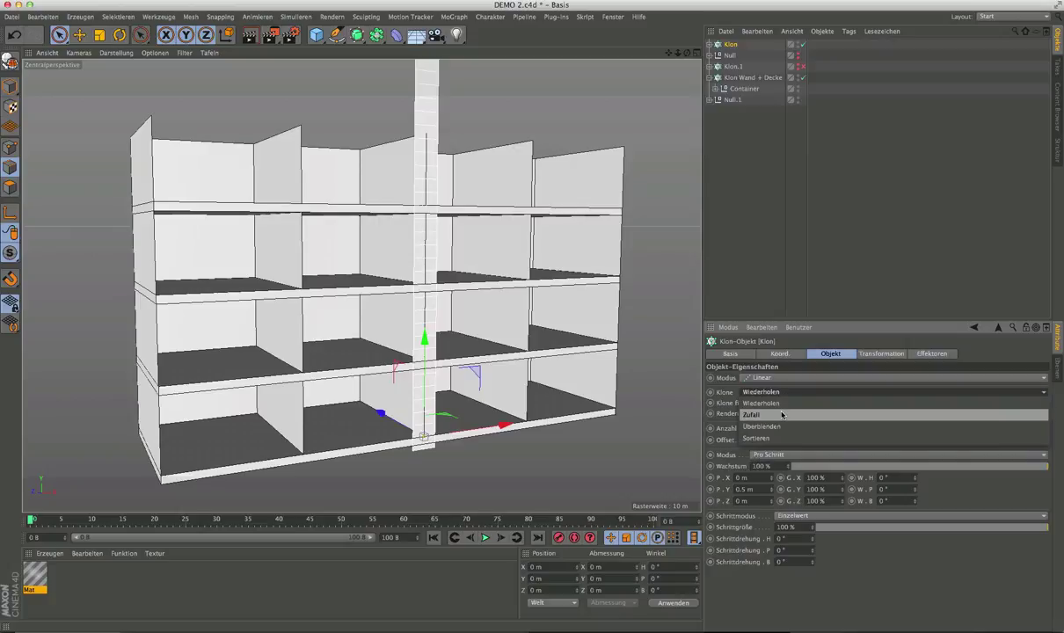
left_click(752, 414)
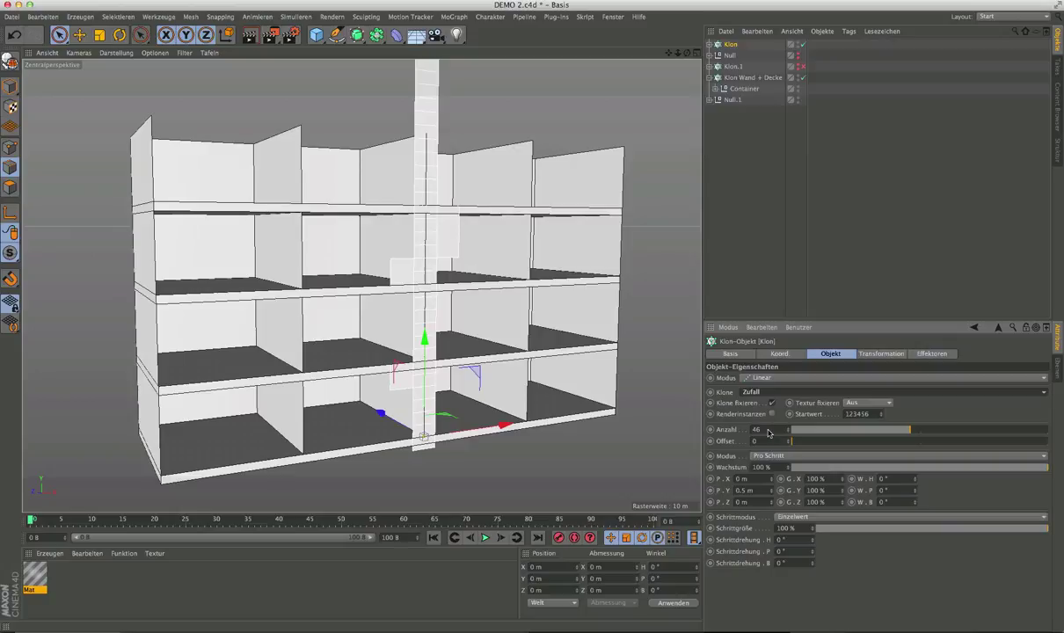
left_click_drag(775, 430, 743, 431)
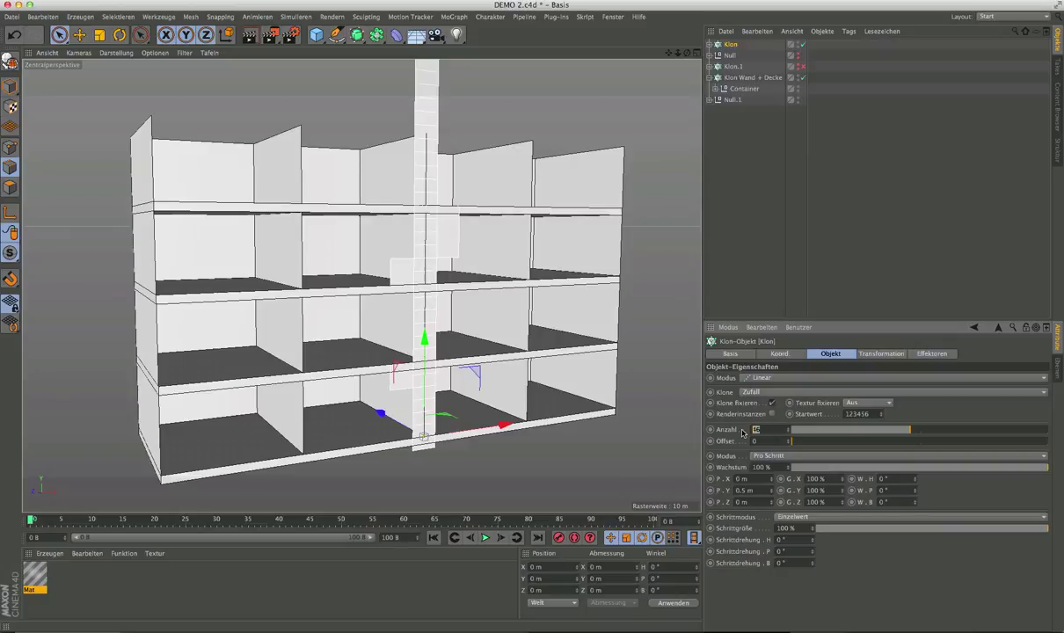
type("214")
key("Return")
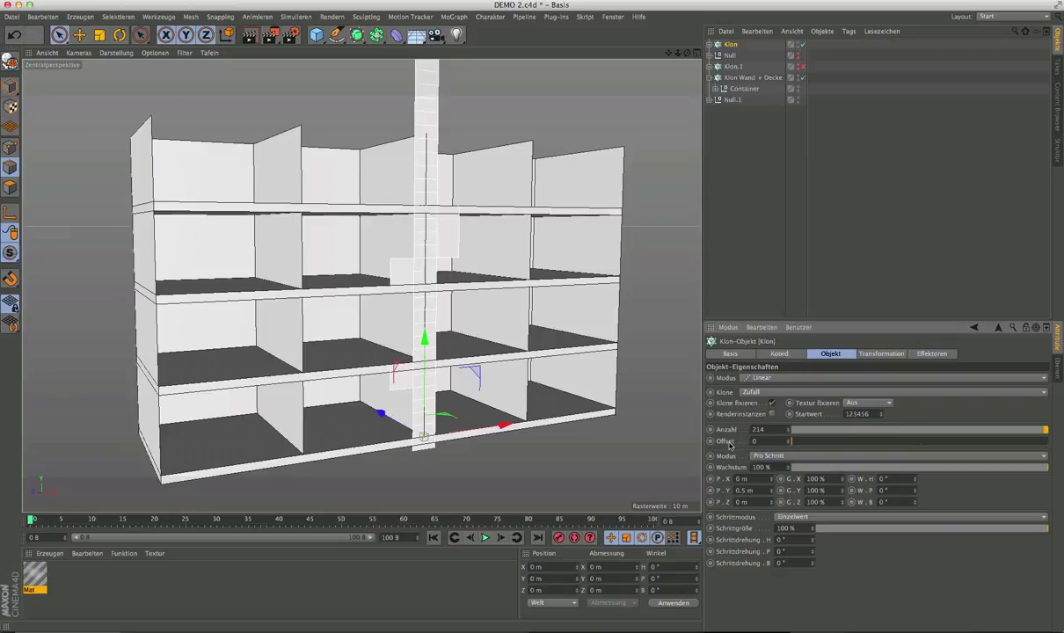
Set the vertical clone spacing P.Y to 3.3 m and view the shelf side-on
left_click(743, 492)
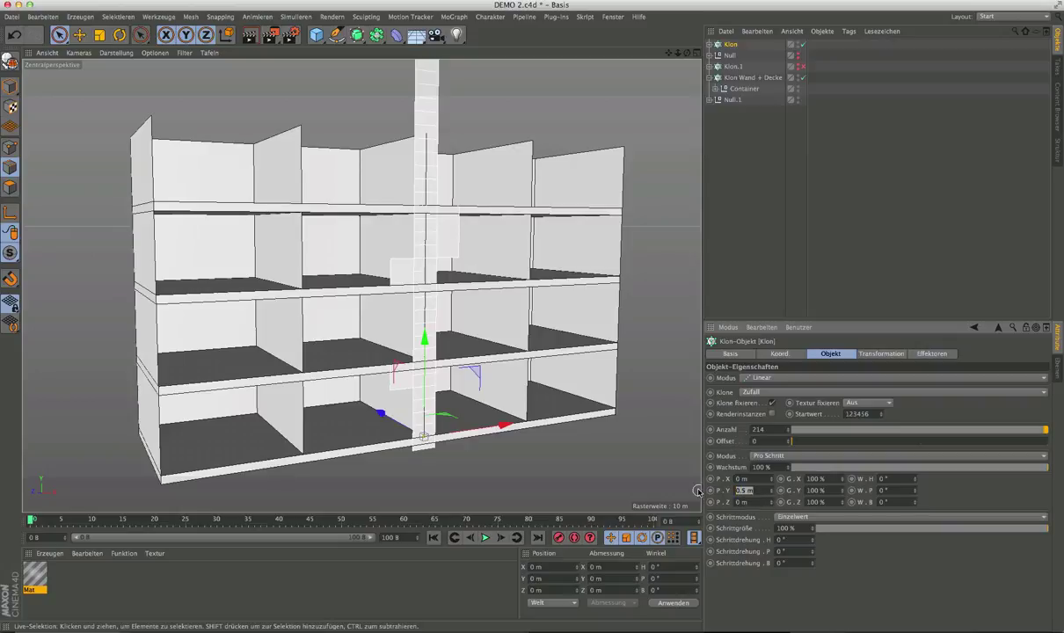
key("BackSpace")
key("Return")
scroll(358, 404, "down", 3)
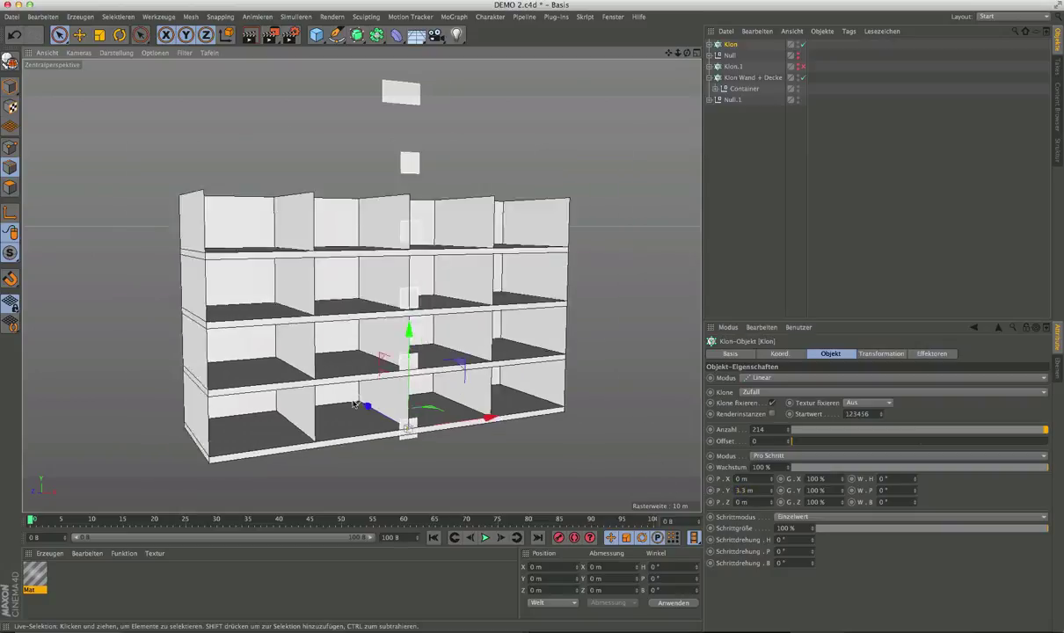
scroll(357, 403, "down", 3)
scroll(358, 404, "down", 2)
mouse_move(418, 275)
left_mouse_down("alt")
mouse_move(370, 233)
mouse_move(363, 171)
mouse_move(356, 292)
mouse_move(447, 296)
left_mouse_up("alt")
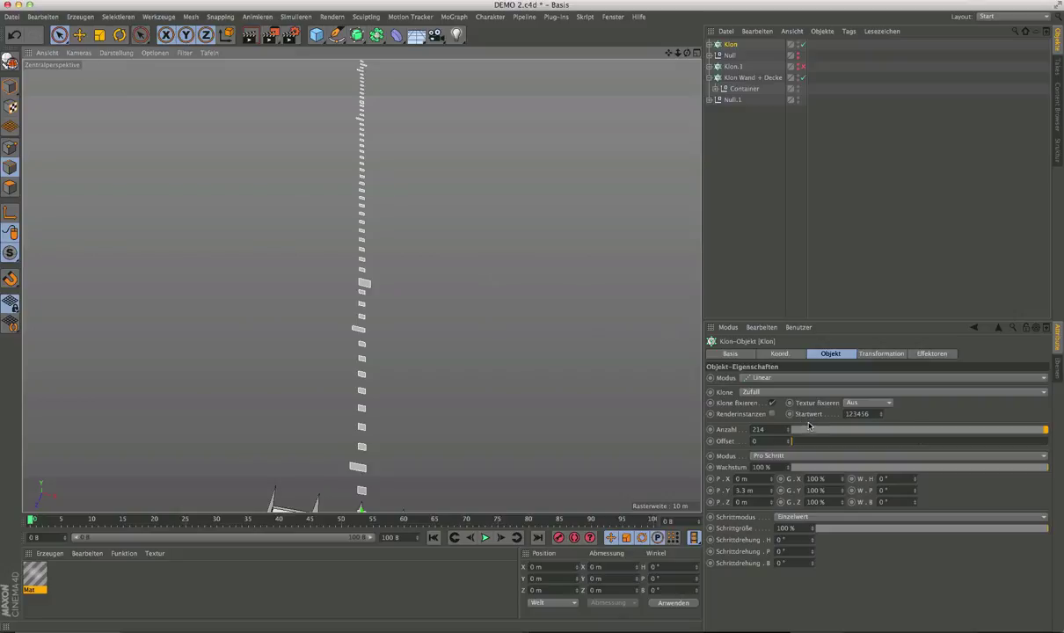
Temporarily lower the clone count, expand Klon and select its children Ebene 0 through Ebene 239
mouse_move(428, 356)
left_mouse_down("alt")
mouse_move(396, 338)
mouse_move(370, 349)
mouse_move(375, 357)
left_mouse_up("alt")
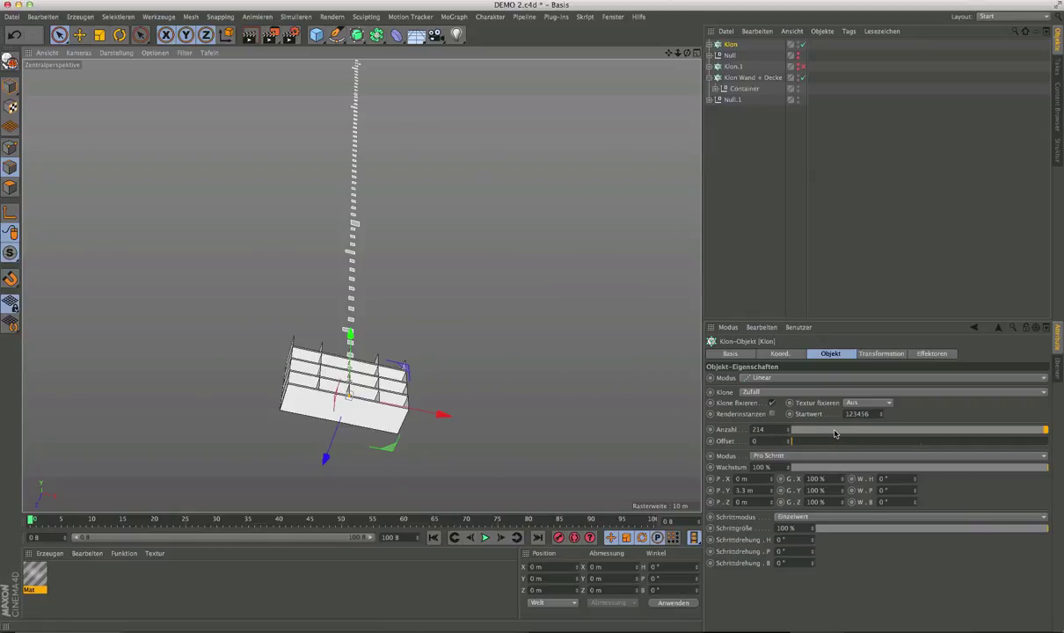
mouse_move(788, 429)
left_mouse_down()
mouse_move(758, 429)
mouse_move(884, 434)
left_mouse_up()
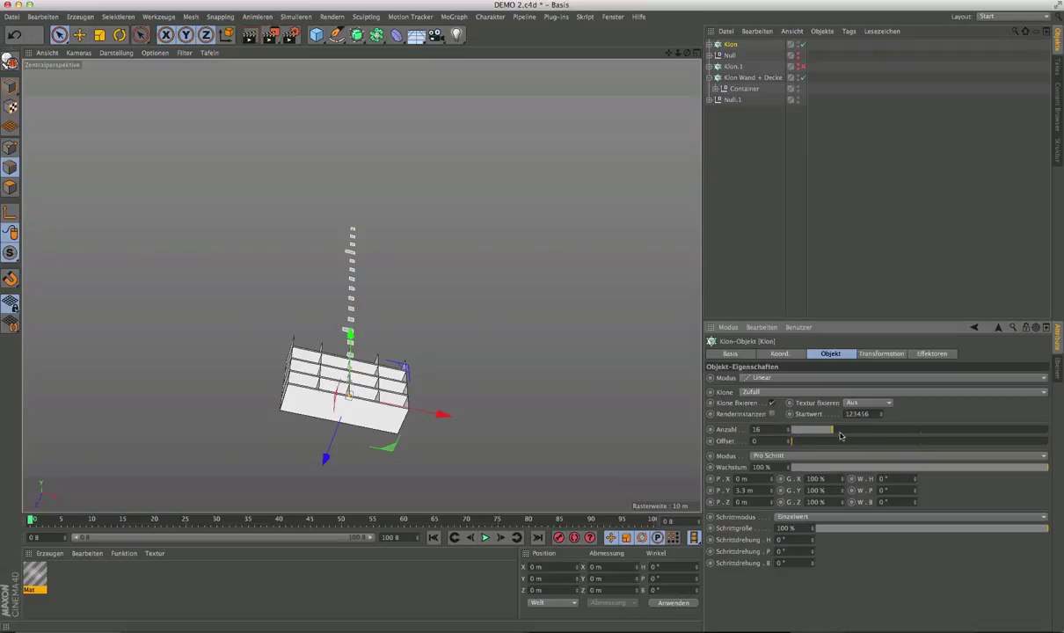
left_click(709, 44)
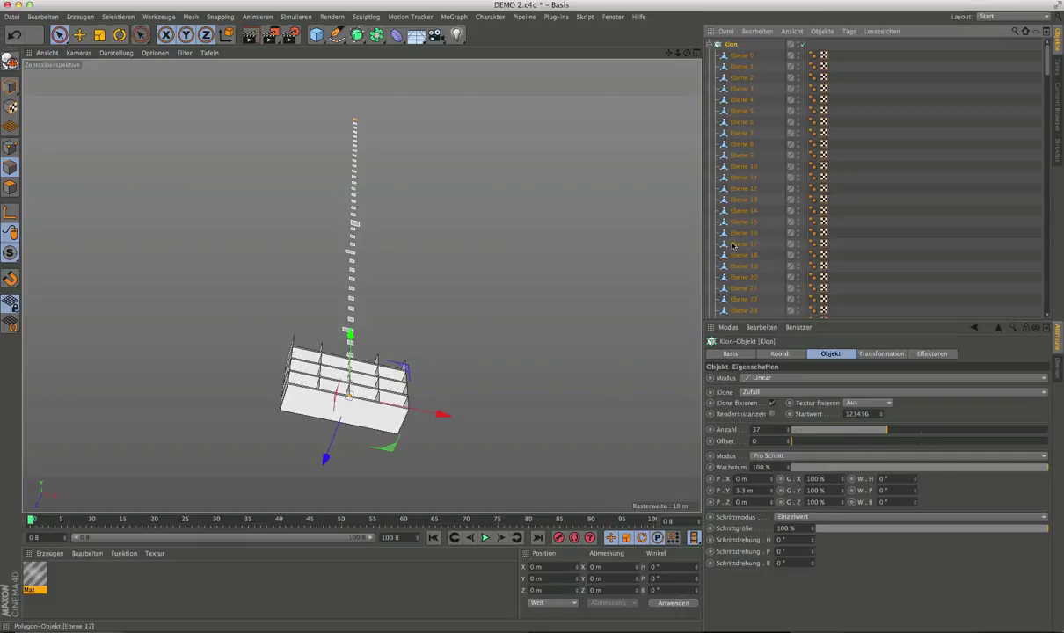
left_click(743, 54)
scroll(742, 222, "down", 15)
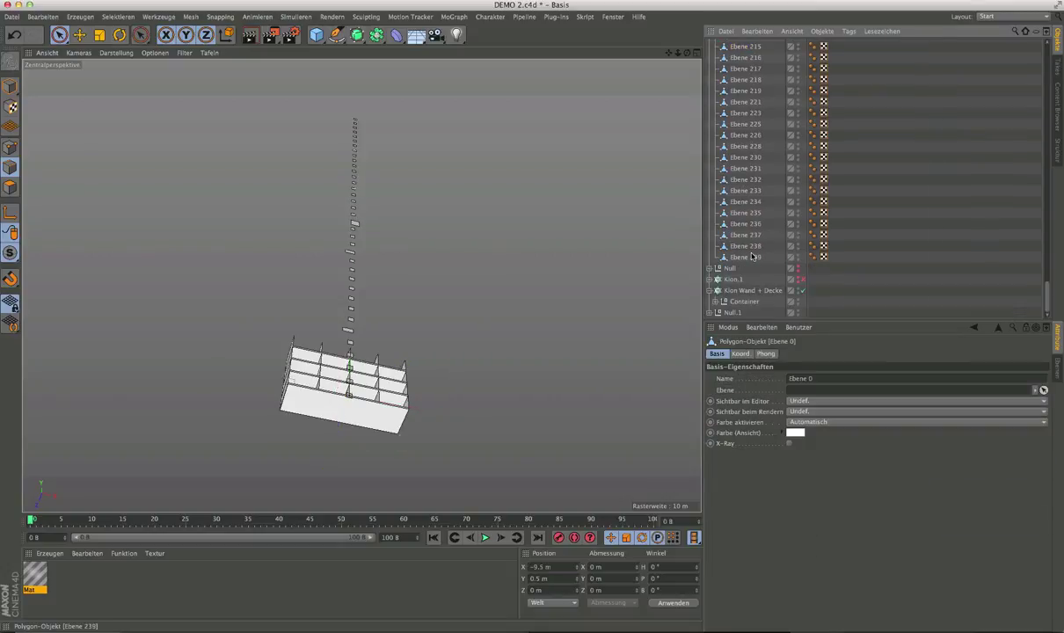
left_click(752, 256, "shift")
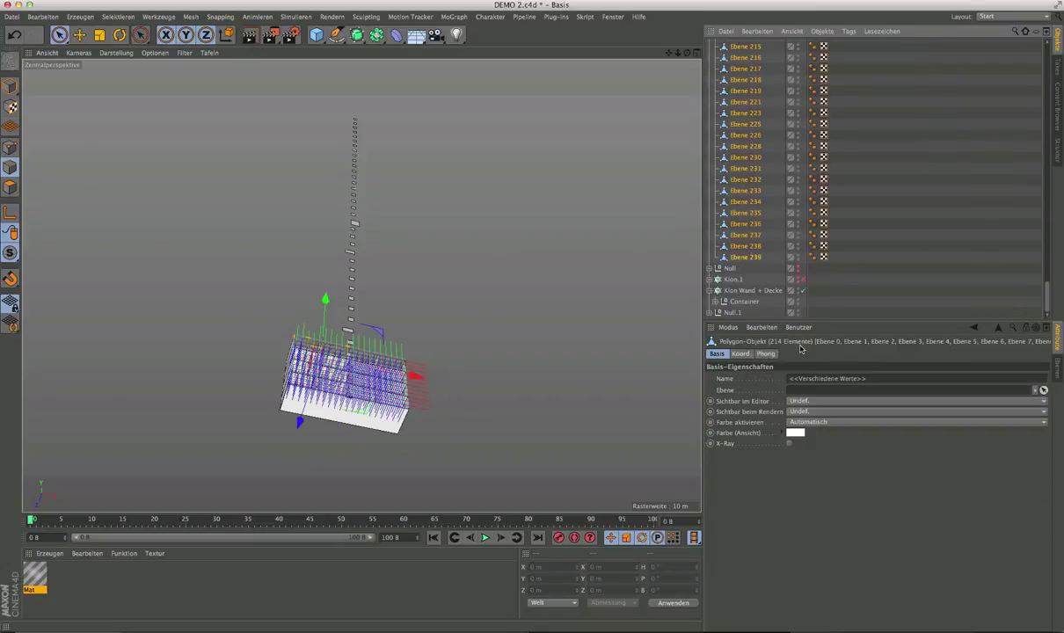
Reselect the Klon cloner and restore its clone count to 214
scroll(764, 190, "up", 15)
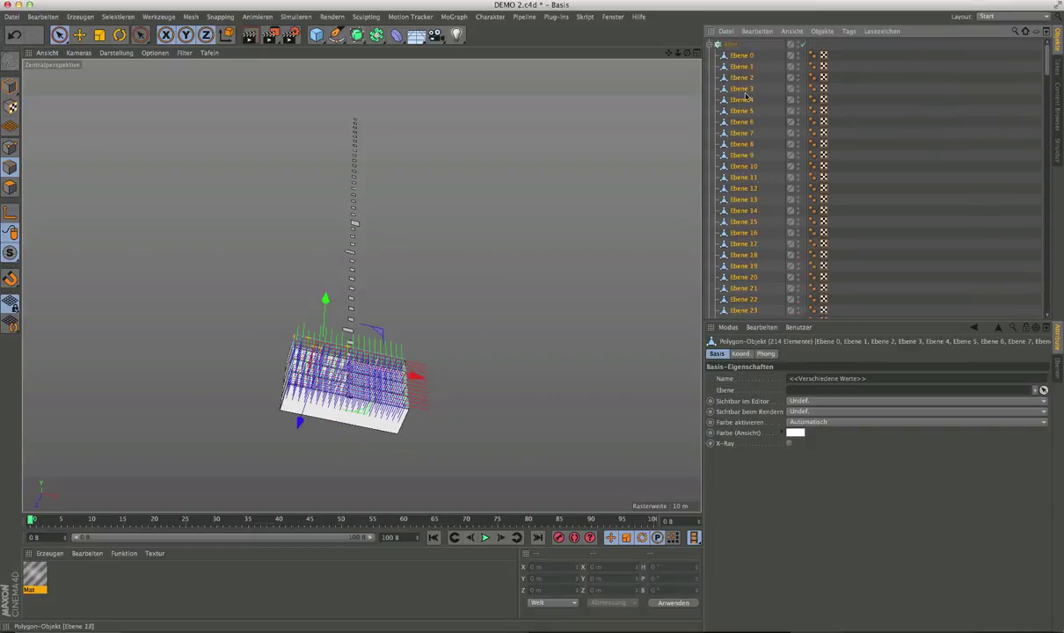
left_click(731, 44)
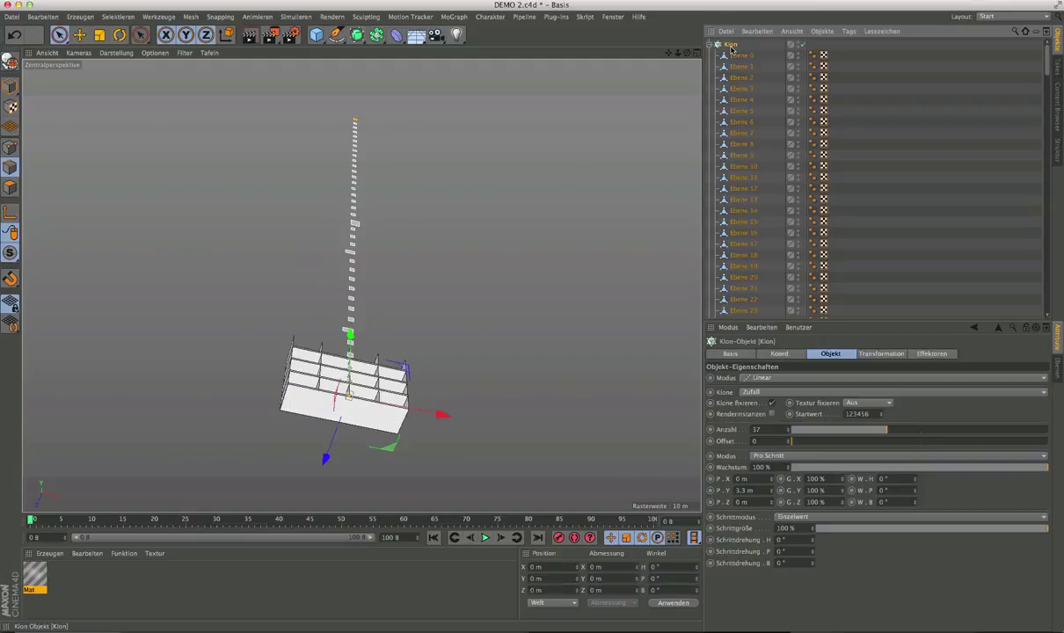
left_click(765, 429)
type("214")
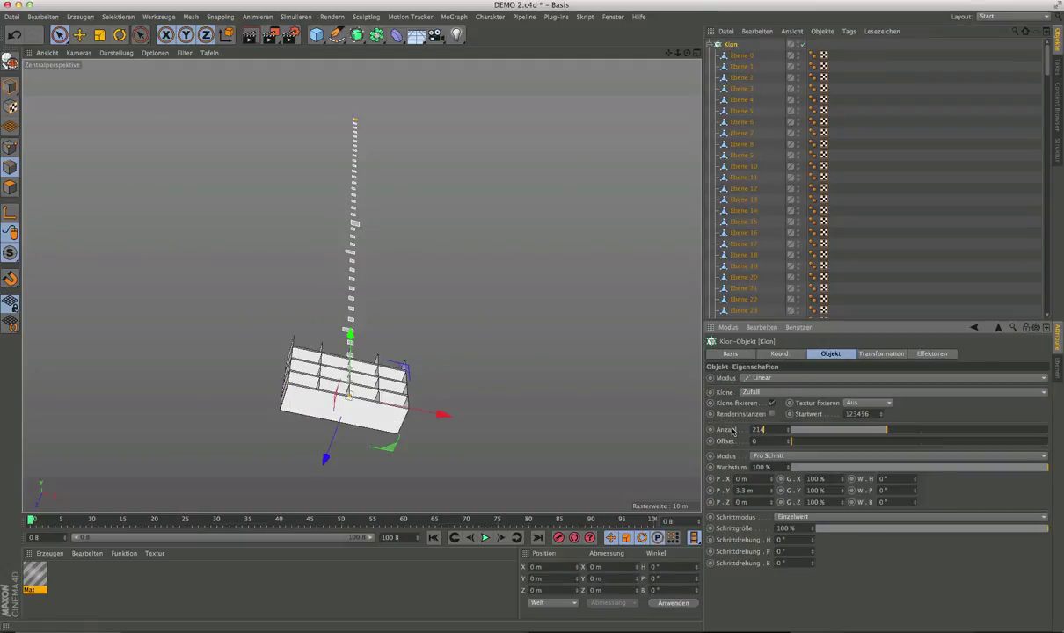
key("Return")
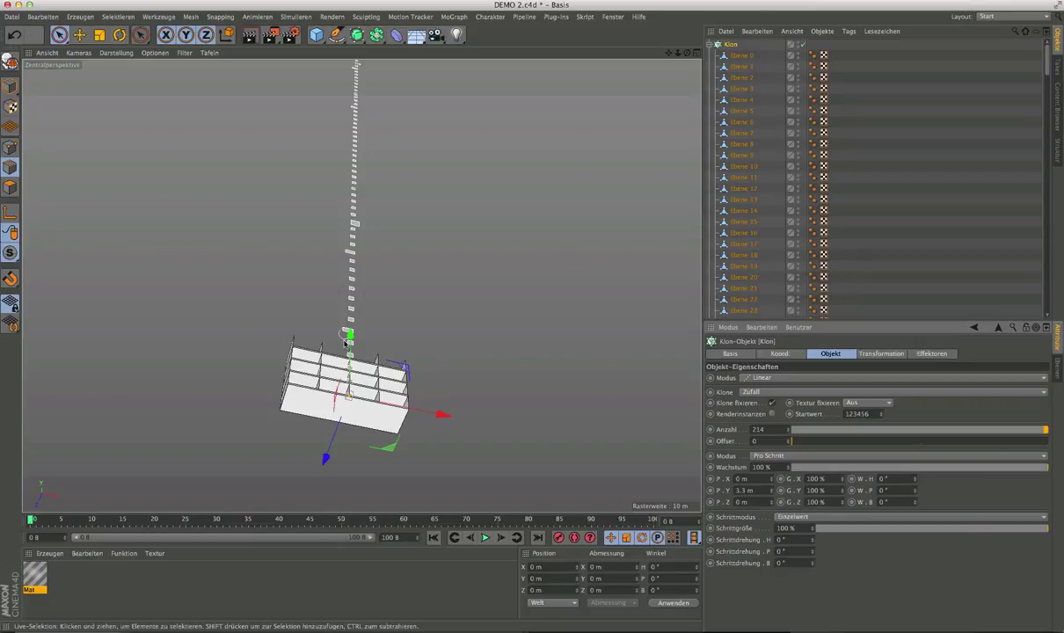
scroll(378, 422, "up", 3)
scroll(380, 426, "up", 2)
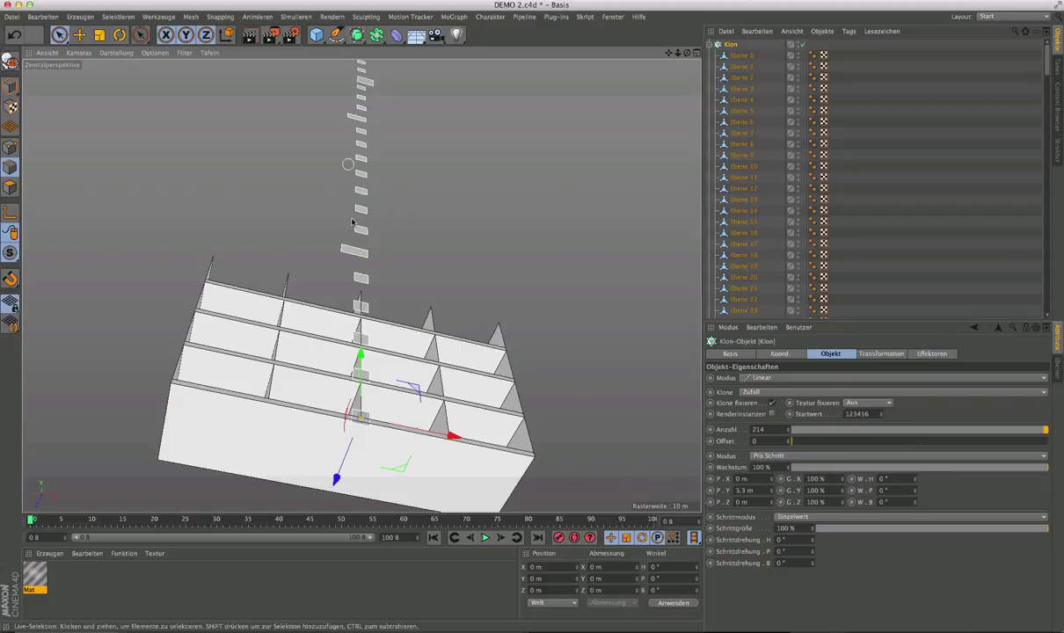
Set the Klon P.Y spacing to 0, view the shelf frontally, and disable the cloner
left_click(743, 489)
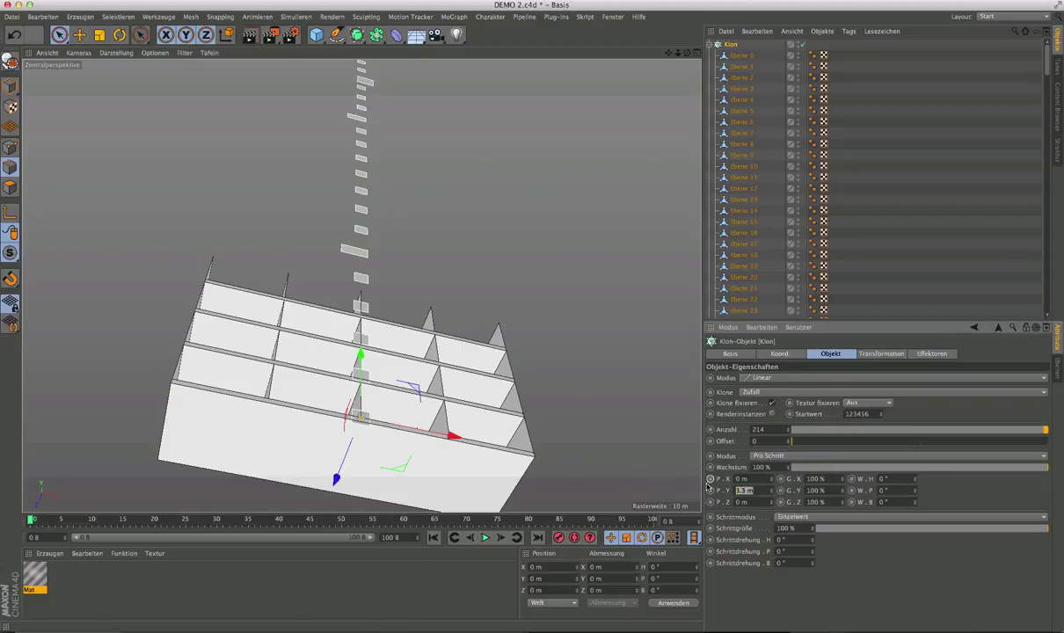
type("0")
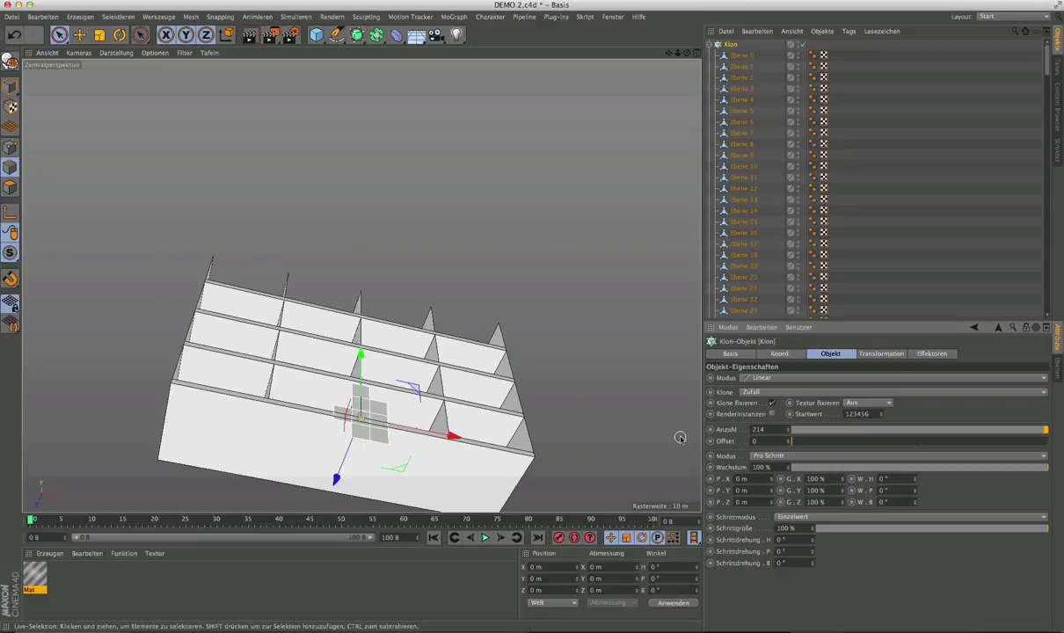
left_click_drag(361, 410, 453, 407, "alt")
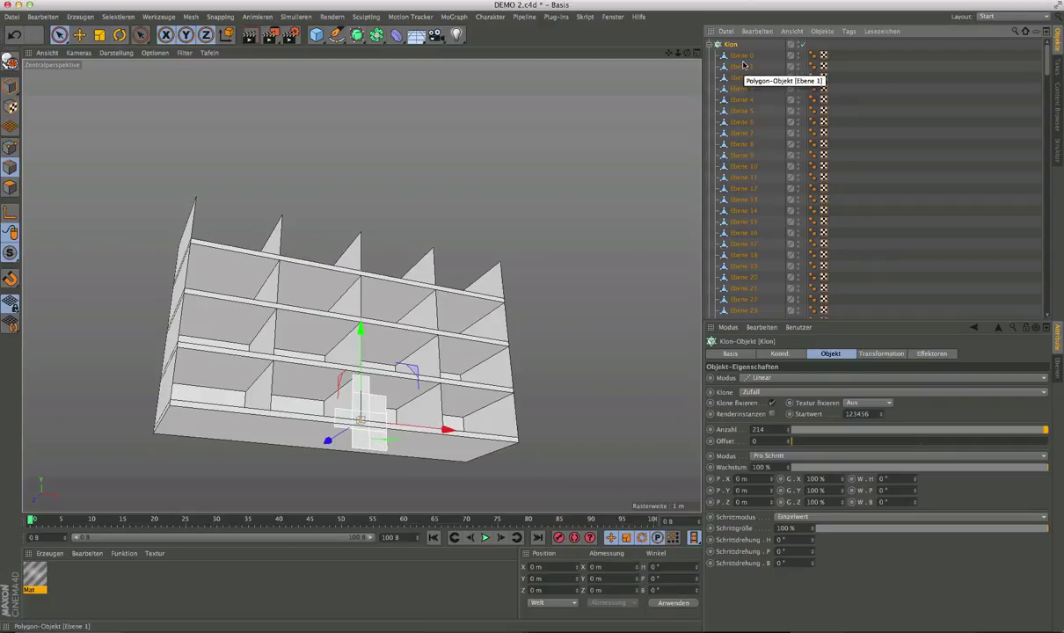
left_click(801, 43)
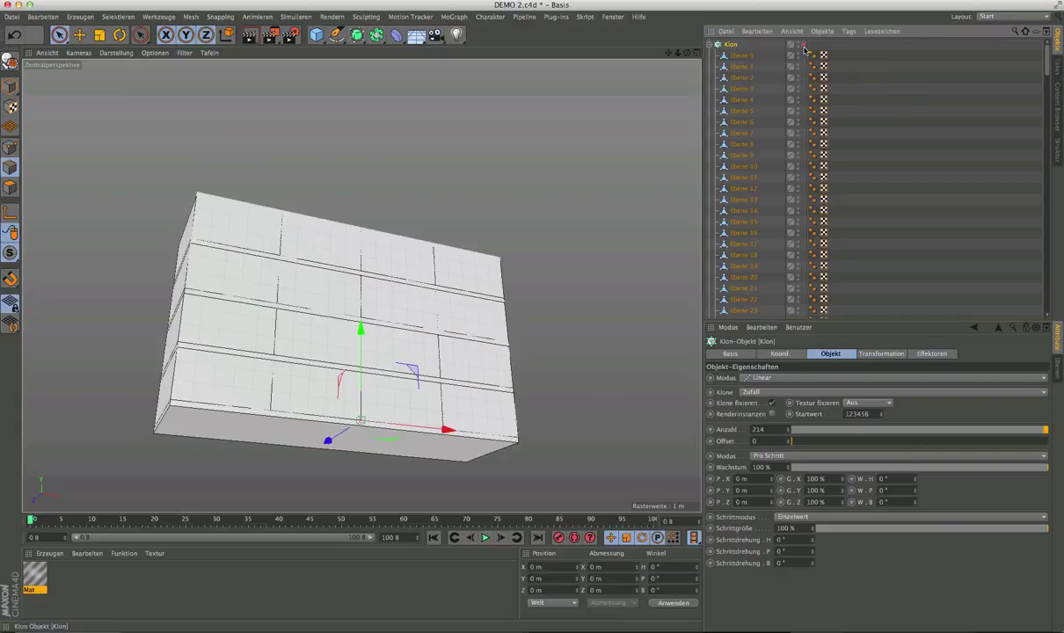
left_click(239, 209)
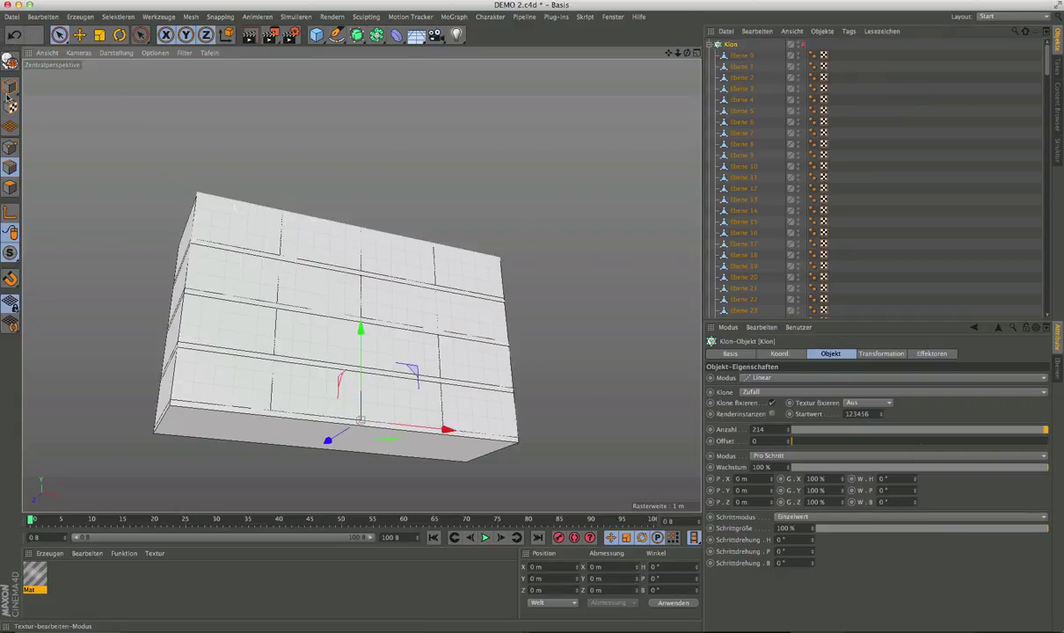
Select the single tile Ebene 225 and enter 0 for its X and Y position
left_click(246, 212)
scroll(235, 216, "up", 3)
scroll(263, 215, "up", 2)
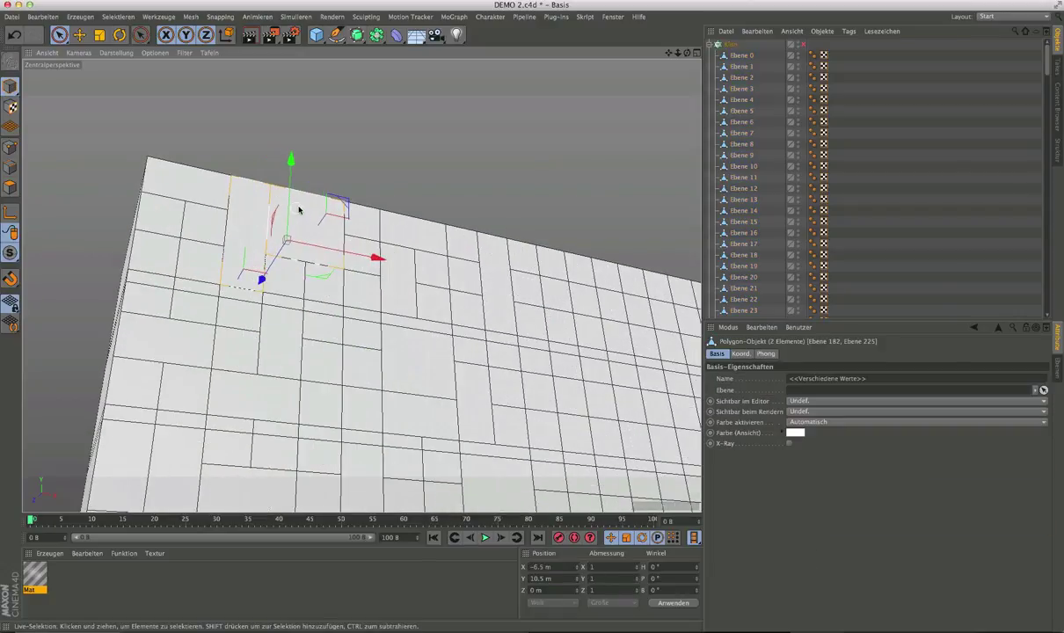
left_click(299, 210)
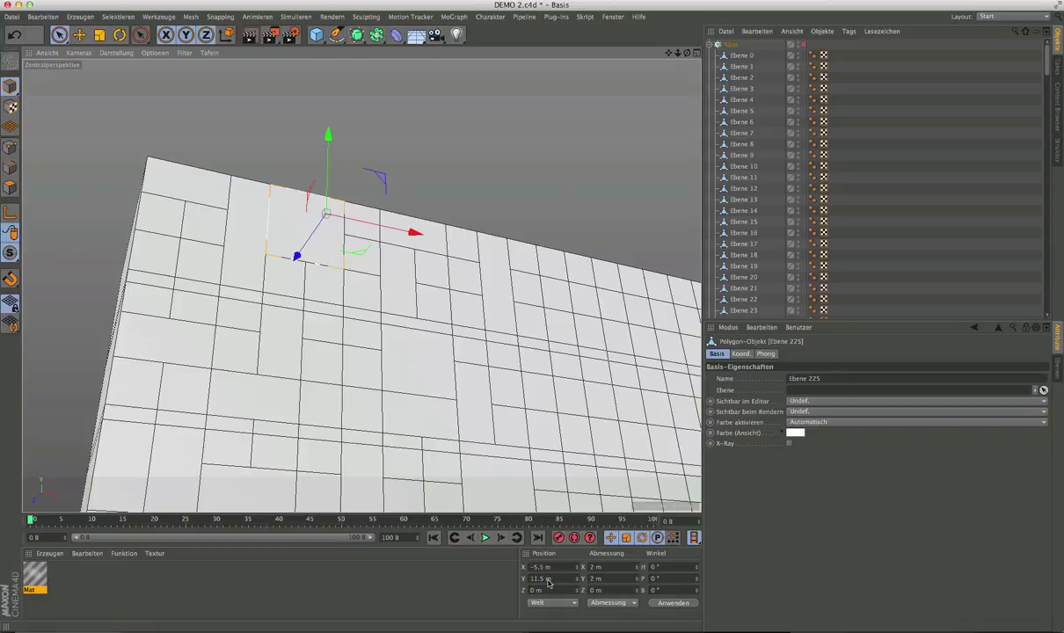
key("shift+Tab")
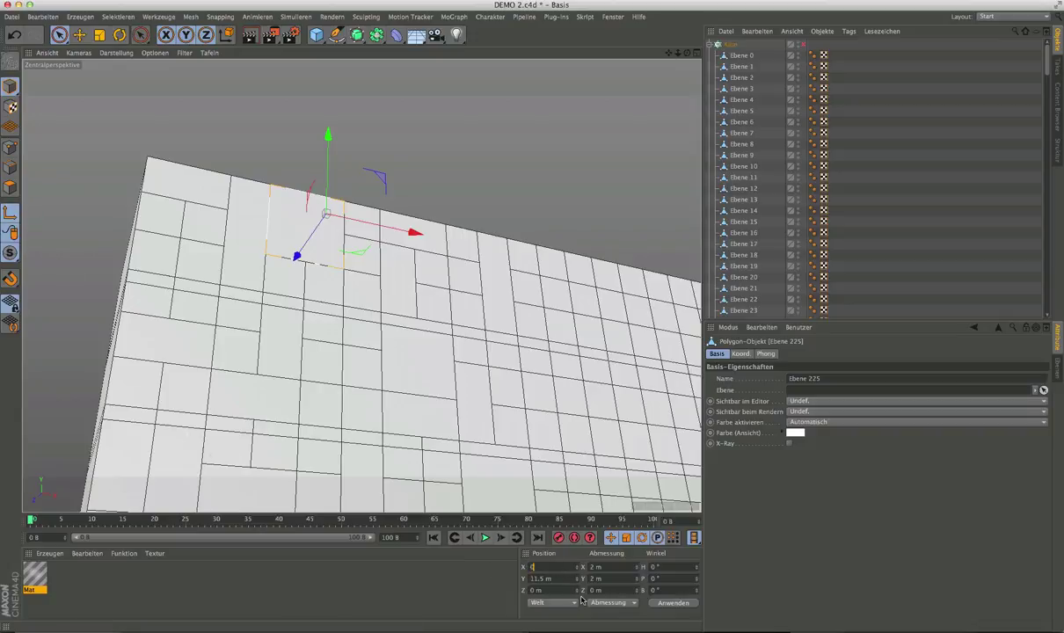
type("0")
key("Return")
type("0")
key("Return")
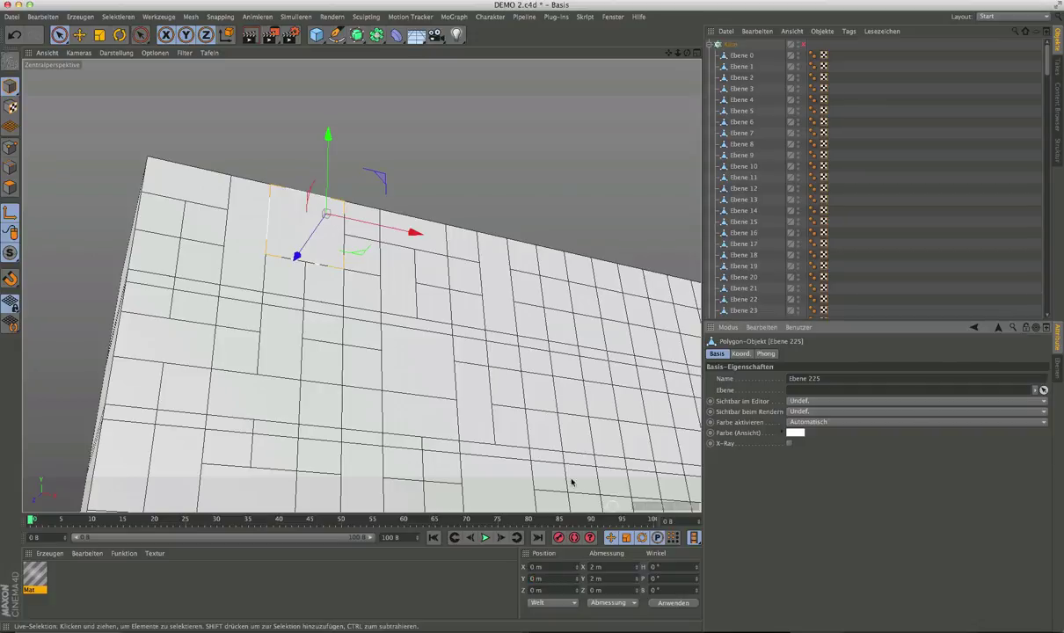
Enter X and Y of 0 m in the Coordinates manager and apply it to Ebene 225
scroll(372, 327, "down", 3)
scroll(372, 327, "down", 2)
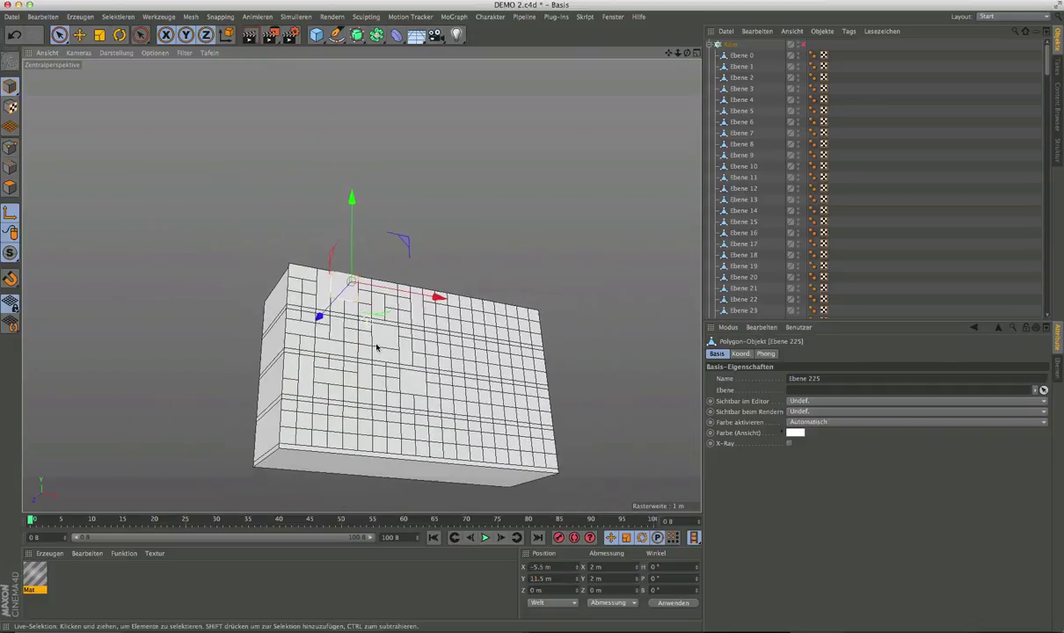
scroll(372, 327, "down", 2)
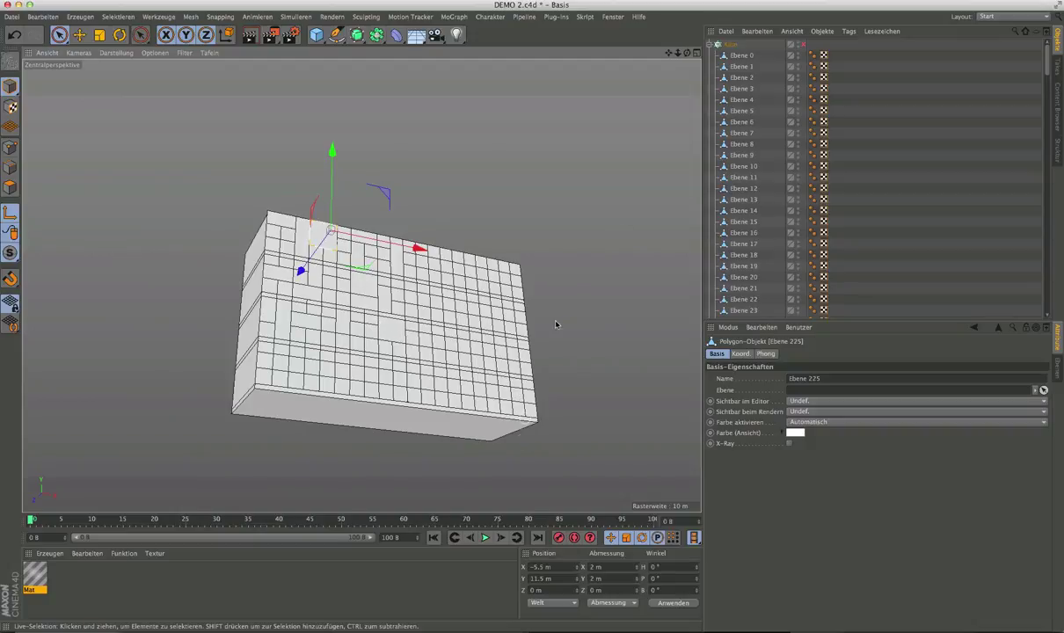
scroll(756, 204, "down", 10)
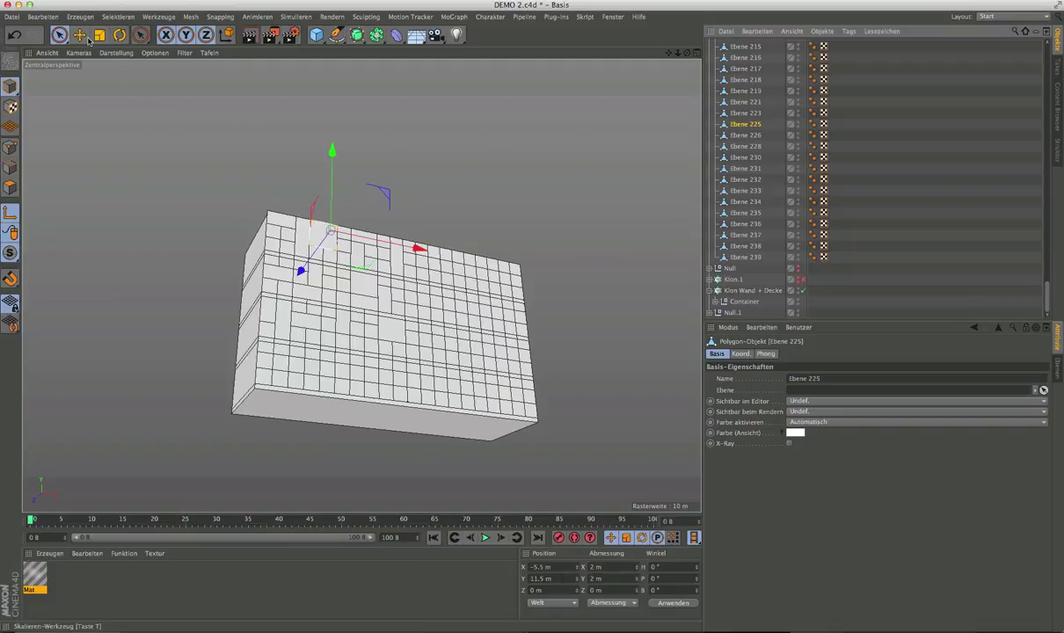
double_click(547, 567)
type("0")
key("Tab")
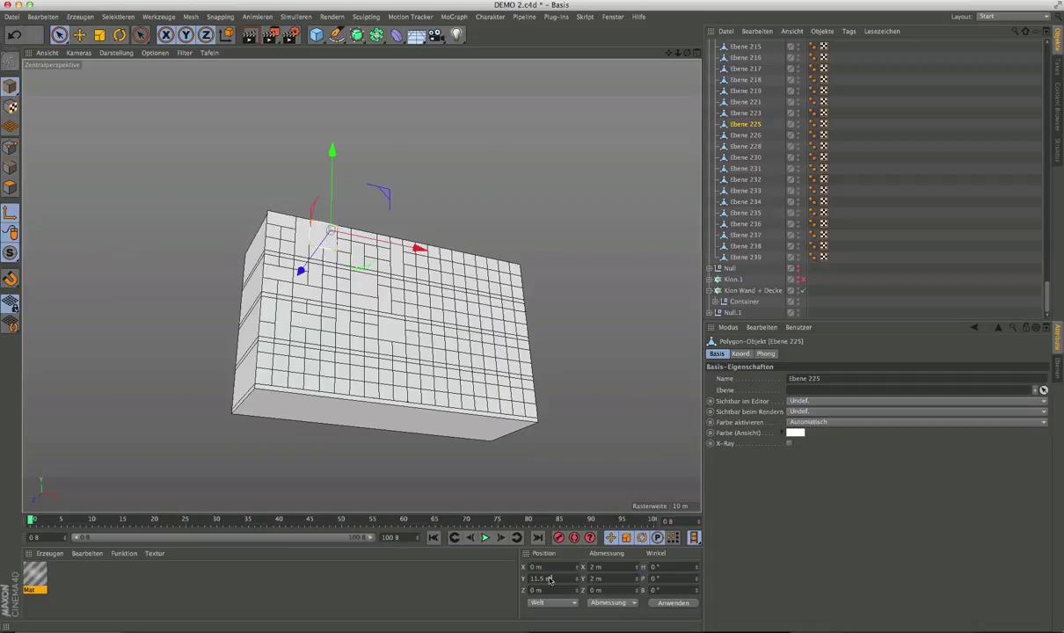
type("0")
key("Return")
left_click(666, 604)
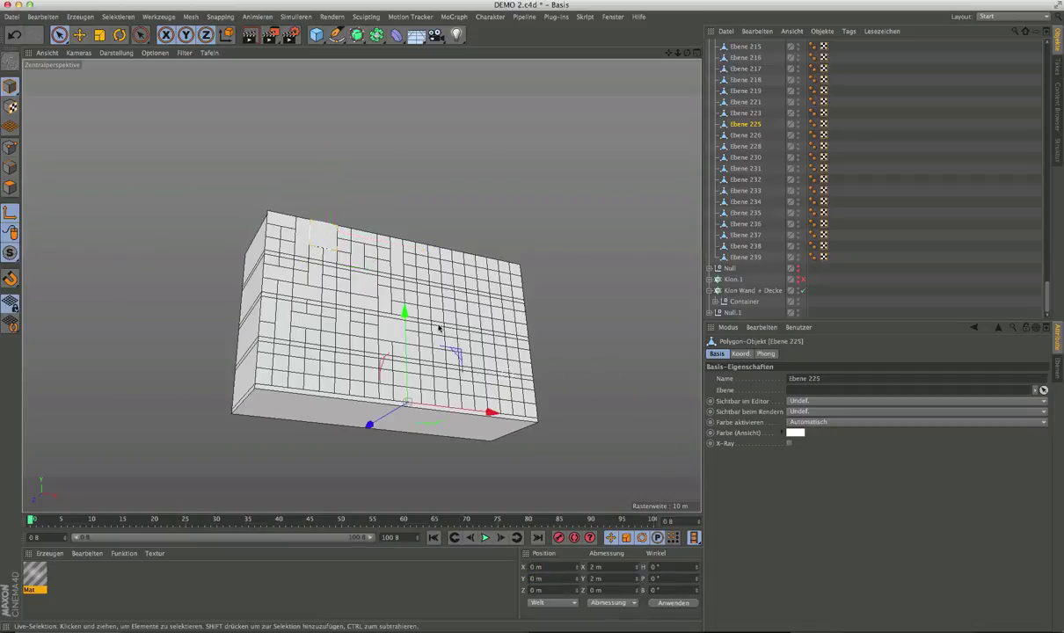
scroll(410, 384, "up", 3)
scroll(410, 383, "up", 2)
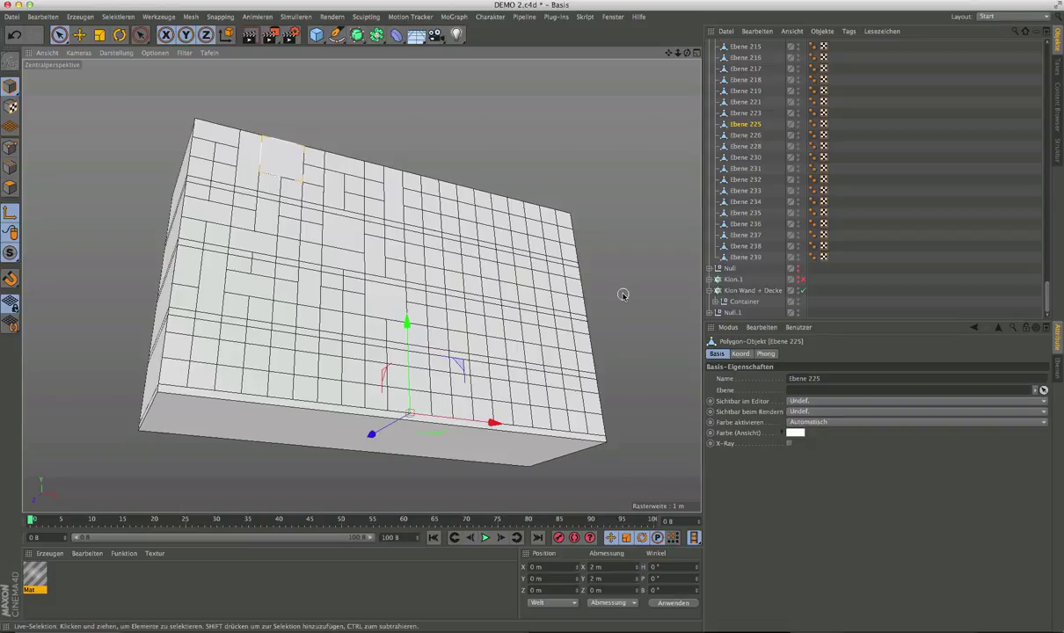
Clear the selection, then select all tiles from Ebene 0 through Ebene 239
mouse_move(615, 293)
left_mouse_down("alt")
mouse_move(506, 308)
mouse_move(476, 279)
mouse_move(475, 369)
left_mouse_up("alt")
scroll(886, 272, "up", 15)
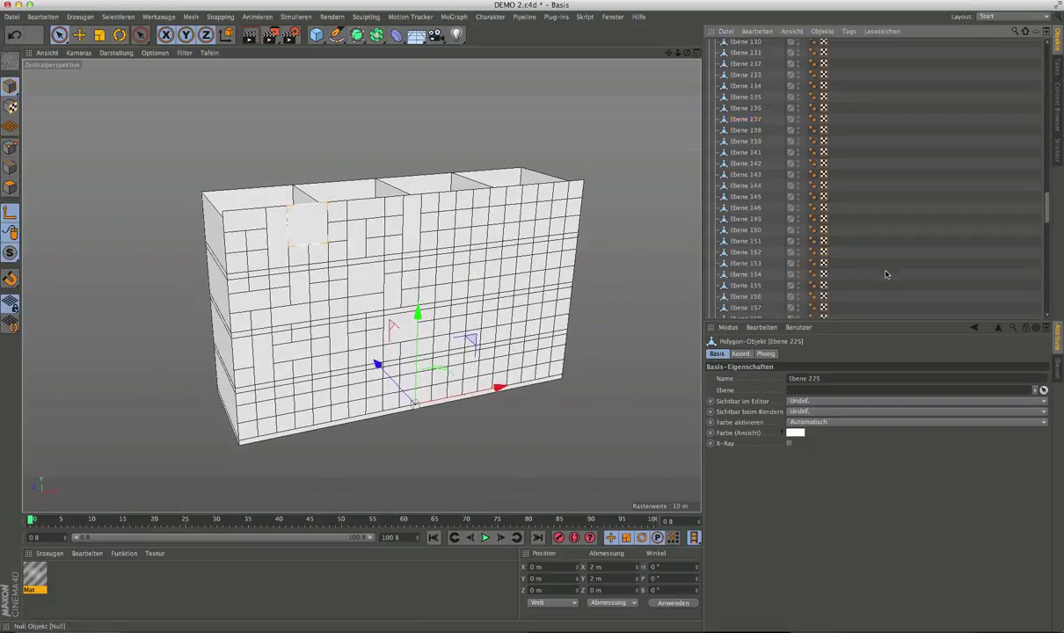
scroll(886, 275, "up", 10)
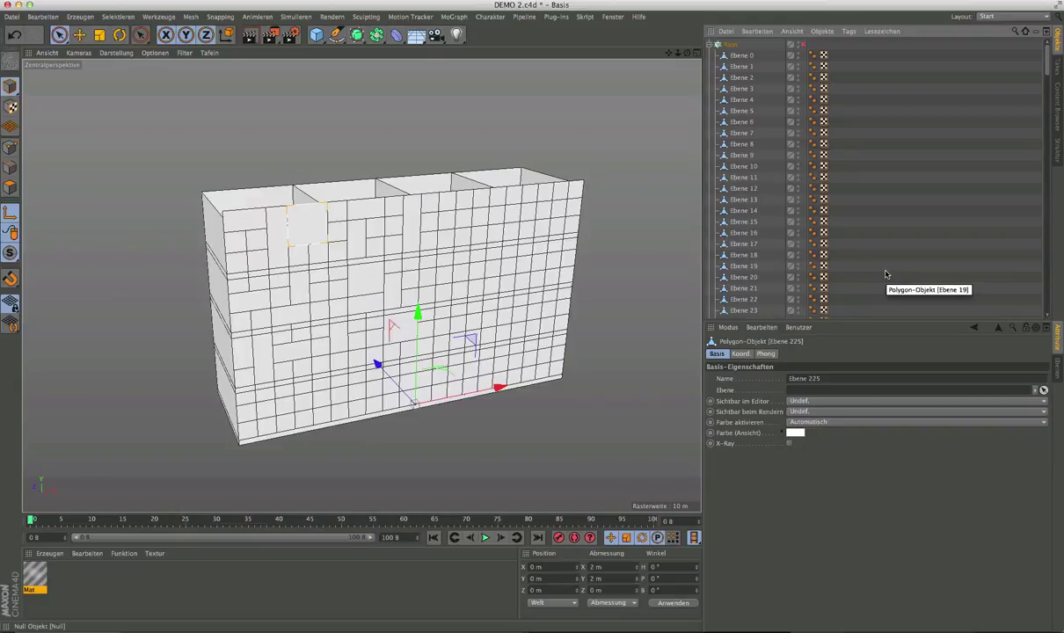
left_click(892, 251)
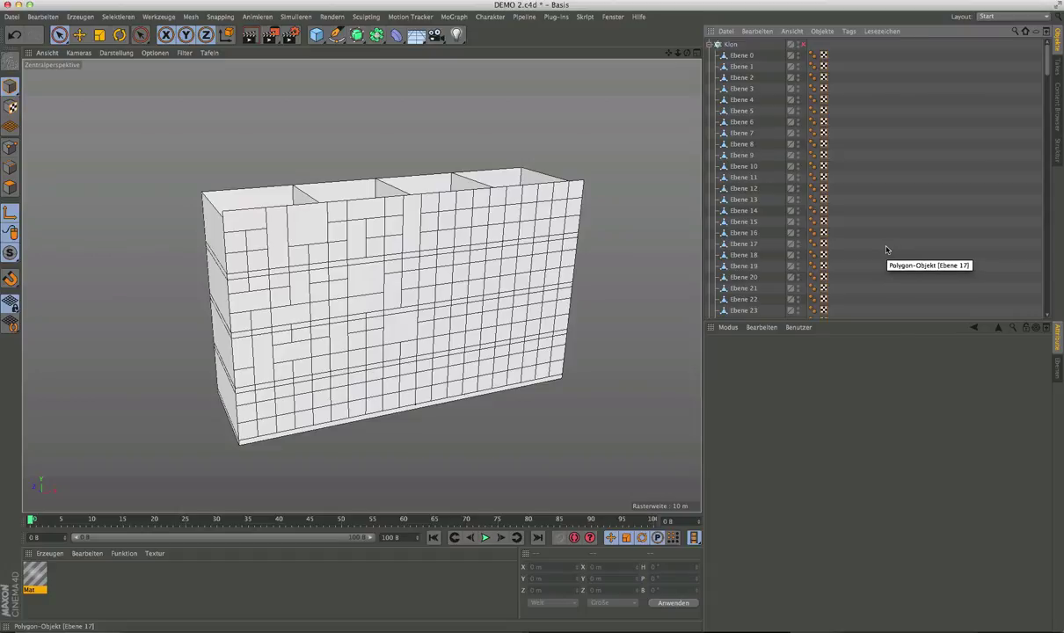
left_click(744, 58)
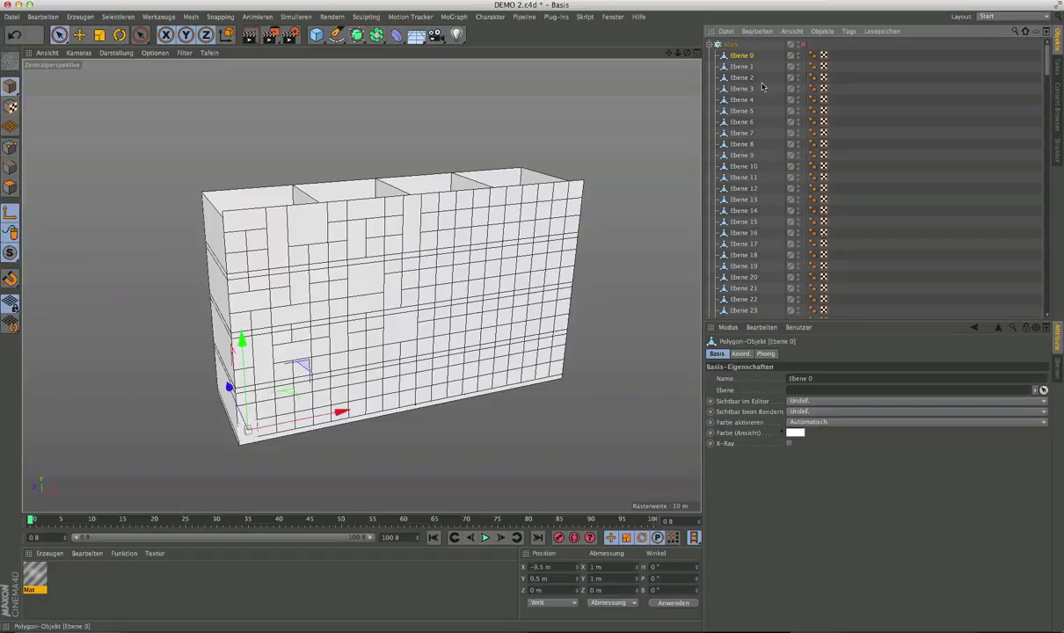
scroll(862, 232, "down", 10)
scroll(862, 232, "down", 10)
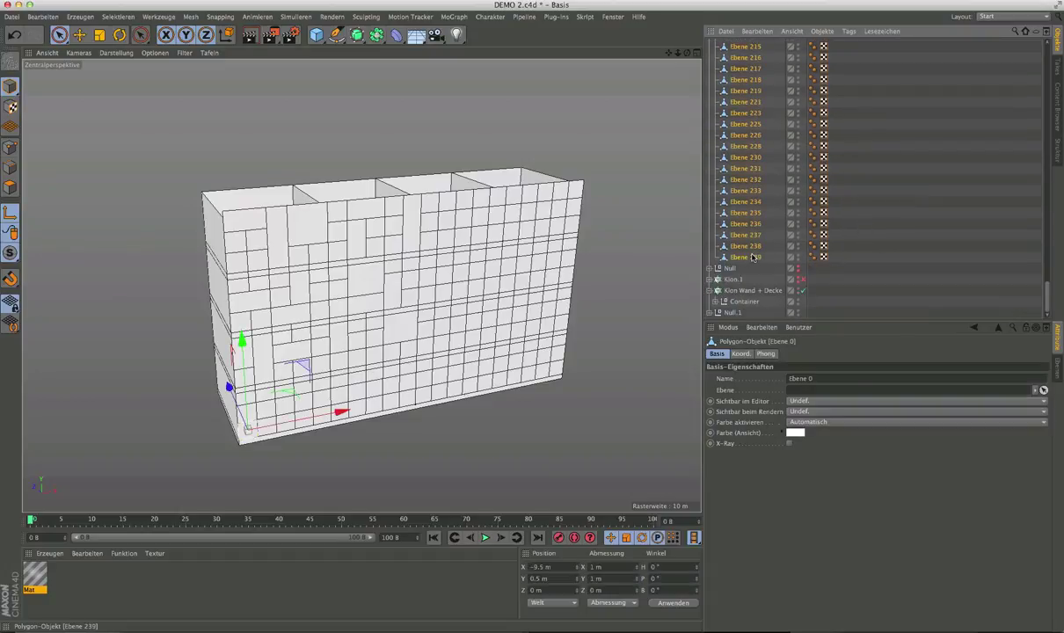
left_click(780, 257, "shift")
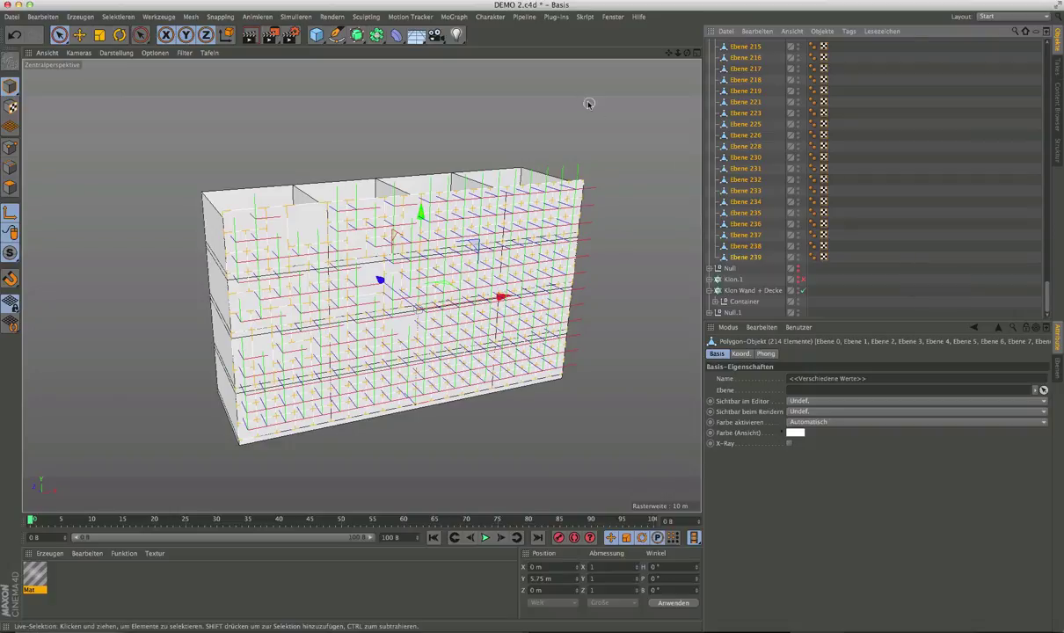
left_click(553, 18)
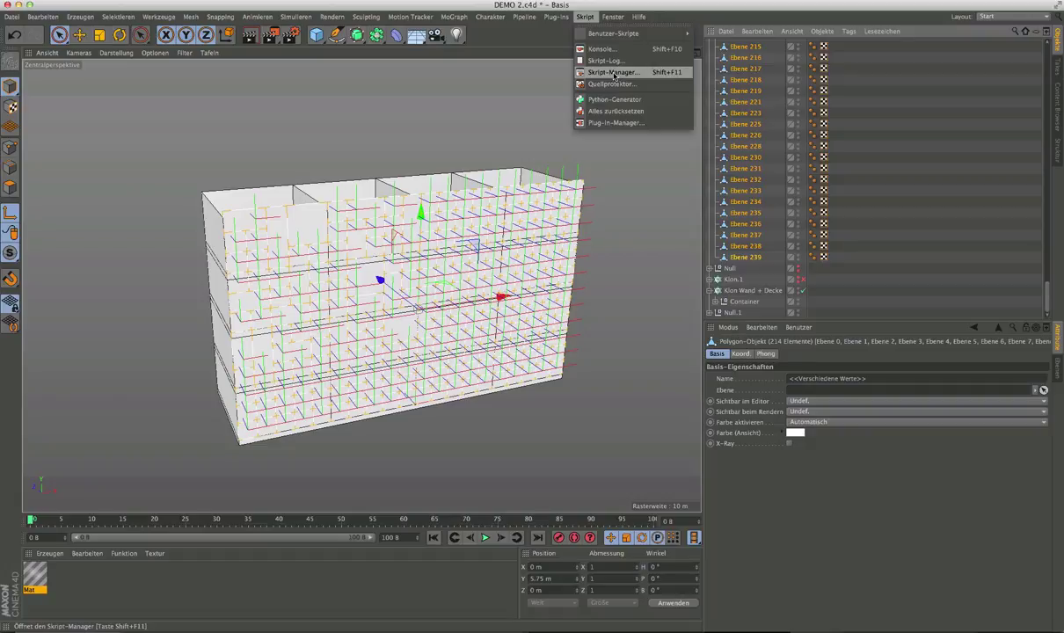
Open the Script Manager and compare its Python and COFFEE script tabs
left_click(613, 75)
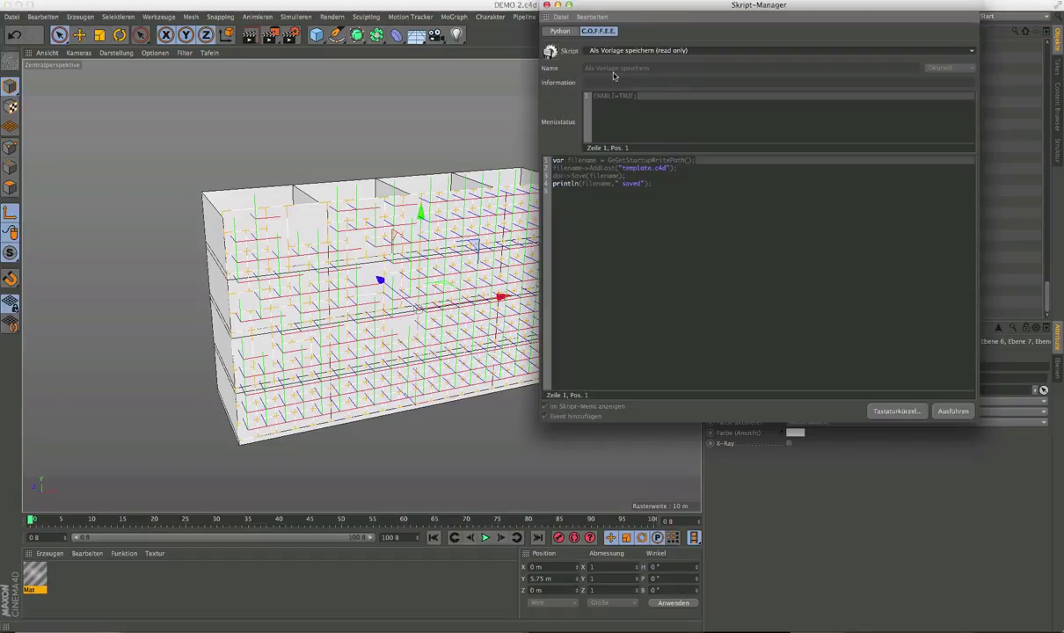
left_click_drag(603, 6, 535, 79)
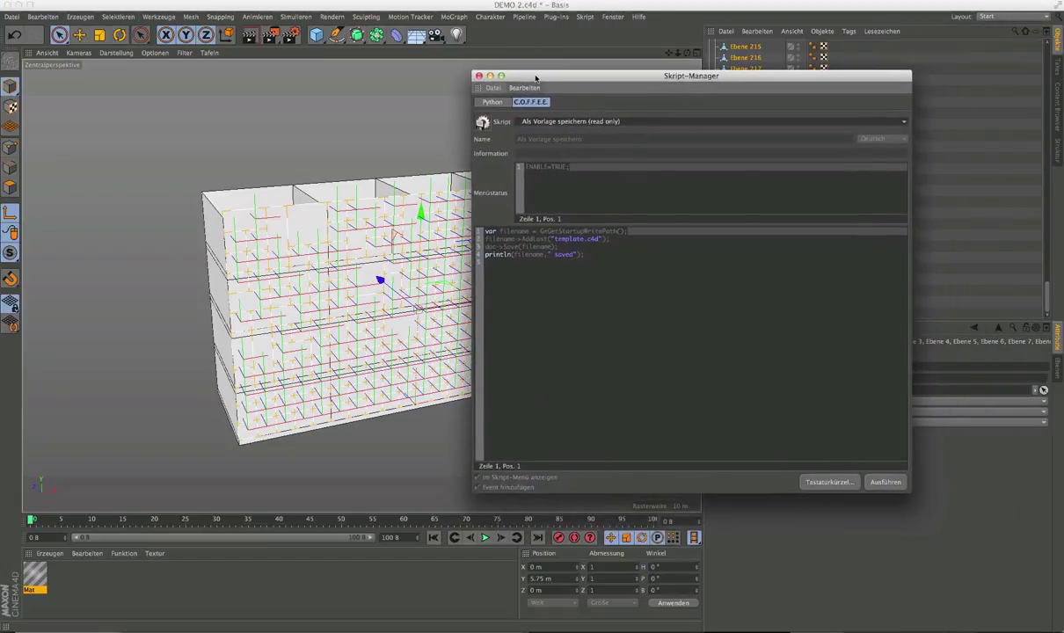
left_click(492, 105)
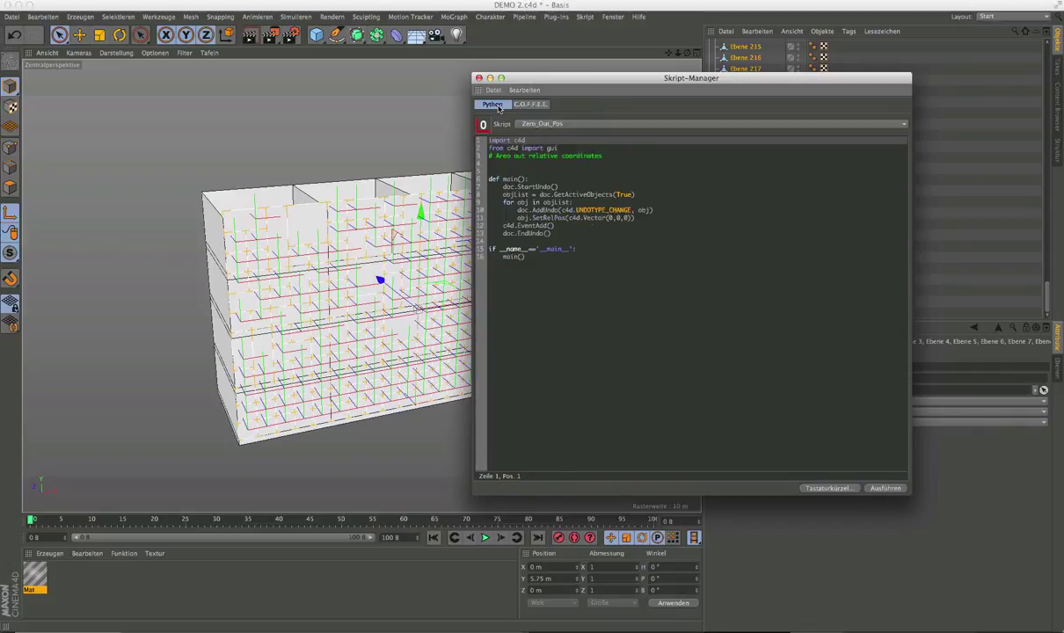
left_click(536, 104)
left_click(493, 105)
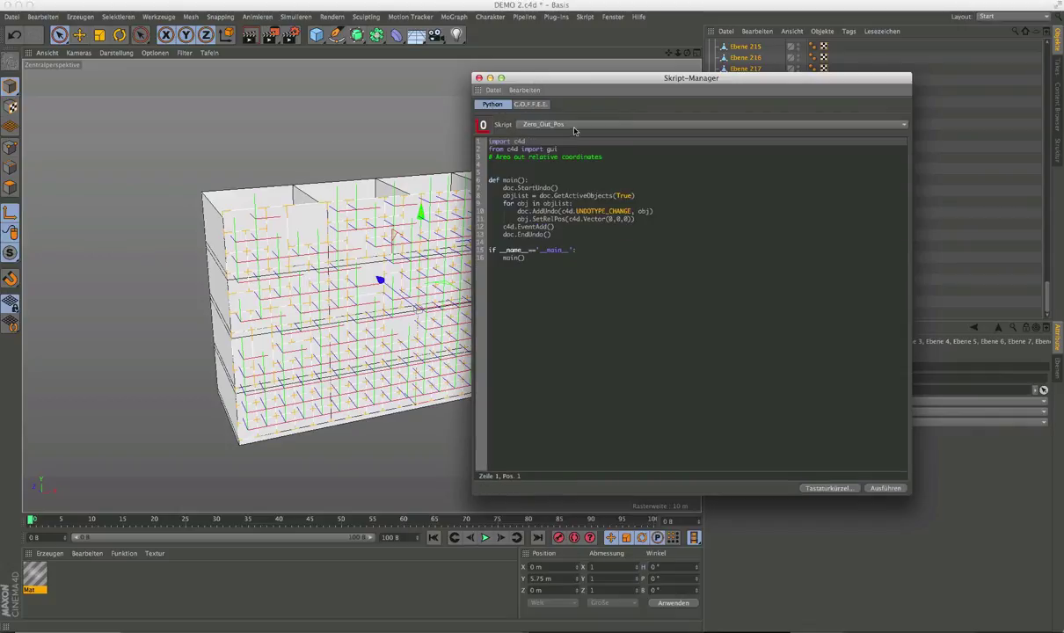
Browse the script list, return to COFFEE, and bring up the axis-reset script document in TextEdit
left_click(570, 125)
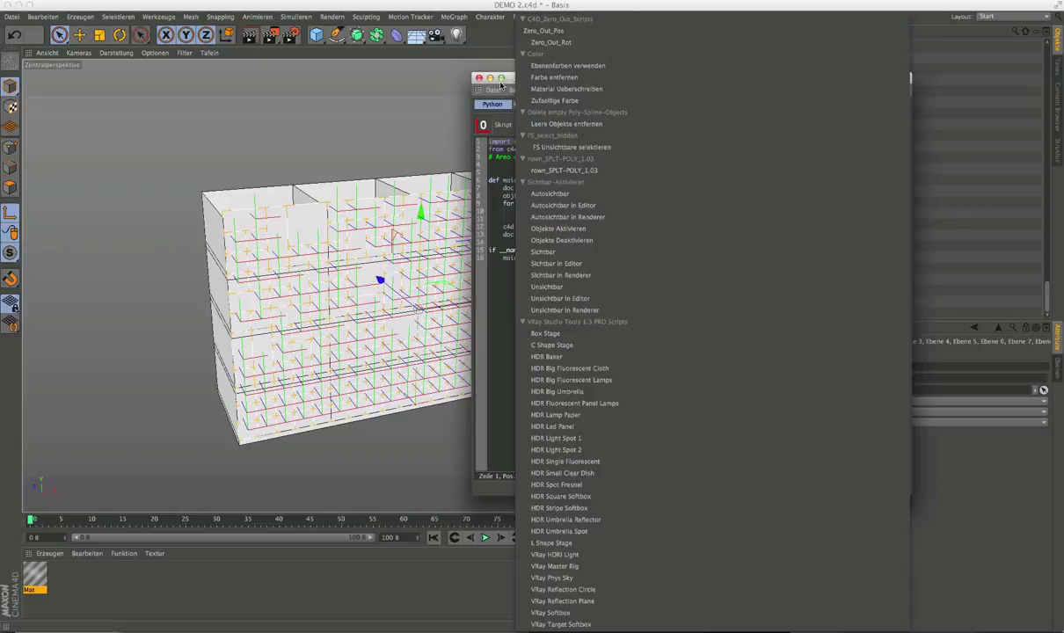
left_click(502, 84)
left_click_drag(495, 81, 485, 85)
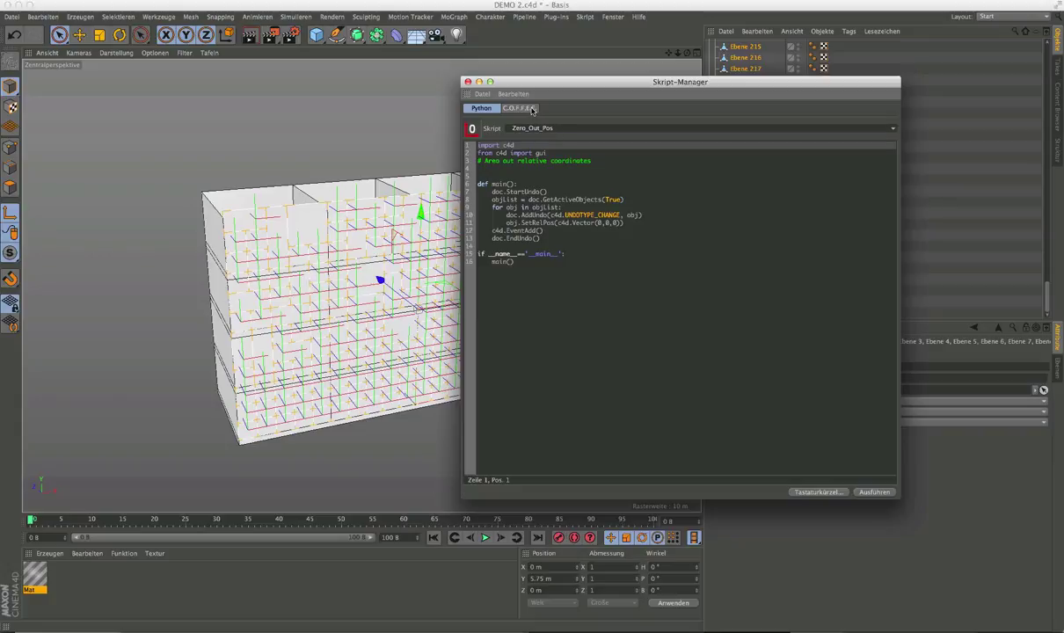
left_click(504, 107)
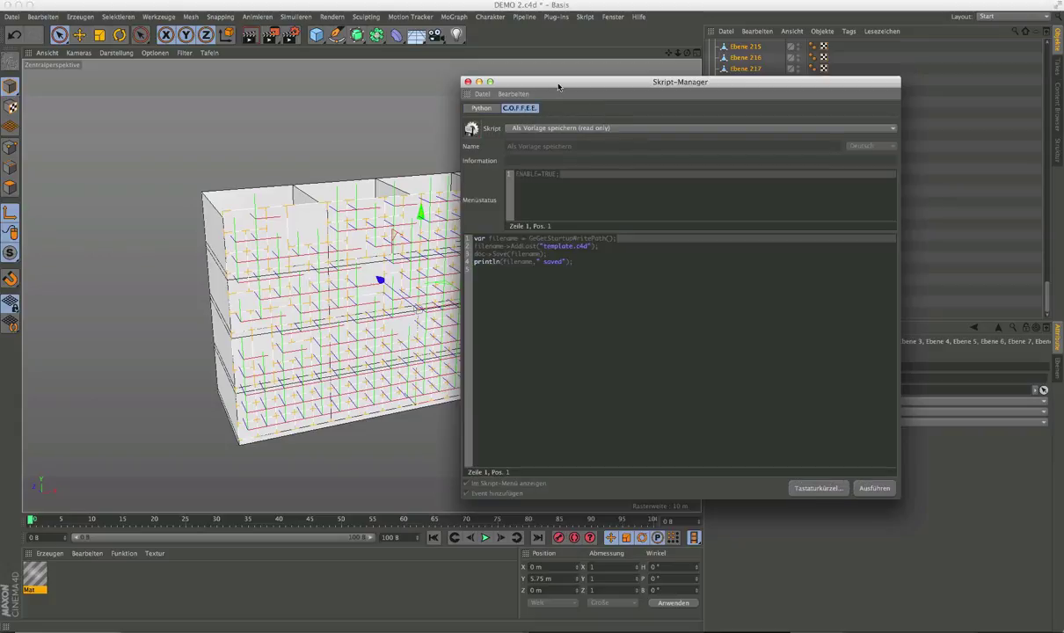
mouse_move(529, 84)
left_mouse_down()
mouse_move(587, 91)
mouse_move(559, 85)
left_mouse_up()
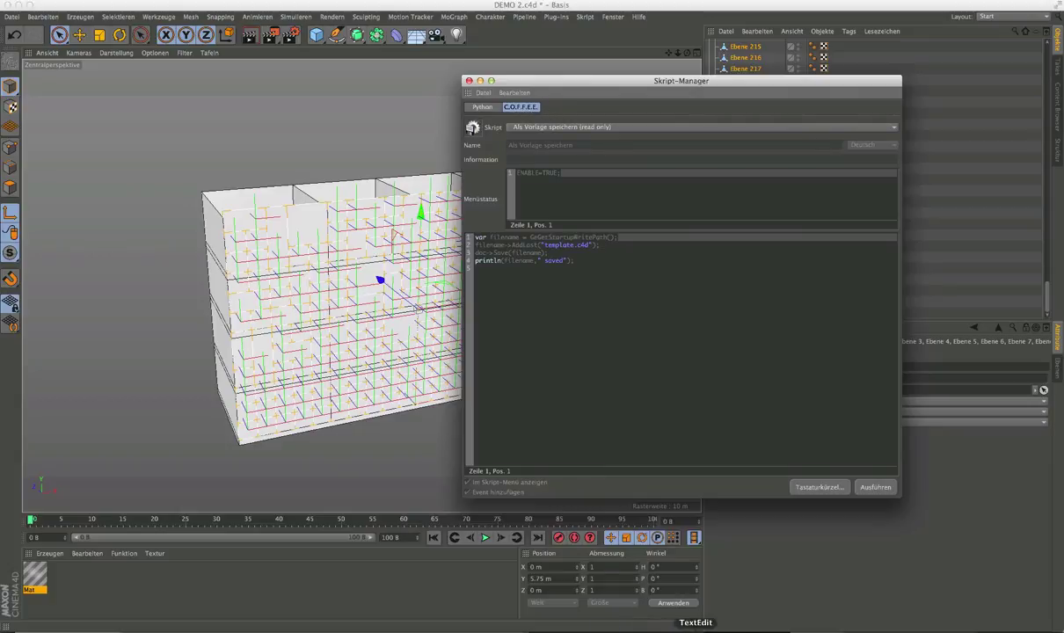
left_click(988, 626)
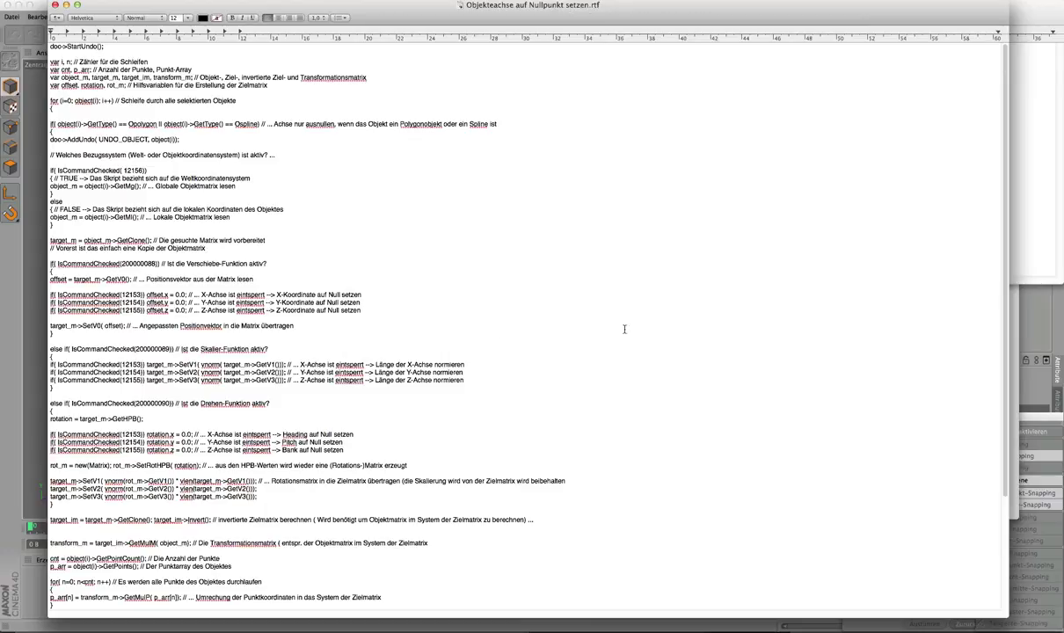
Select the whole axis-reset script in TextEdit and switch back to Cinema 4D
key("ctrl+a")
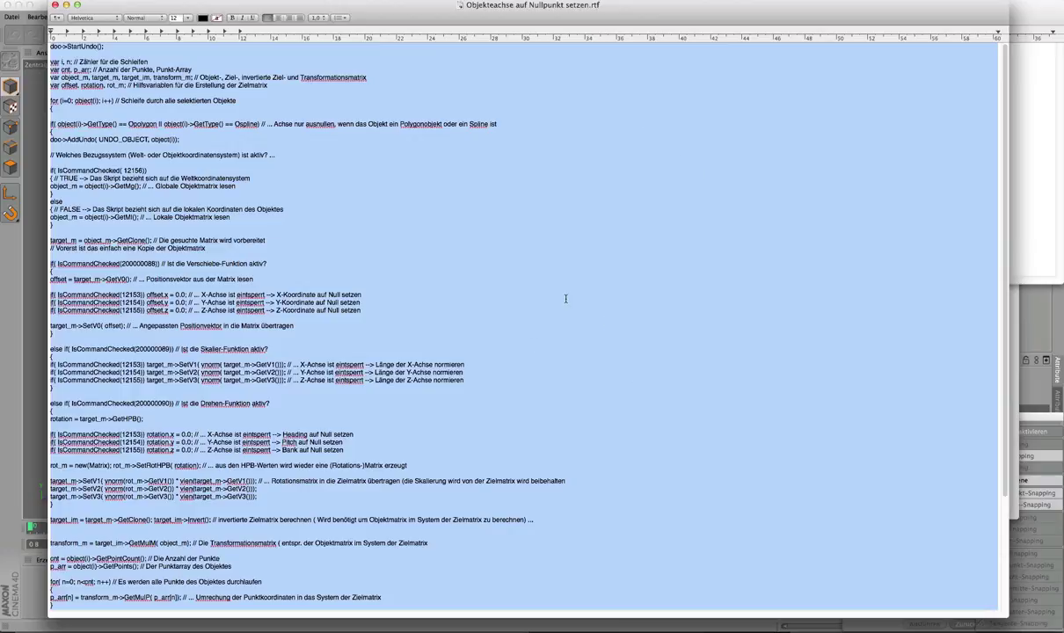
key("alt+Tab")
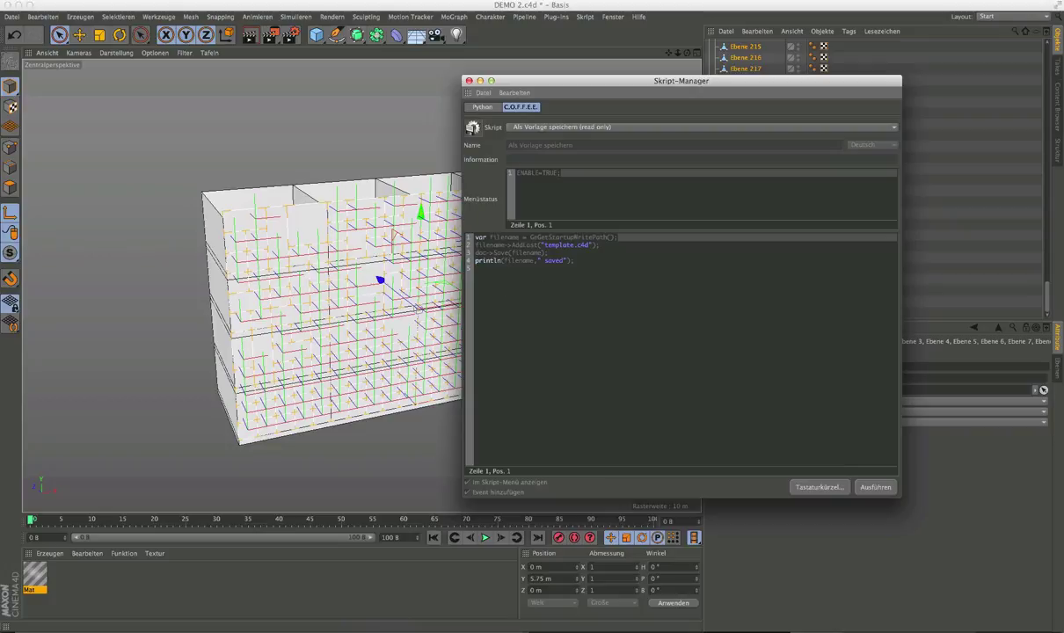
Create a new COFFEE script and replace its template code with the pasted axis-reset script
left_click(483, 92)
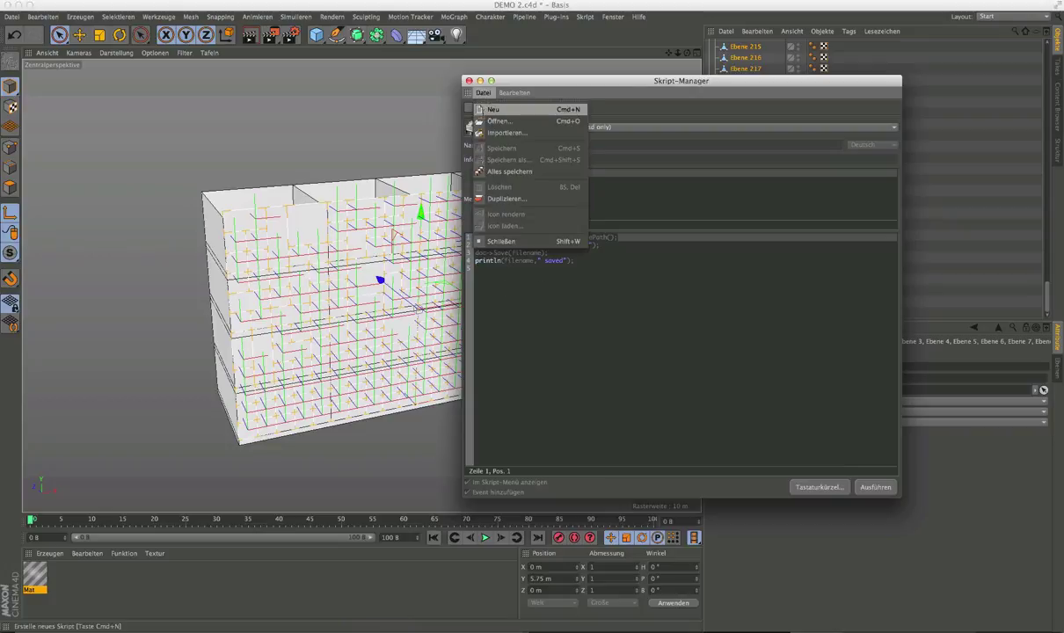
left_click(493, 109)
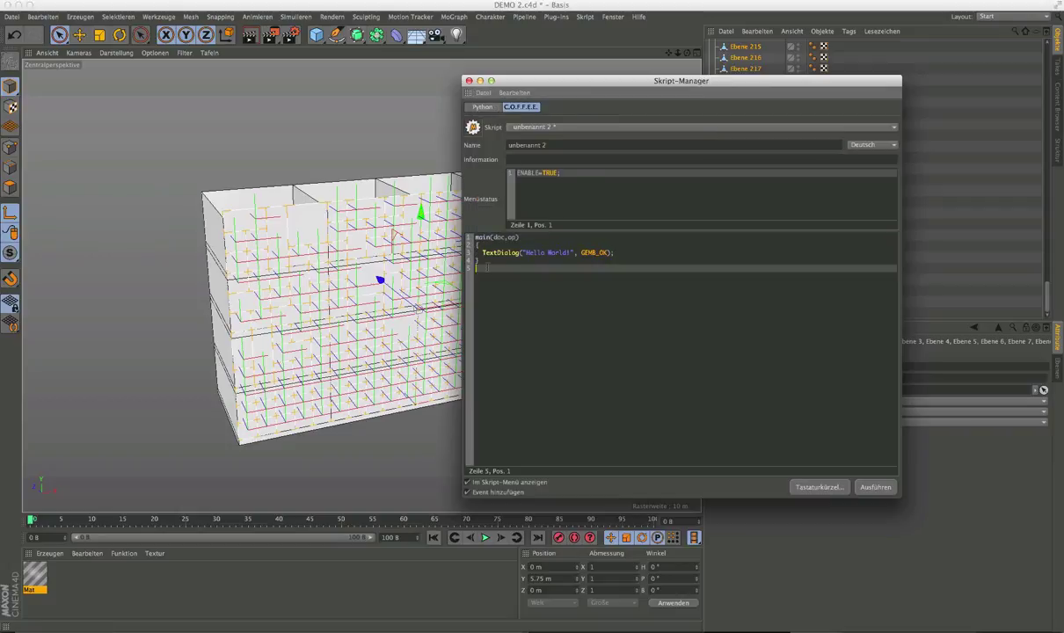
left_click_drag(521, 269, 472, 227)
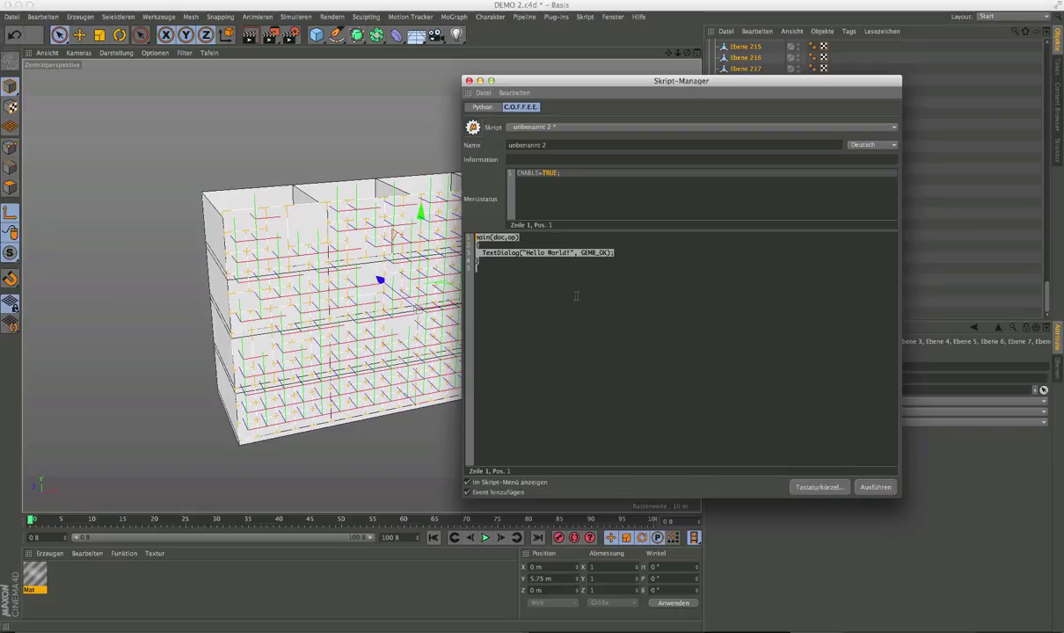
key("ctrl+v")
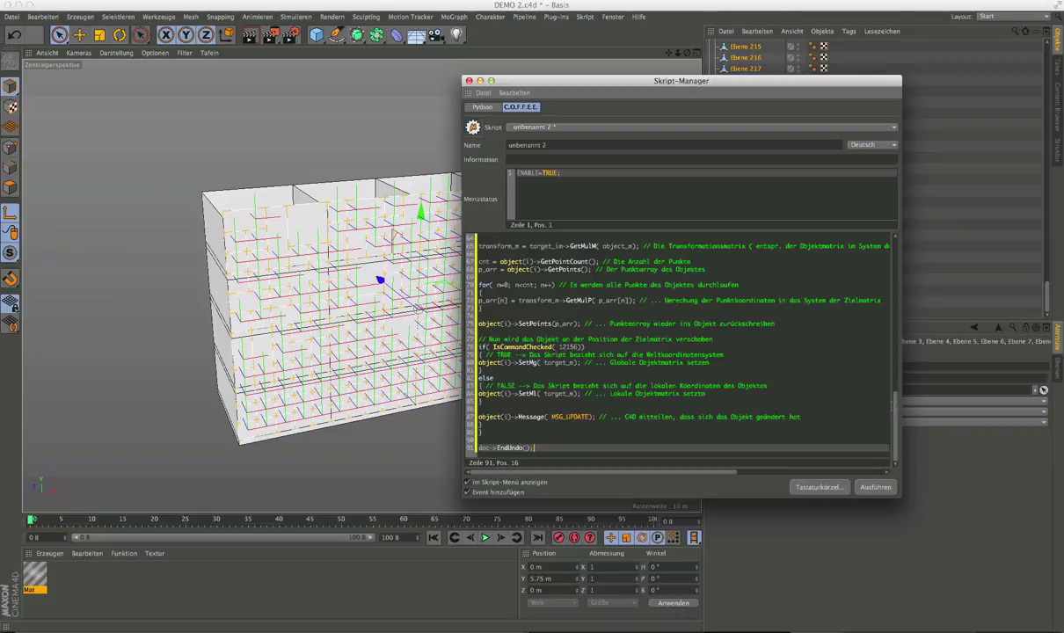
scroll(681, 348, "up", 10)
scroll(682, 347, "up", 10)
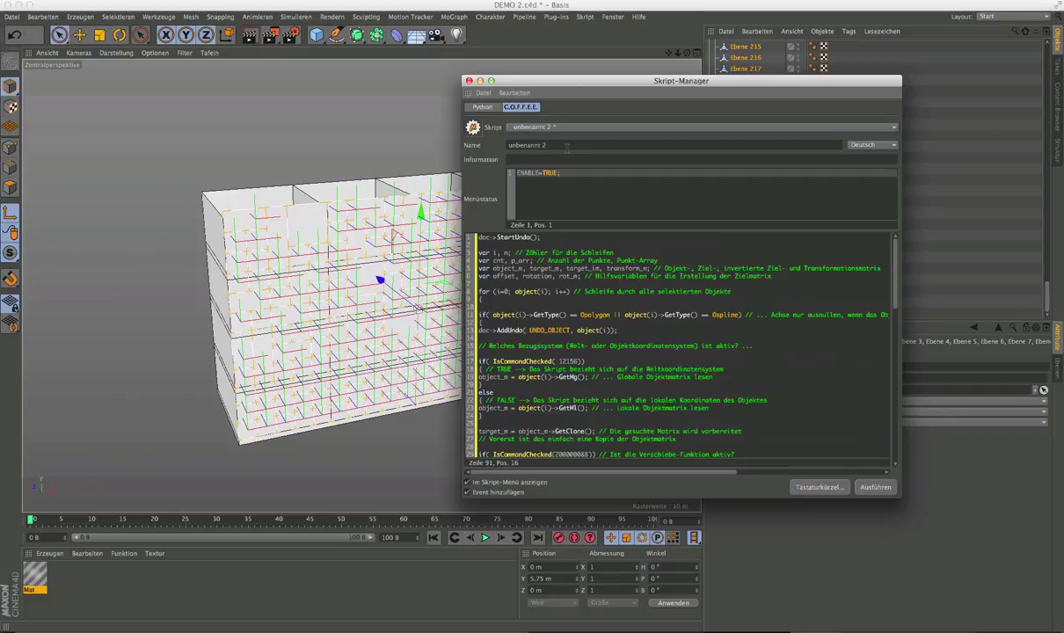
Name the script 'Objektachse auf Dokumentennullpunkt setzen'
left_click_drag(567, 146, 507, 145)
type("Ob")
type("jektach")
type("se auf Null")
type("punkt s")
type("etzen")
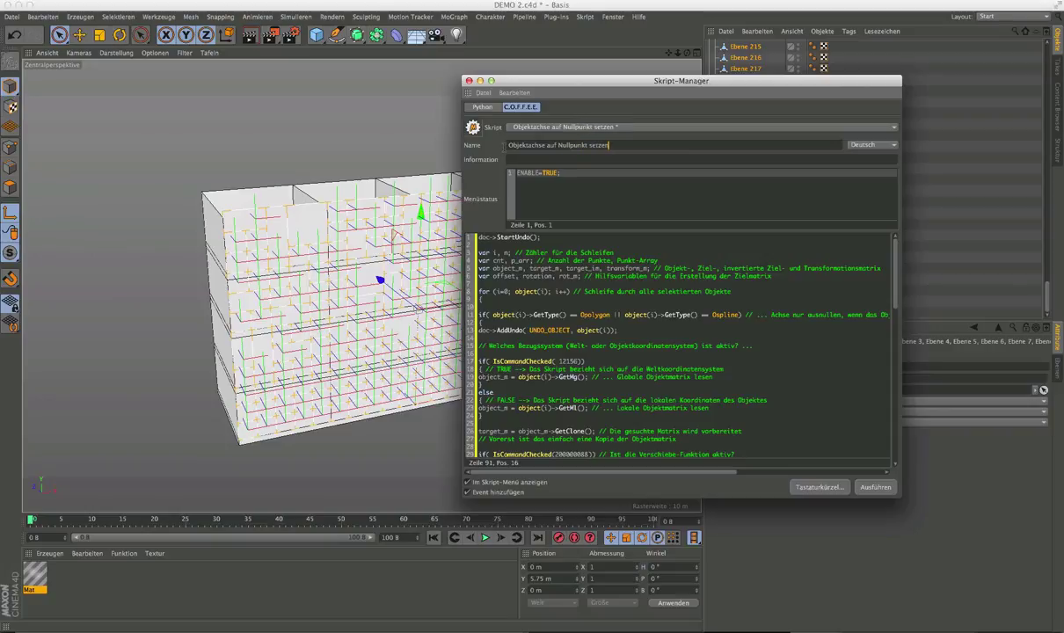
left_click(559, 146)
type("ok")
type("umenten")
type("n")
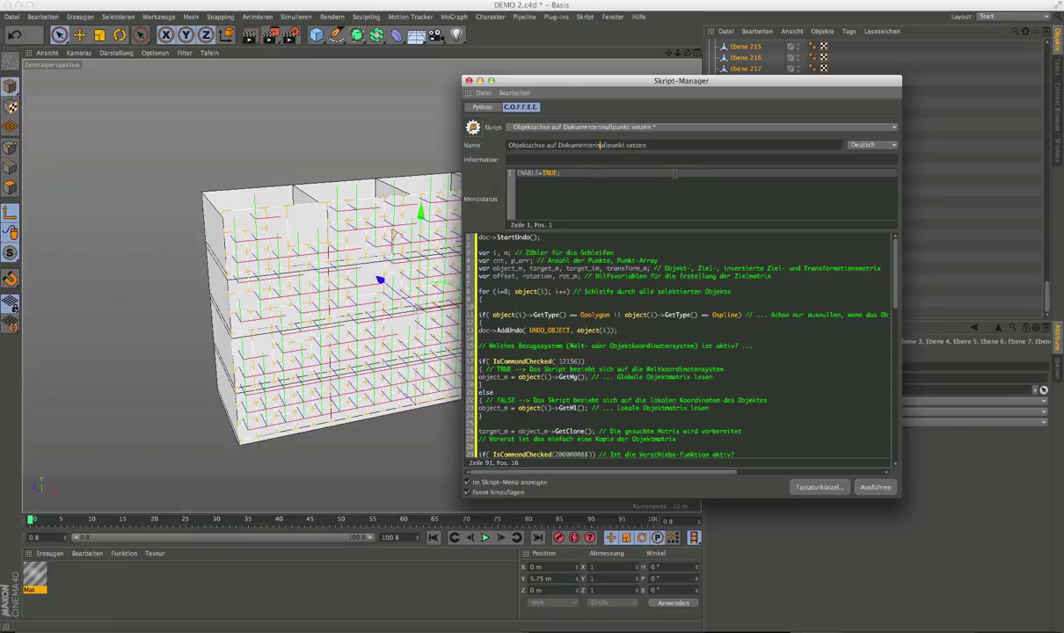
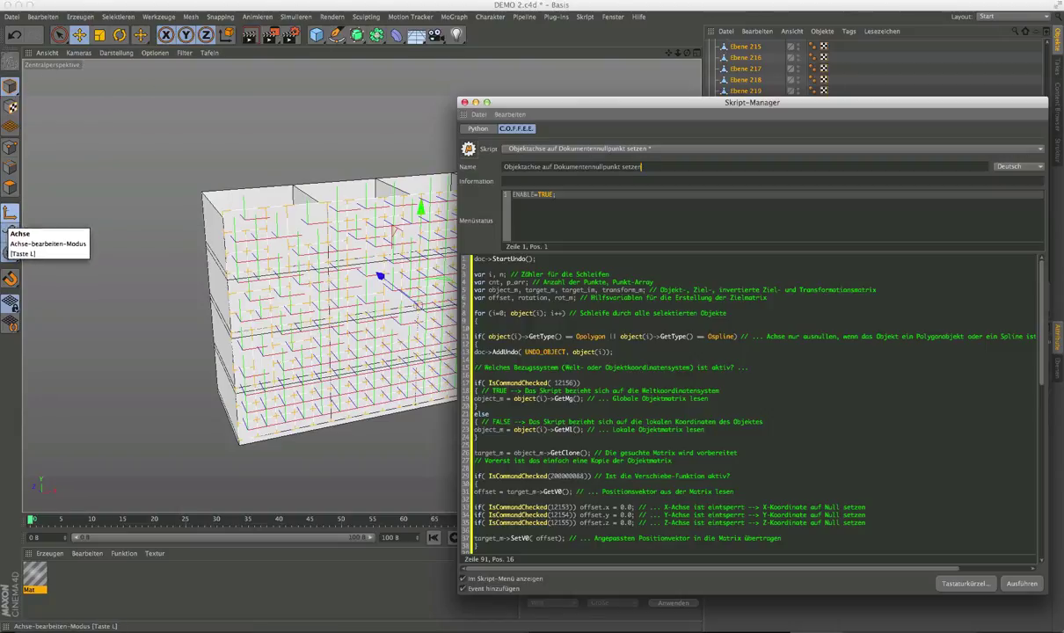
In Axis mode, run the 'Objektachse auf Dokumentennullpunkt setzen' script, then check the Ebene 226 and 233 axes
left_click(10, 231)
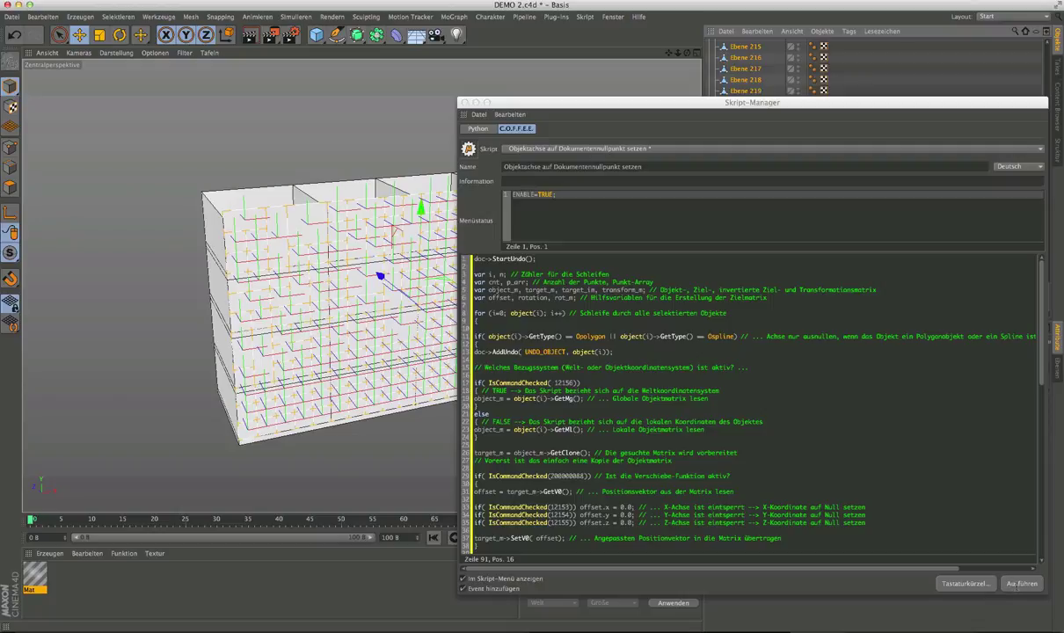
left_click(1020, 584)
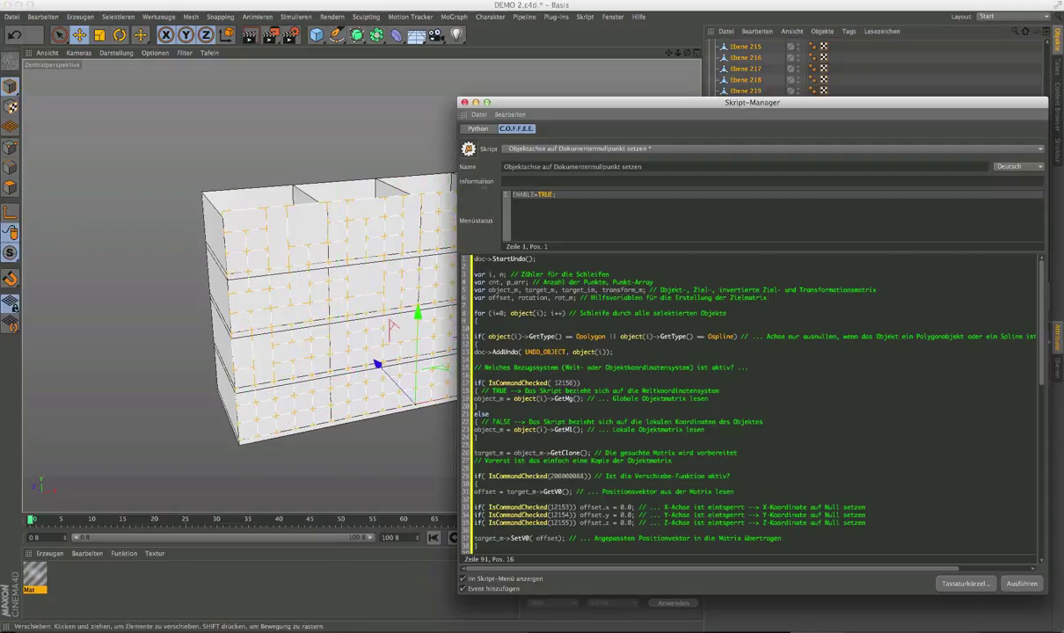
left_click_drag(530, 102, 767, 338)
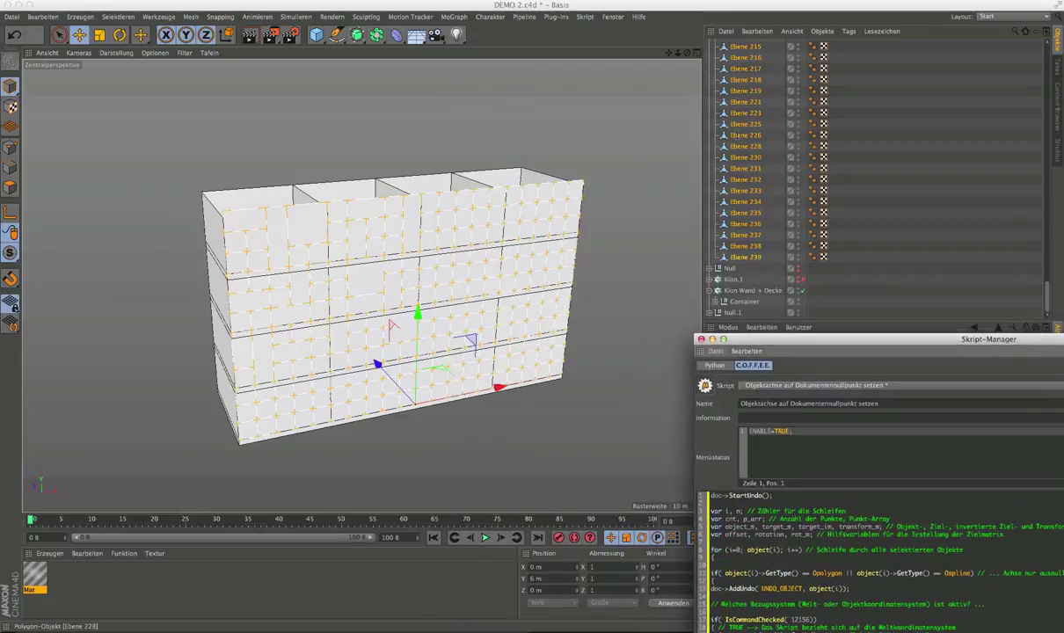
left_click(365, 209)
left_click(479, 198)
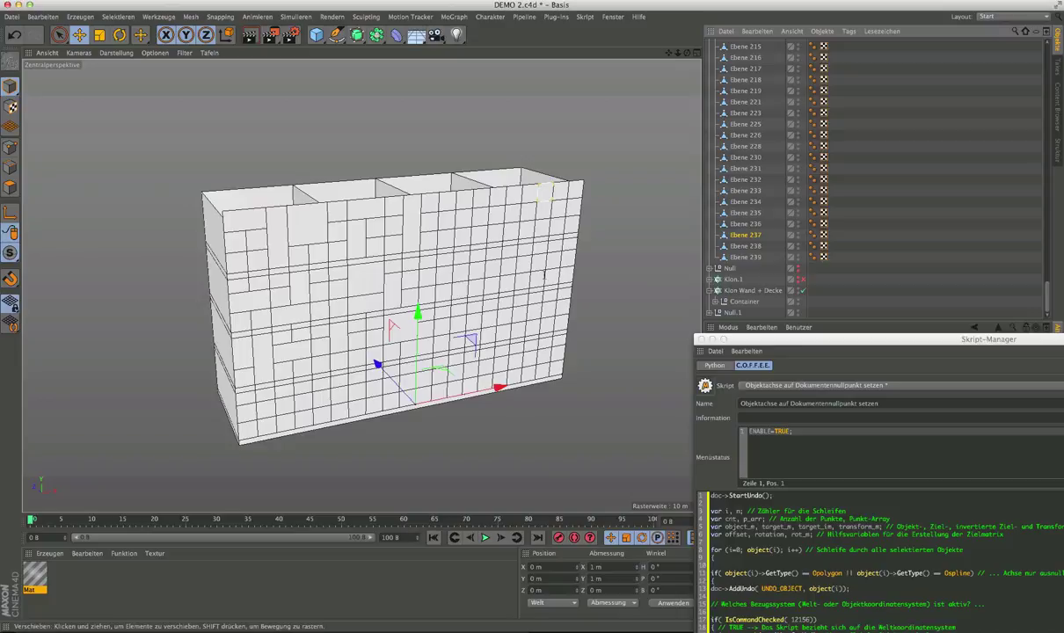
Check Ebene 237, select all panels, close the Script Manager and select the Klon object
left_click(546, 189)
scroll(782, 261, "up", 15)
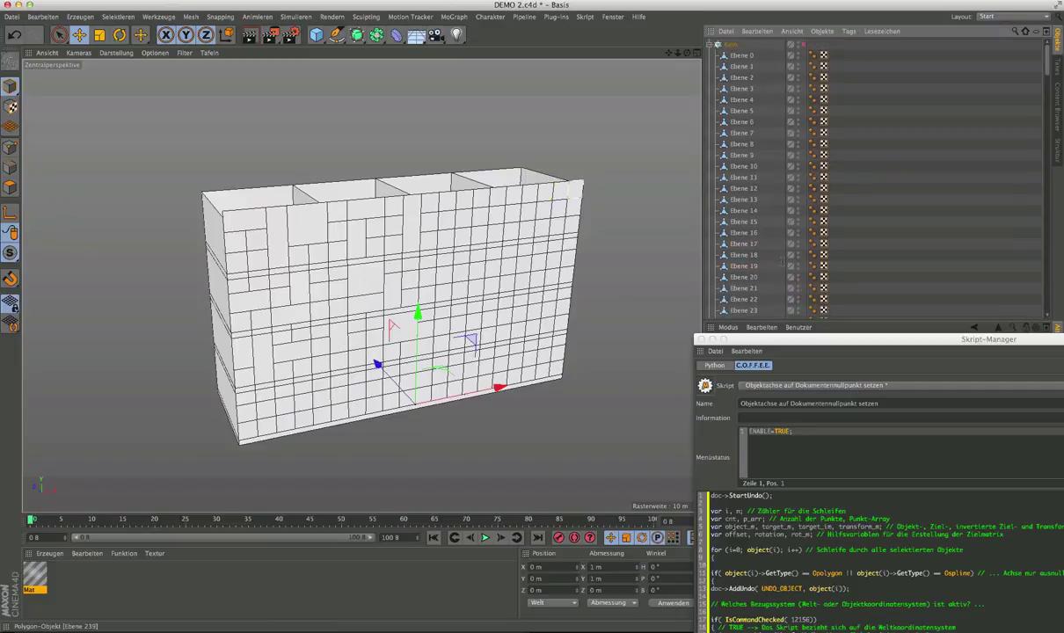
key("ctrl+a")
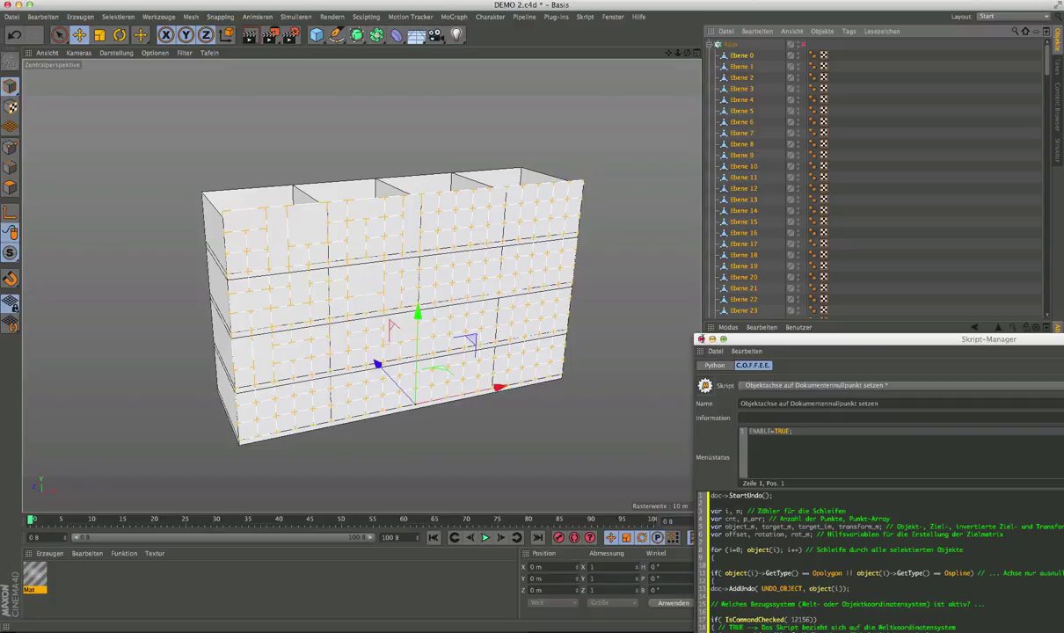
left_click(701, 338)
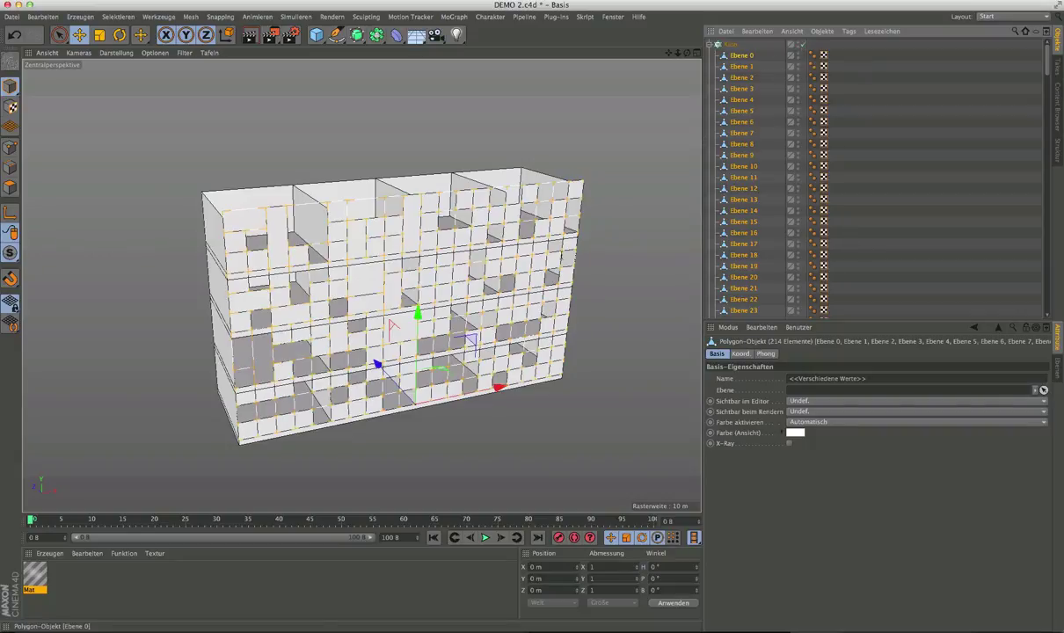
left_click_drag(880, 319, 880, 352)
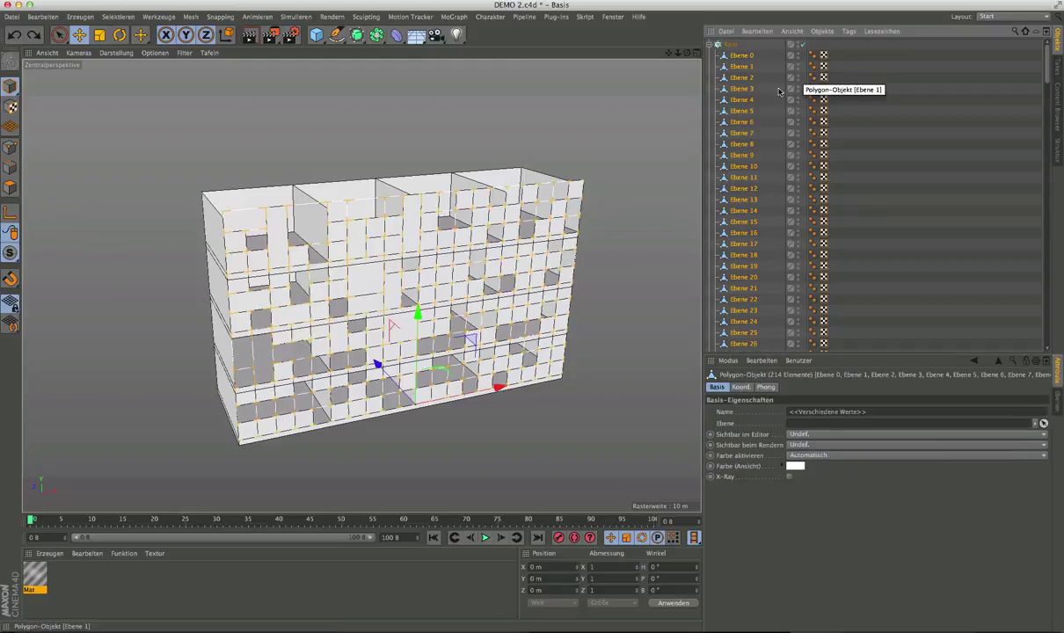
left_click(723, 45)
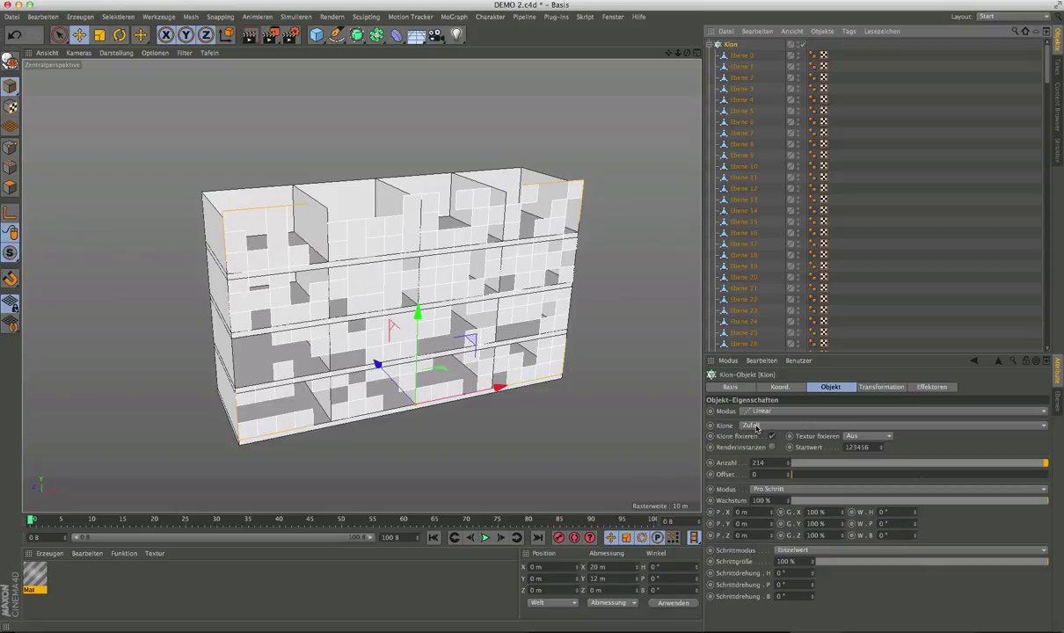
Raise the Klon Startwert three times, then set Klone to Wiederholen
left_click(881, 445)
left_click(881, 446)
left_click(881, 446)
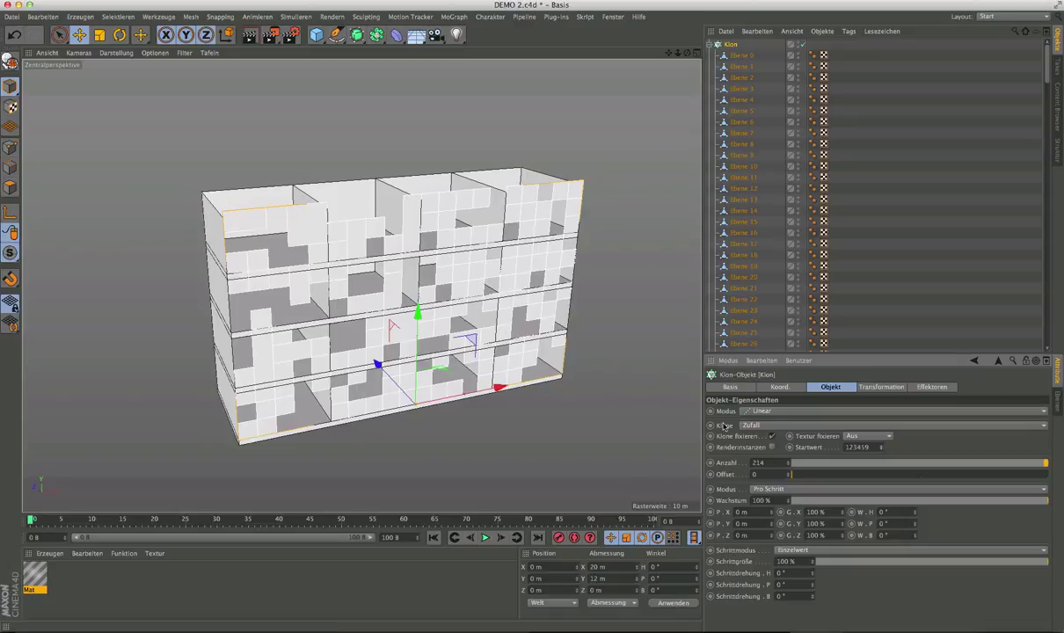
left_click(763, 425)
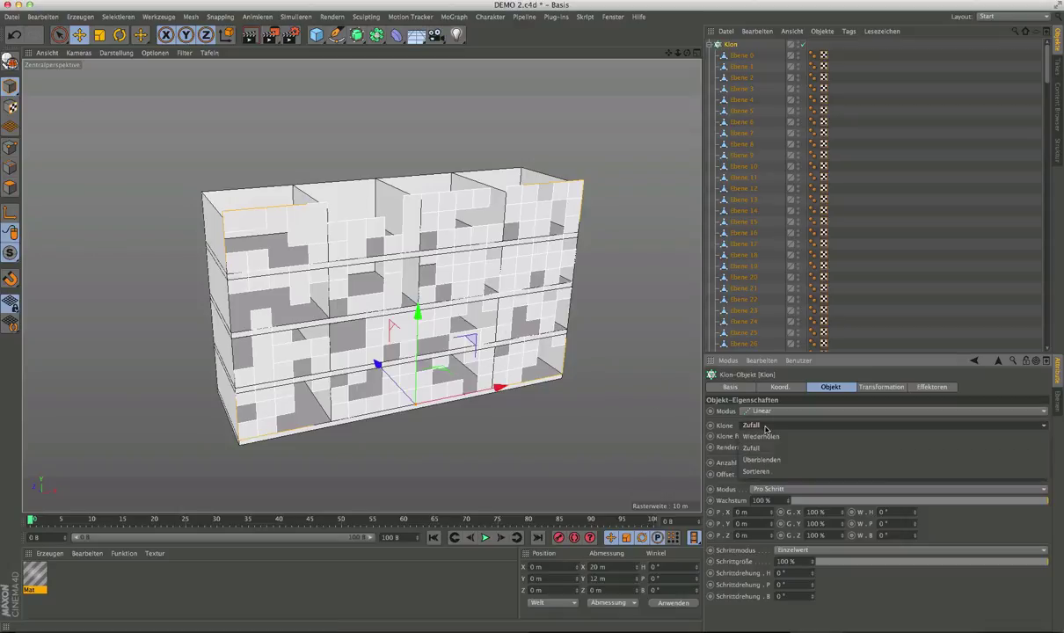
left_click(787, 437)
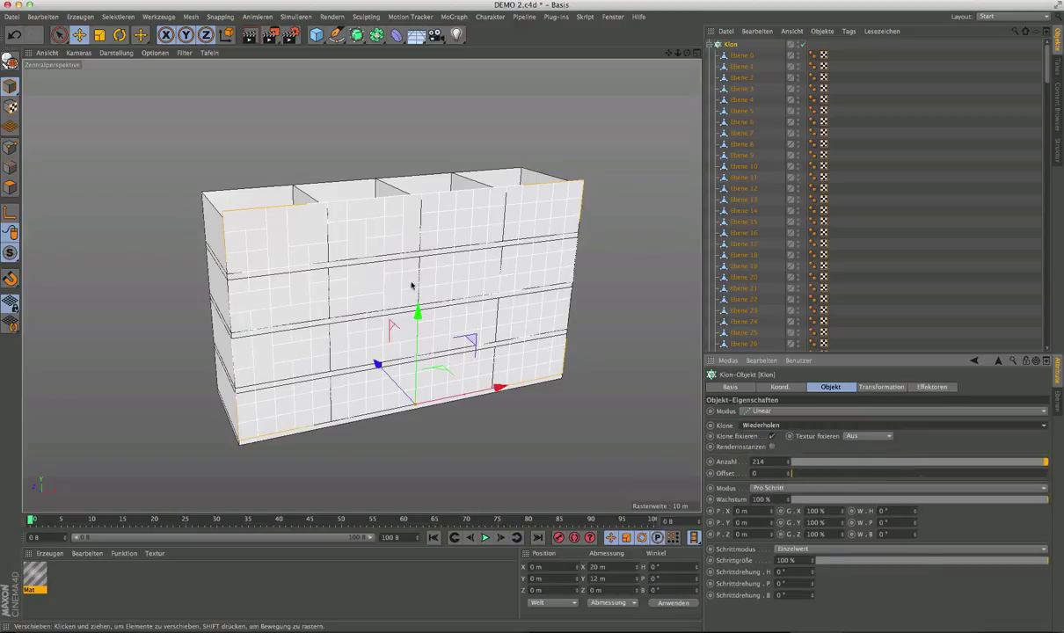
Try a clone count of 4, restore Anzahl to 214, and collapse the Klon hierarchy
left_click(797, 461)
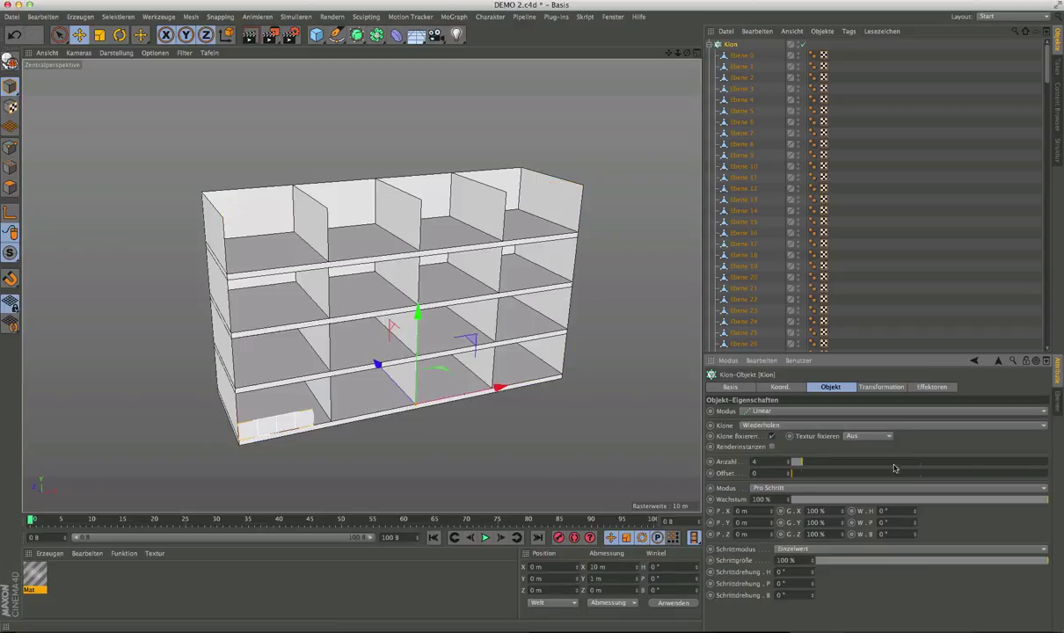
left_click_drag(787, 464, 822, 462)
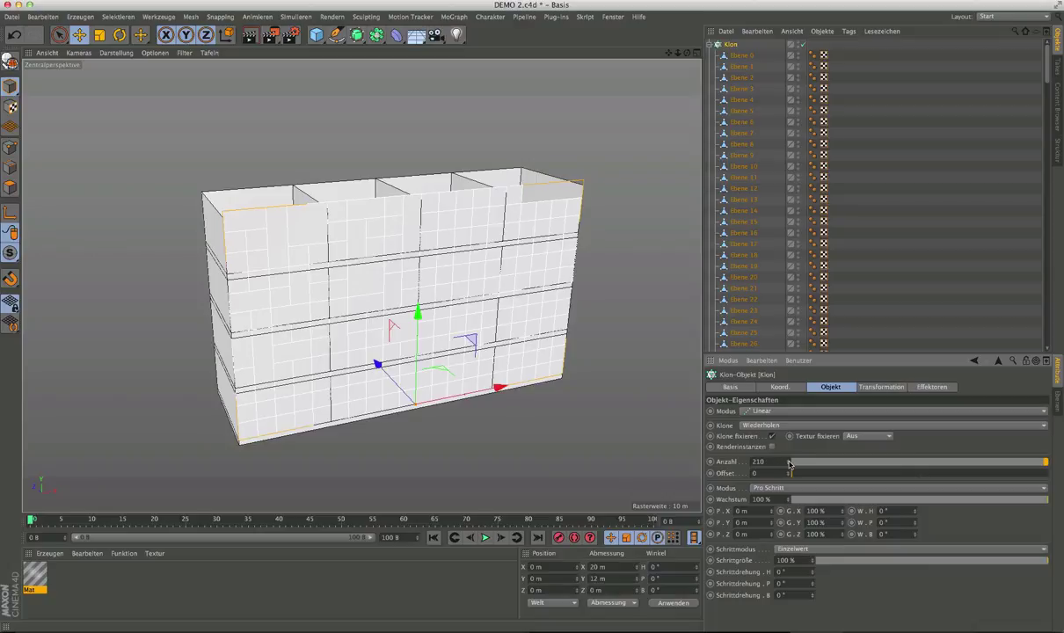
left_click_drag(789, 464, 789, 463)
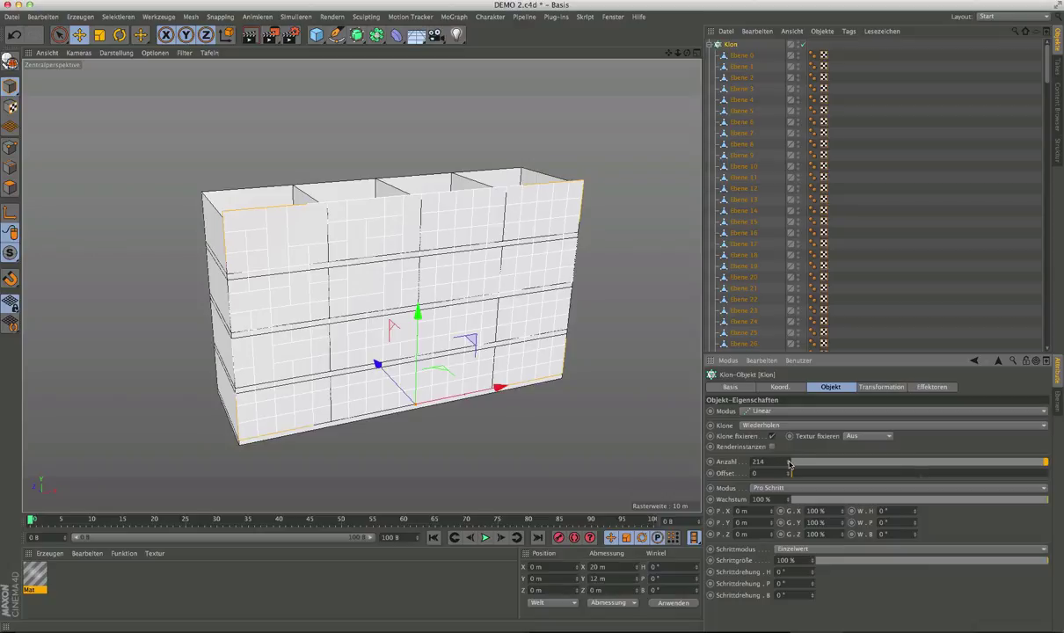
left_click_drag(352, 313, 406, 336, "alt")
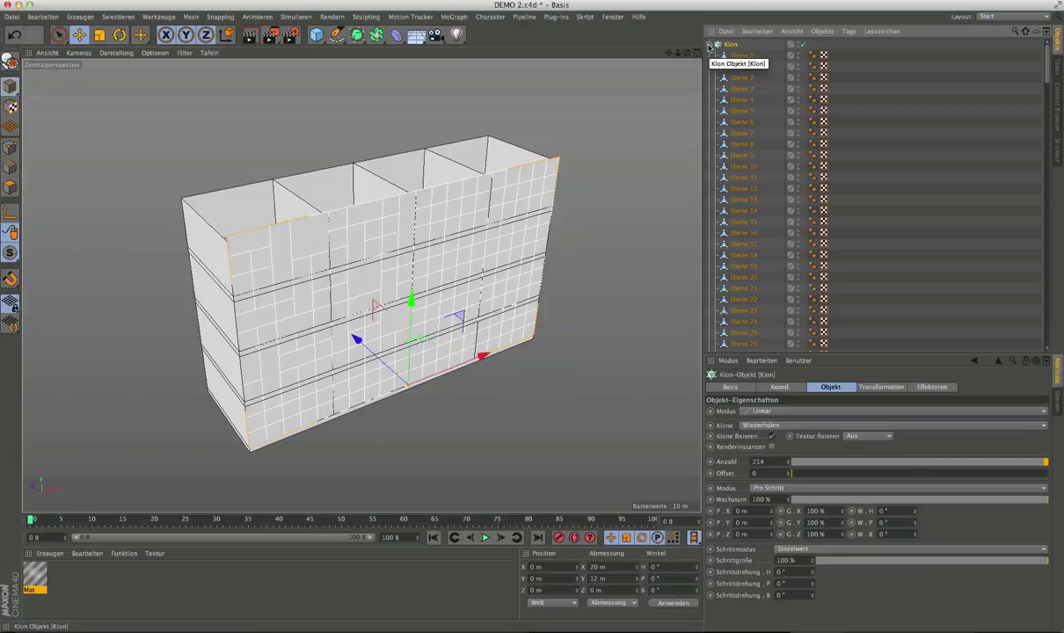
left_click(710, 45)
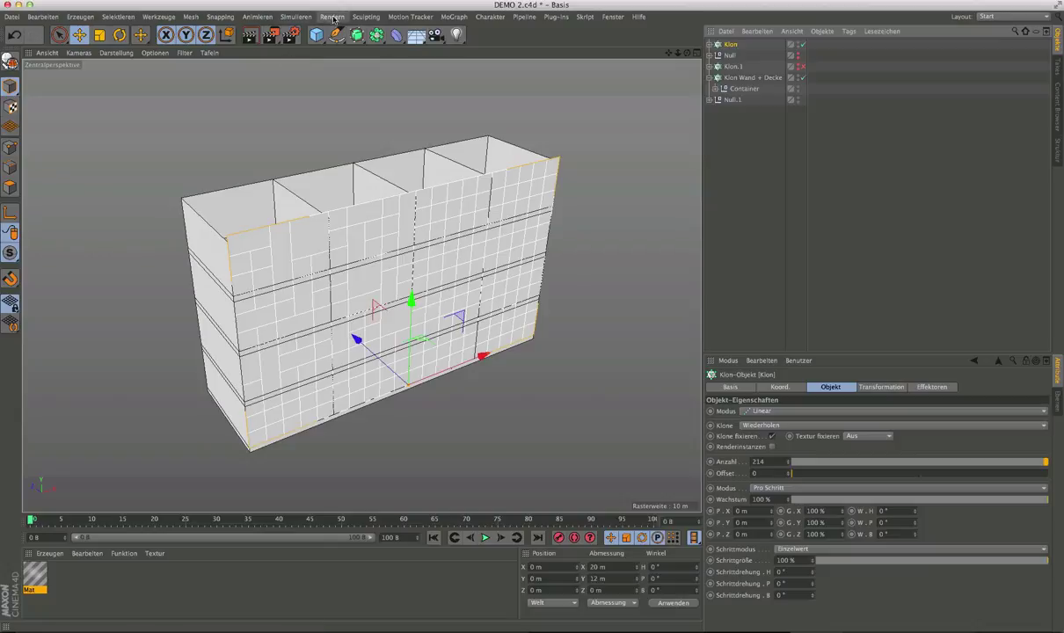
Create a MoGraph Shader effector and add it to Klon's Effektoren list
left_click(454, 16)
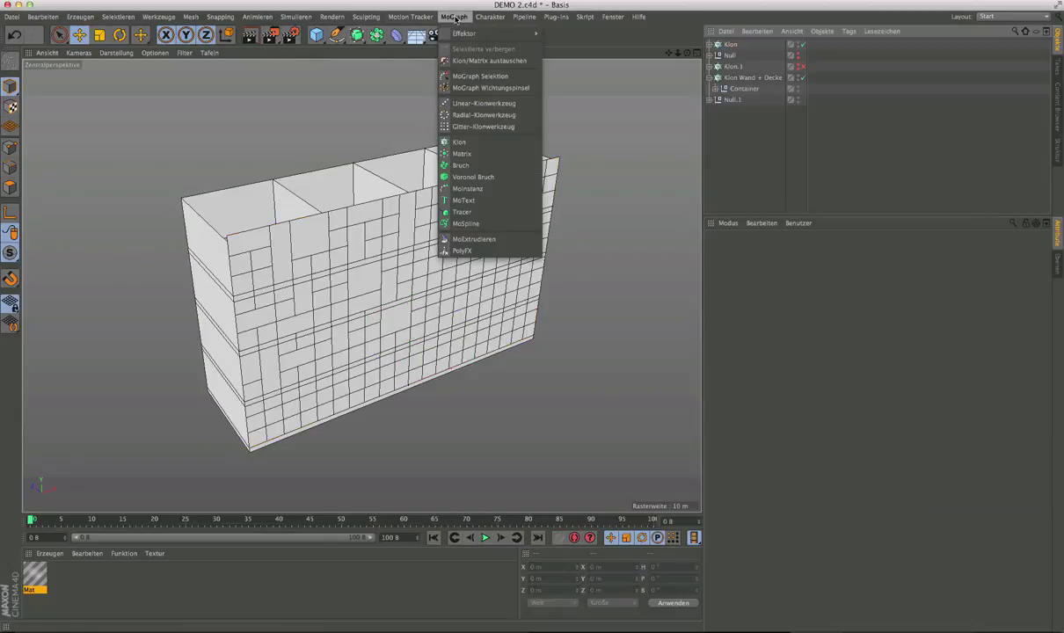
mouse_move(470, 34)
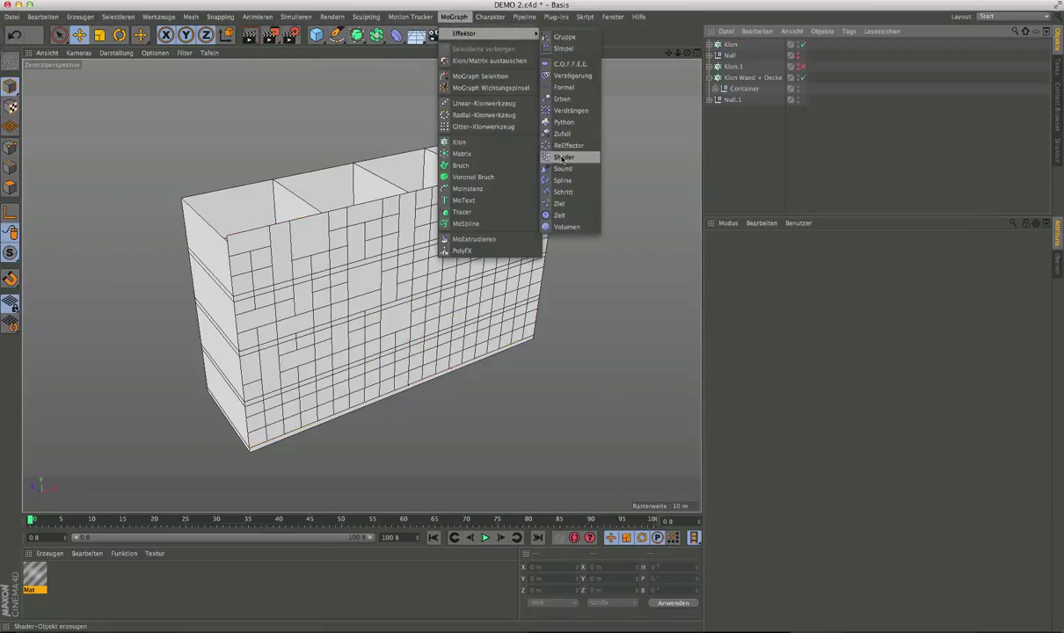
left_click(562, 159)
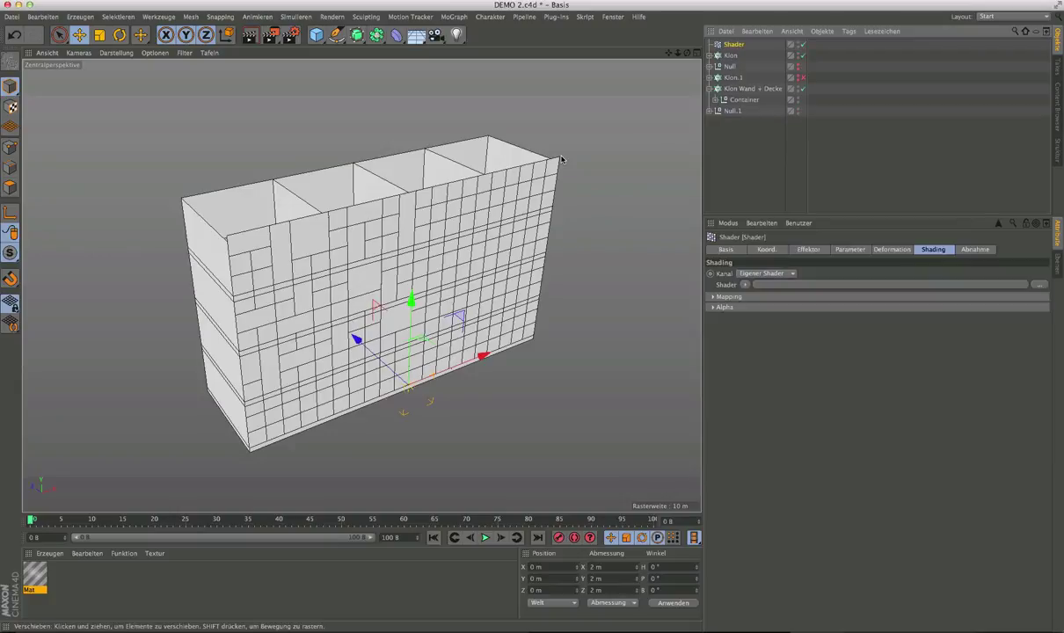
left_click(730, 56)
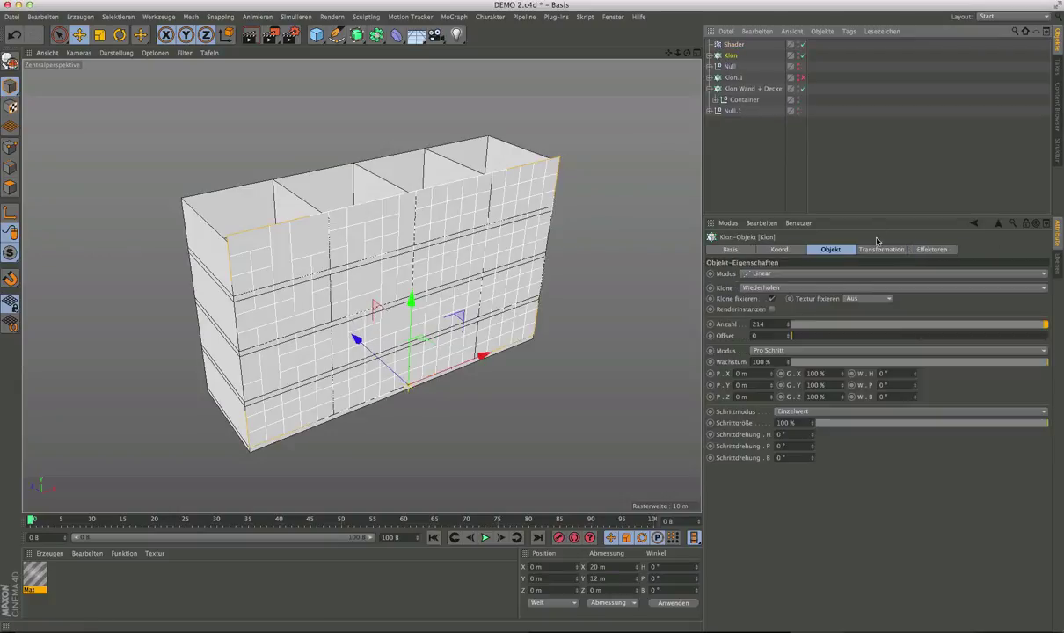
left_click(937, 250)
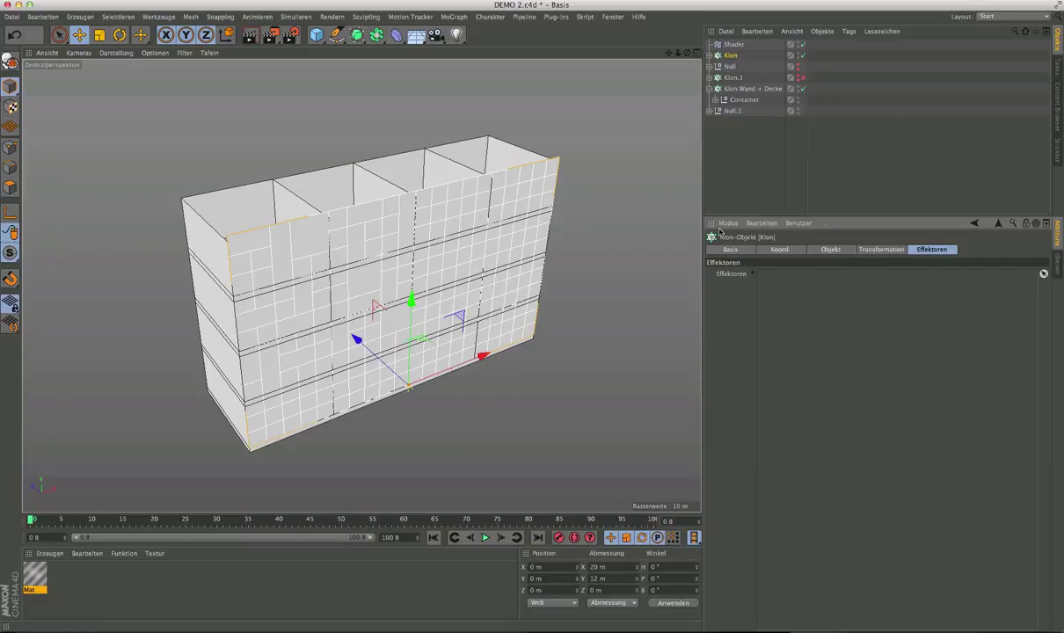
left_click_drag(734, 44, 781, 84)
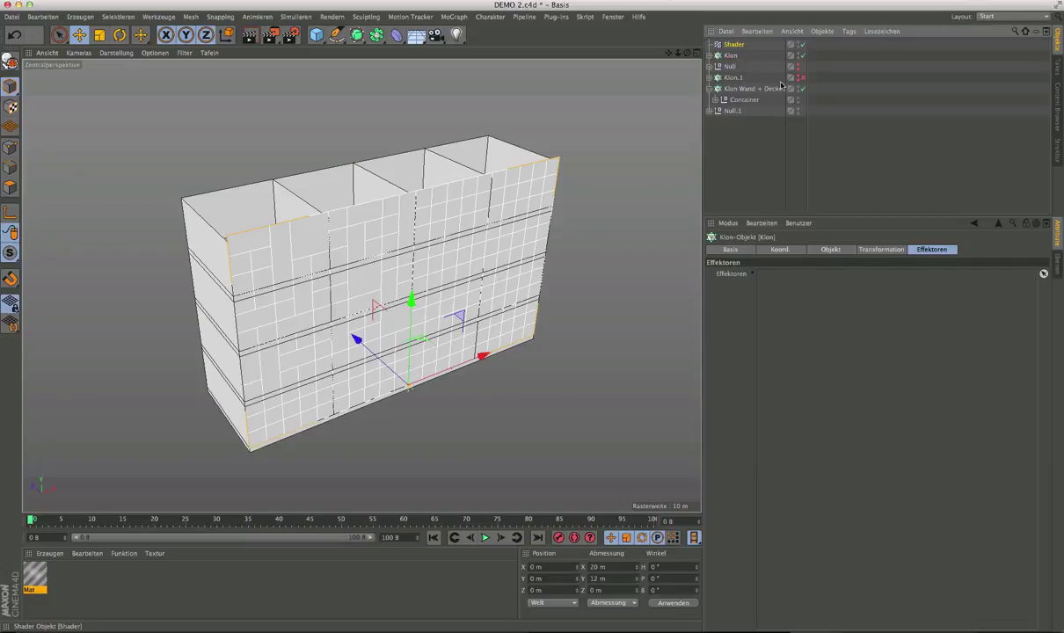
left_click_drag(787, 283, 785, 280)
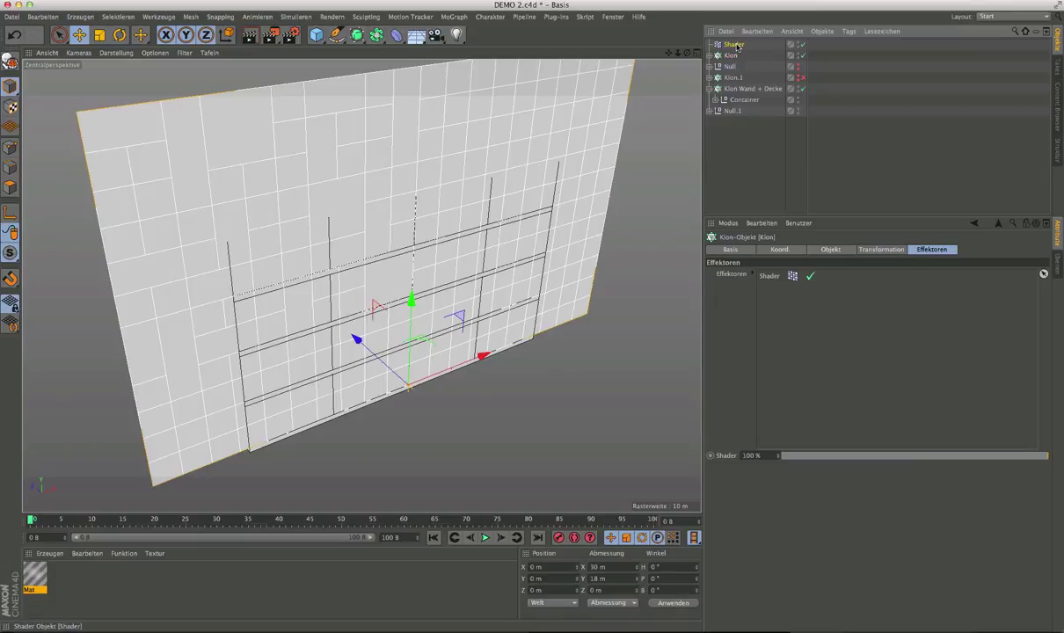
Rename the Shader effector to 'Shader Versatz Z'
left_click(763, 47)
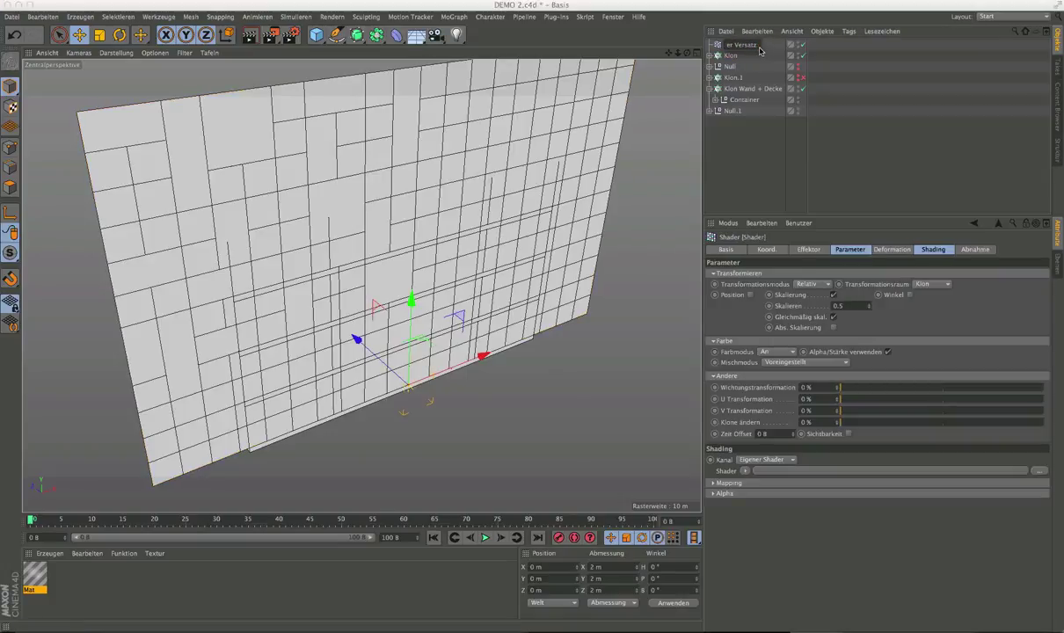
type("2")
key("Return")
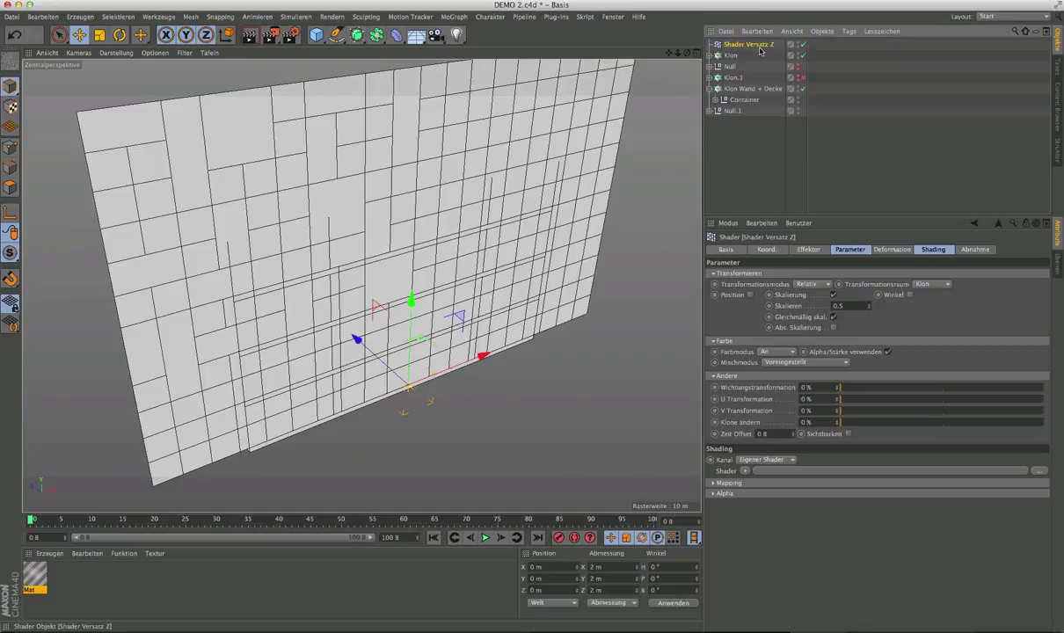
Turn off Skalierung and enable Position with P.Z set to -0.2 m
left_click(833, 295)
left_click(750, 294)
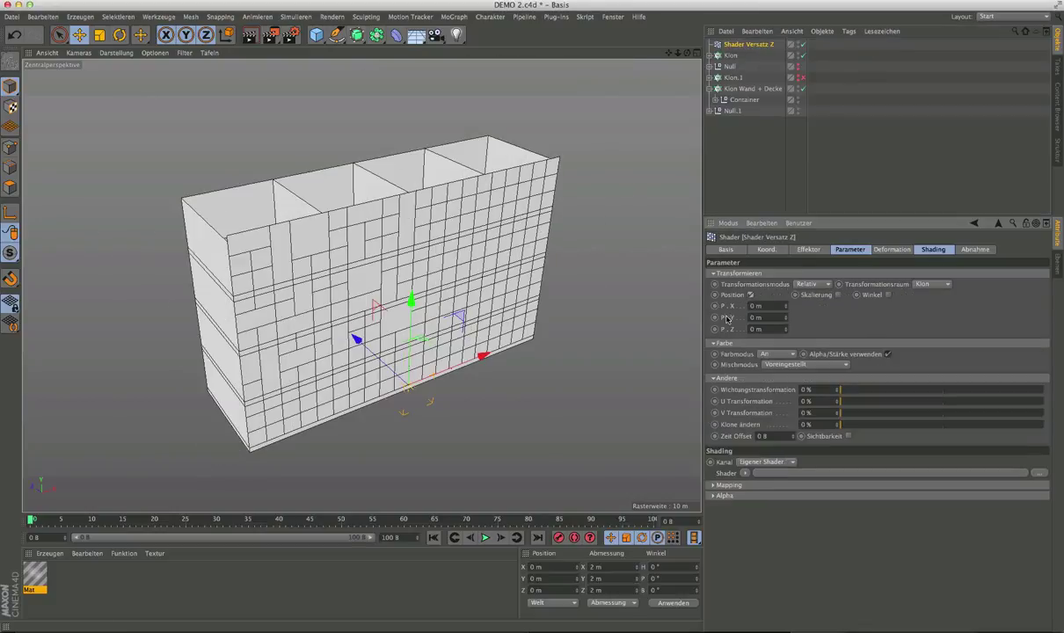
left_click(719, 329)
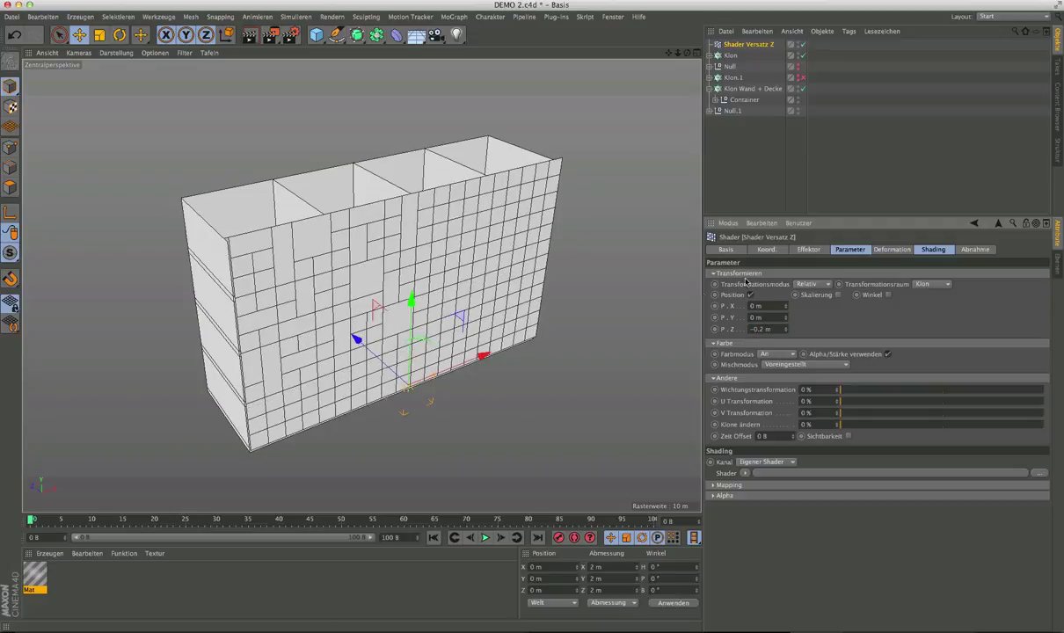
left_click(933, 250)
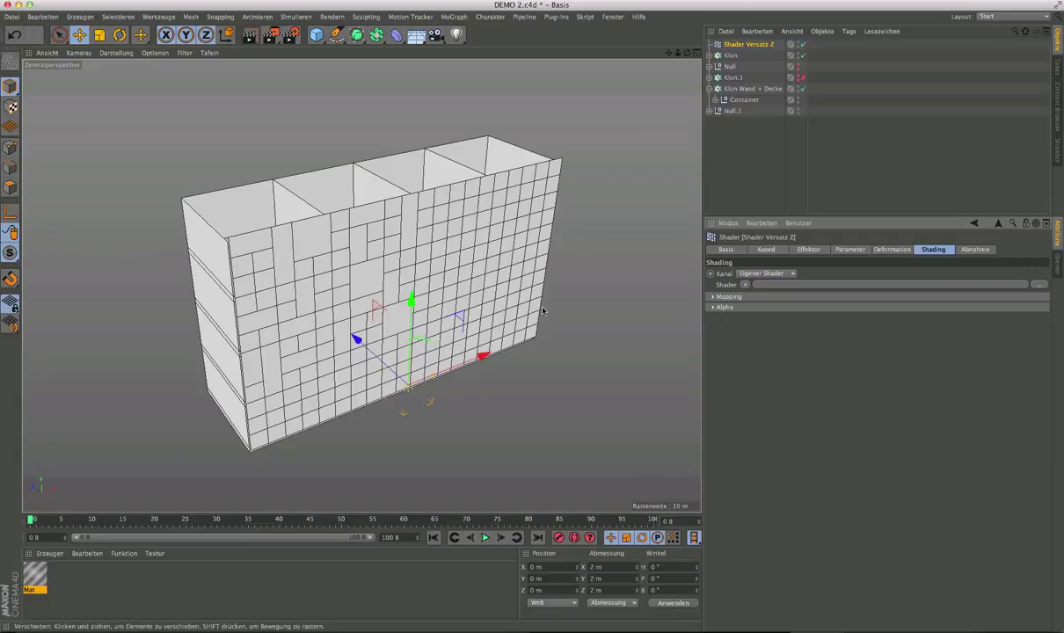
Assign a Noise shader to the effector's Shading and open its settings
left_click(744, 286)
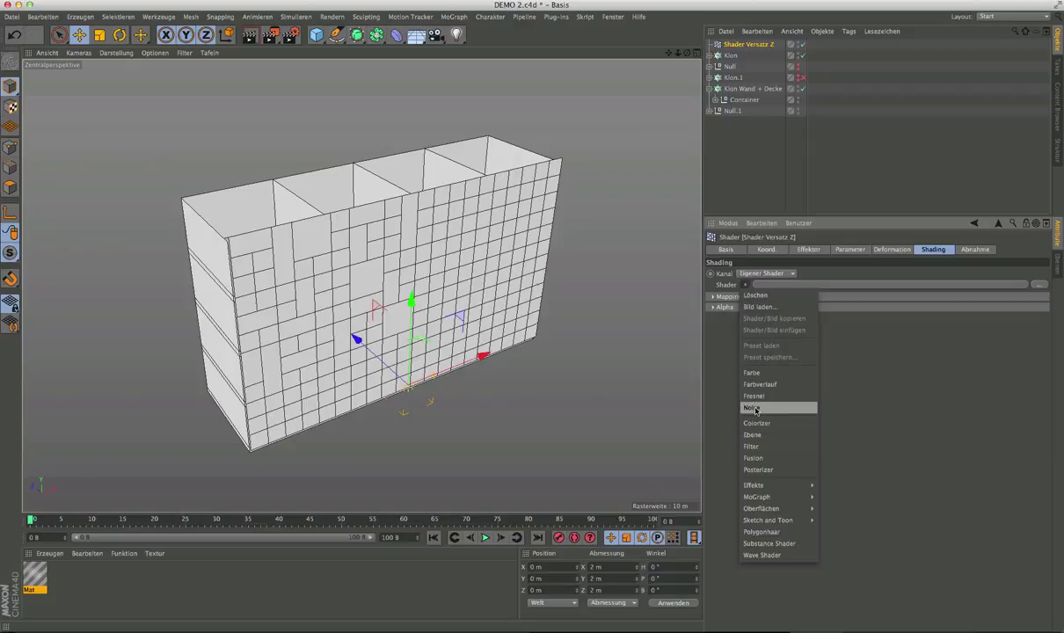
left_click(754, 409)
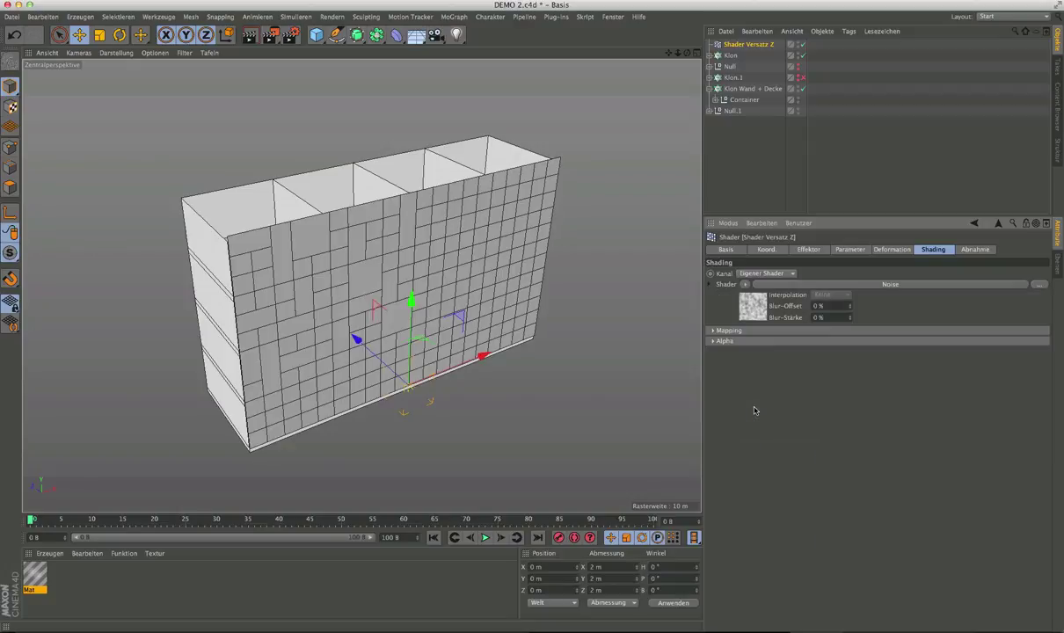
left_click(752, 312)
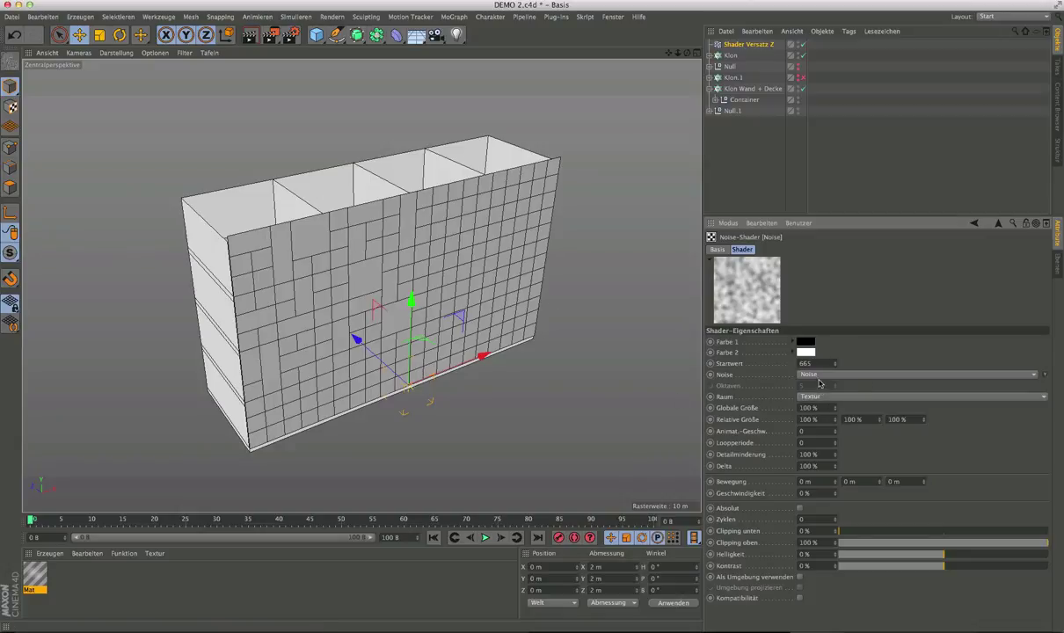
Set the Noise to Raum UV (2D) with Globale Größe 5 %, then inspect the wall
left_click(827, 398)
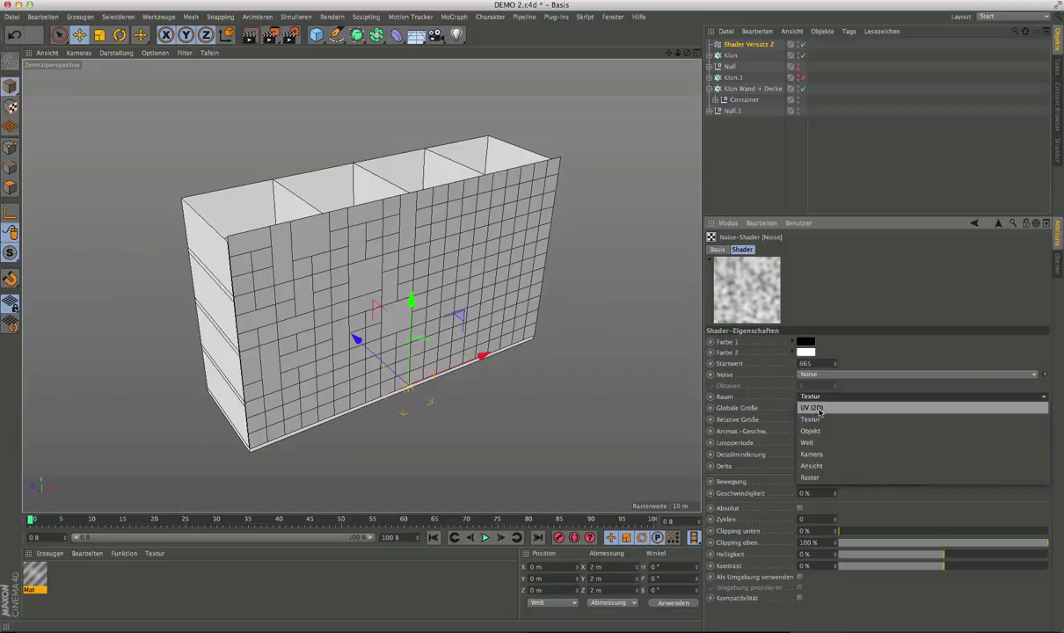
left_click(818, 409)
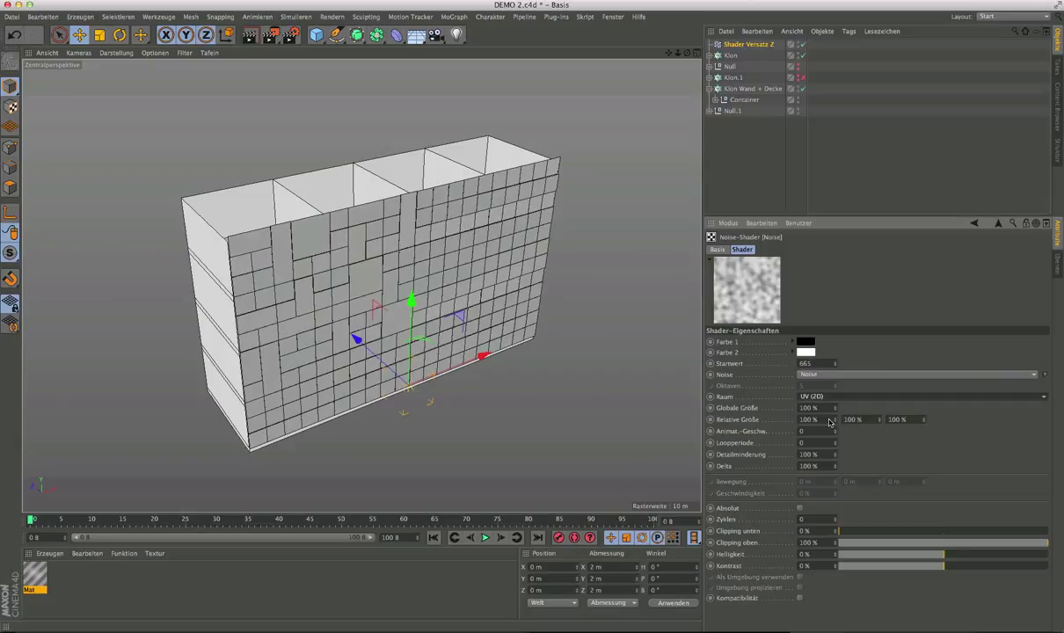
left_click(809, 408)
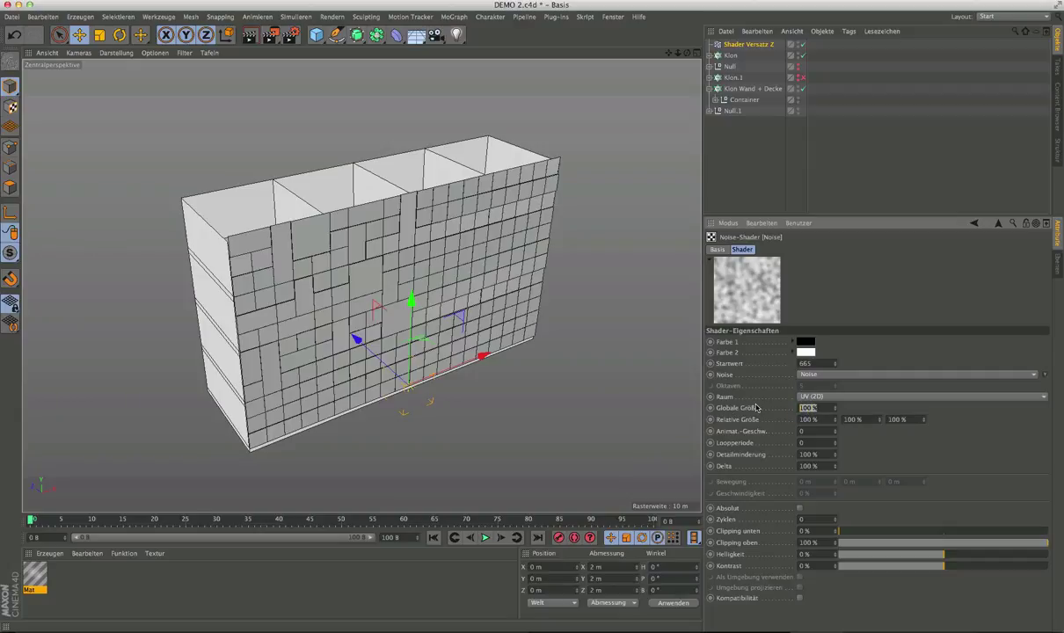
type("5")
key("Return")
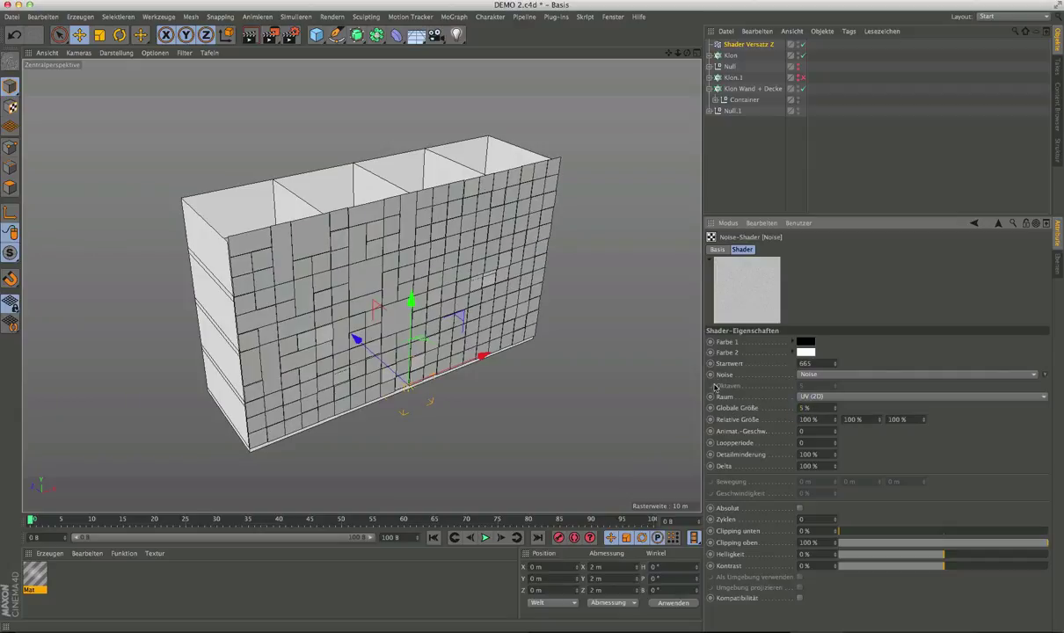
scroll(357, 329, "up", 2)
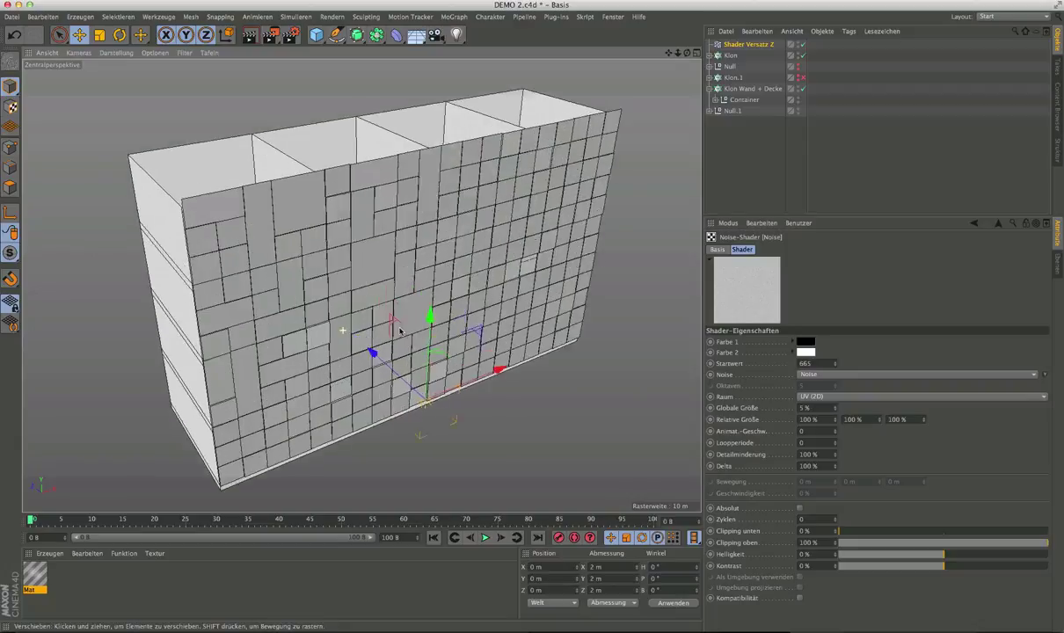
scroll(344, 328, "up", 8)
mouse_move(356, 273)
left_mouse_down("alt")
mouse_move(399, 184)
mouse_move(386, 147)
mouse_move(392, 206)
mouse_move(488, 306)
mouse_move(498, 350)
mouse_move(510, 343)
left_mouse_up("alt")
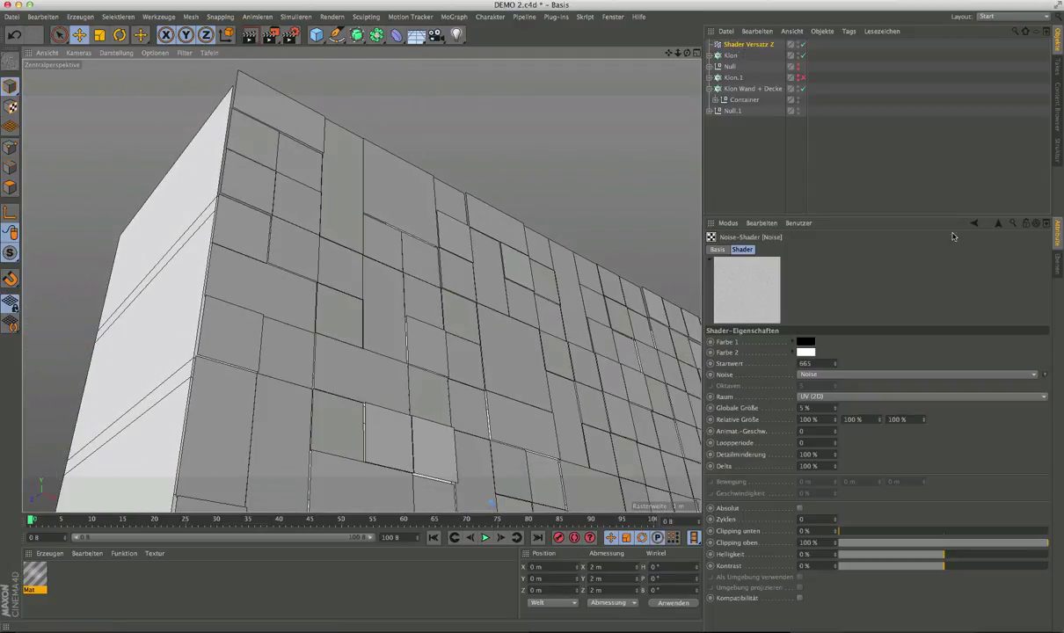
Test a P.Z offset of 0.8 m on the effector, then return it to -0.2 m
left_click(1000, 223)
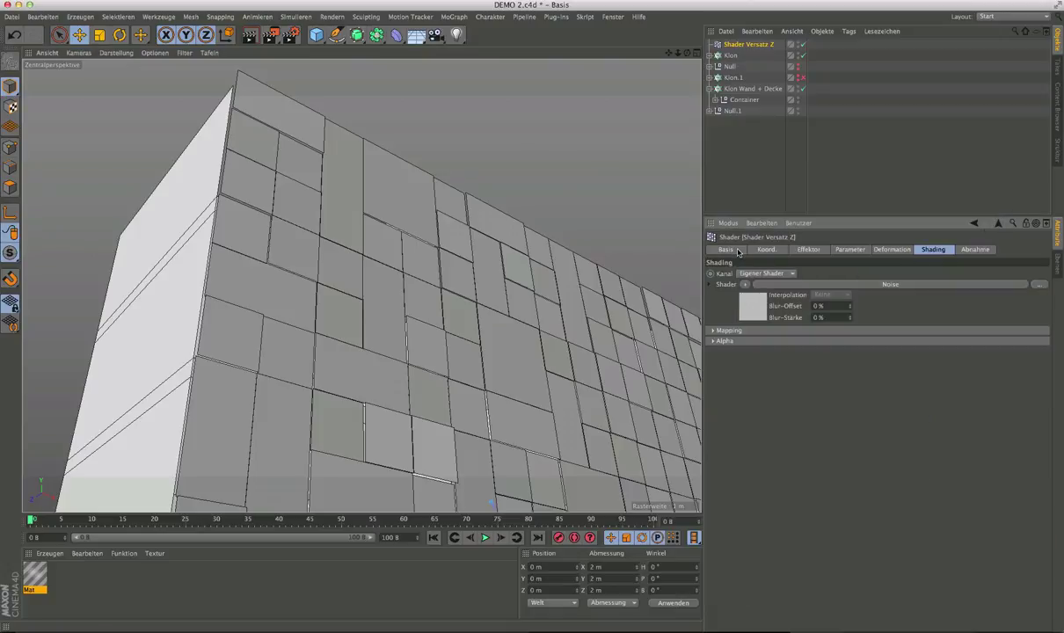
left_click(825, 250)
left_click(840, 251)
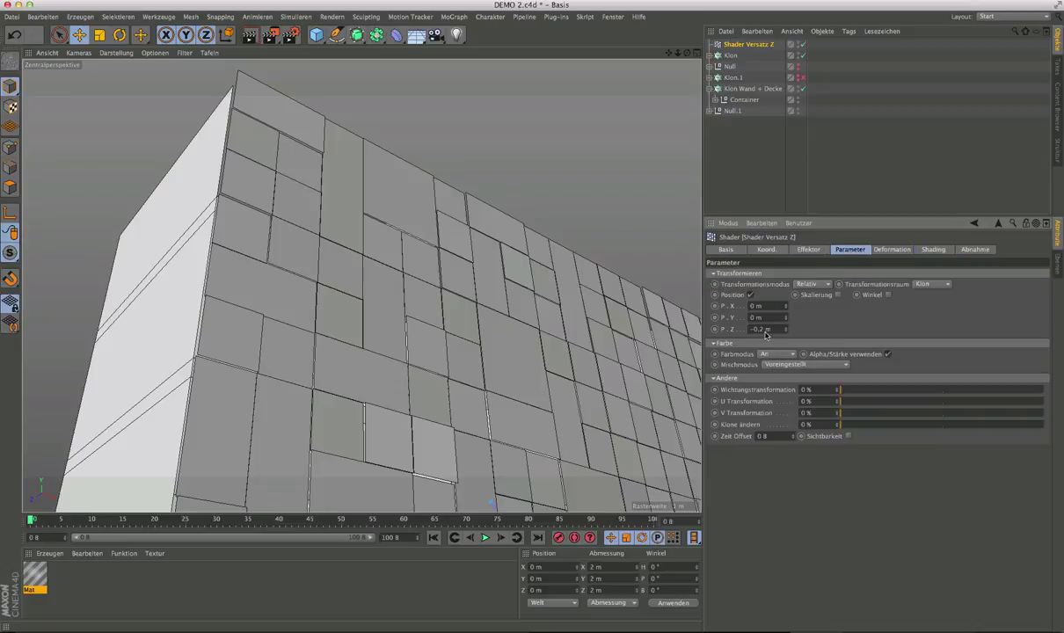
left_click_drag(785, 327, 787, 330)
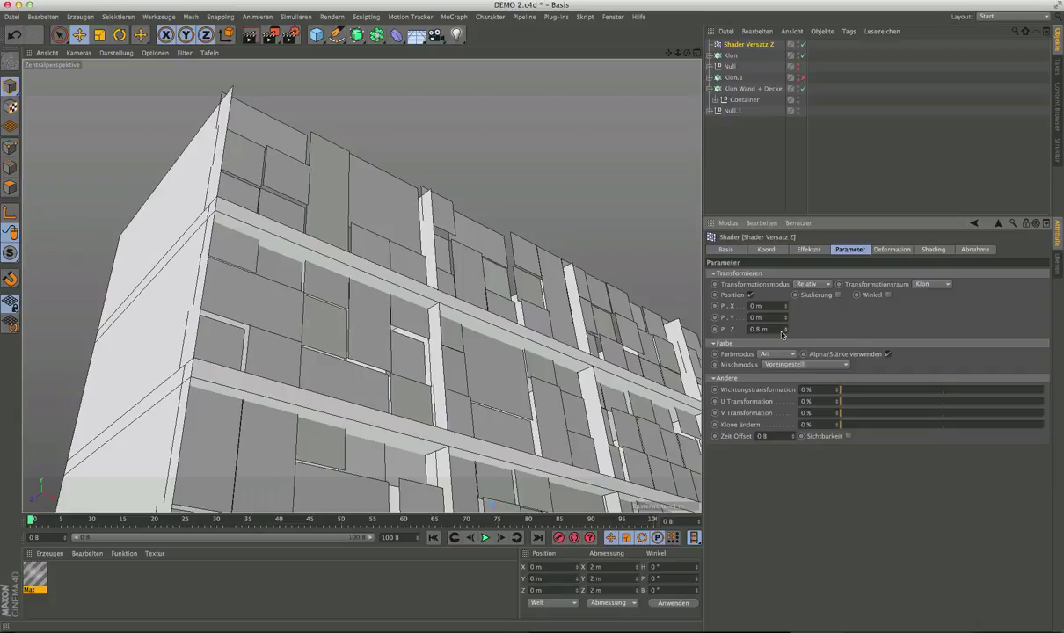
left_click_drag(781, 333, 734, 318)
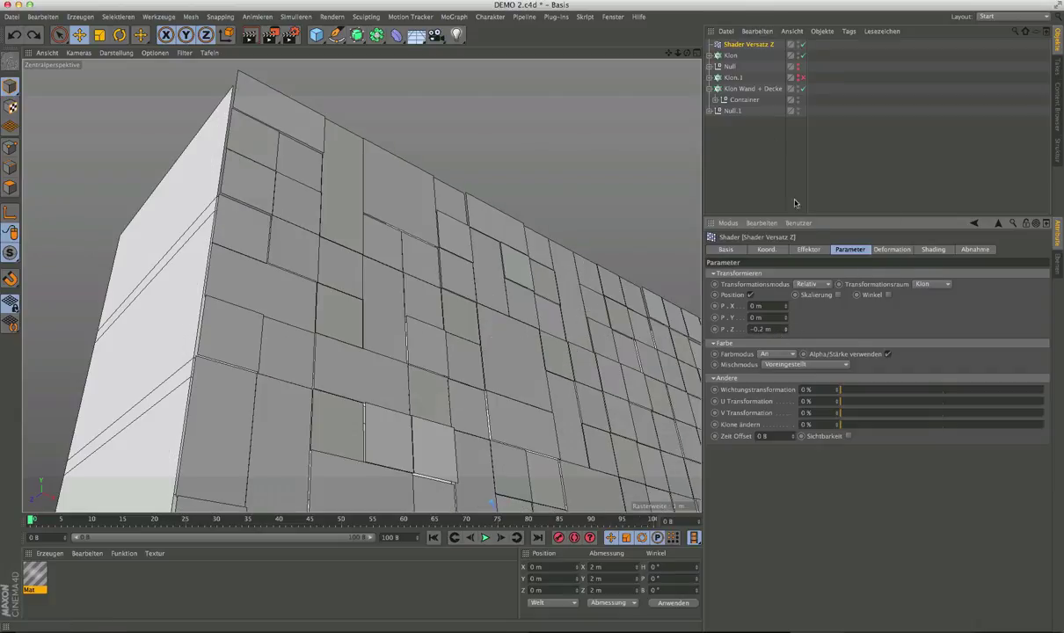
Raise the Noise shader's Startwert to 667
left_click(933, 249)
left_click(730, 290)
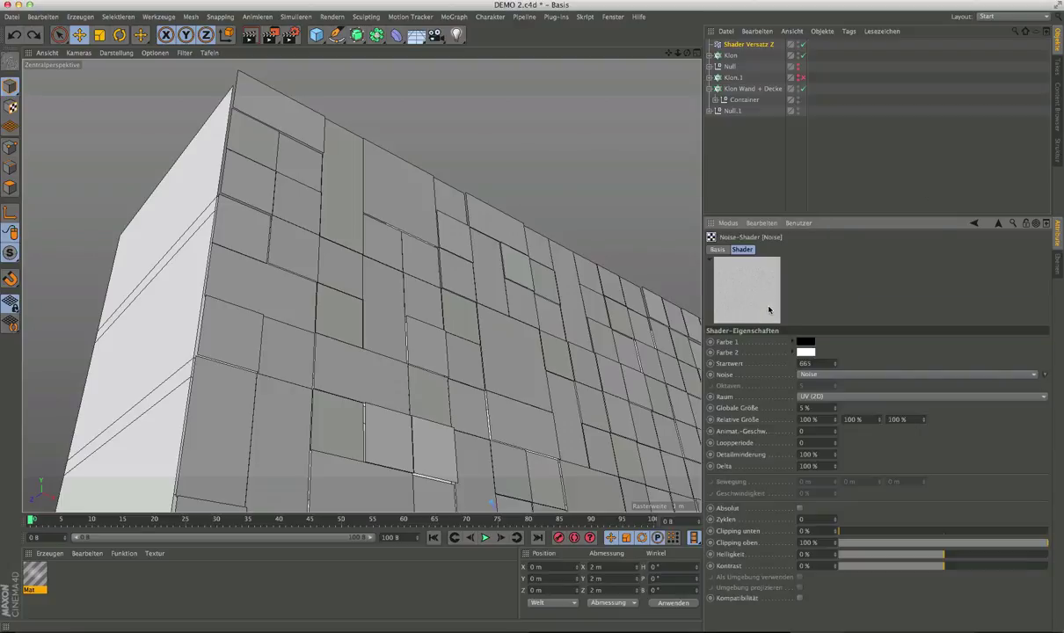
left_click(834, 363)
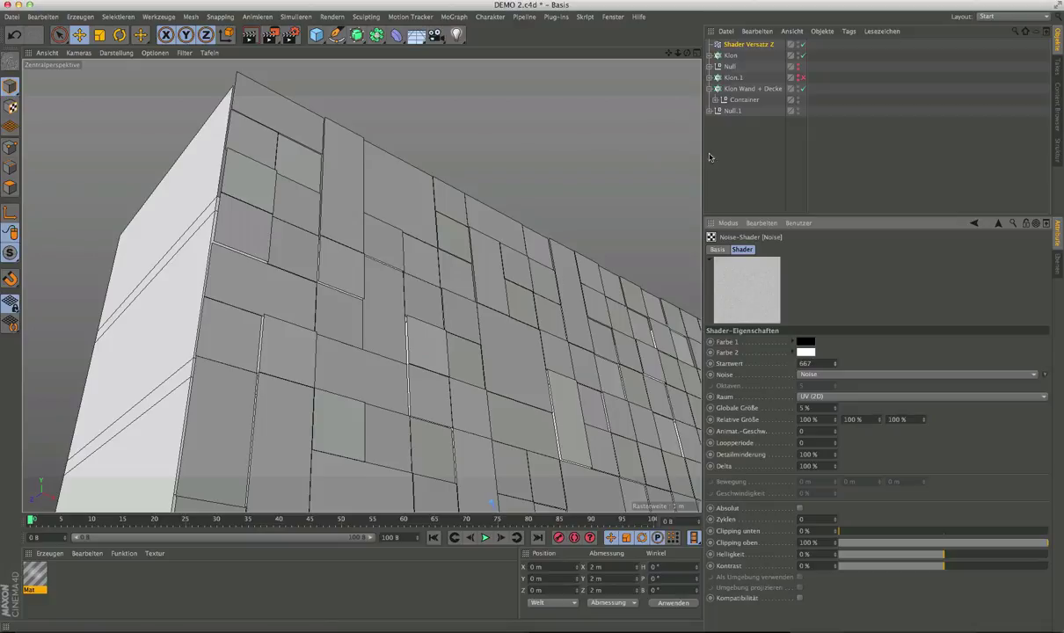
Try moving Klon.1 into the Null group, then undo it
left_click(710, 55)
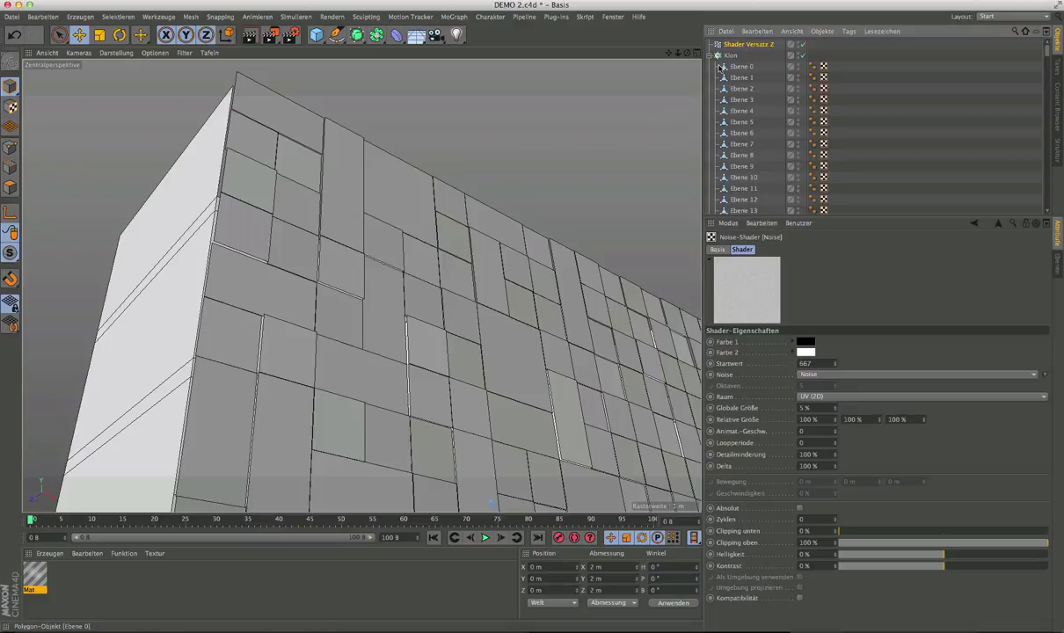
left_click(710, 55)
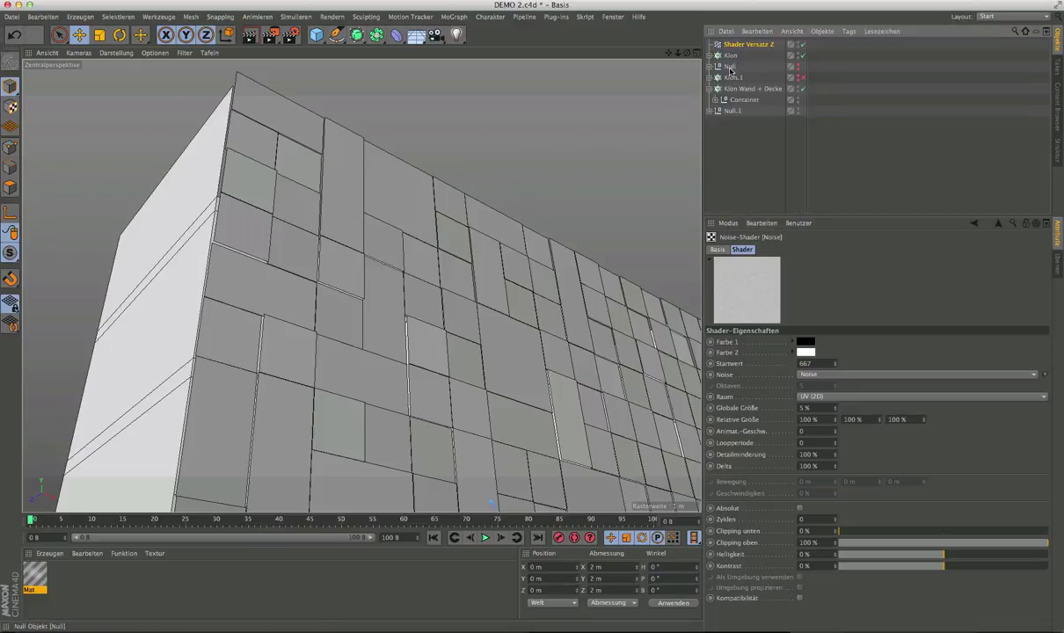
left_click_drag(726, 78, 726, 67)
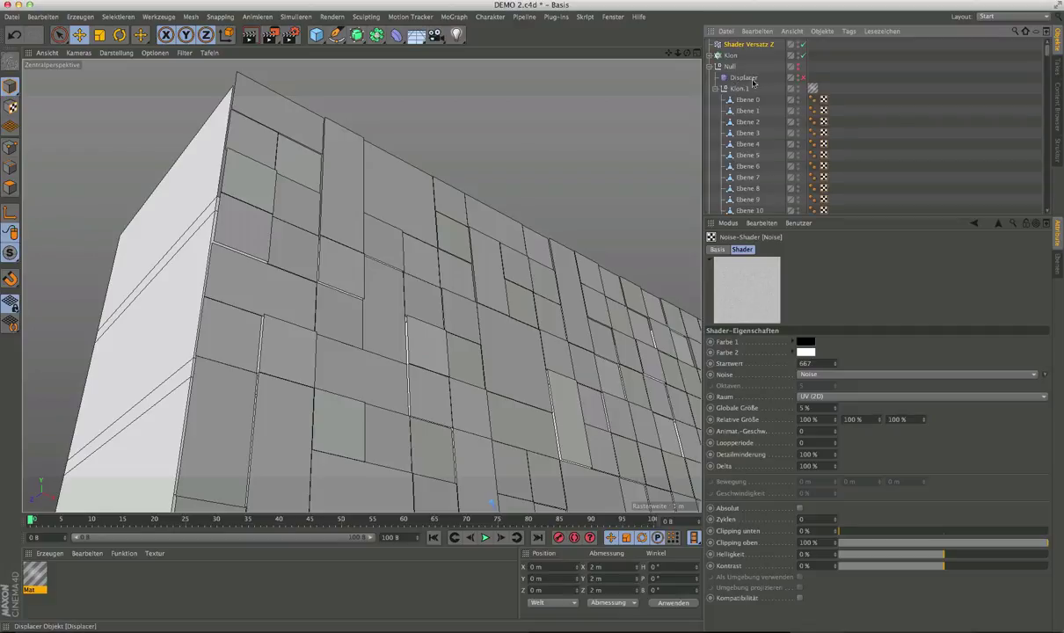
key("ctrl+z")
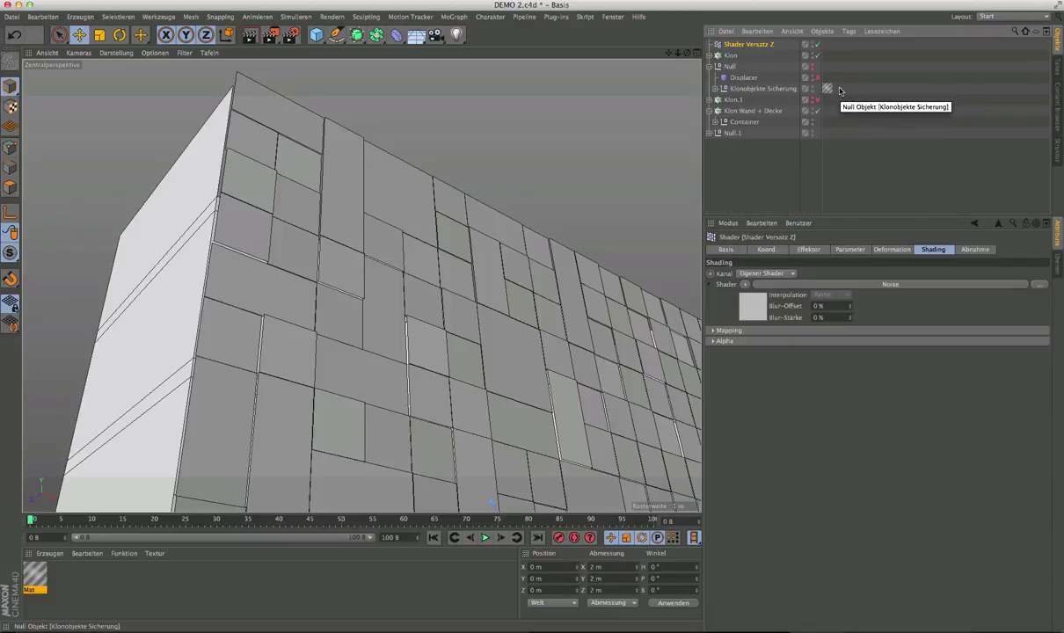
Delete Klonobjekte Sicherung, move Klon into Null above the Displacer, and enable the Displacer
left_click(769, 89)
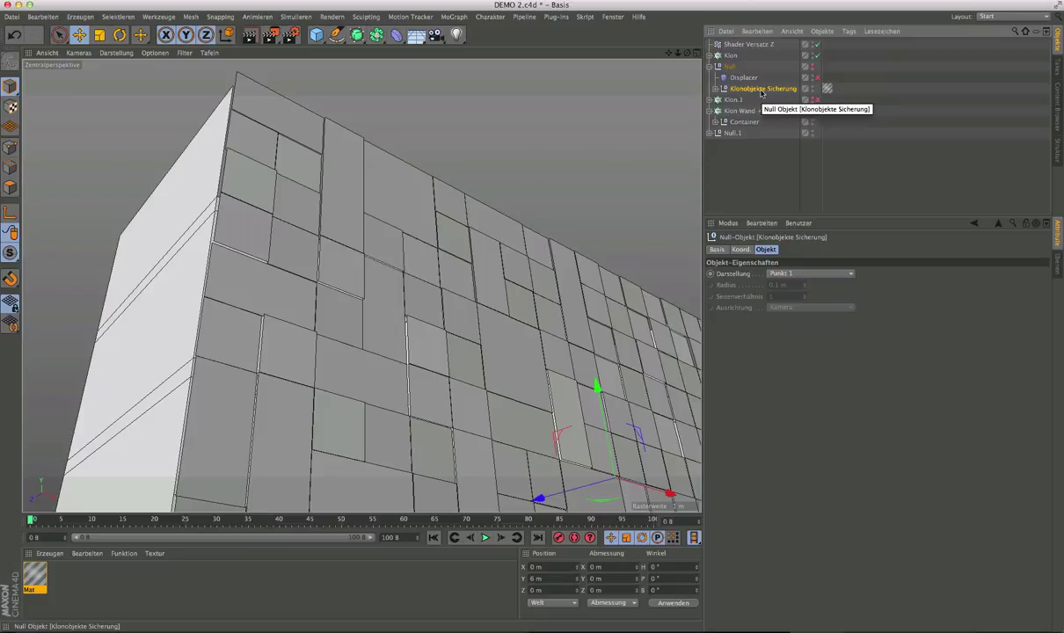
key("Delete")
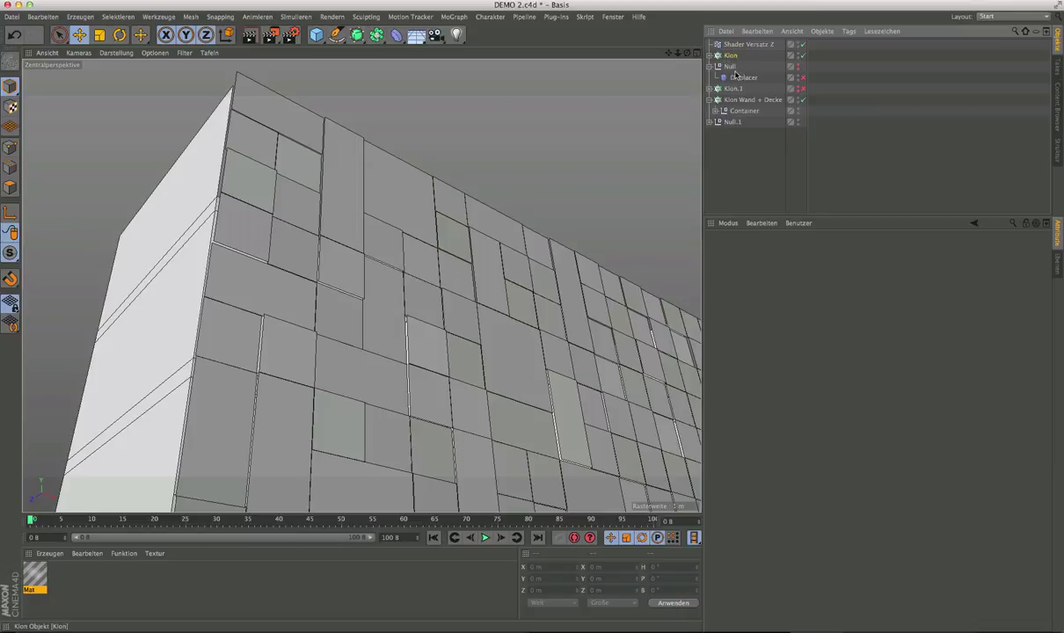
left_click_drag(730, 55, 732, 76)
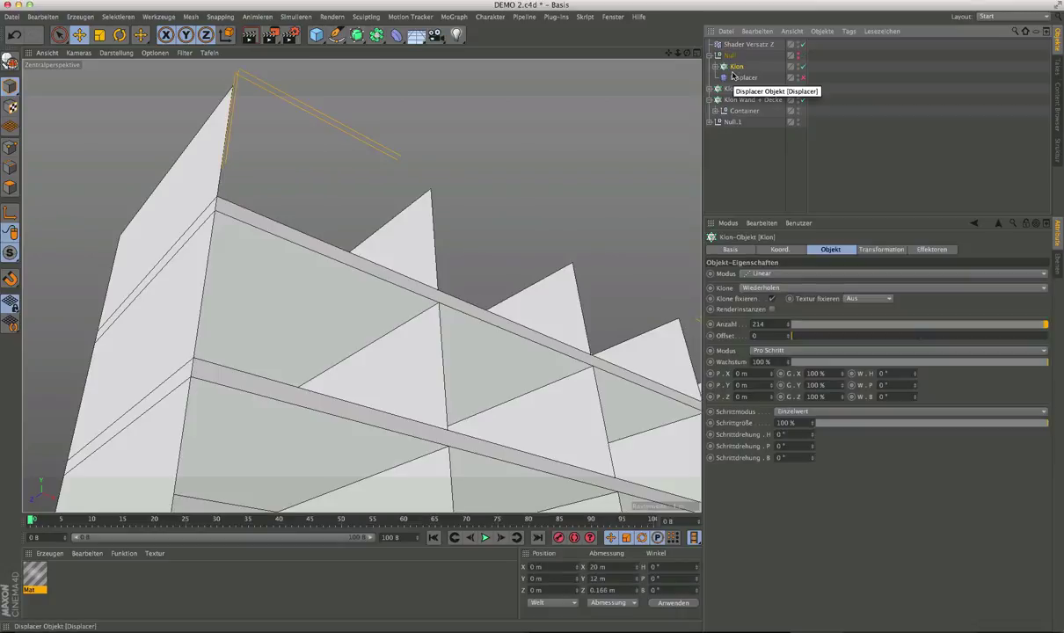
left_click(803, 76)
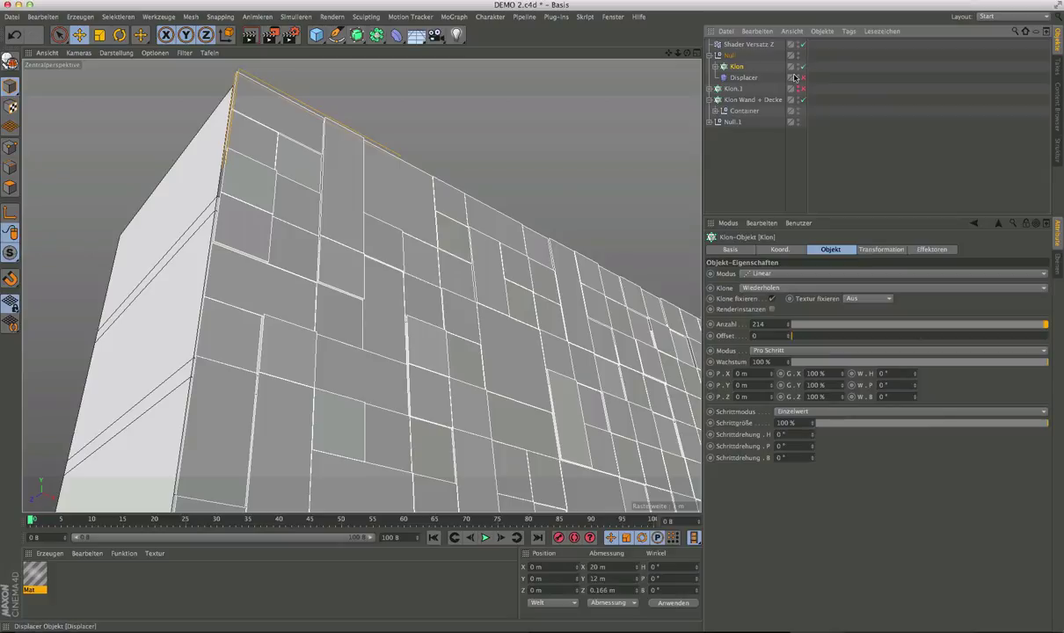
left_click(803, 79)
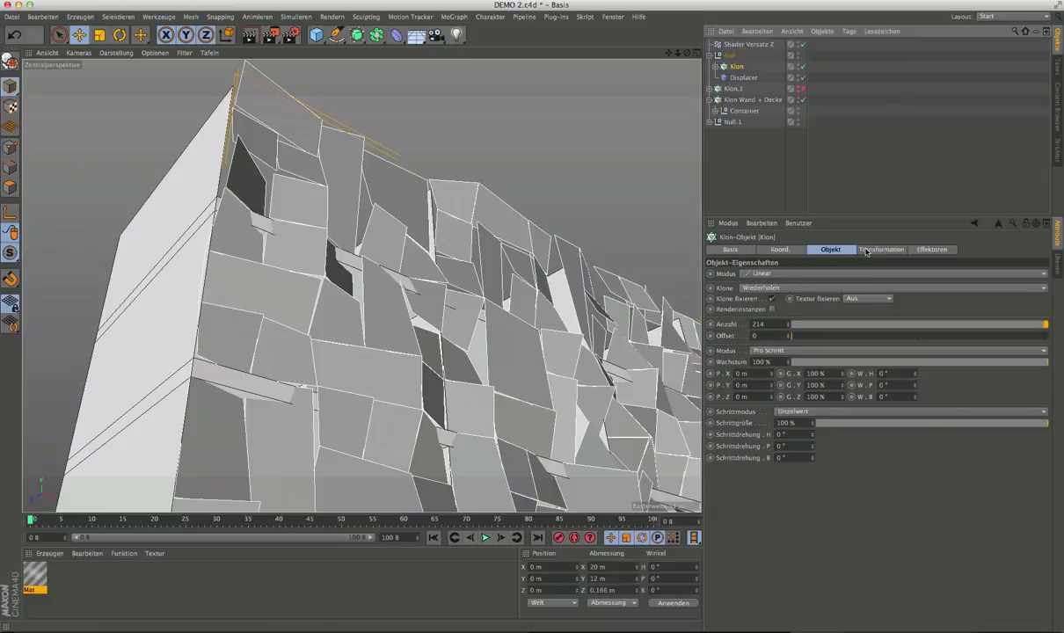
left_click(743, 78)
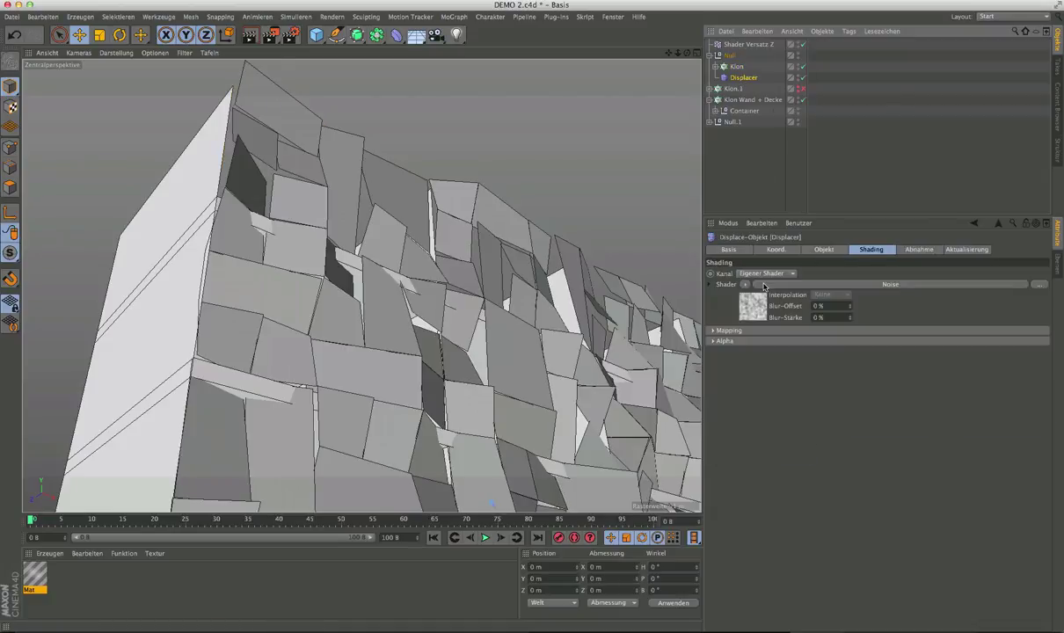
left_click(825, 251)
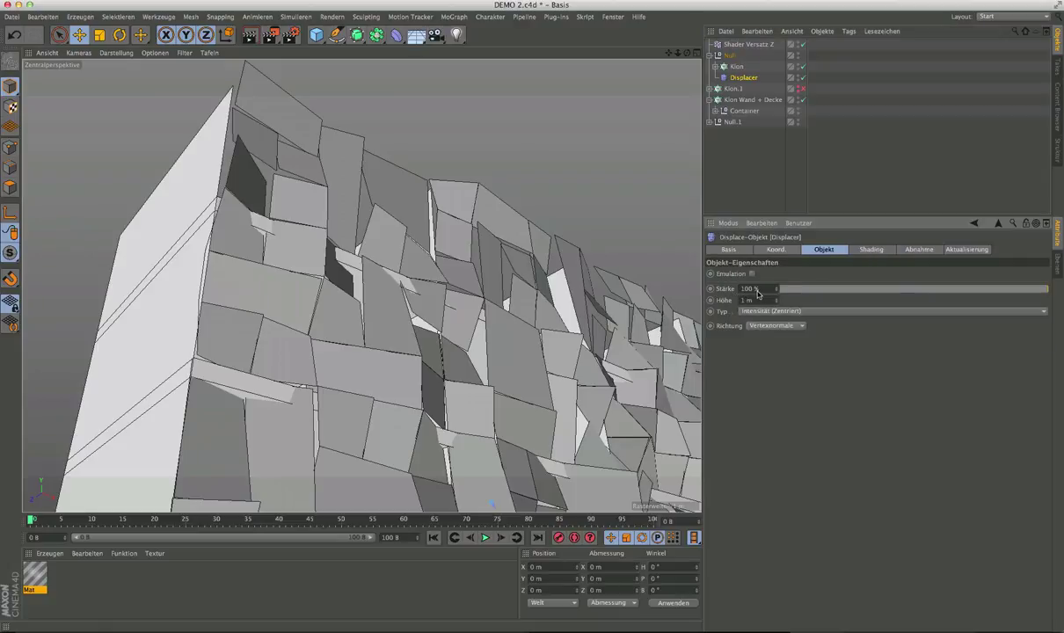
left_click(944, 290)
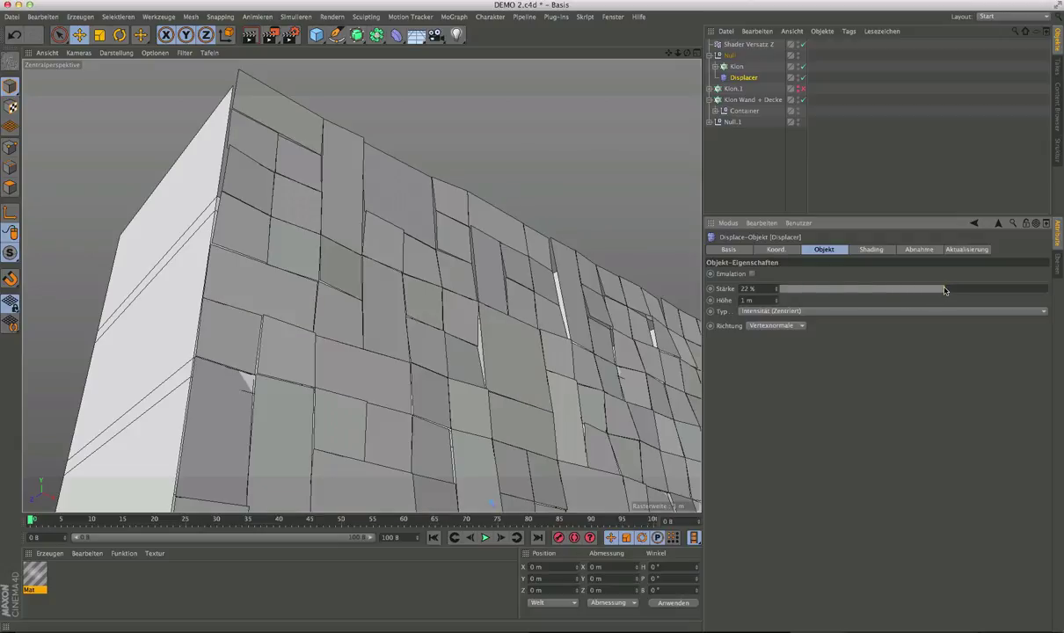
left_click_drag(430, 263, 438, 353, "alt")
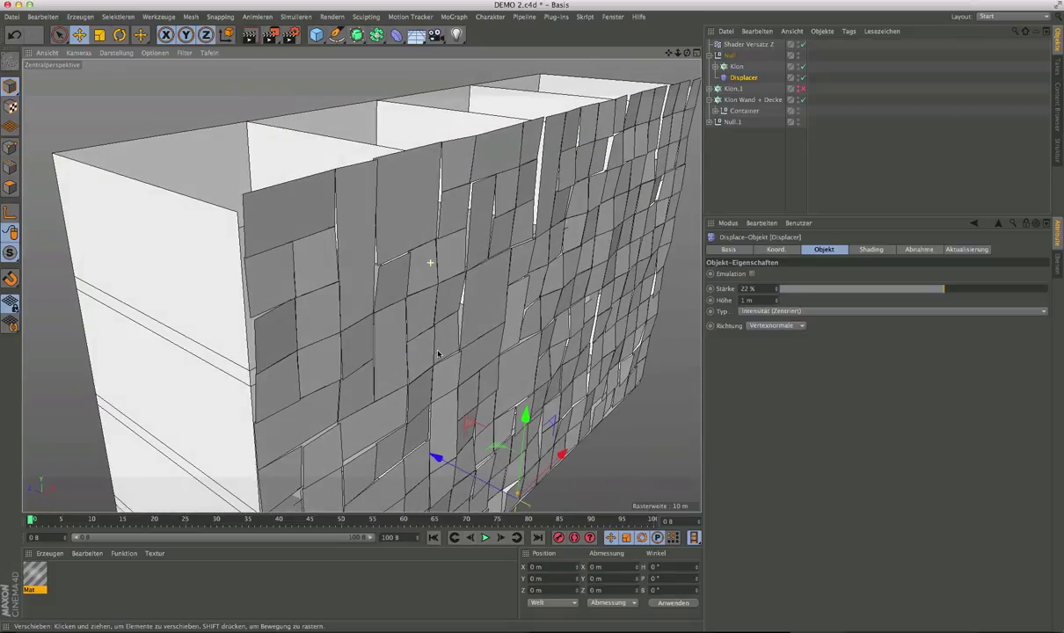
scroll(444, 299, "up", 3)
scroll(449, 297, "up", 3)
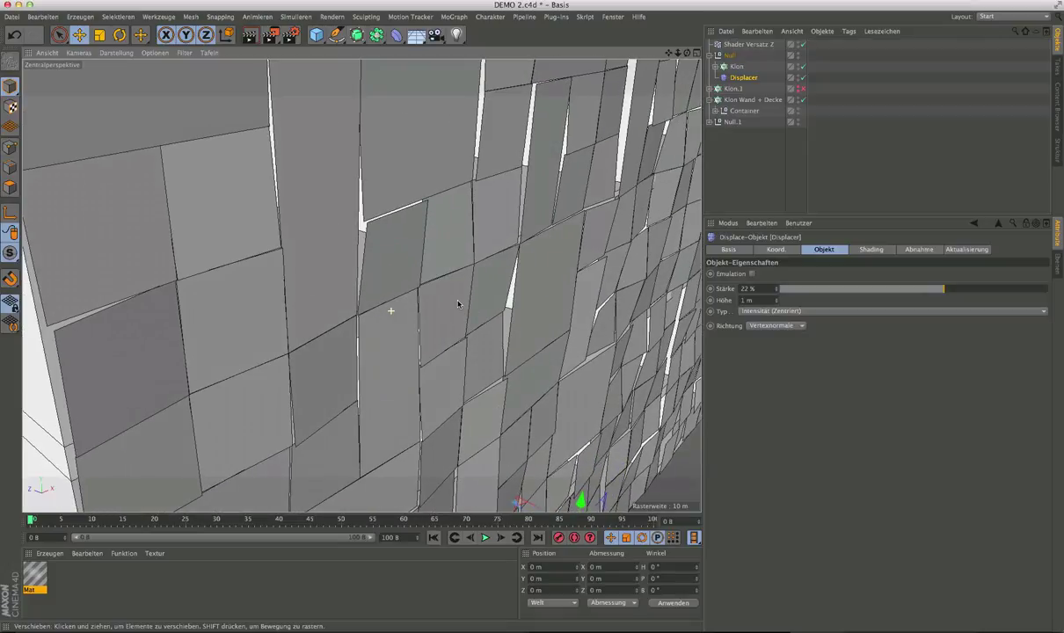
mouse_move(458, 303)
left_mouse_down("alt")
mouse_move(301, 209)
mouse_move(299, 192)
left_mouse_up("alt")
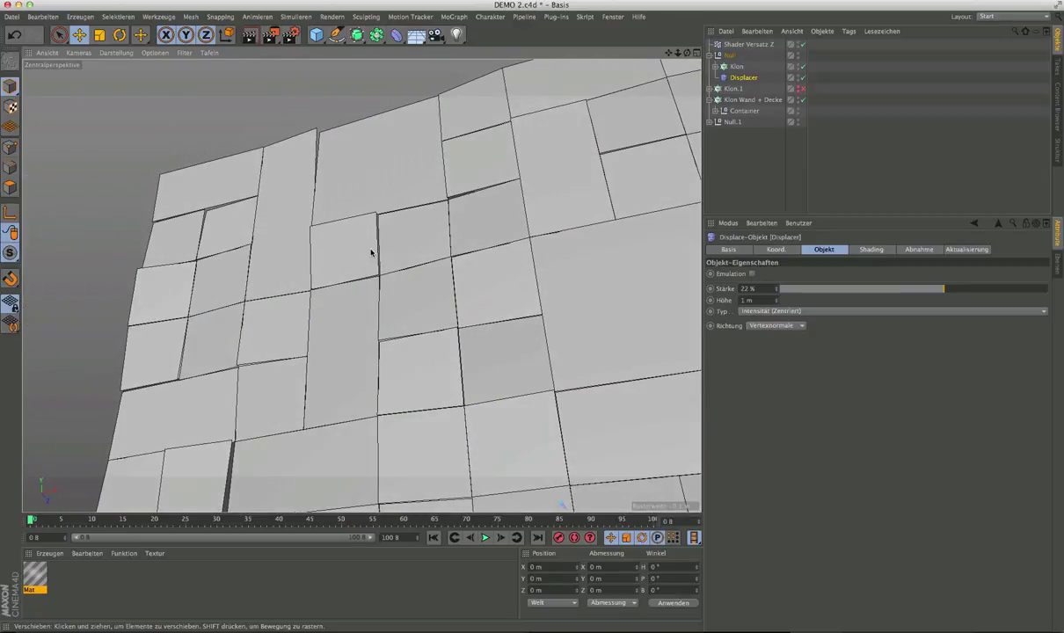
left_click_drag(370, 253, 343, 208, "alt")
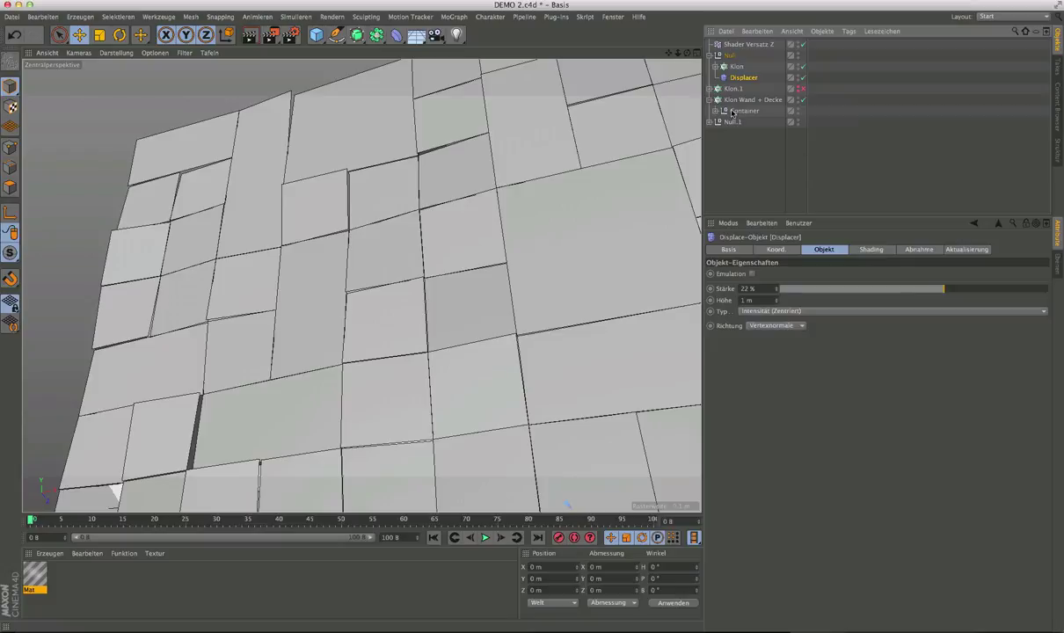
Rename the glass Null group to 'FE Glas'
left_click(724, 56)
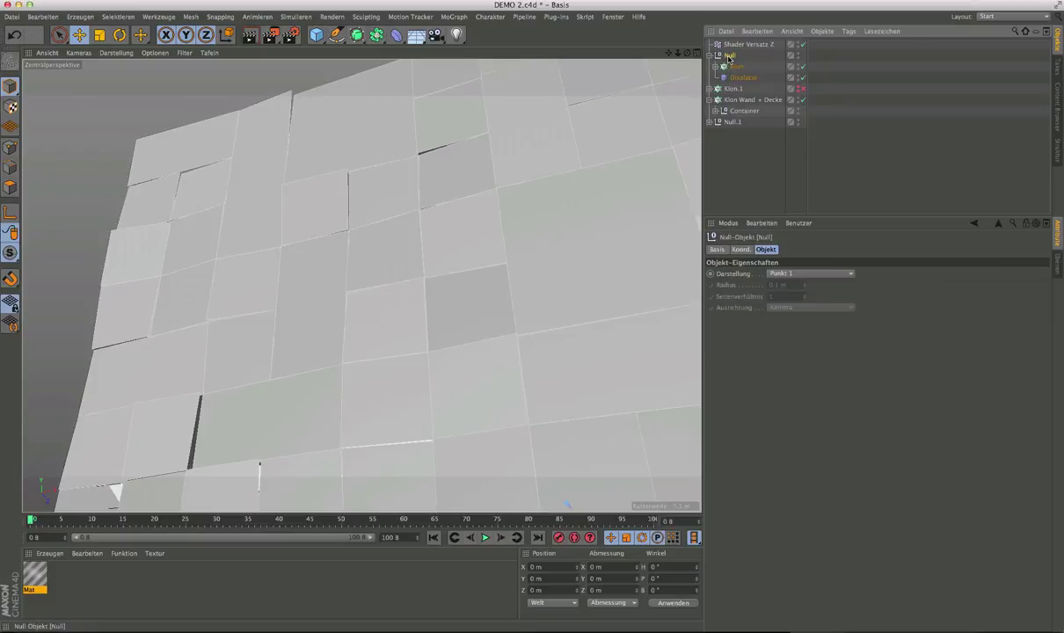
double_click(731, 56)
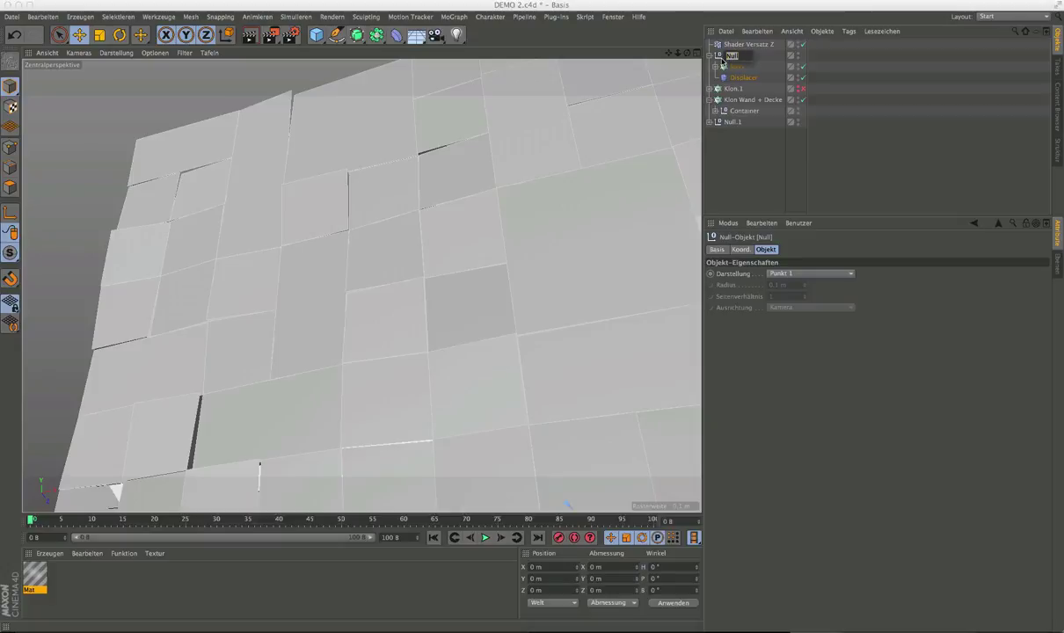
type("FE Glas")
key("Return")
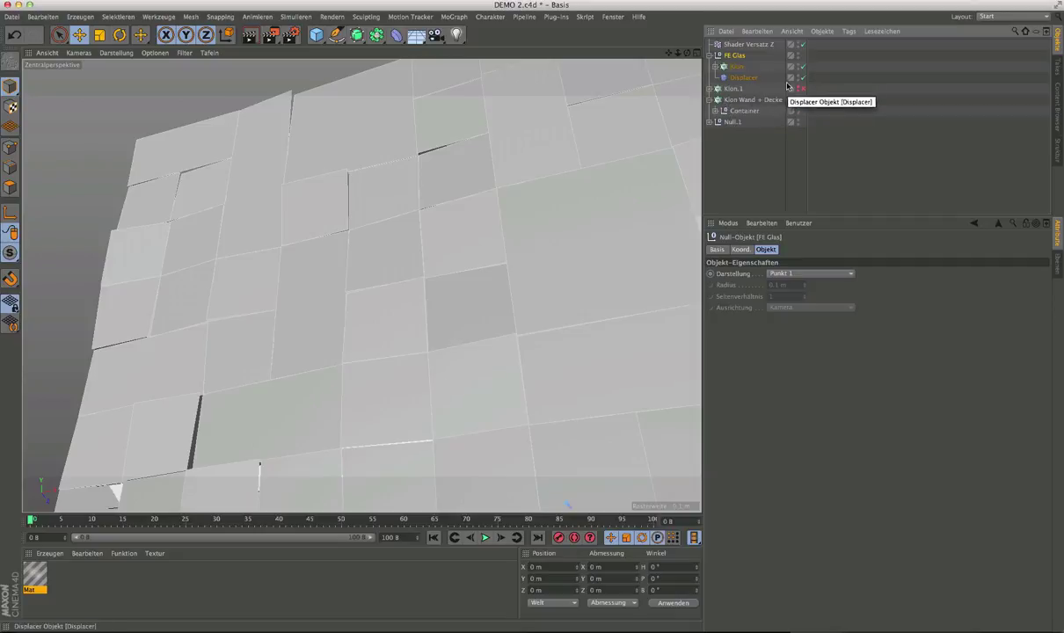
left_click(710, 56)
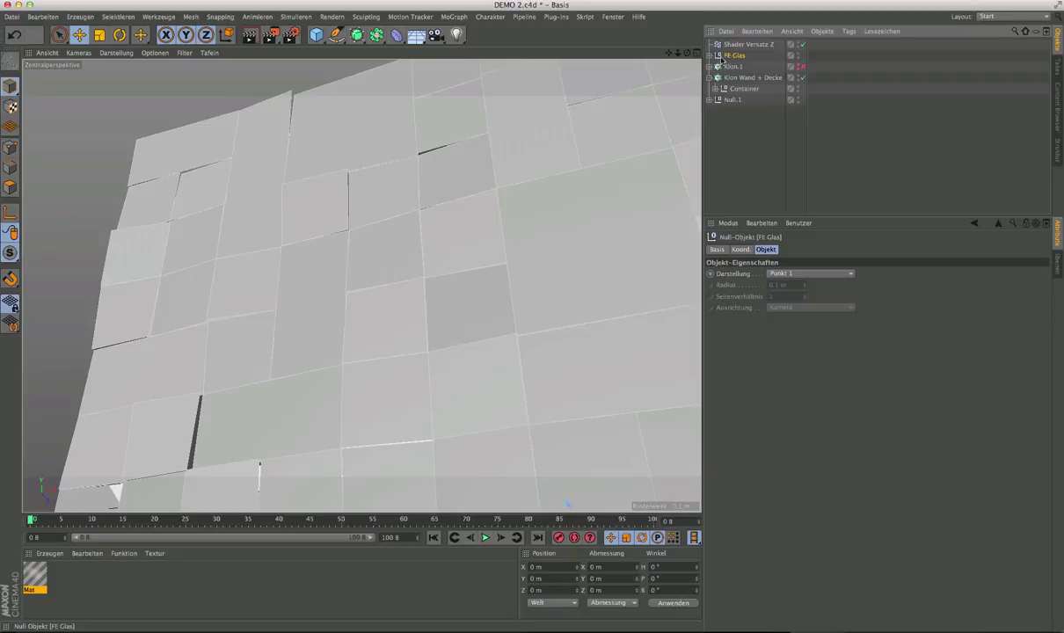
left_click(710, 55)
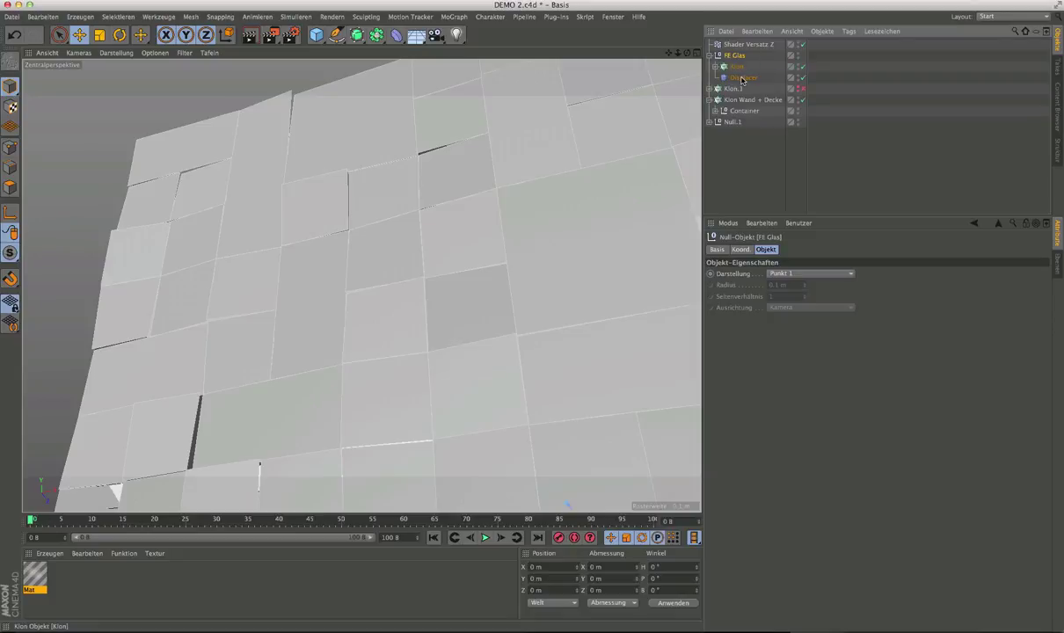
left_click(710, 55)
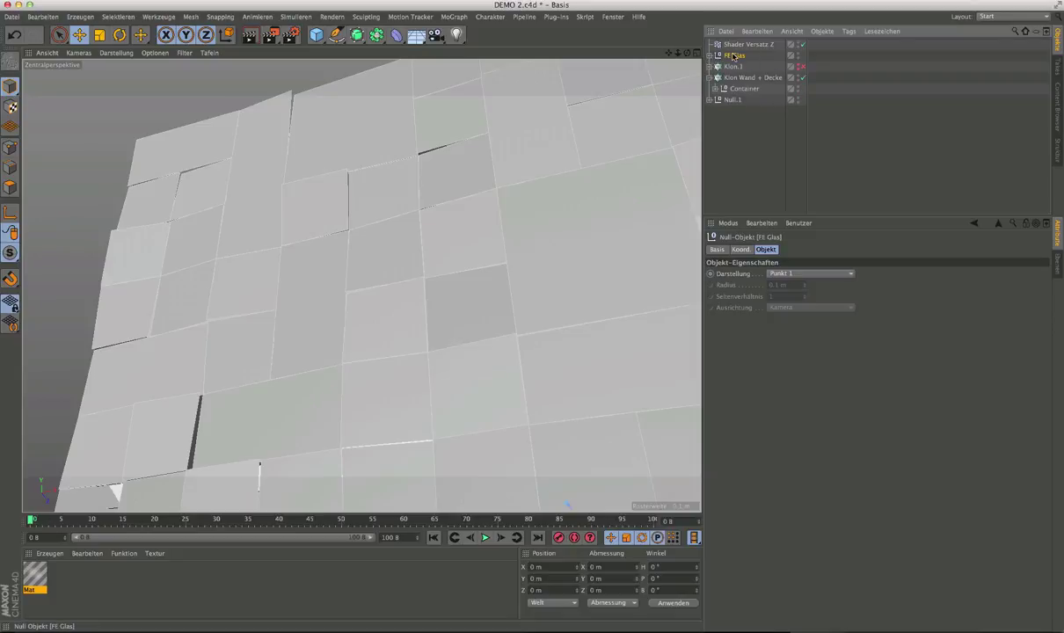
Copy and paste FE Glas, renaming the duplicate 'FE Rahmen'
key("ctrl+c")
key("ctrl+v")
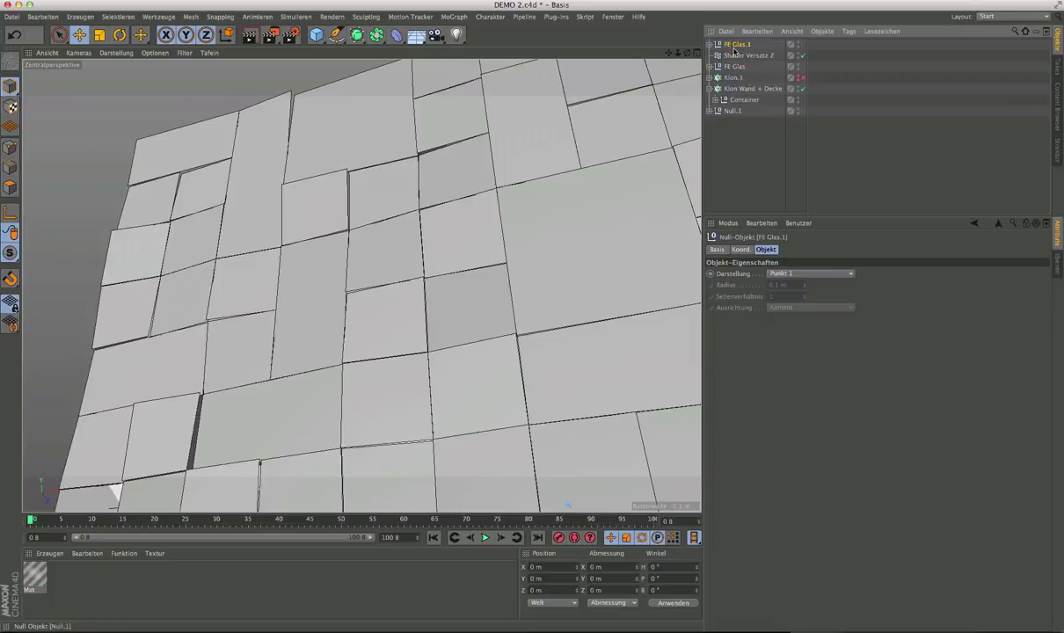
double_click(737, 46)
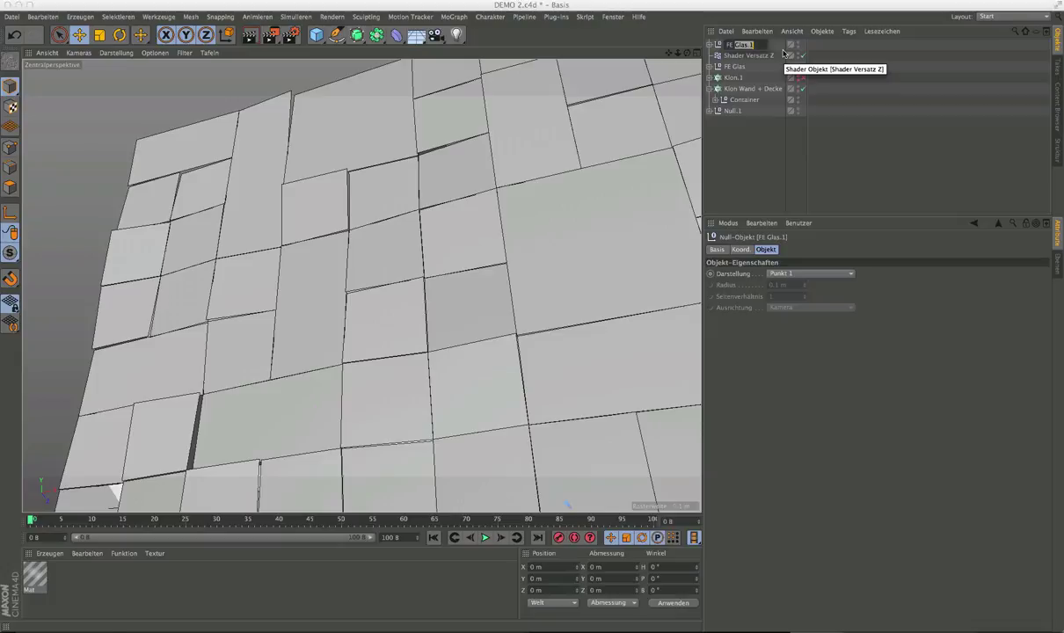
type("Rahmen")
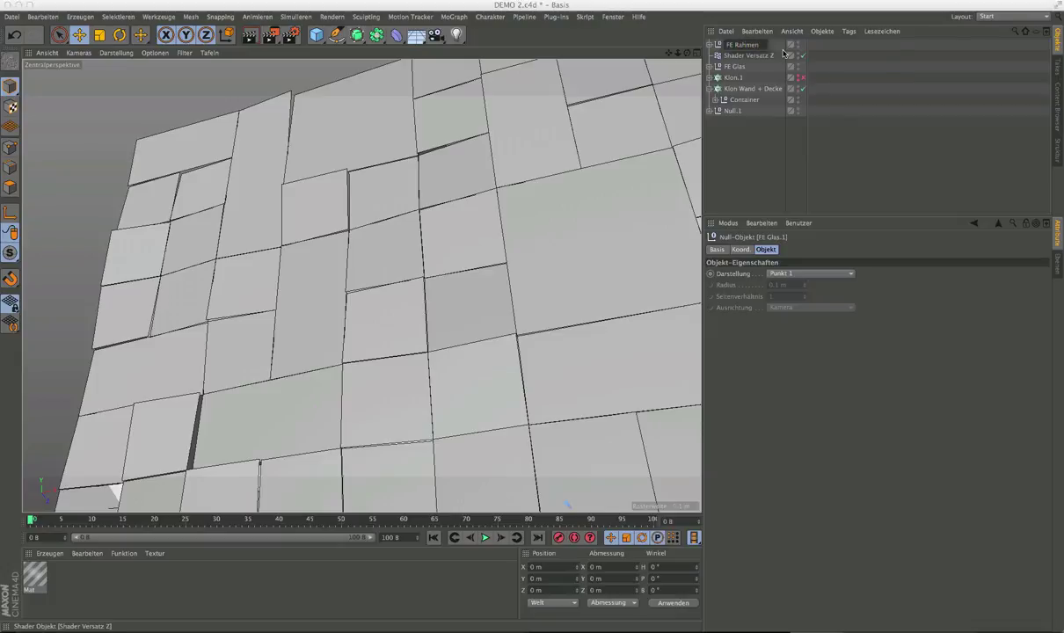
key("Return")
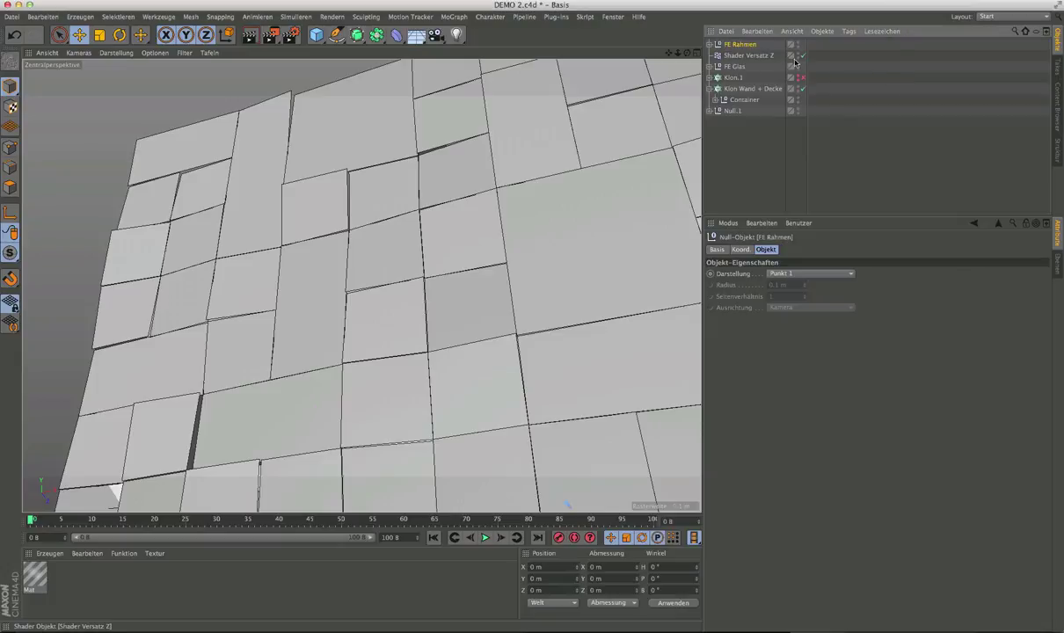
Disable the cloner inside FE Glas and hide the group, then expand FE Rahmen
left_click(710, 67)
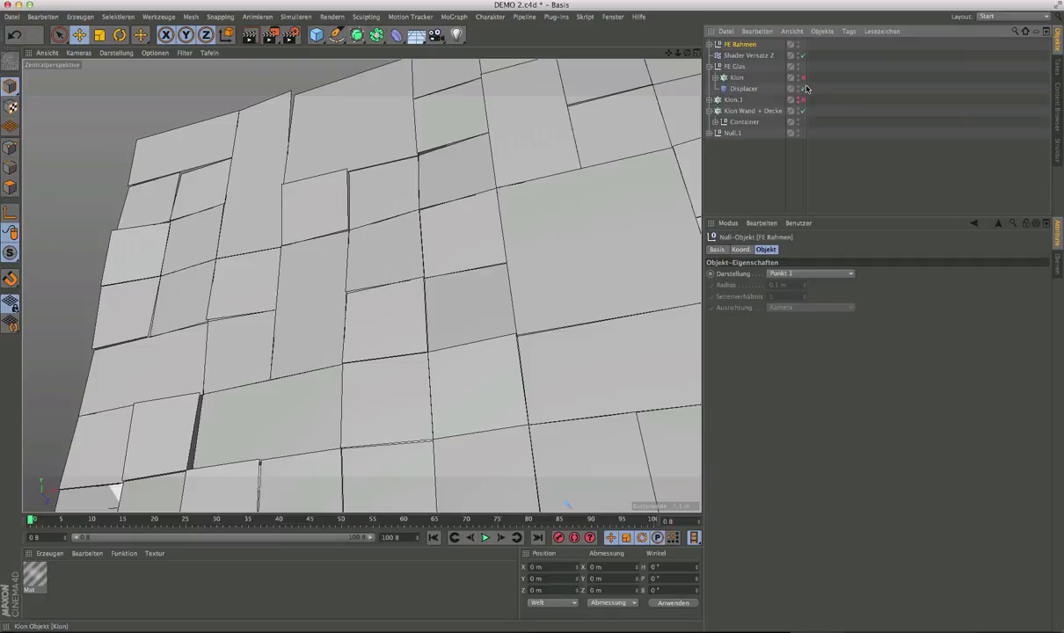
left_click(802, 78)
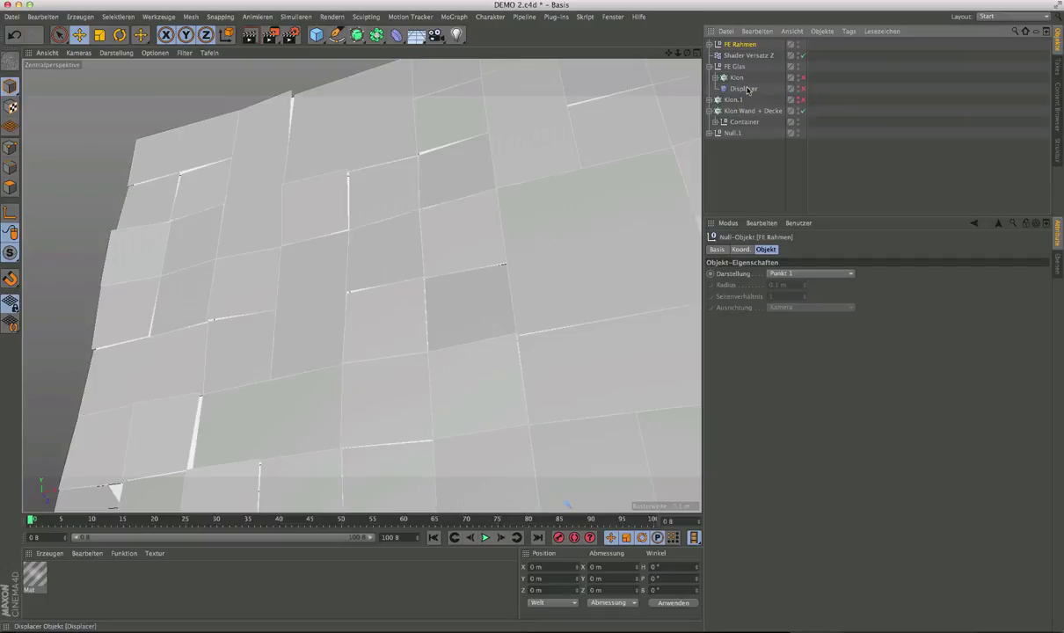
left_click(798, 67)
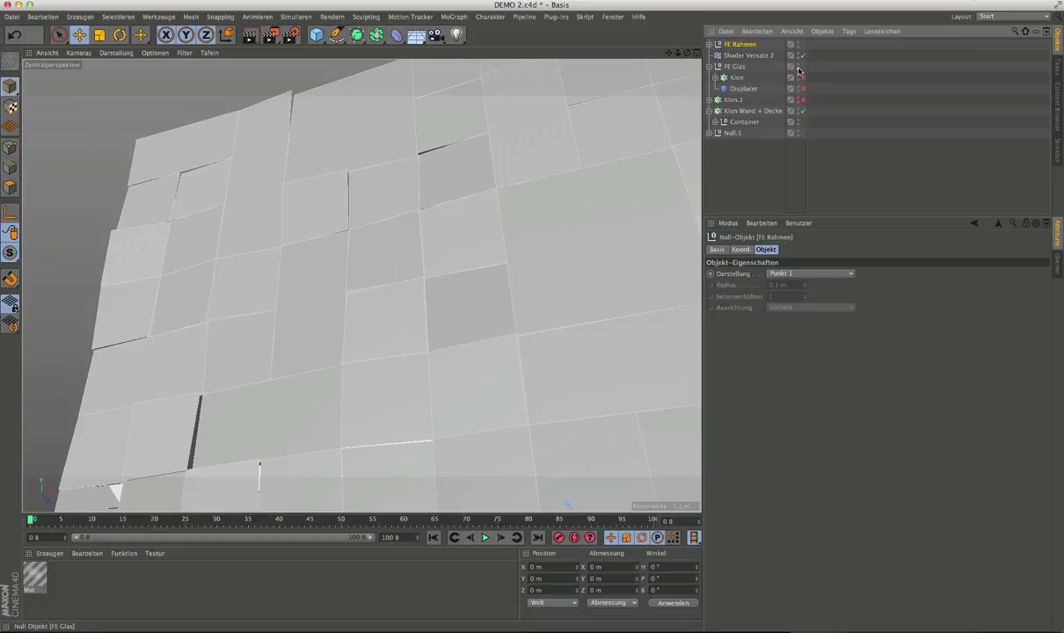
left_click(709, 67)
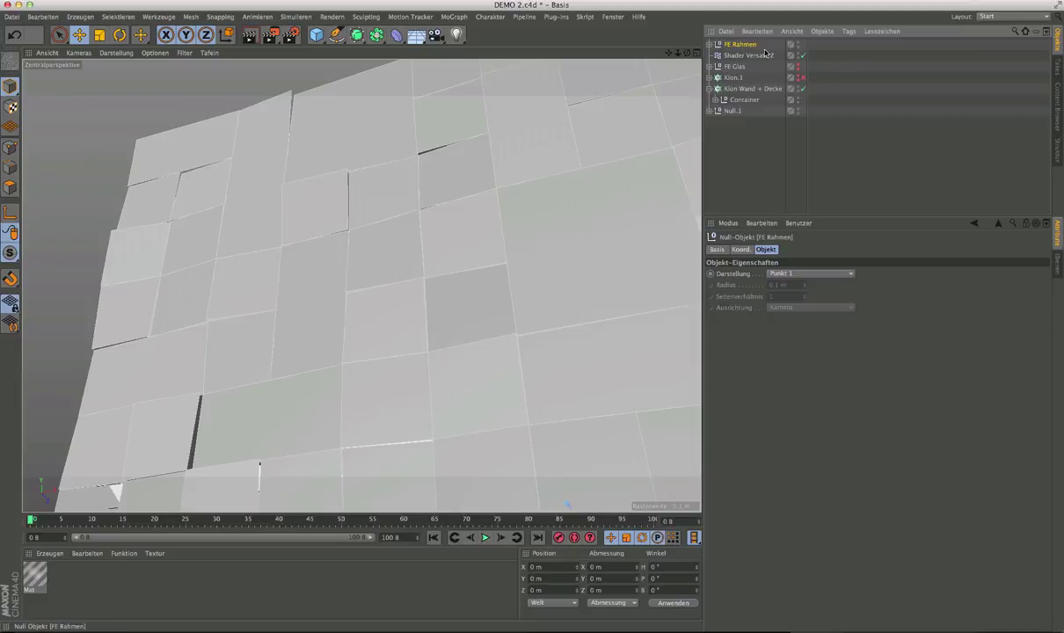
left_click(711, 46)
left_click(710, 45)
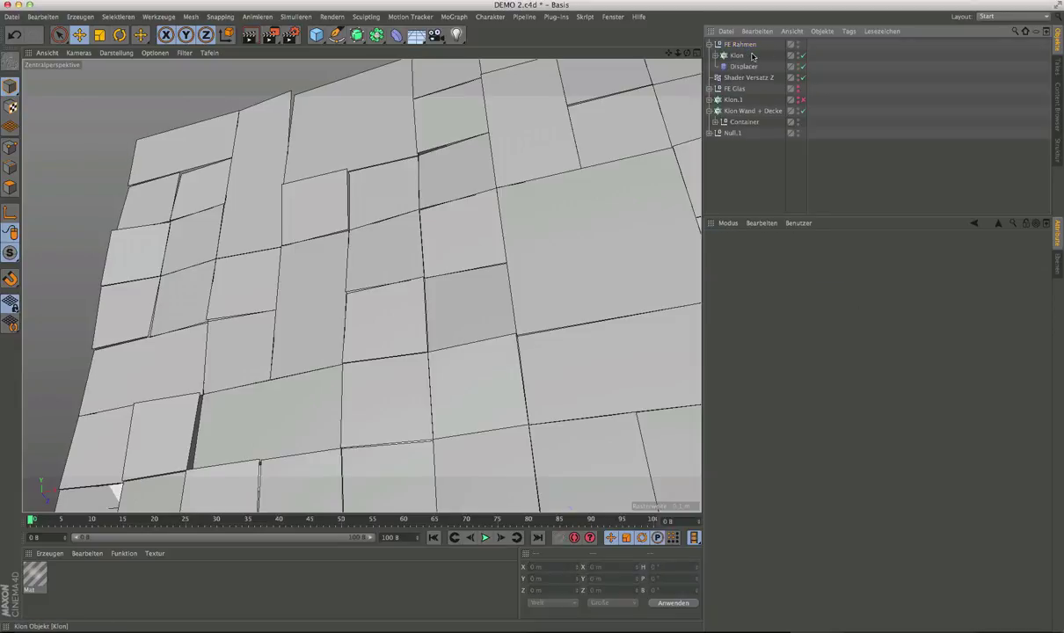
Switch off FE Rahmen's Displacer and pick one panel of the flat frame wall
left_click(803, 67)
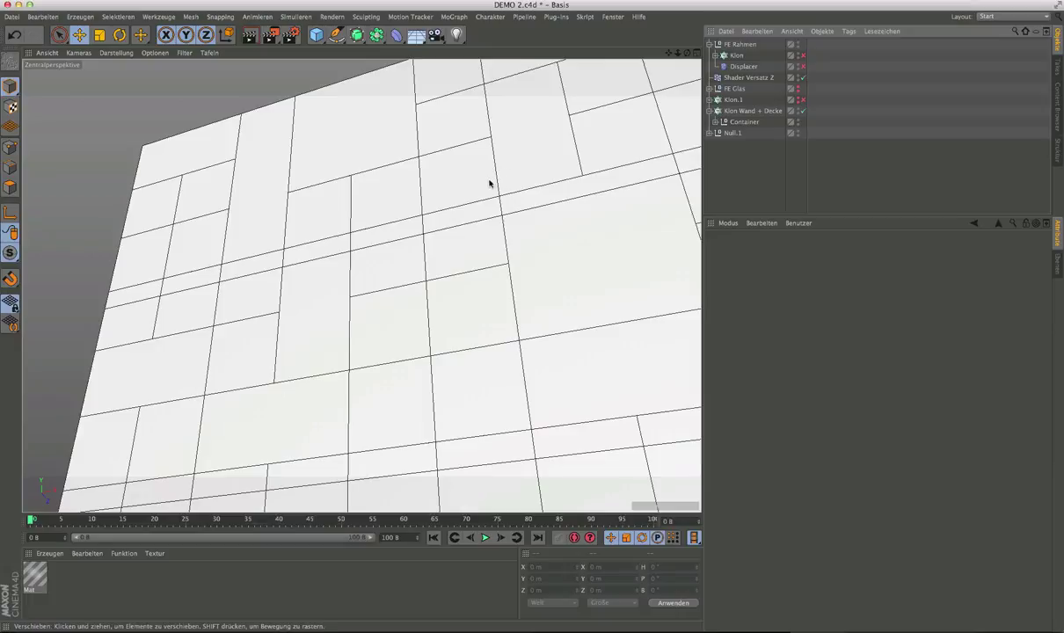
mouse_move(292, 174)
left_mouse_down("alt")
mouse_move(408, 234)
mouse_move(400, 283)
mouse_move(399, 247)
mouse_move(465, 352)
mouse_move(528, 354)
left_mouse_up("alt")
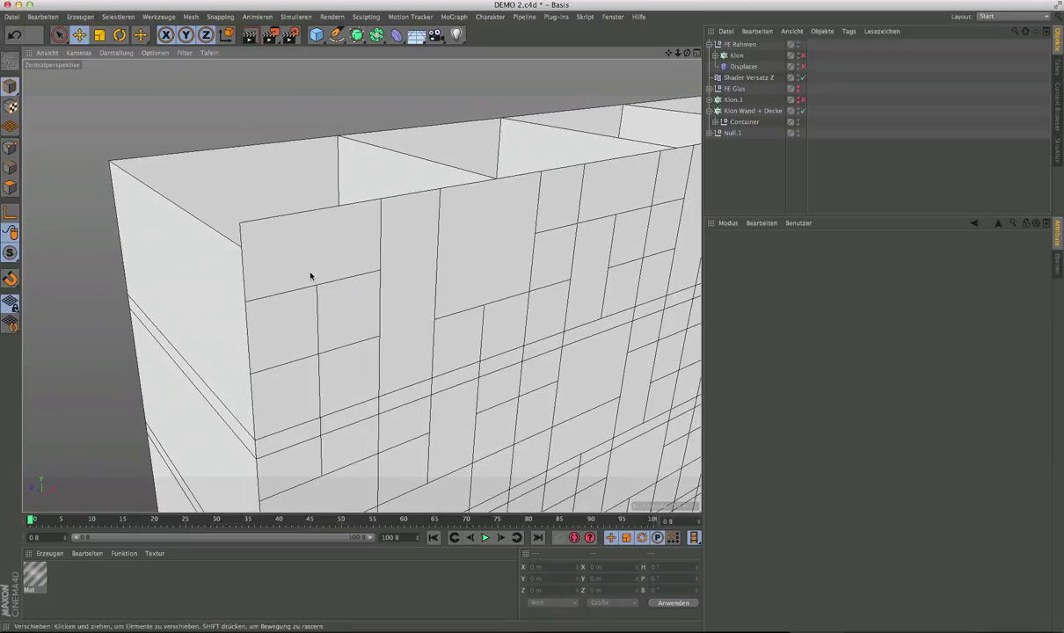
left_click(281, 244)
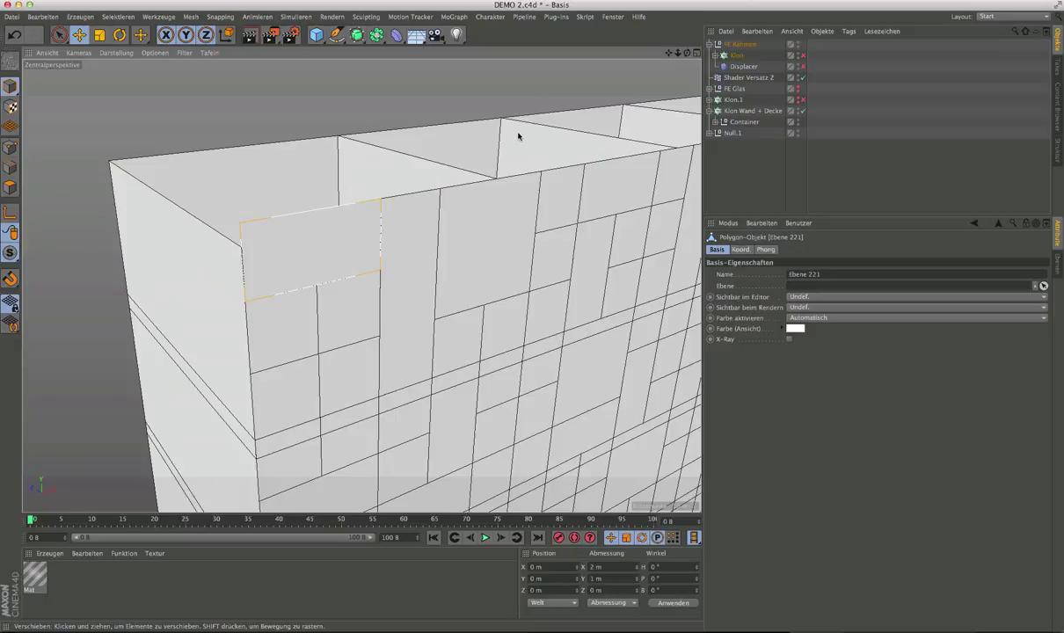
List the cloner's panels in a larger Object Manager and select all their edges
left_click(714, 55)
scroll(752, 132, "down", 5)
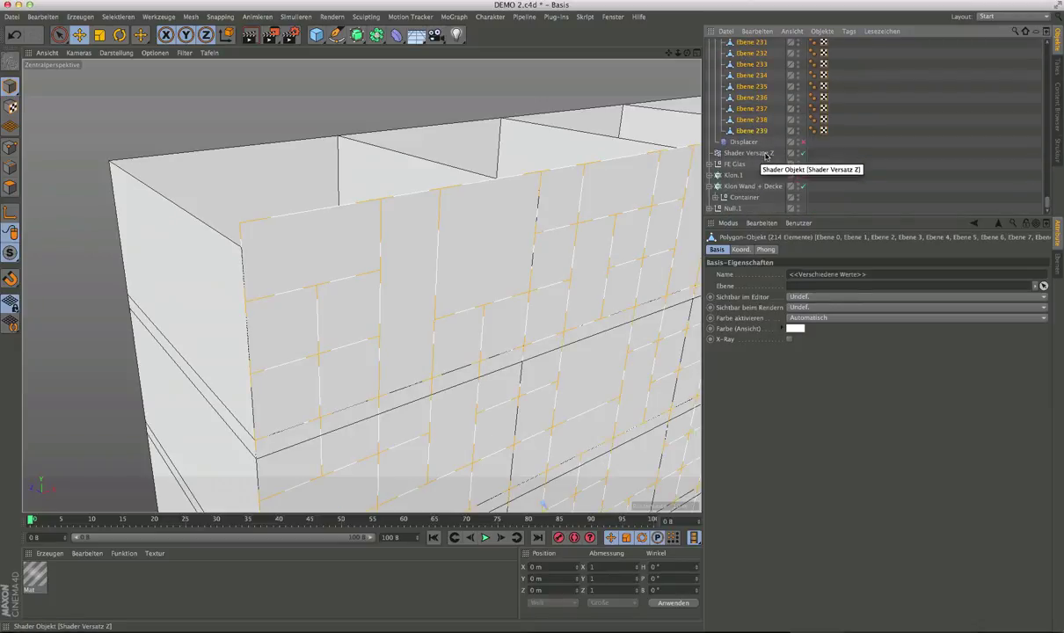
scroll(754, 141, "up", 20)
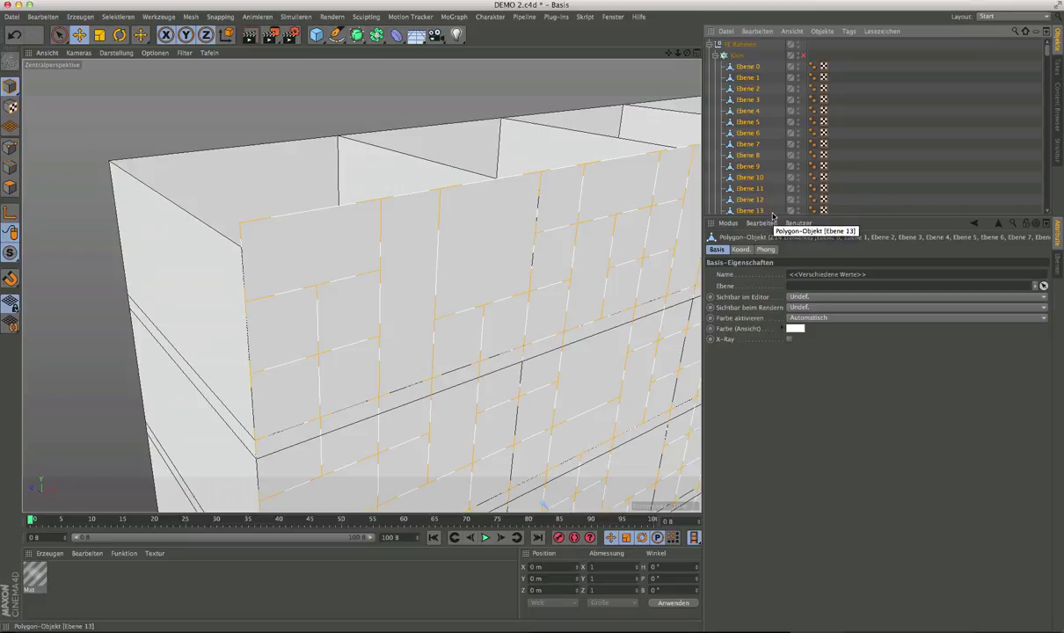
left_click_drag(730, 217, 765, 335)
left_click_drag(796, 481, 765, 514)
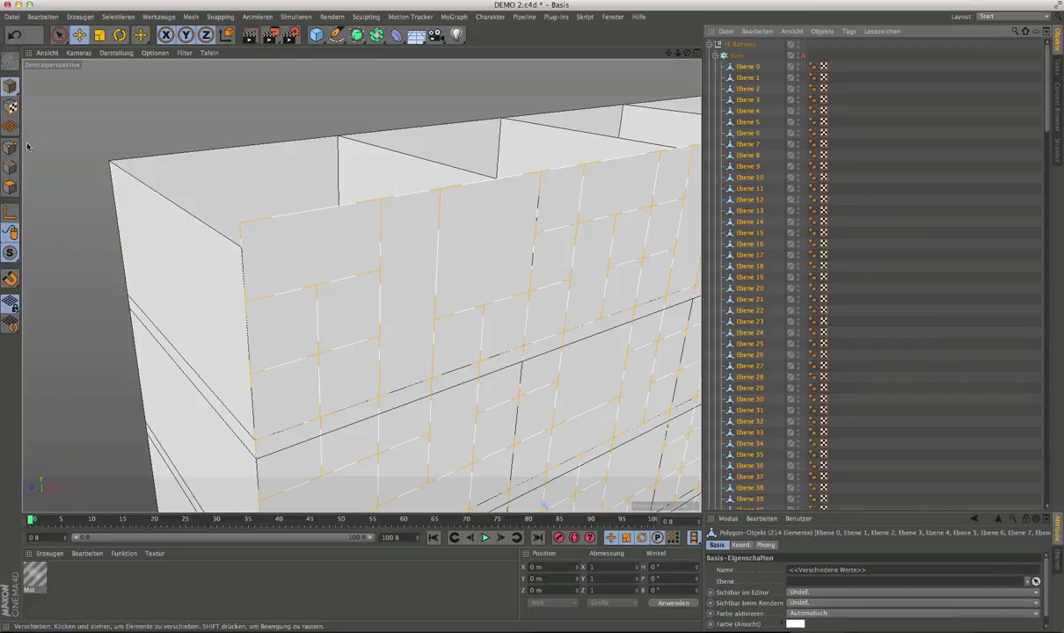
left_click(11, 167)
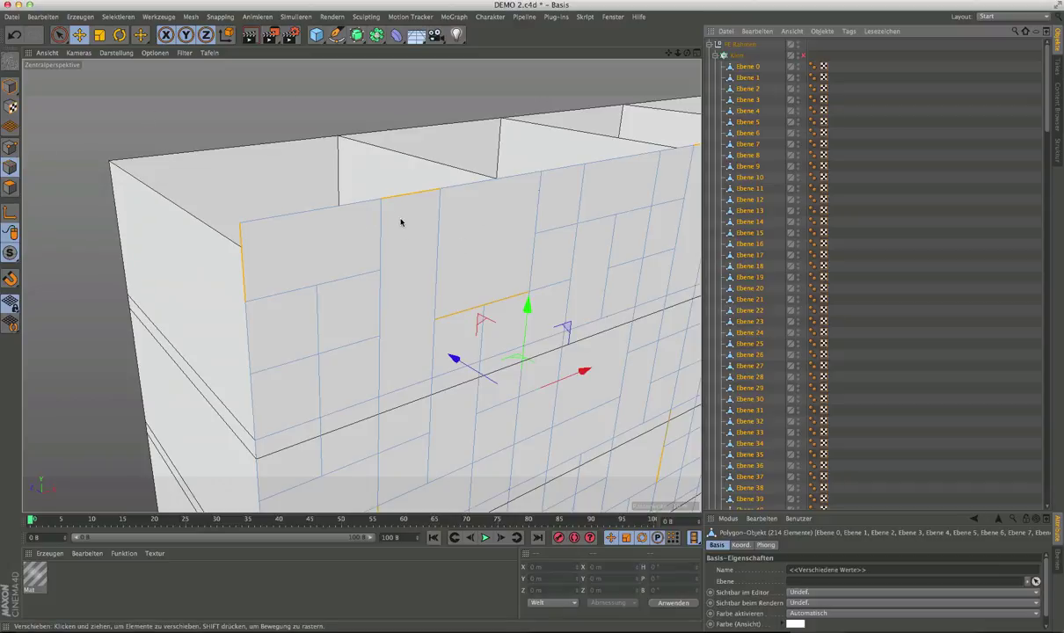
key("ctrl+a")
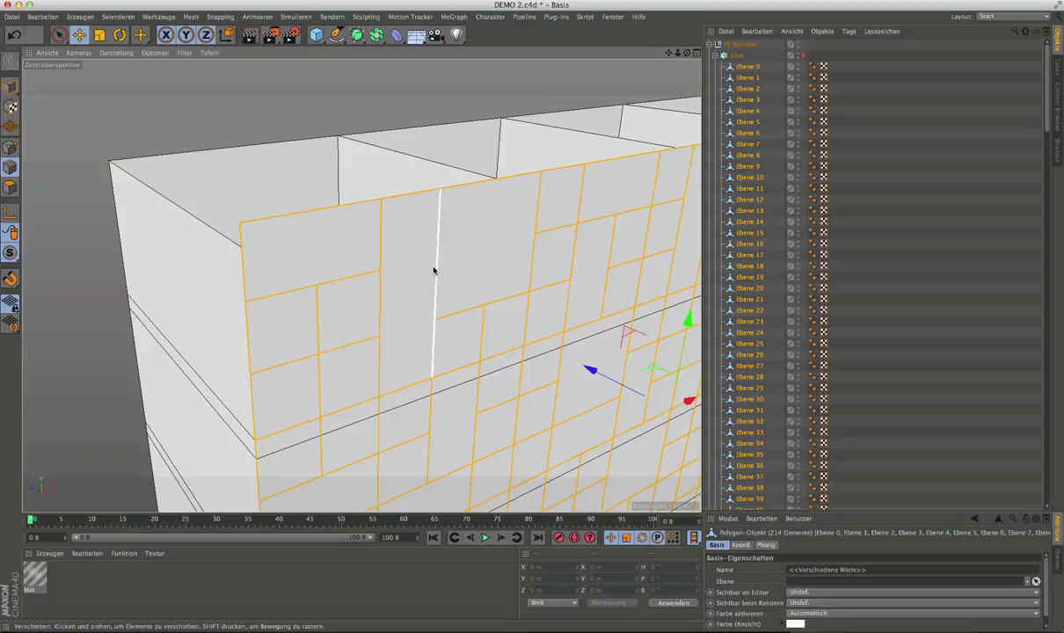
Extrude the frame planes' edges with a 0.3 m offset and a 90° edge angle
right_click(316, 236)
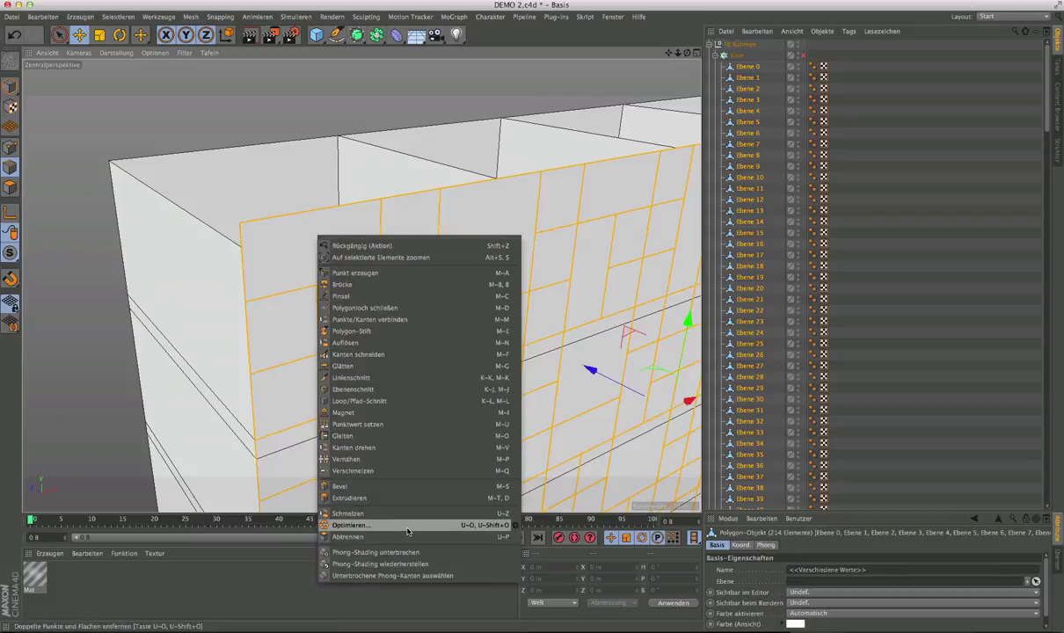
left_click(365, 498)
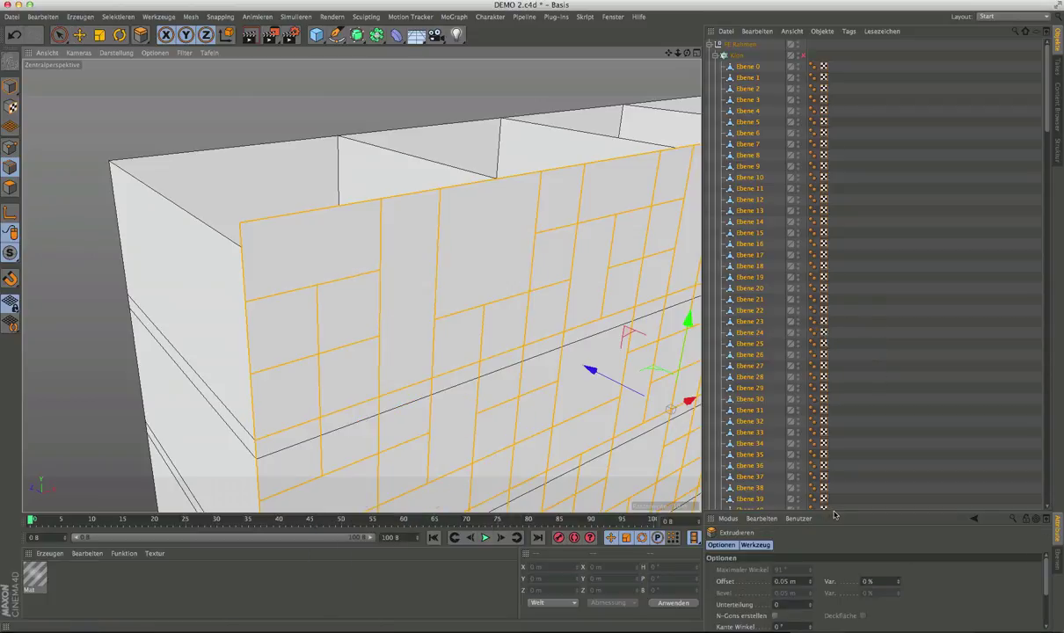
left_click_drag(835, 515, 782, 390)
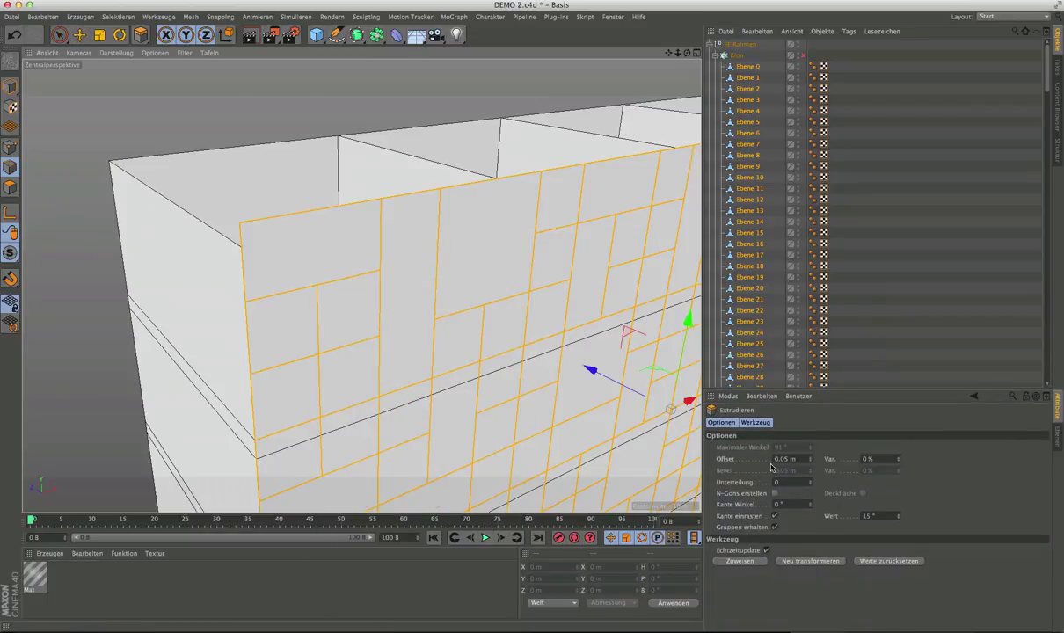
left_click(783, 459)
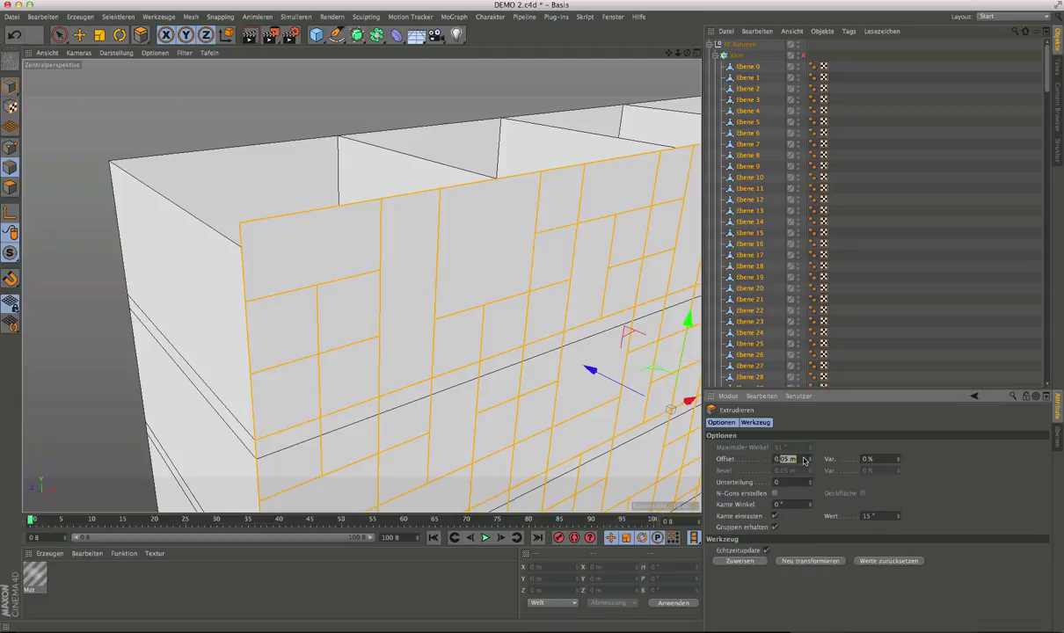
type("0.3")
key("Return")
left_click(790, 505)
type("90")
key("Return")
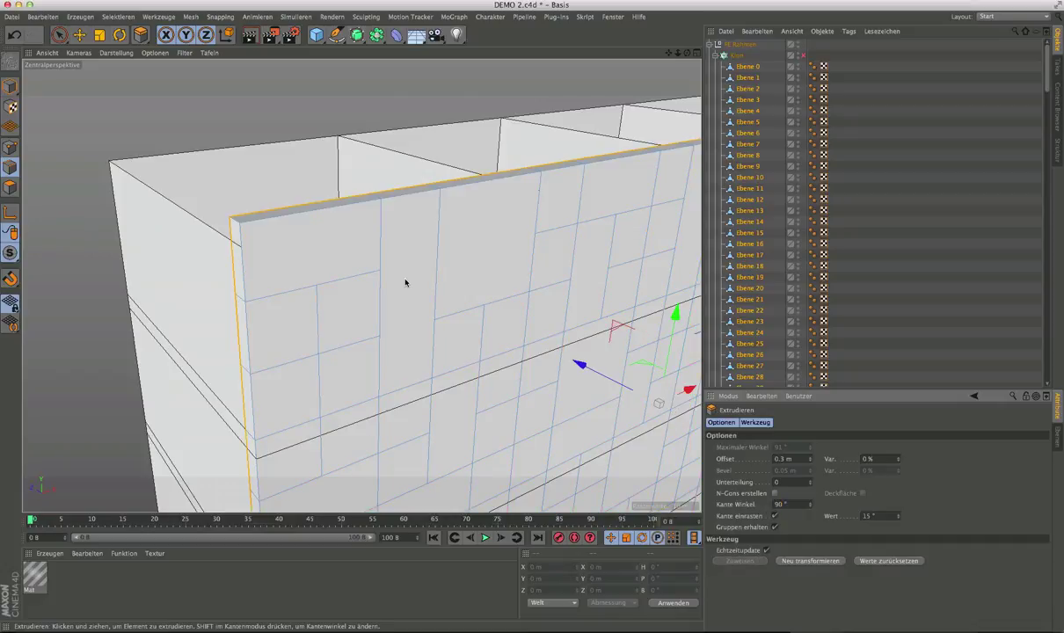
In Polygon mode, rectangle-select all frame polygons from the maximized Top view
mouse_move(321, 237)
left_mouse_down("alt")
mouse_move(547, 255)
mouse_move(340, 254)
mouse_move(321, 235)
mouse_move(318, 244)
left_mouse_up("alt")
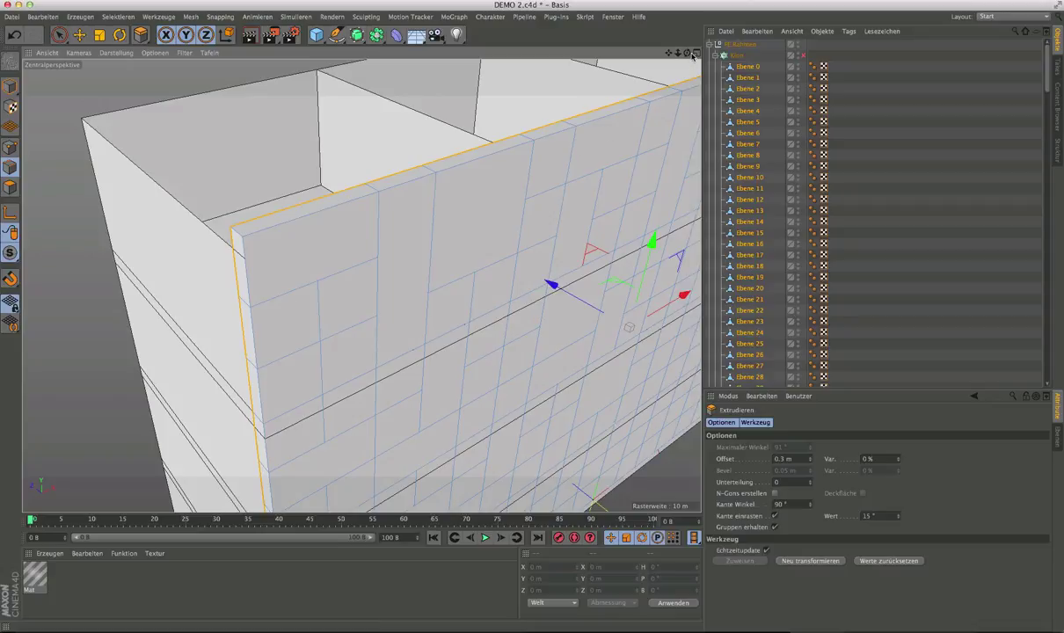
left_click(695, 53)
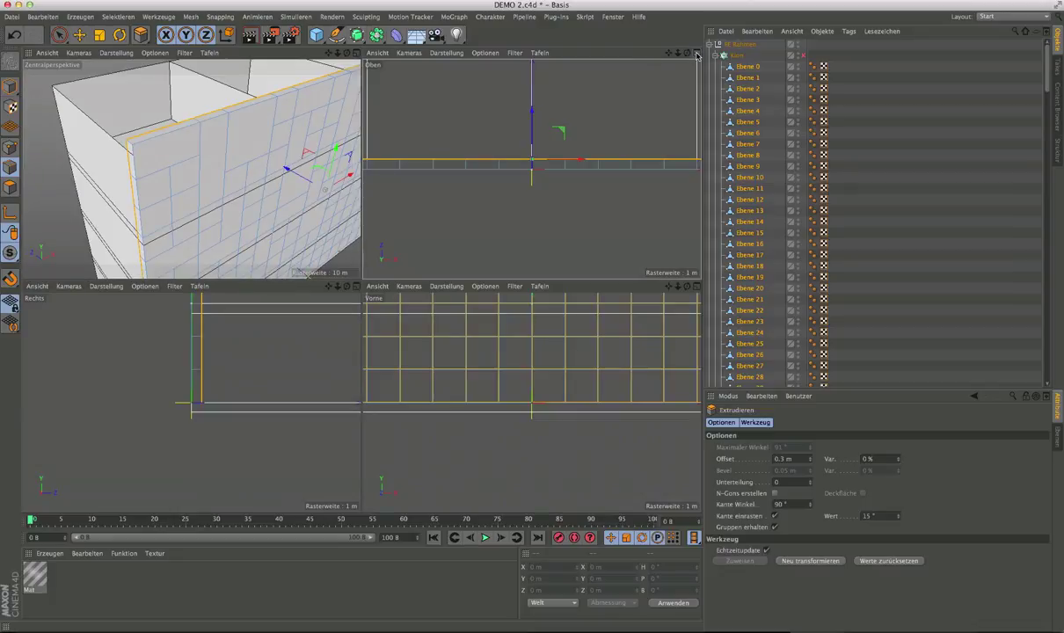
left_click(696, 55)
scroll(387, 233, "down", 3)
scroll(387, 230, "up", 3)
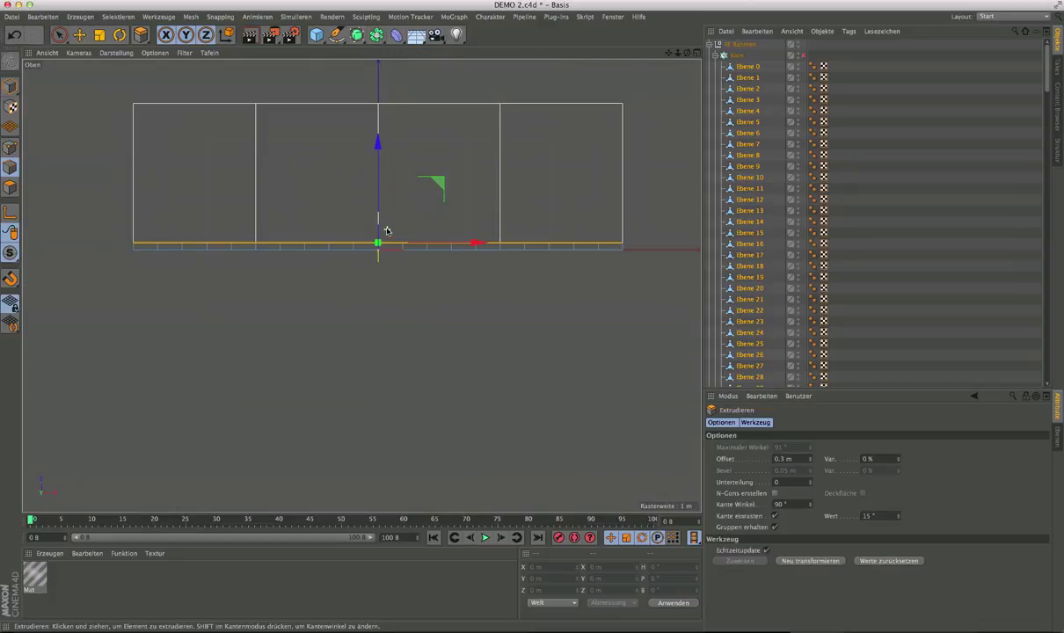
left_click(9, 188)
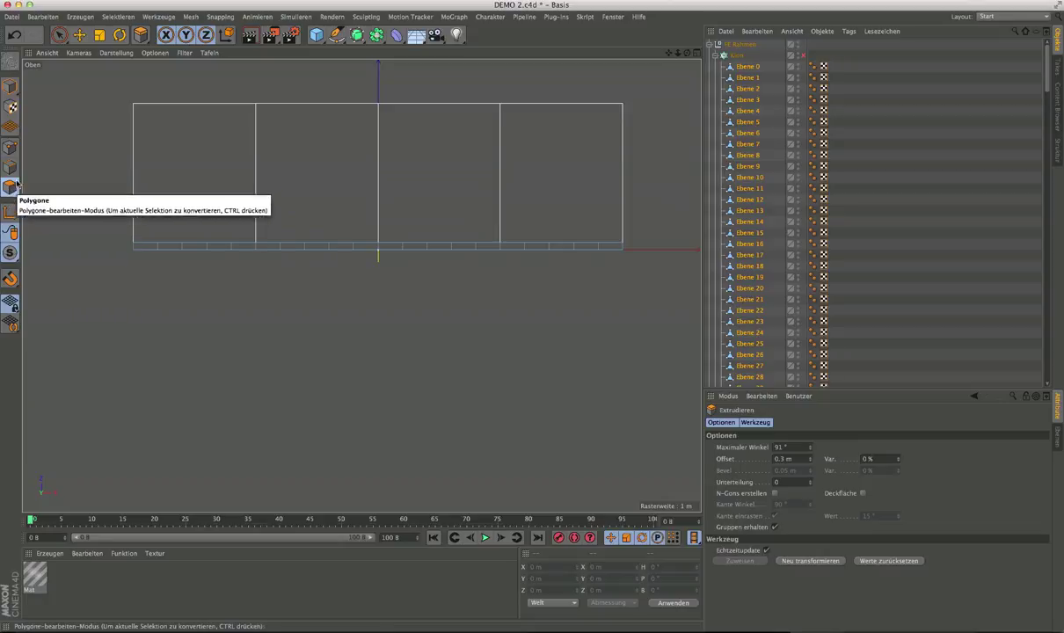
left_click(59, 35)
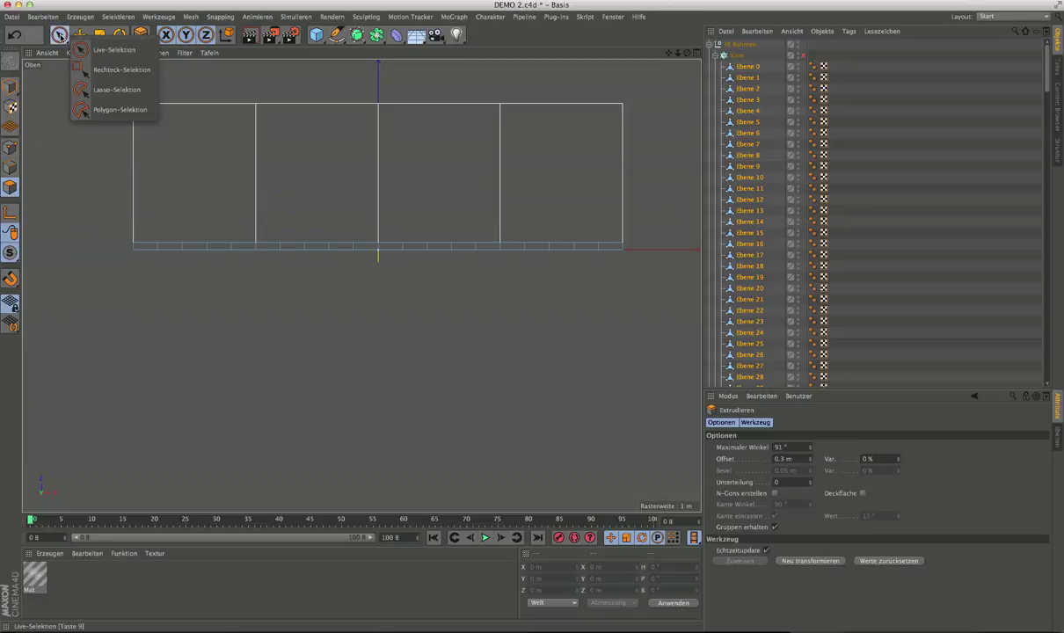
left_click(127, 70)
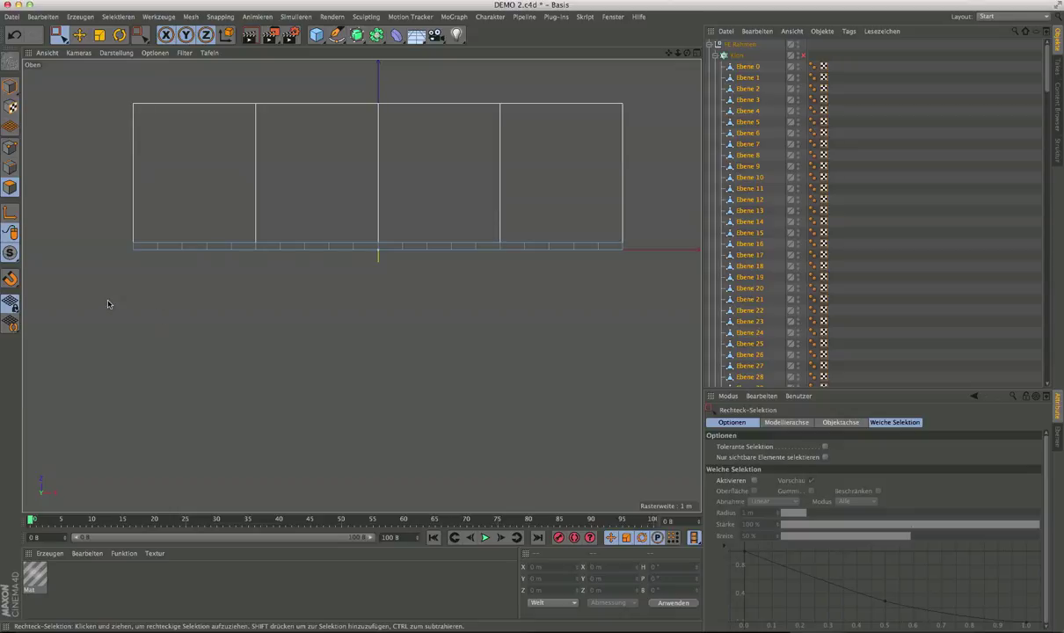
left_click_drag(98, 301, 667, 249)
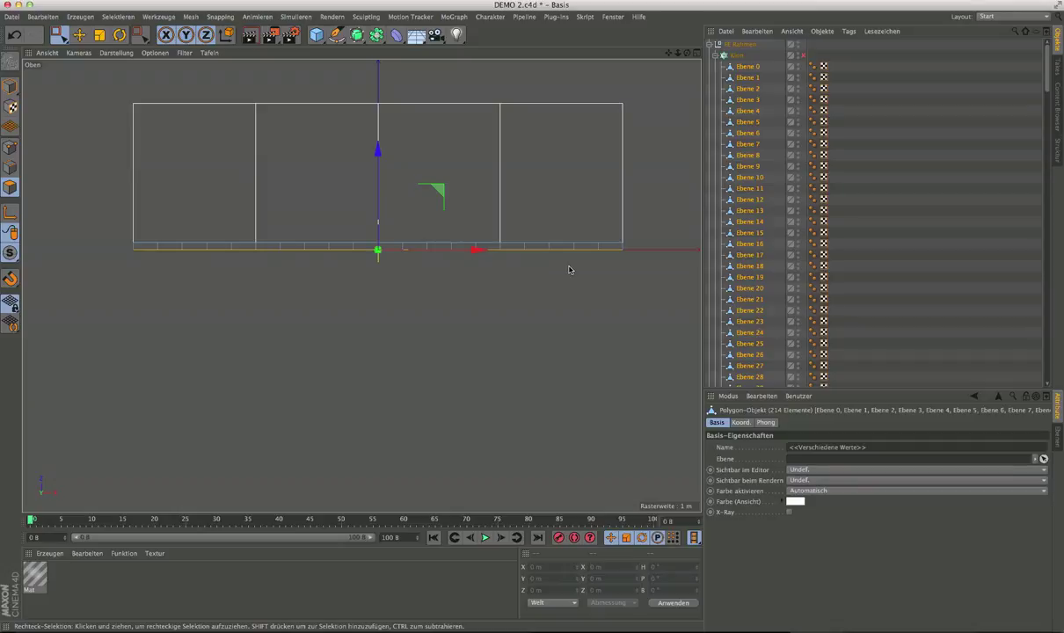
Inspect the extruded frame grid in perspective, collapse the Ebene list, and bring up the Simulate menu
left_click(695, 55)
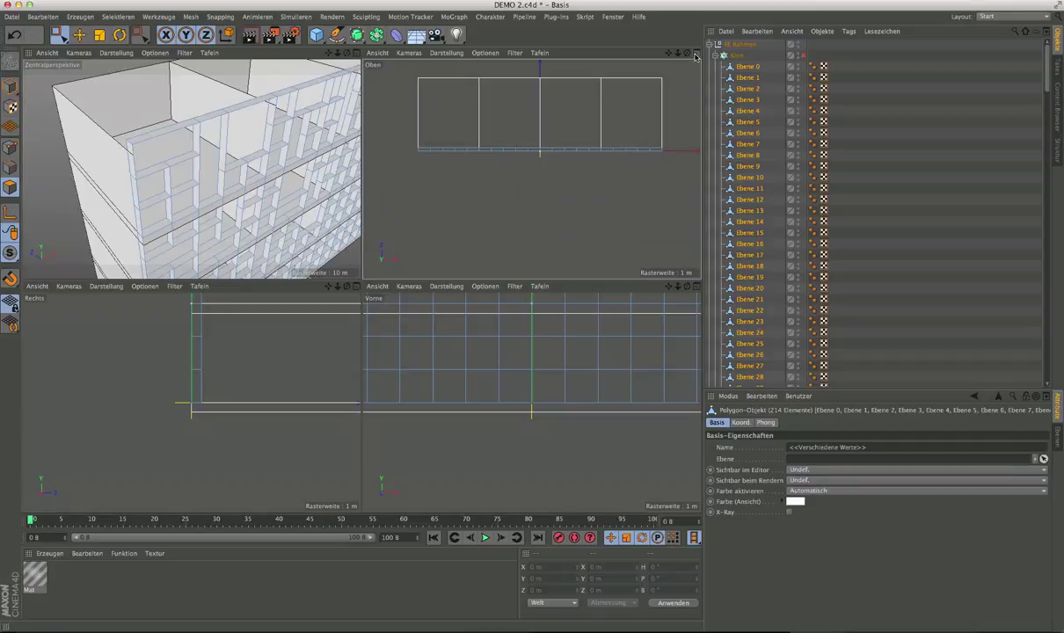
scroll(166, 173, "up", 3)
mouse_move(120, 163)
left_mouse_down("alt")
mouse_move(169, 172)
mouse_move(176, 152)
left_mouse_up("alt")
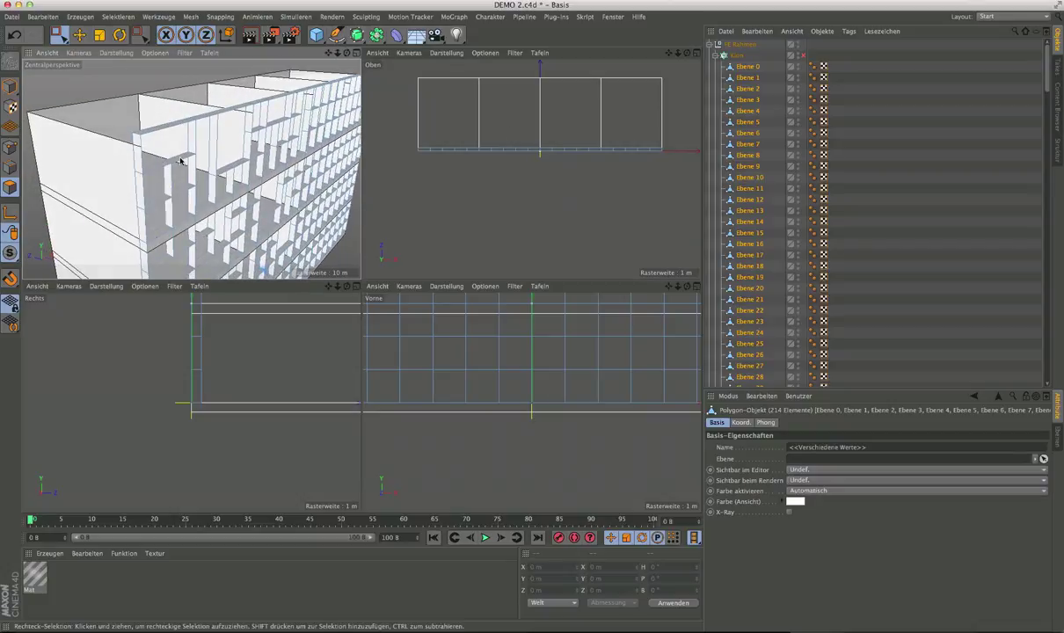
scroll(179, 152, "up", 2)
scroll(179, 152, "up", 2)
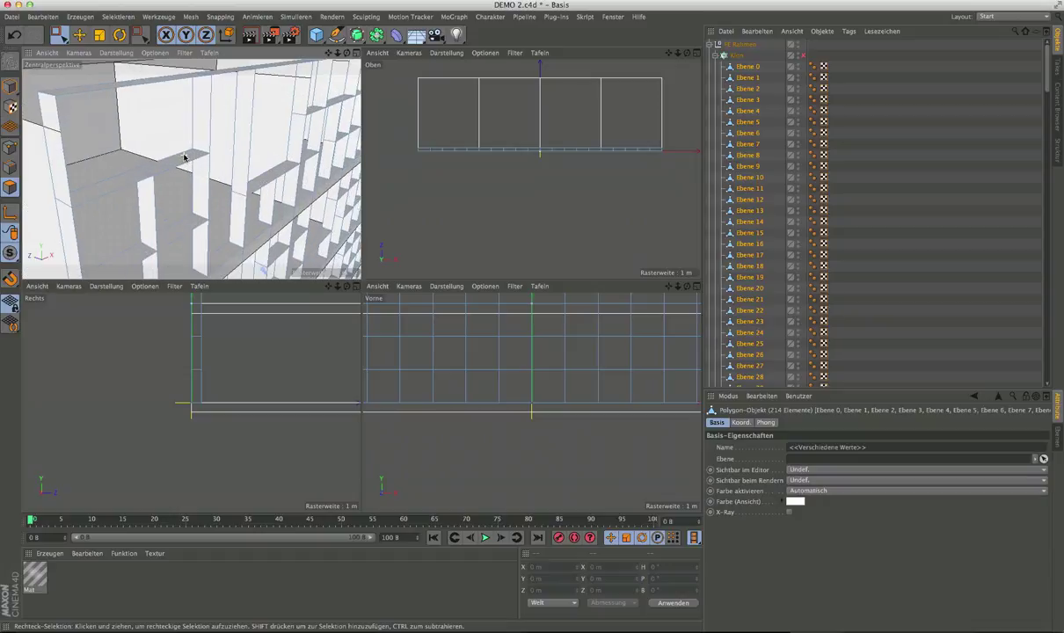
scroll(228, 194, "up", 2)
scroll(237, 202, "up", 1)
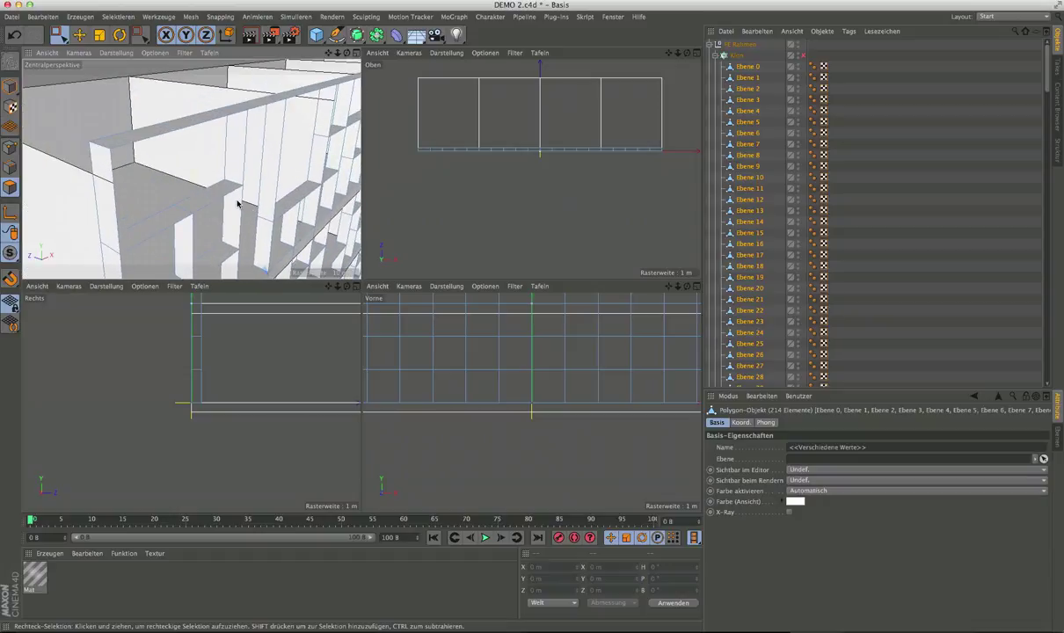
middle_click(226, 194)
left_click(710, 45)
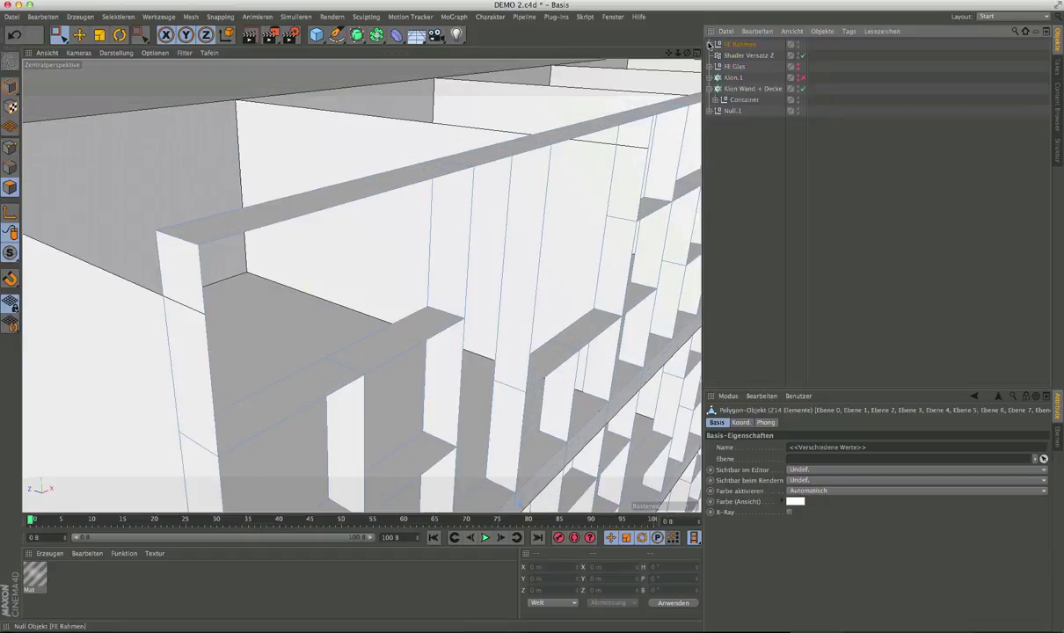
mouse_move(463, 182)
left_mouse_down("alt")
mouse_move(435, 201)
mouse_move(456, 197)
mouse_move(456, 184)
left_mouse_up("alt")
scroll(325, 239, "down", 2)
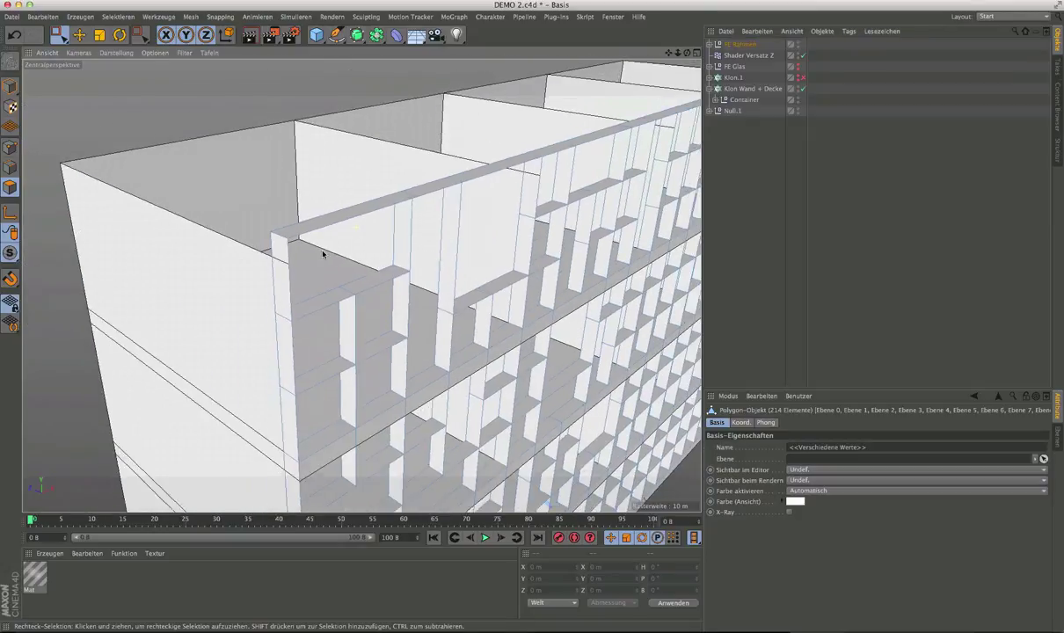
scroll(413, 264, "down", 1)
scroll(350, 250, "down", 1)
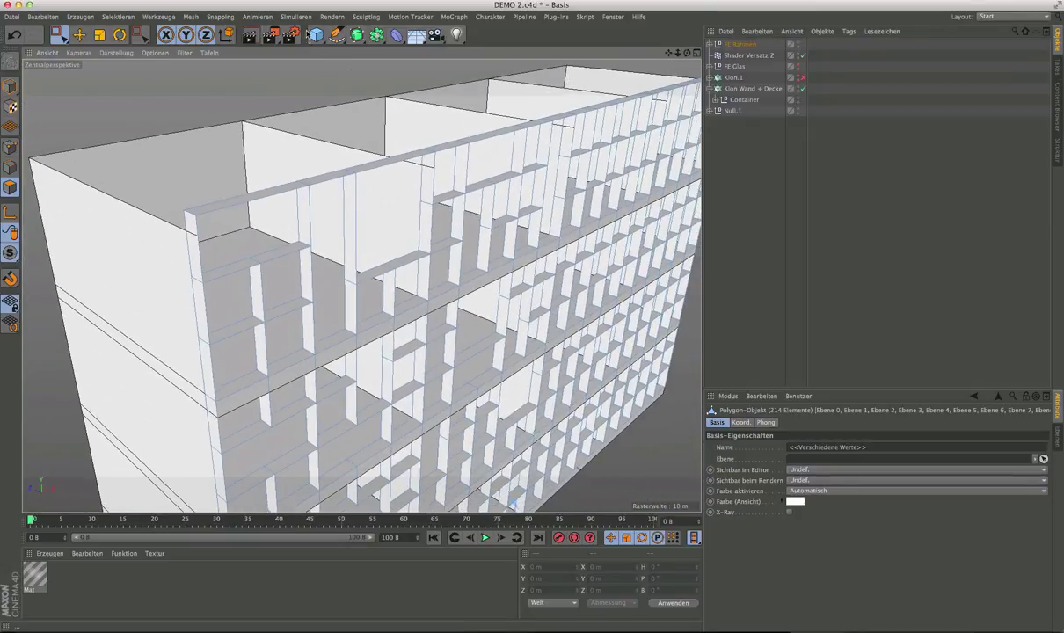
left_click(293, 16)
mouse_move(297, 33)
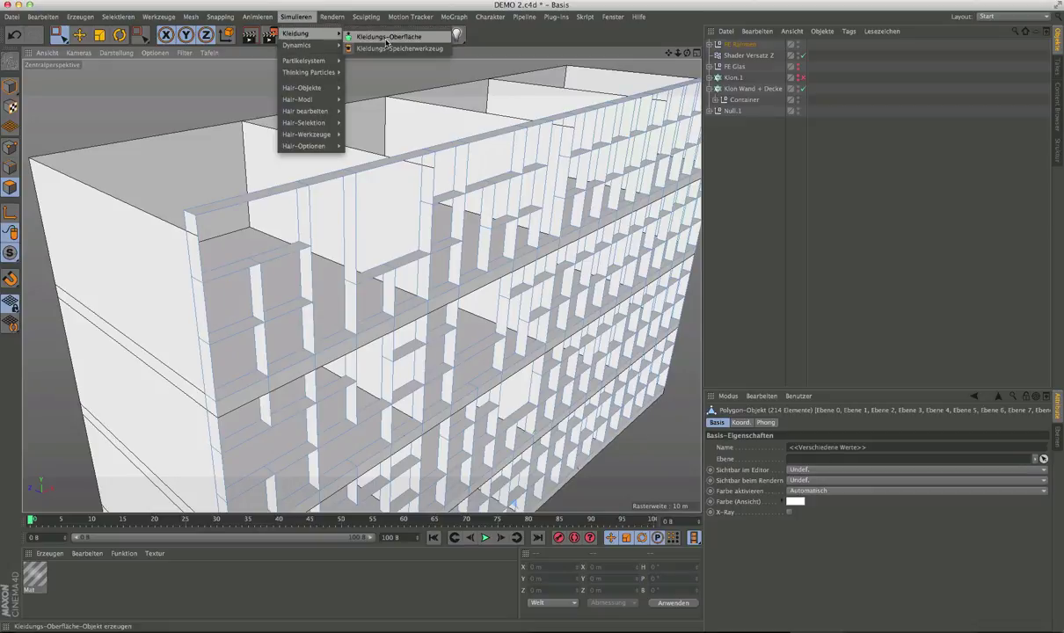
Add a Cloth Surface (Kleidungs-Oberfläche) for FE Rahmen with thickness 0.06 m and subdivision 0
left_click(406, 41, "alt")
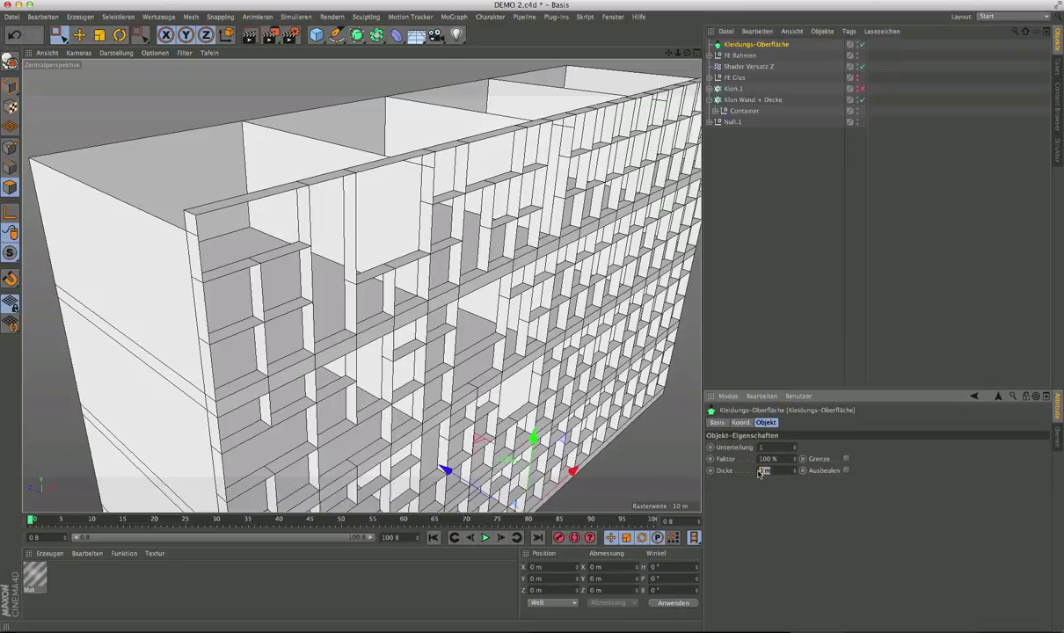
left_click(785, 473)
key("BackSpace")
double_click(775, 449)
left_click(727, 56)
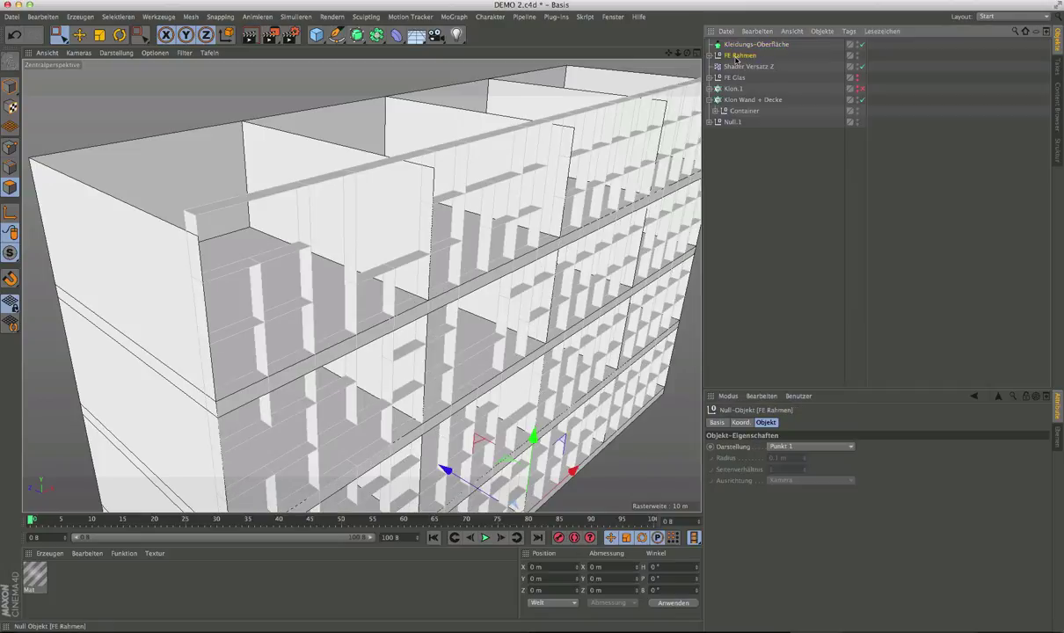
Expand FE Rahmen > Klon in the Object Manager to reveal the Displacer
left_click(710, 56)
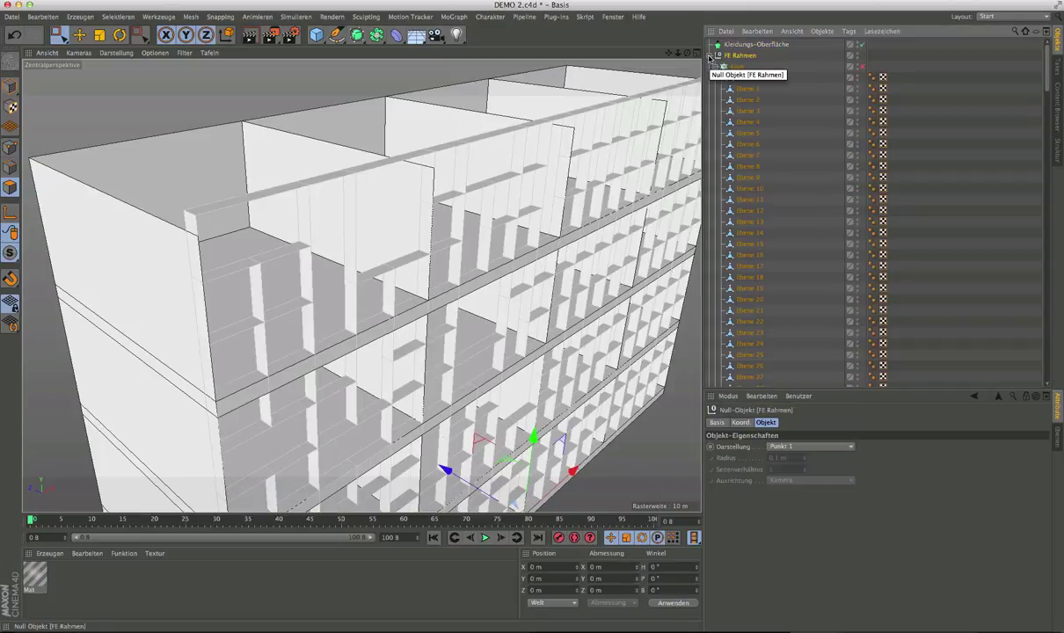
left_click(710, 57)
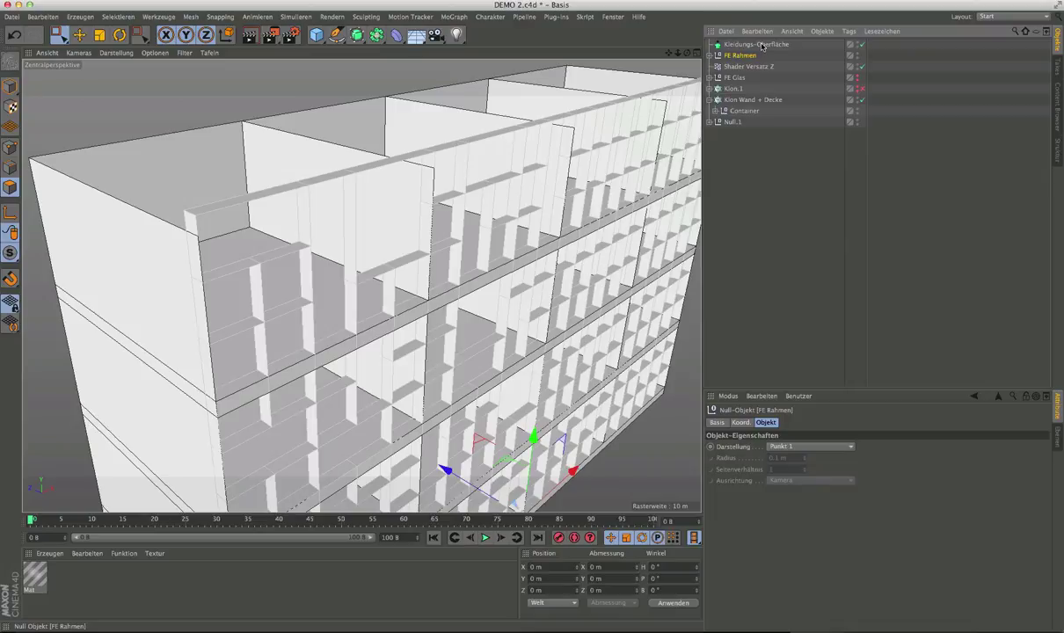
left_click(710, 55)
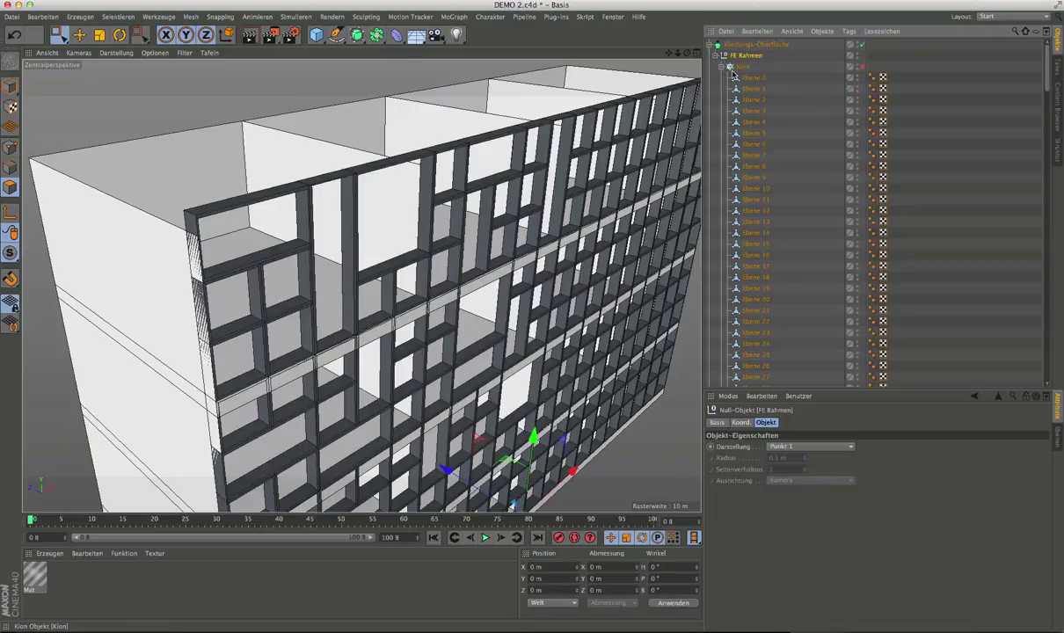
left_click(721, 67)
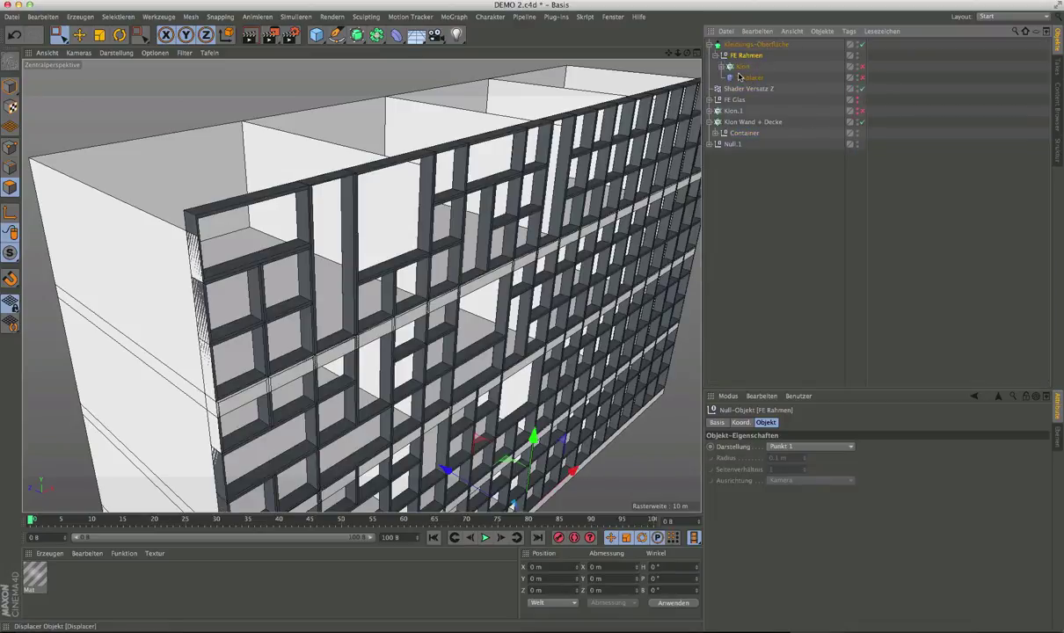
scroll(365, 268, "up", 2)
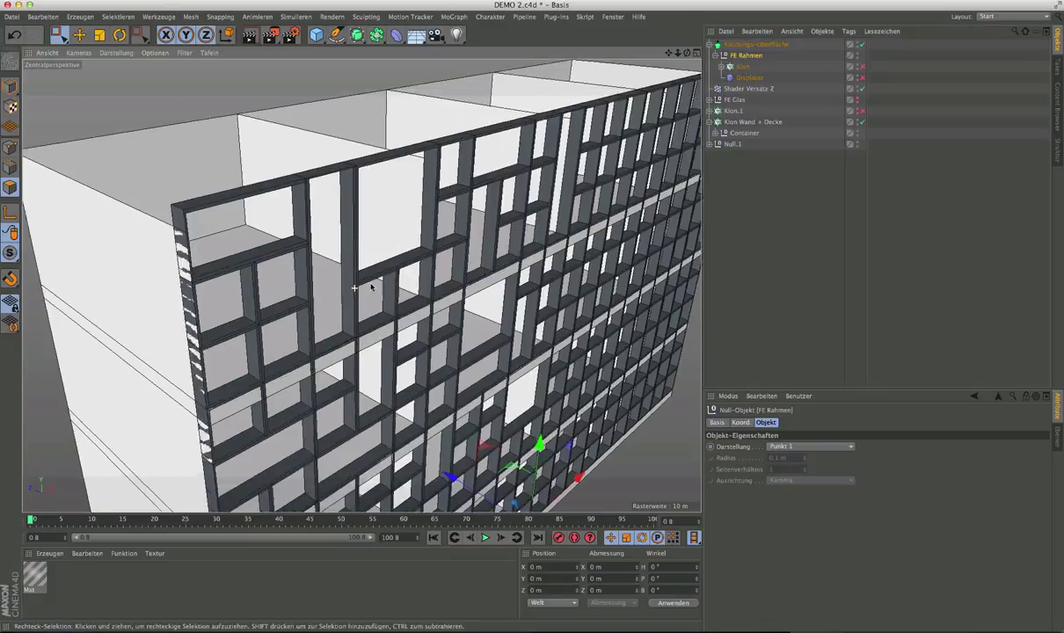
scroll(371, 287, "up", 3)
scroll(363, 265, "up", 2)
scroll(278, 230, "up", 2)
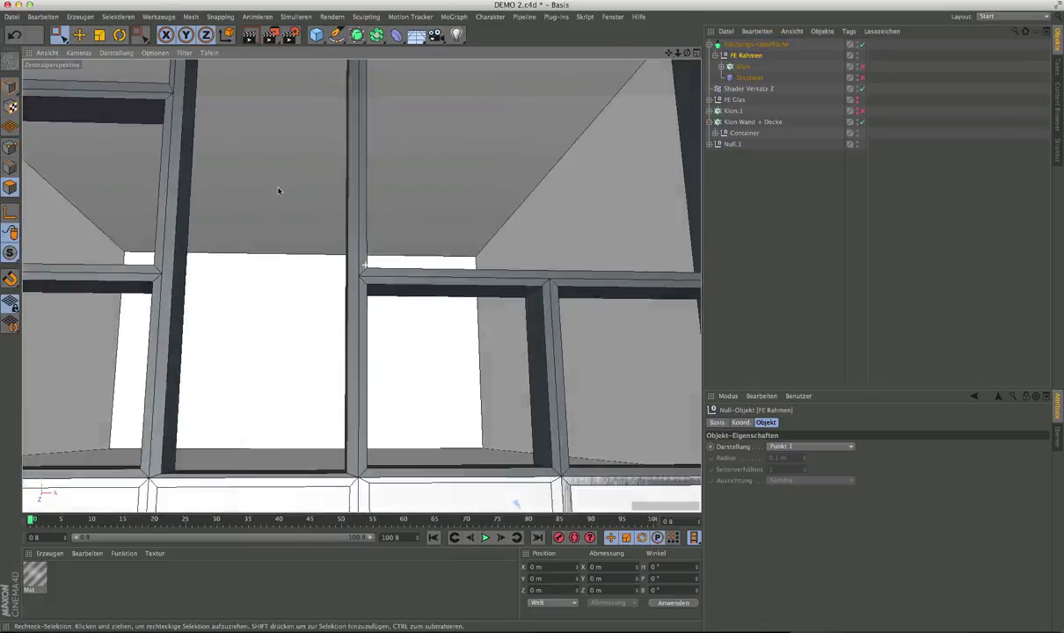
Enable the Displacer so the frames warp, orbiting to view the frame wall
mouse_move(278, 191)
left_mouse_down("alt")
mouse_move(326, 190)
mouse_move(344, 257)
mouse_move(335, 276)
mouse_move(371, 274)
mouse_move(309, 313)
left_mouse_up("alt")
scroll(371, 274, "down", 5)
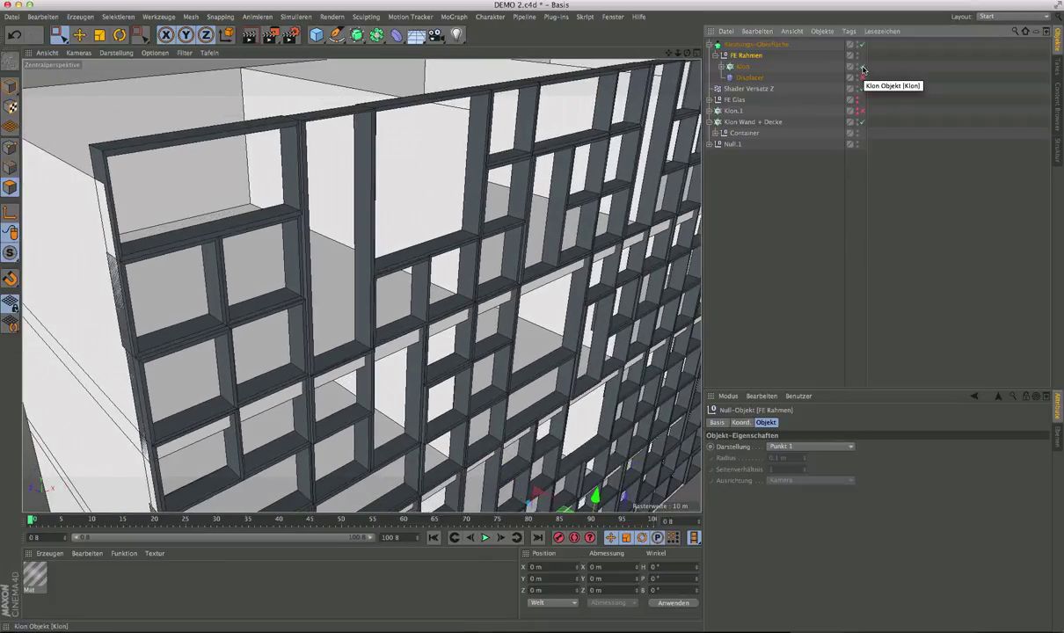
scroll(304, 246, "up", 5)
scroll(330, 240, "up", 2)
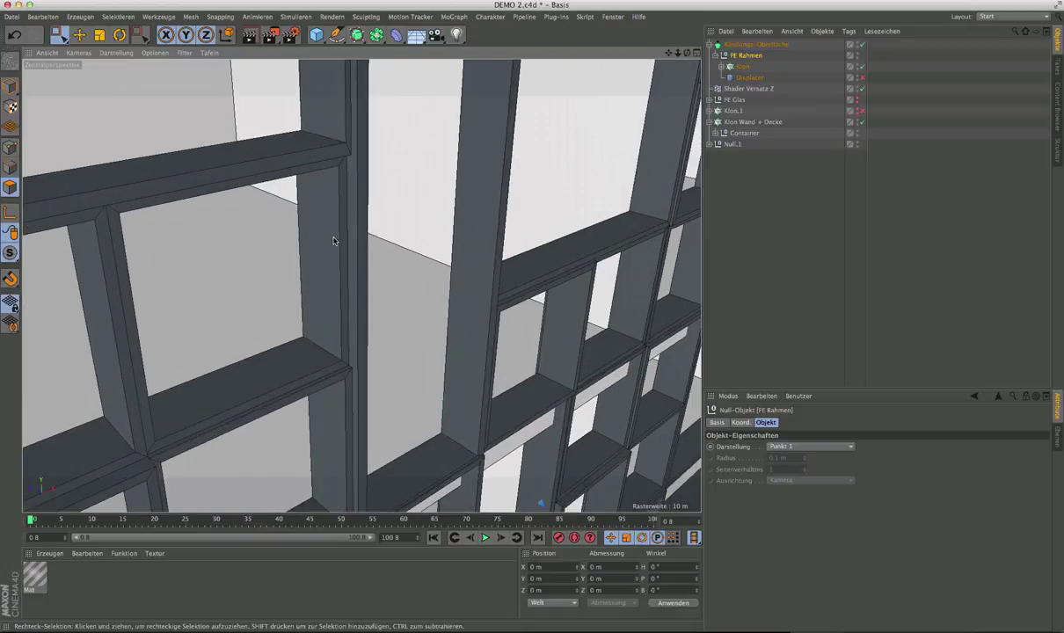
mouse_move(334, 240)
left_mouse_down("alt")
mouse_move(358, 156)
mouse_move(660, 88)
left_mouse_up("alt")
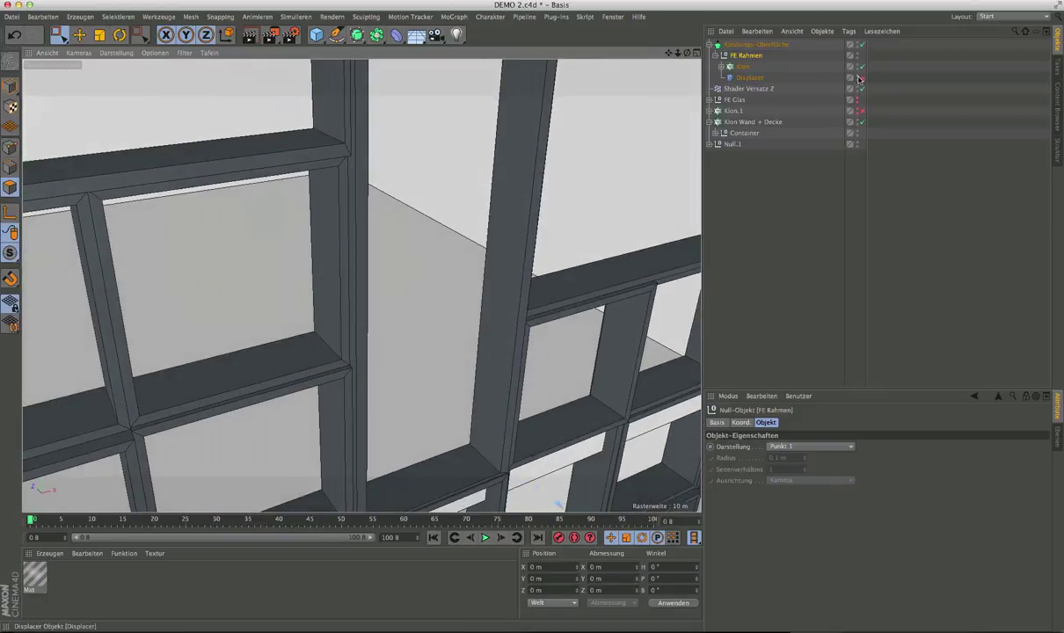
left_click(860, 78)
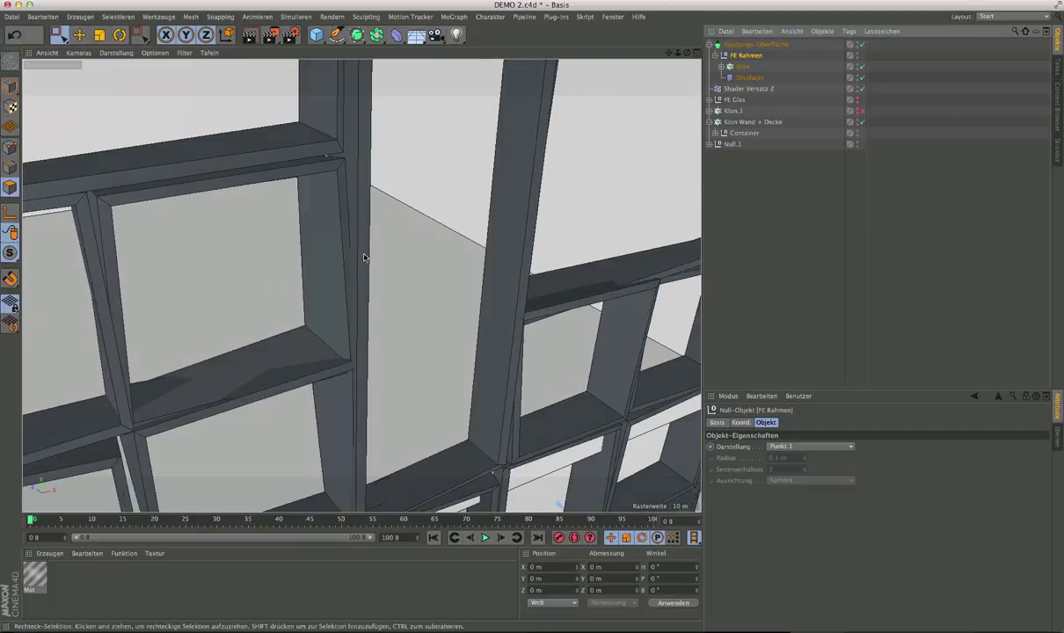
mouse_move(302, 199)
left_mouse_down("alt")
mouse_move(271, 194)
mouse_move(304, 194)
mouse_move(309, 215)
mouse_move(295, 223)
mouse_move(380, 219)
left_mouse_up("alt")
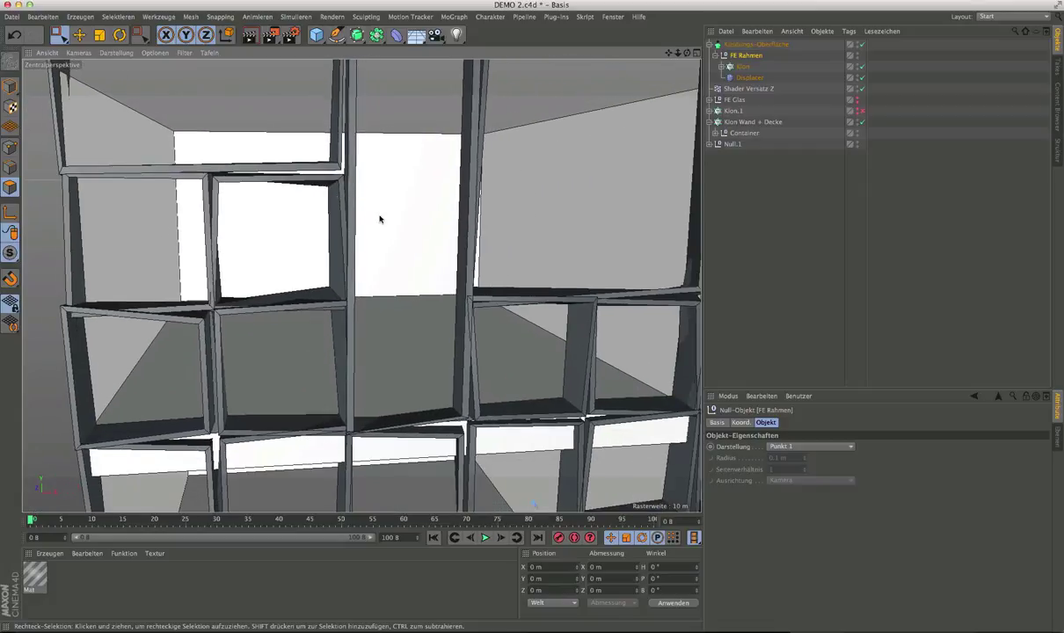
Set the frame Displacer's direction to Ebene along +Z and orbit to inspect the frames
left_click(749, 77)
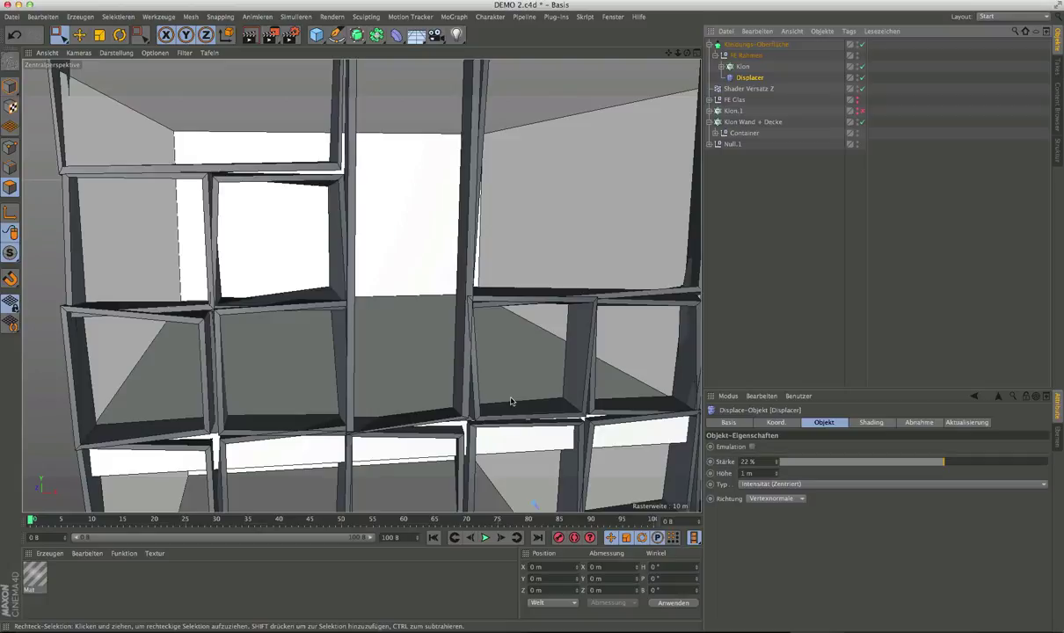
left_click(776, 499)
left_click(770, 533)
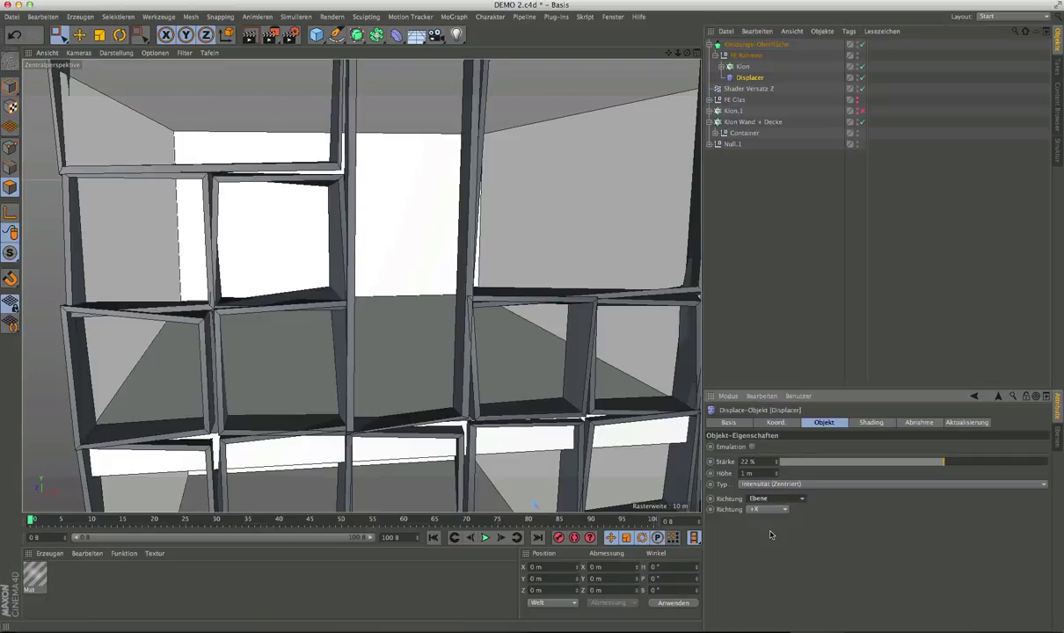
left_click(769, 509)
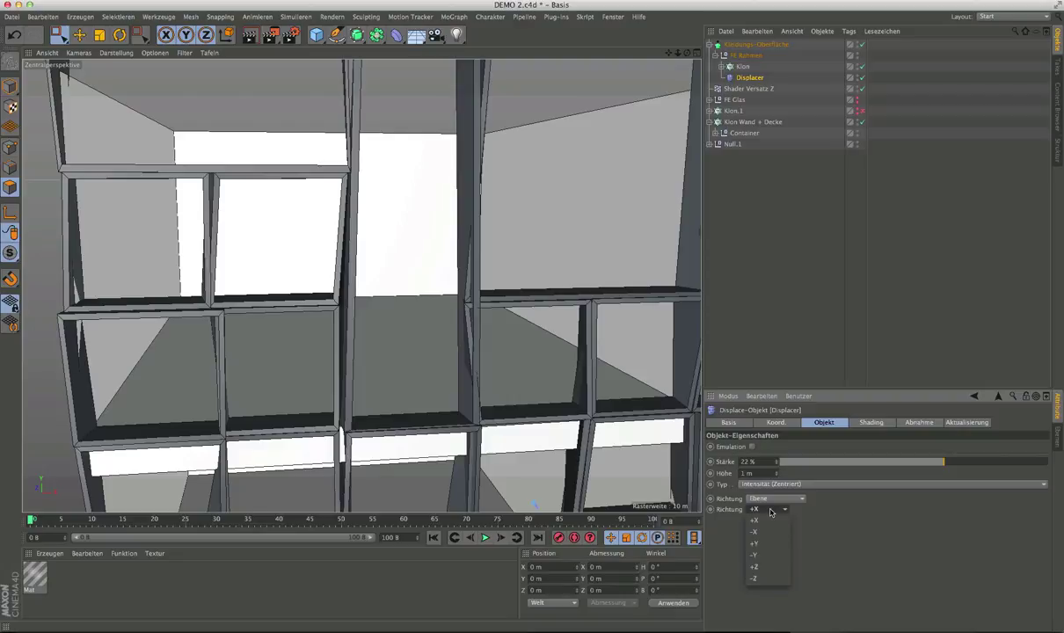
left_click(771, 566)
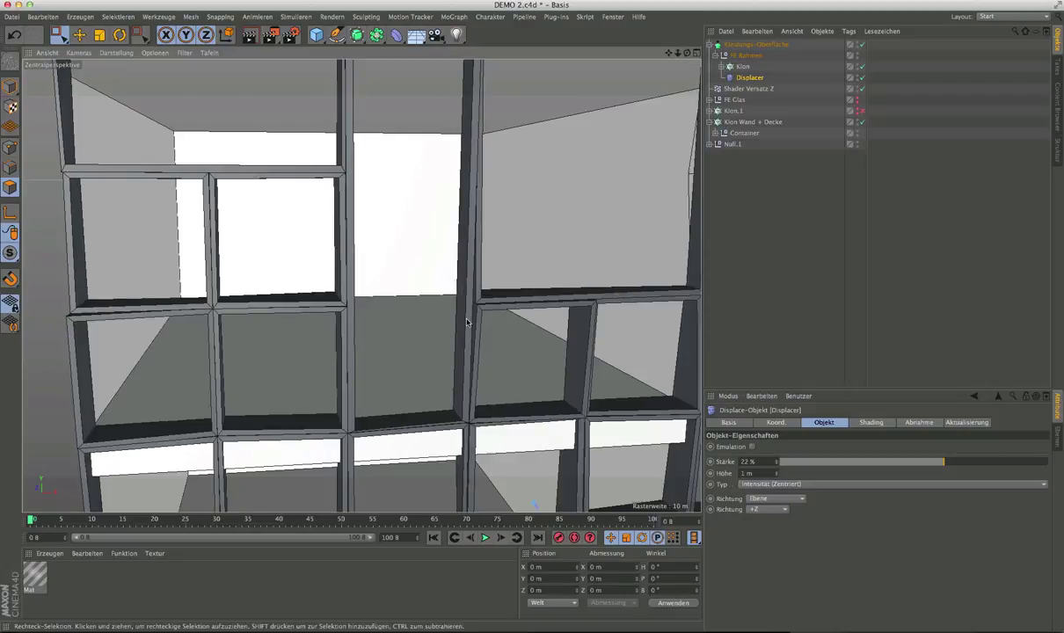
left_click_drag(442, 305, 478, 307, "alt")
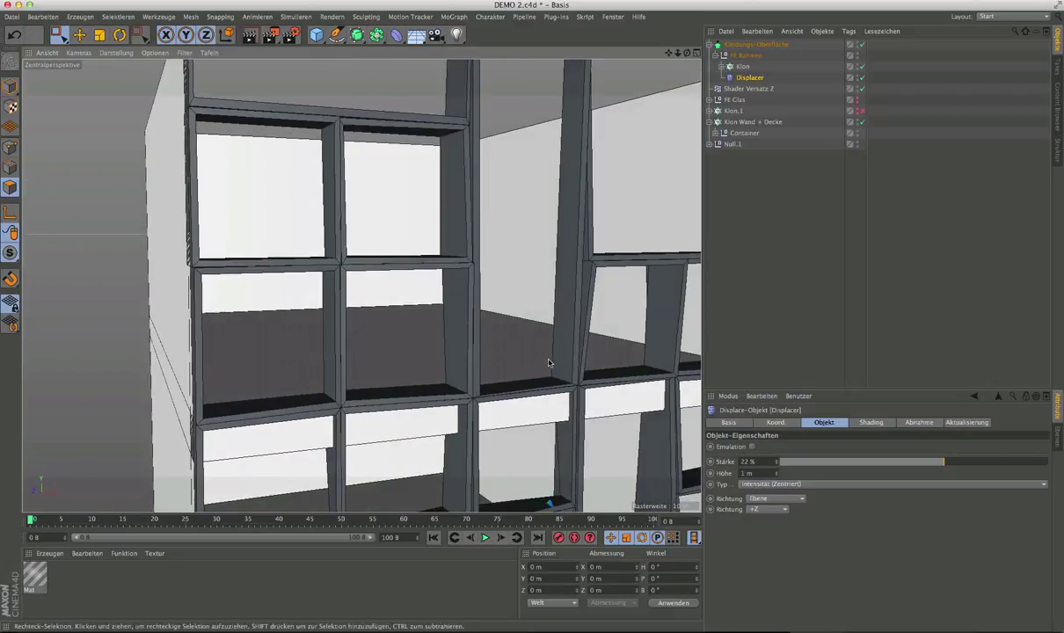
mouse_move(557, 343)
left_mouse_down("alt")
mouse_move(598, 351)
mouse_move(605, 342)
mouse_move(580, 370)
mouse_move(562, 350)
mouse_move(466, 333)
left_mouse_up("alt")
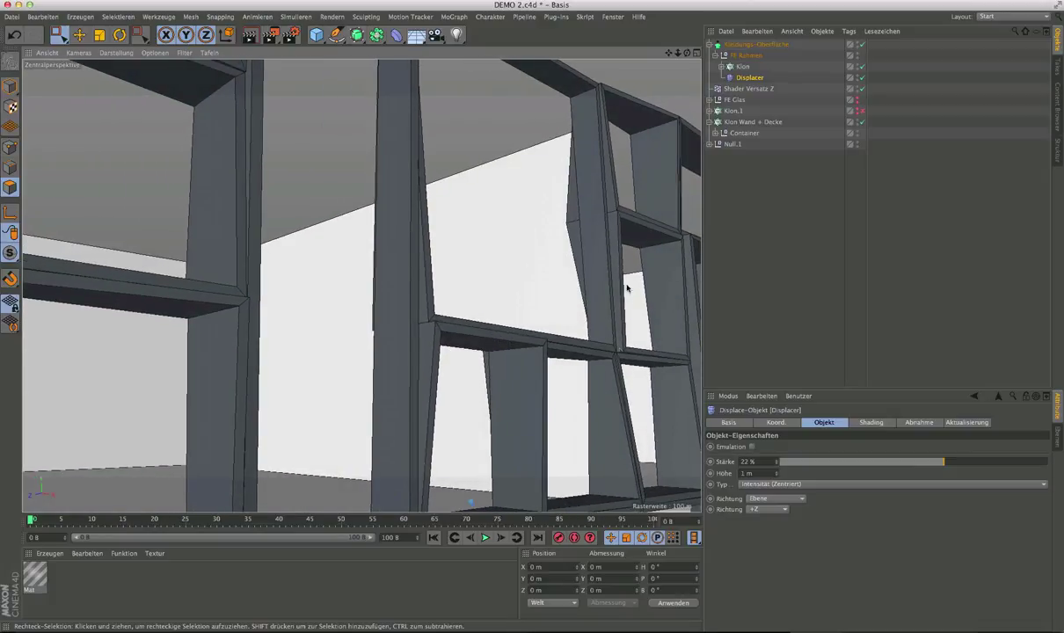
mouse_move(595, 306)
left_mouse_down("alt")
mouse_move(362, 287)
mouse_move(613, 347)
mouse_move(484, 385)
mouse_move(550, 380)
left_mouse_up("alt")
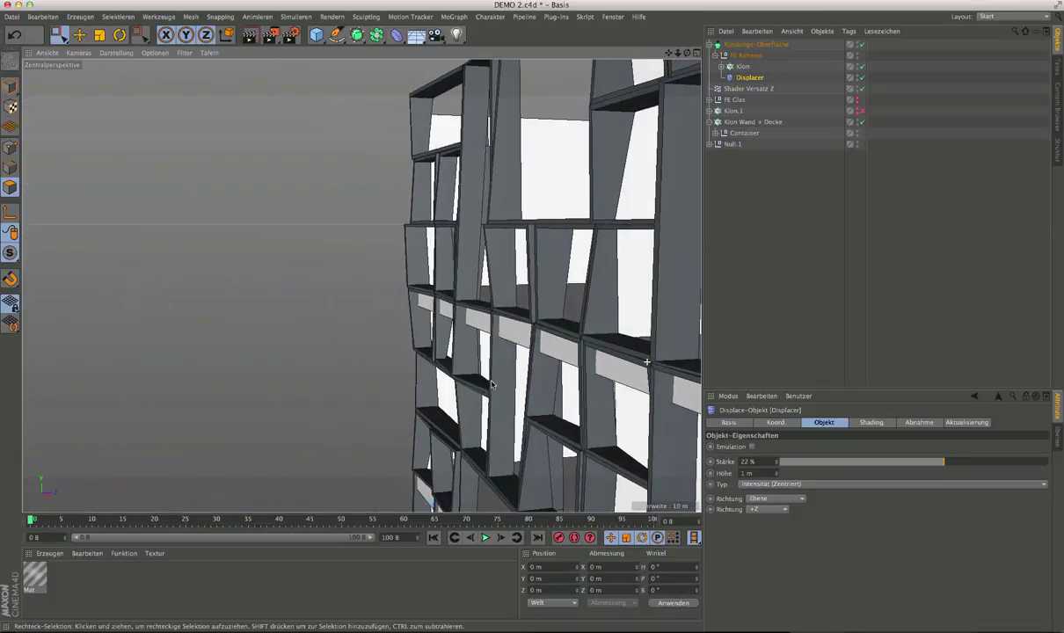
mouse_move(361, 285)
left_mouse_down("alt")
mouse_move(427, 312)
mouse_move(373, 280)
mouse_move(397, 318)
mouse_move(406, 297)
mouse_move(450, 310)
left_mouse_up("alt")
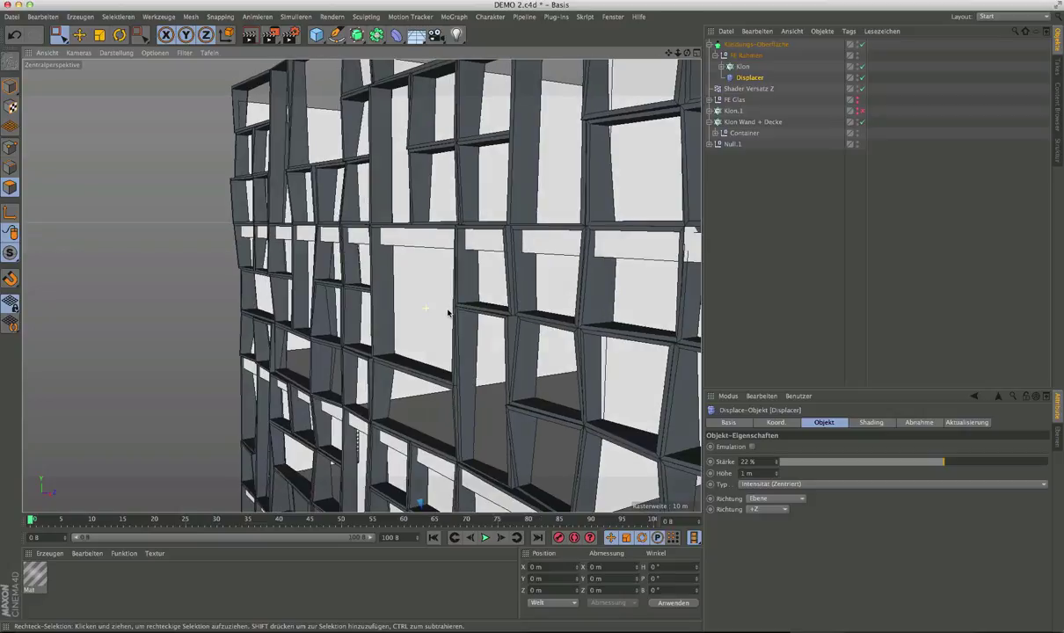
Make FE Glas visible and turn on the glass panes' displacement
left_click(858, 100)
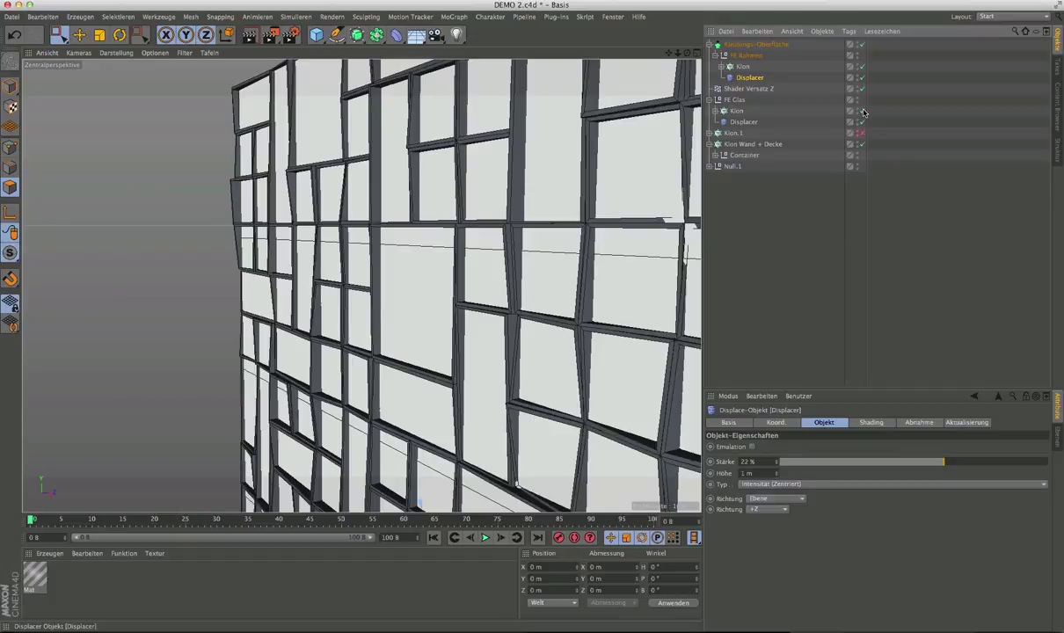
left_click(861, 111)
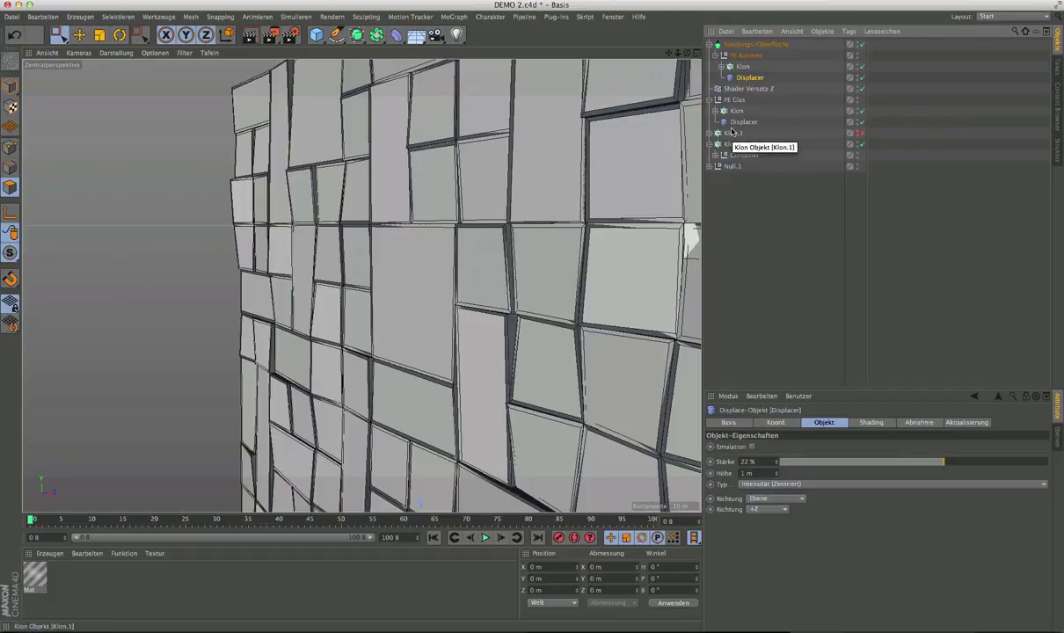
left_click(757, 45)
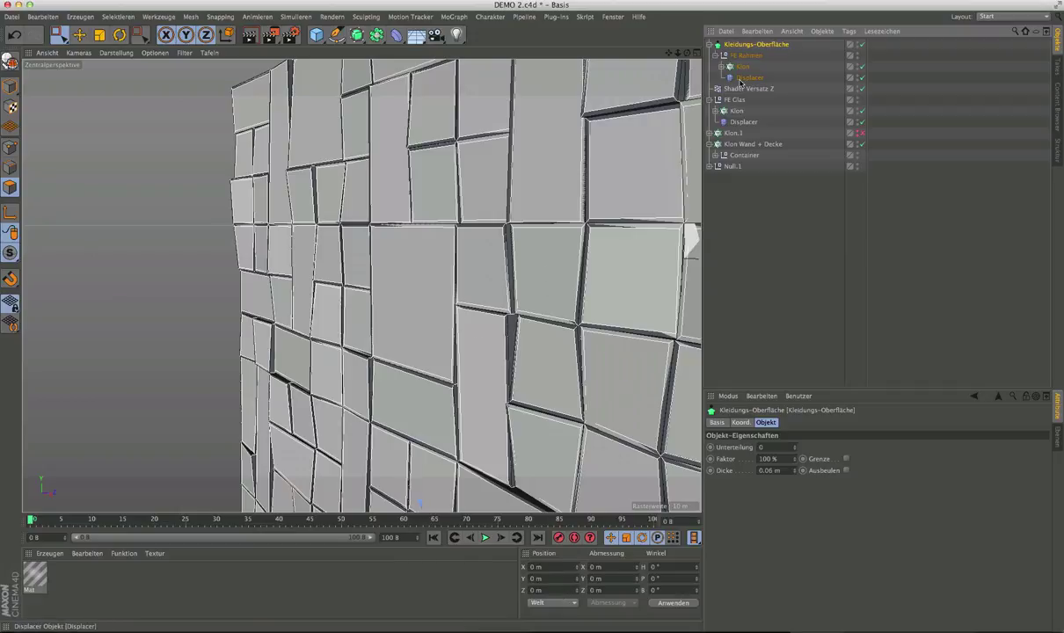
Raise the frame Displacer's Noise shader seed (Startwert) from 666 to 670
left_click(749, 78)
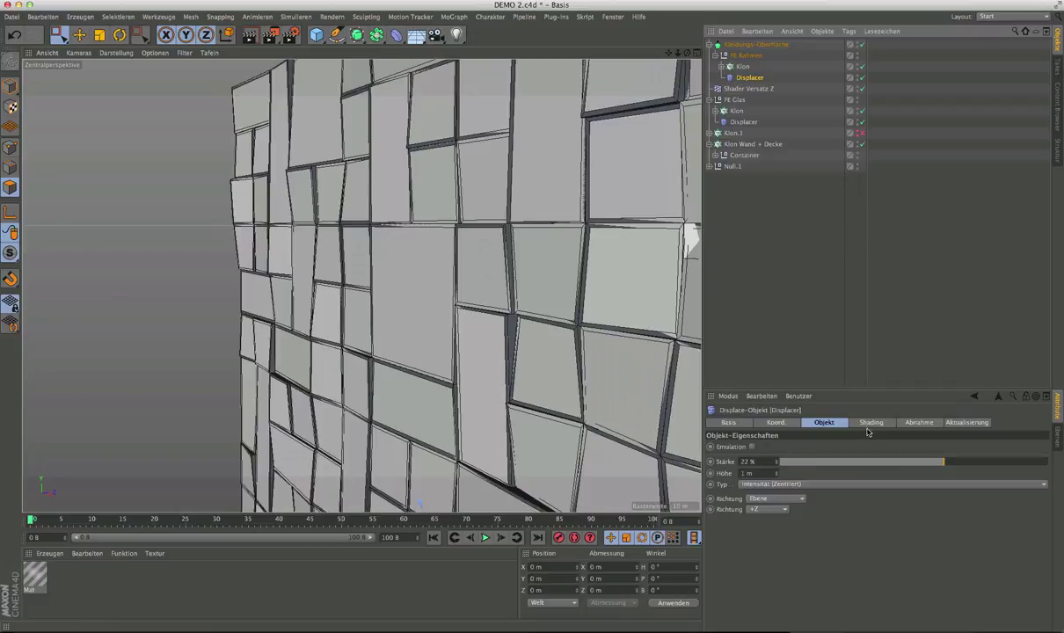
left_click(870, 422)
left_click(758, 484)
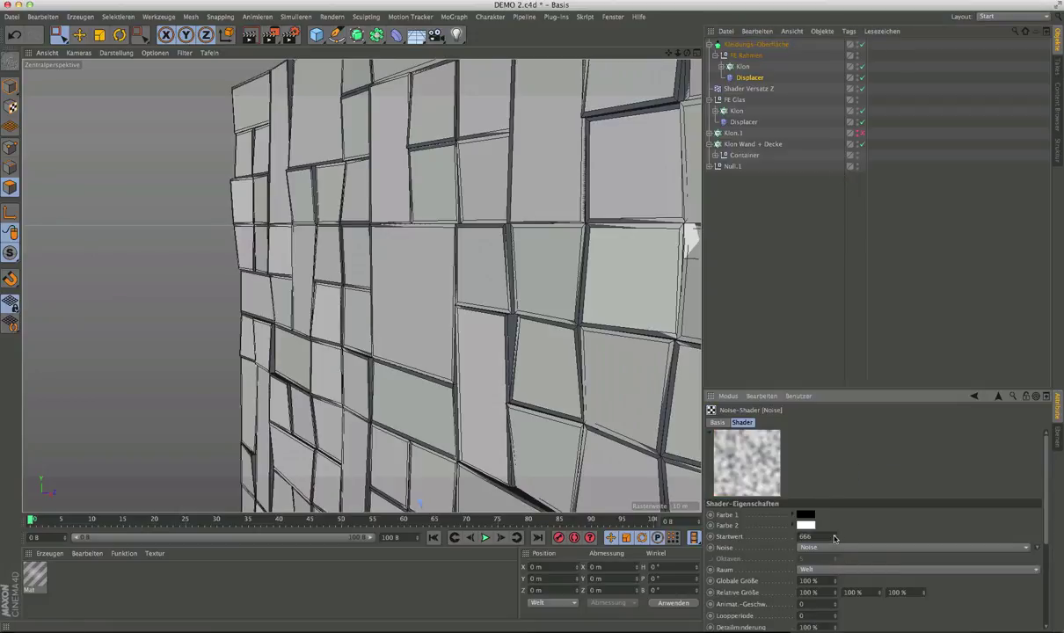
left_click(835, 535)
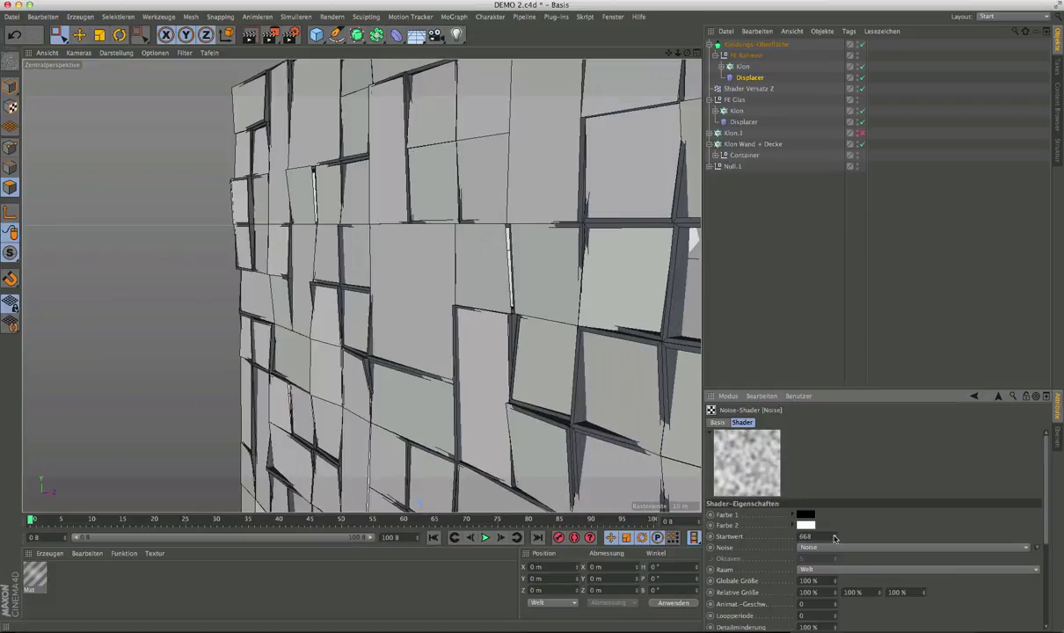
left_click(835, 536)
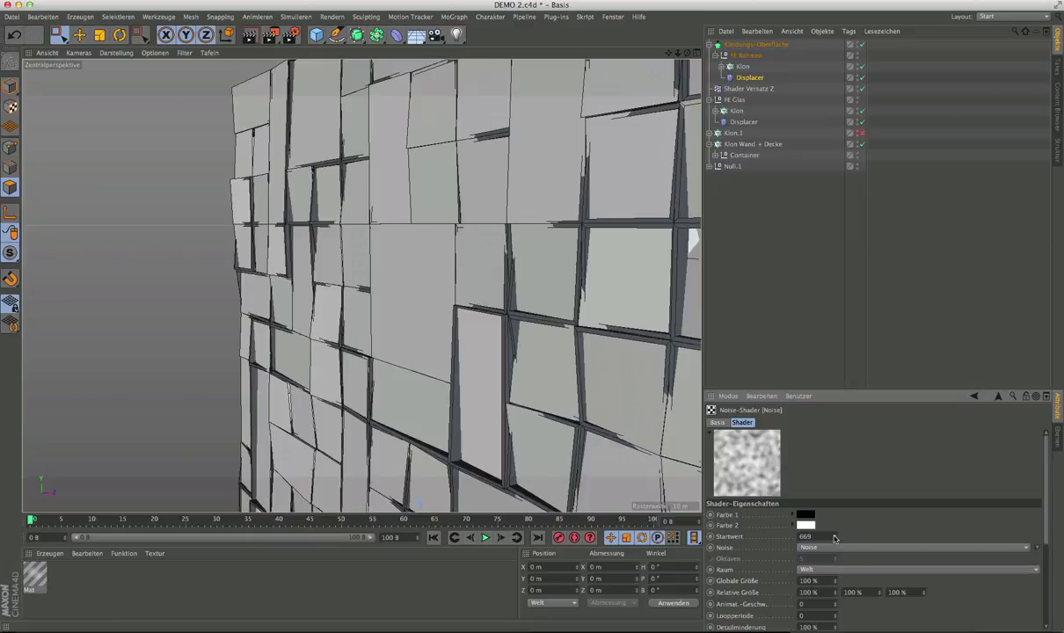
left_click(834, 536)
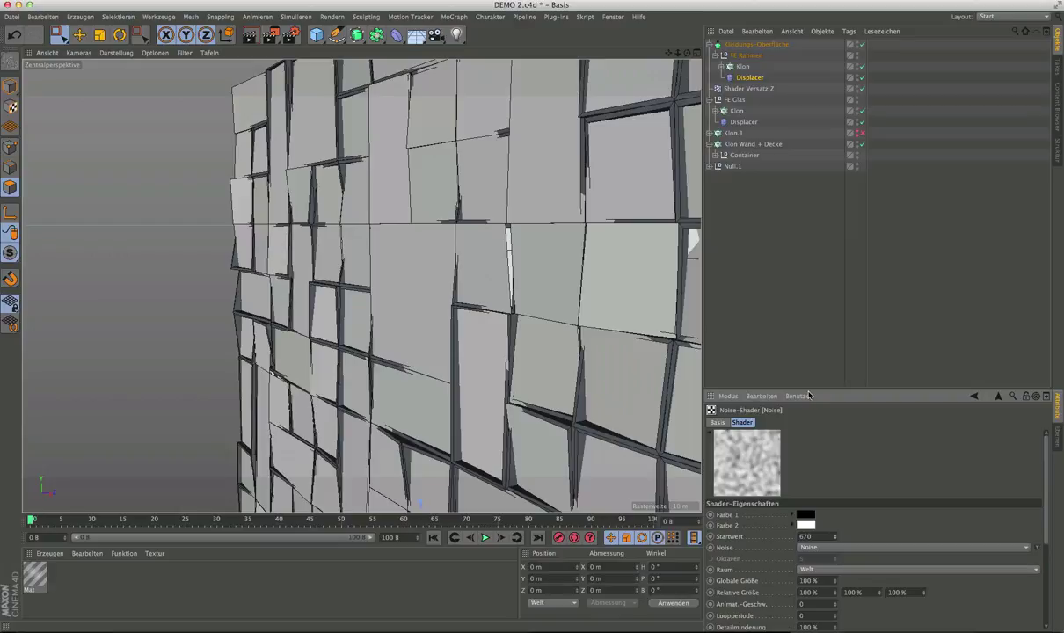
left_click_drag(770, 390, 794, 283)
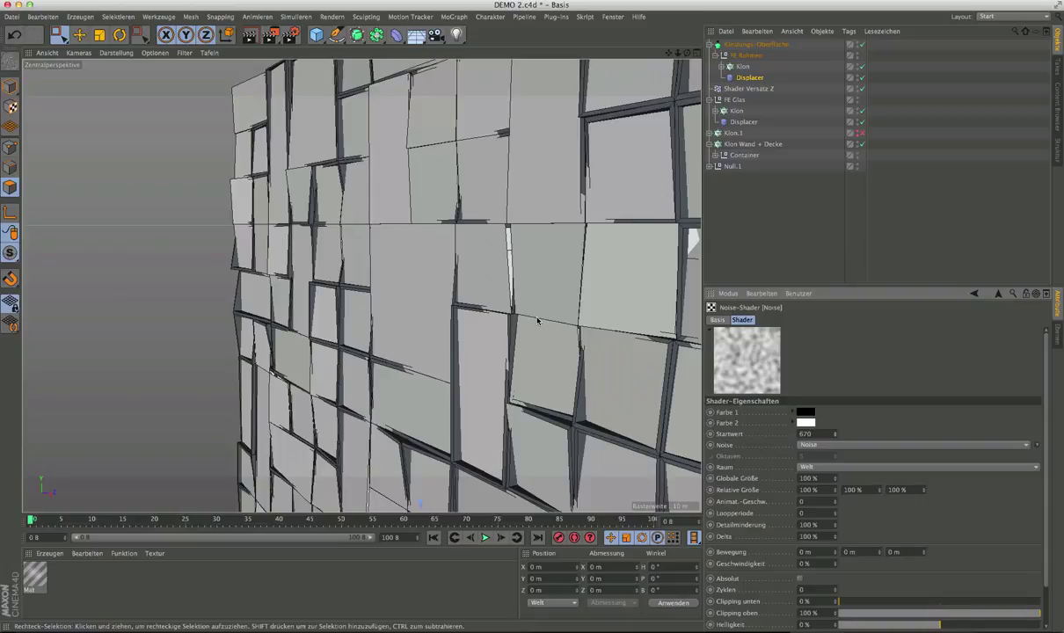
Select Kleidungs-Oberfläche and maximize the Top view
left_click(752, 45)
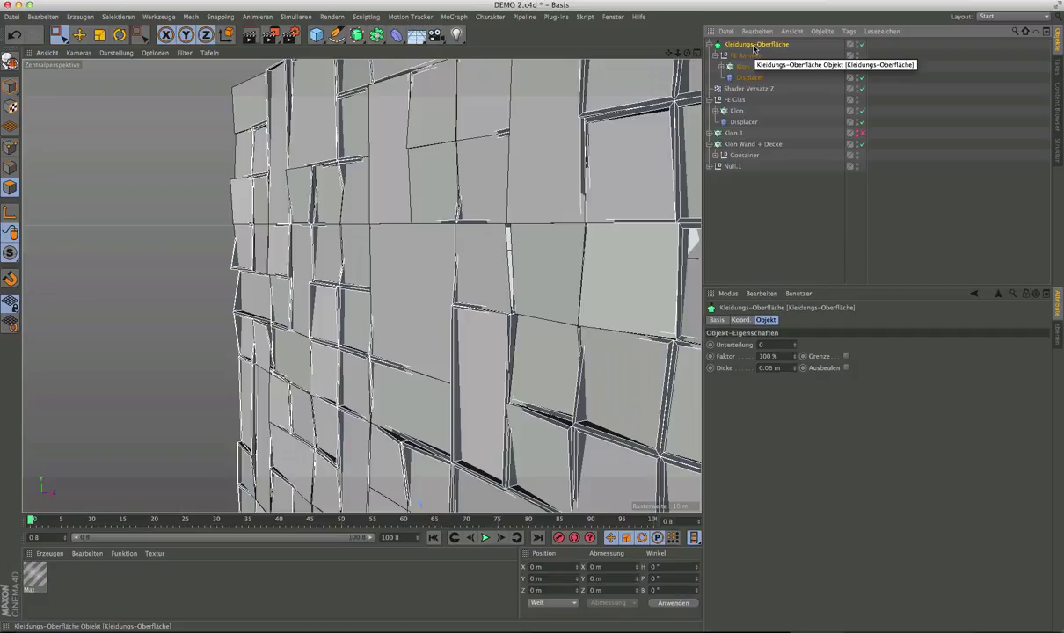
left_click(695, 54)
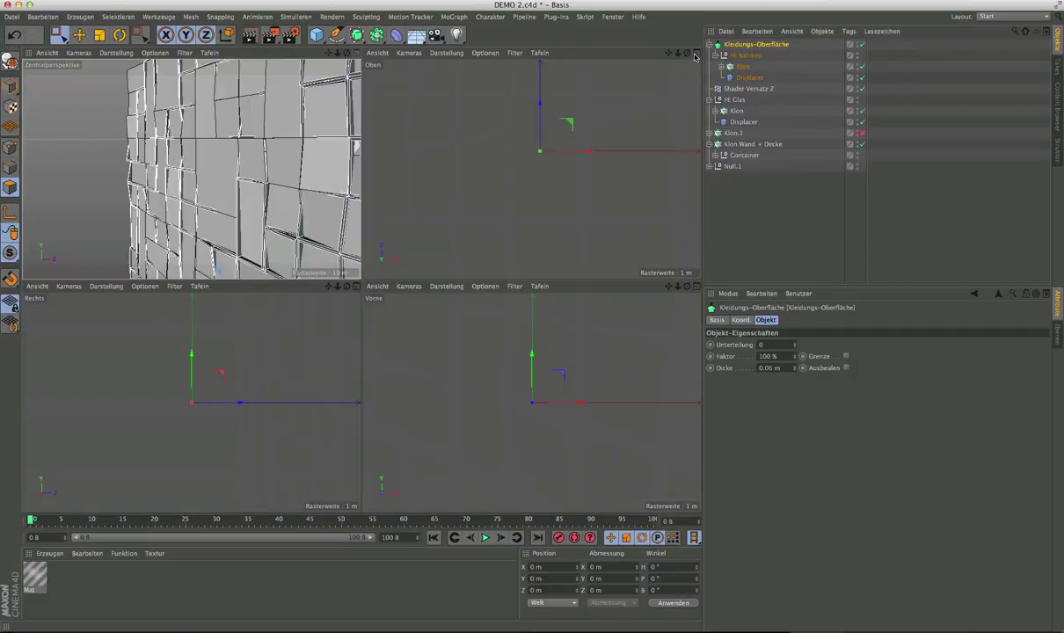
middle_click(658, 55)
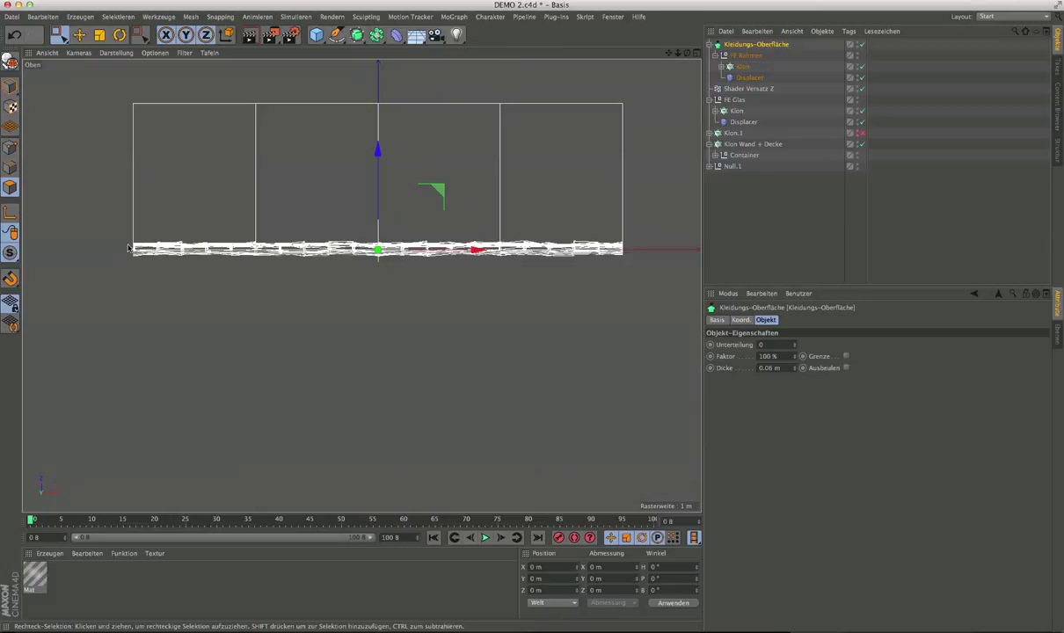
scroll(129, 249, "up", 1)
scroll(128, 249, "up", 5)
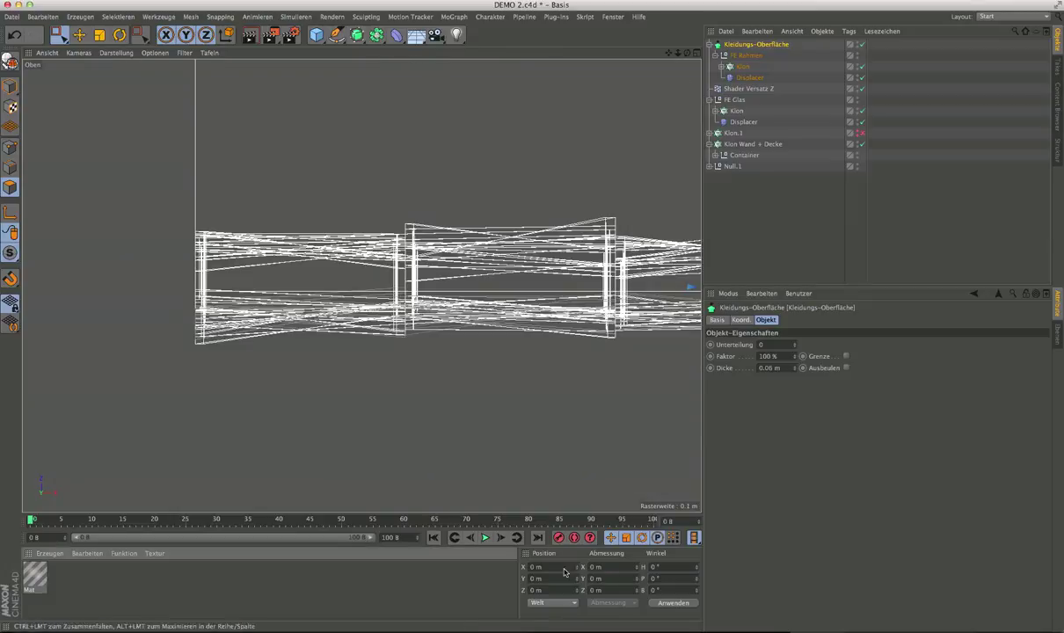
Set Kleidungs-Oberfläche's Z position to -0.15 m, then return to the perspective view
left_click(534, 590)
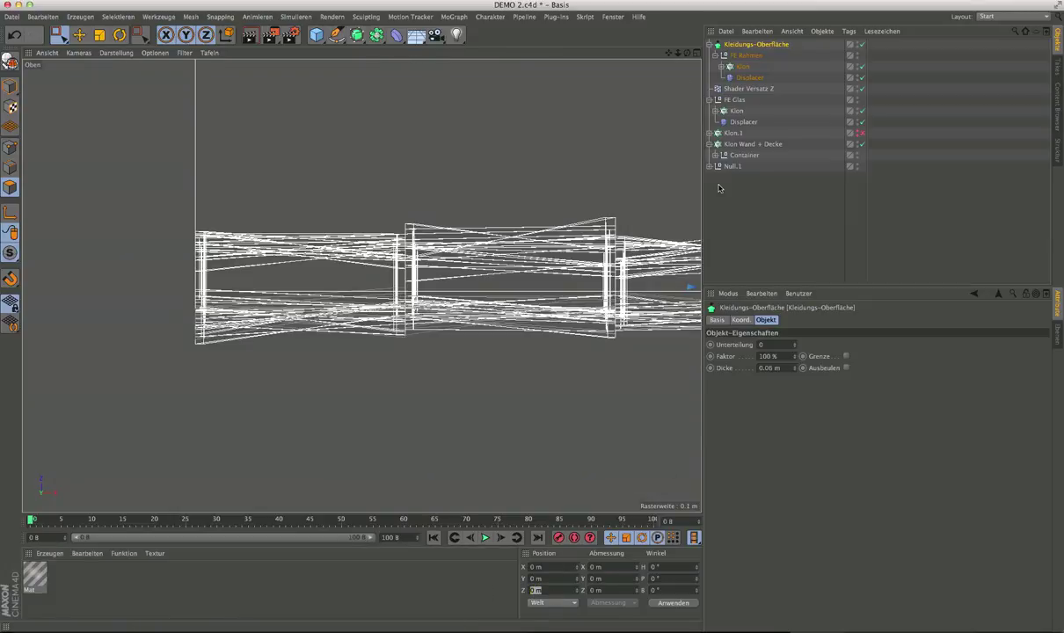
type("-0.15")
key("Return")
left_click(11, 85)
left_click(551, 591)
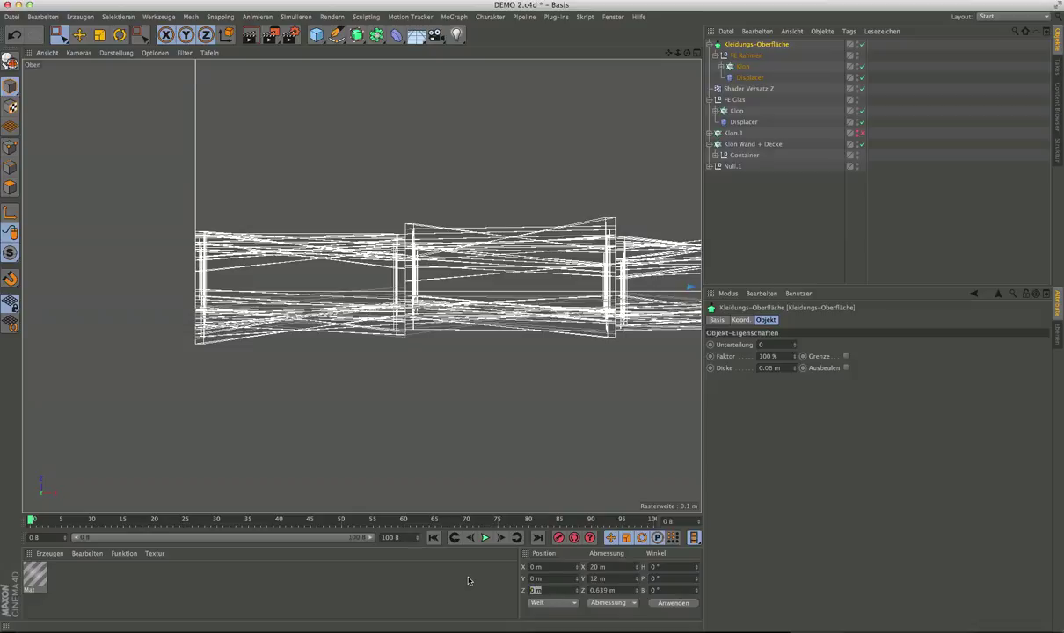
type("-.15")
key("Return")
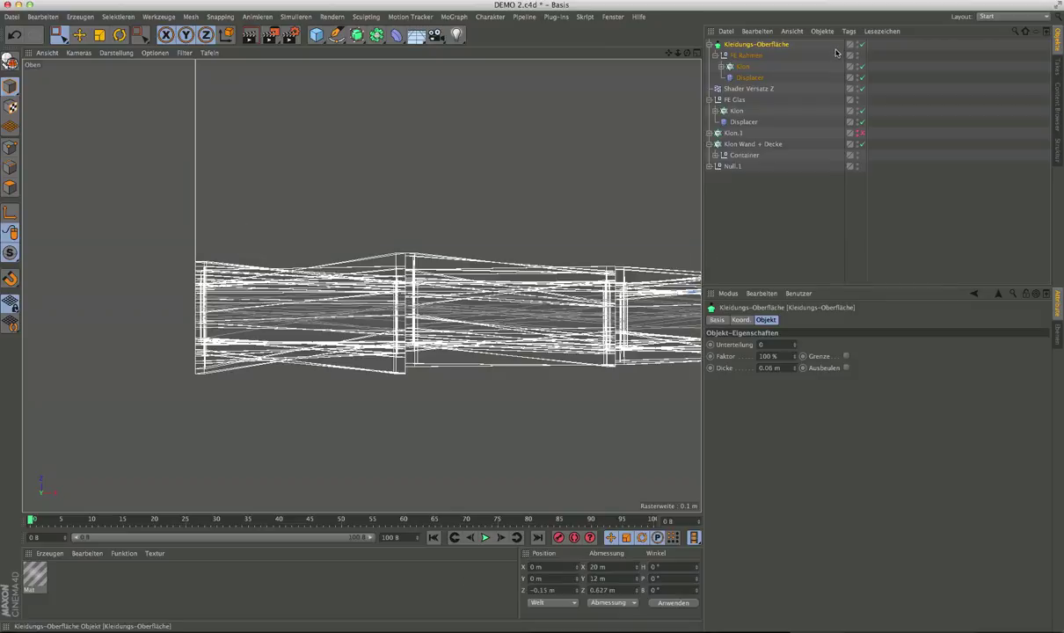
key("F1")
mouse_move(451, 221)
left_mouse_down("alt")
mouse_move(465, 262)
mouse_move(459, 245)
mouse_move(446, 259)
left_mouse_up("alt")
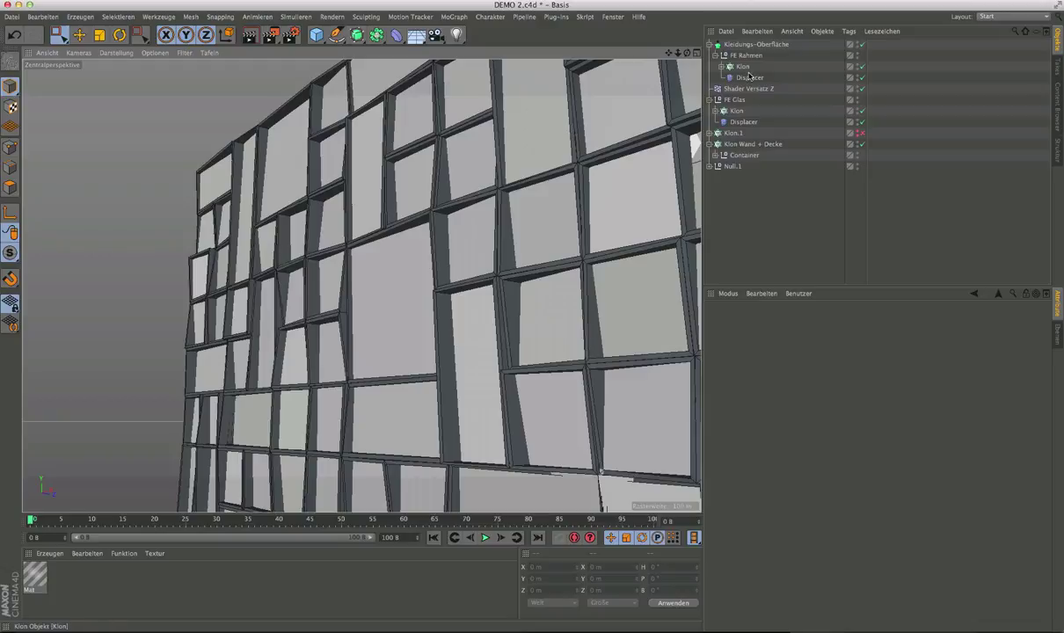
Set the glass panes' Displacer height to ,7, deselect it, and orbit around the facade
left_click(743, 121)
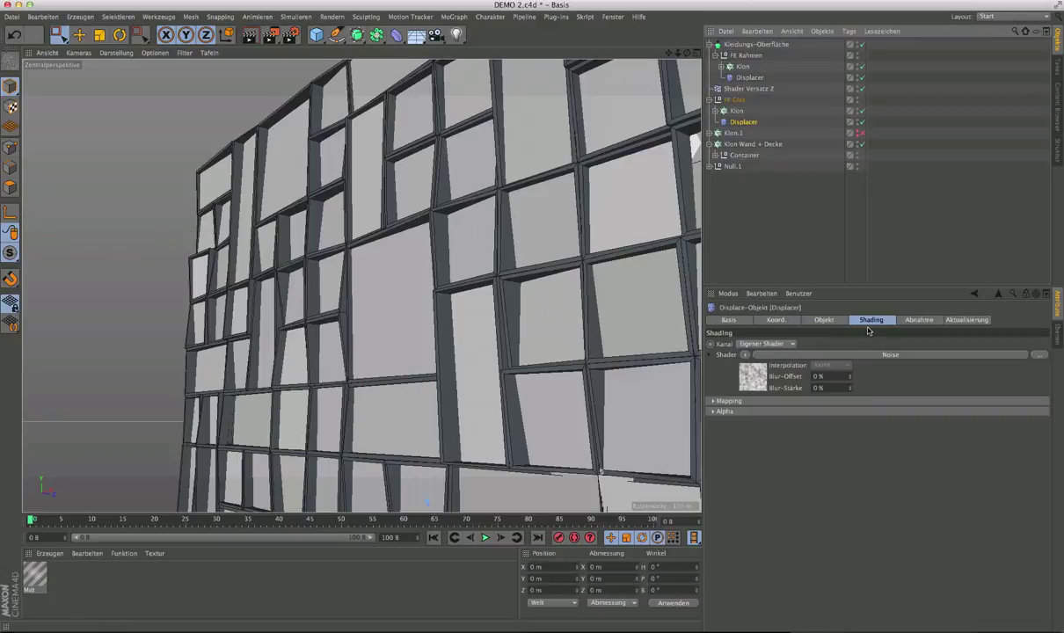
left_click(830, 321)
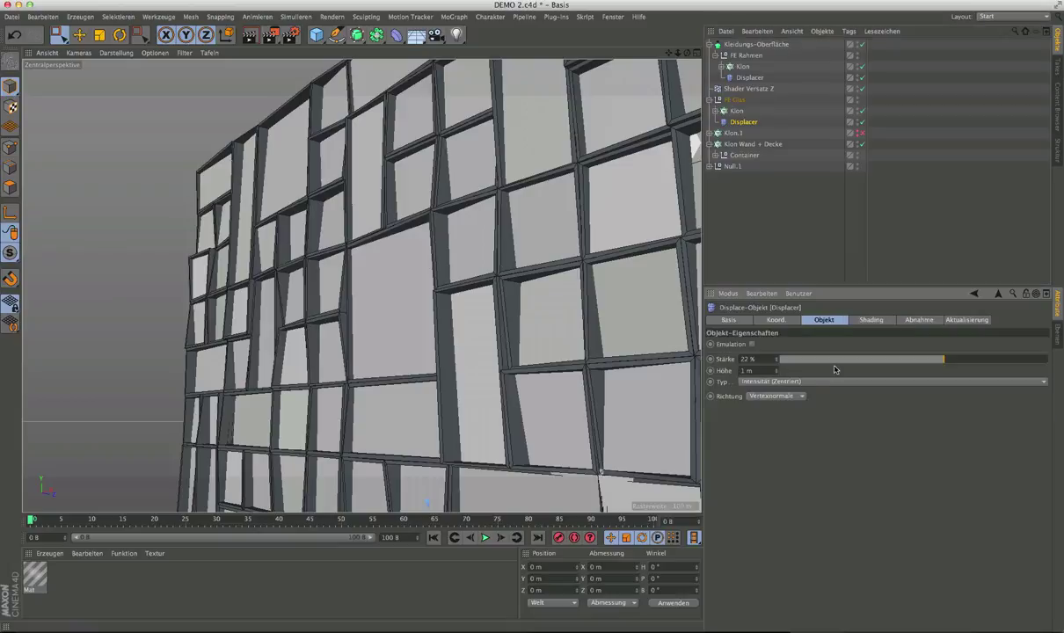
left_click(755, 371)
type(",7")
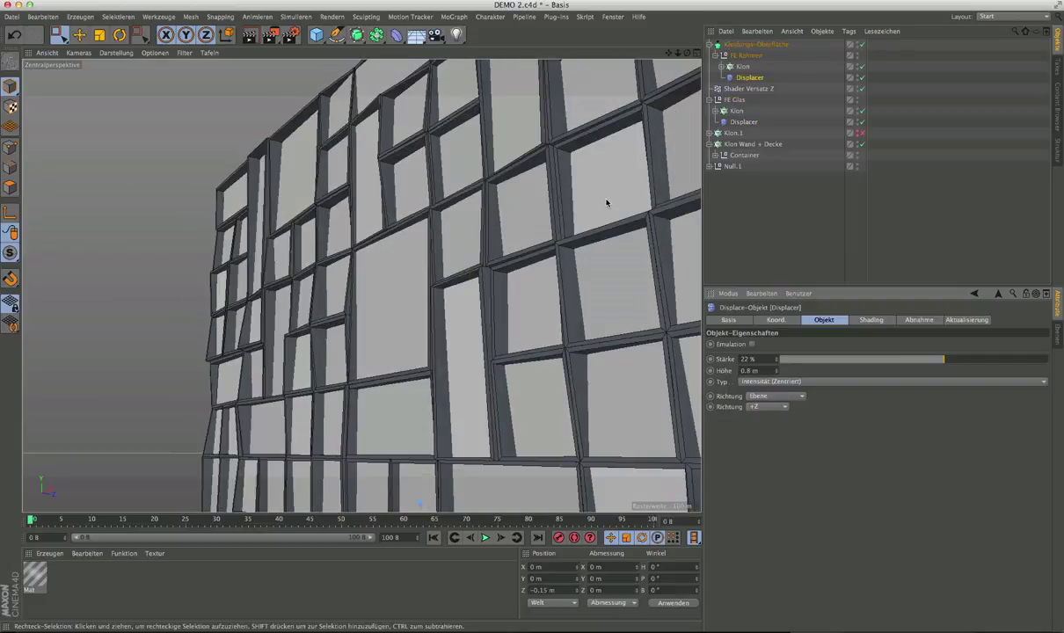
left_click(748, 221)
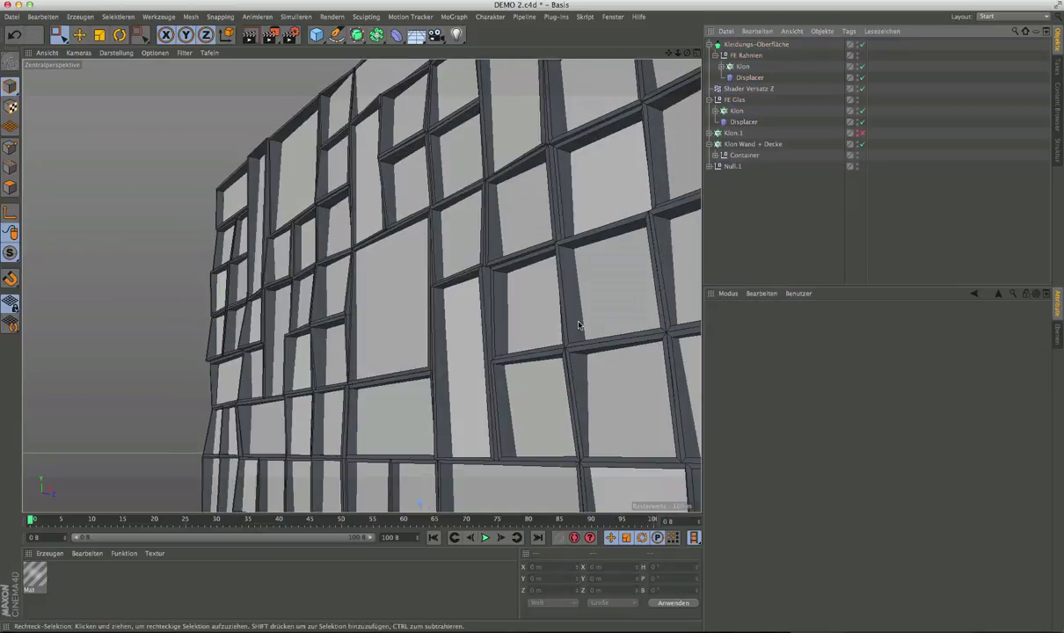
mouse_move(482, 313)
left_mouse_down("alt")
mouse_move(427, 312)
mouse_move(637, 348)
left_mouse_up("alt")
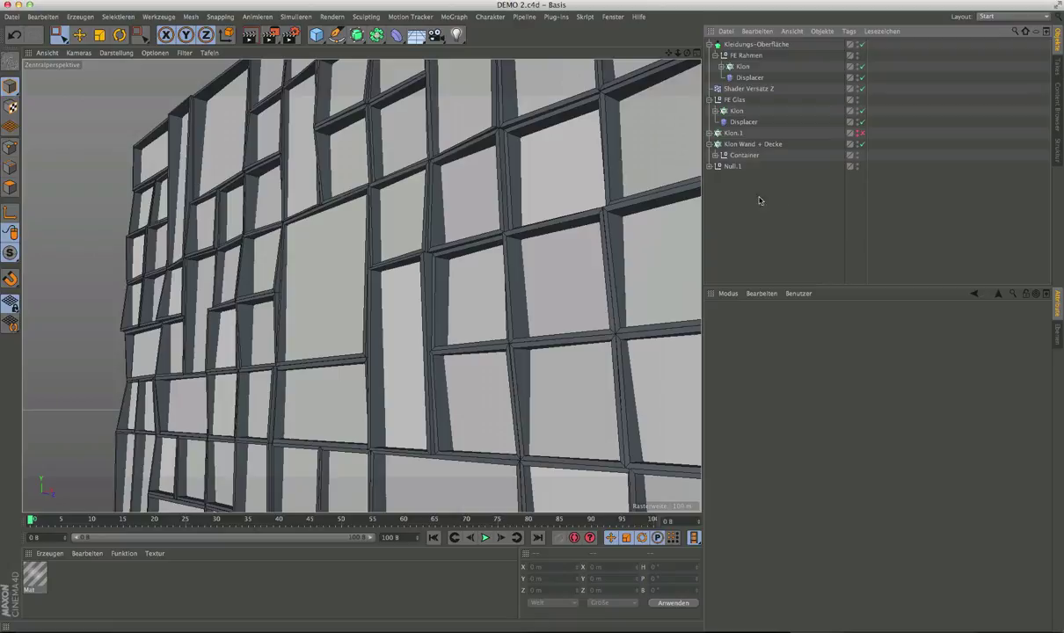
Collapse the facade hierarchies and select all six top-level facade objects for copying
left_click(710, 44)
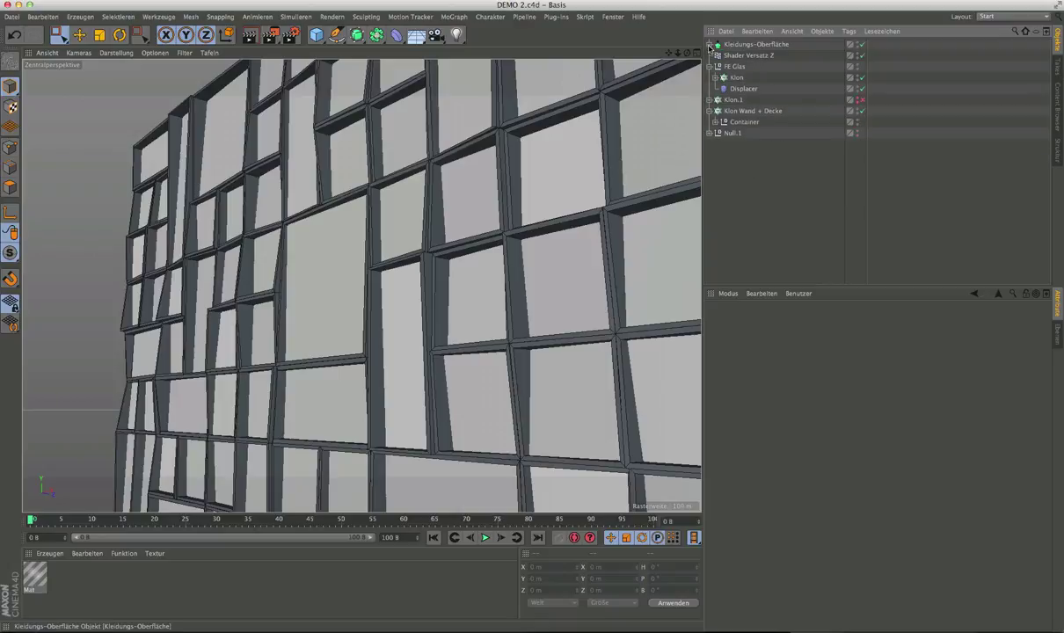
left_click(709, 66)
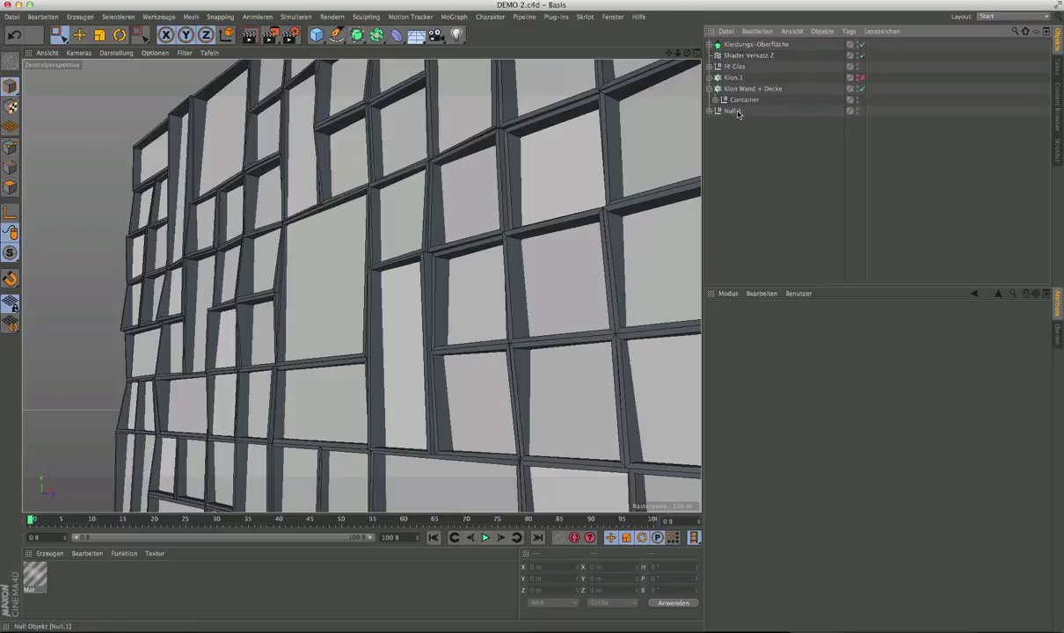
left_click(710, 89)
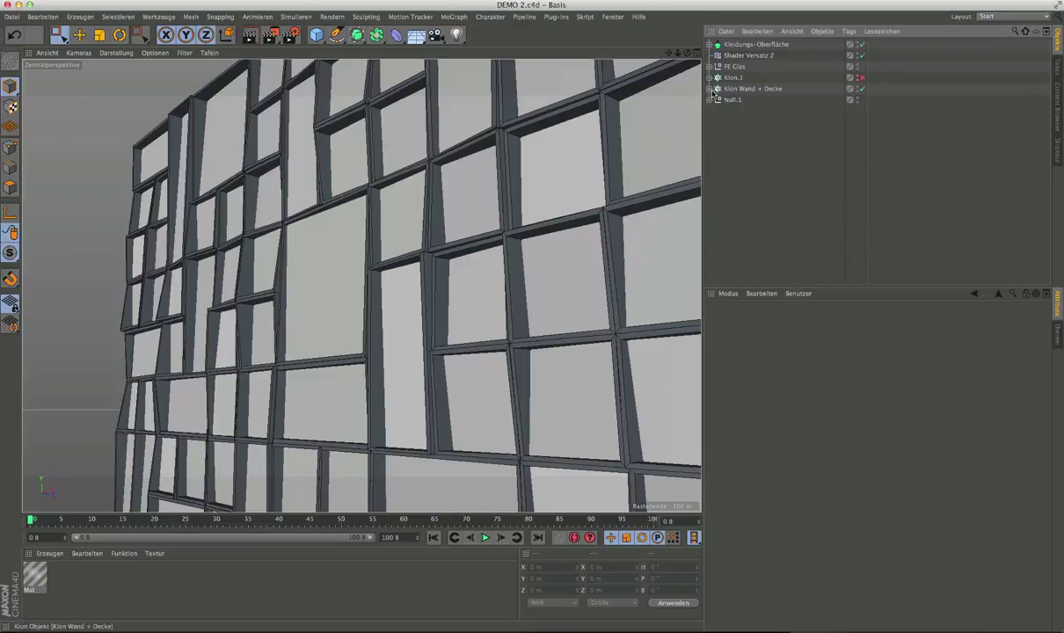
left_click_drag(779, 127, 699, 37)
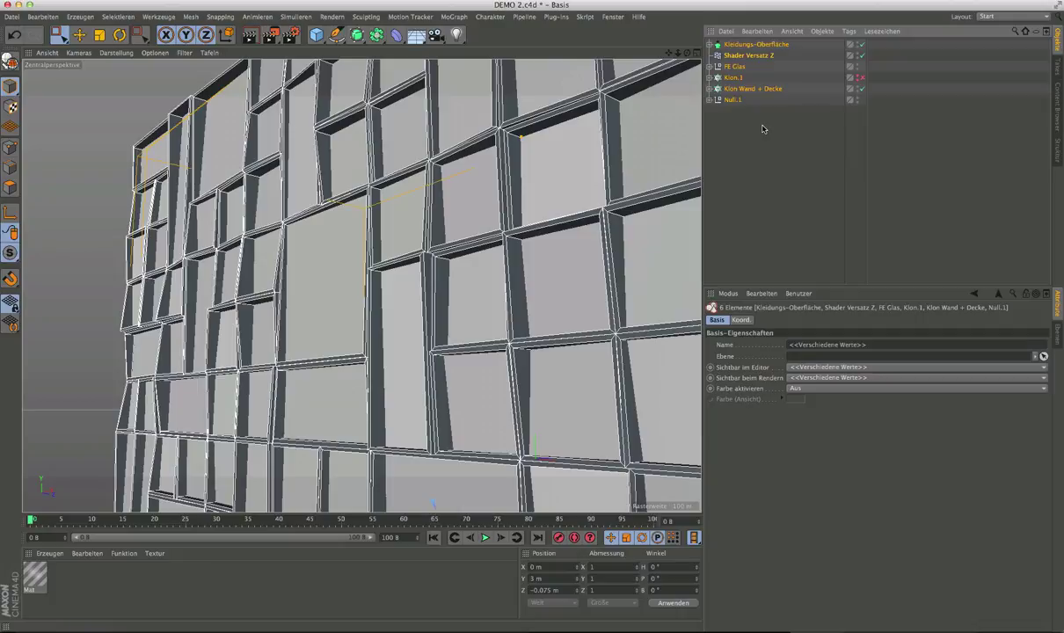
left_click(762, 129)
left_click(613, 17)
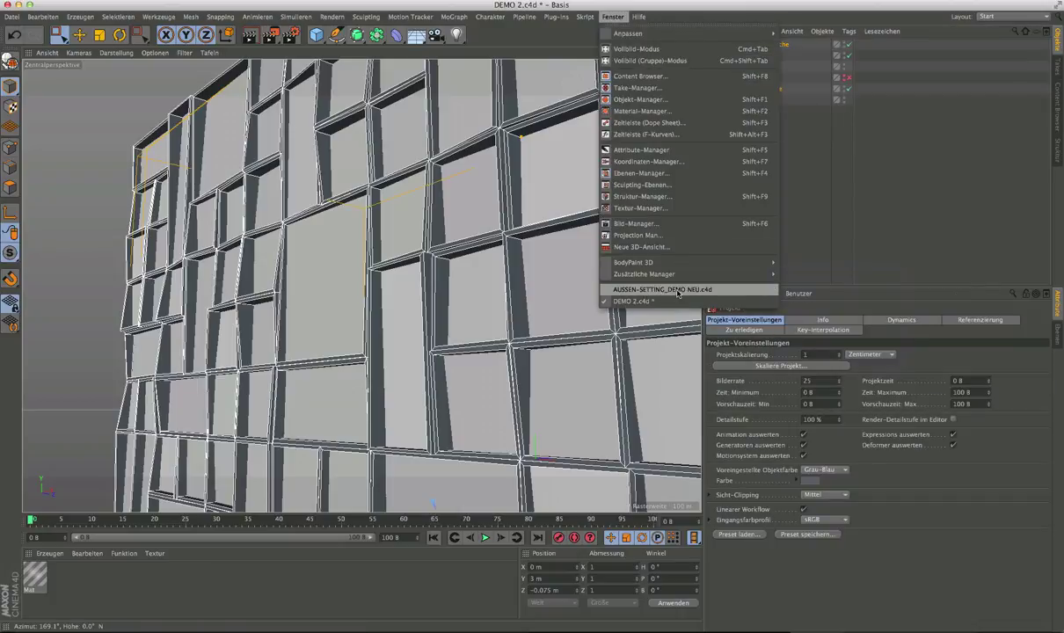
Paste the six facade objects into AUSSEN-SETTING_DEMO NEU.c4d and enable Enhanced OpenGL
left_click(640, 289)
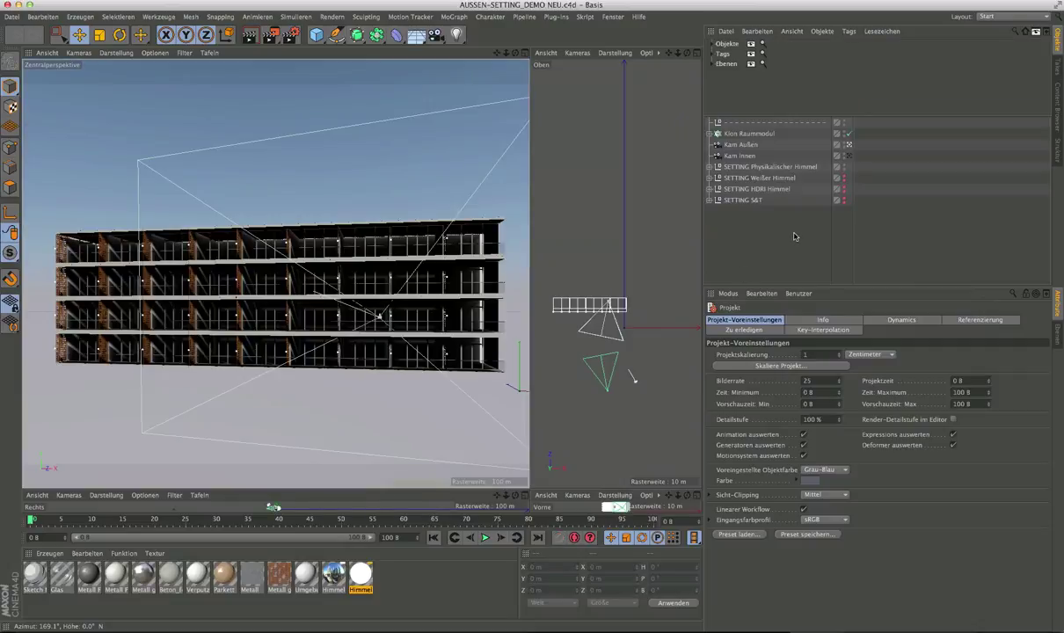
key("ctrl+v")
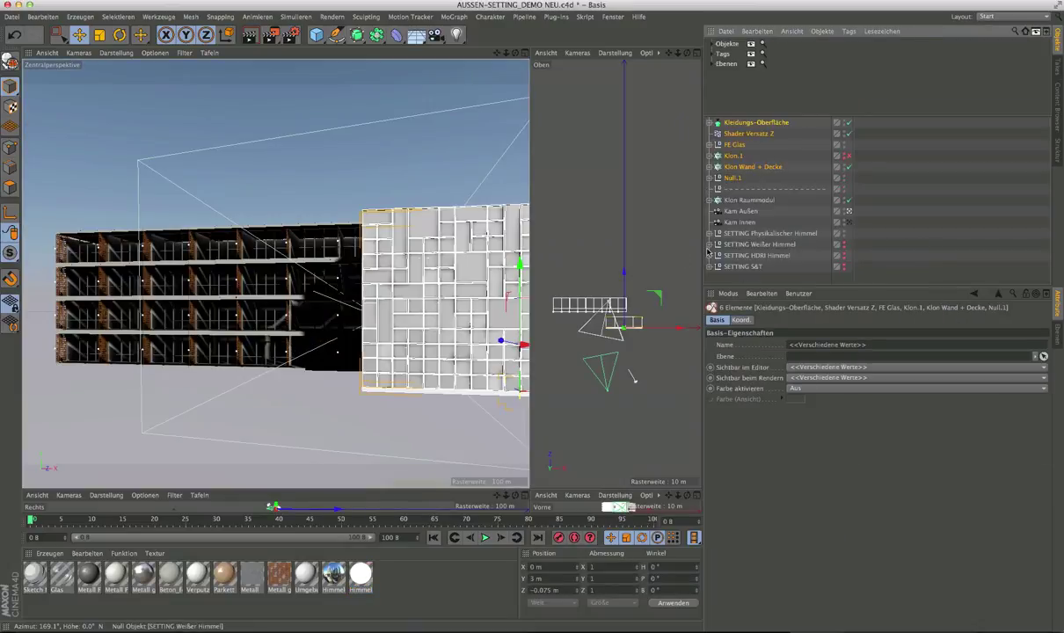
left_click(116, 53)
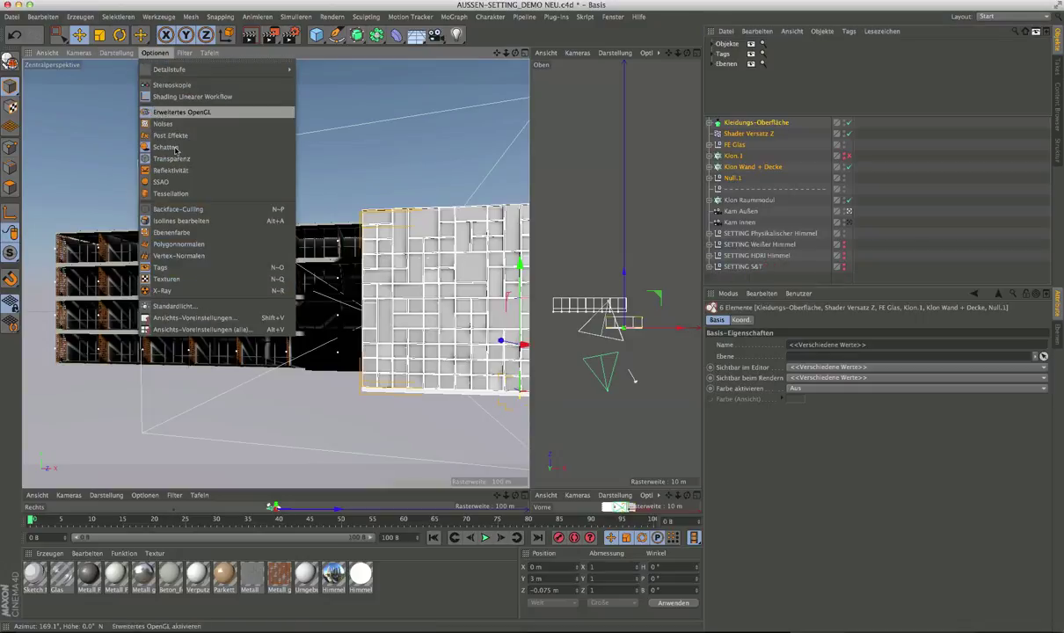
mouse_move(155, 53)
left_click(173, 114)
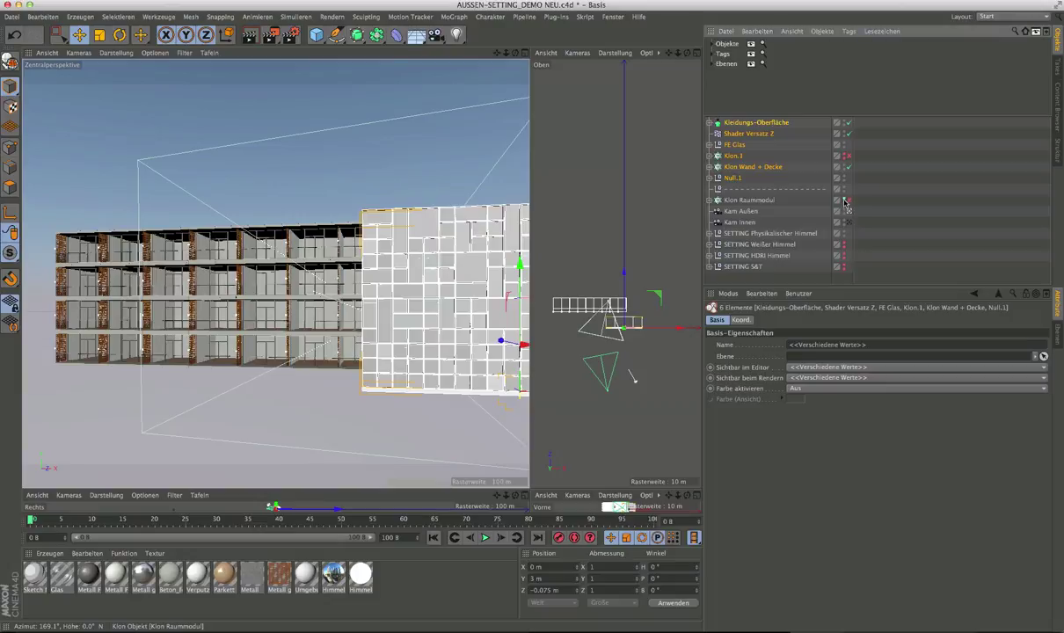
Hide the Klon Raummodul building in the editor and orbit toward the facade wall
left_click(844, 200)
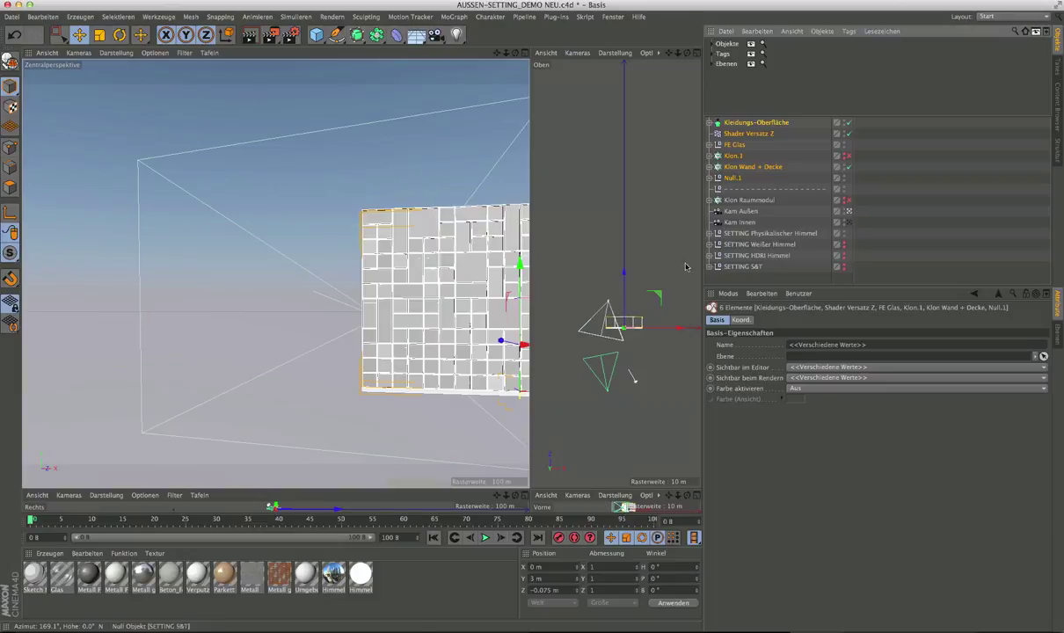
mouse_move(342, 270)
left_mouse_down("alt")
mouse_move(245, 279)
mouse_move(213, 258)
mouse_move(249, 263)
left_mouse_up("alt")
mouse_move(192, 307)
left_mouse_down("alt")
mouse_move(177, 317)
mouse_move(163, 304)
mouse_move(145, 308)
left_mouse_up("alt")
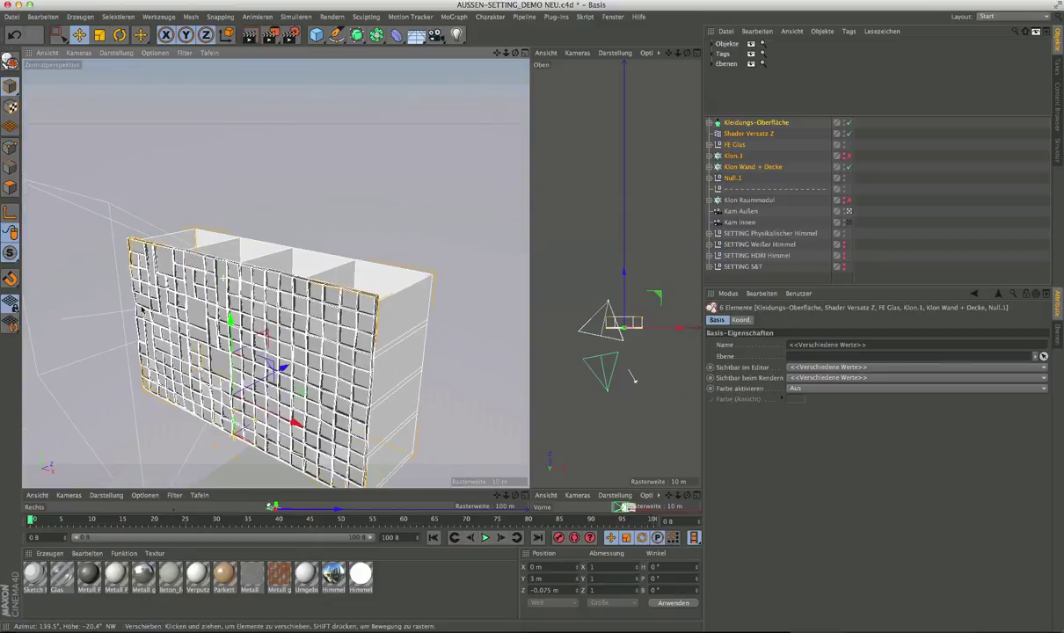
scroll(188, 288, "up", 1)
scroll(200, 286, "up", 1)
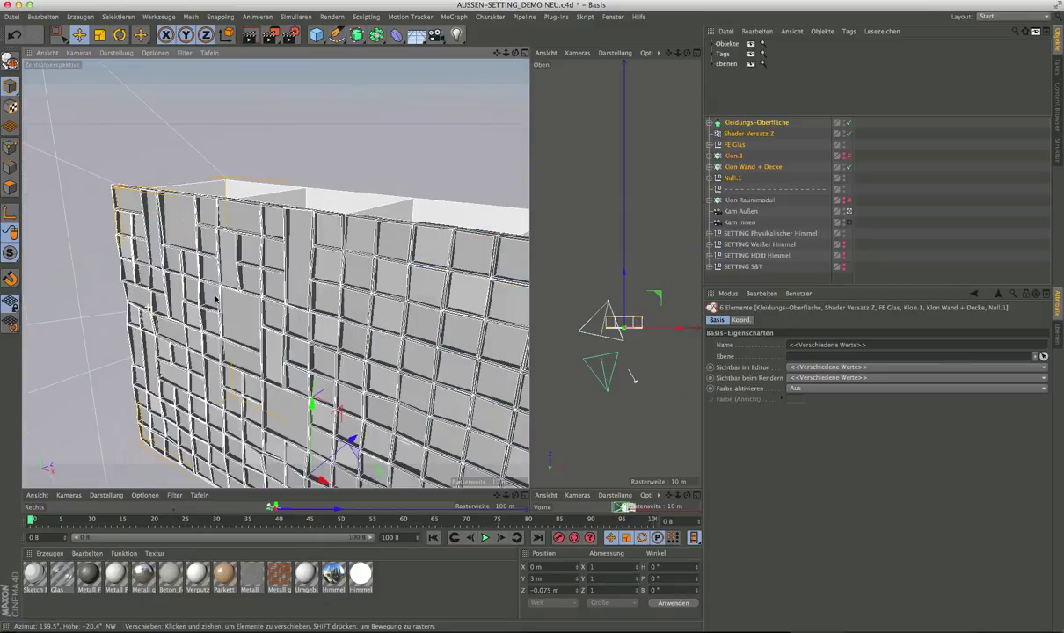
scroll(211, 294, "up", 1)
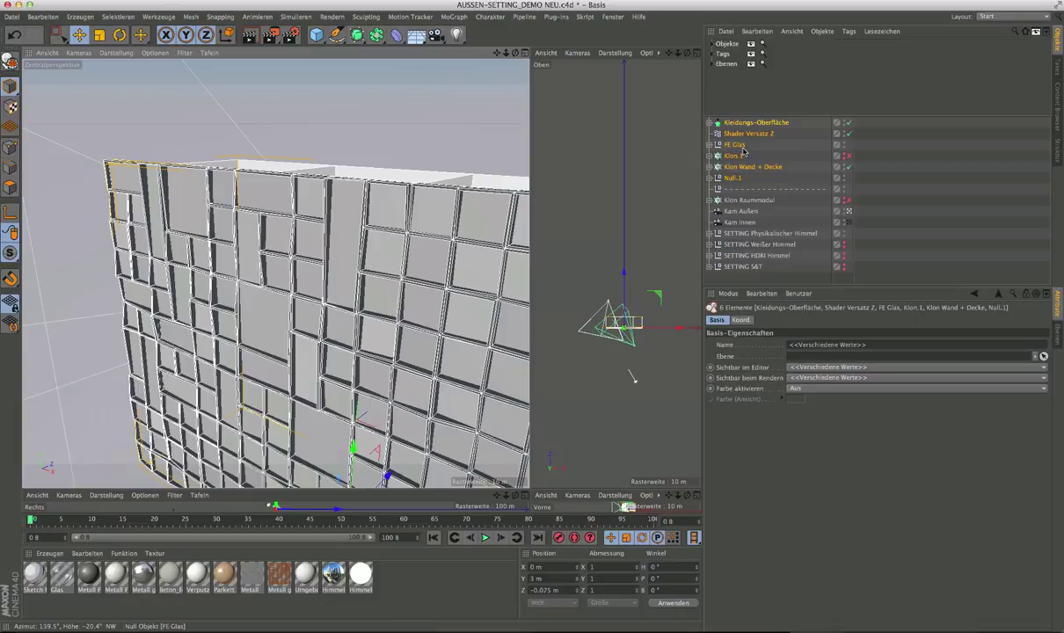
Rename the Kleidungs-Oberfläche object to Rahmen
left_click(752, 123)
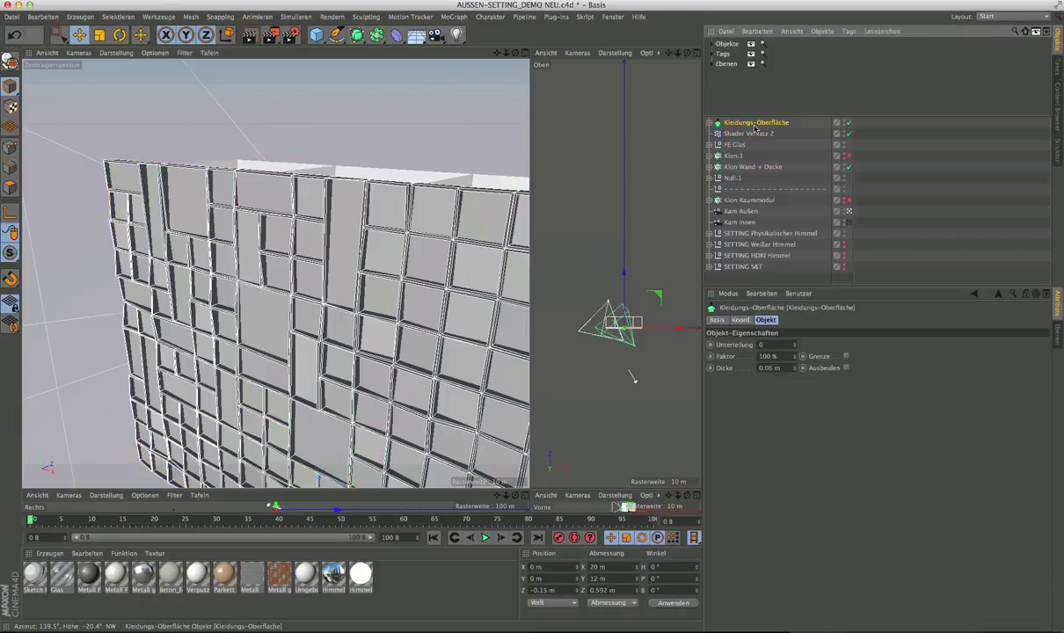
double_click(755, 124)
type("Ra")
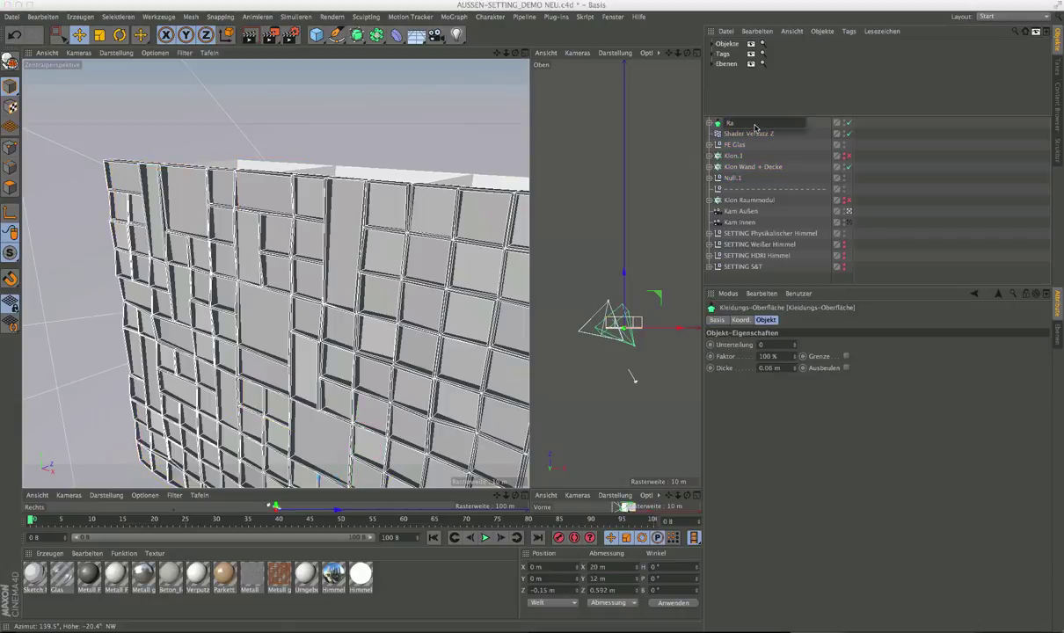
type("hmen")
key("Return")
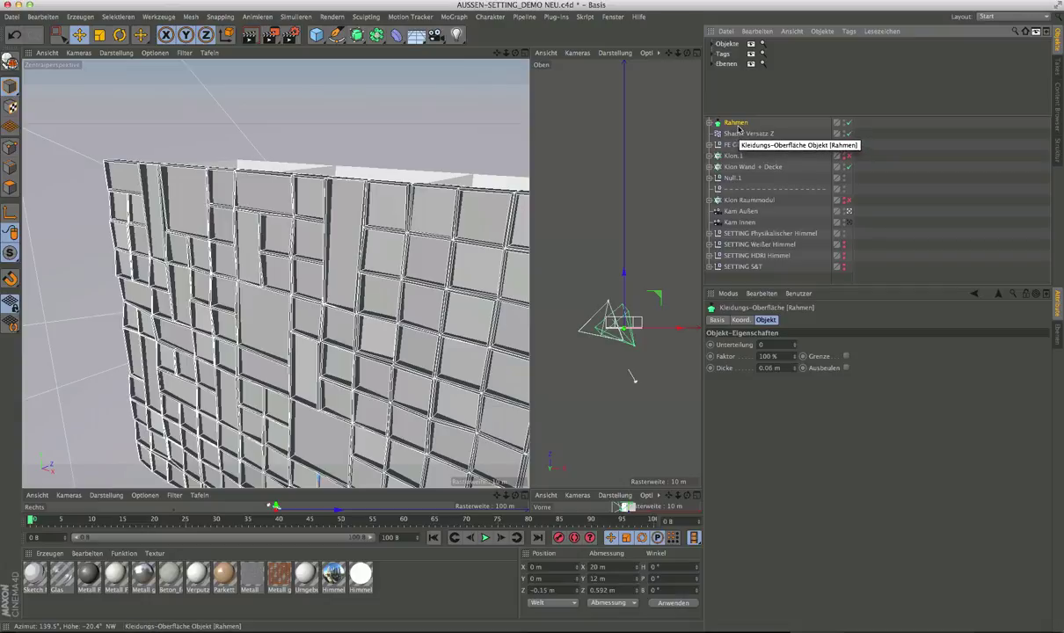
Bake Rahmen's current state into a new object named Rahmen polygonalisiert
right_click(738, 127)
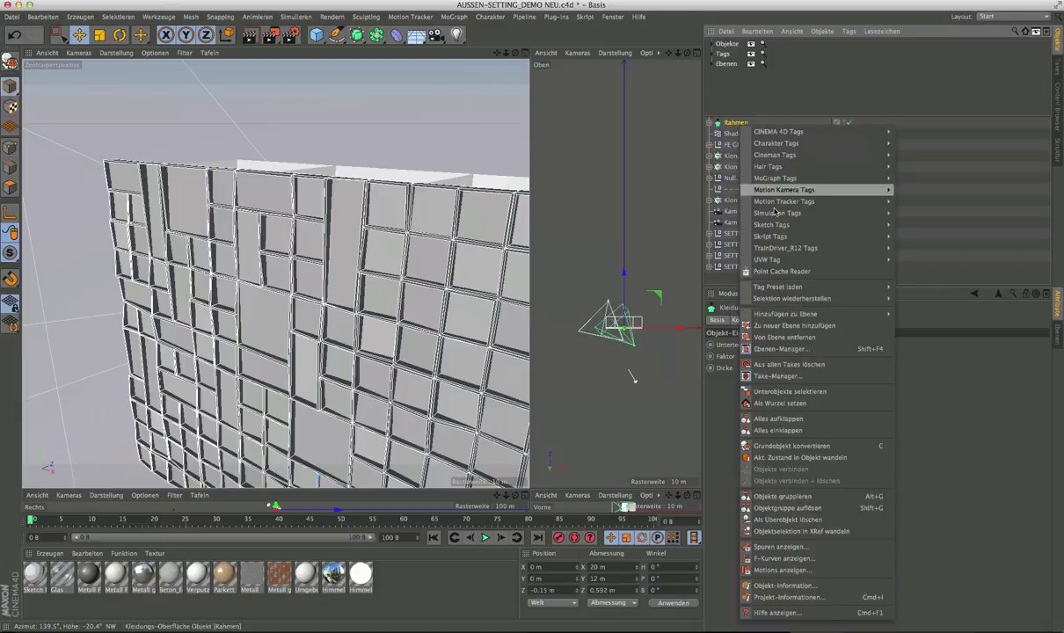
left_click(807, 458)
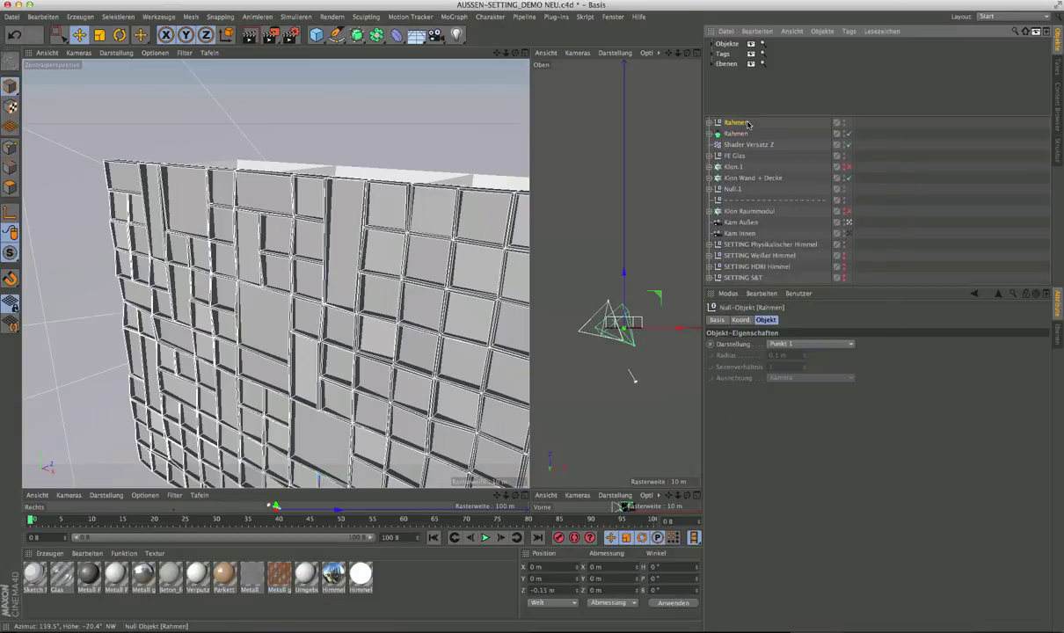
double_click(739, 122)
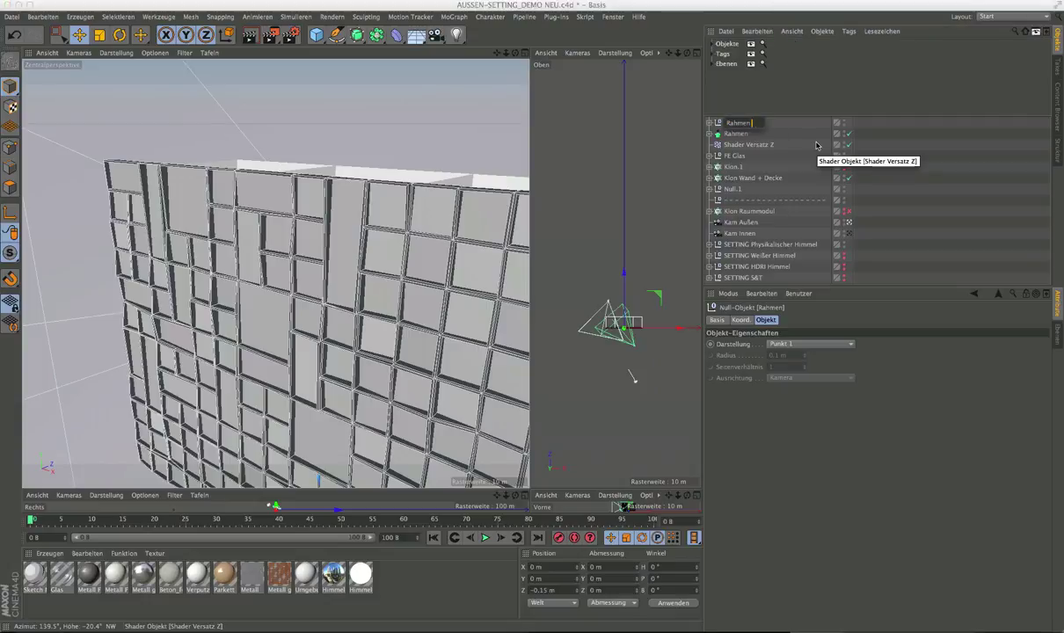
type("polygona")
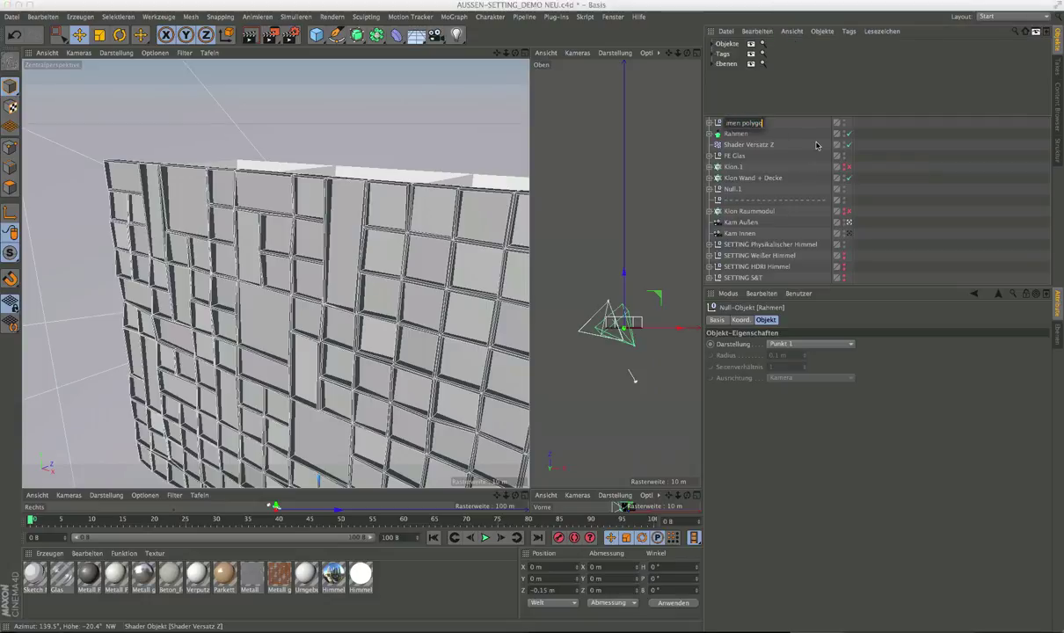
type("lisiert")
key("Return")
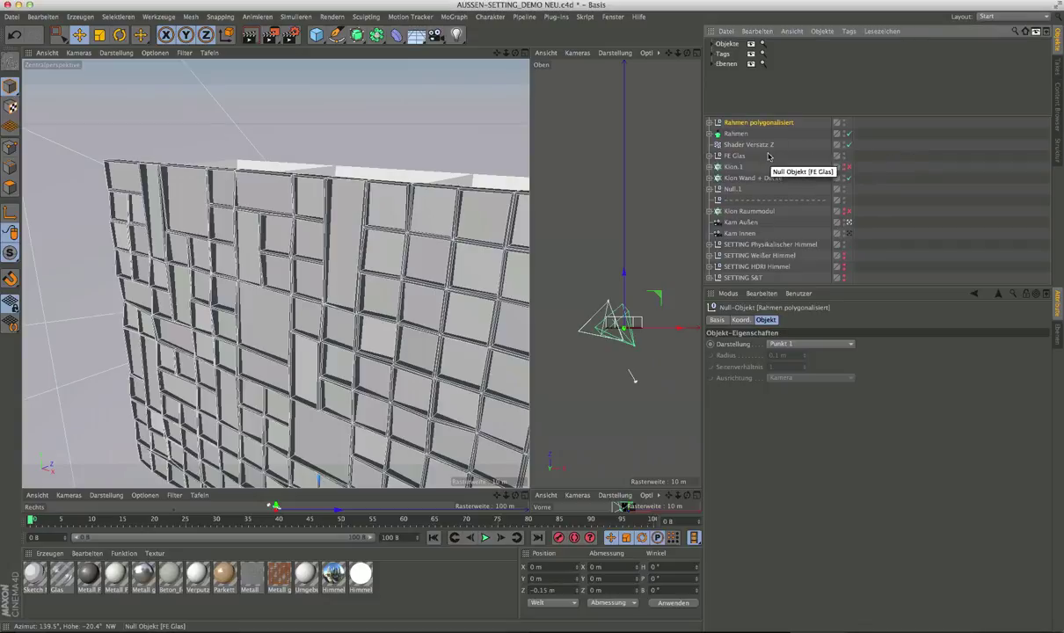
left_click(716, 134)
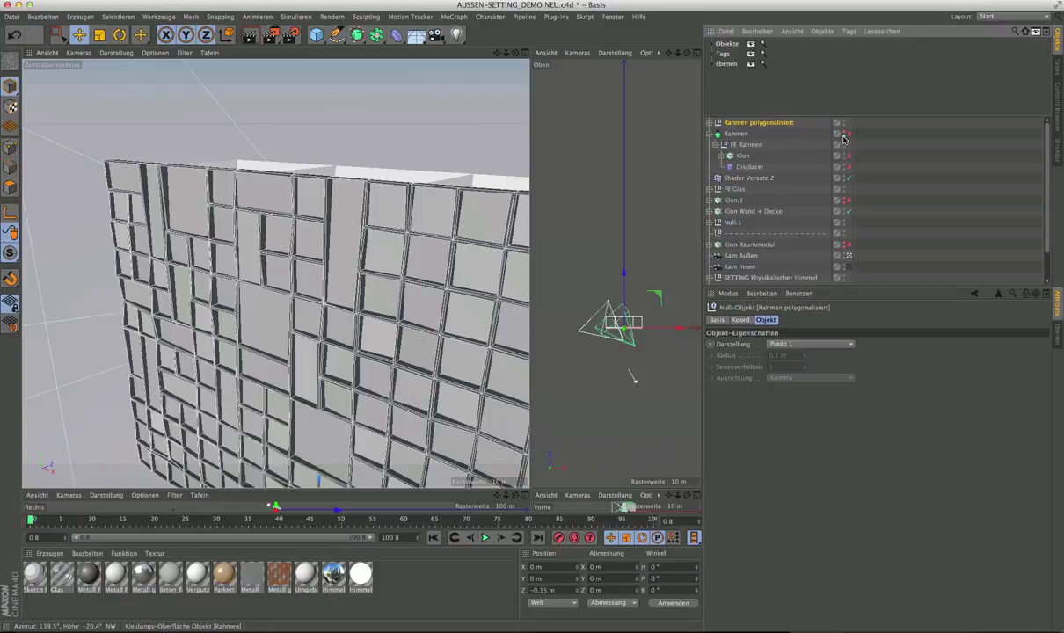
left_click(711, 134)
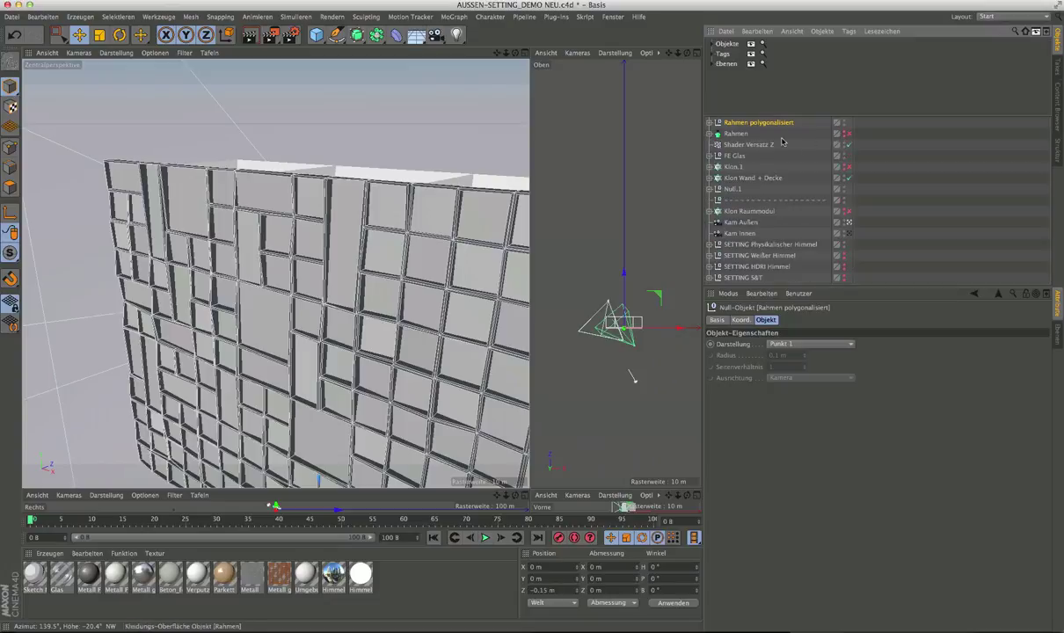
Bake FE Glas's current state into a copy and inspect its Klon planes
left_click(735, 155)
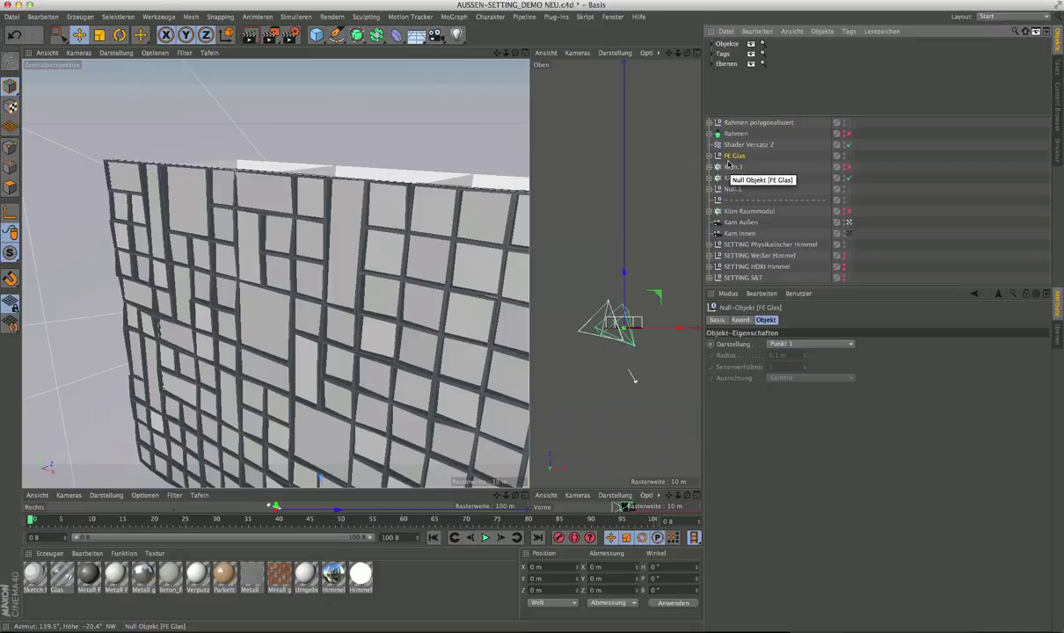
right_click(734, 159)
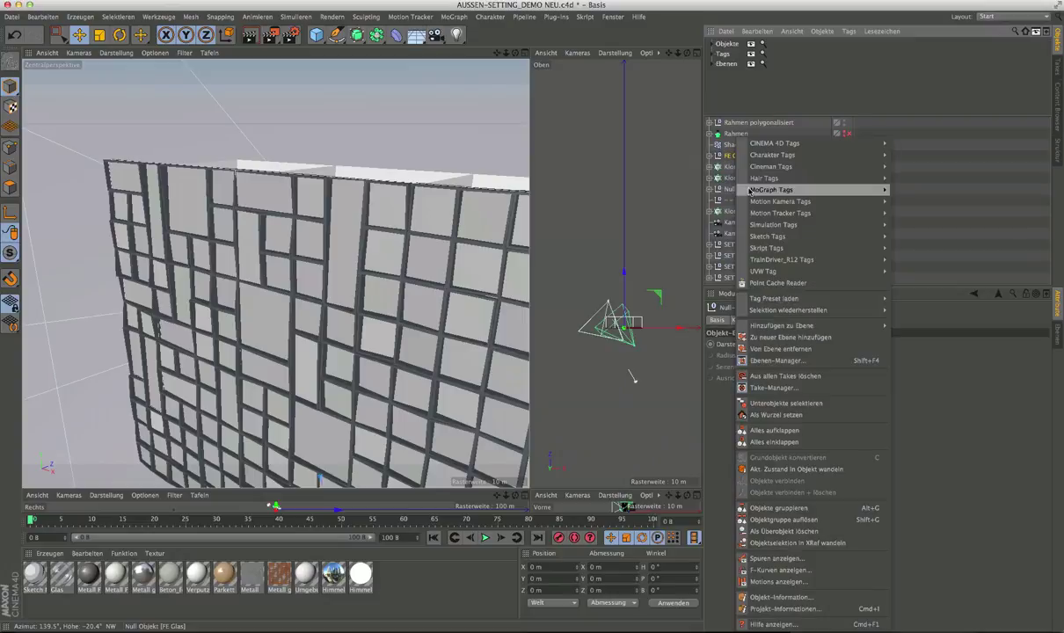
left_click(818, 470)
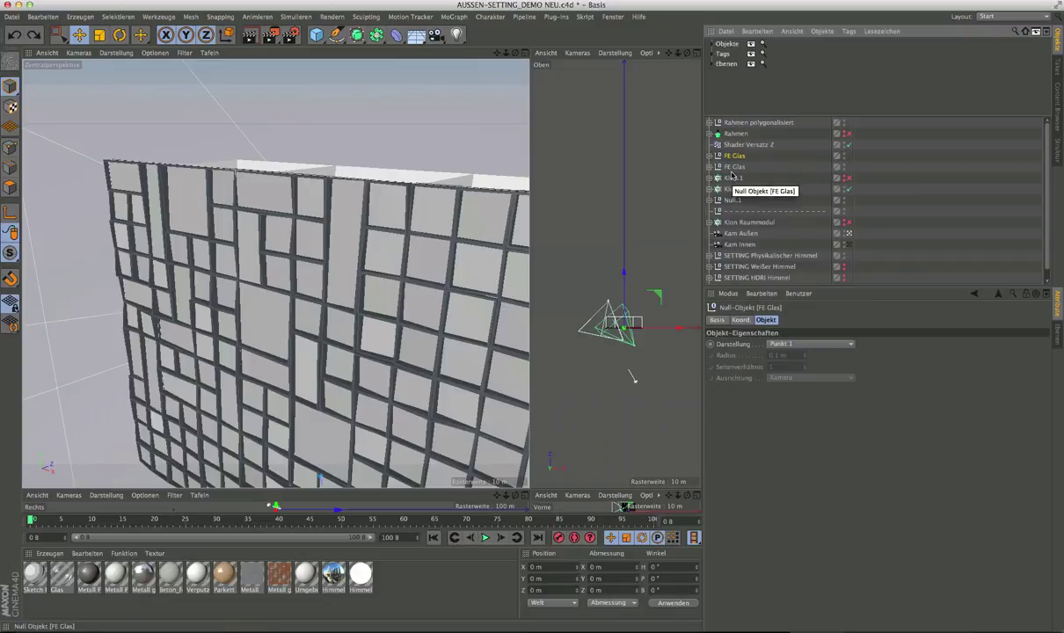
left_click(736, 168)
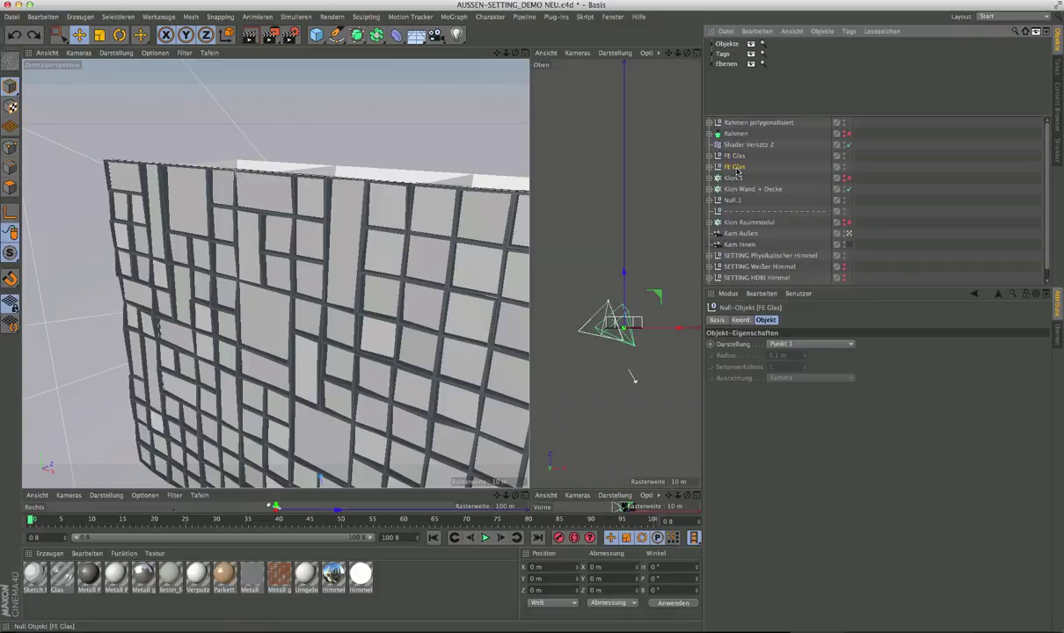
left_click(709, 167)
left_click(724, 178)
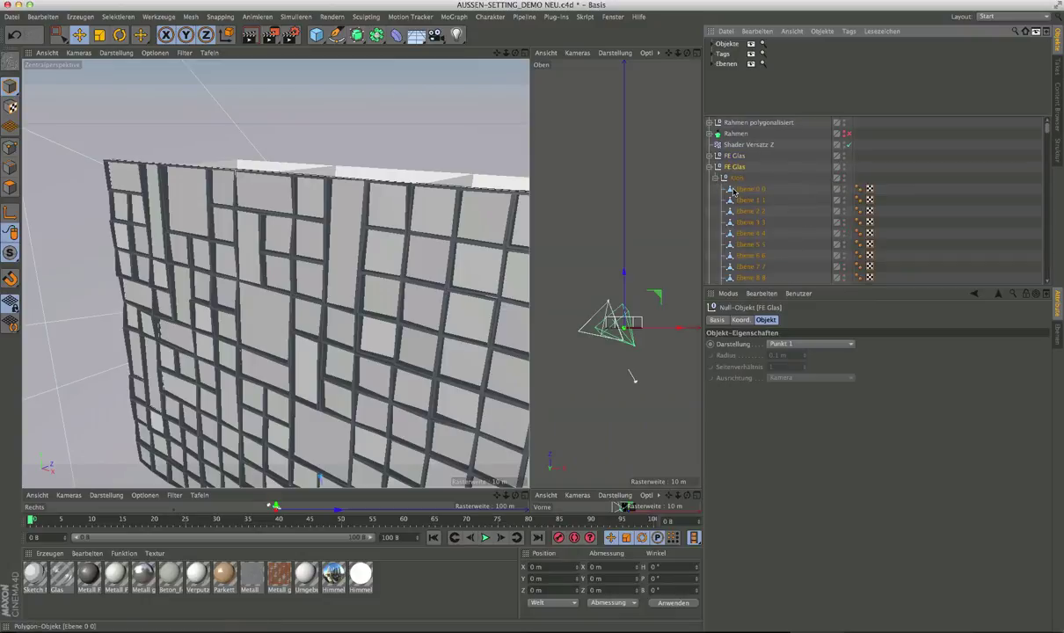
left_click(710, 167)
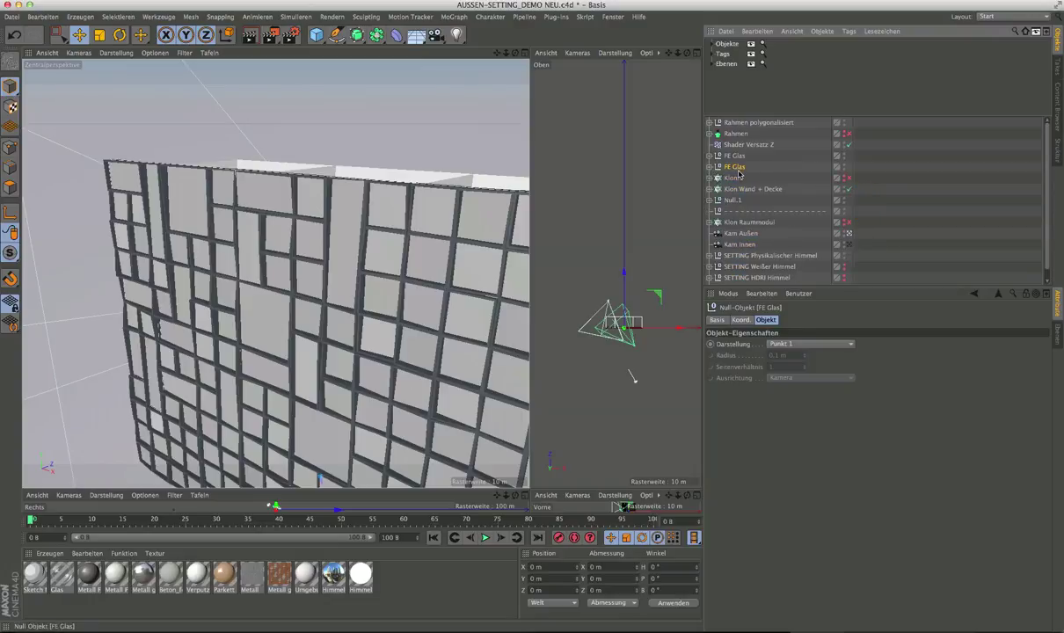
Name the copy FE Glas polygonalisiert and move it above FE Glas
double_click(733, 168)
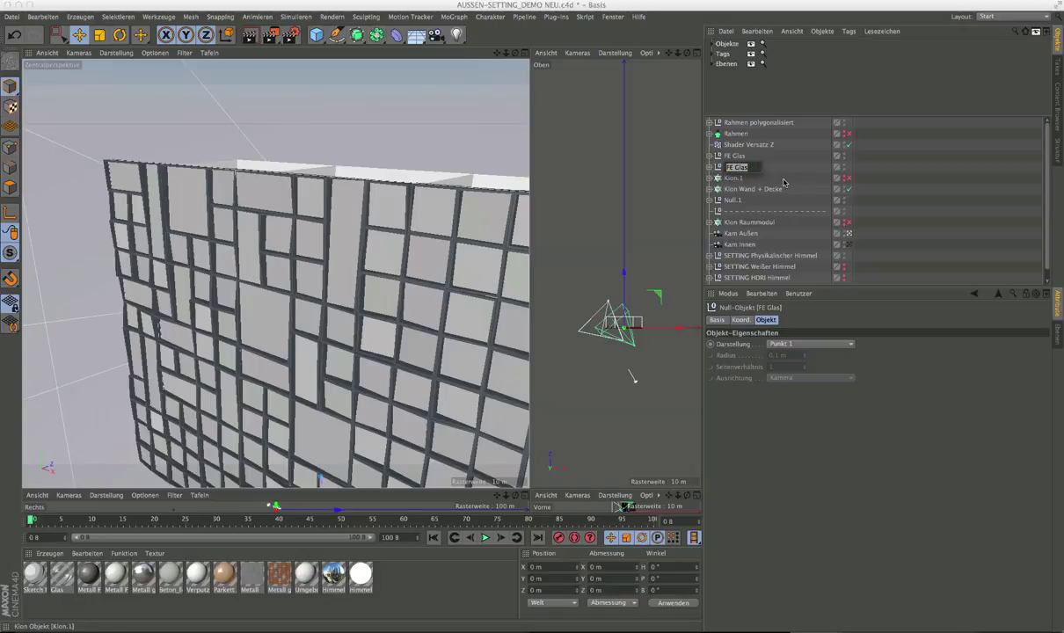
key("super+v")
key("Return")
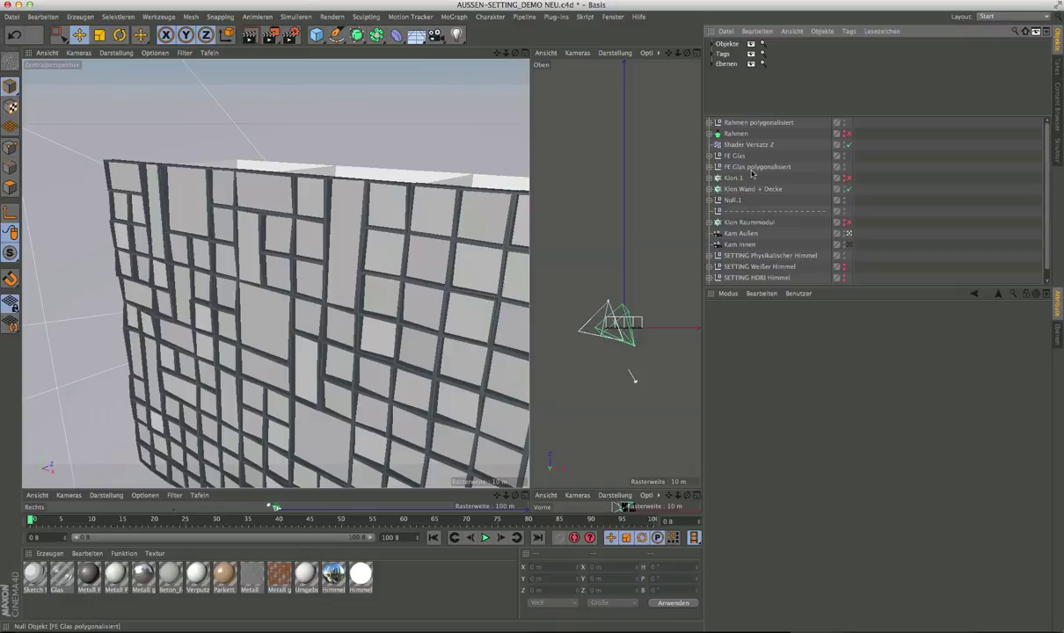
left_click(752, 169)
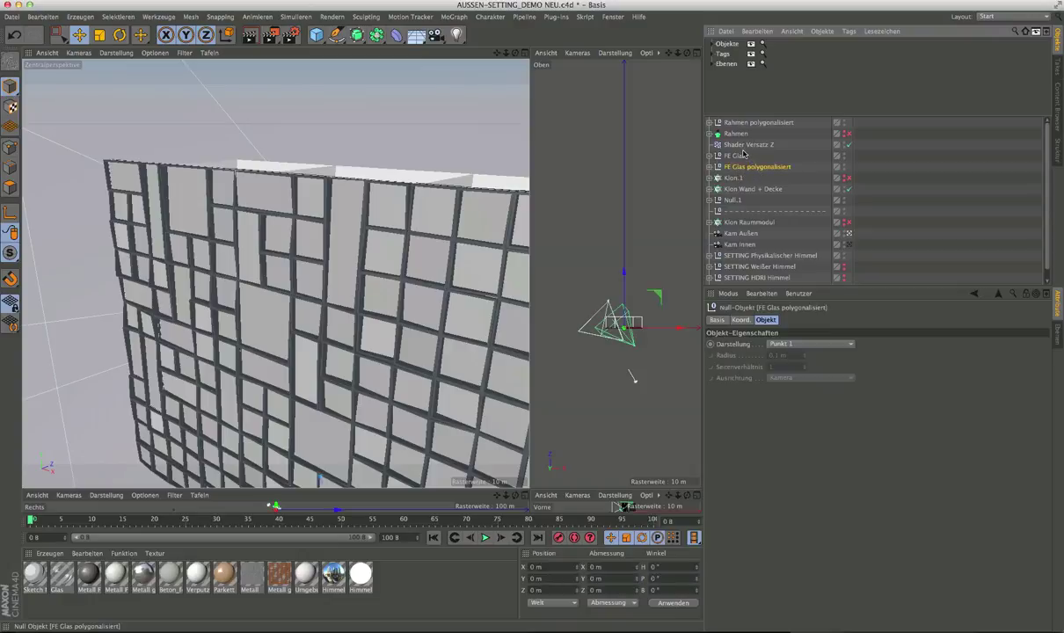
left_click_drag(752, 167, 742, 155)
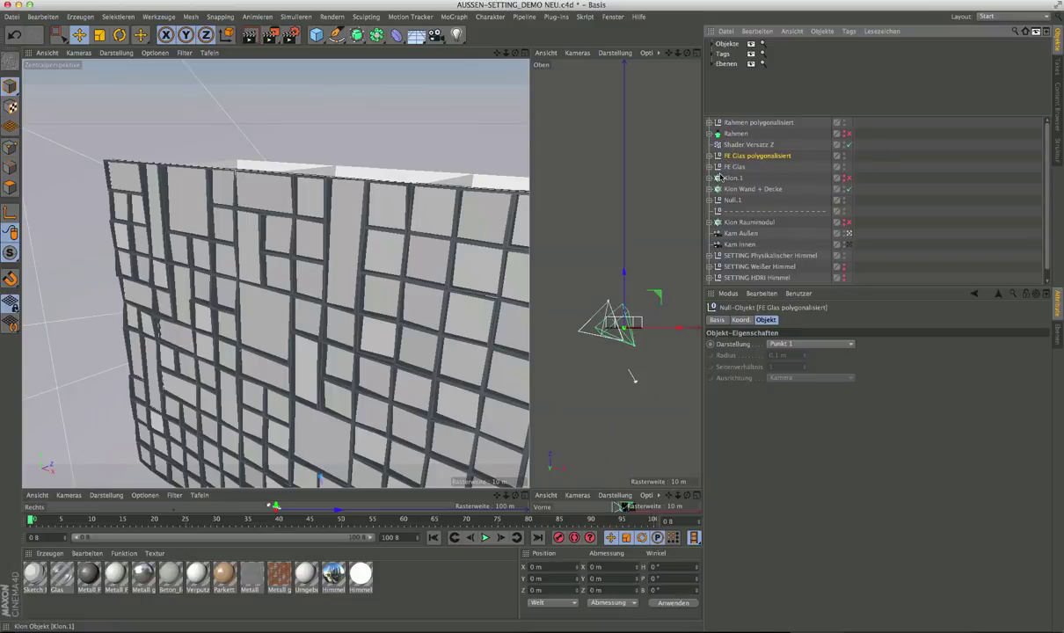
Expand FE Glas and its Klon to check the Ebene planes, then collapse it
left_click(708, 166)
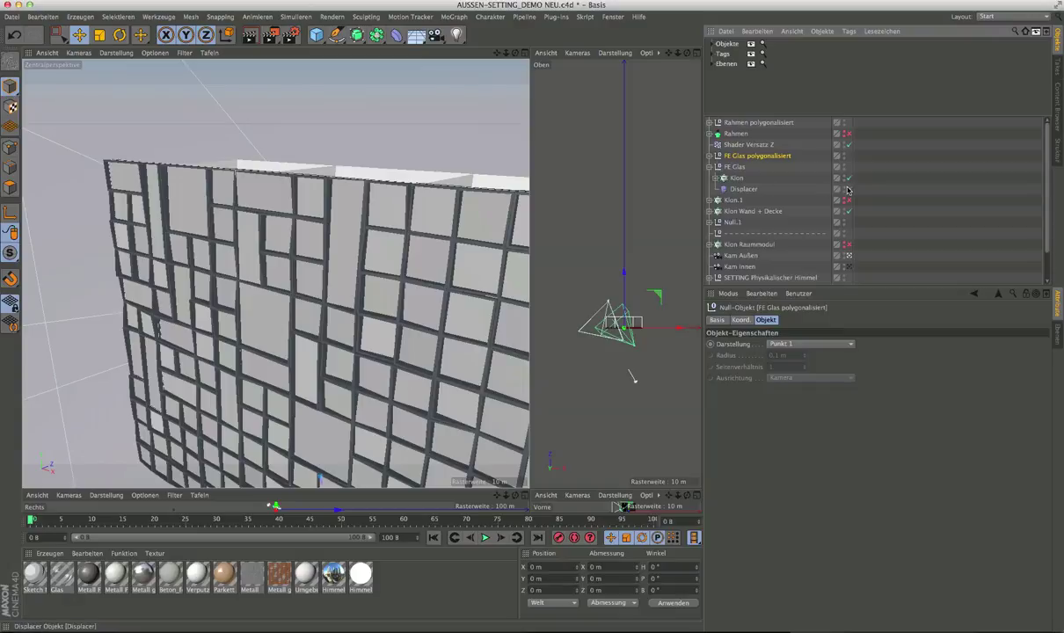
left_click(715, 177)
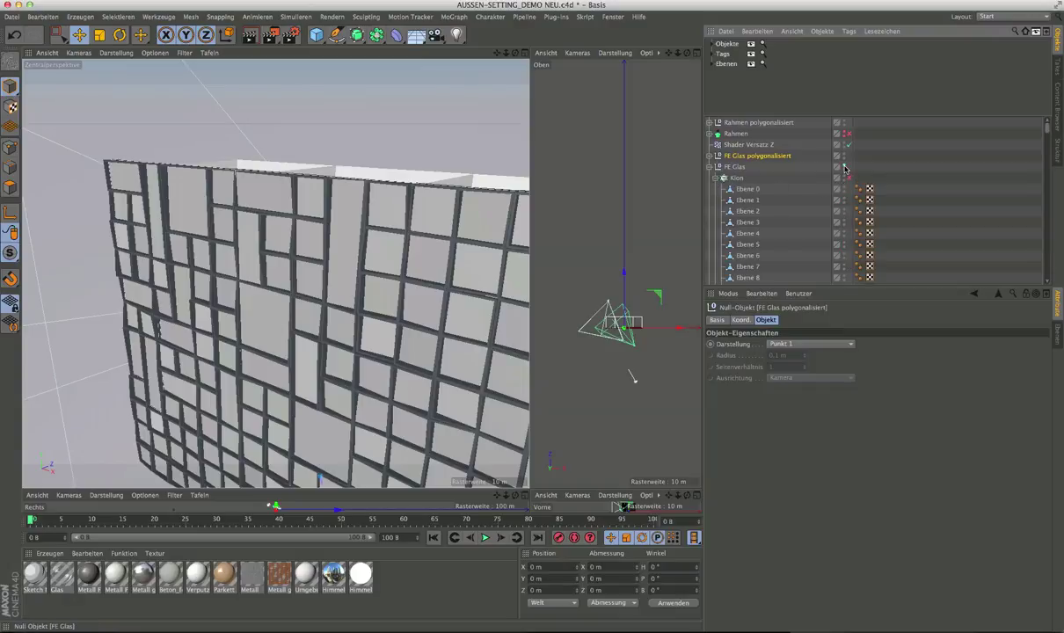
left_click(709, 167)
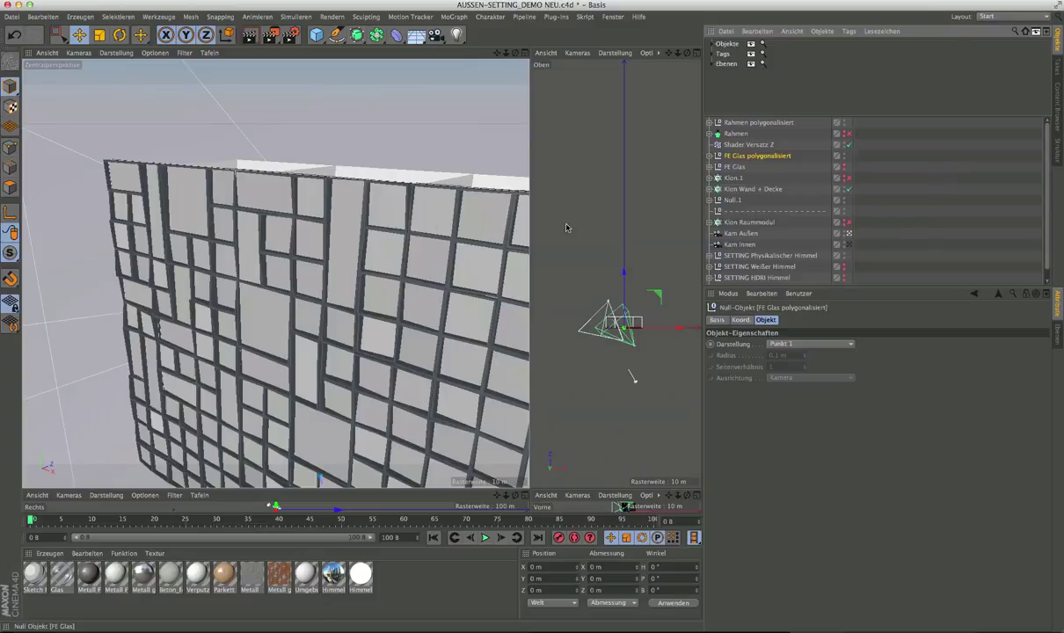
Orbit and zoom the viewport in close on the glass facade
mouse_move(365, 288)
left_mouse_down("alt")
mouse_move(312, 308)
mouse_move(198, 222)
left_mouse_up("alt")
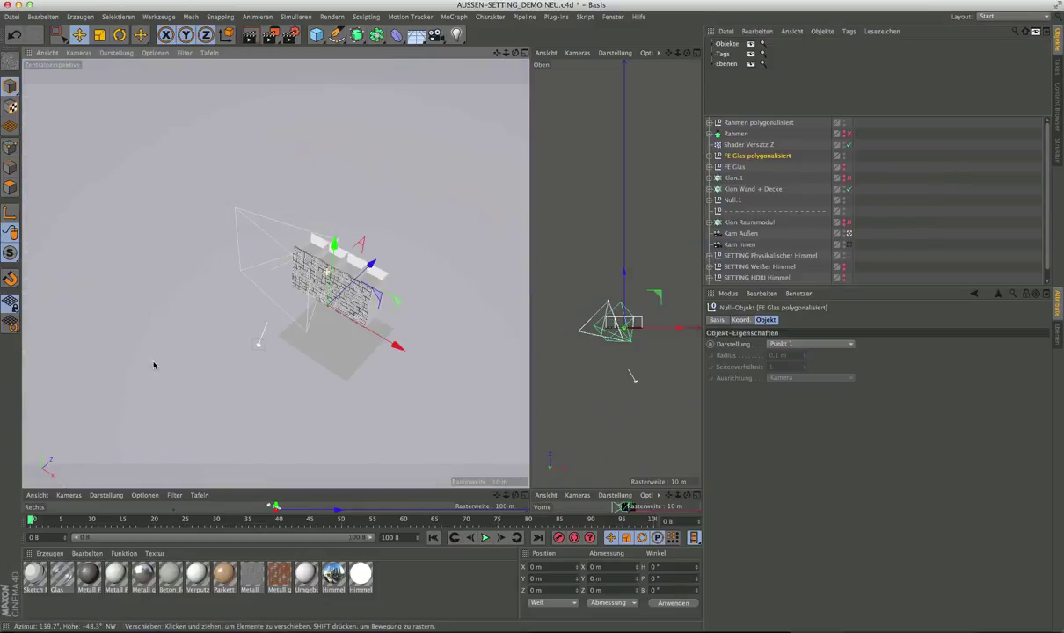
right_click_drag(198, 222, 217, 227, "alt")
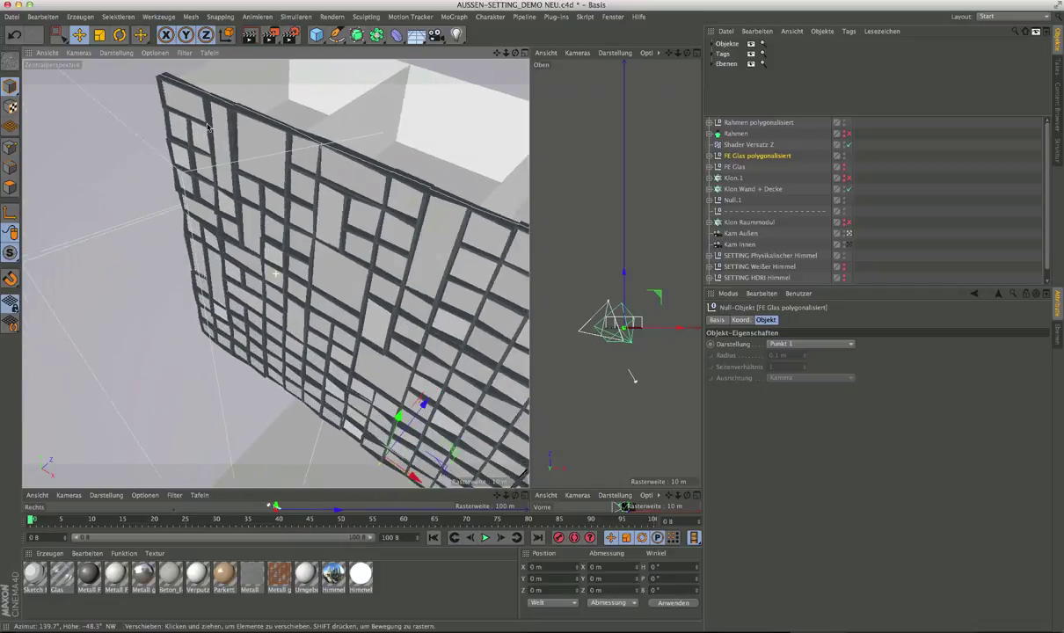
mouse_move(217, 227)
left_mouse_down("alt")
mouse_move(313, 240)
mouse_move(356, 314)
left_mouse_up("alt")
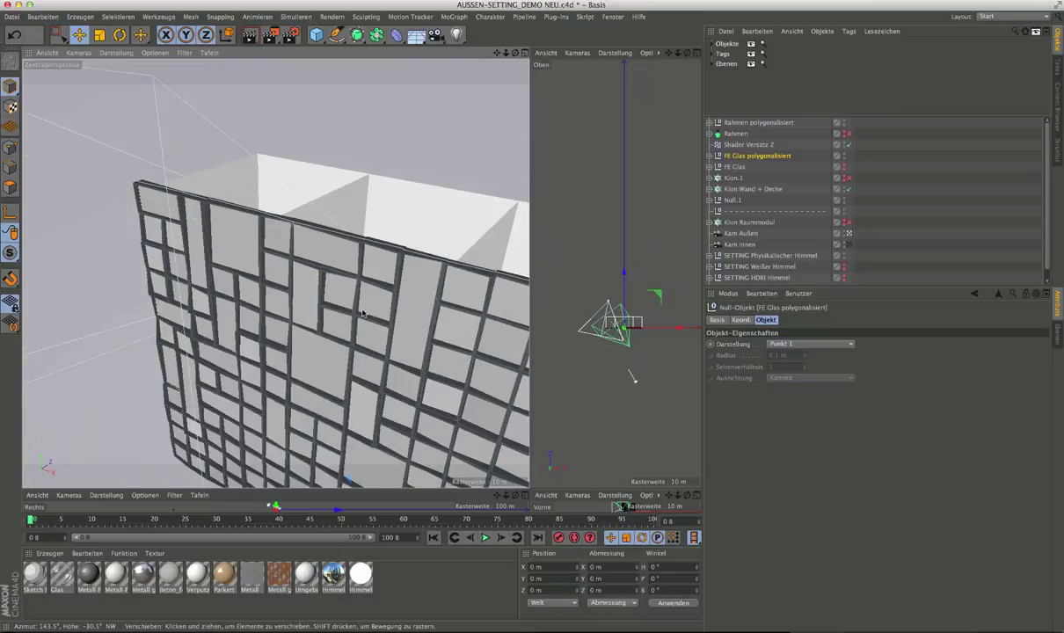
right_click_drag(356, 314, 519, 239, "alt")
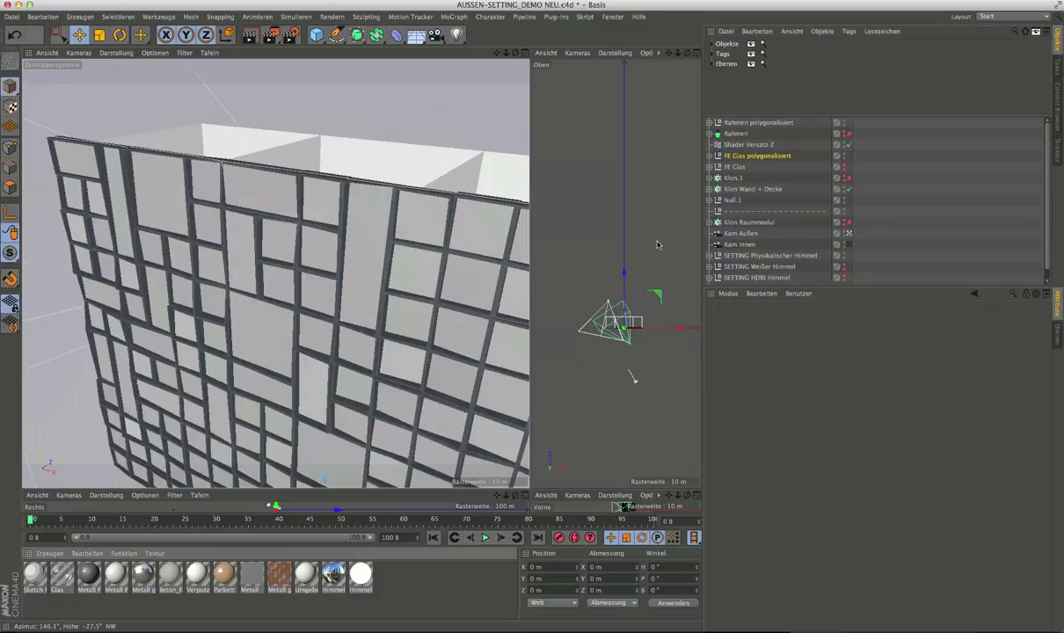
Apply Glas to FE Glas polygonalisiert and a light metal material to Rahmen polygonalisiert
left_click_drag(785, 158, 785, 159)
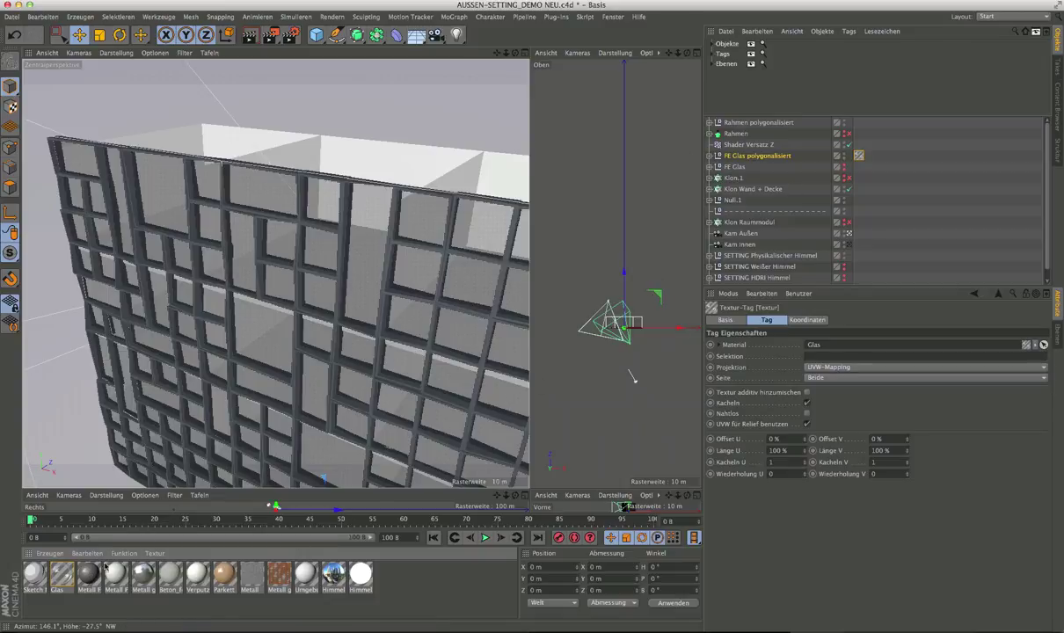
left_click_drag(751, 128, 766, 124)
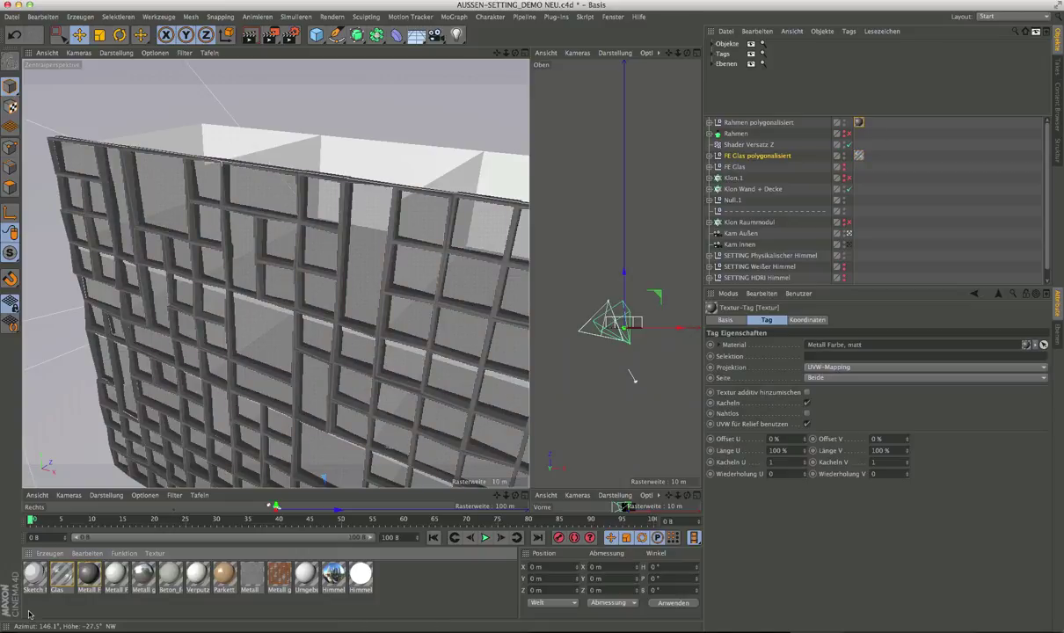
double_click(89, 576)
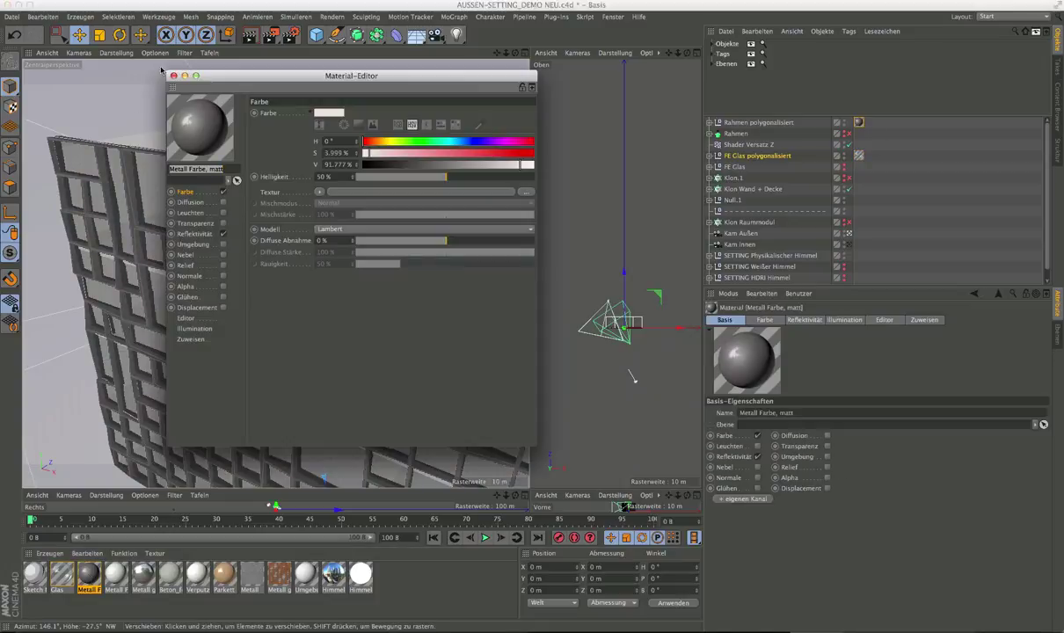
left_click(173, 76)
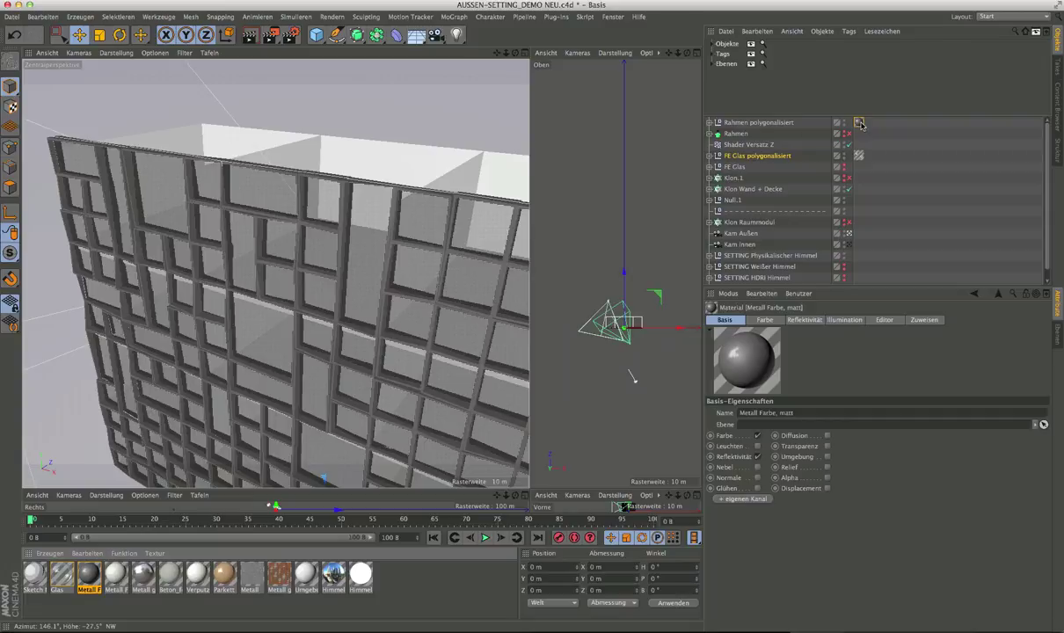
left_click_drag(860, 123, 859, 123)
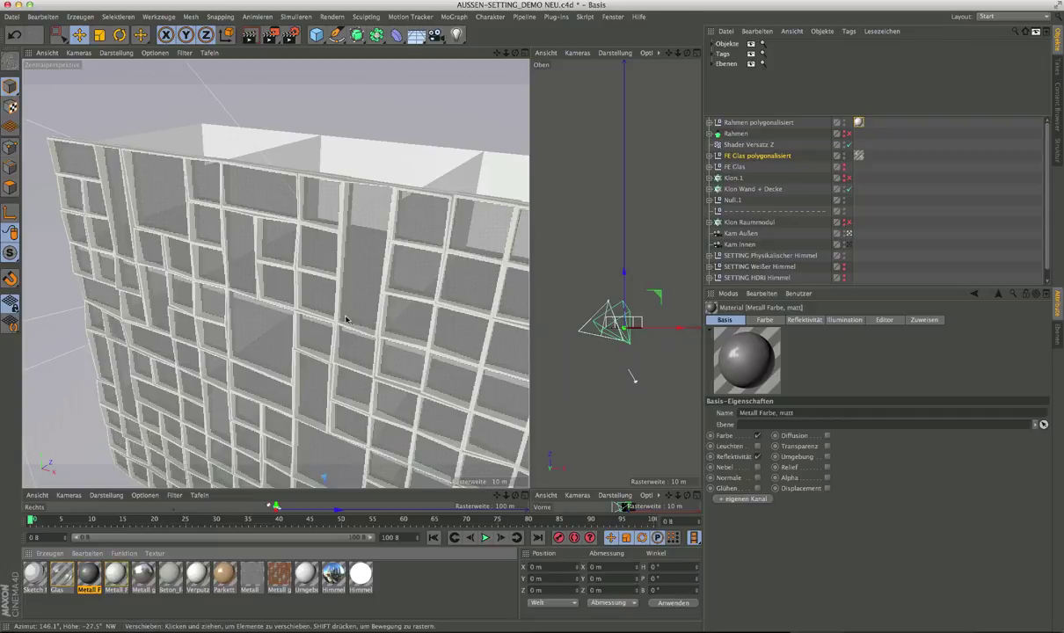
mouse_move(346, 319)
left_mouse_down("alt")
mouse_move(364, 296)
mouse_move(351, 261)
mouse_move(343, 275)
mouse_move(309, 238)
mouse_move(374, 187)
mouse_move(372, 199)
mouse_move(368, 181)
mouse_move(359, 205)
mouse_move(470, 232)
left_mouse_up("alt")
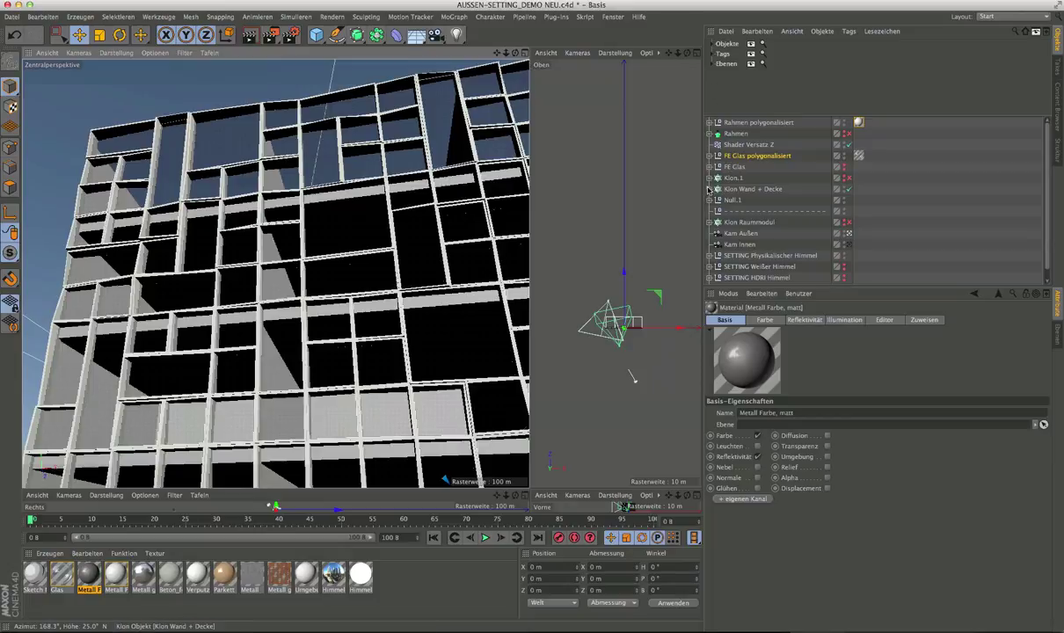
Copy Decke + Wand out of Klon Wand + Decke to the top level as Decke Abschluss
left_click(710, 189)
left_click(717, 201)
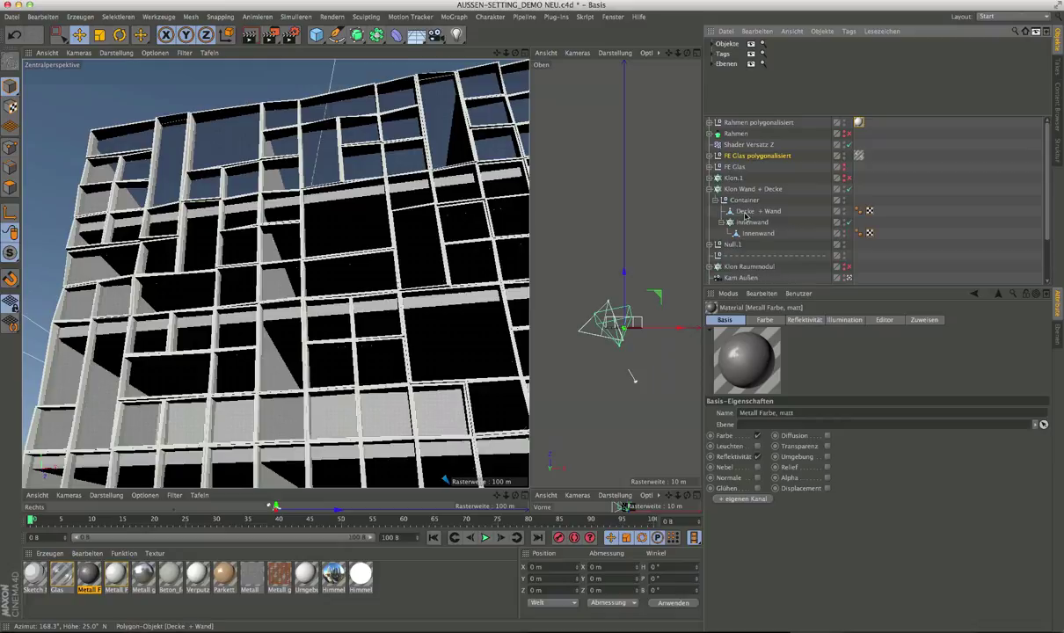
left_click(761, 212)
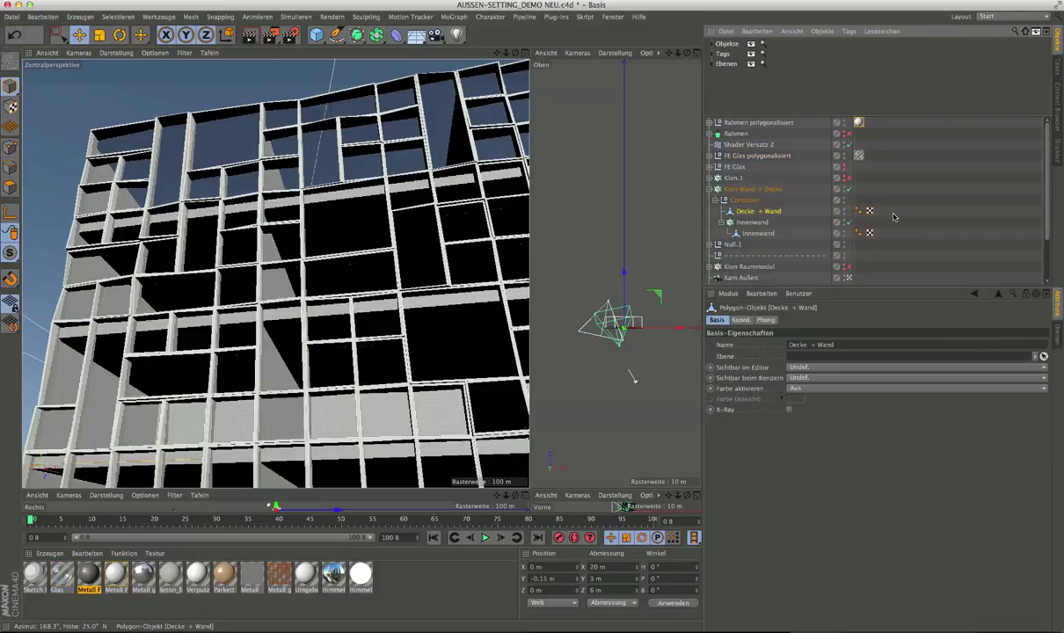
left_click_drag(896, 216, 730, 122)
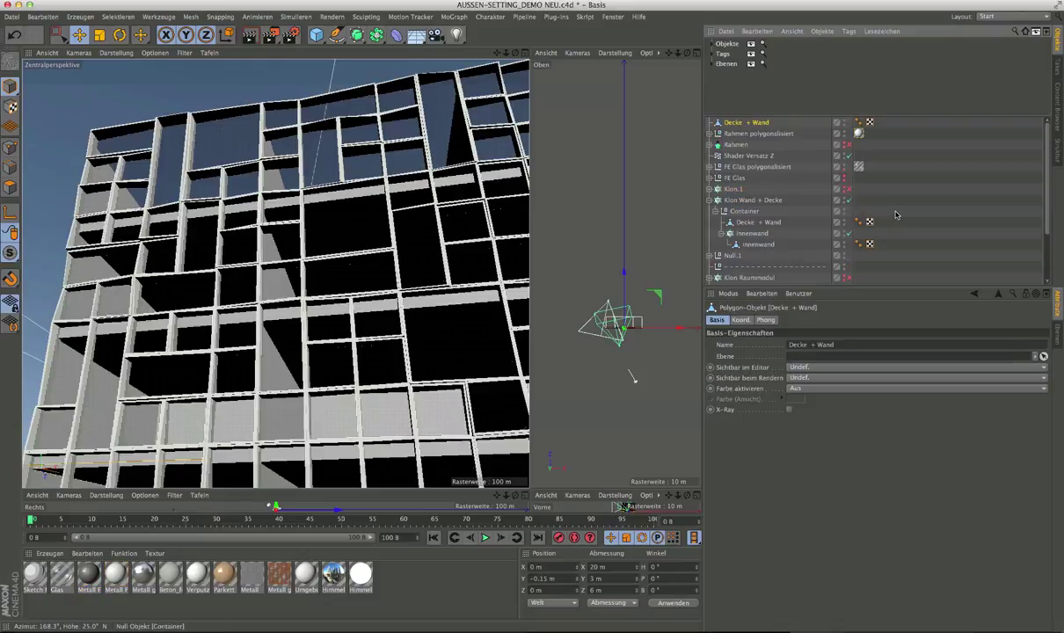
left_click(710, 200)
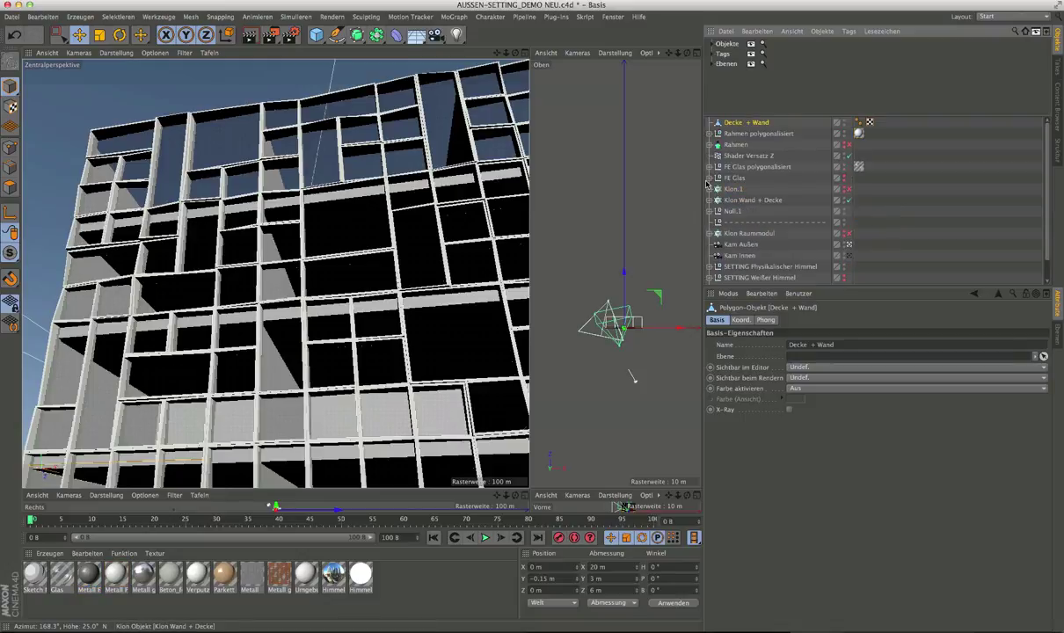
double_click(748, 123)
type("Decke OG")
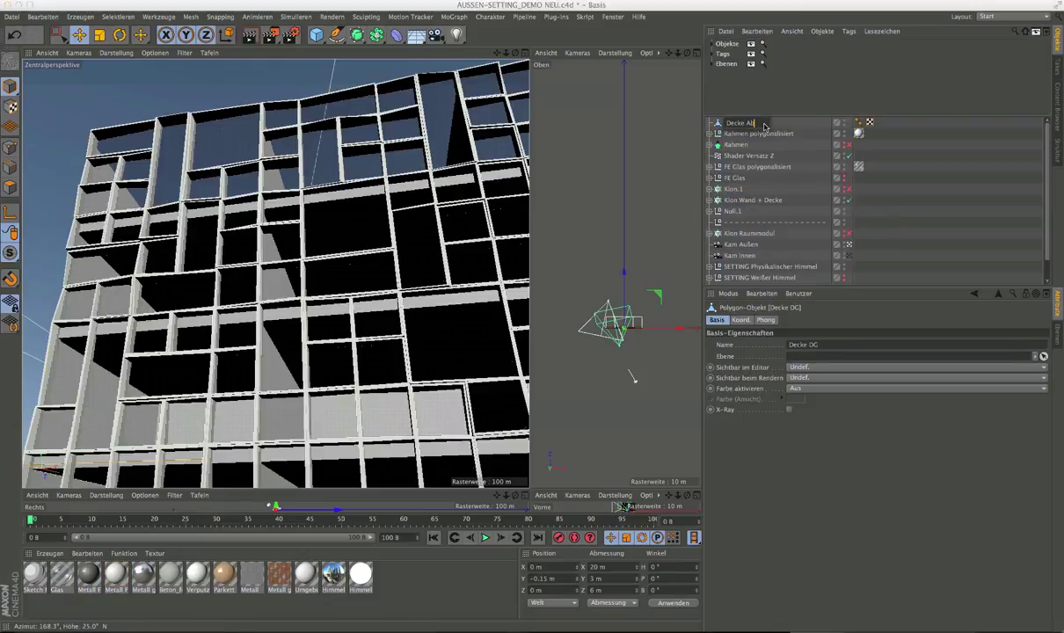
type("uss")
key("Return")
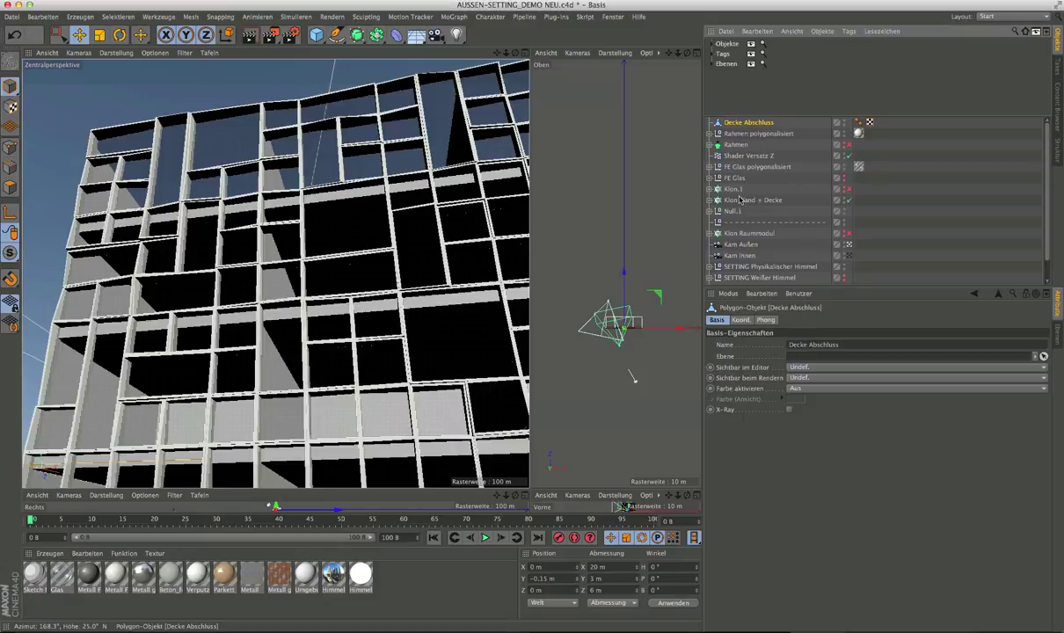
Place Decke Abschluss below Klon.1 and set its Y position to 11.85 m
left_click_drag(749, 123, 740, 195)
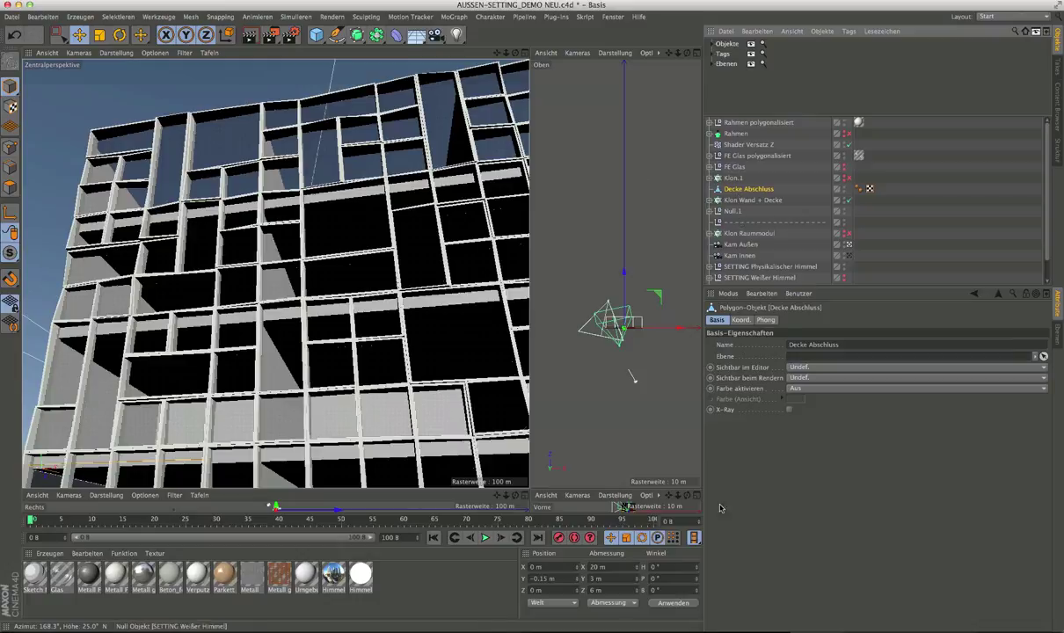
left_click(555, 578)
type("+12")
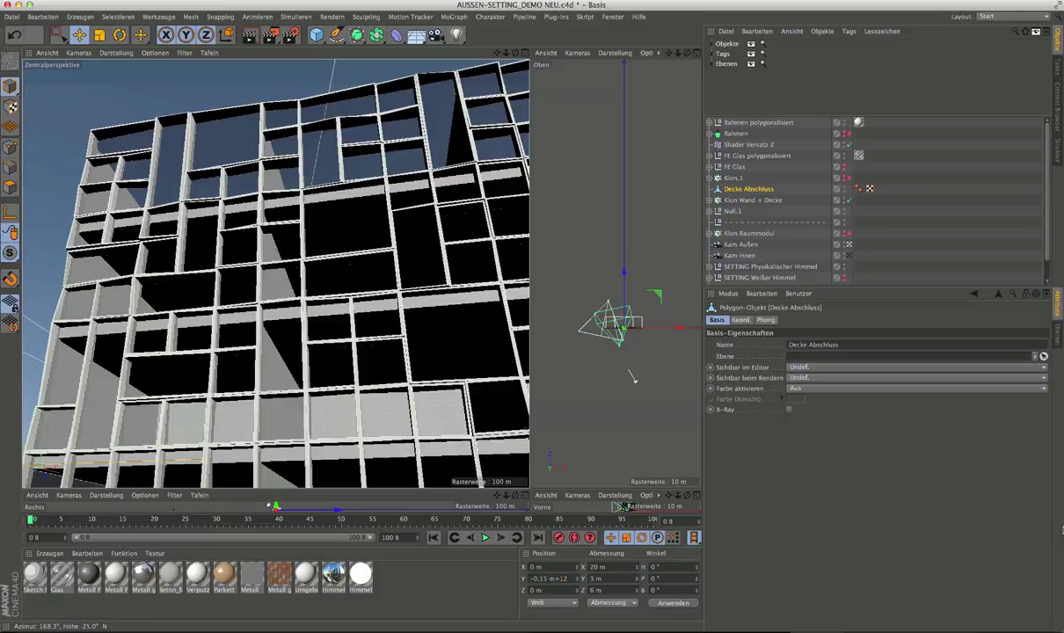
key("Return")
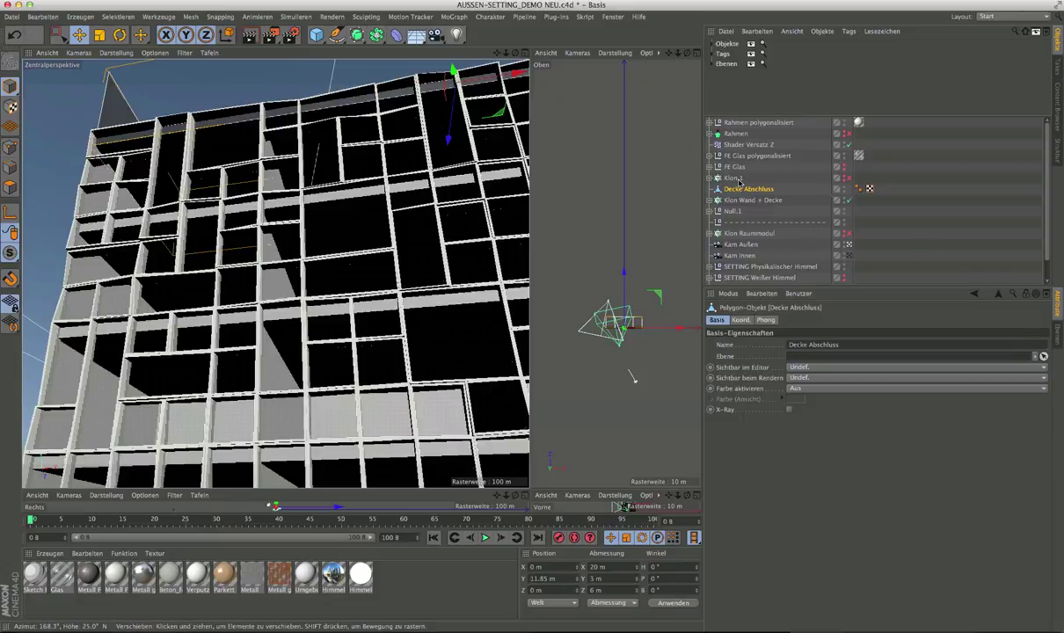
Through the scene camera, select the slab's end and top faces and delete them
left_click(850, 250)
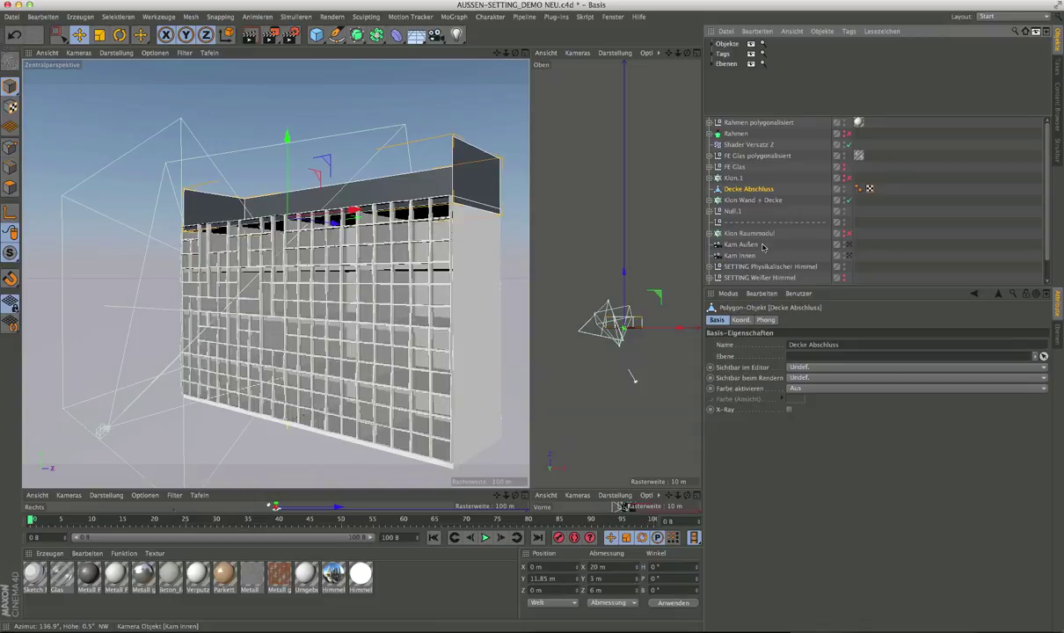
left_click(213, 205)
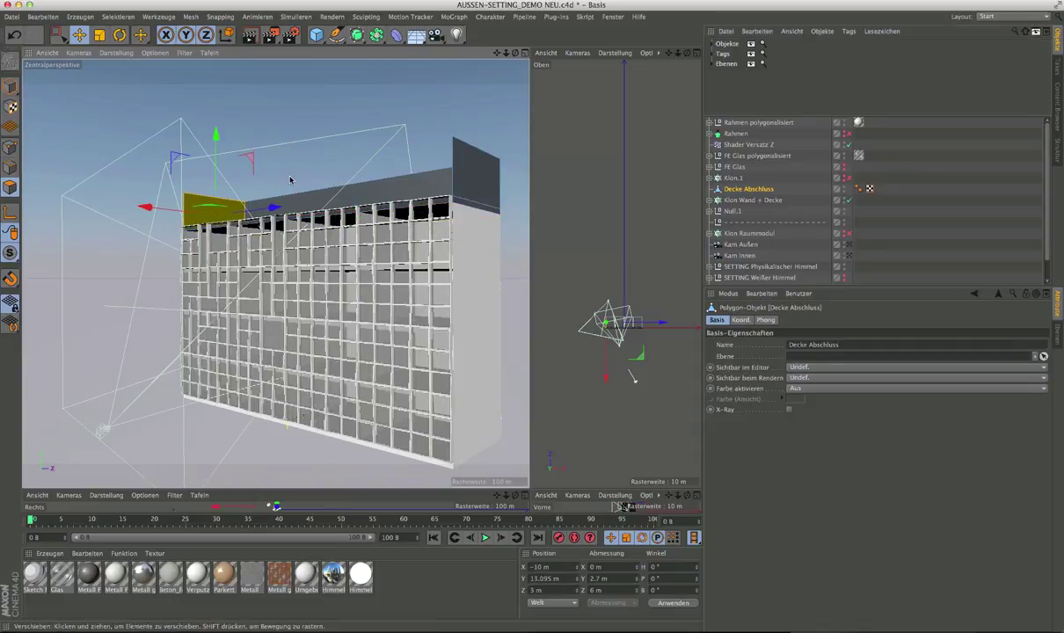
left_click(446, 195, "shift")
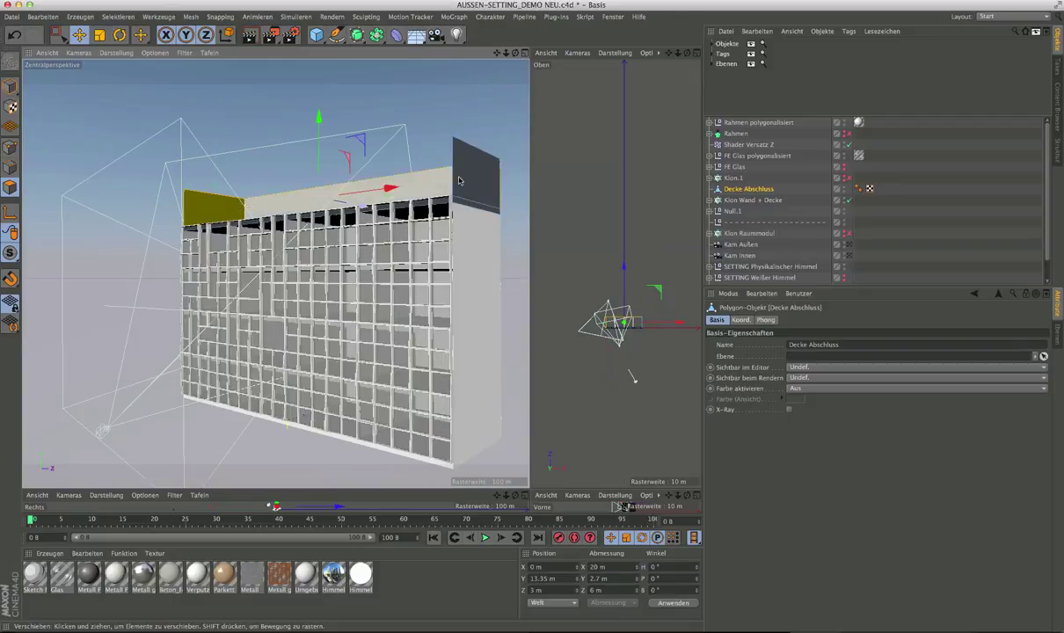
key("Delete")
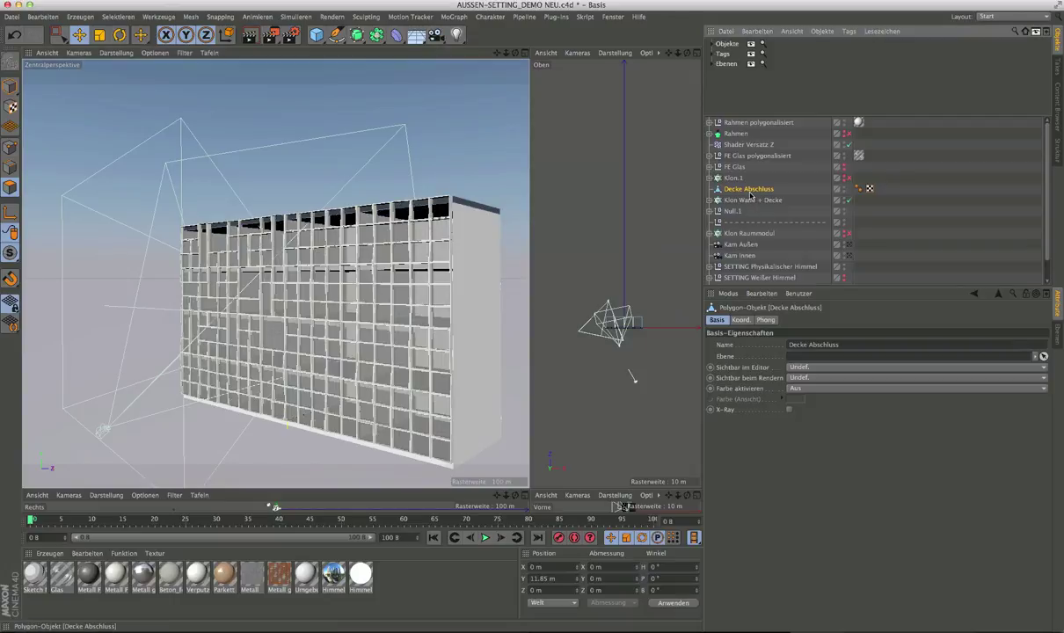
Apply Beton_fein with Quader-Mapping to Decke Abschluss and copy the tag to Klon Wand + Decke
left_click_drag(451, 205, 521, 217, "alt")
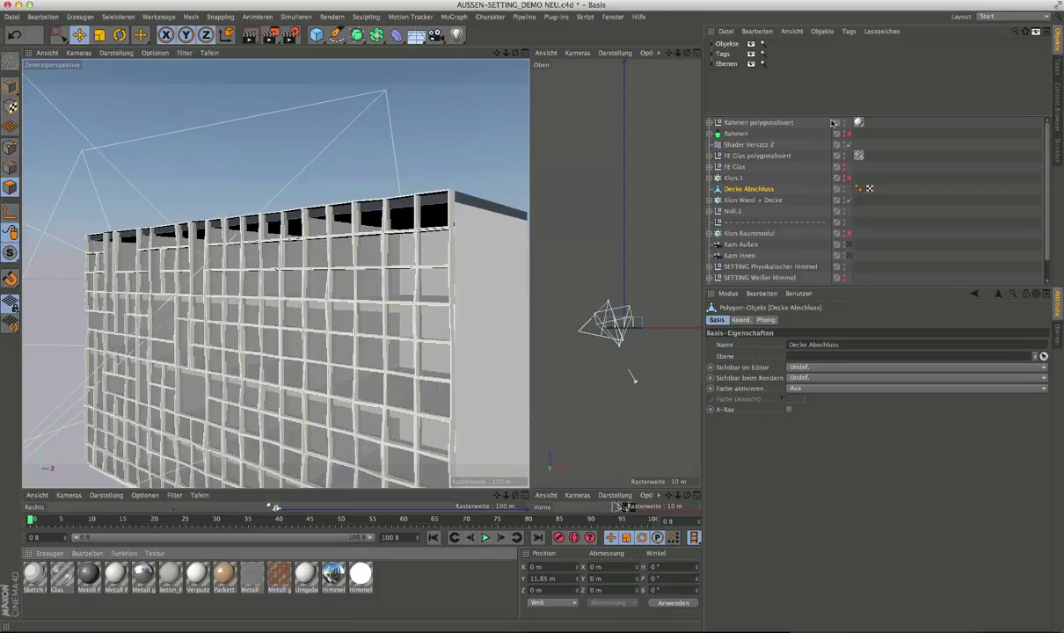
left_click_drag(170, 576, 762, 192)
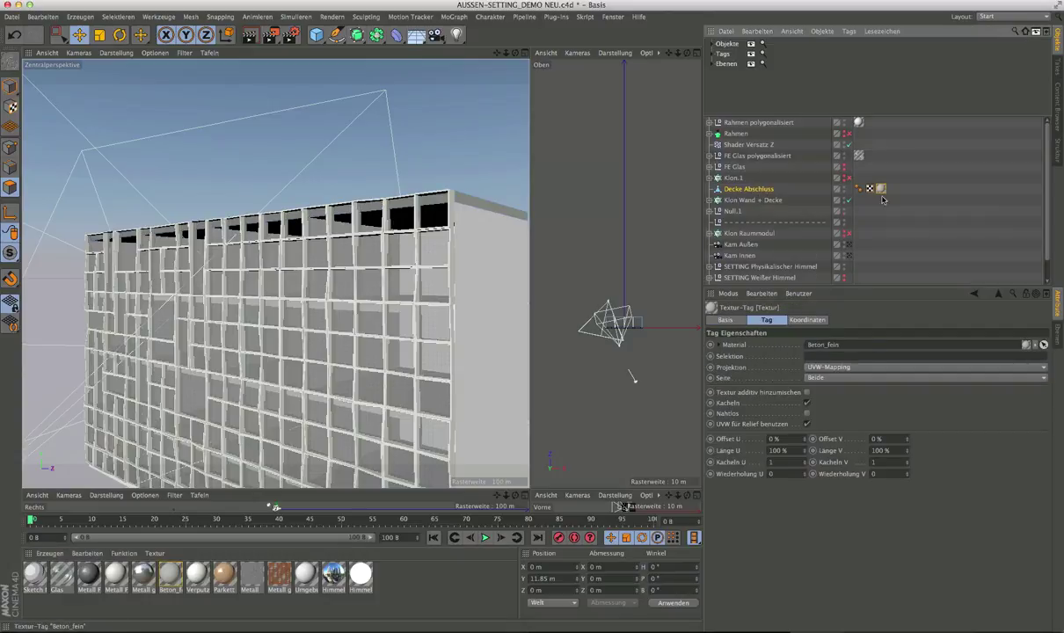
left_click(835, 369)
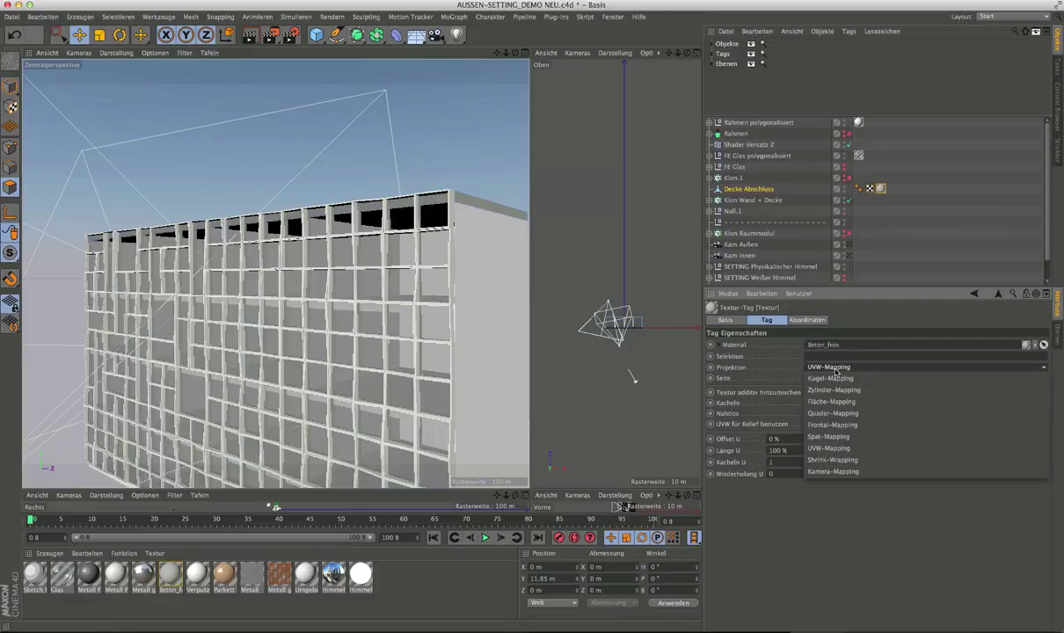
left_click(857, 421)
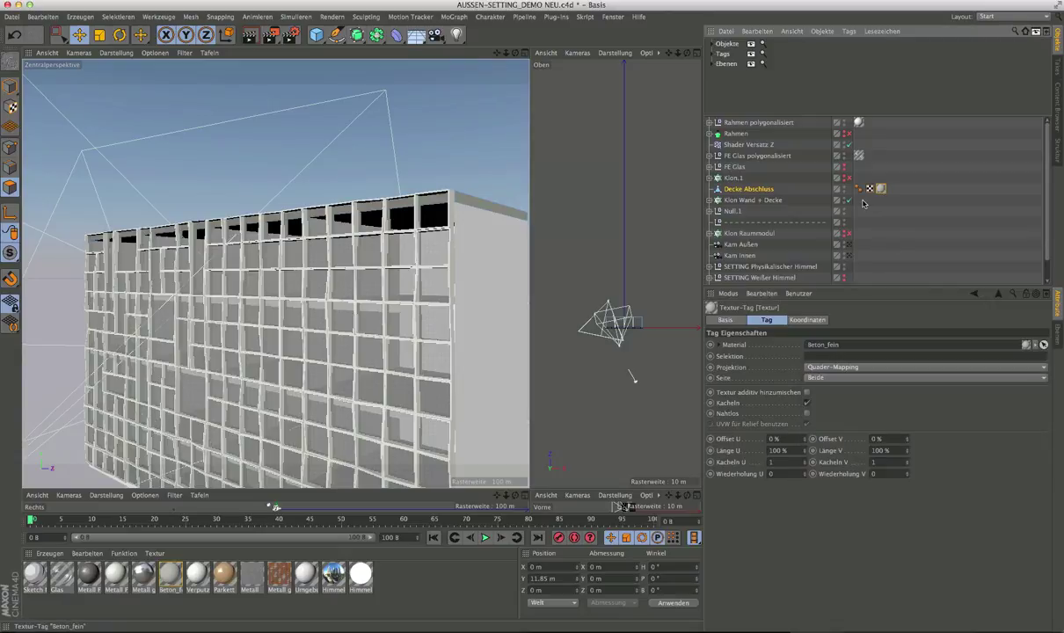
left_click_drag(881, 189, 862, 203, "ctrl")
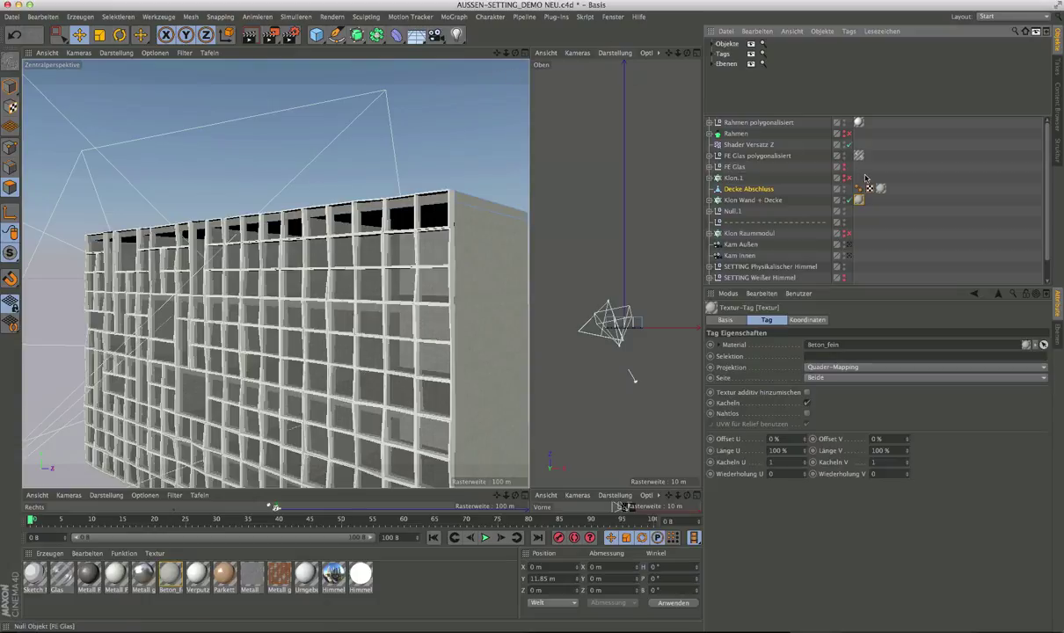
left_click_drag(352, 264, 396, 88, "alt")
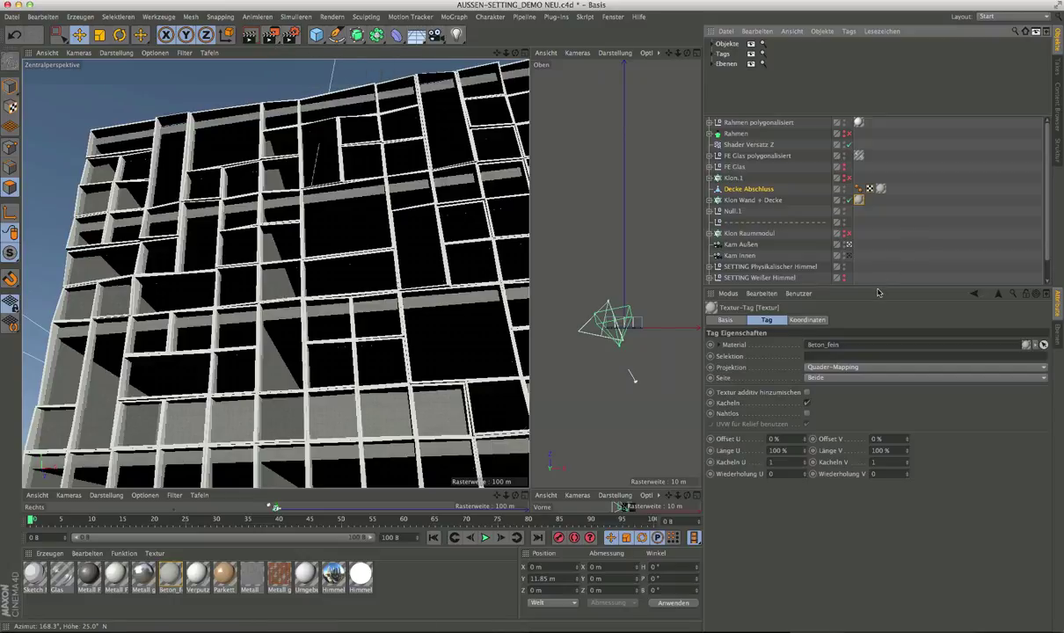
Disable SETTING Physikalischer Himmel, enable SETTING HDRI Himmel, and start an Interactive Render Region
left_click_drag(879, 288, 875, 397)
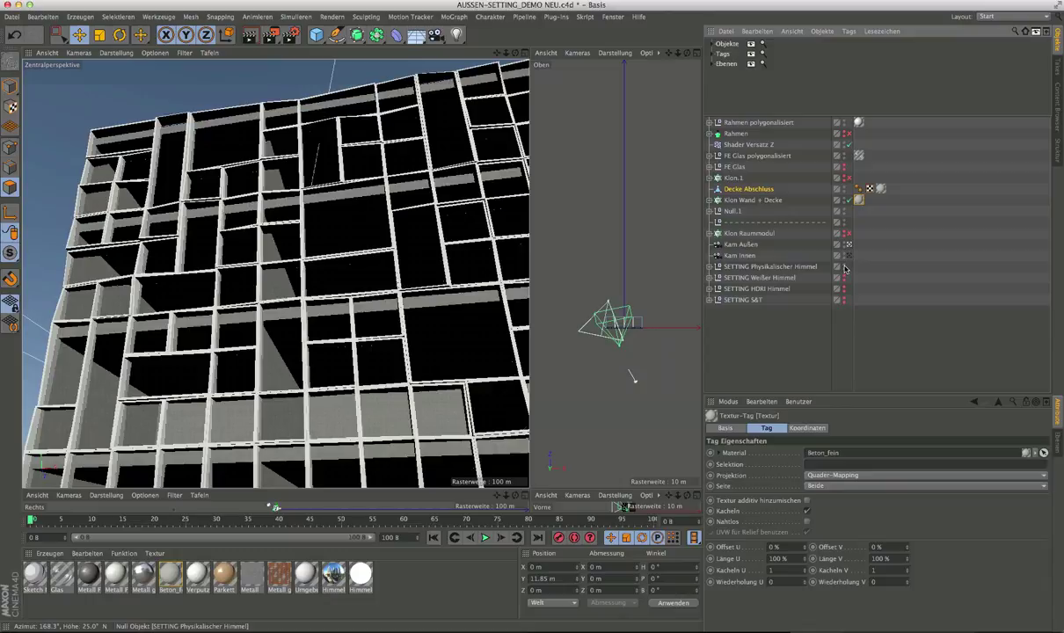
left_click(844, 265)
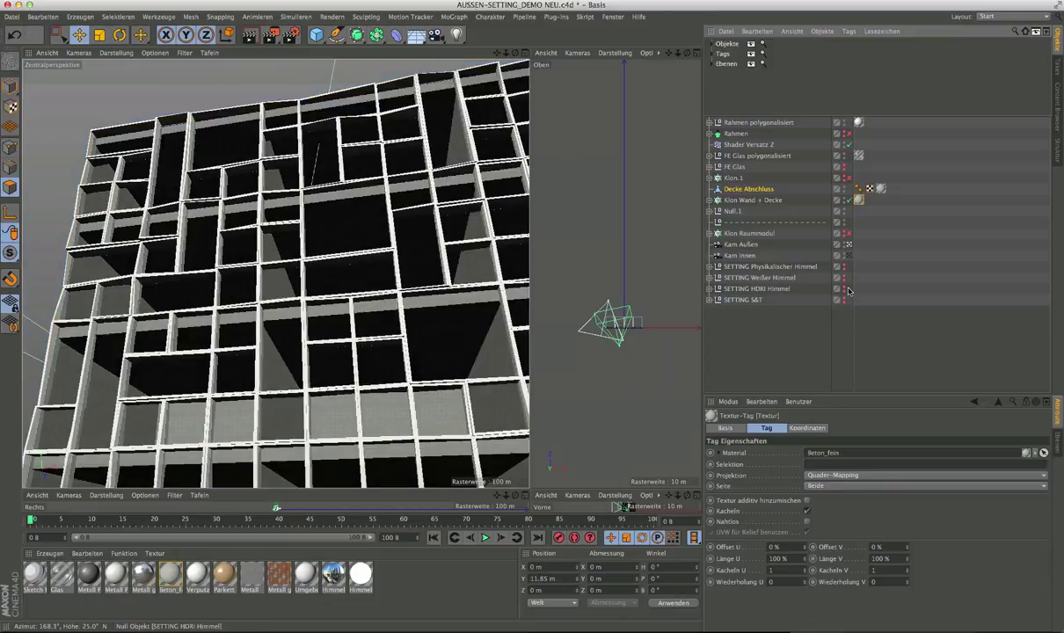
left_click(844, 291)
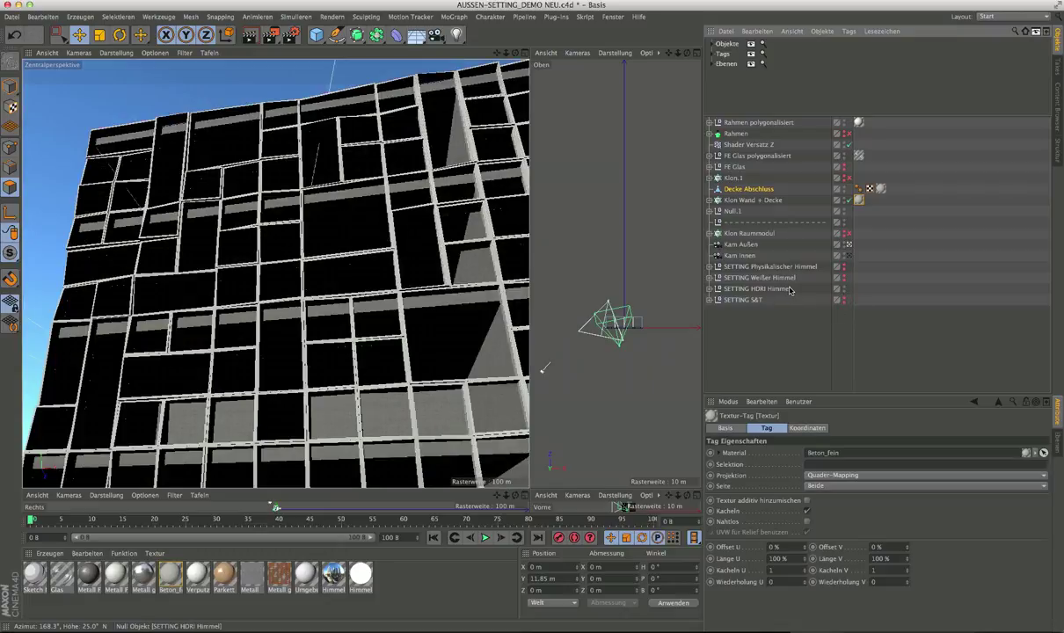
mouse_move(363, 290)
left_mouse_down("alt")
mouse_move(246, 313)
mouse_move(219, 304)
mouse_move(360, 290)
left_mouse_up("alt")
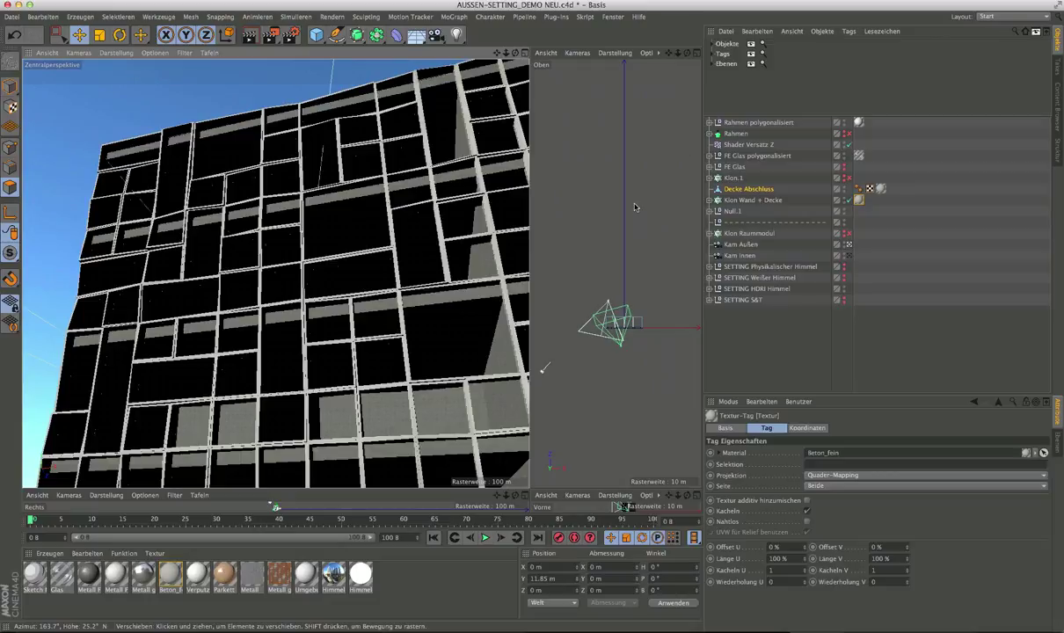
left_click(248, 35)
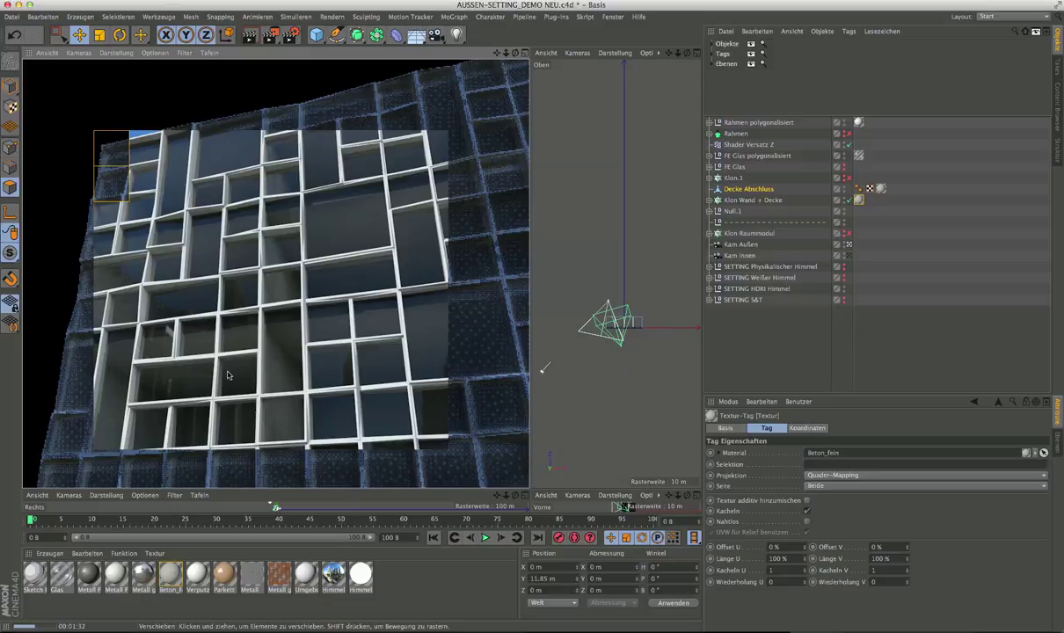
Set the Glas material's transparency Mischstärke to 58%
double_click(61, 576)
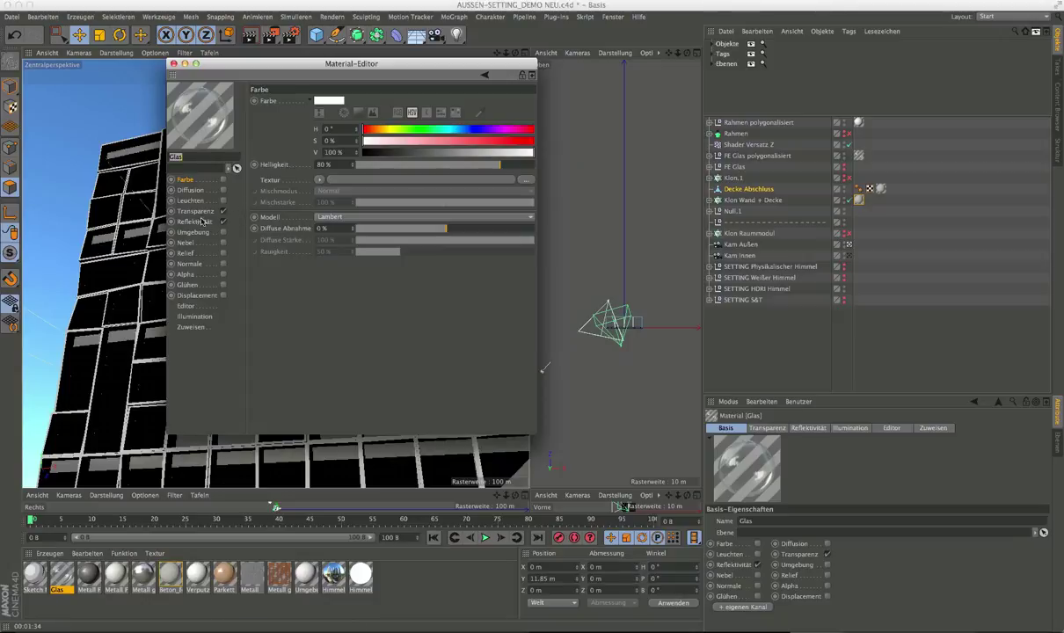
left_click(196, 212)
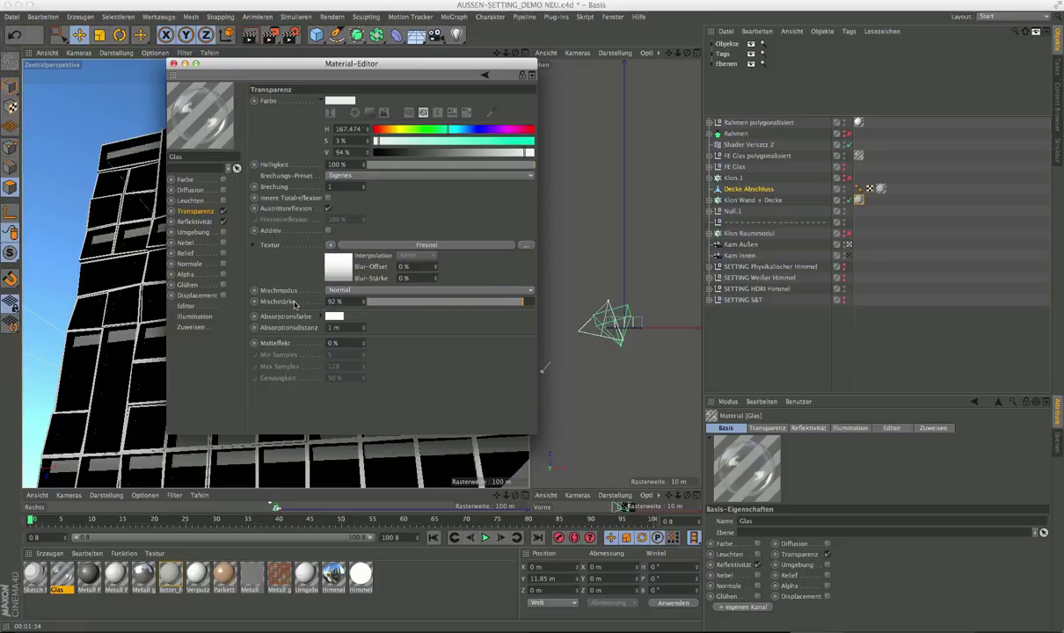
left_click(483, 302)
left_click_drag(484, 301, 479, 305)
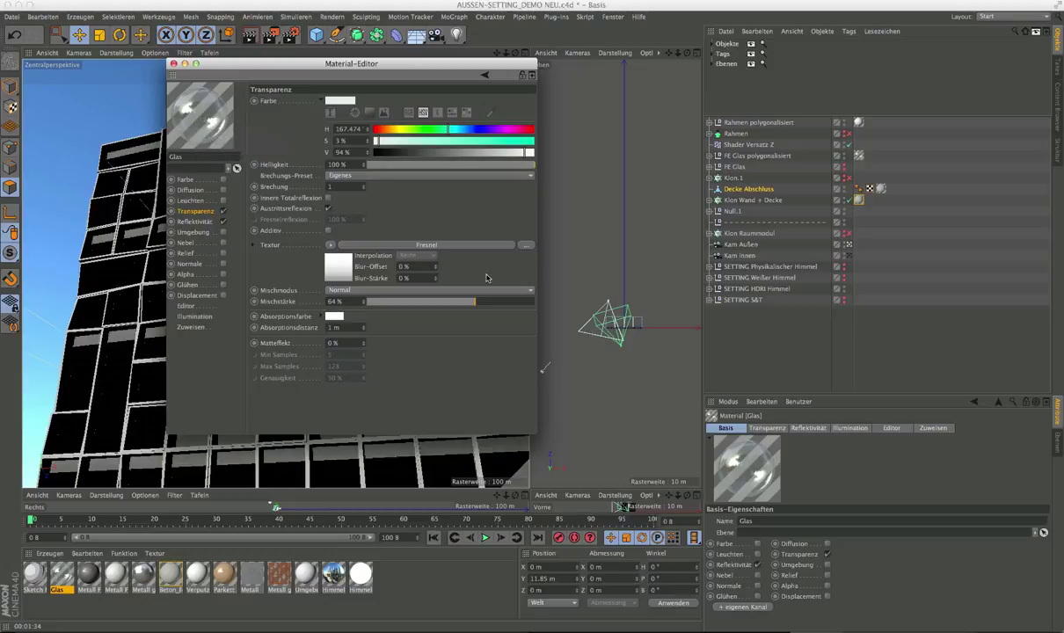
left_click_drag(475, 301, 538, 304)
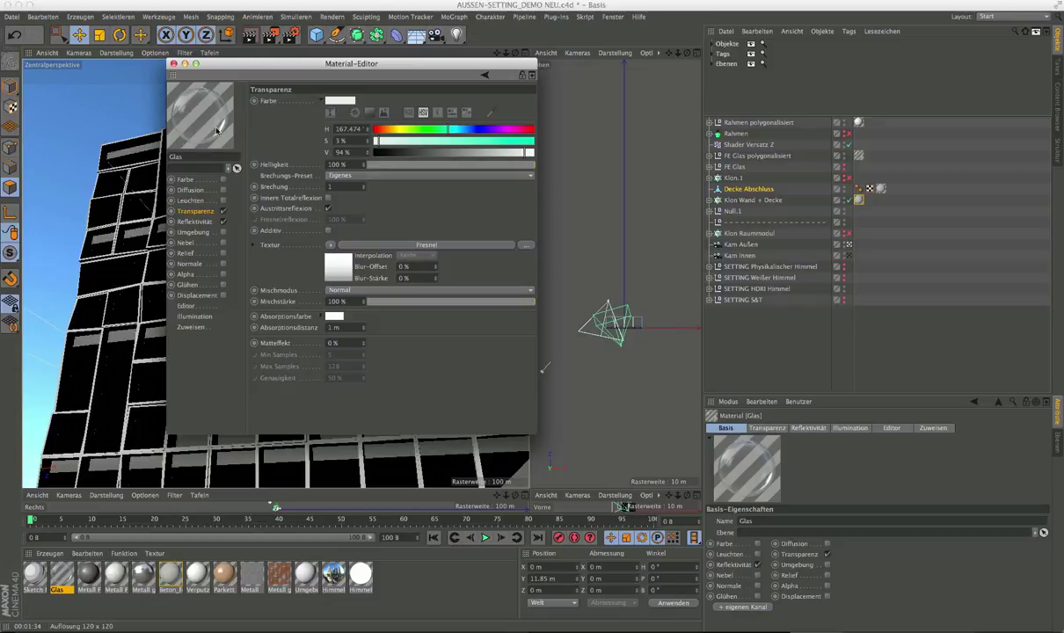
left_click(465, 302)
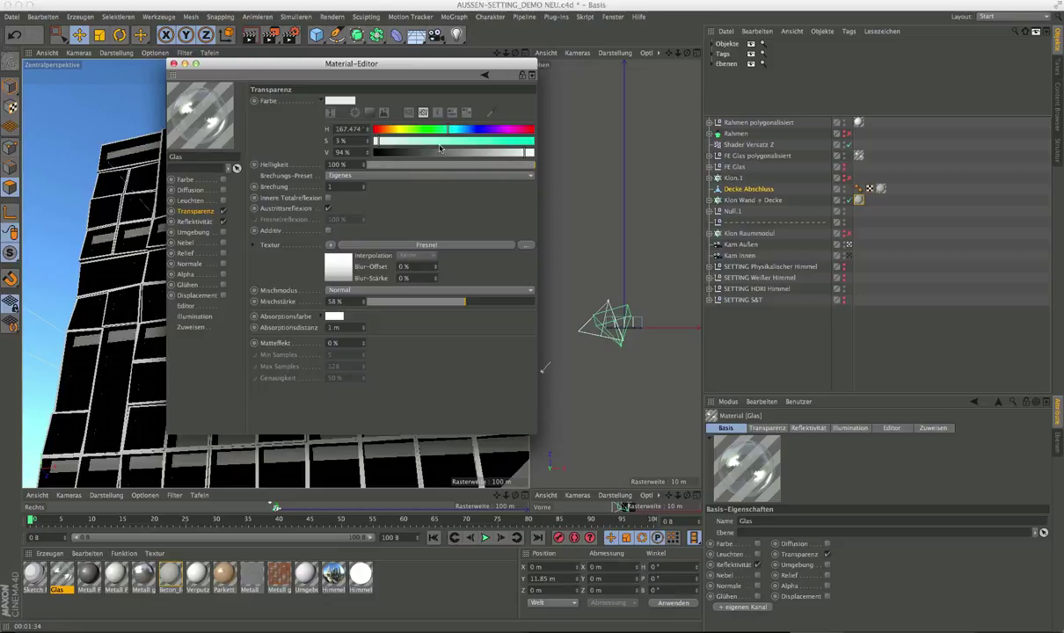
Lower the Glas transparency Helligkeit to 74% and render the current view
left_click(506, 165)
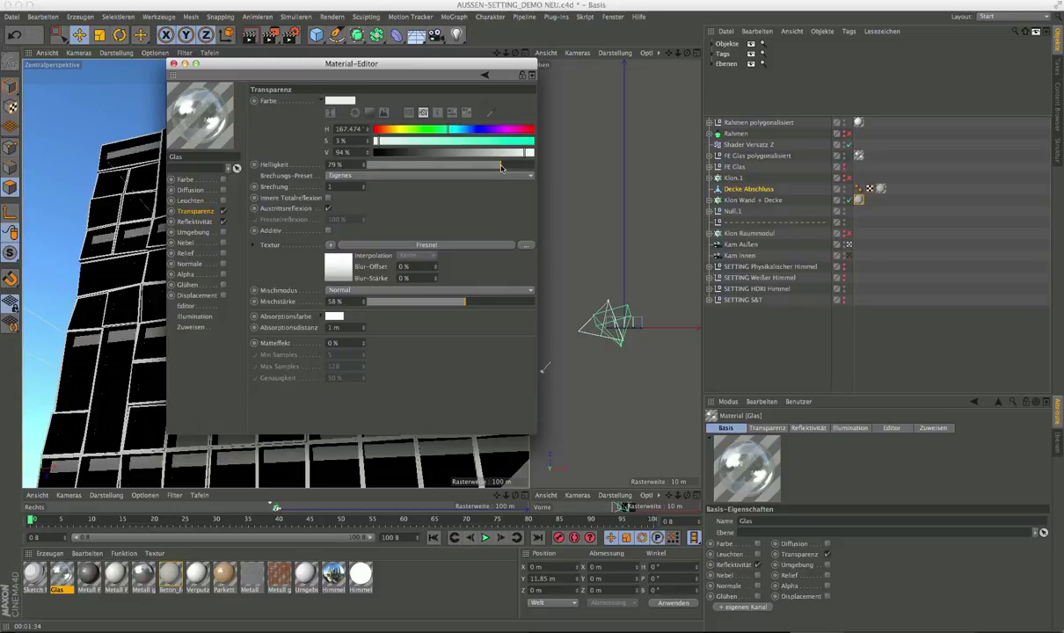
left_click_drag(502, 167, 490, 169)
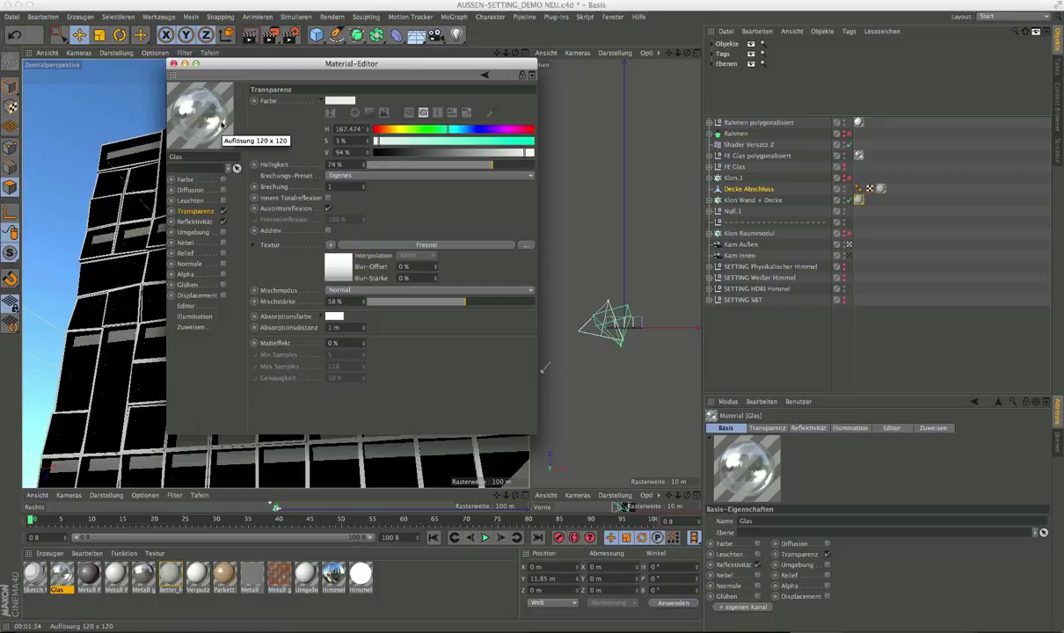
left_click(173, 63)
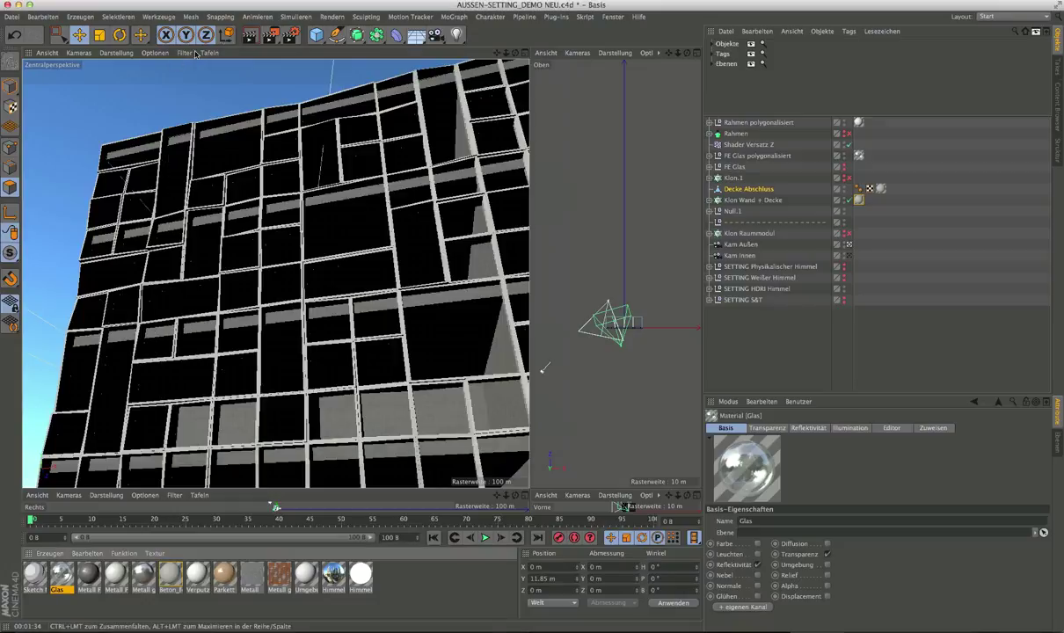
left_click(248, 37)
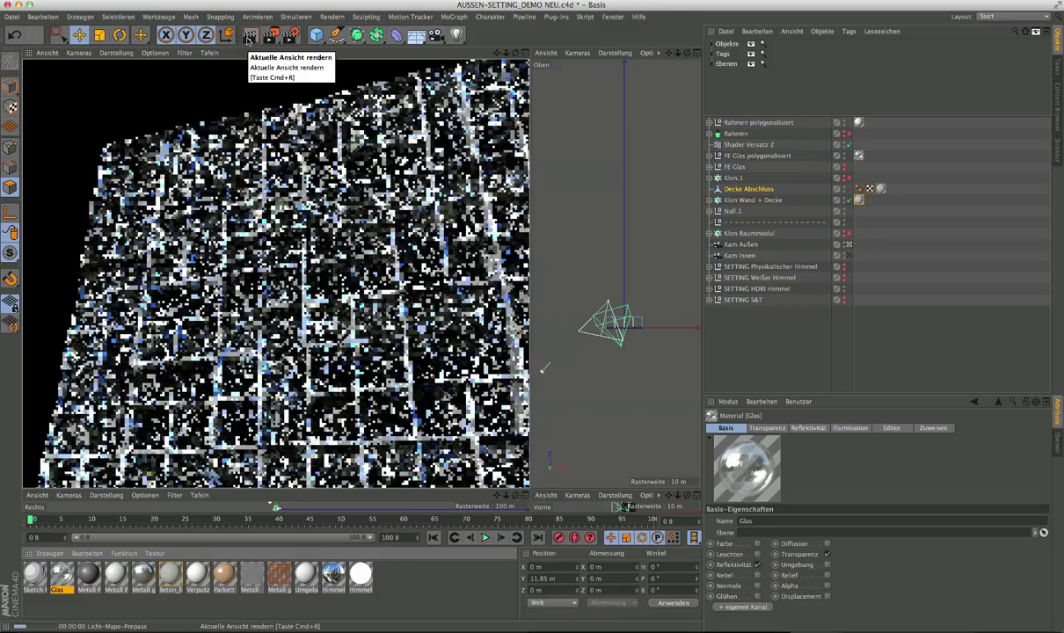